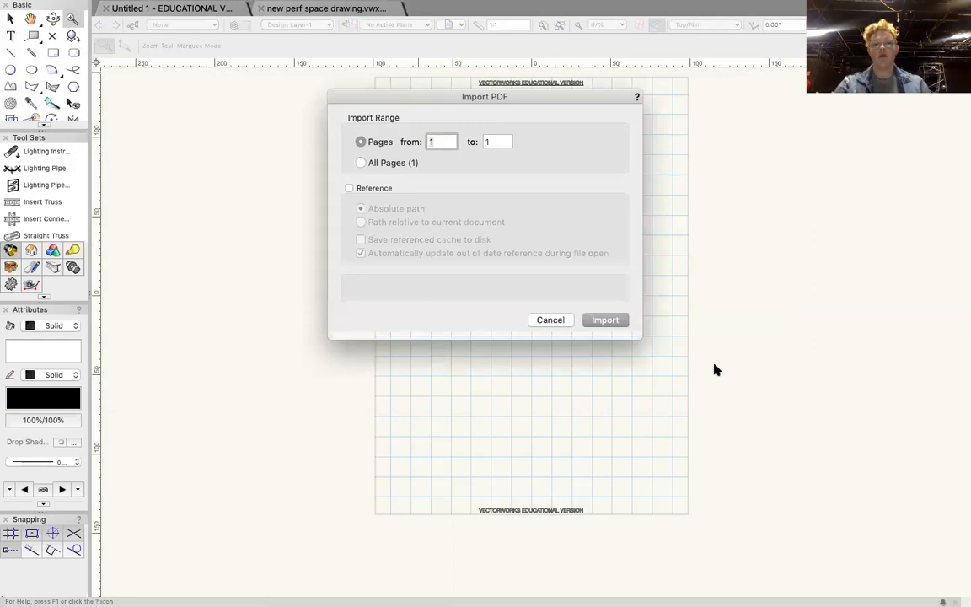
Import page 1 of the venue plan PDF without a reference and show the whole plan.
left_click(608, 320)
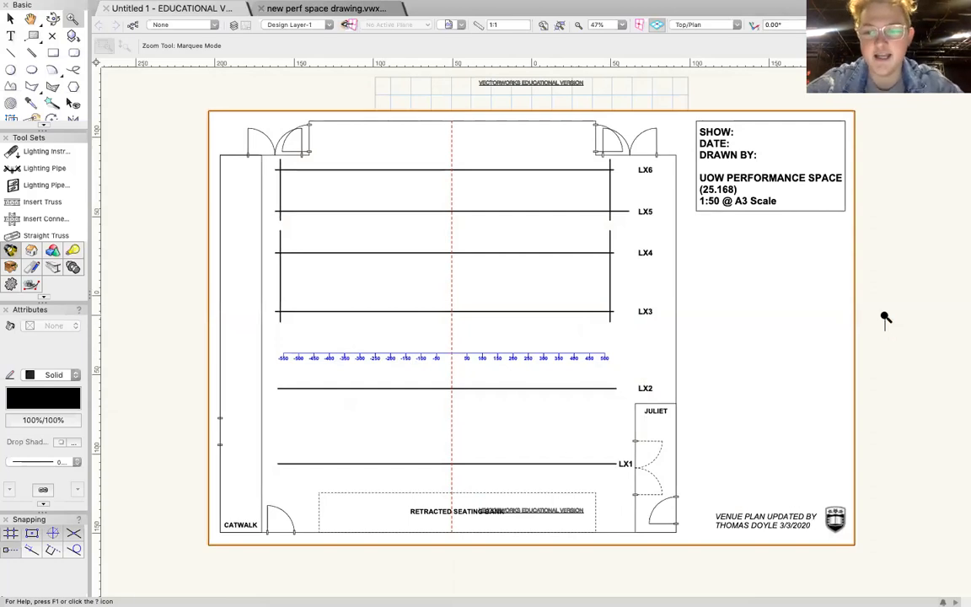
left_click_drag(876, 317, 894, 328)
left_click(10, 19)
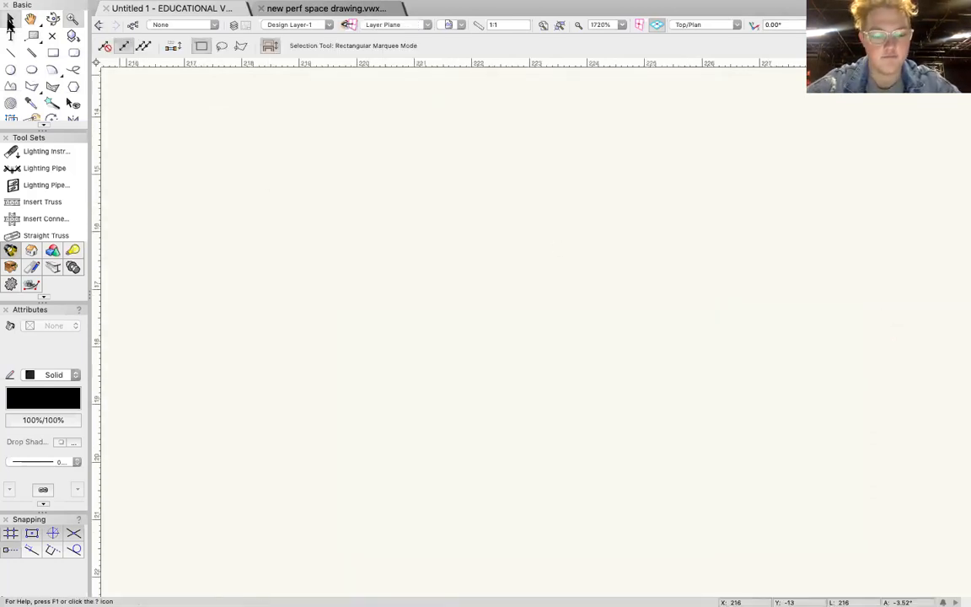
left_click(543, 25)
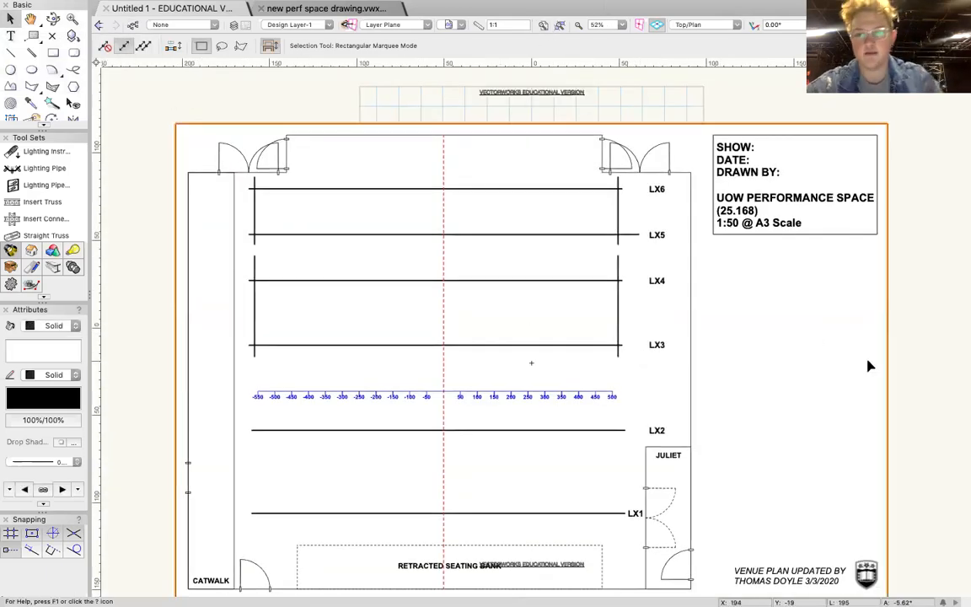
scroll(935, 361, "down", 3)
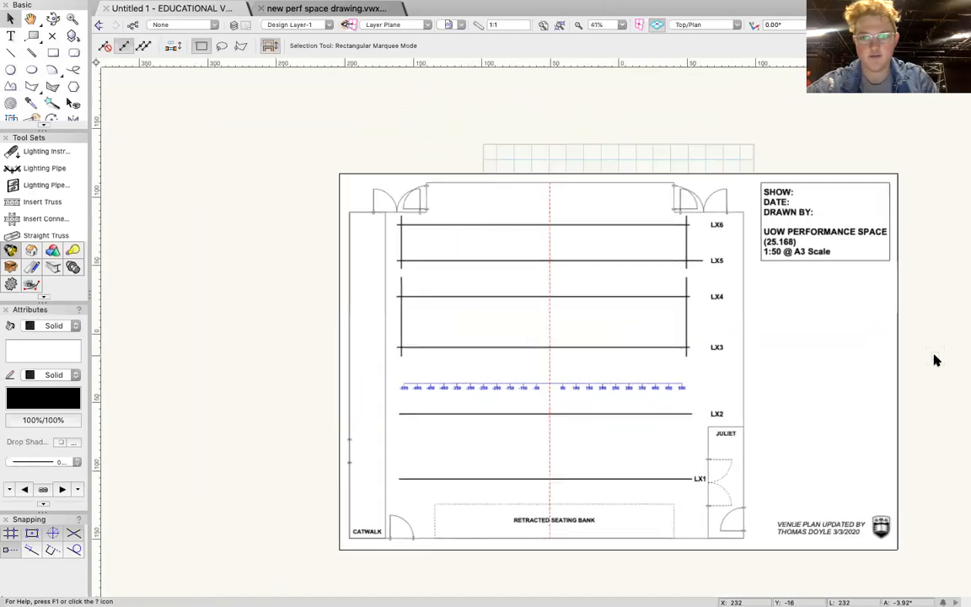
Move the imported plan down to uncover the page grid, and shift it back up over the page.
left_click(539, 203)
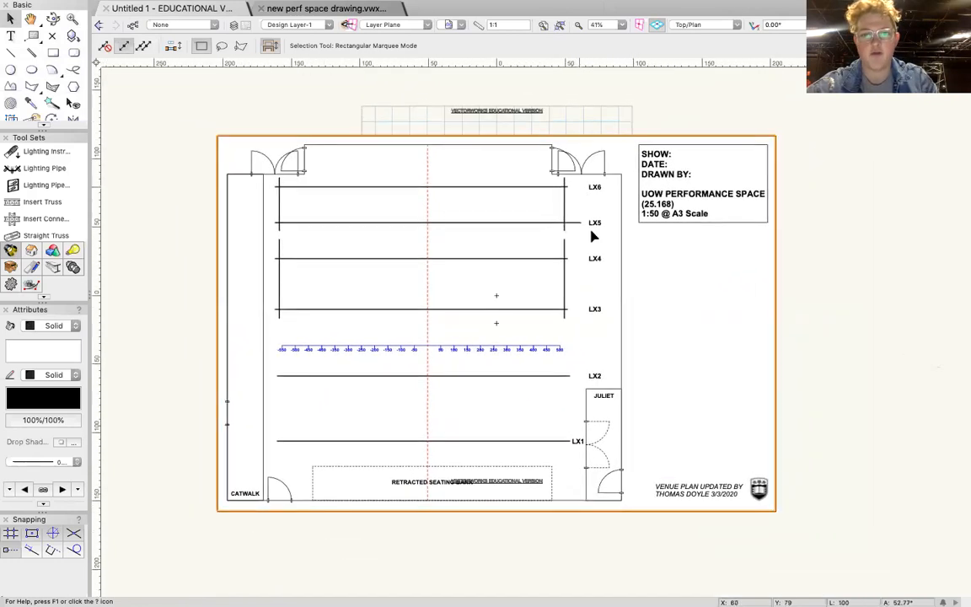
left_click_drag(524, 200, 527, 287)
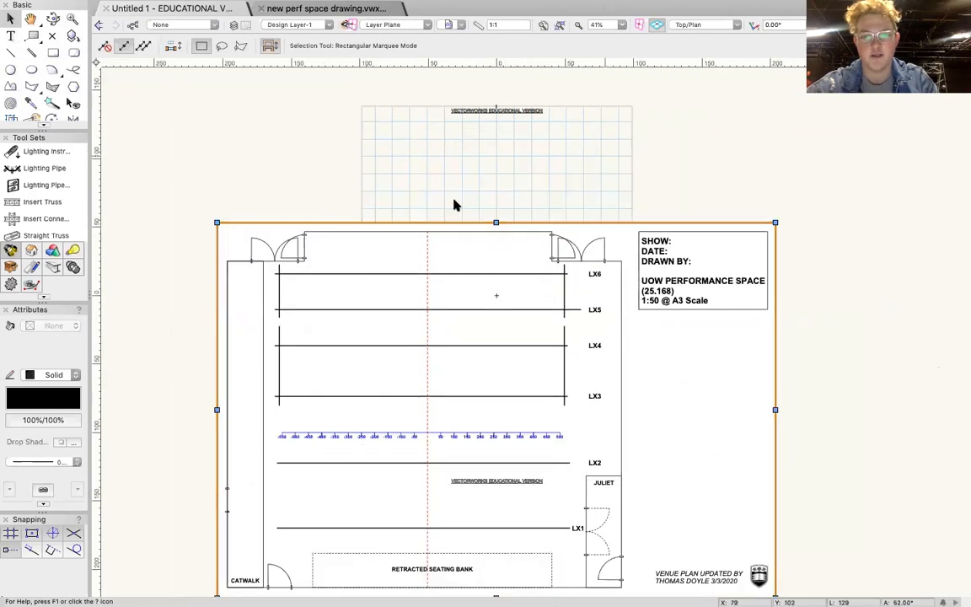
left_click_drag(465, 323, 468, 244)
Set the page to A3 paper size with landscape orientation.
left_click(117, 9)
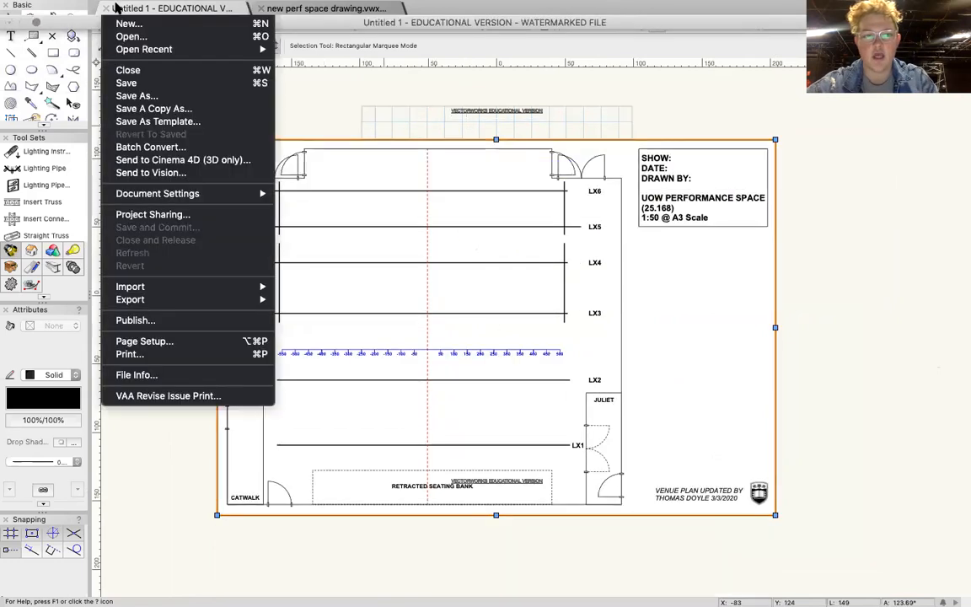
left_click(197, 342)
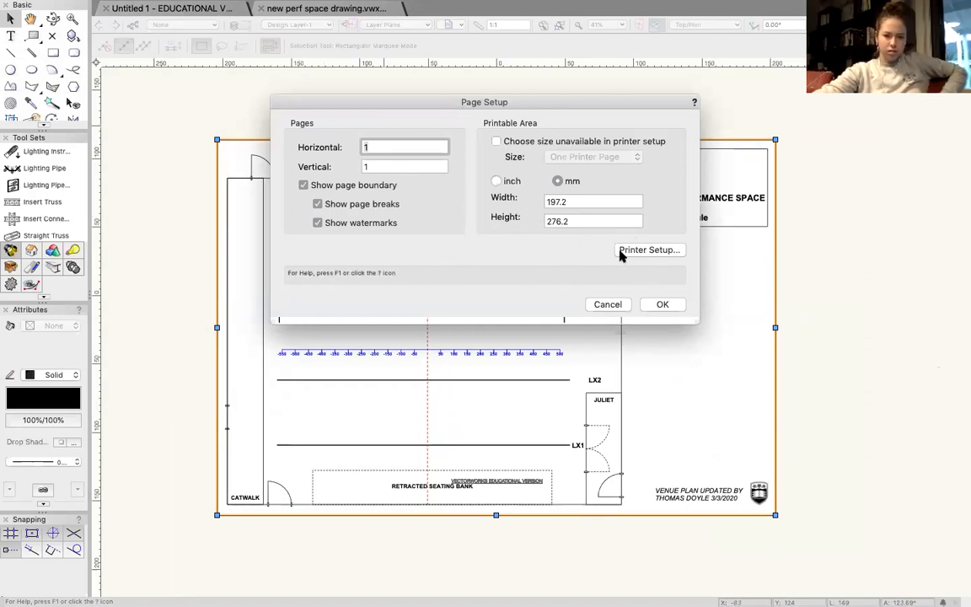
left_click(639, 252)
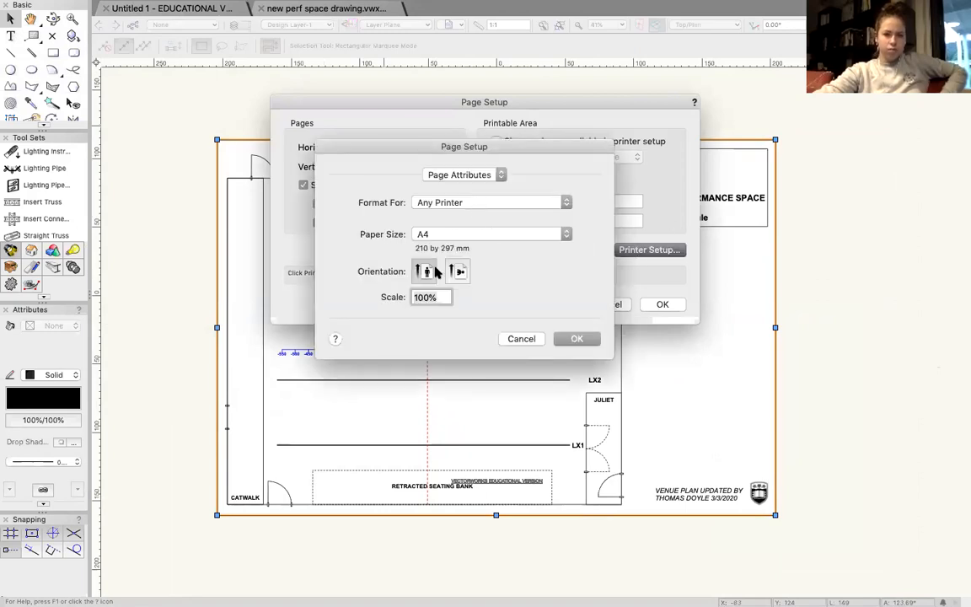
left_click(454, 272)
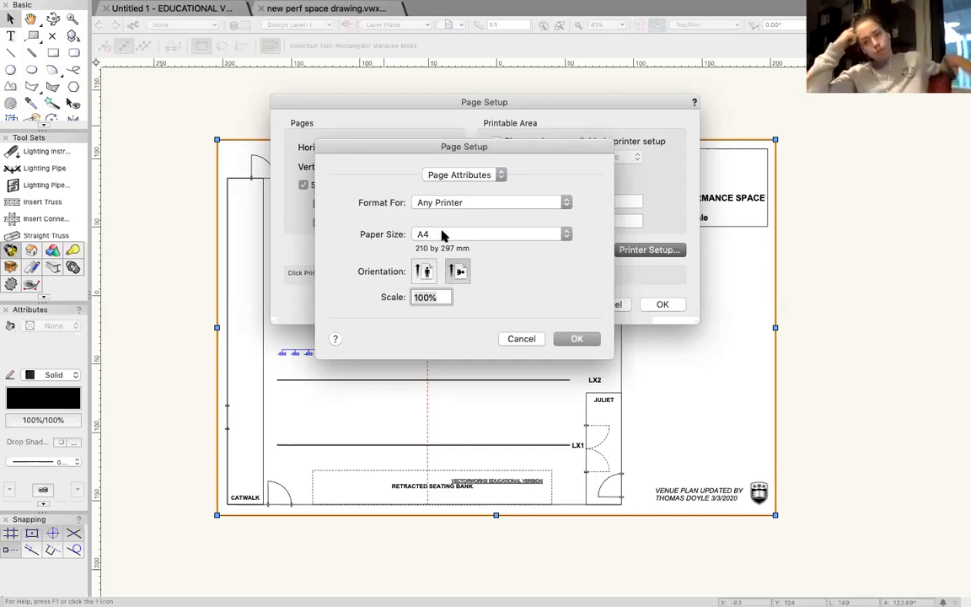
left_click(446, 235)
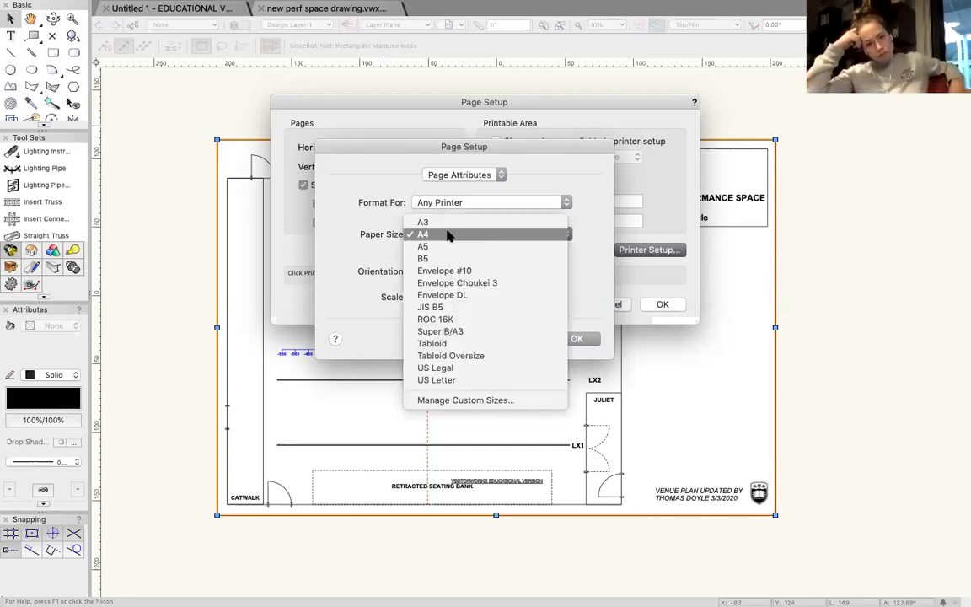
left_click(449, 223)
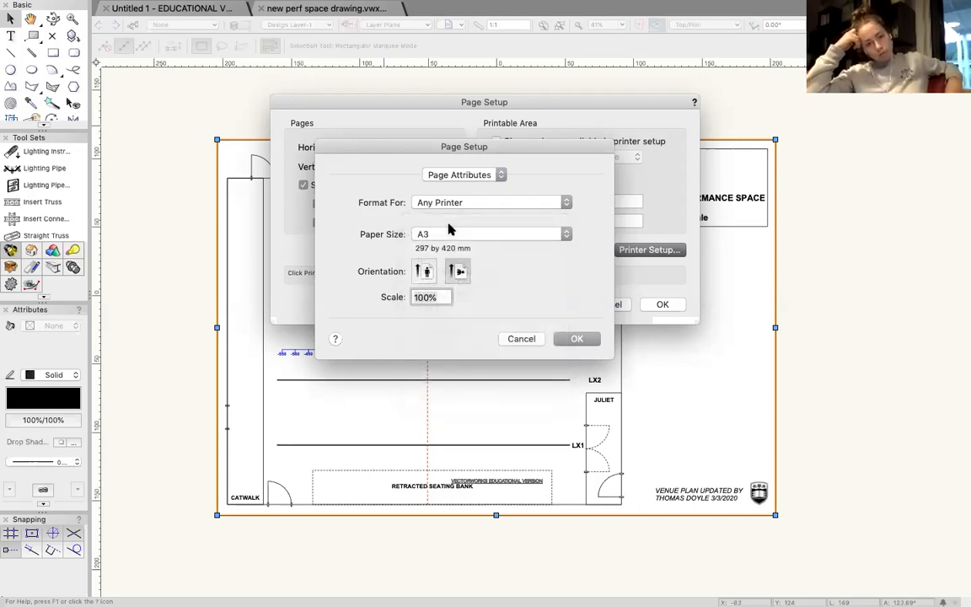
left_click(578, 338)
left_click(663, 303)
Move the plan off the page grid and snap its upper-left corner to the page's upper-left corner.
left_click_drag(661, 251, 661, 447)
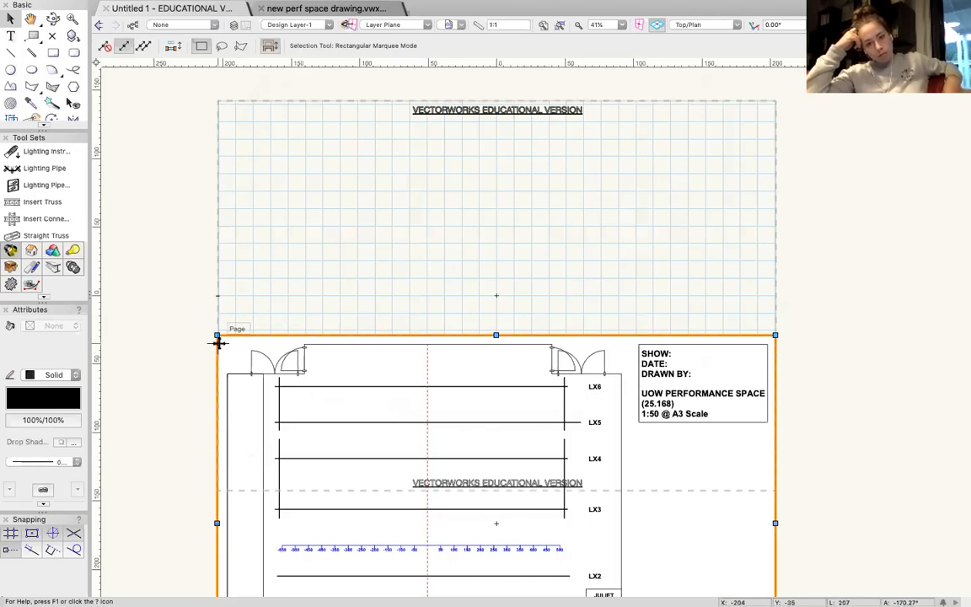
left_click_drag(217, 334, 217, 295)
left_click_drag(247, 134, 219, 101)
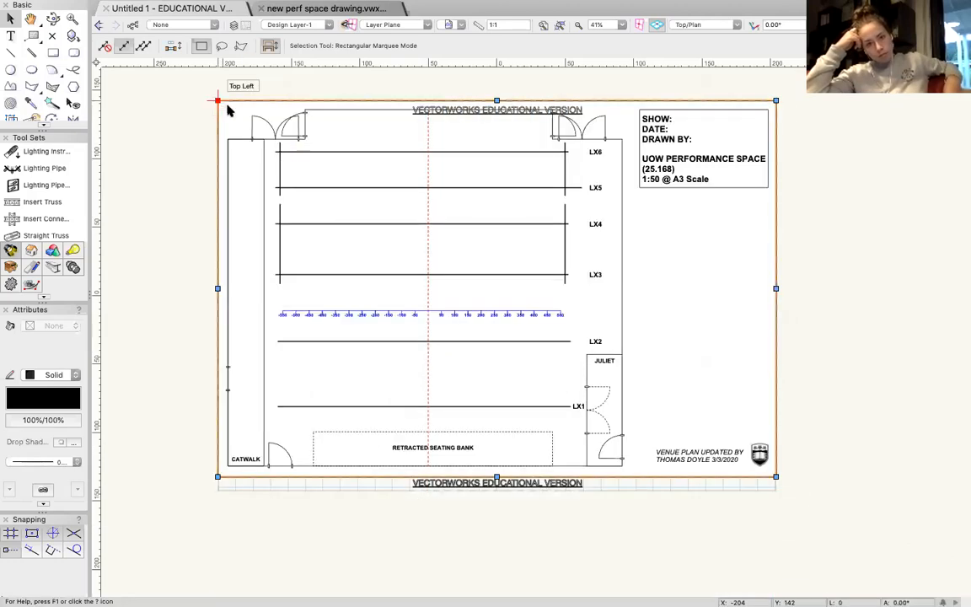
left_click(843, 311)
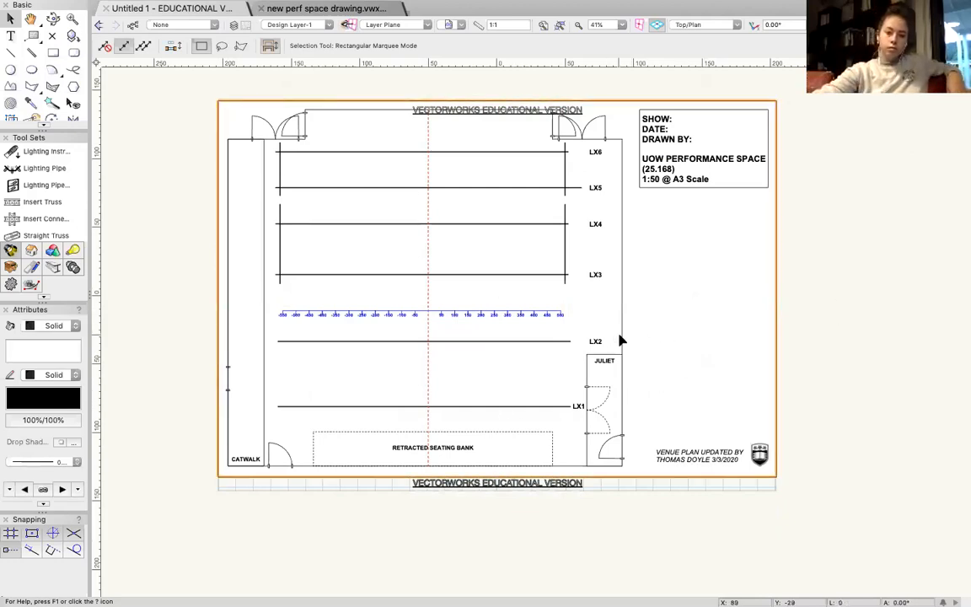
Centre the plan on the page by snapping its centre point to the page's centre point at X 0, Y 0.
left_click_drag(618, 335, 963, 349)
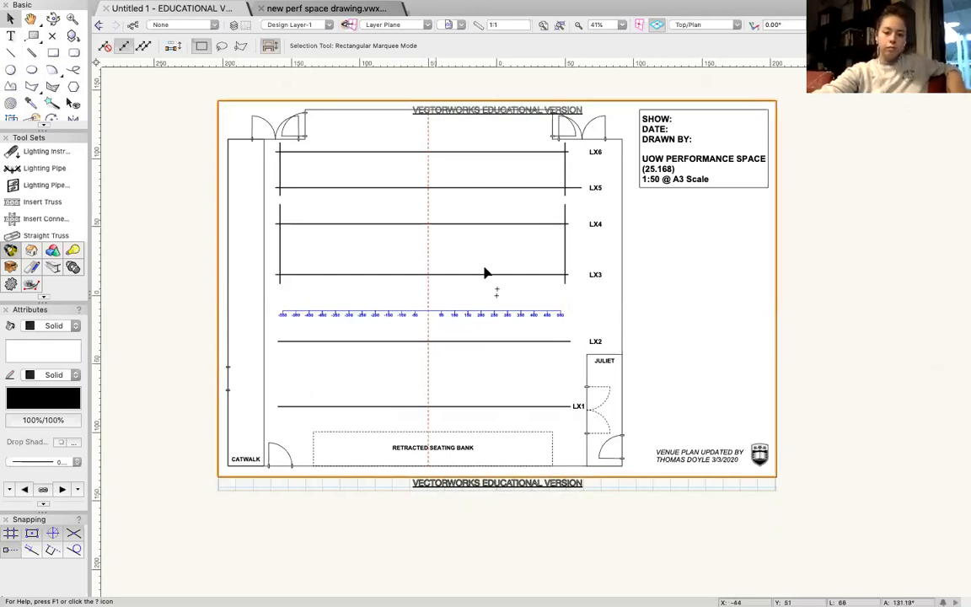
scroll(509, 297, "up", 5)
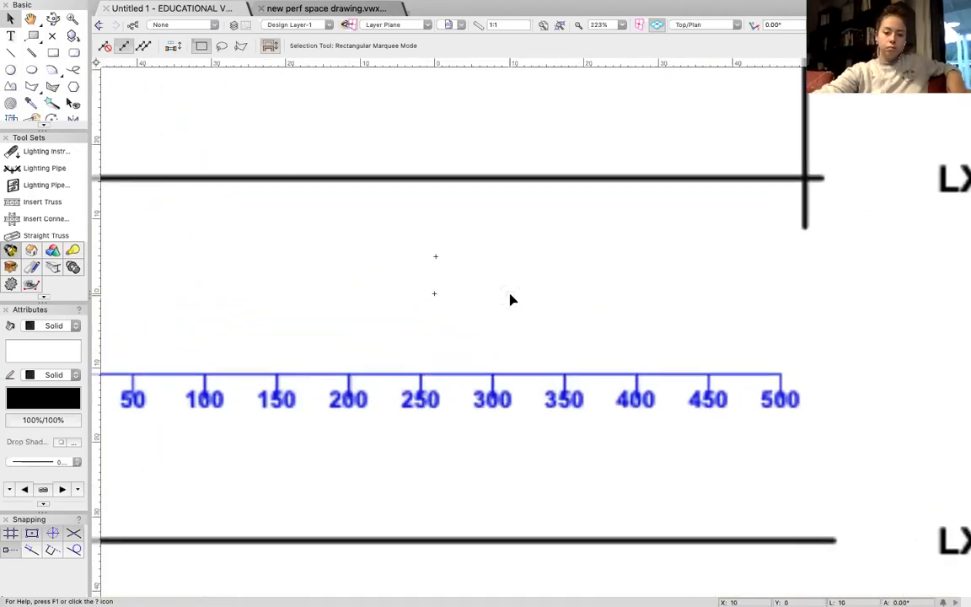
scroll(431, 299, "up", 3)
scroll(431, 300, "up", 1)
scroll(430, 299, "left", 1)
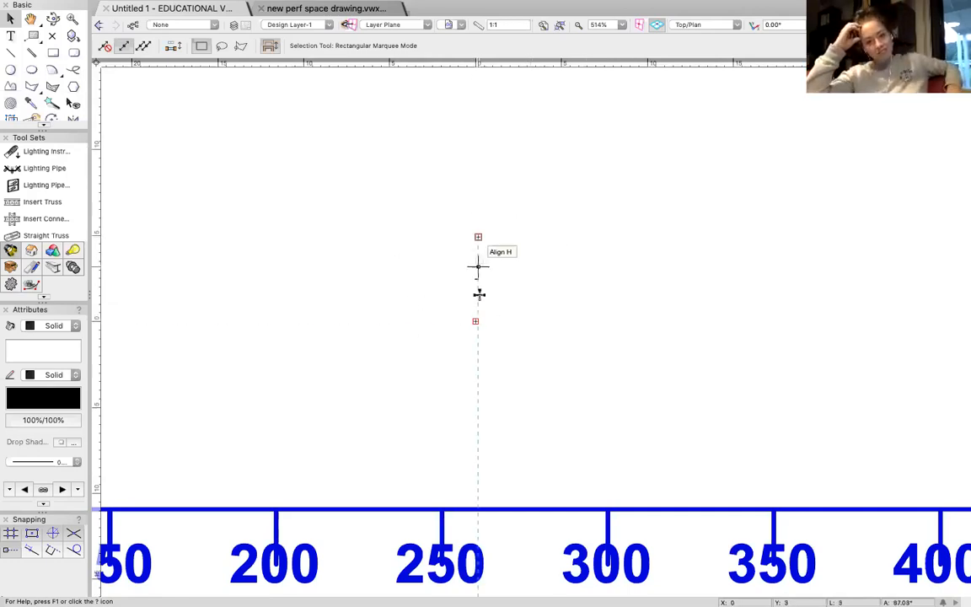
left_click(504, 252)
left_click_drag(478, 236, 474, 320)
scroll(485, 315, "down", 6)
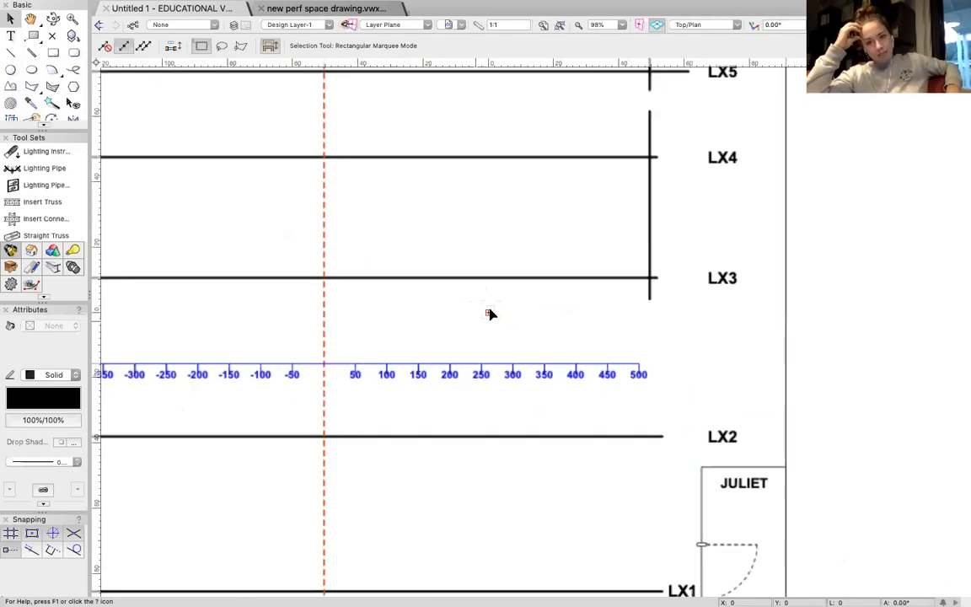
scroll(488, 309, "down", 5)
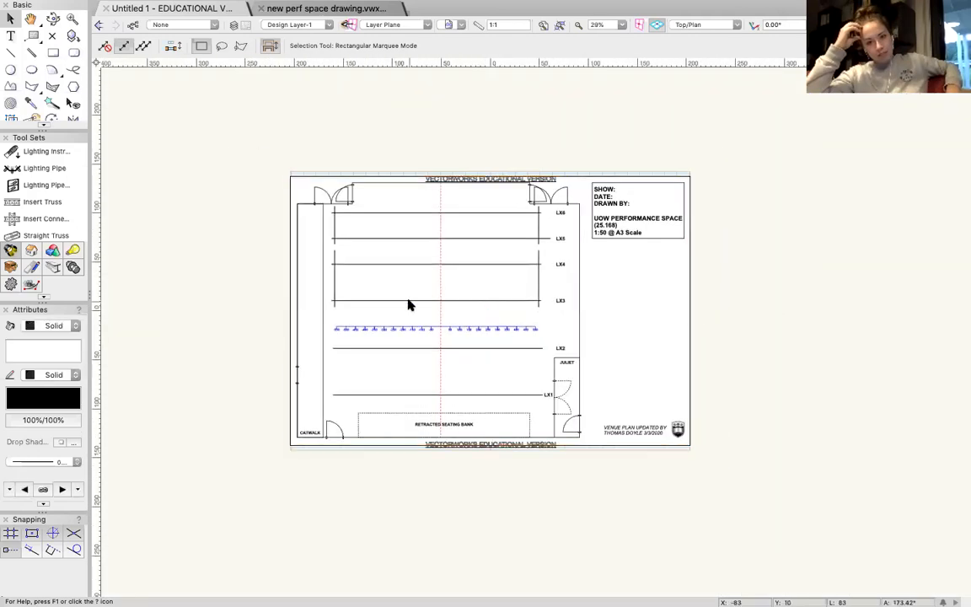
scroll(407, 304, "up", 2)
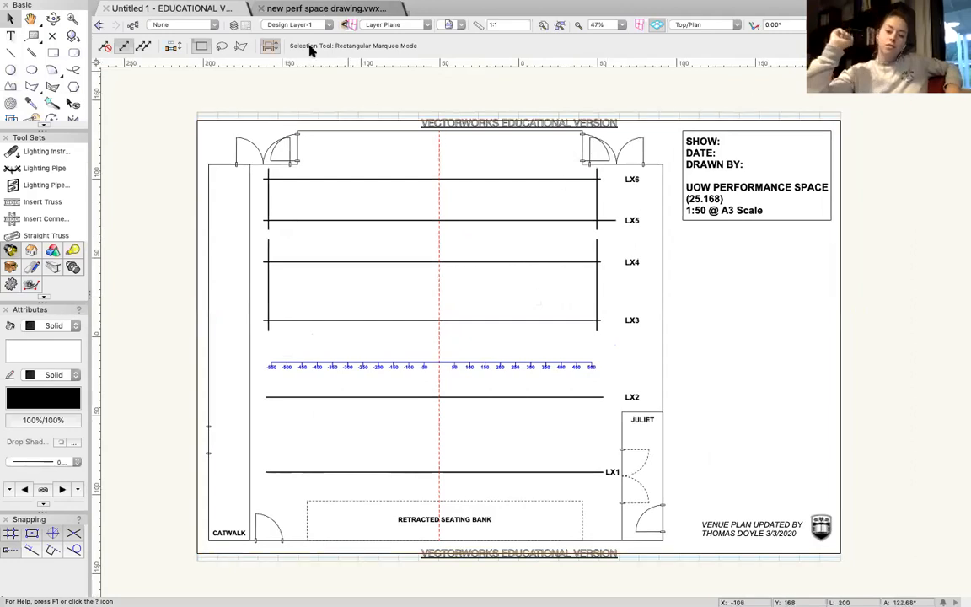
Search the lighting instrument symbols for "source 4" and choose Light Instr ETC Source 4 Zoom 25-50deg.
left_click(40, 152)
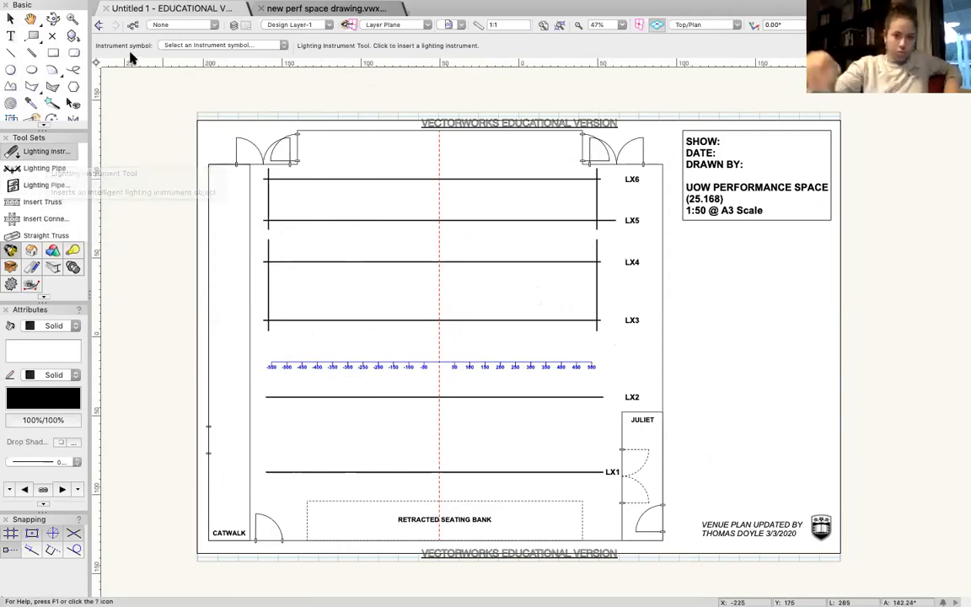
left_click(215, 46)
scroll(331, 192, "down", 5)
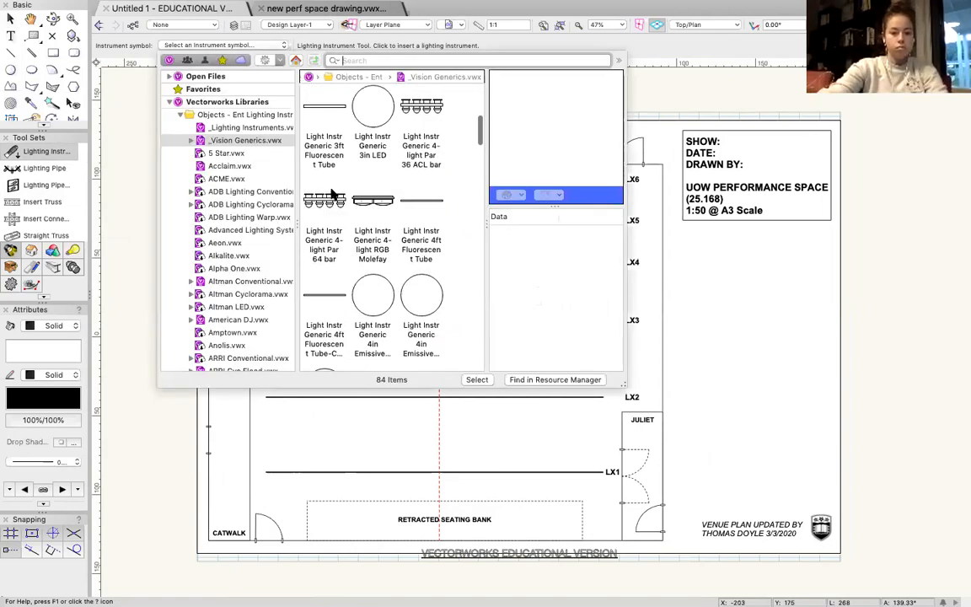
scroll(333, 194, "down", 3)
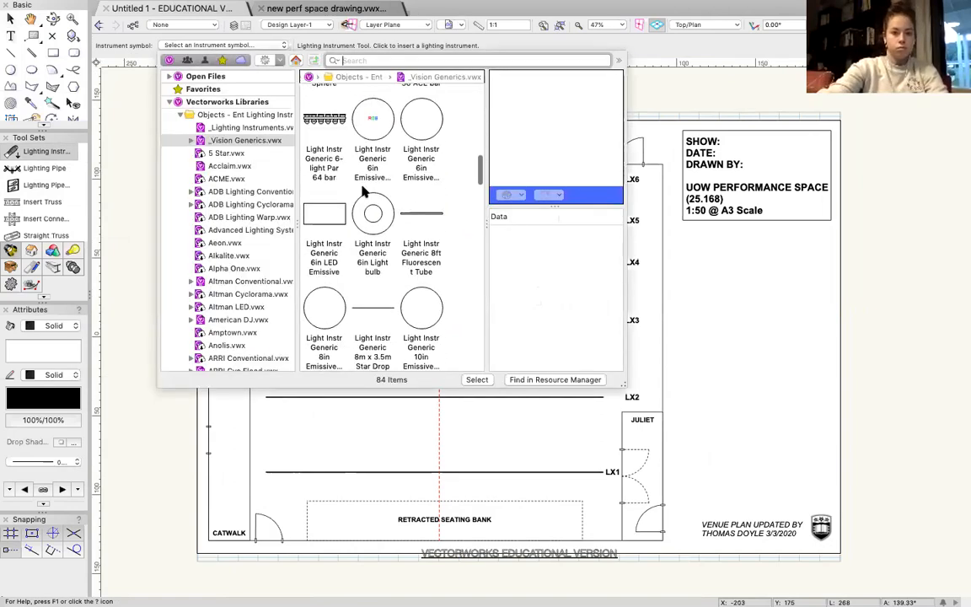
left_click(367, 60)
type("source 4")
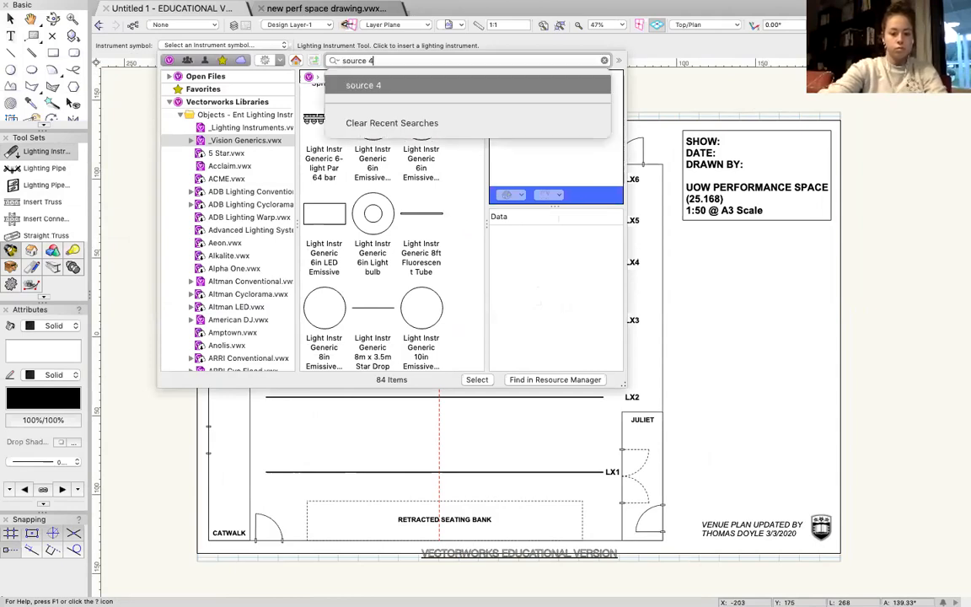
key("Return")
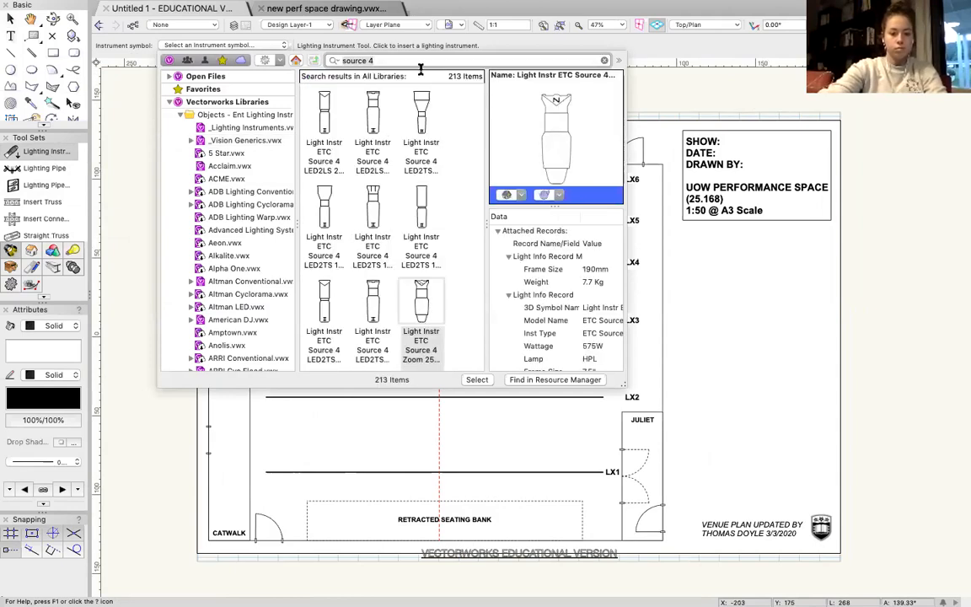
double_click(426, 313)
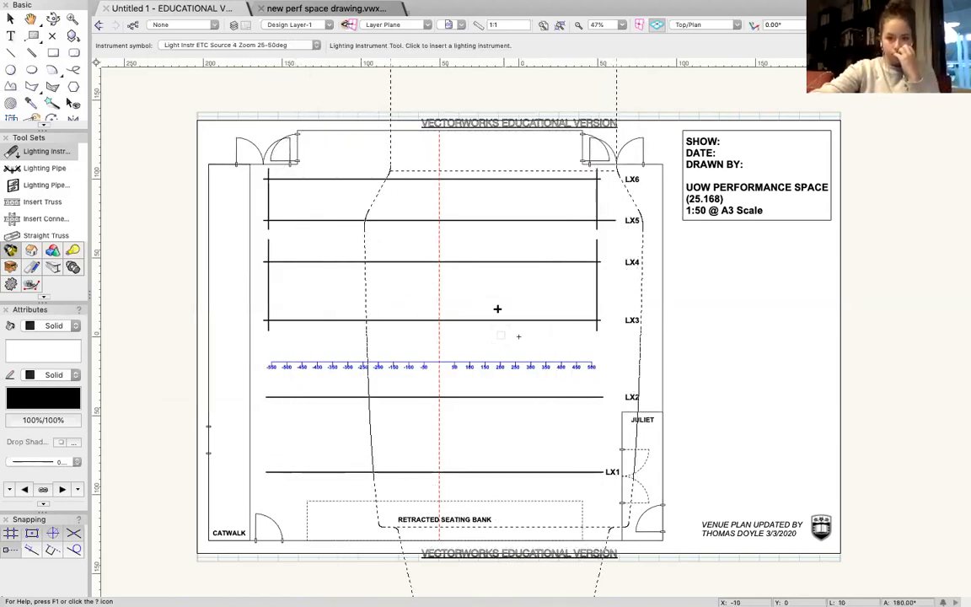
Place one ETC Source 4 Zoom 25-50deg instrument on the plan between LX3 and LX4, oriented at 90°.
left_click(497, 305)
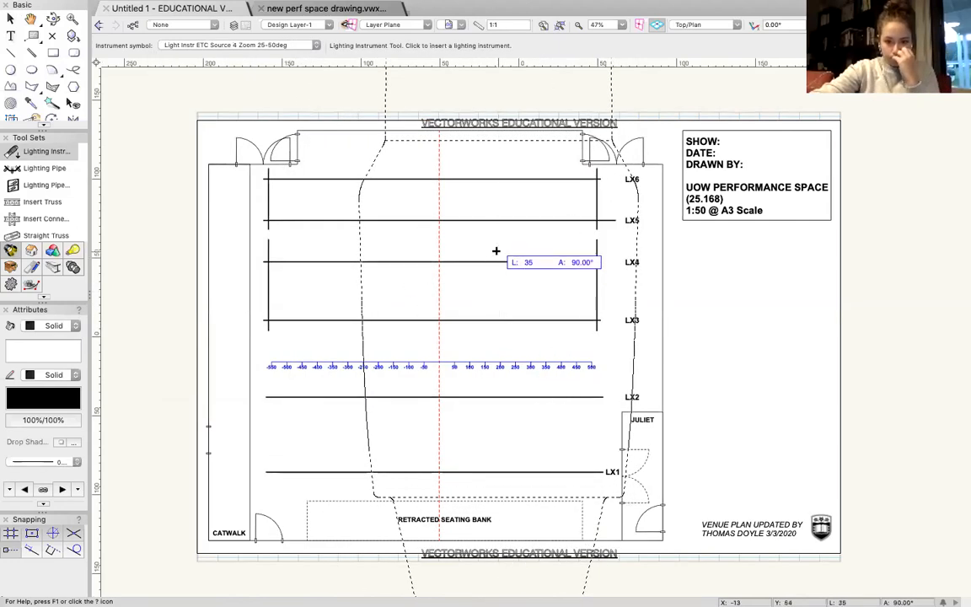
left_click(496, 250)
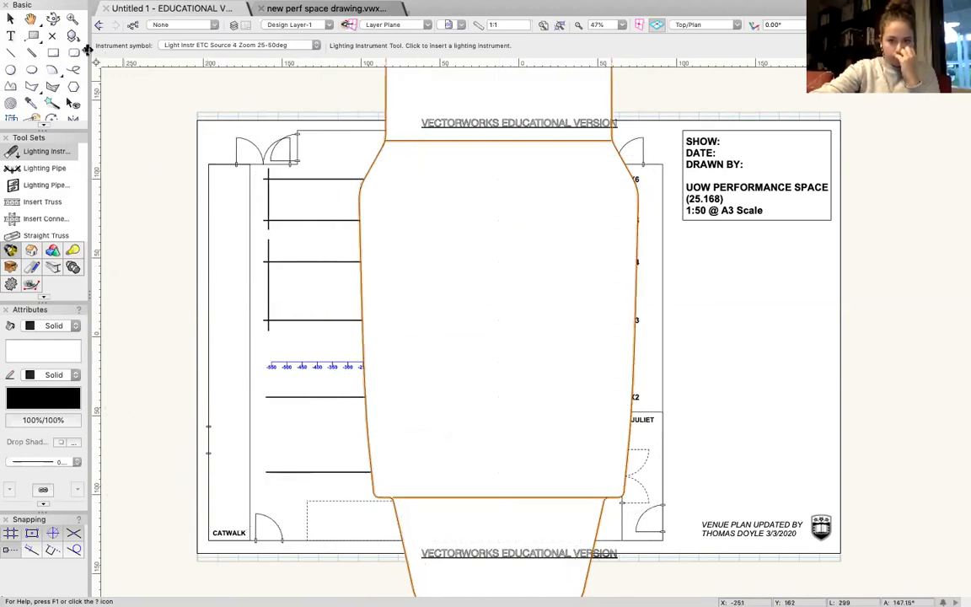
left_click(12, 22)
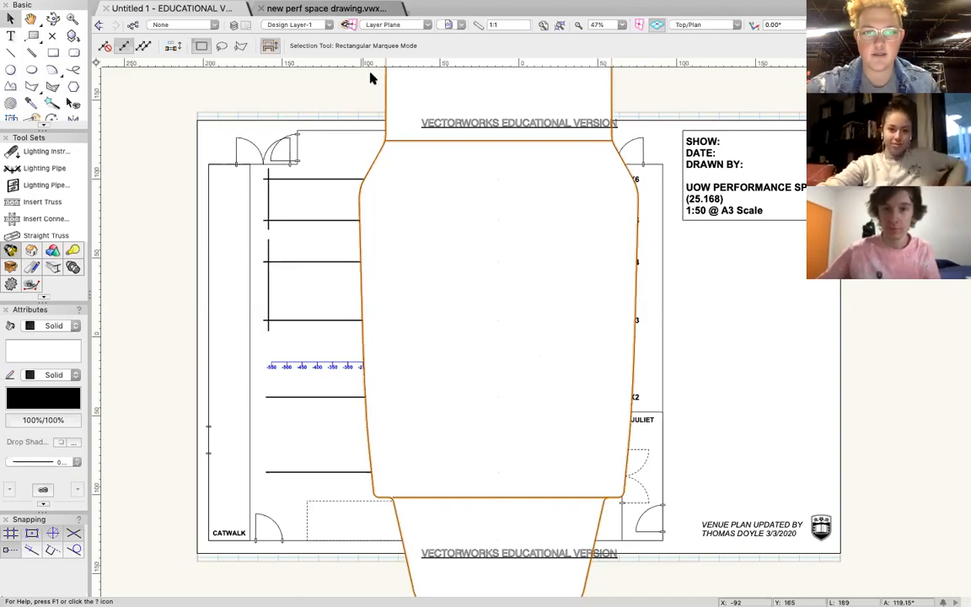
Shift the placed Source 4 Zoom instrument across the plan and delete it.
left_click(528, 250)
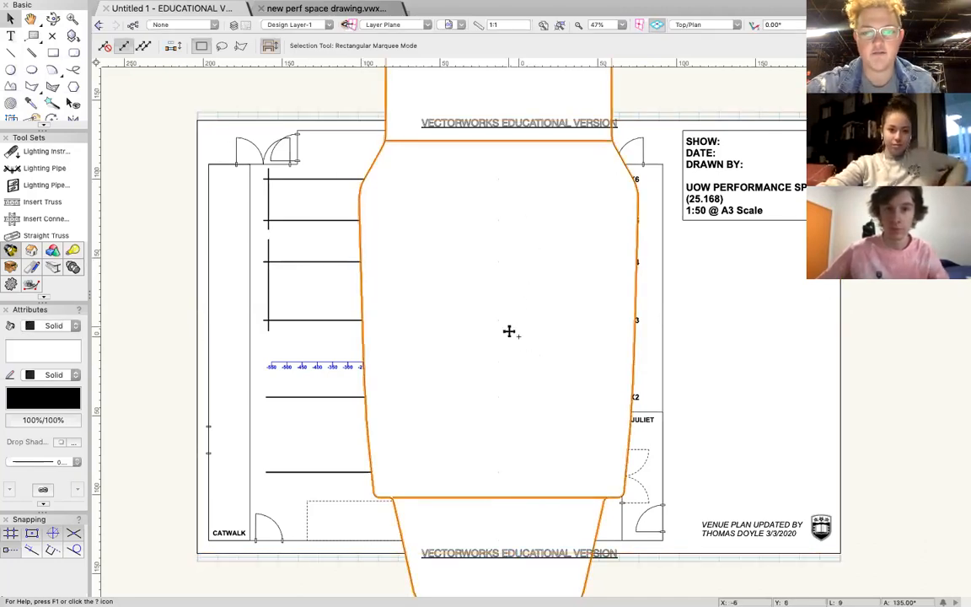
mouse_move(483, 219)
left_mouse_down()
mouse_move(341, 321)
mouse_move(299, 333)
mouse_move(613, 342)
mouse_move(533, 319)
mouse_move(523, 280)
left_mouse_up()
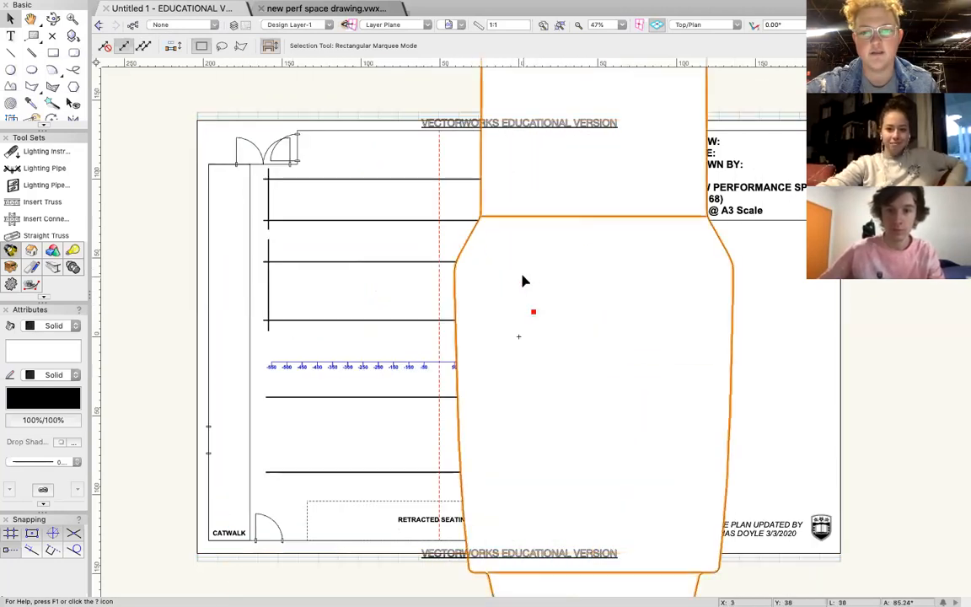
key("Delete")
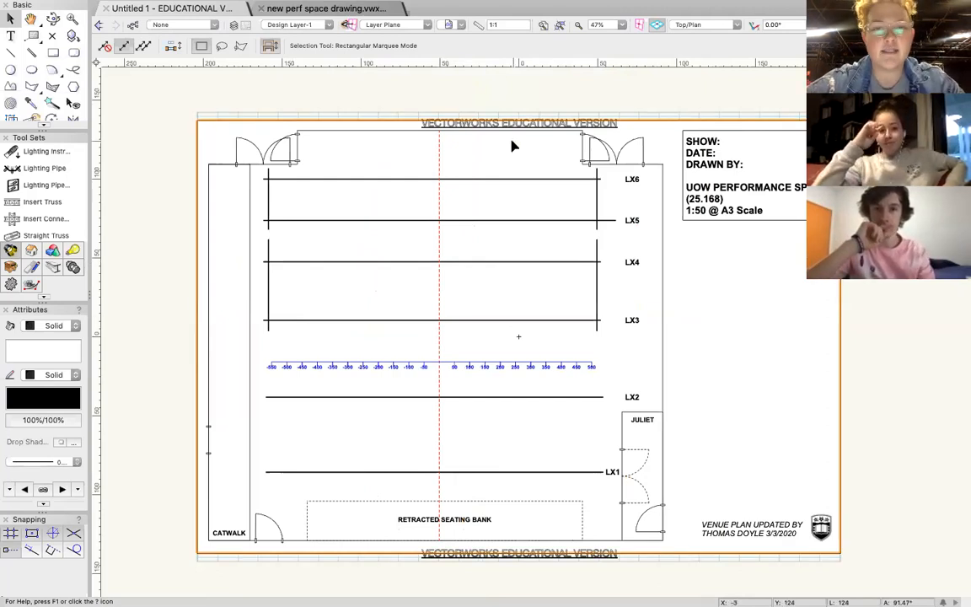
Set the scale of the active design layer to 1:50.
left_click(483, 26)
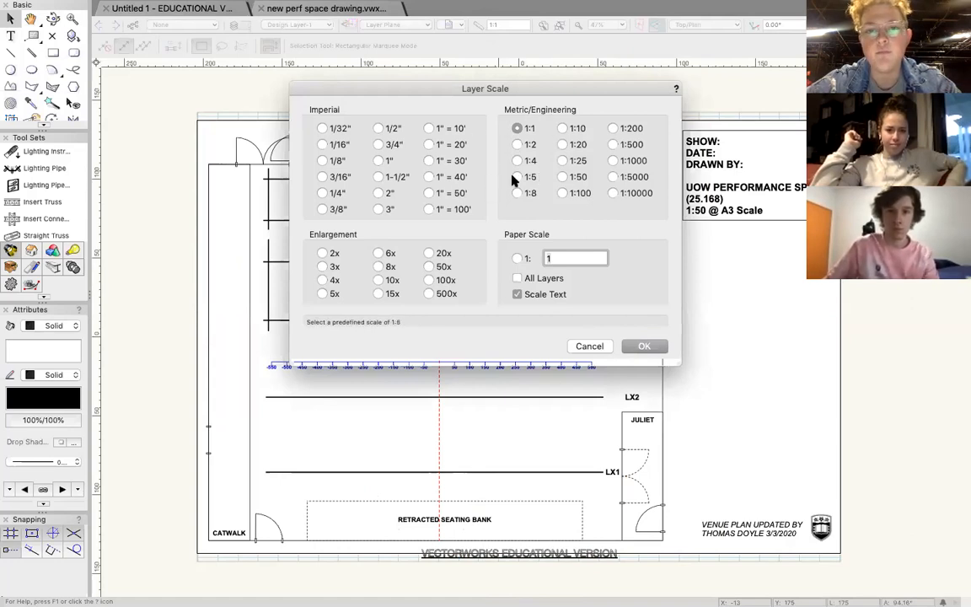
left_click_drag(608, 94, 542, 107)
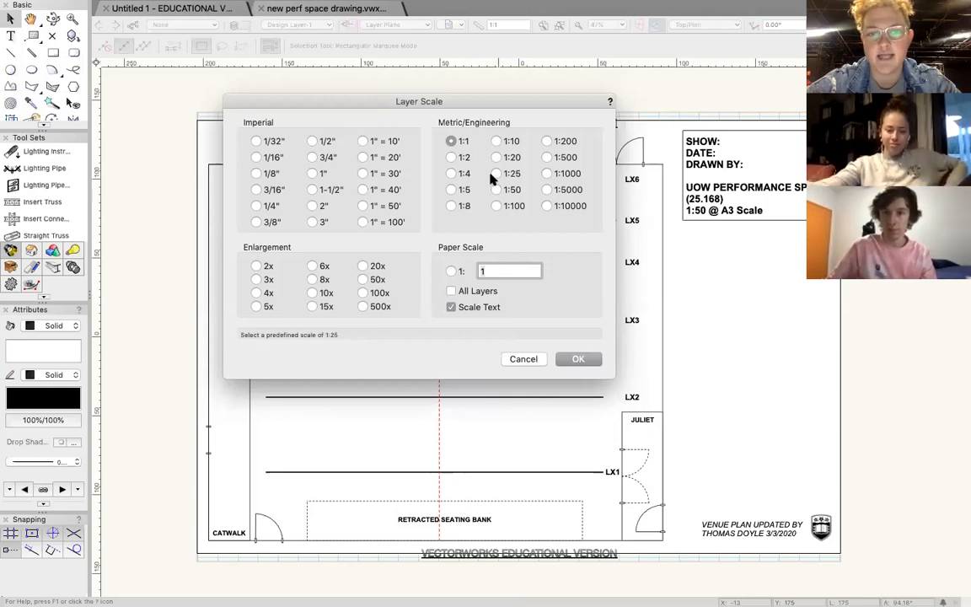
left_click(495, 190)
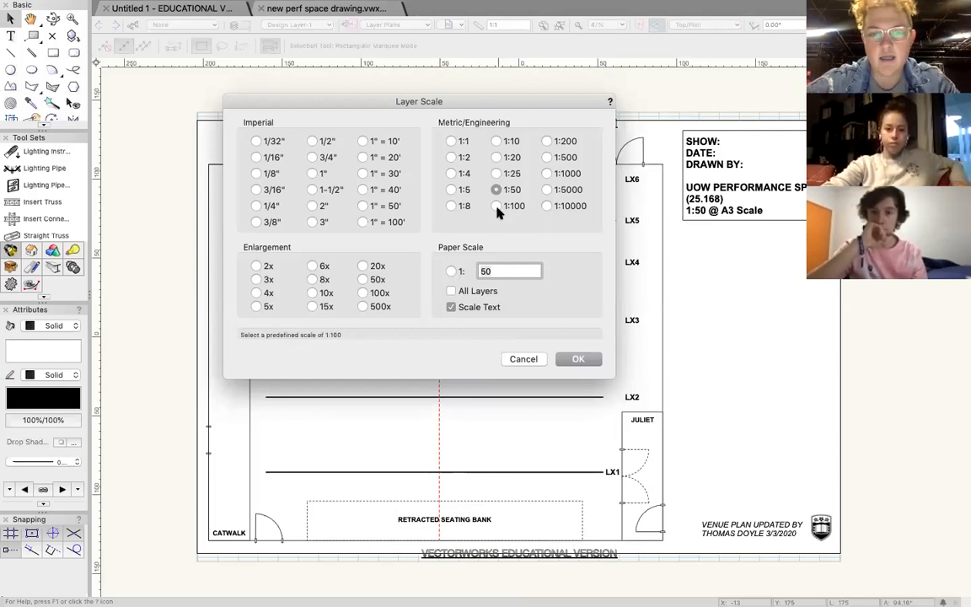
left_click(577, 360)
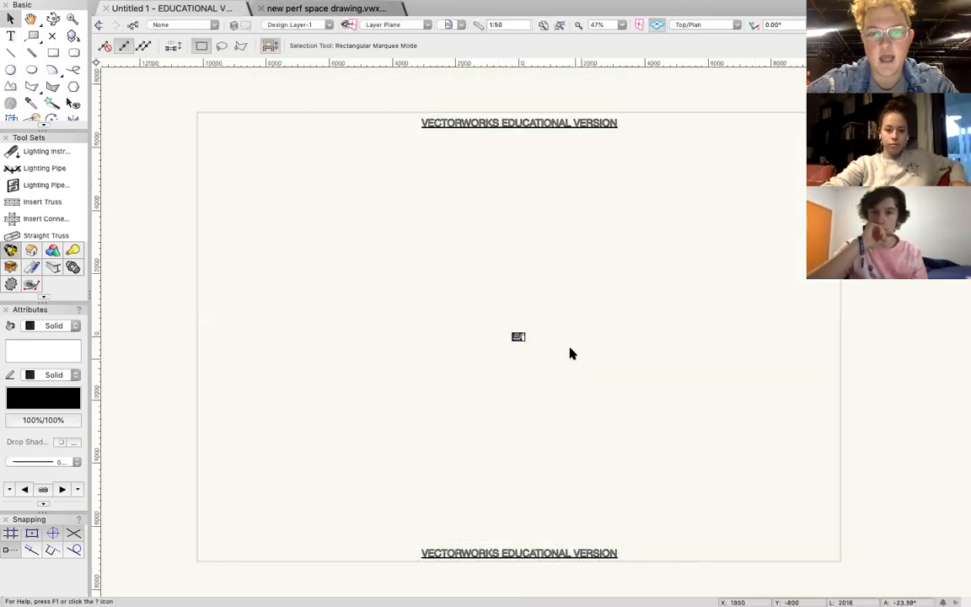
left_click(516, 338)
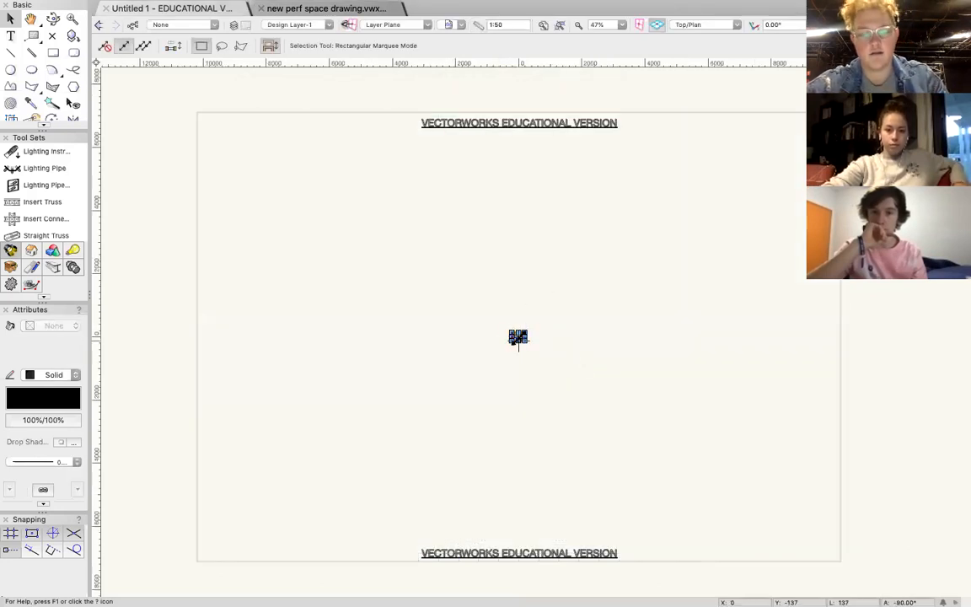
left_click_drag(354, 232, 481, 310)
left_click(516, 332)
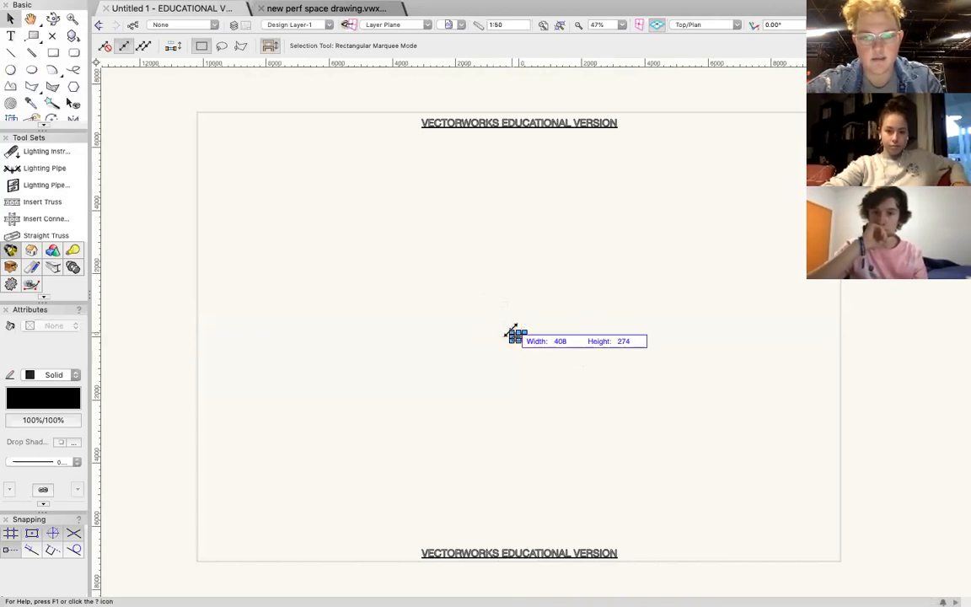
left_click_drag(510, 331, 269, 238)
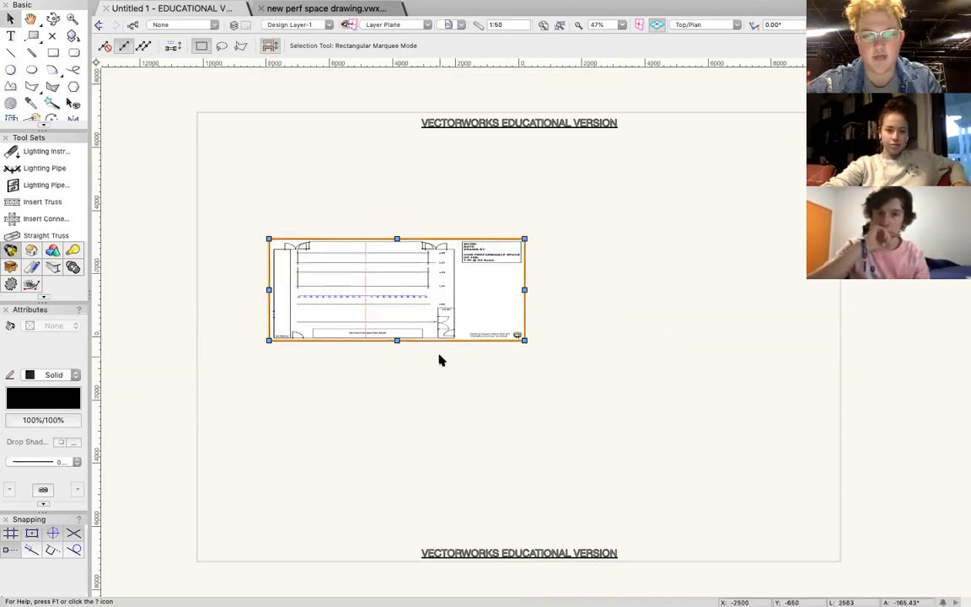
key("super+z")
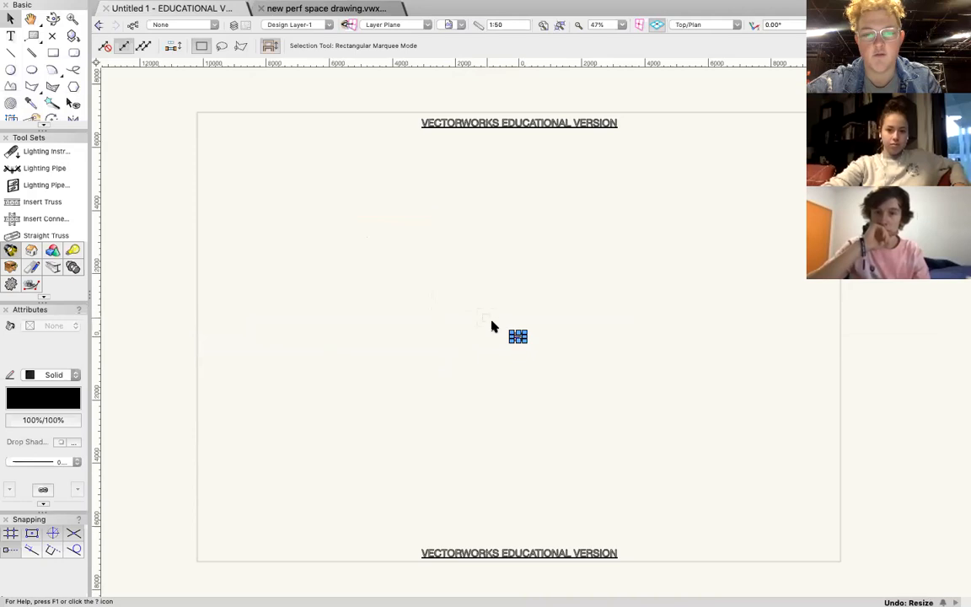
Enlarge the shrunken venue plan proportionally from its opposite corners until it fills the page, and deselect it.
left_click_drag(509, 333, 202, 111)
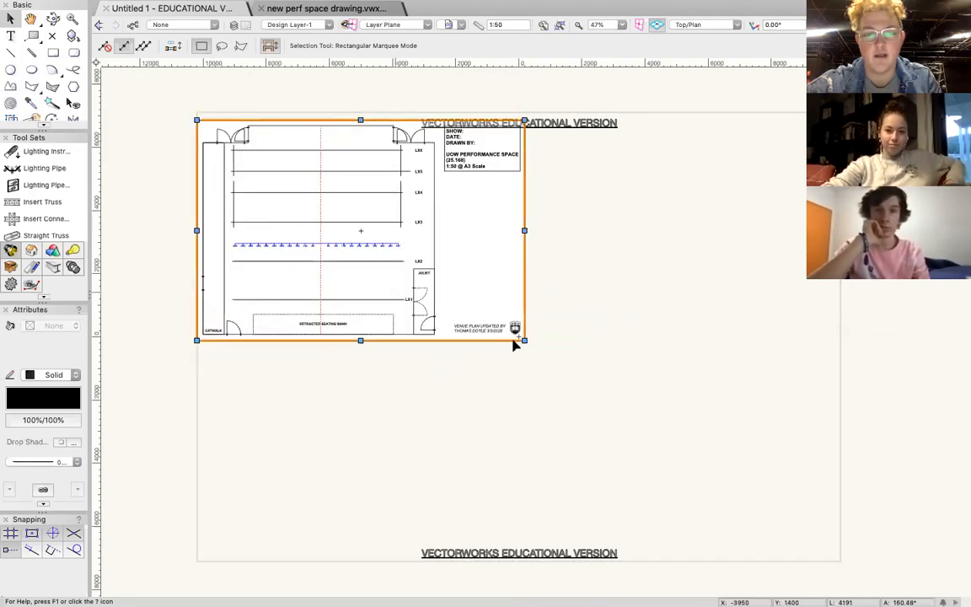
left_click_drag(524, 341, 845, 546)
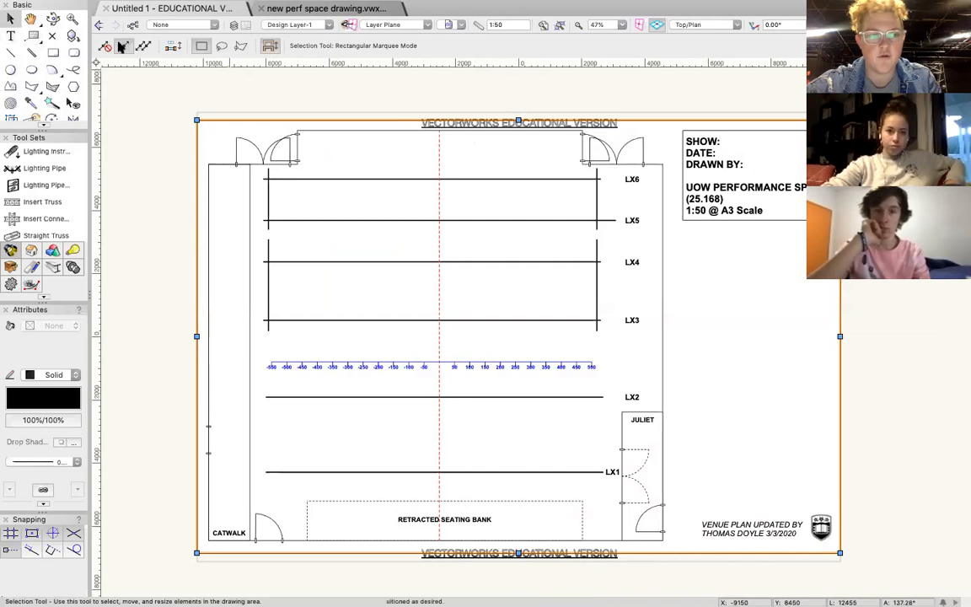
left_click(206, 87)
Place one ETC Source 4 Zoom 25-50deg instrument between LX4 and LX5, pointing towards LX5, and deselect it.
left_click(37, 151)
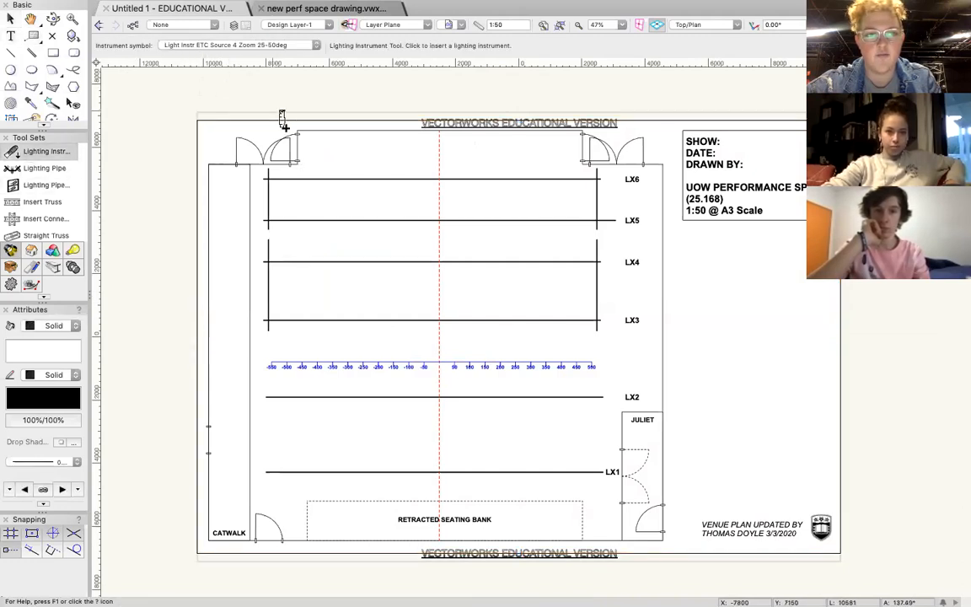
left_click(376, 241)
left_click(379, 204)
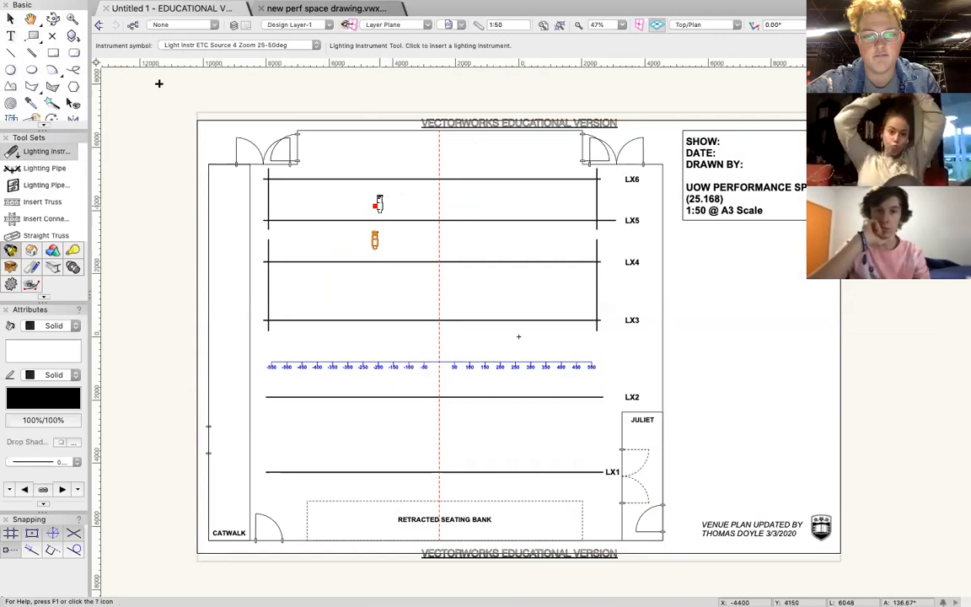
left_click(10, 18)
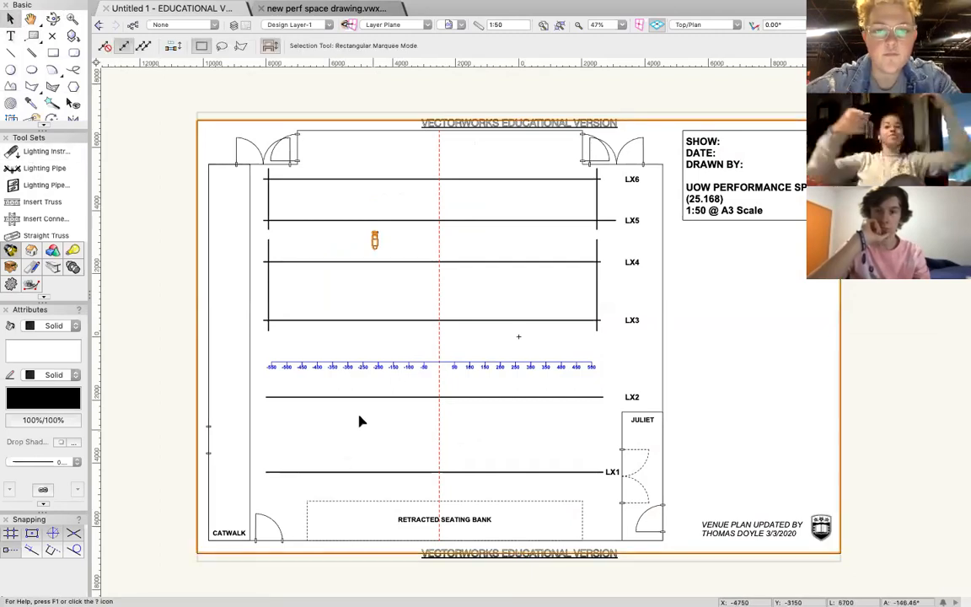
left_click(139, 219)
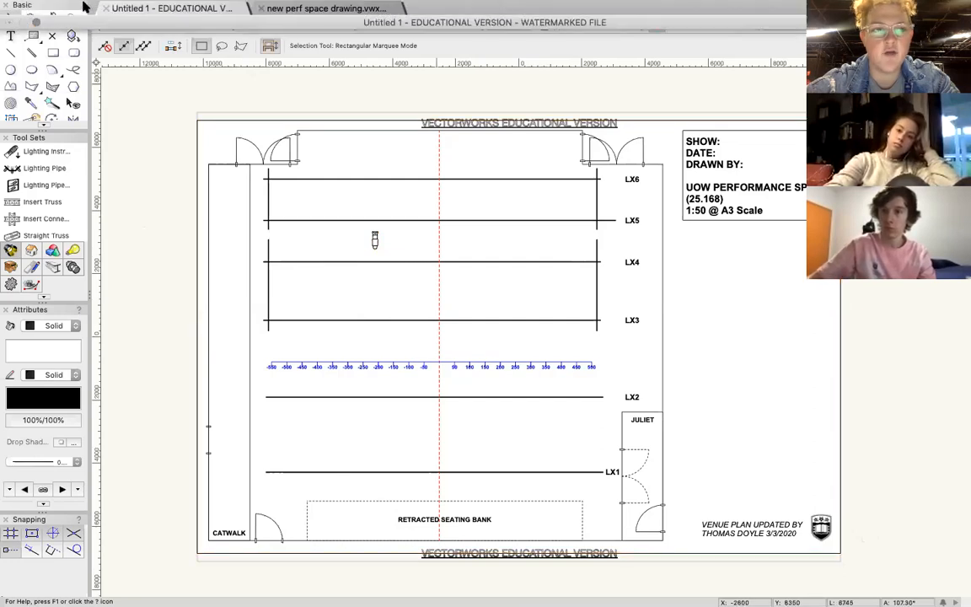
Find the document's unit settings by searching for "unit" and set the length units to Meters.
left_click(570, 8)
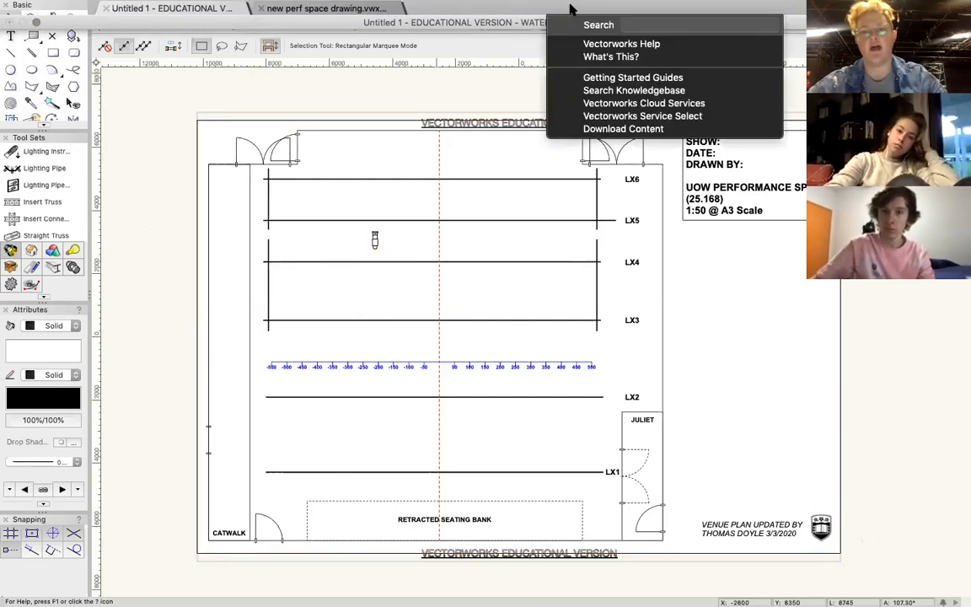
type("unit")
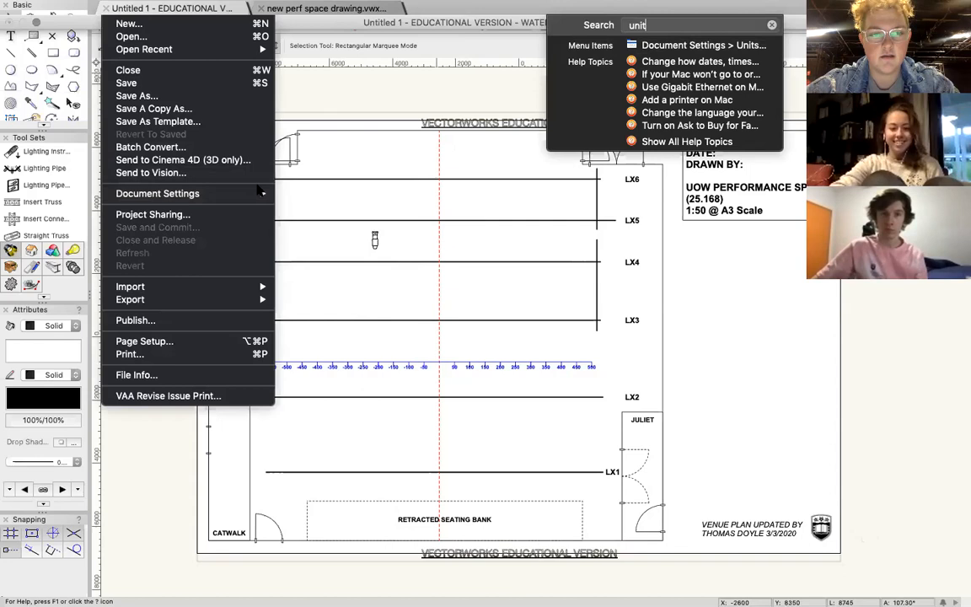
left_click(295, 226)
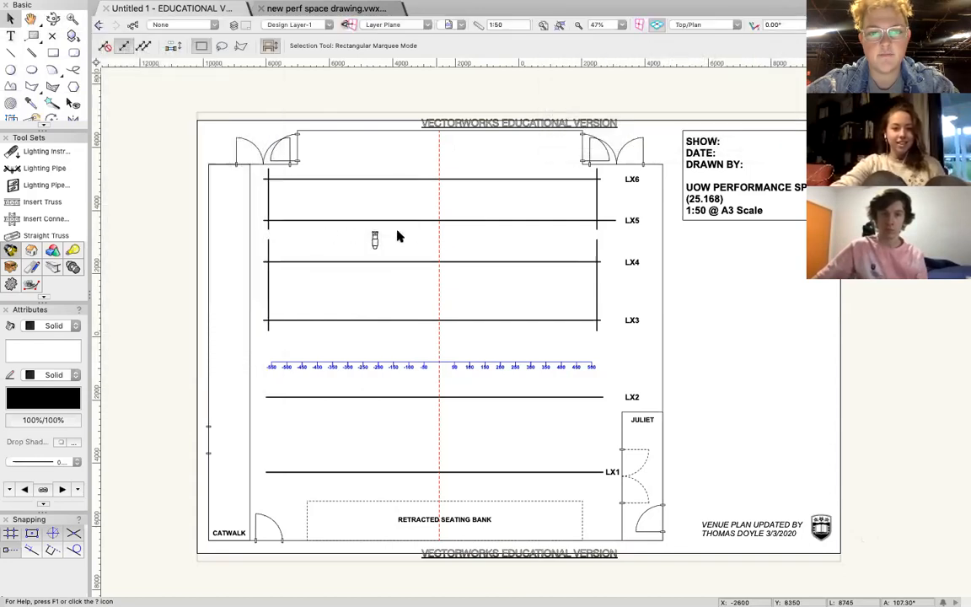
left_click(403, 113)
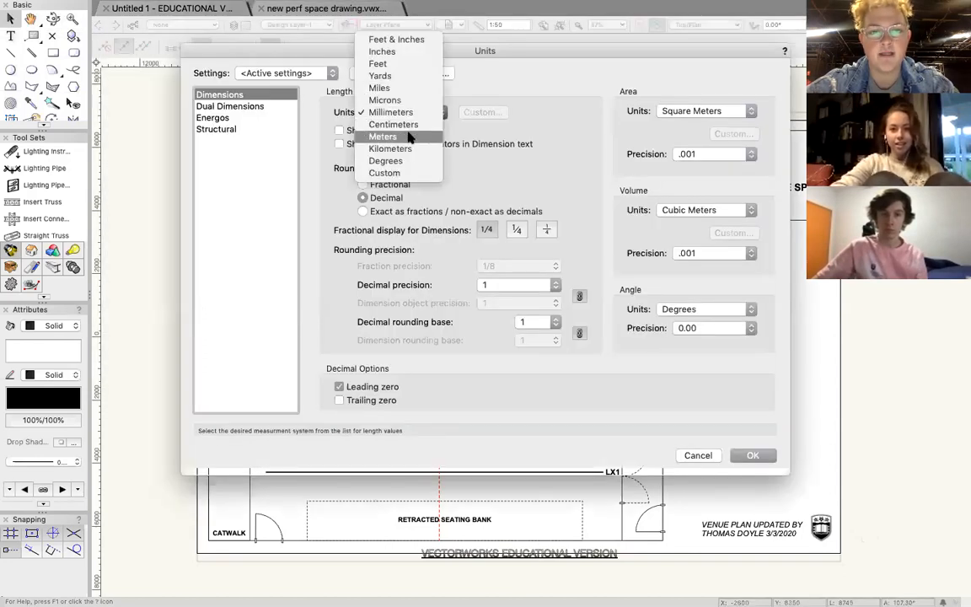
left_click(407, 137)
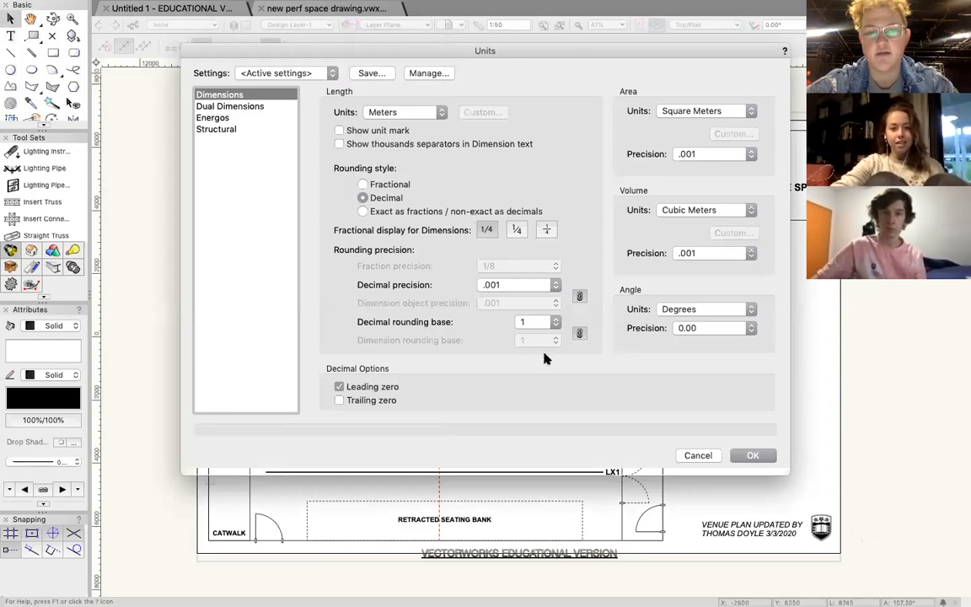
left_click(753, 455)
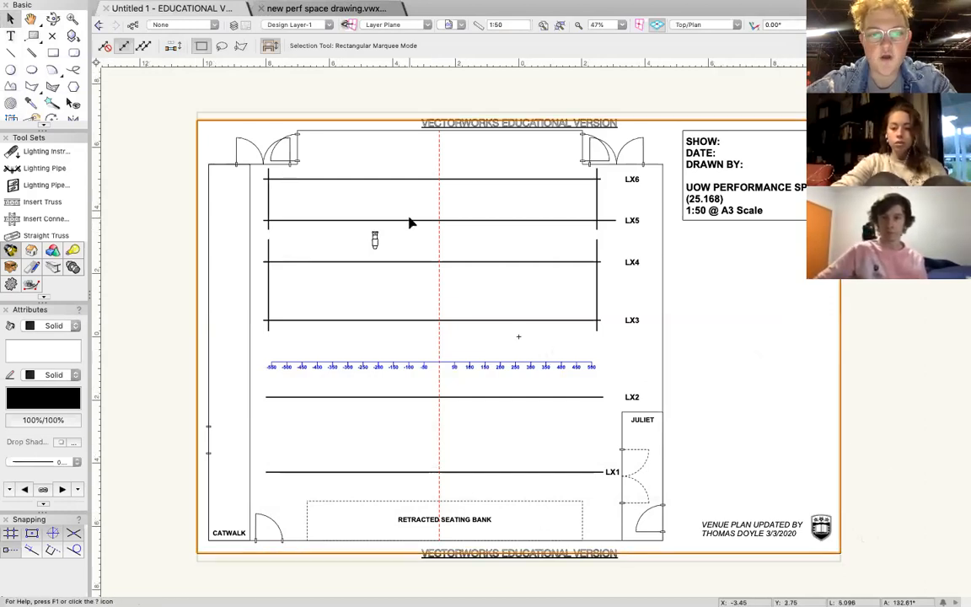
Place another ETC Source 4 Zoom 25-50deg instrument between LX5 and LX6, oriented at 90°.
left_click(47, 156)
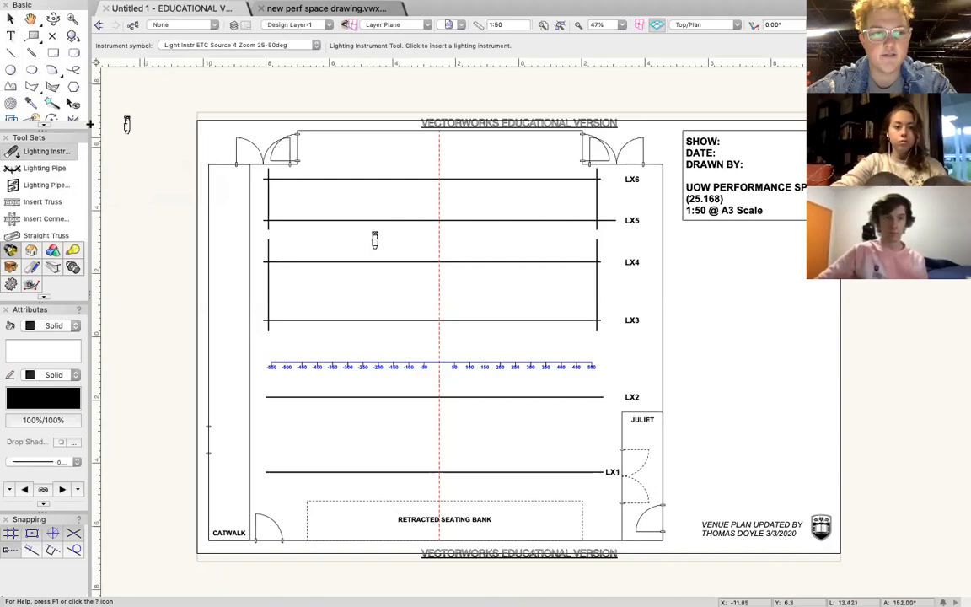
left_click(333, 201)
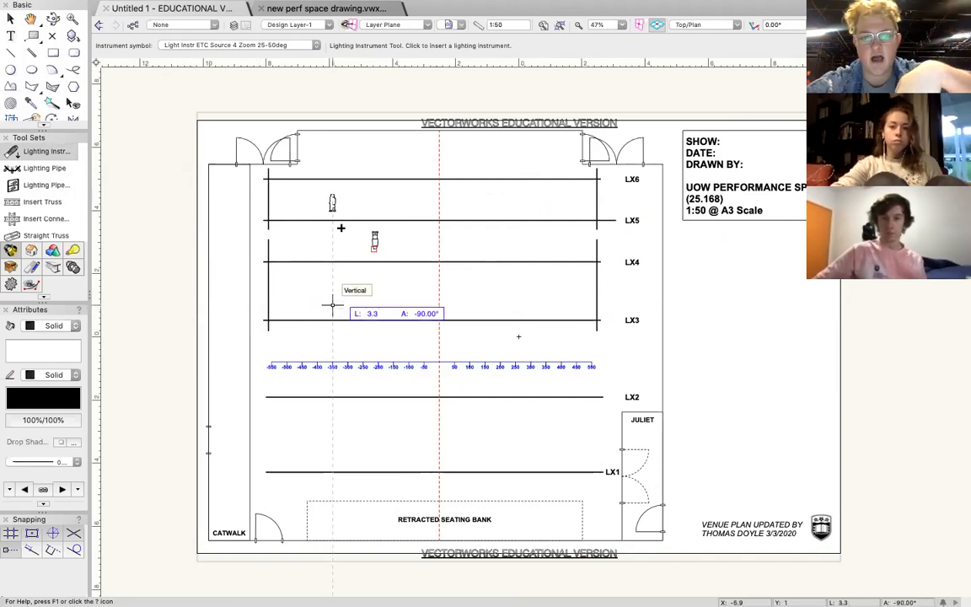
left_click(332, 129)
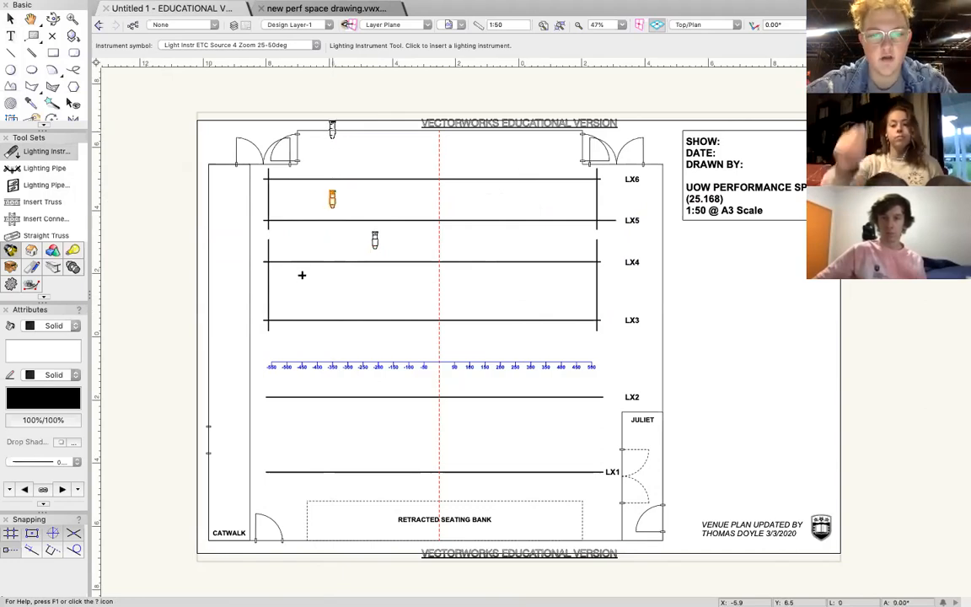
left_click(10, 20)
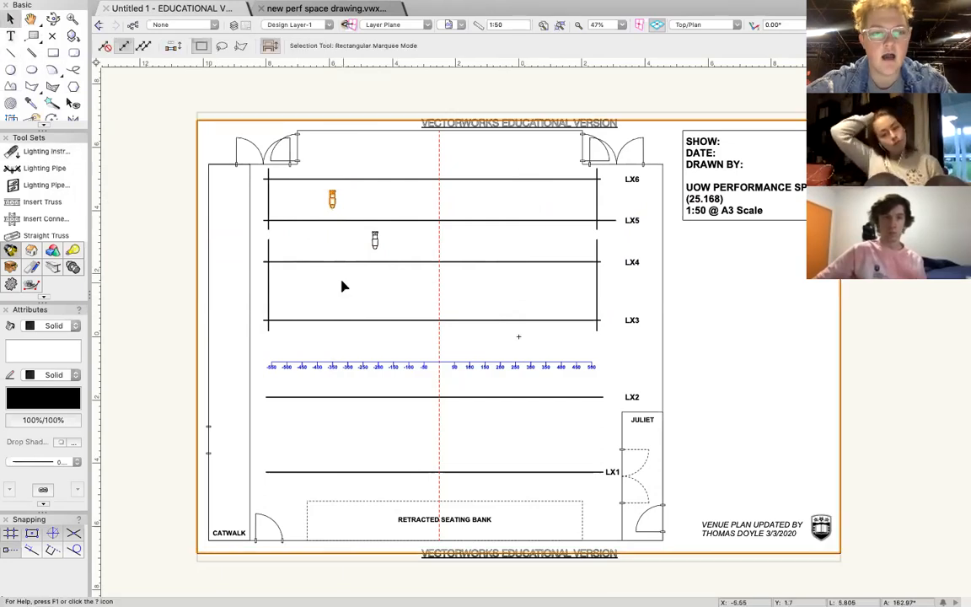
Search the lighting instrument symbols for "source 4".
left_click(13, 152)
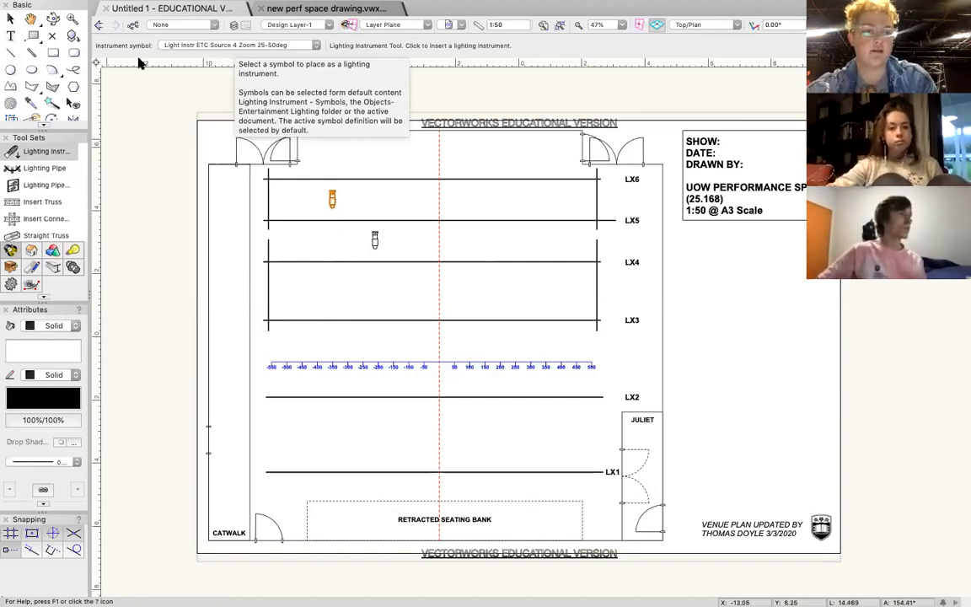
left_click(211, 45)
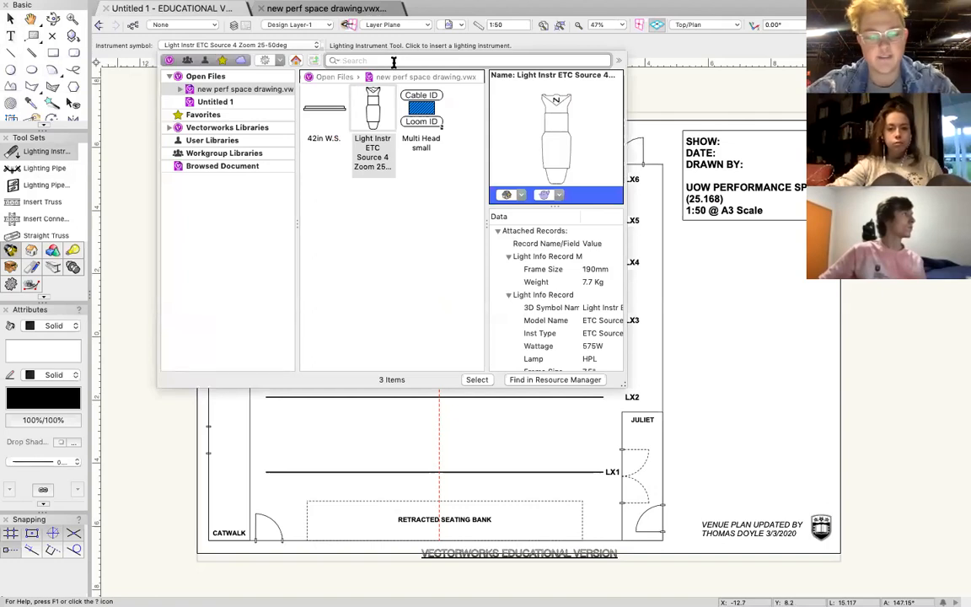
left_click(394, 61)
type("source 4")
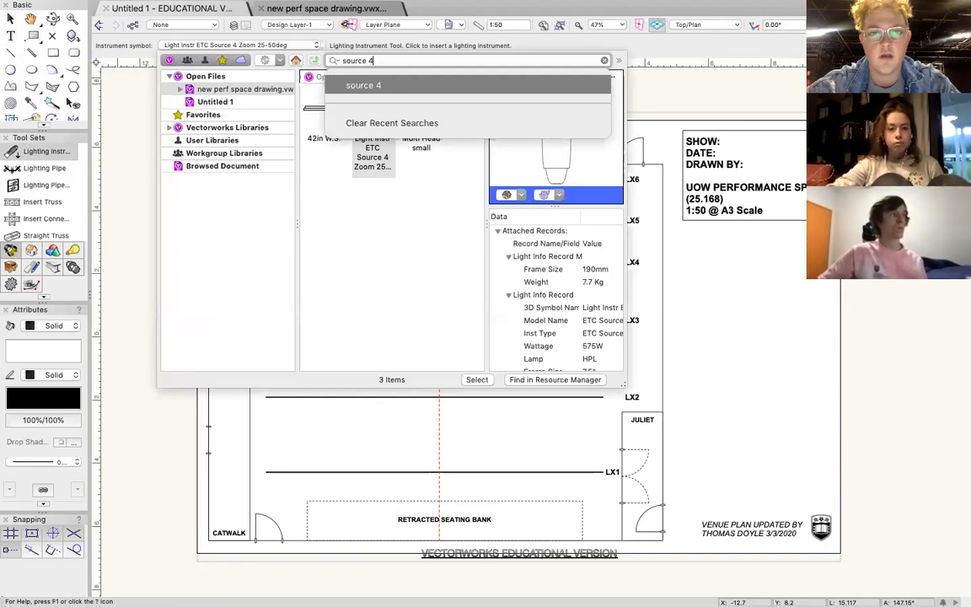
key("Return")
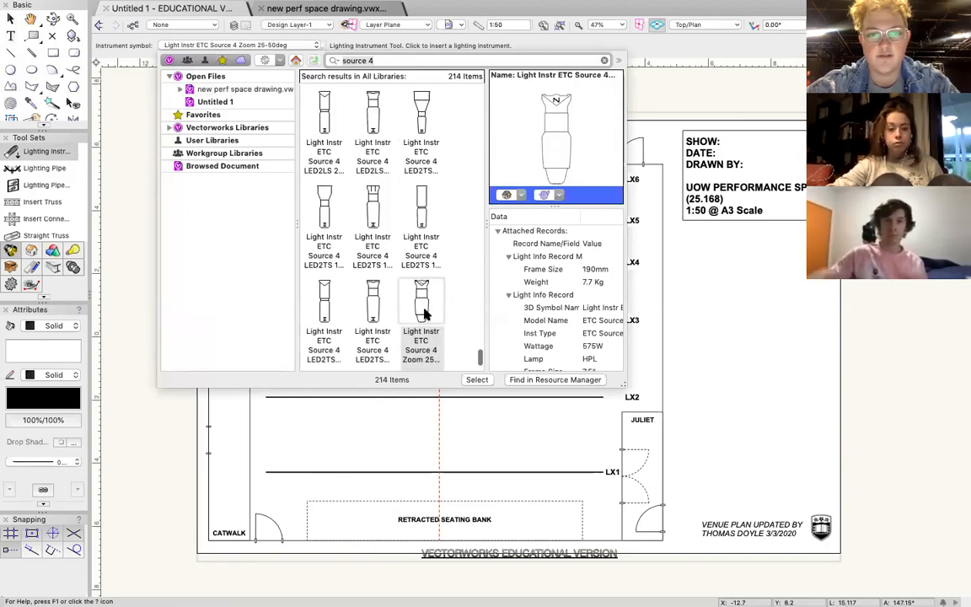
Replace the symbol search with "par 150" to look for matching lighting instruments.
double_click(357, 60)
key("BackSpace")
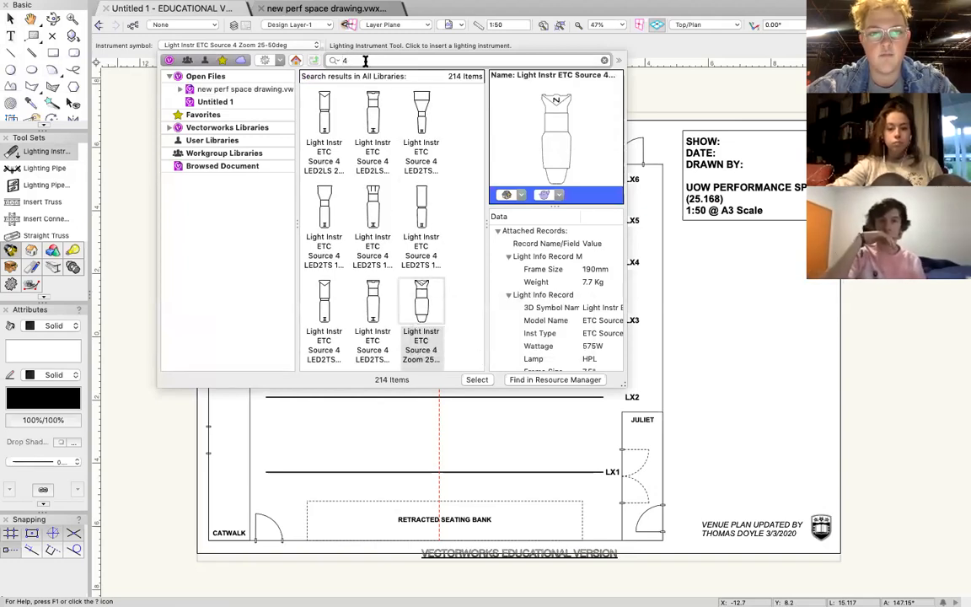
key("Delete")
type("par")
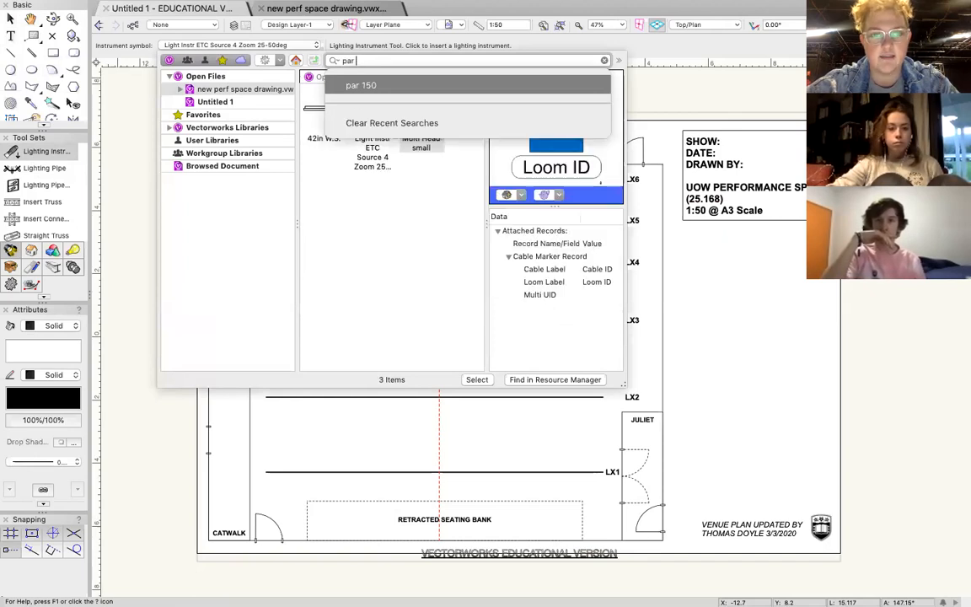
type(" can")
key("BackSpace")
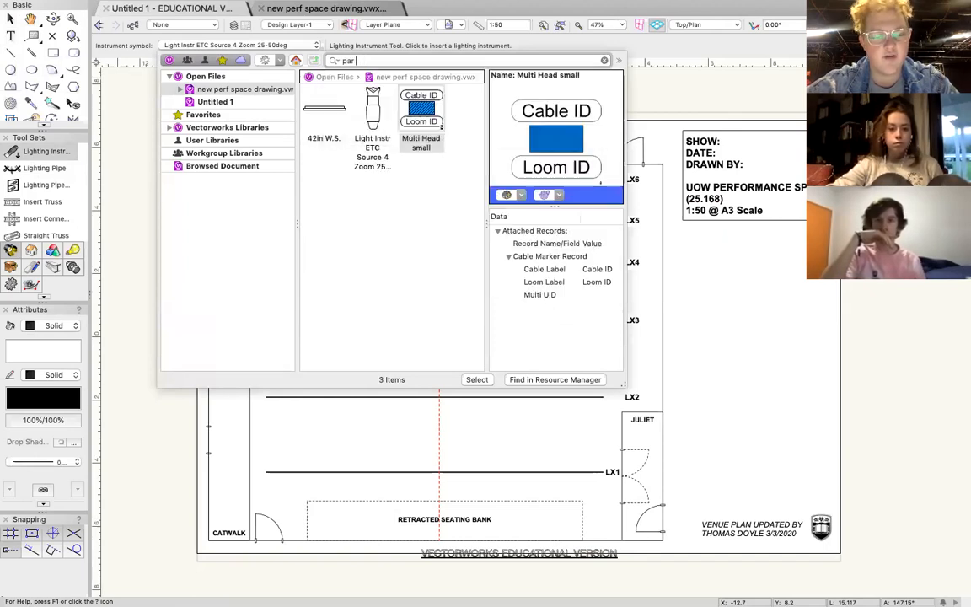
type("150")
key("Return")
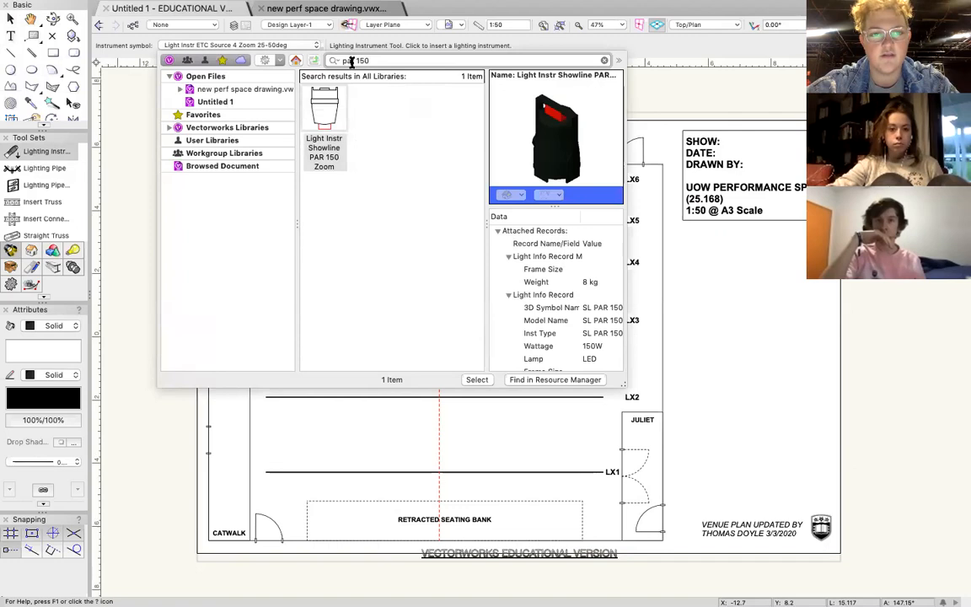
Broaden the instrument symbol search to "par" and choose the Light Instr ADJ Par 64 symbol.
key("BackSpace")
key("BackSpace")
key("BackSpace")
key("BackSpace")
key("BackSpace")
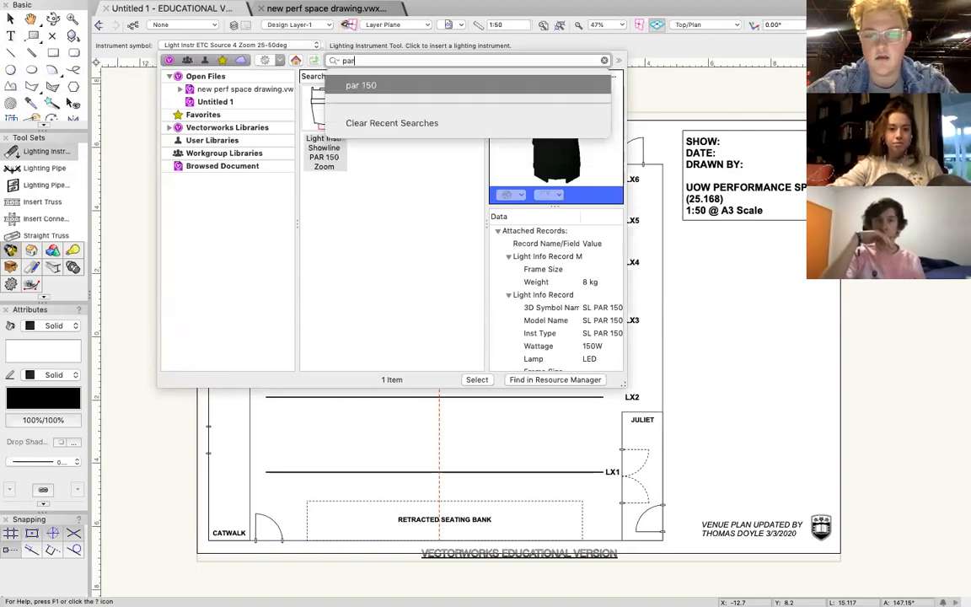
key("Return")
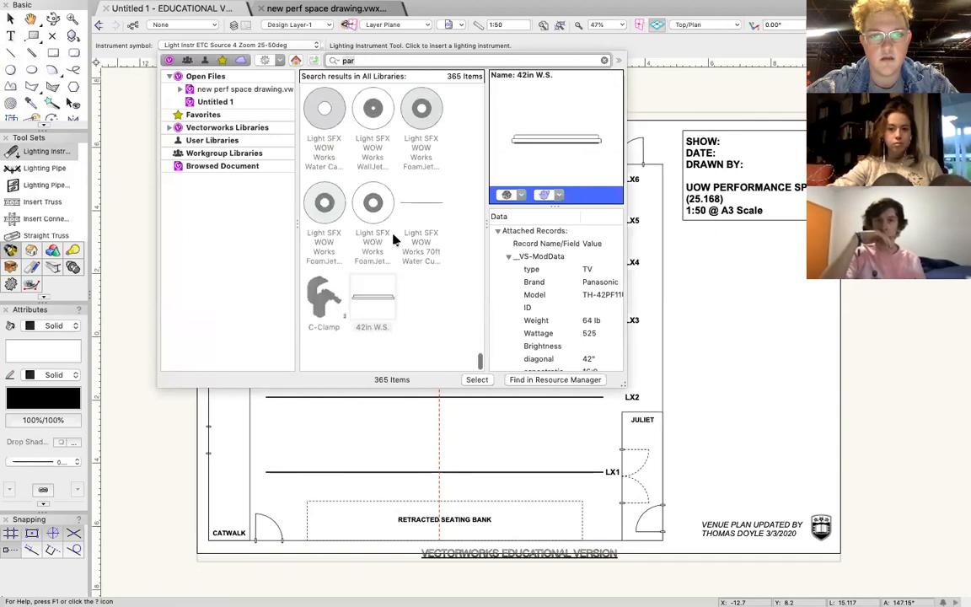
scroll(393, 240, "down", 15)
scroll(392, 240, "up", 10)
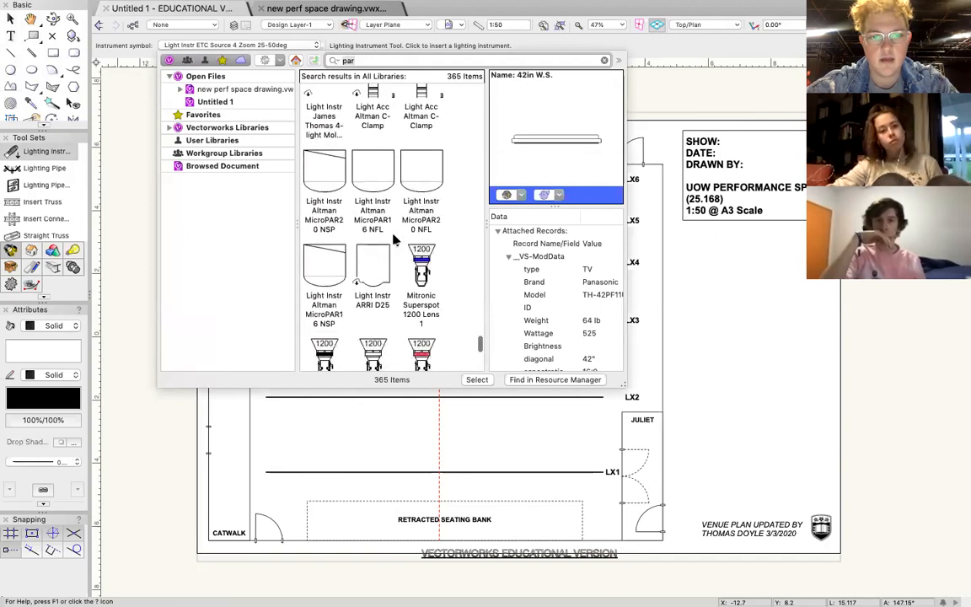
scroll(392, 240, "up", 10)
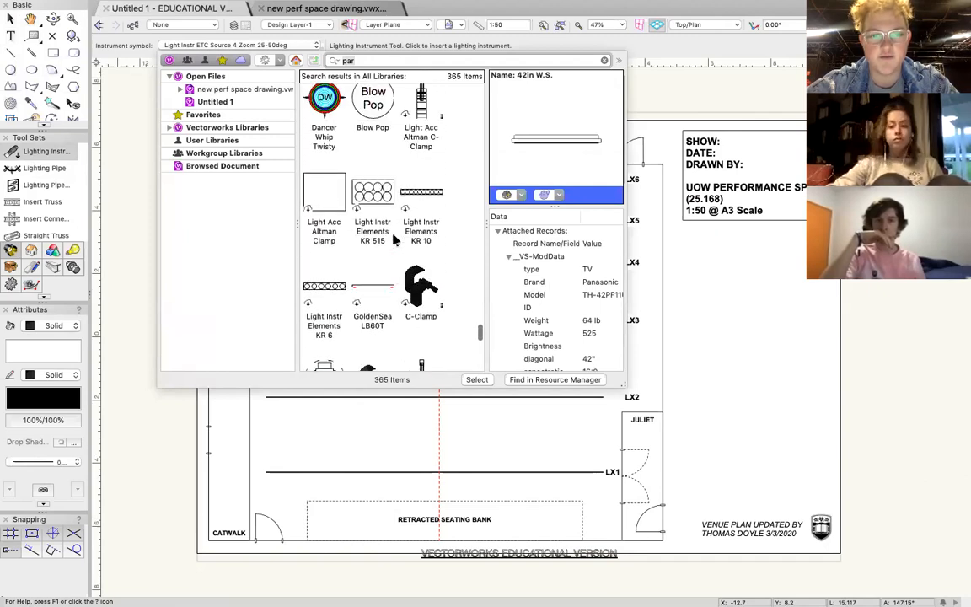
scroll(392, 241, "up", 10)
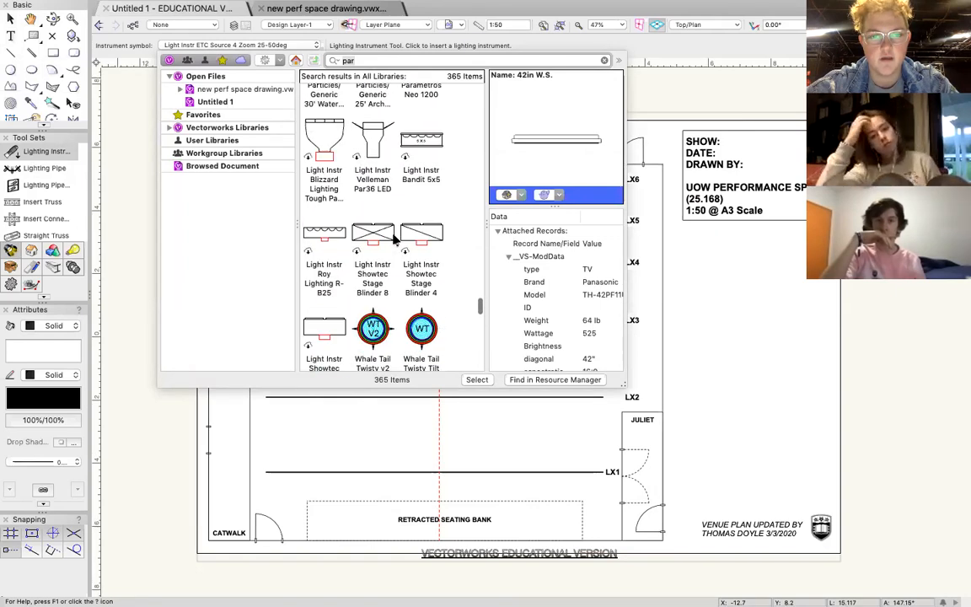
scroll(392, 240, "up", 10)
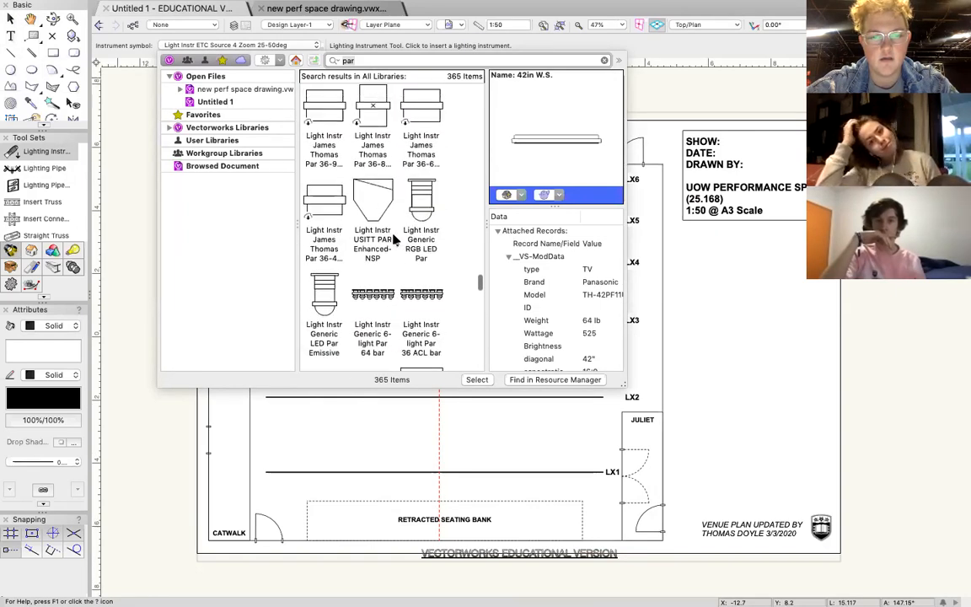
scroll(392, 241, "up", 10)
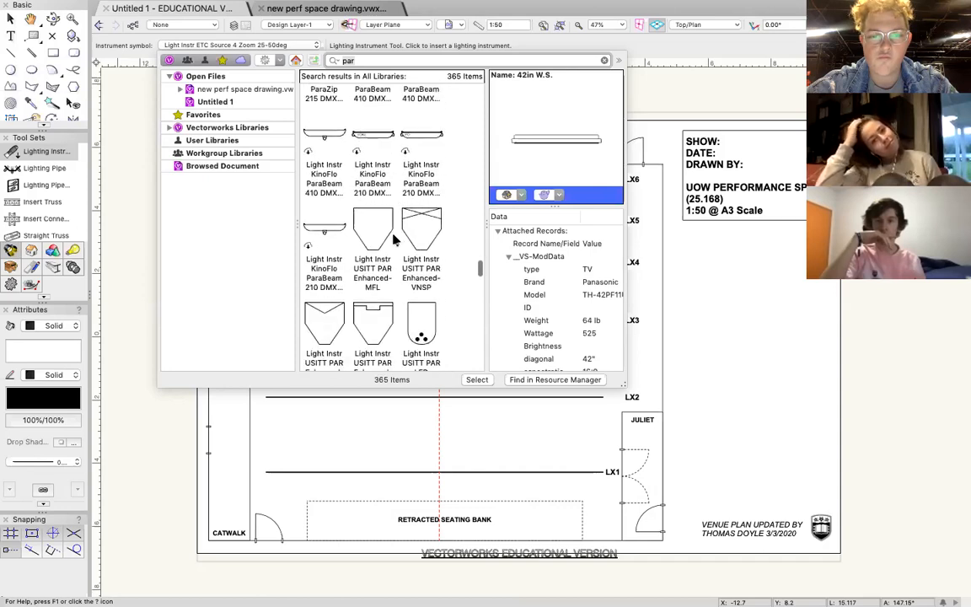
scroll(392, 240, "up", 10)
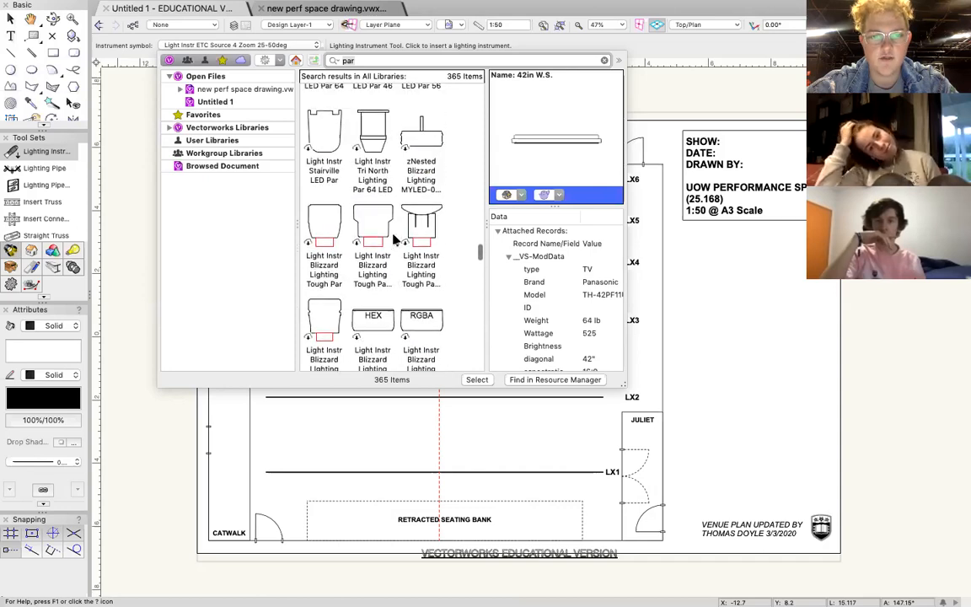
scroll(393, 240, "up", 10)
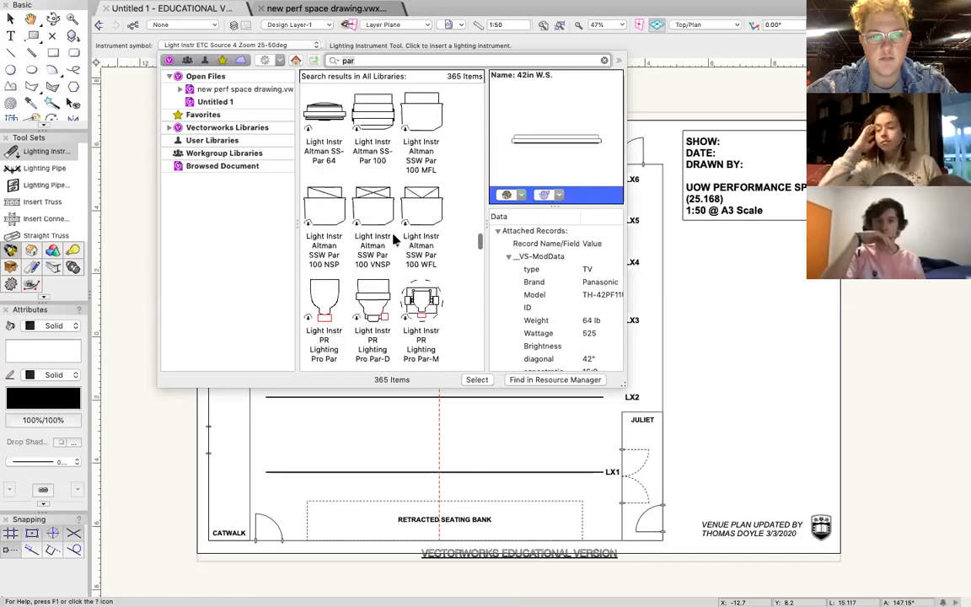
scroll(392, 237, "up", 2)
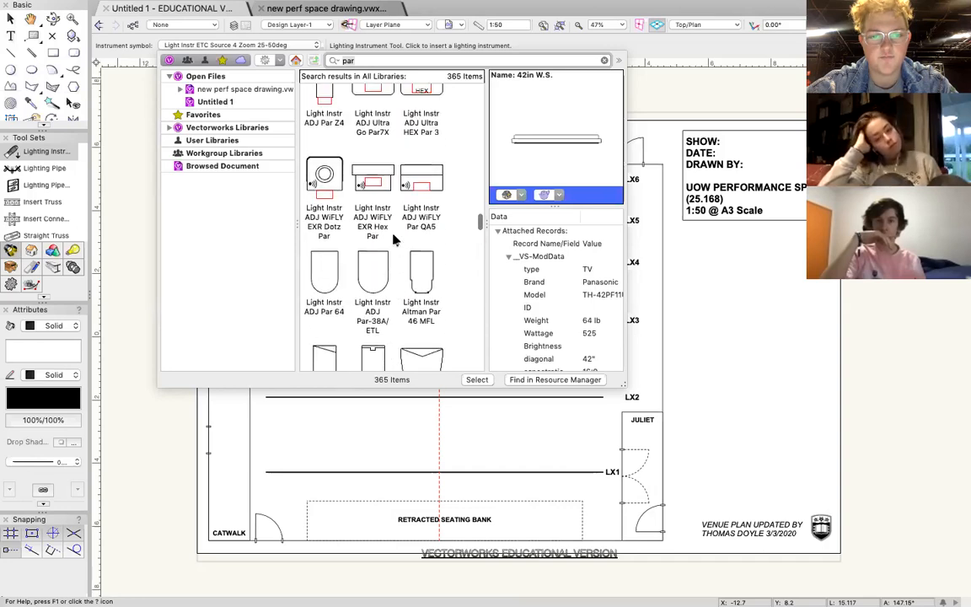
scroll(392, 238, "down", 2)
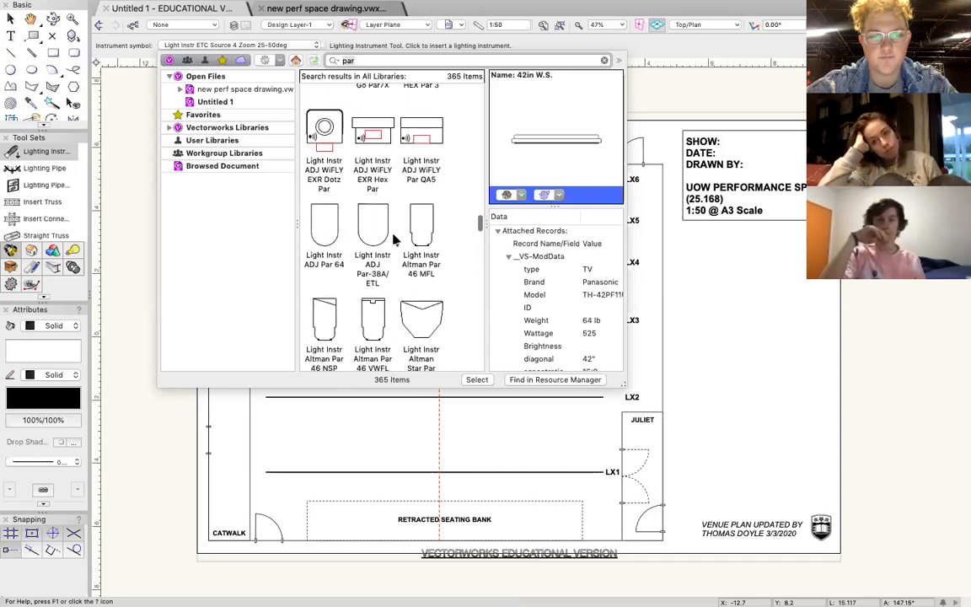
left_click(333, 231)
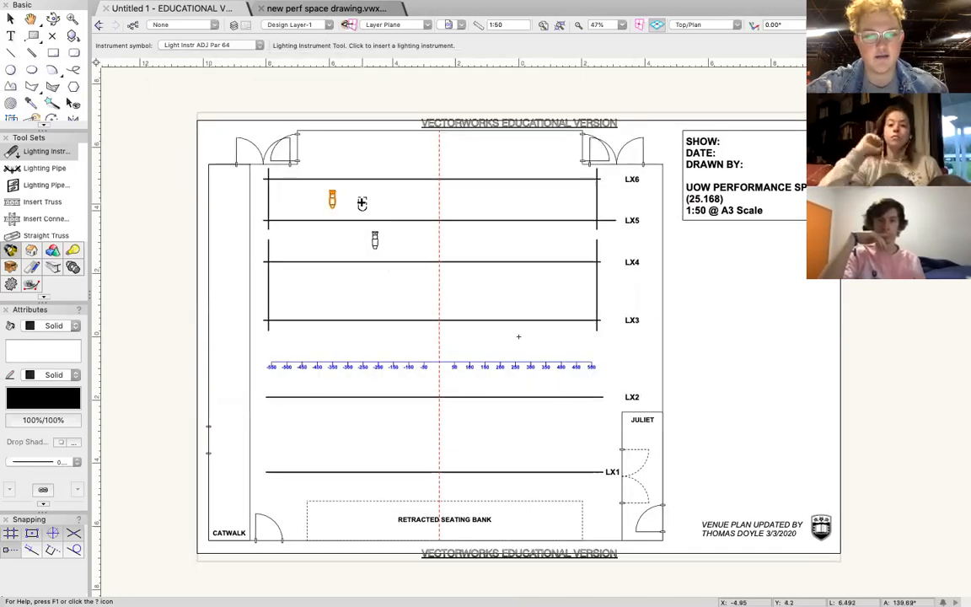
Place the ADJ Par 64 between LX5 and LX6 beside the upper Source 4 Zoom, angled diagonally towards the centre of the stage.
left_click(353, 199)
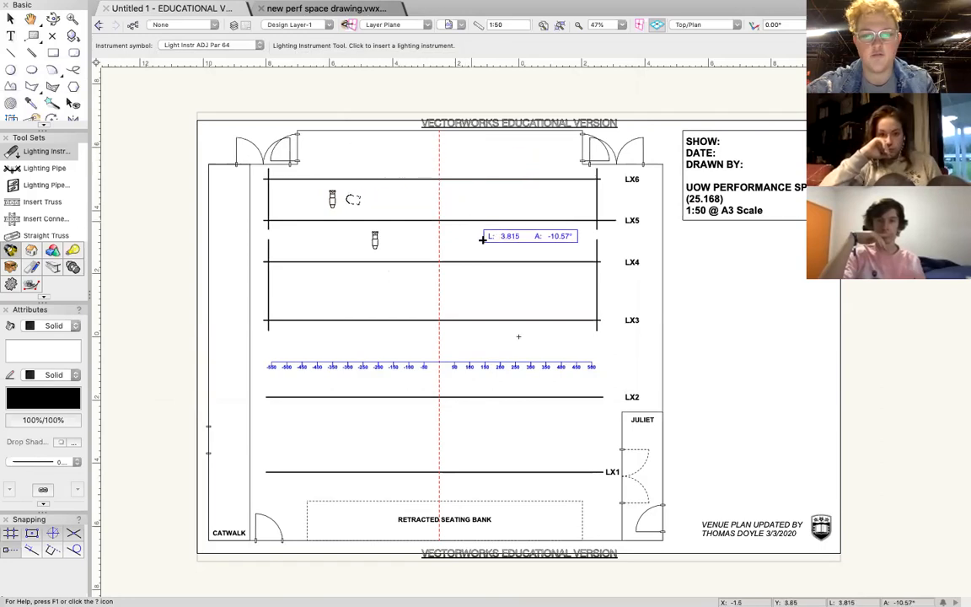
left_click(488, 291)
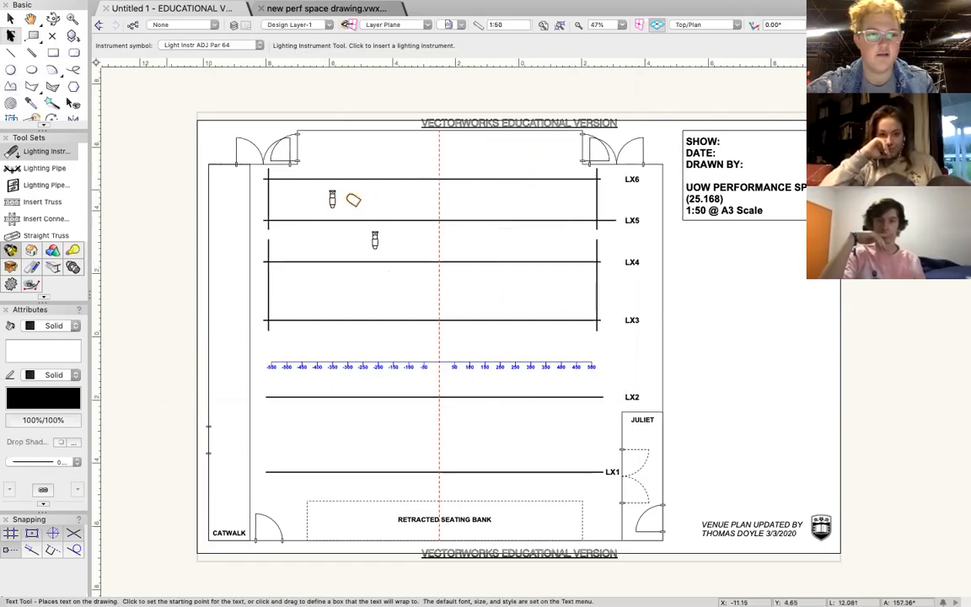
left_click(10, 19)
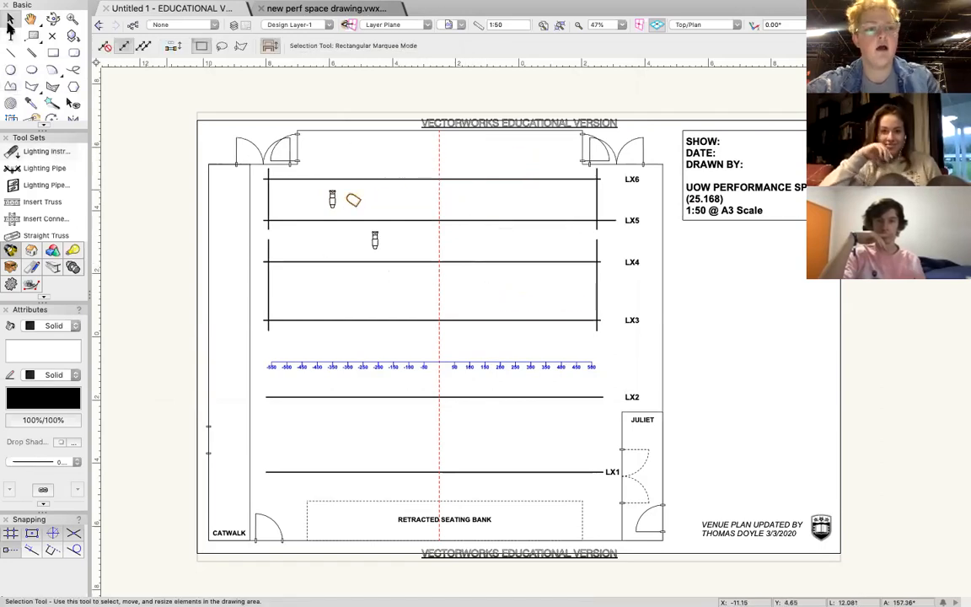
Find the Light Instr Selecon Rama 6in Fresnel by searching for "rama" and place one between LX5 and LX6, right of the Par 64.
left_click(51, 152)
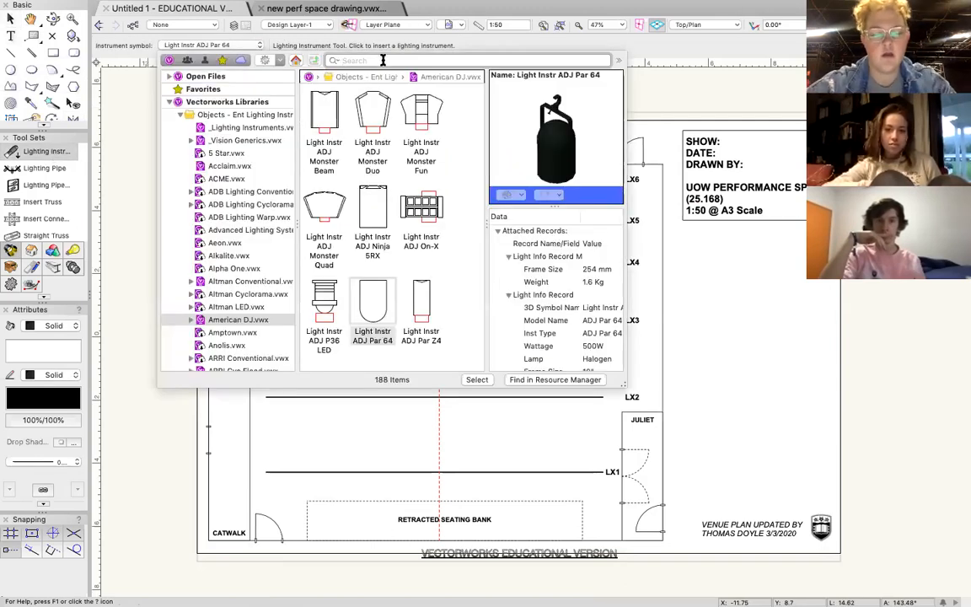
left_click(382, 60)
type("rama")
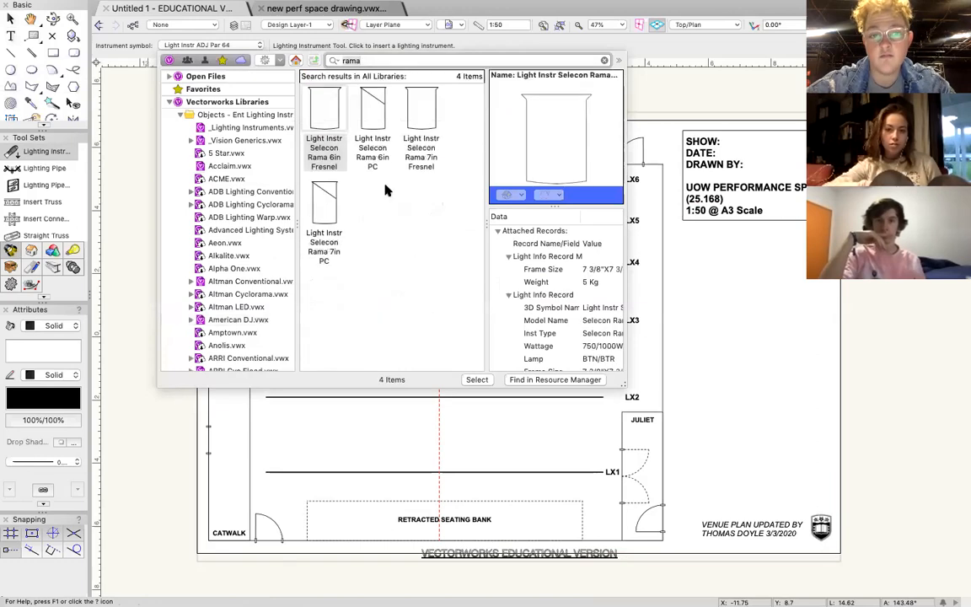
double_click(335, 131)
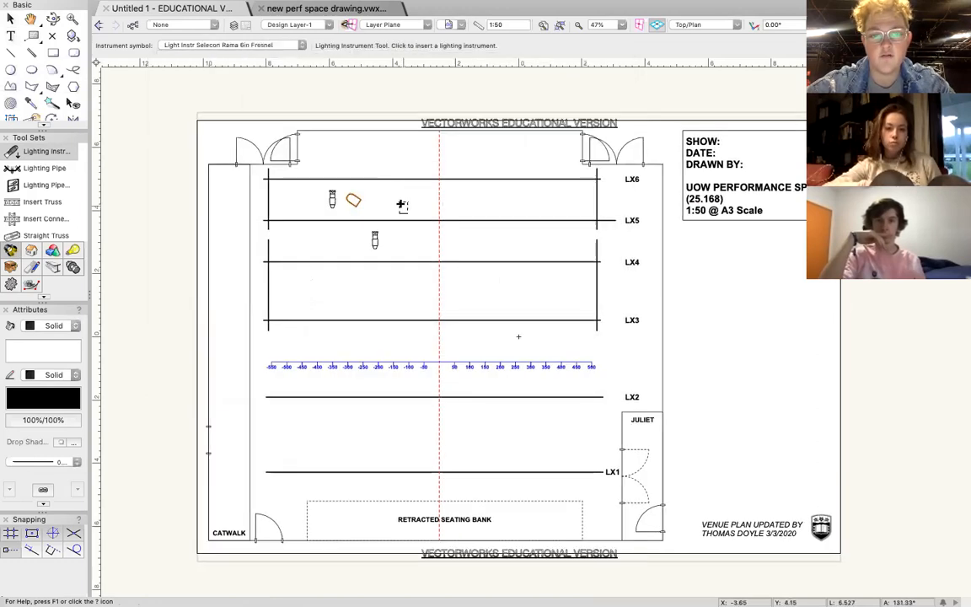
left_click(395, 160)
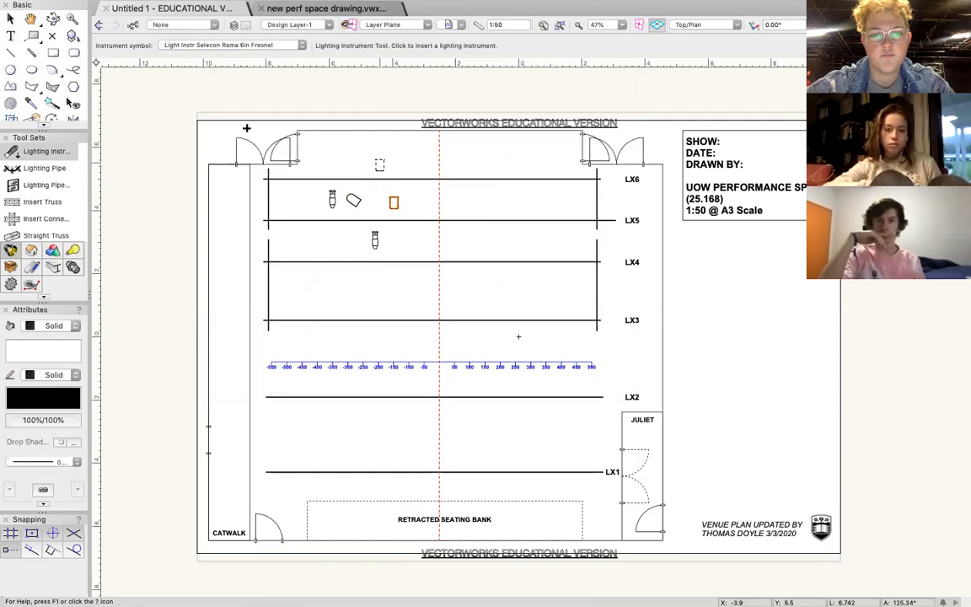
left_click(10, 18)
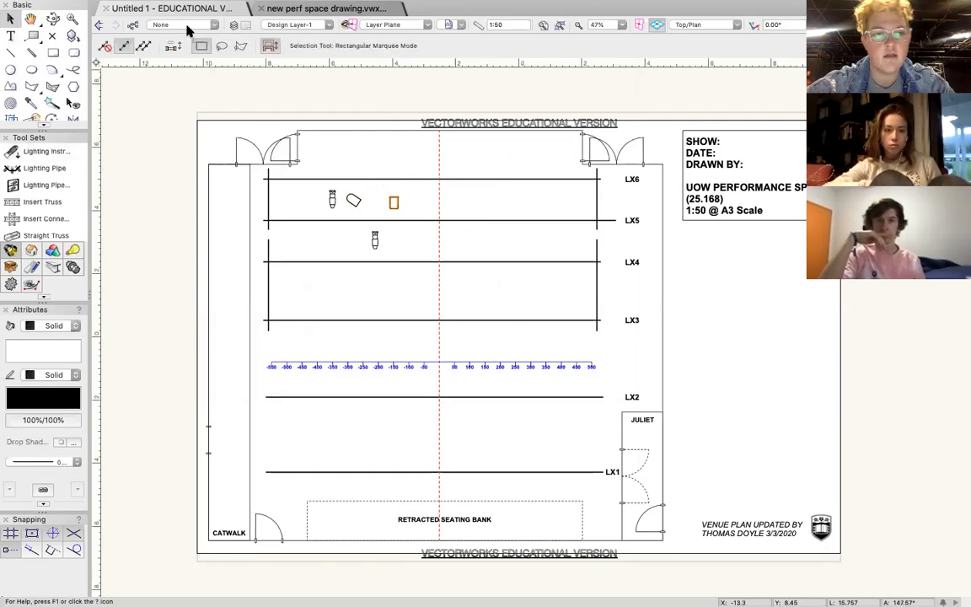
Search the lighting instrument symbols for "selecon" and replace that search with "fresnel".
left_click(57, 150)
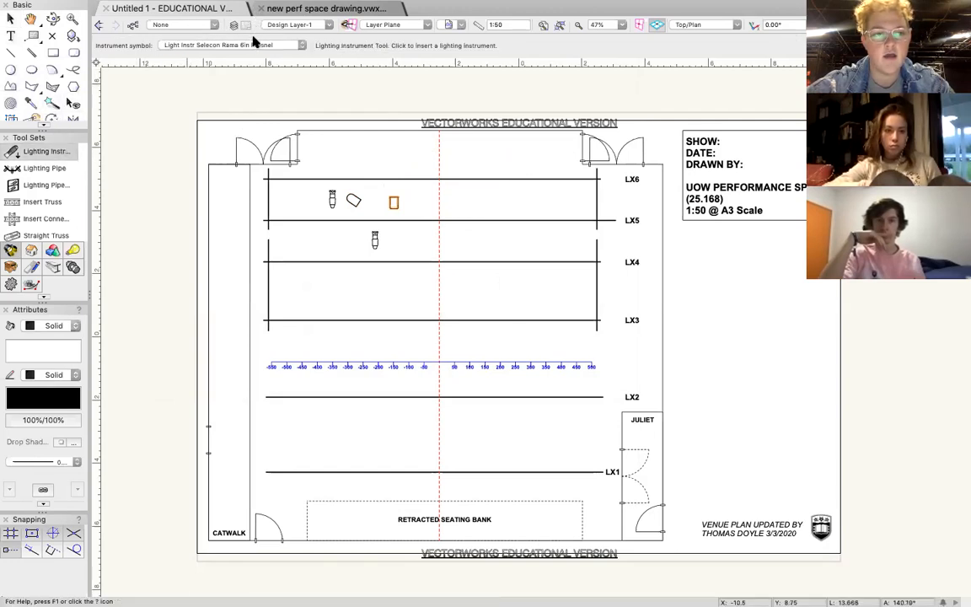
left_click(290, 46)
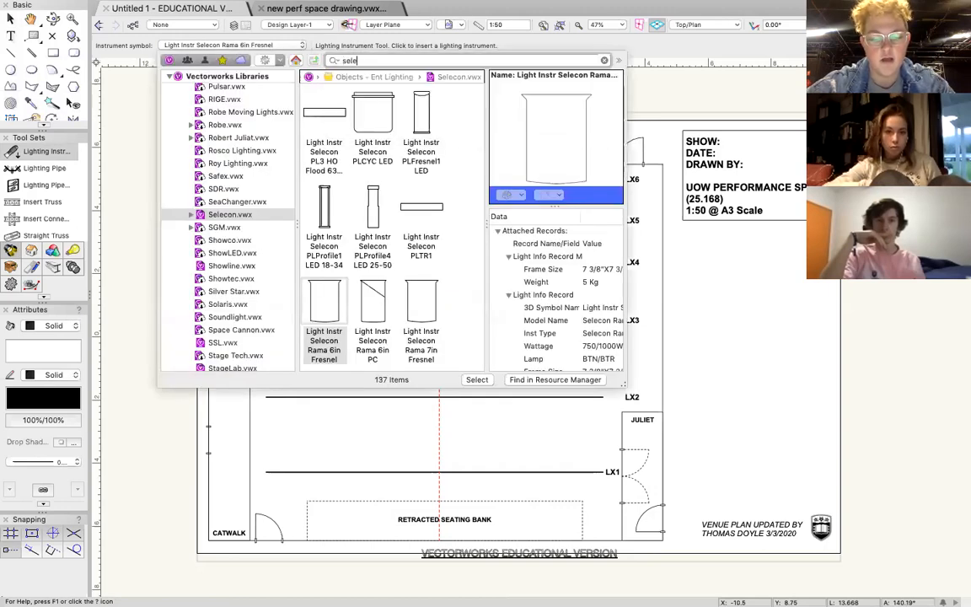
left_click(385, 63)
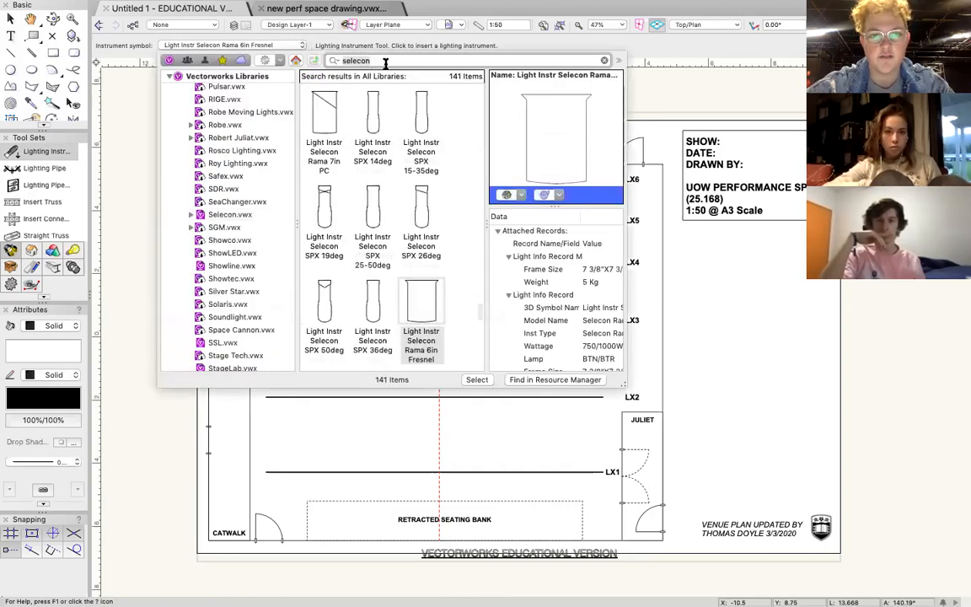
type("fr")
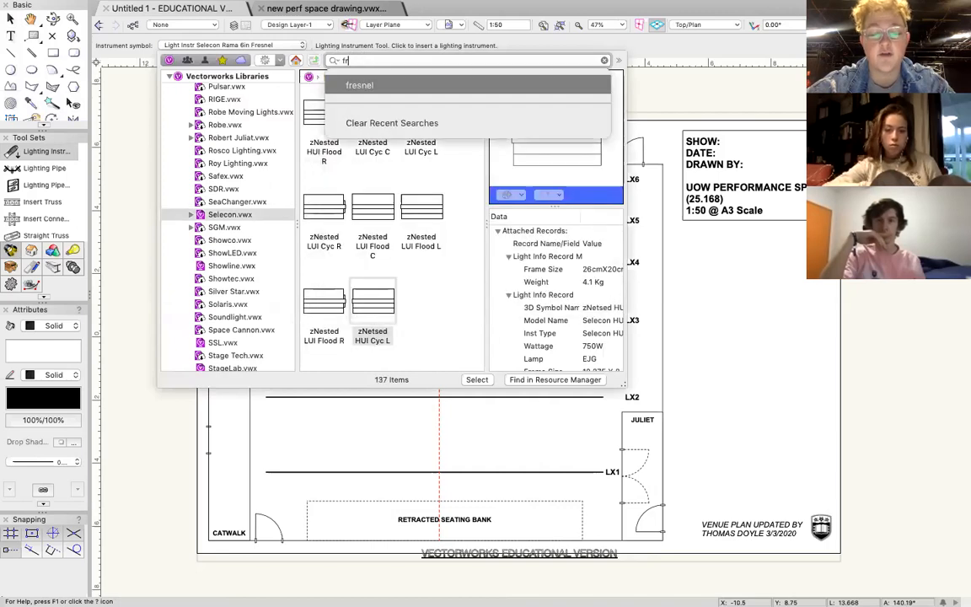
type("esnel")
key("Return")
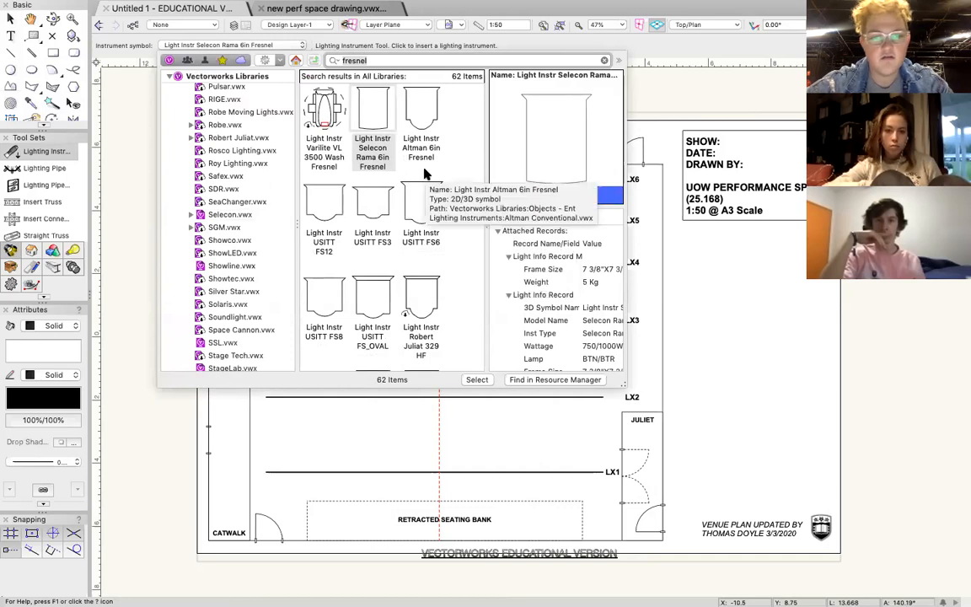
Choose the Light Instr Selecon 1200 Fresnel and place one between LX5 and LX6, just left of the centre line.
scroll(425, 194, "down", 10)
scroll(425, 172, "up", 10)
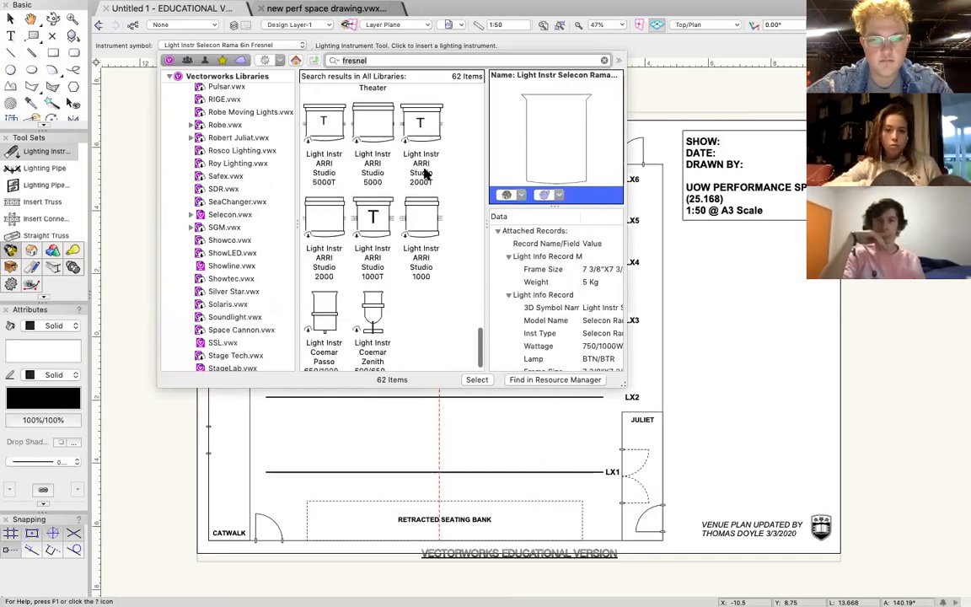
scroll(425, 173, "up", 10)
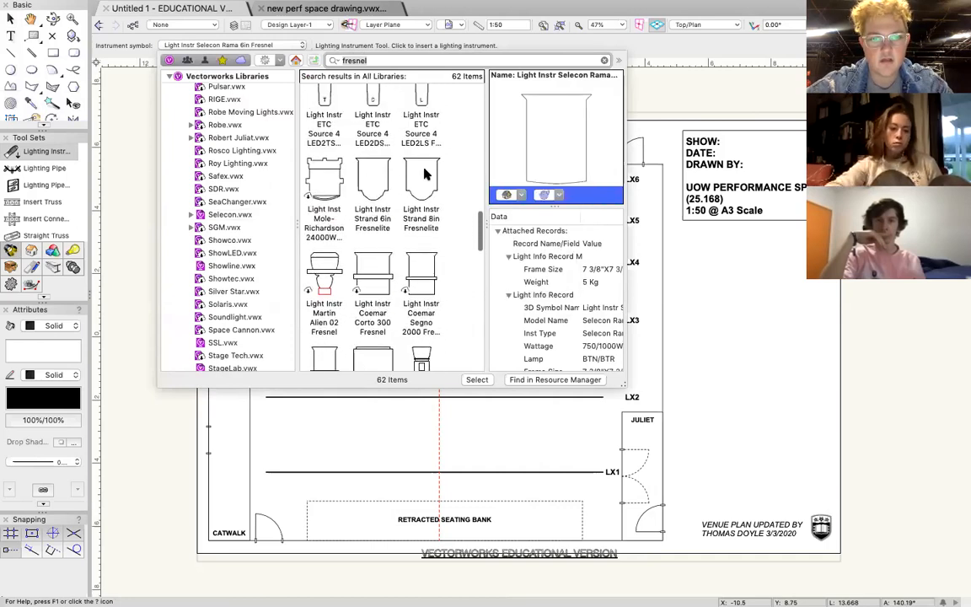
scroll(425, 172, "up", 10)
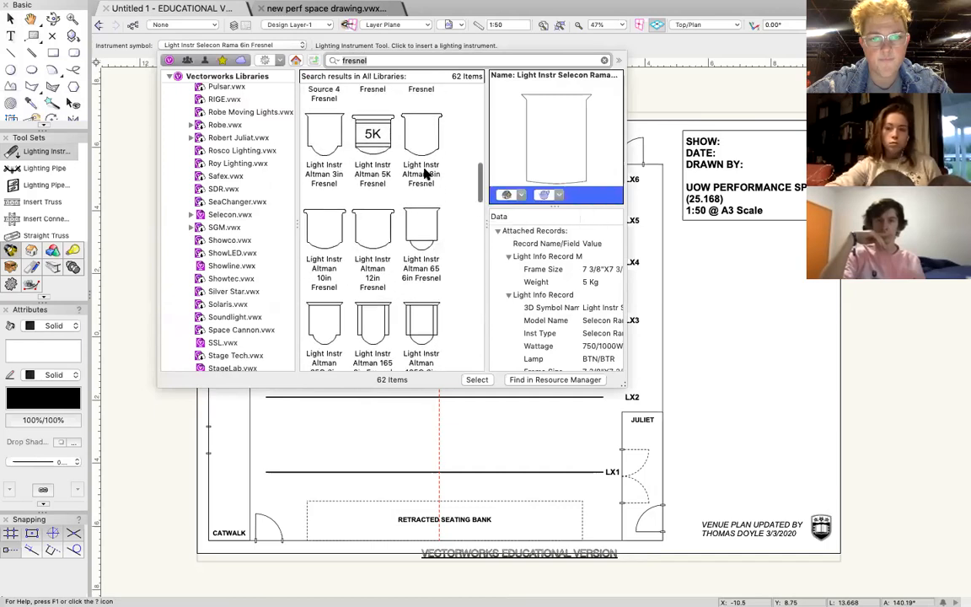
scroll(395, 181, "up", 3)
double_click(372, 192)
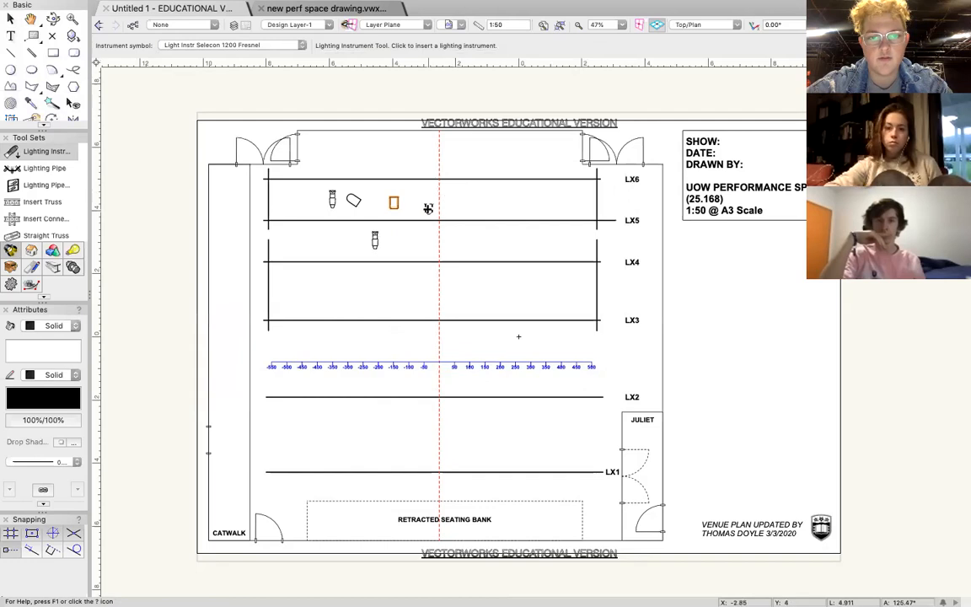
left_click(424, 203)
left_click(427, 155)
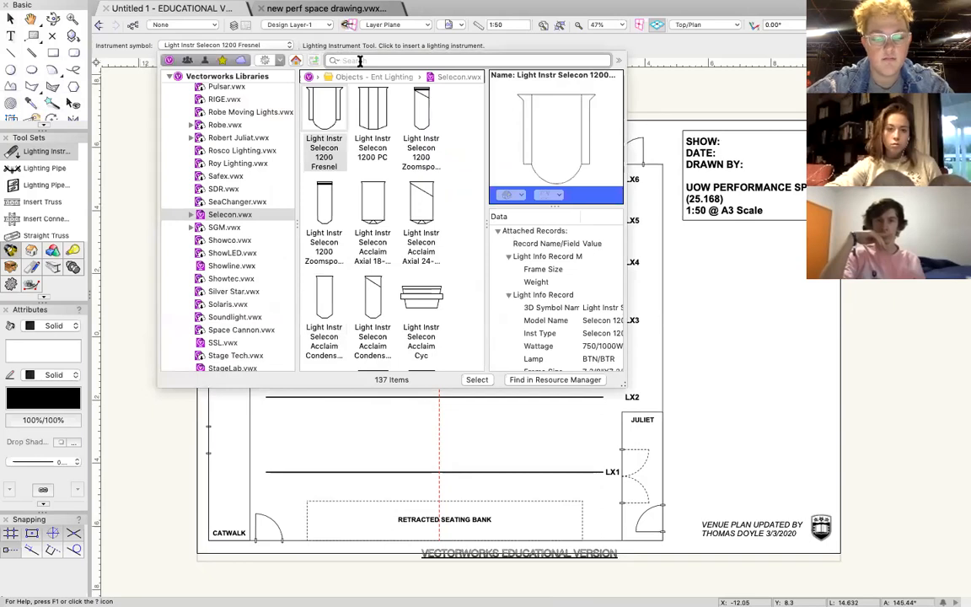
Find the Light Instr Selecon Acclaim Condensor 24-44deg by searching for "acclaim" and place one right of the centre line between LX5 and LX6, at -90°.
left_click(360, 60)
type("acclaim")
left_click(372, 85)
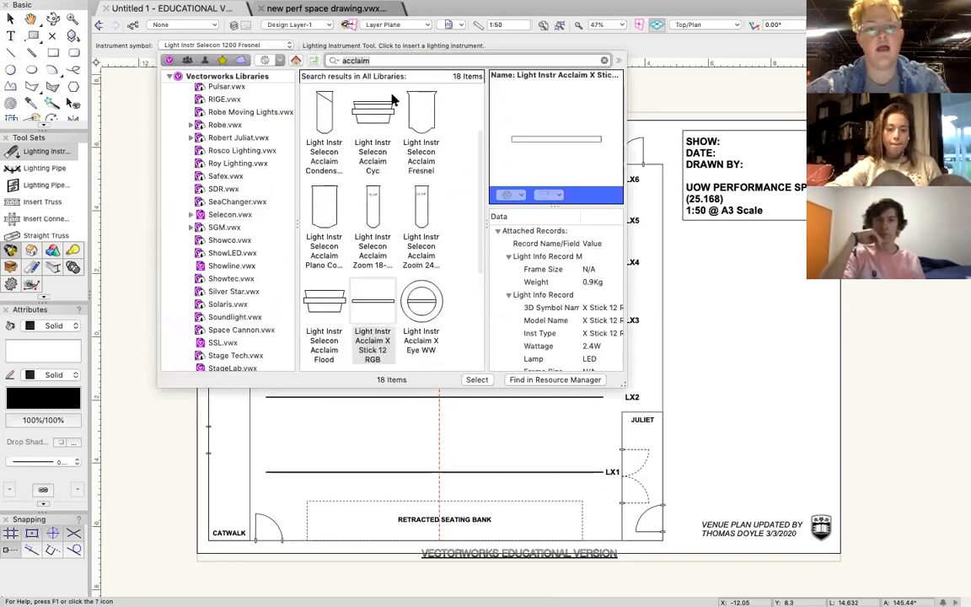
double_click(324, 125)
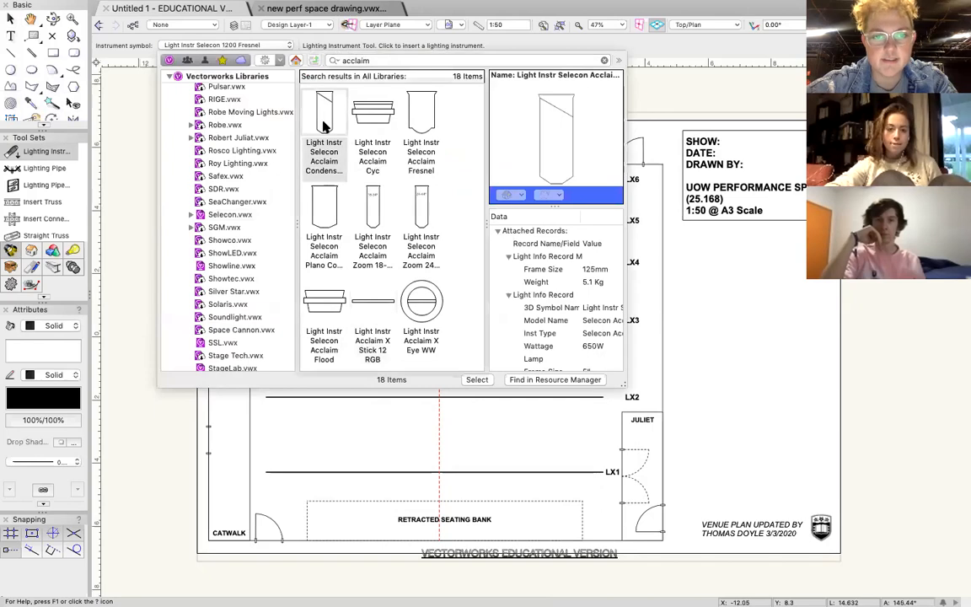
left_click(465, 203)
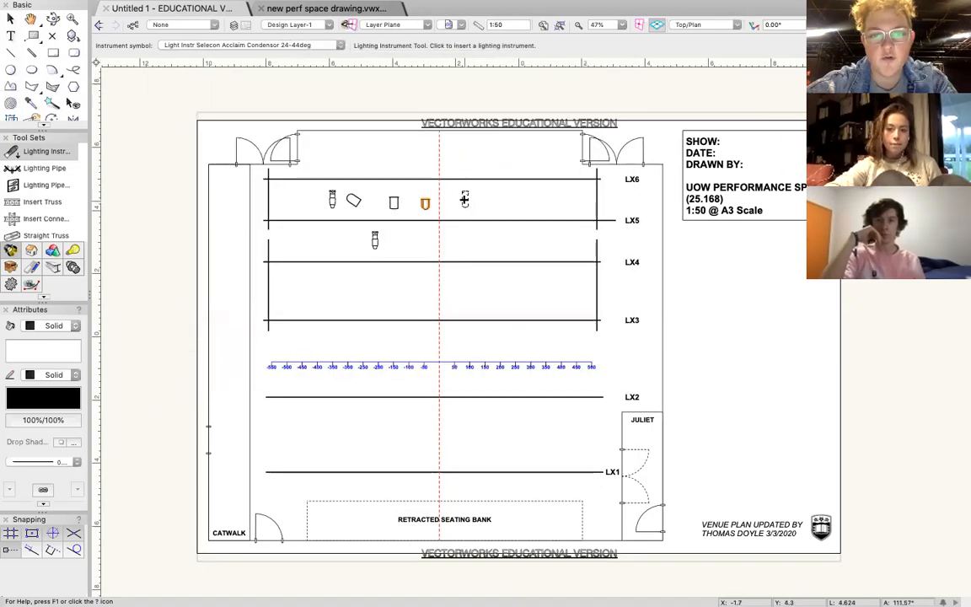
left_click(465, 250)
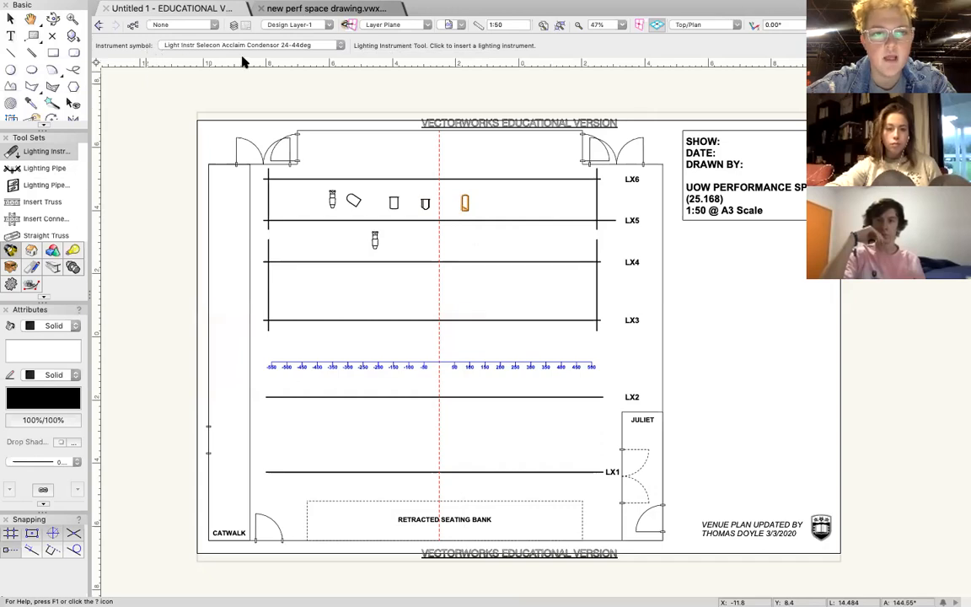
Find the Light Instr Selecon Acclaim Axial 24-44deg by searching for "axial acclaim" and place one between LX5 and LX6, right of the Condensor.
left_click(312, 45)
left_click(348, 60)
type("axial acclaim")
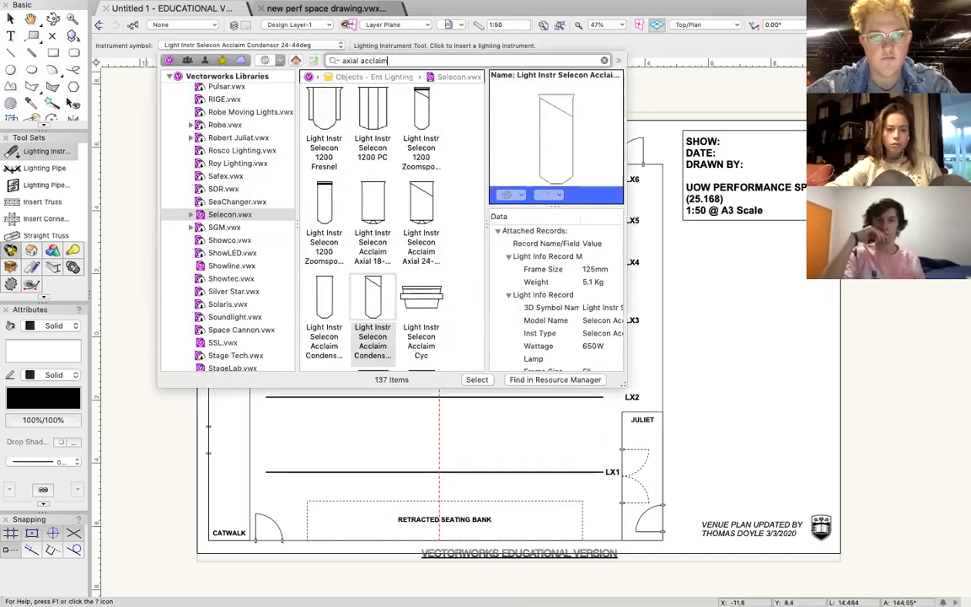
key("Return")
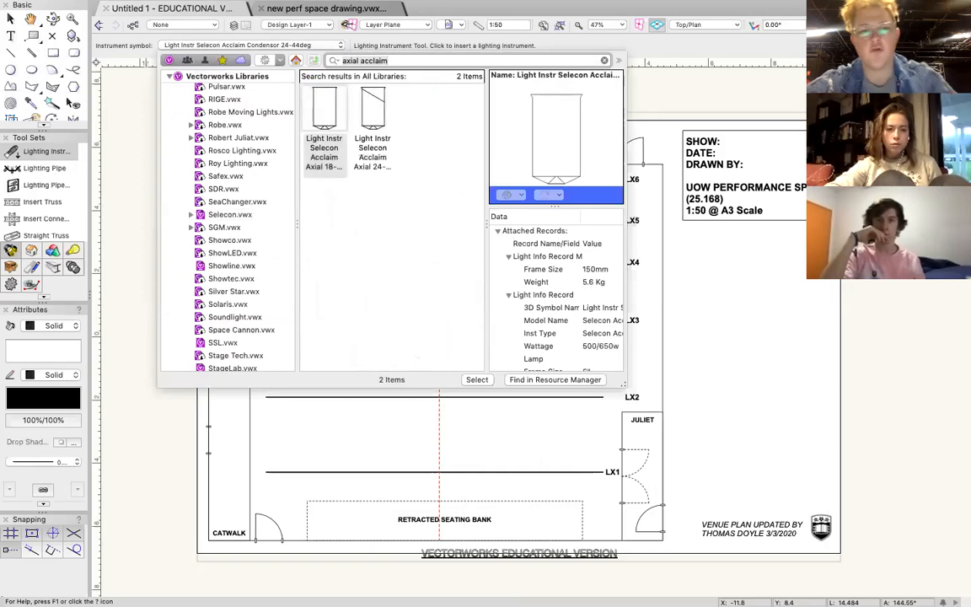
left_click(371, 137)
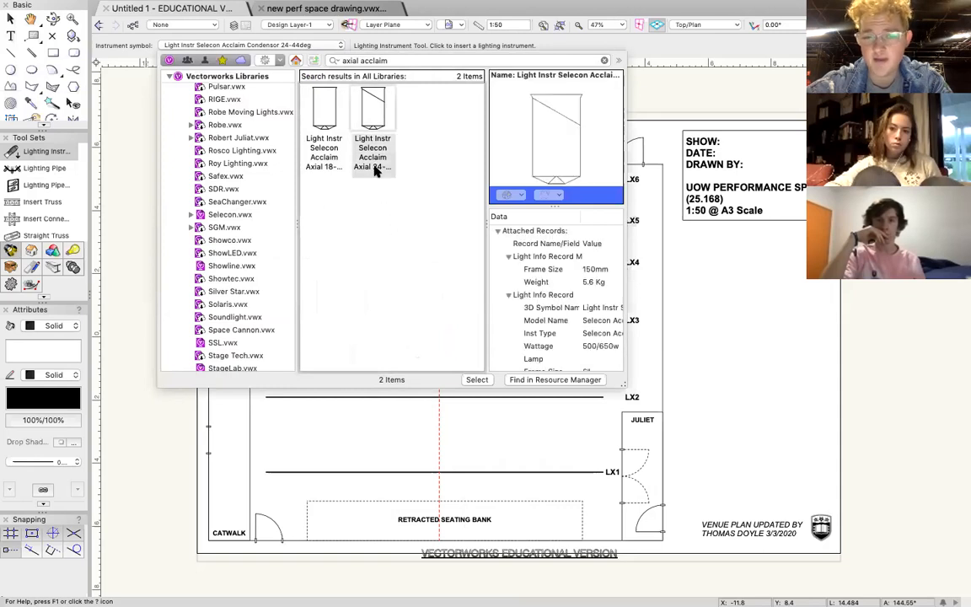
double_click(374, 118)
left_click(488, 200)
left_click(481, 159)
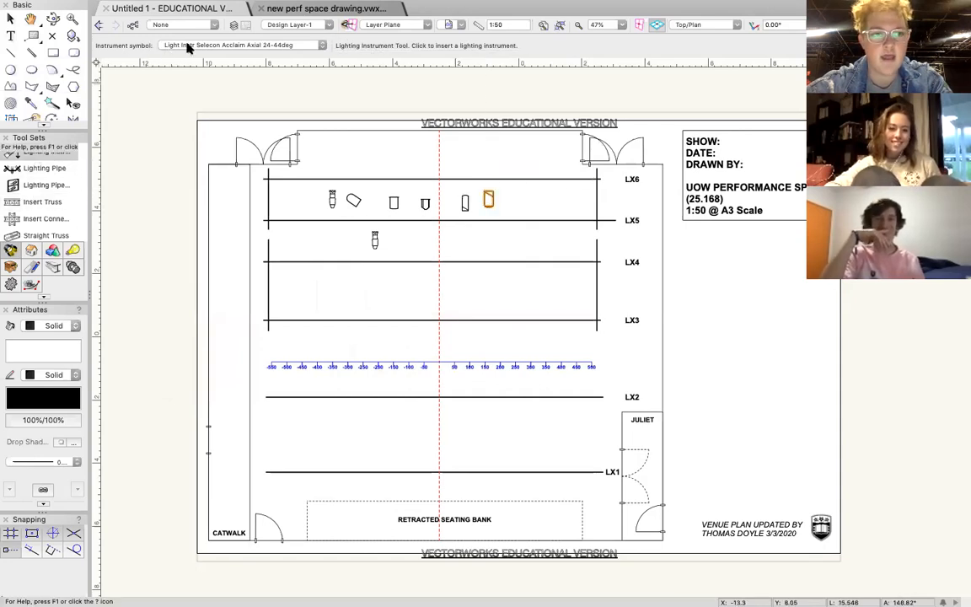
Find the Light Instr ADJ Ultra Hex Bar 12 by searching for "hex" and place one between LX5 and LX6, right of the Acclaim Axial.
left_click(295, 46)
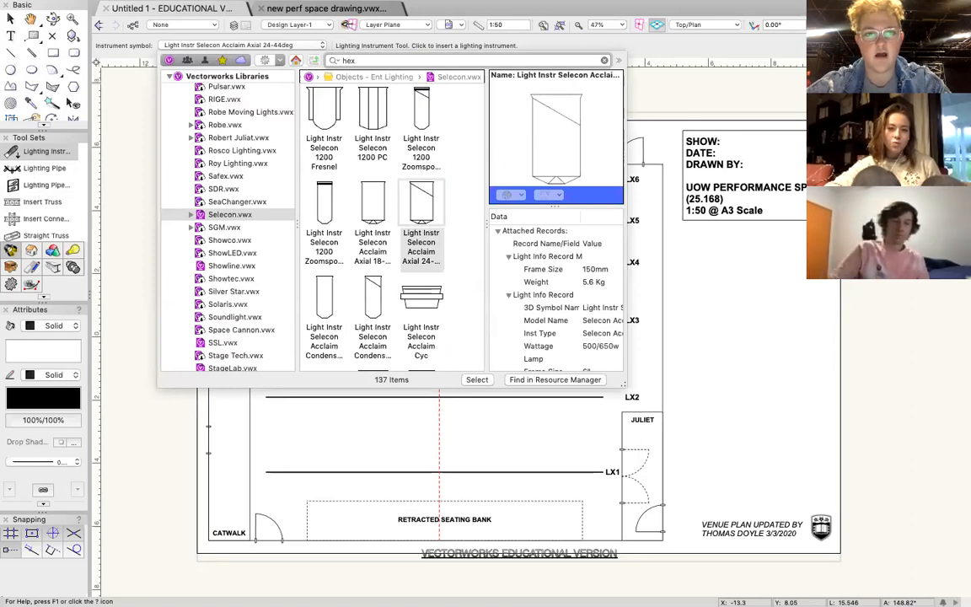
key("Return")
scroll(324, 150, "down", 5)
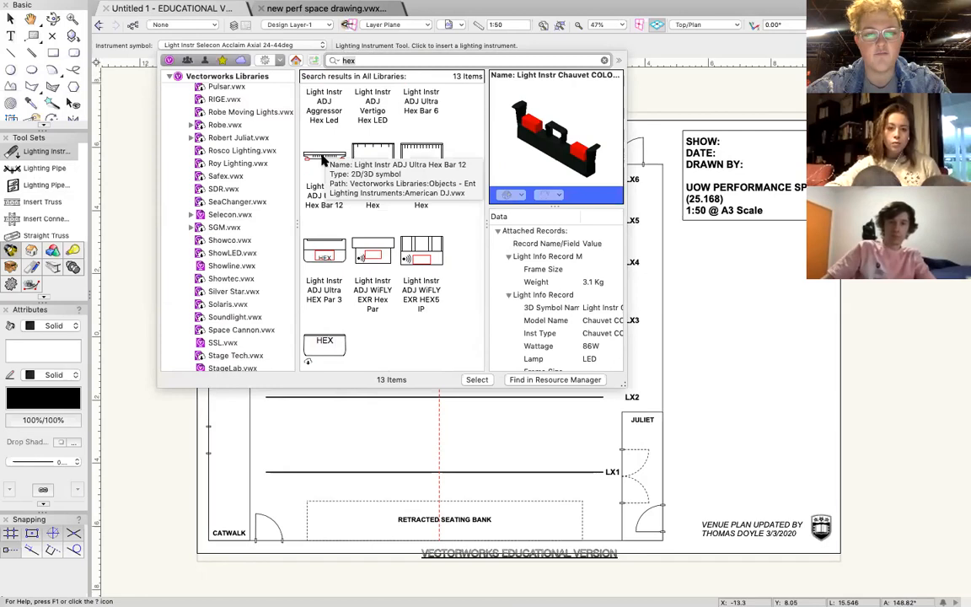
double_click(324, 152)
left_click(545, 208)
left_click(545, 166)
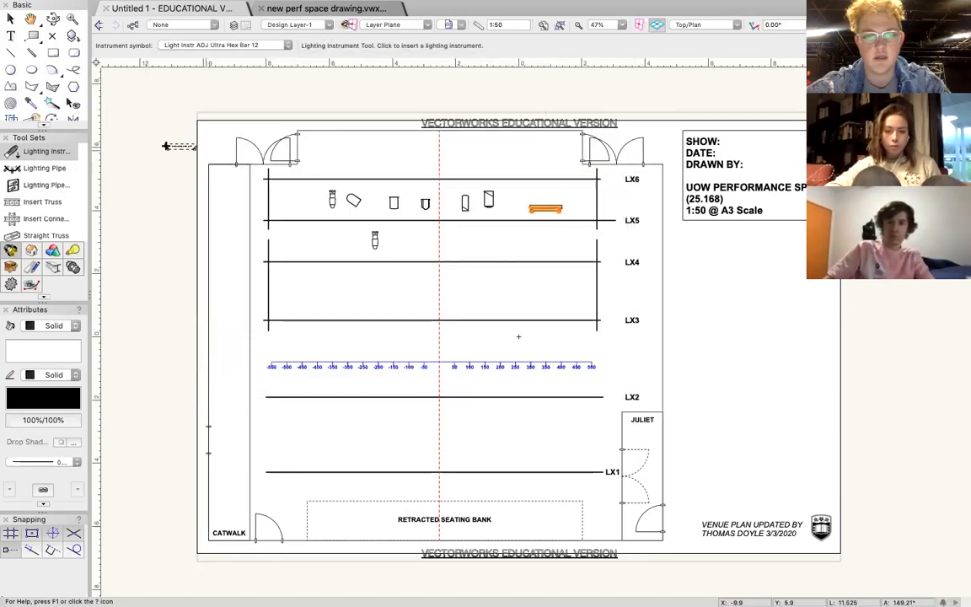
Search the lighting instrument symbols for "fusion", replace that search with "hex" and look through the matching symbols.
left_click(213, 47)
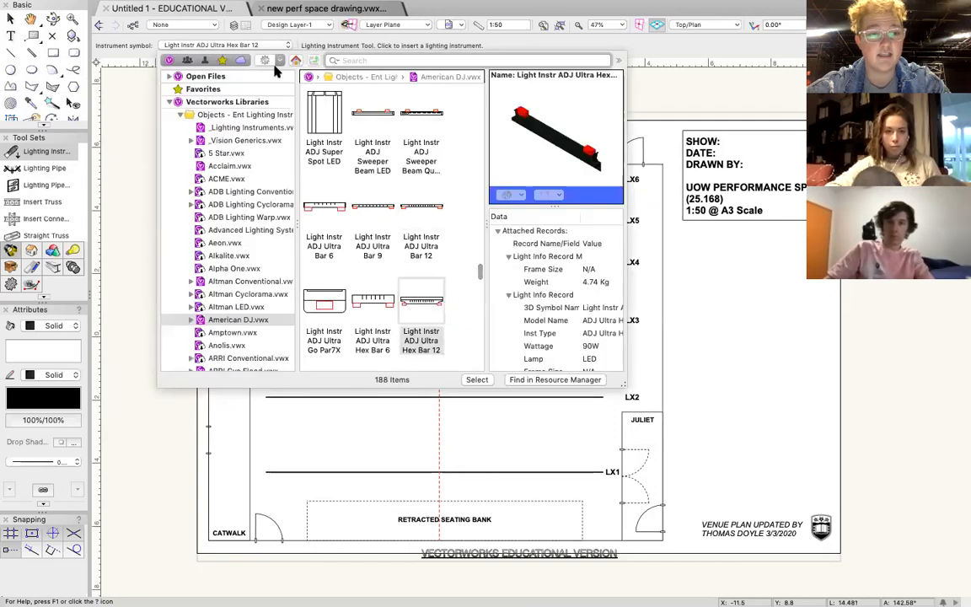
left_click(356, 61)
type("fusion")
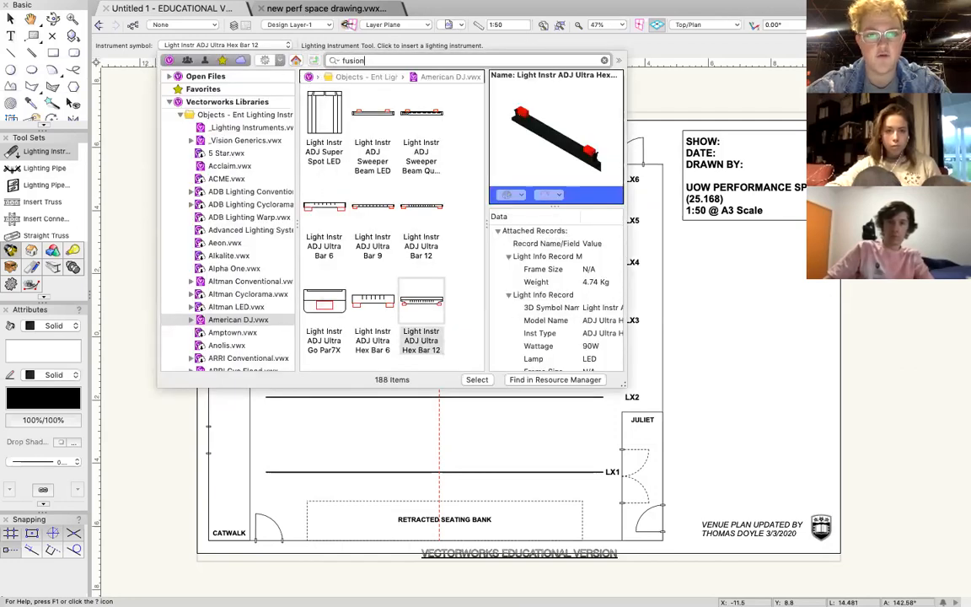
key("Return")
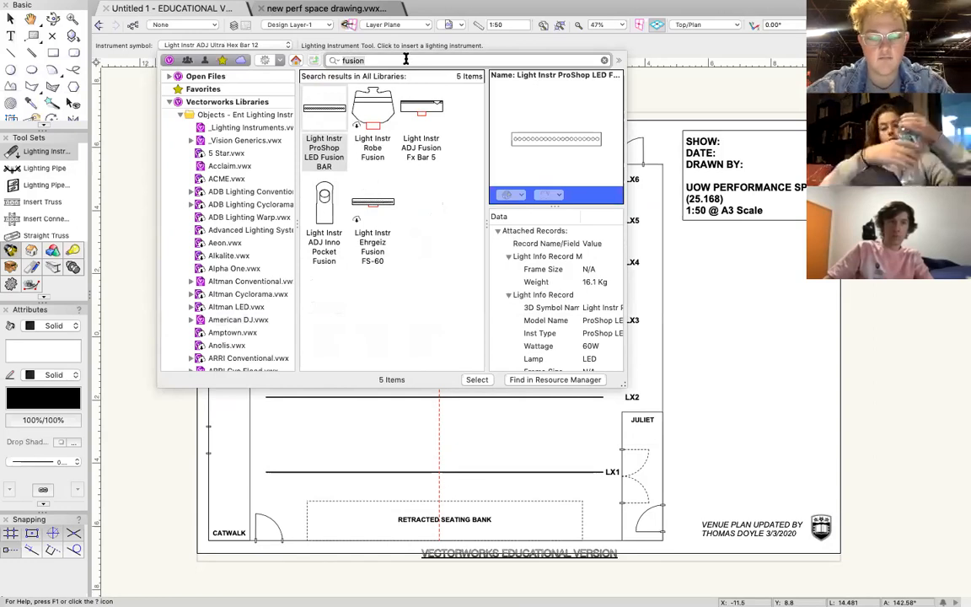
type("hex")
key("Return")
scroll(435, 234, "up", 2)
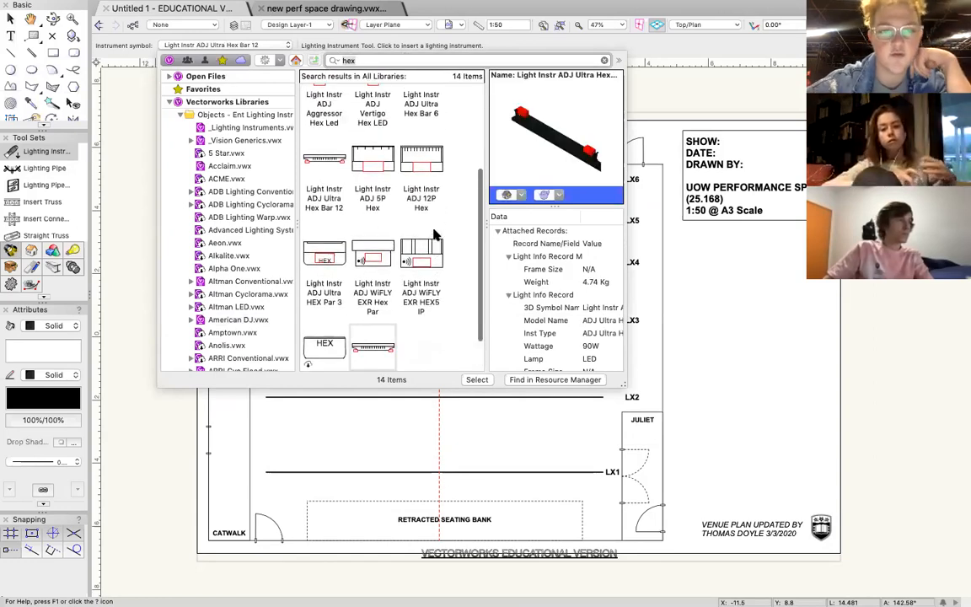
scroll(435, 234, "up", 3)
scroll(435, 234, "down", 5)
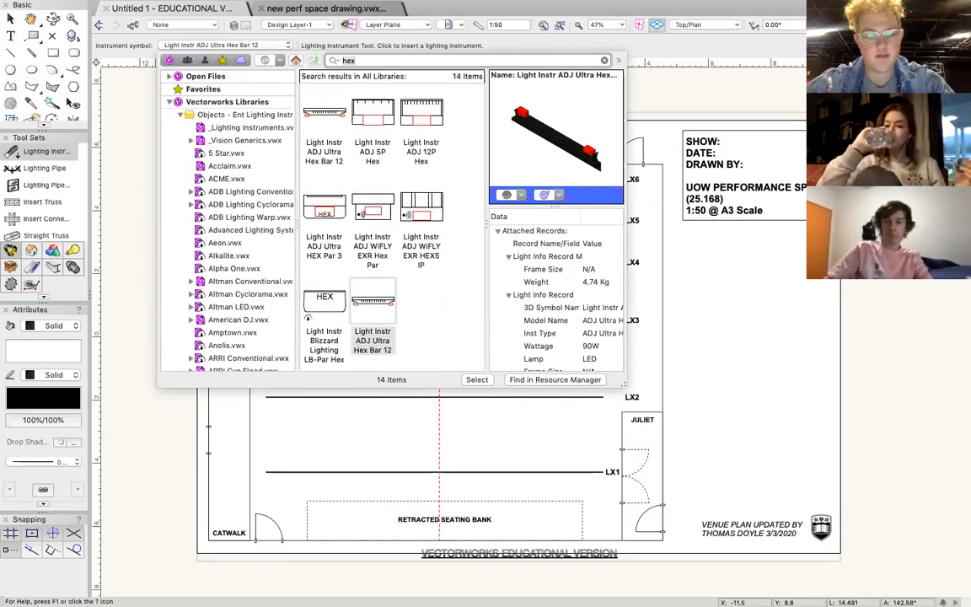
Search the lighting instrument symbols for "bar" and look through the matching LED bar fixtures.
key("Return")
scroll(403, 179, "down", 10)
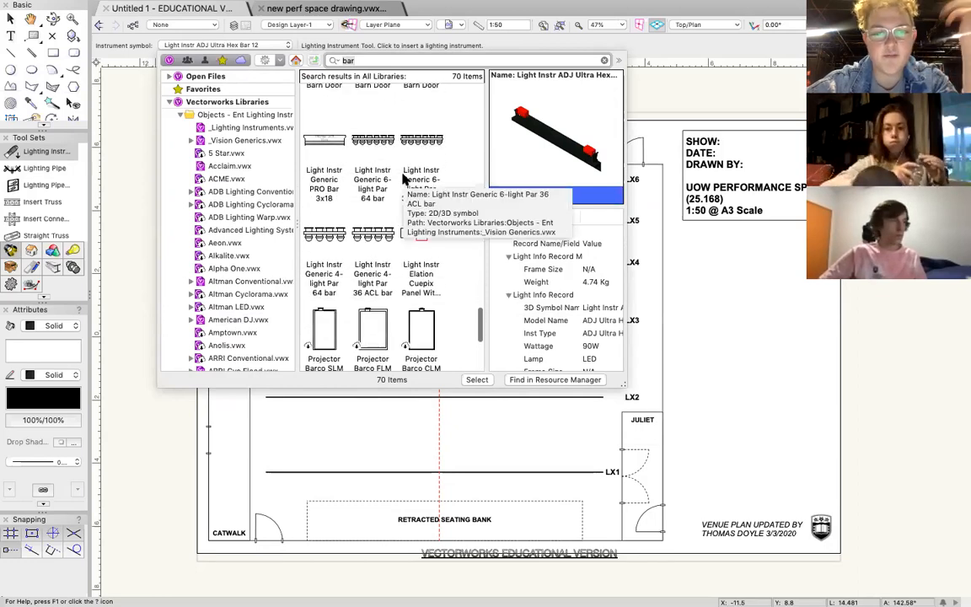
scroll(403, 179, "down", 5)
scroll(403, 178, "up", 5)
scroll(403, 178, "up", 10)
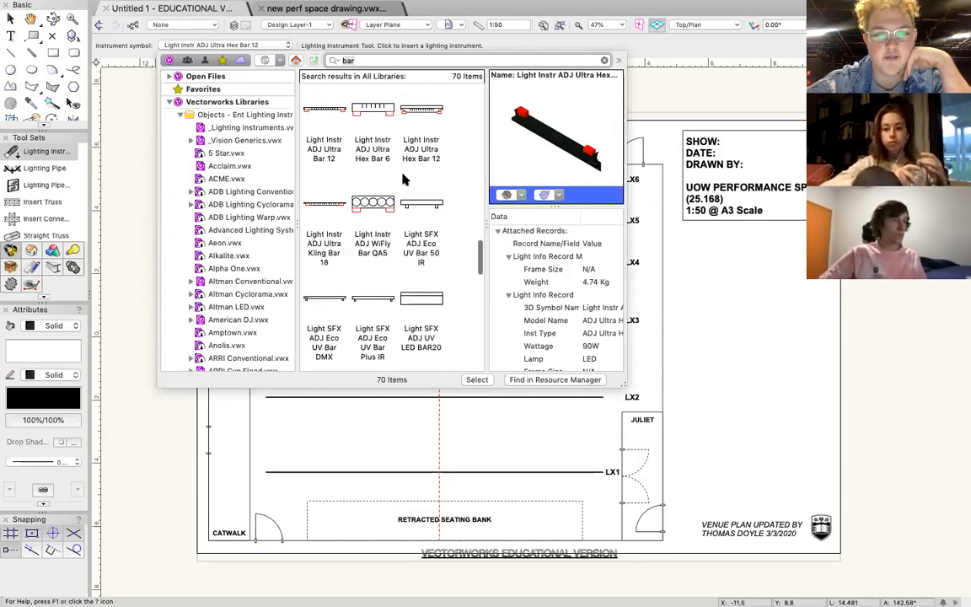
scroll(403, 178, "up", 5)
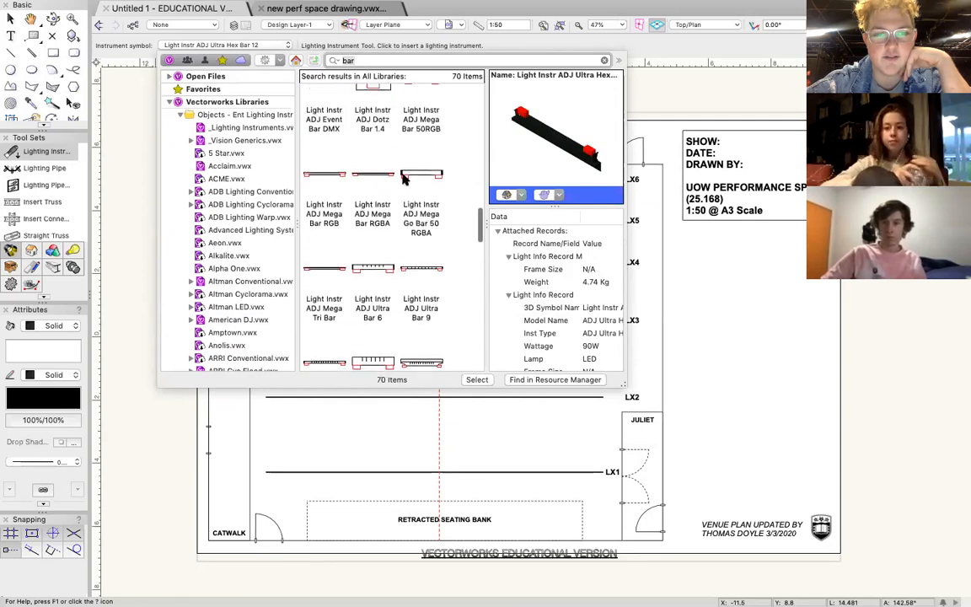
scroll(403, 179, "up", 5)
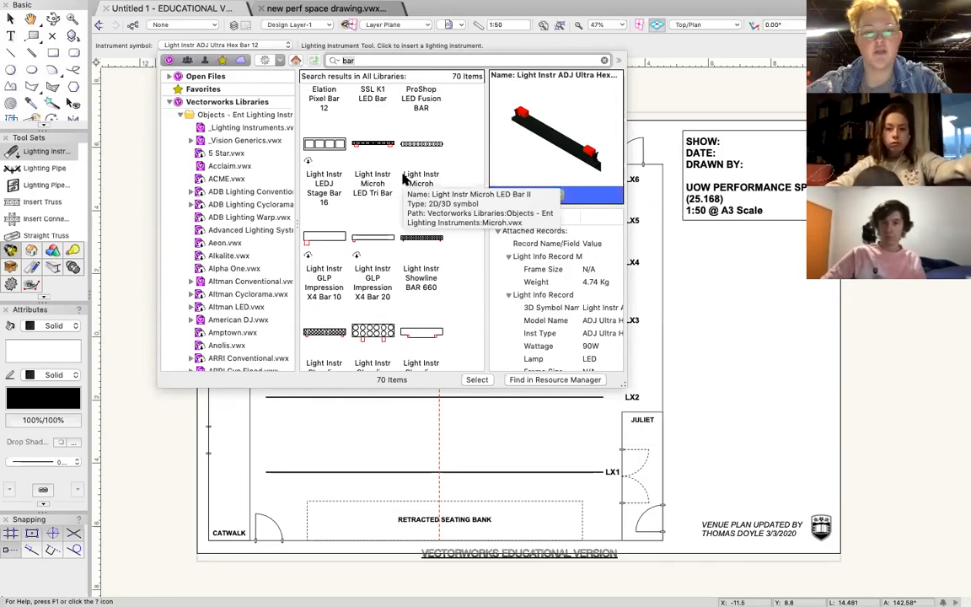
scroll(403, 178, "up", 2)
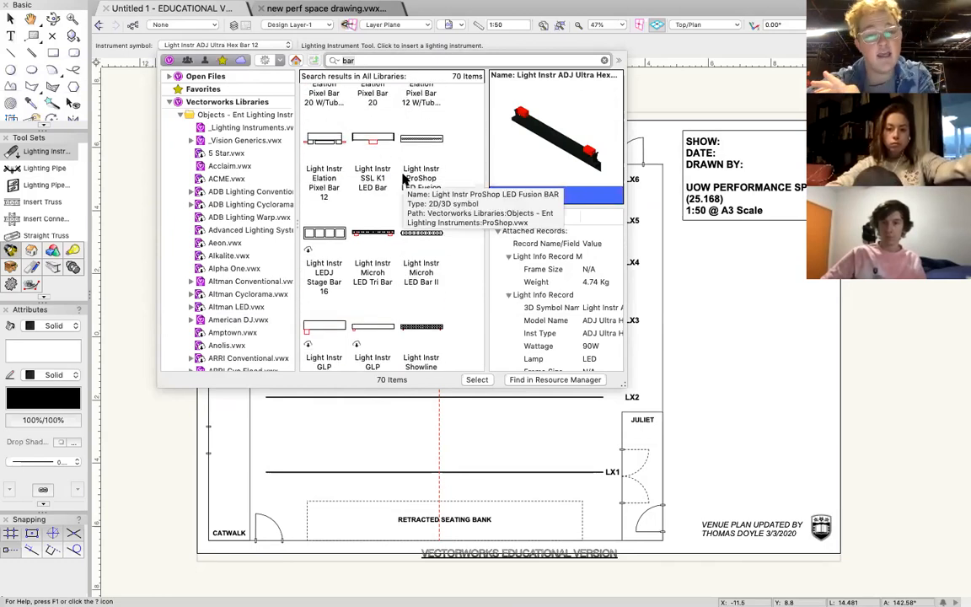
scroll(403, 178, "up", 2)
scroll(403, 178, "up", 2)
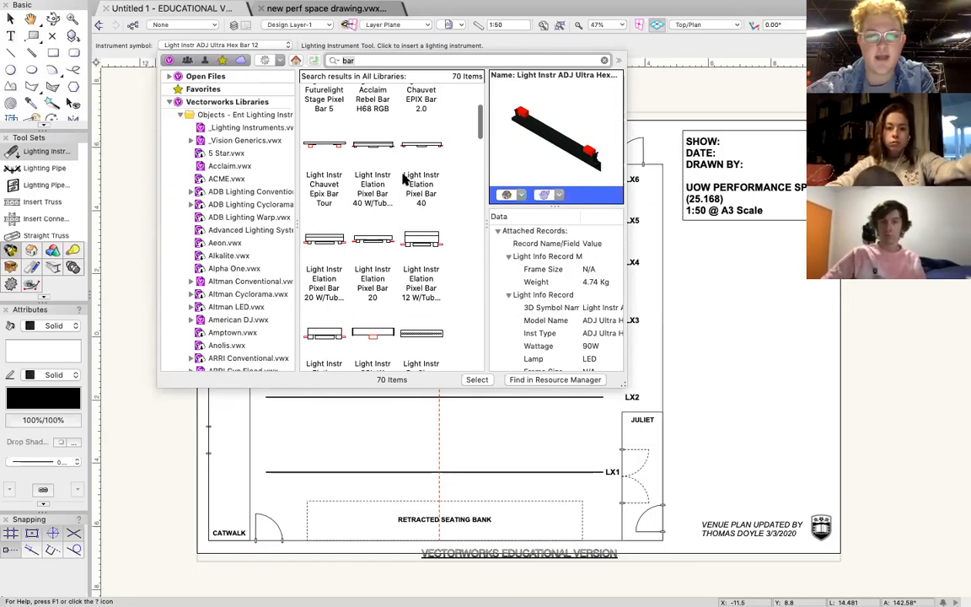
scroll(403, 179, "up", 2)
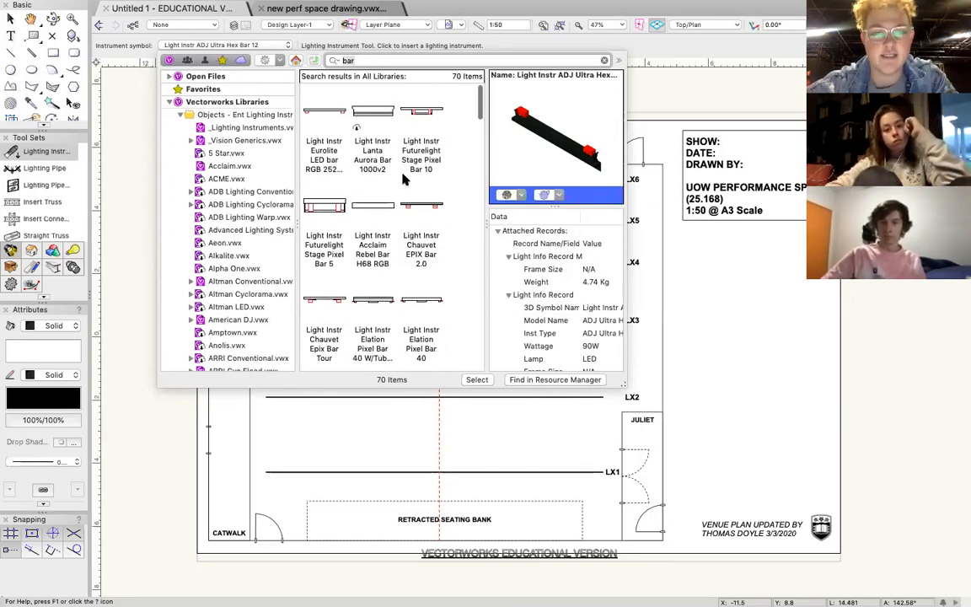
scroll(403, 179, "down", 4)
scroll(402, 178, "down", 6)
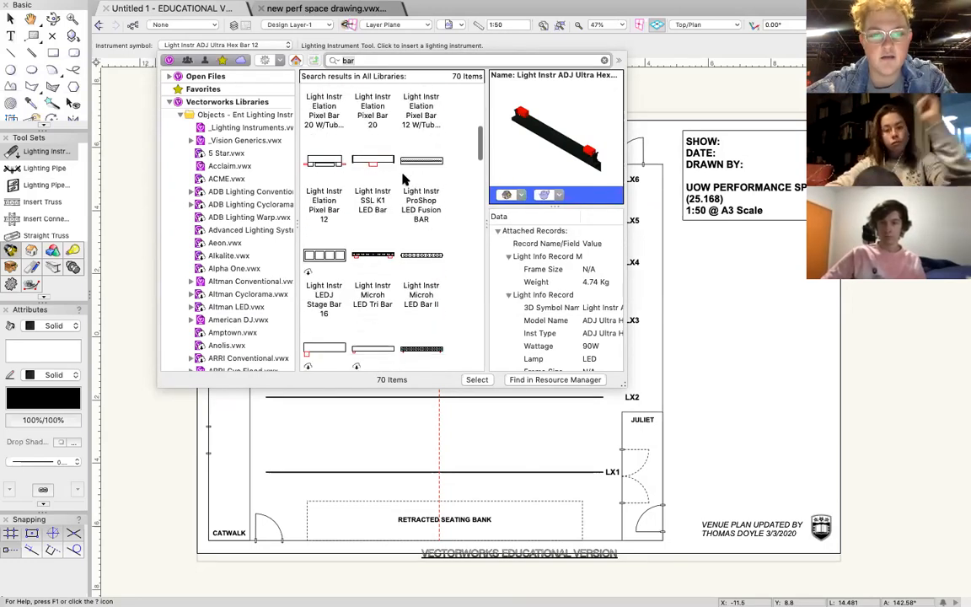
scroll(379, 278, "down", 3)
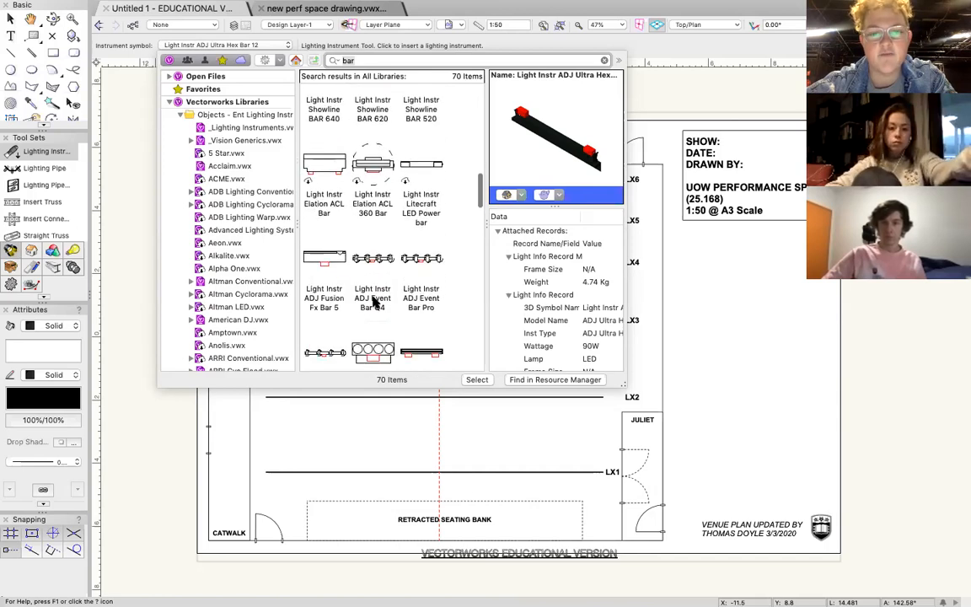
scroll(375, 303, "down", 4)
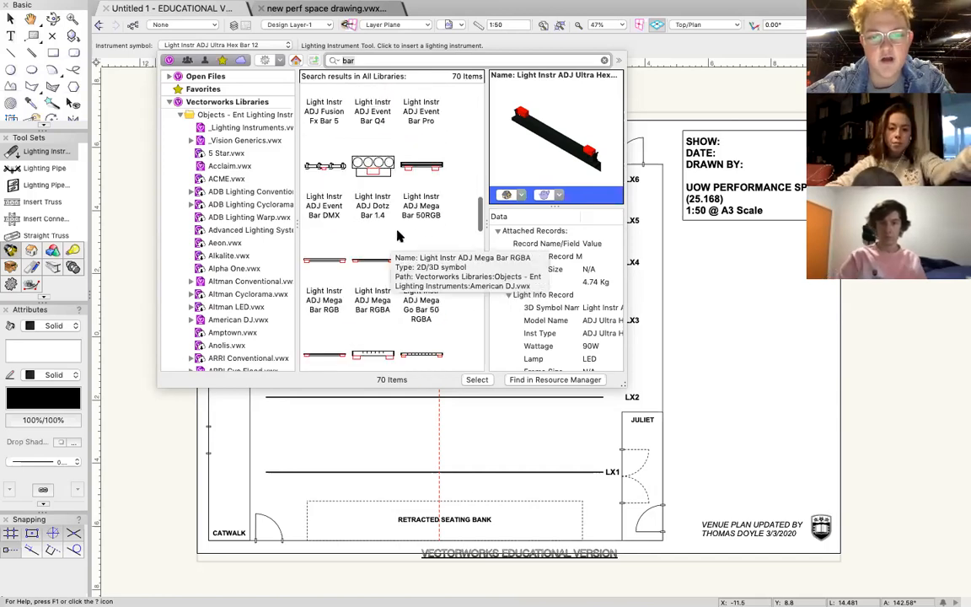
Choose the Light Instr ADJ Mega Bar 50RGB and place one between LX4 and LX5, right of the centre line.
left_click(413, 165)
double_click(414, 165)
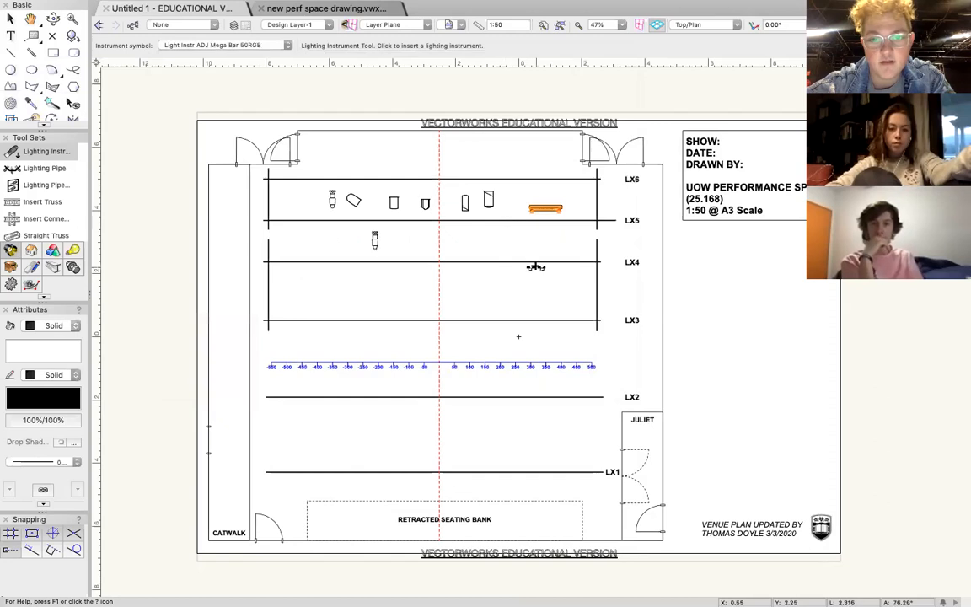
left_click(505, 243)
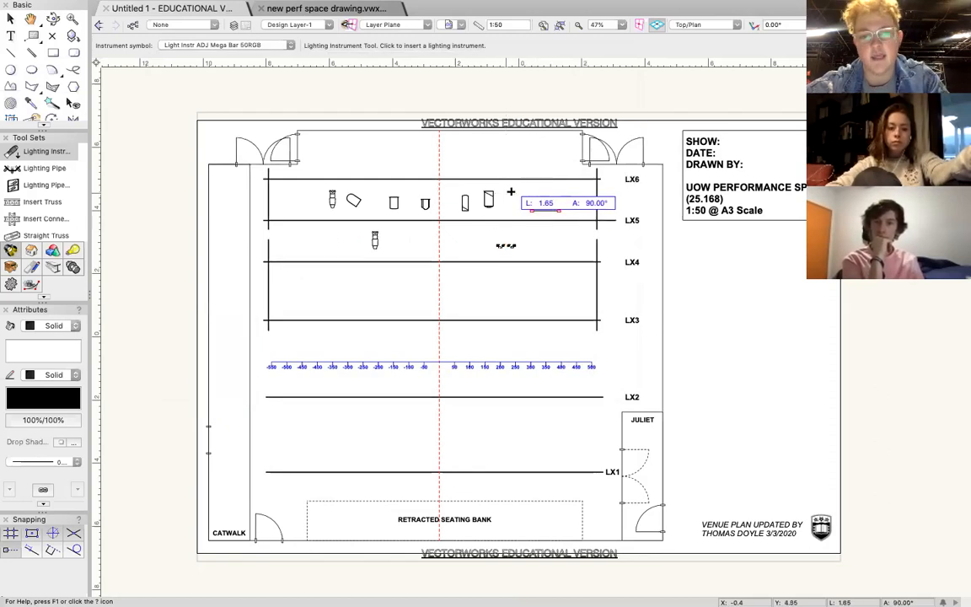
left_click(511, 196)
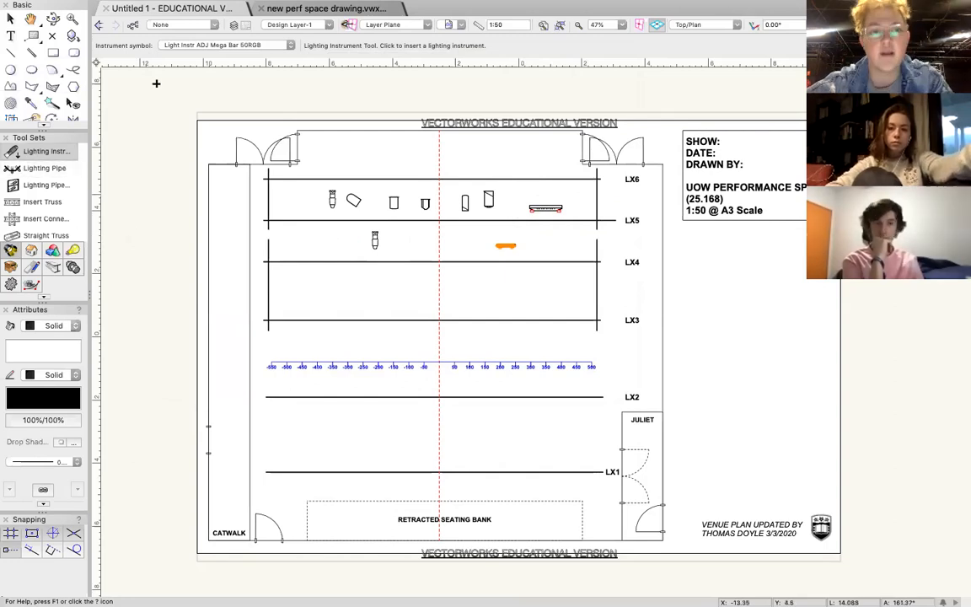
Find the Light Instr Showline PAR 150 Zoom by searching for "par 150" and place one between LX4 and LX5, near their left end.
left_click(236, 45)
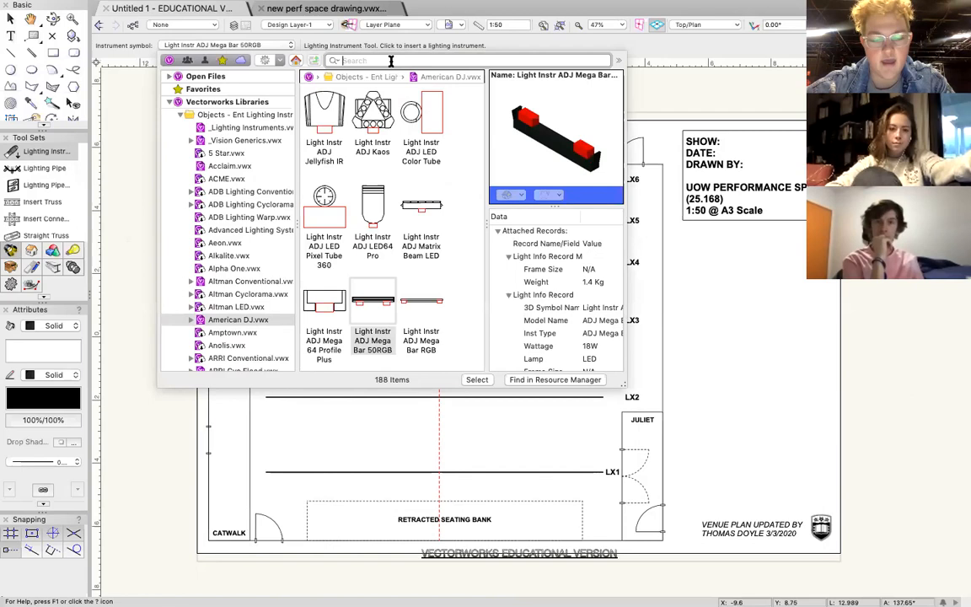
type("par 150")
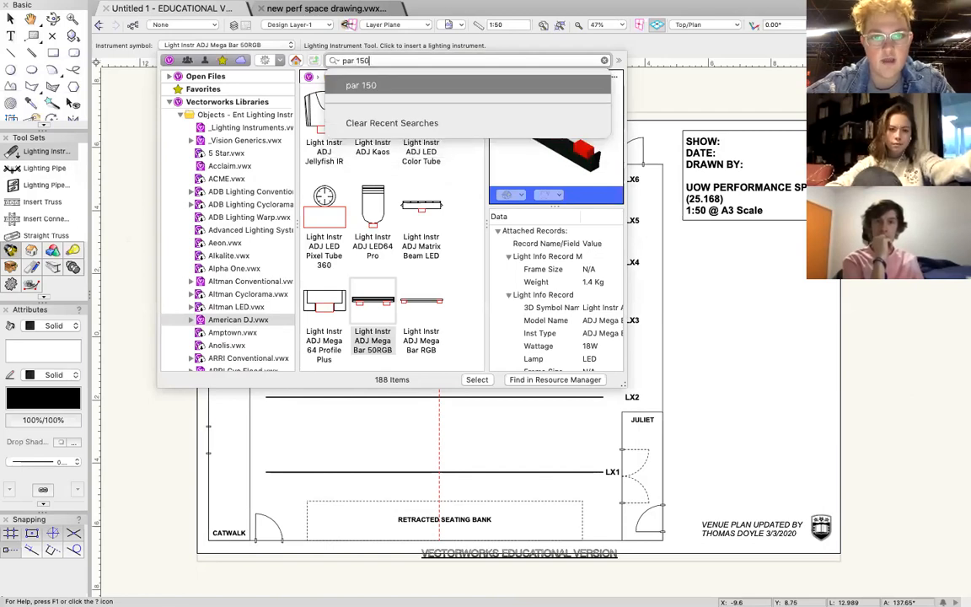
key("Return")
double_click(325, 124)
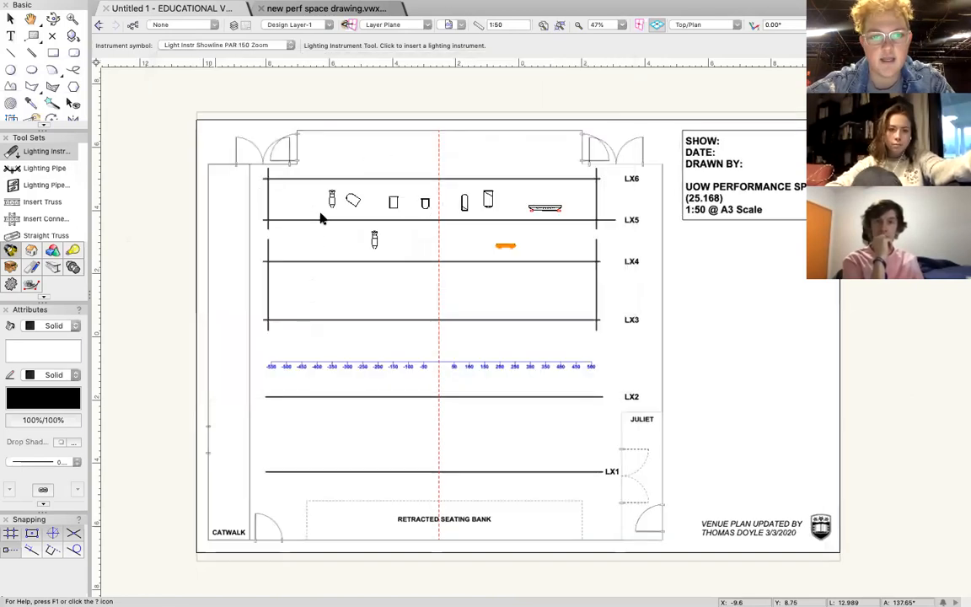
left_click(311, 262)
left_click(312, 277)
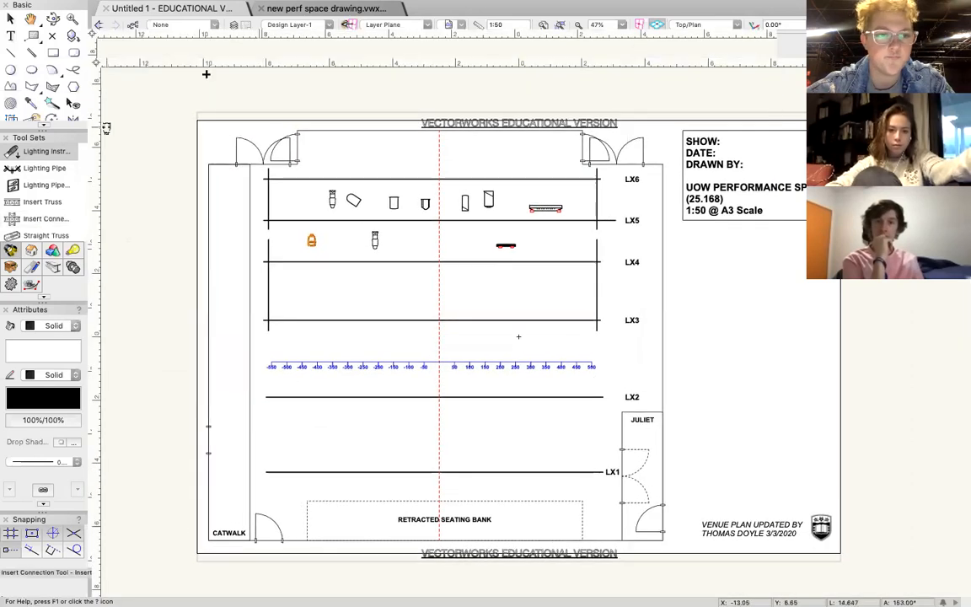
Search the lighting instrument symbols for "led can", including a search for just "led".
left_click(228, 46)
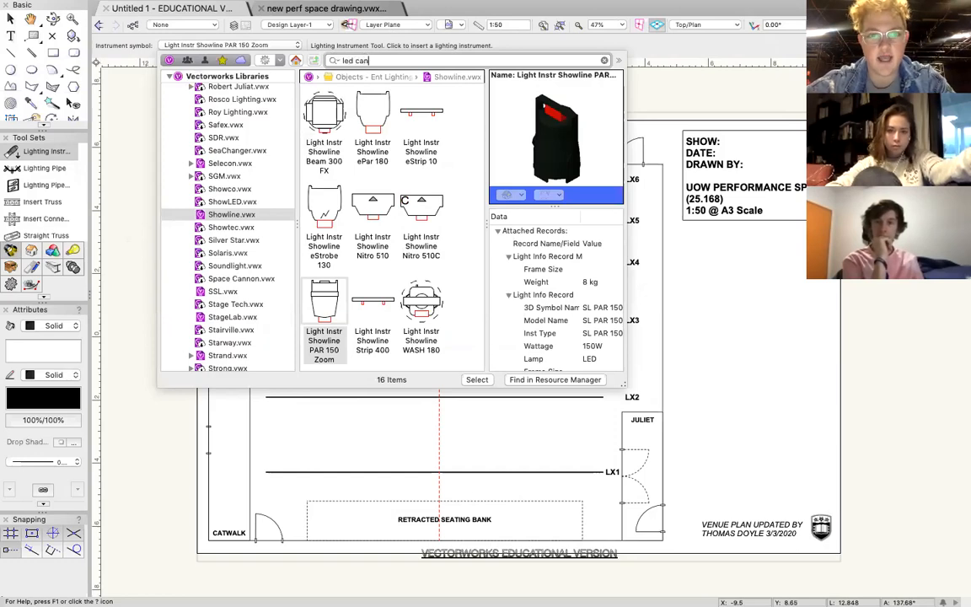
key("Return")
left_click(396, 60)
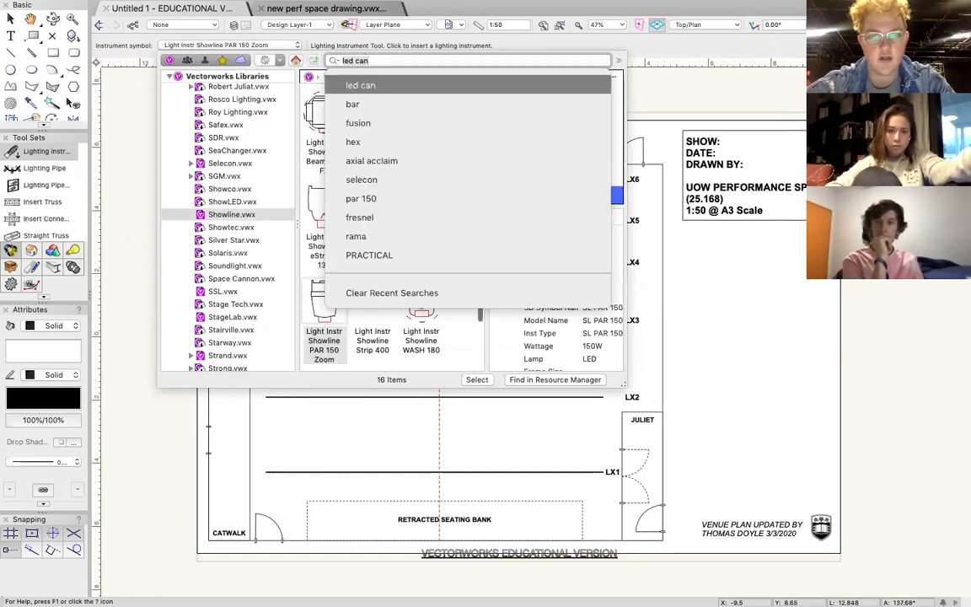
key("BackSpace")
left_click(401, 60)
type("led")
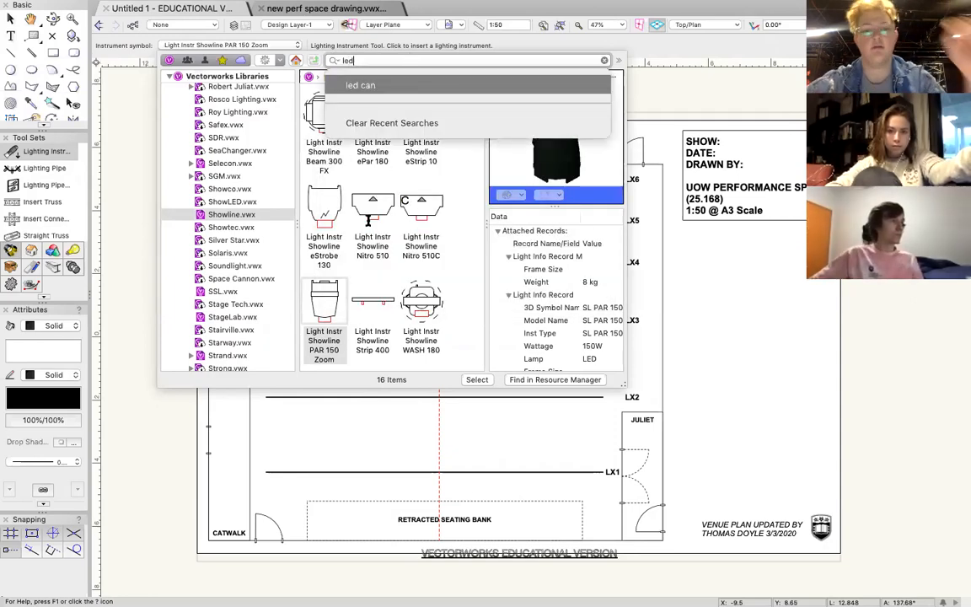
key("Return")
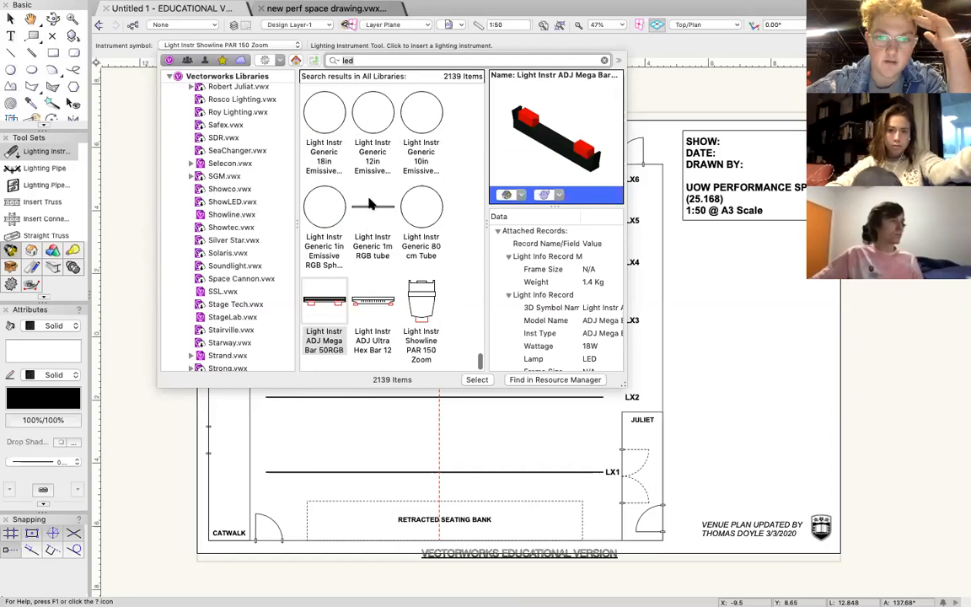
type("can")
Look through the LED search results from the generic fixtures at the end of the list back to the Blizzard Lighting fixtures.
scroll(401, 198, "up", 5)
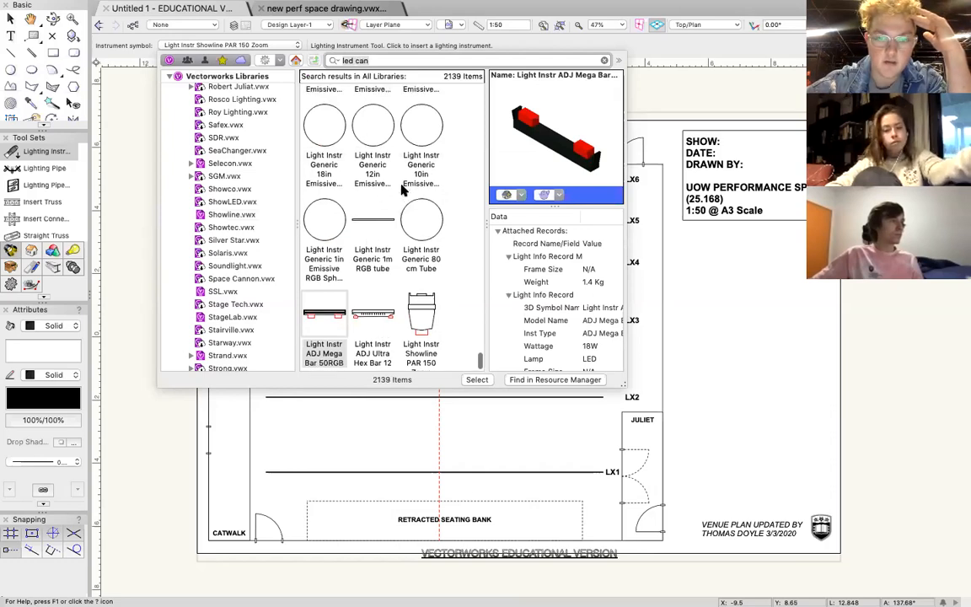
scroll(401, 217, "up", 10)
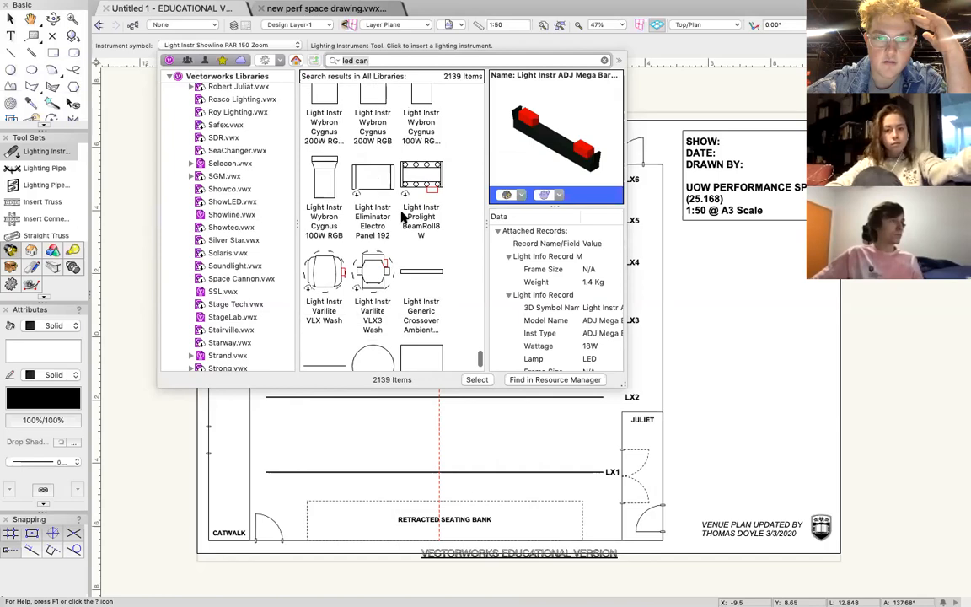
scroll(393, 150, "up", 10)
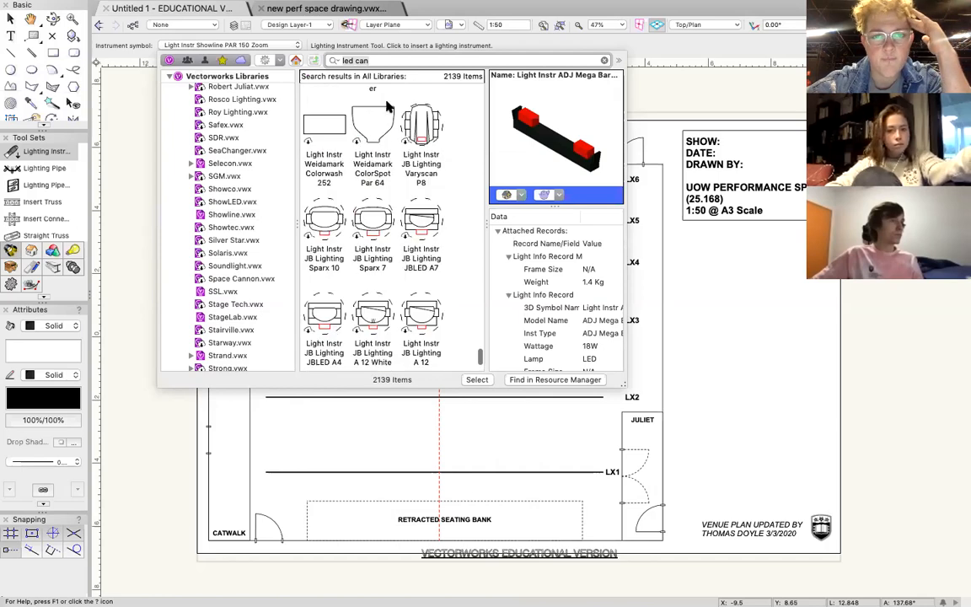
scroll(387, 105, "up", 10)
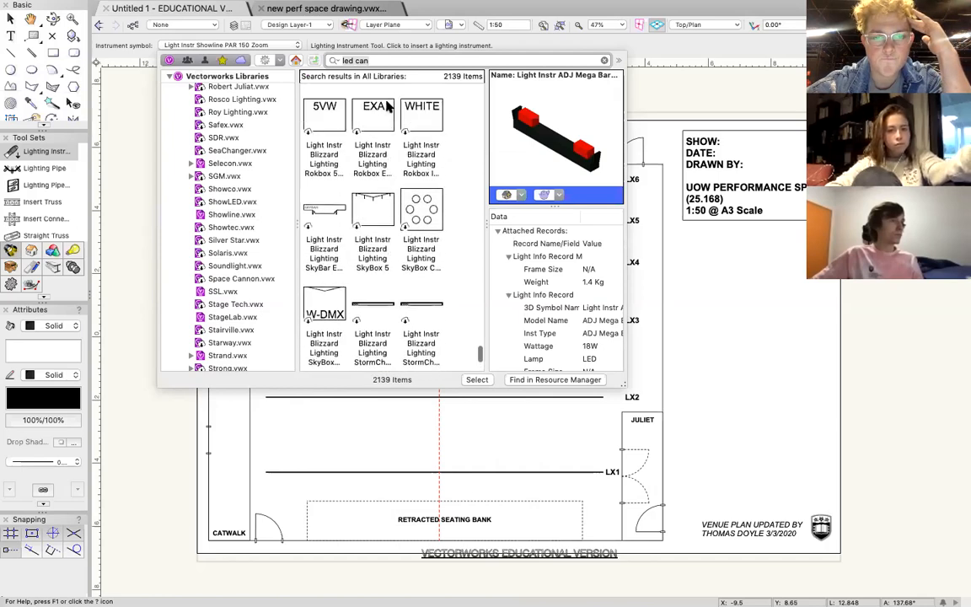
scroll(387, 105, "up", 10)
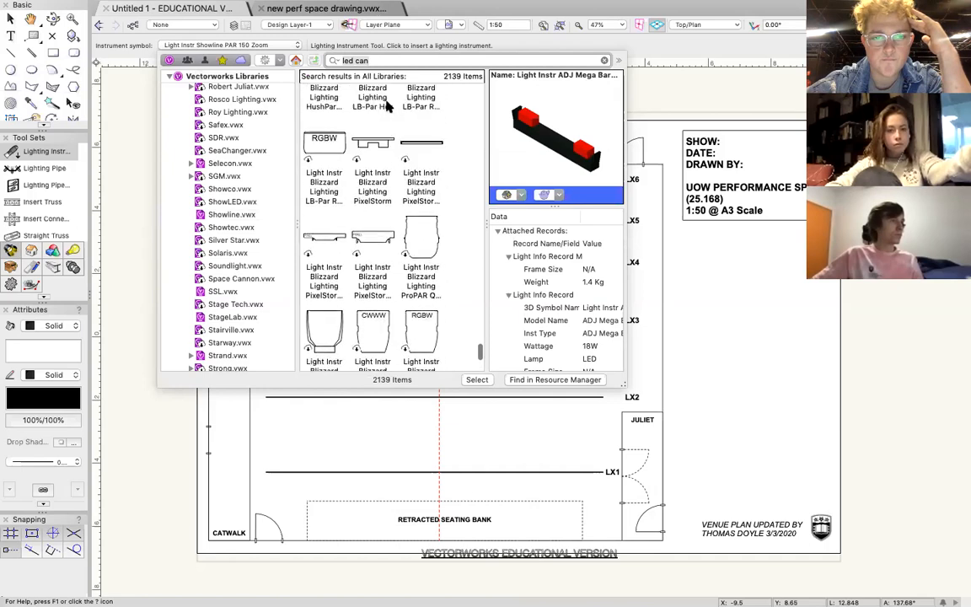
scroll(386, 106, "up", 10)
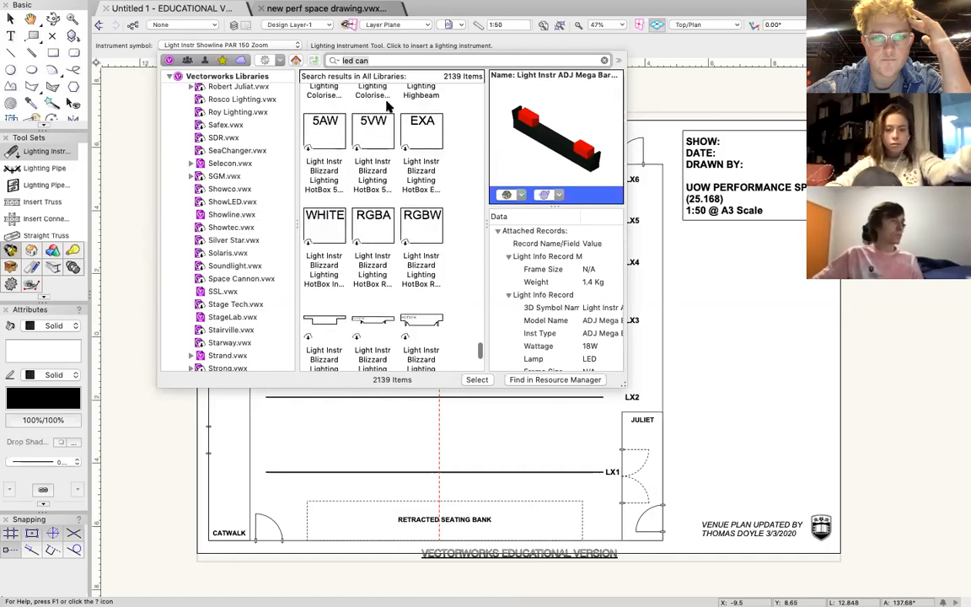
scroll(386, 106, "up", 10)
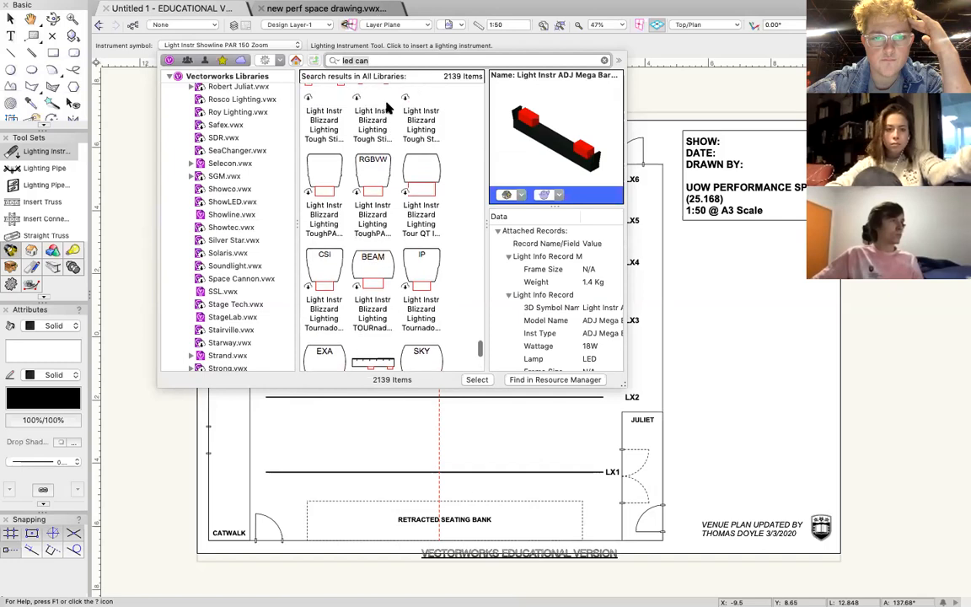
scroll(387, 105, "up", 10)
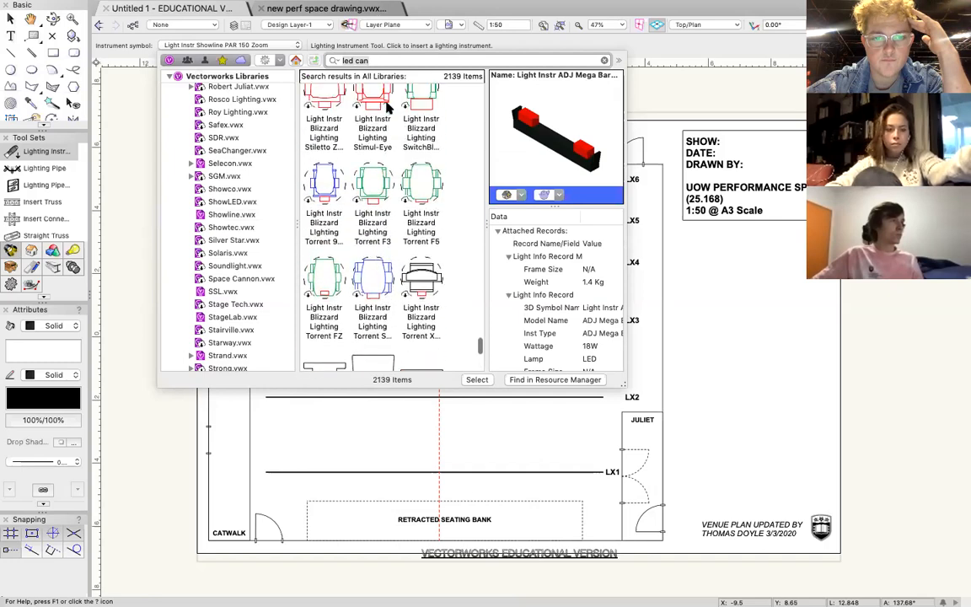
scroll(386, 105, "up", 3)
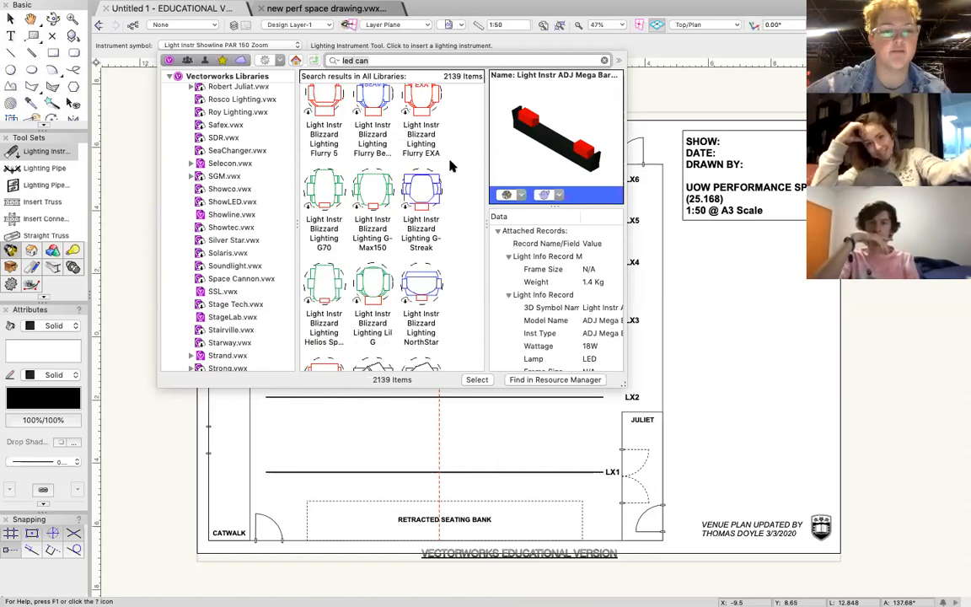
Look through the list of manufacturer libraries among the Vectorworks Libraries.
scroll(216, 240, "down", 7)
scroll(216, 240, "down", 8)
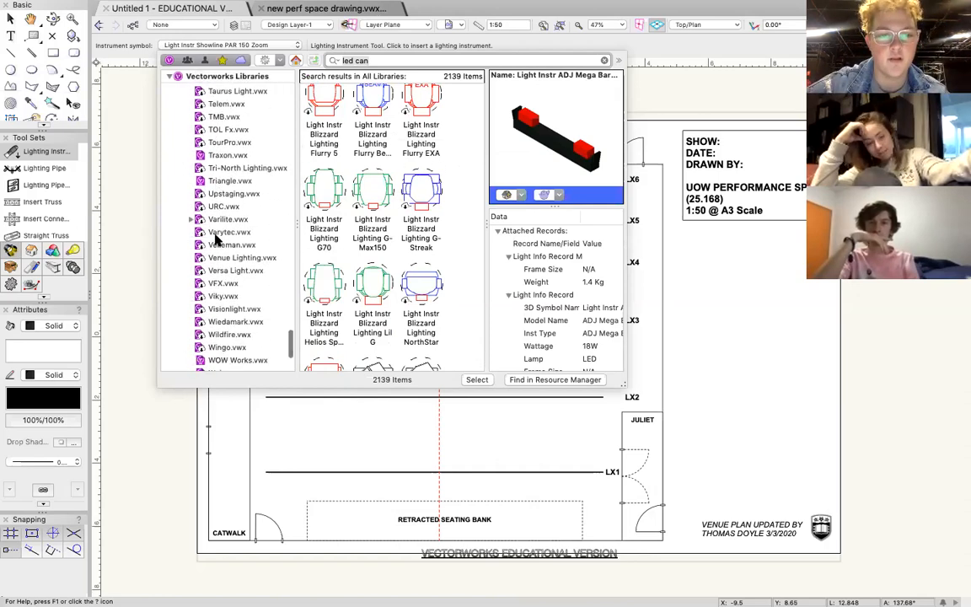
scroll(216, 241, "up", 12)
scroll(215, 240, "up", 15)
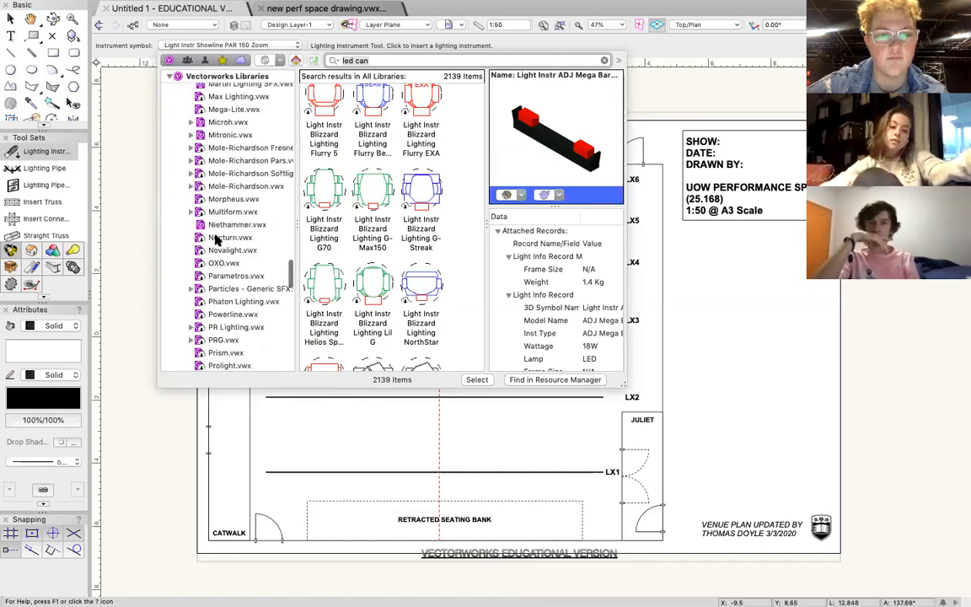
scroll(216, 240, "up", 10)
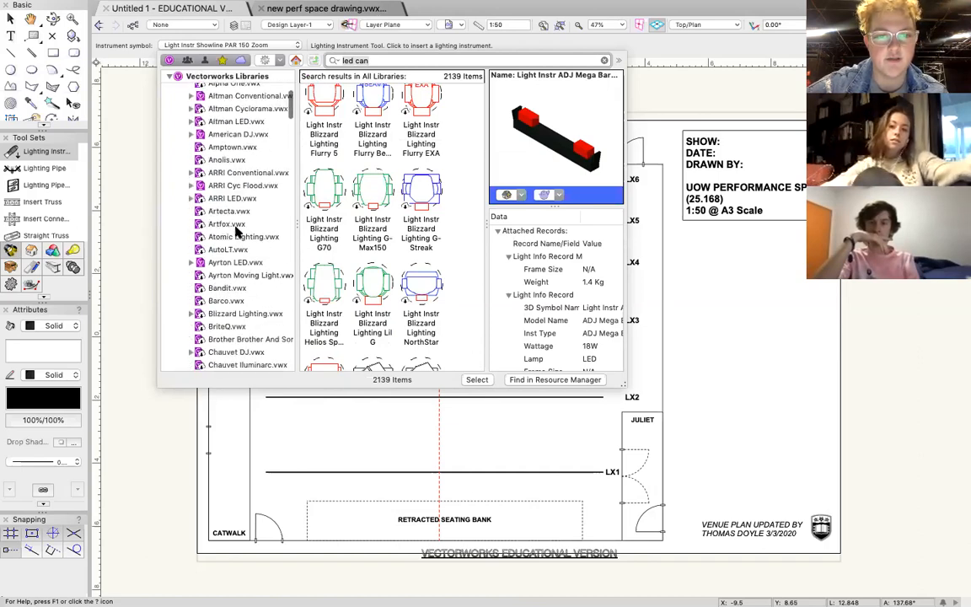
Examine the remaining LED search results, including the Color Kinetics, ADJ, Elation, ETC and ProShop fixtures, for a suitable LED can.
scroll(393, 210, "up", 6)
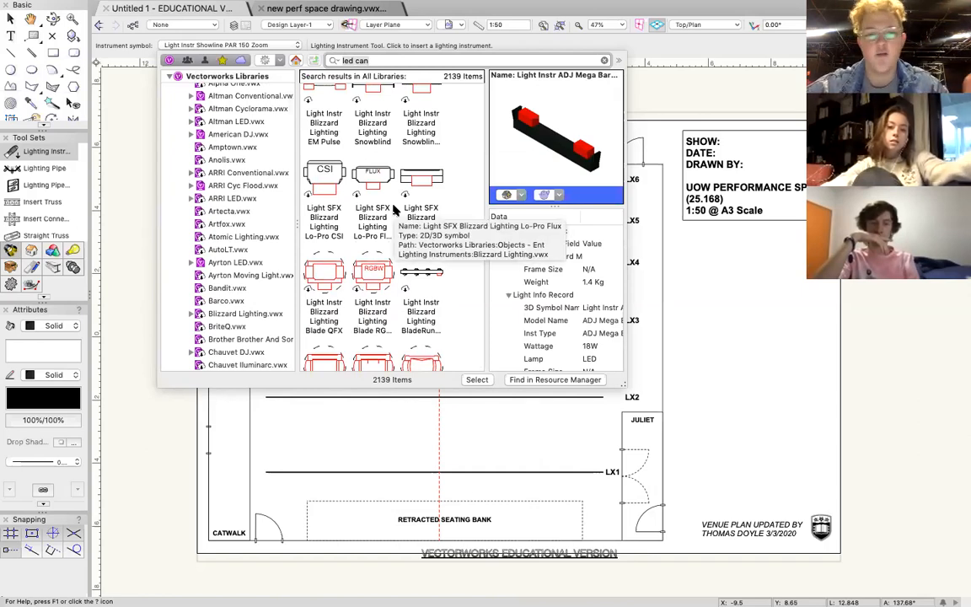
scroll(394, 211, "up", 3)
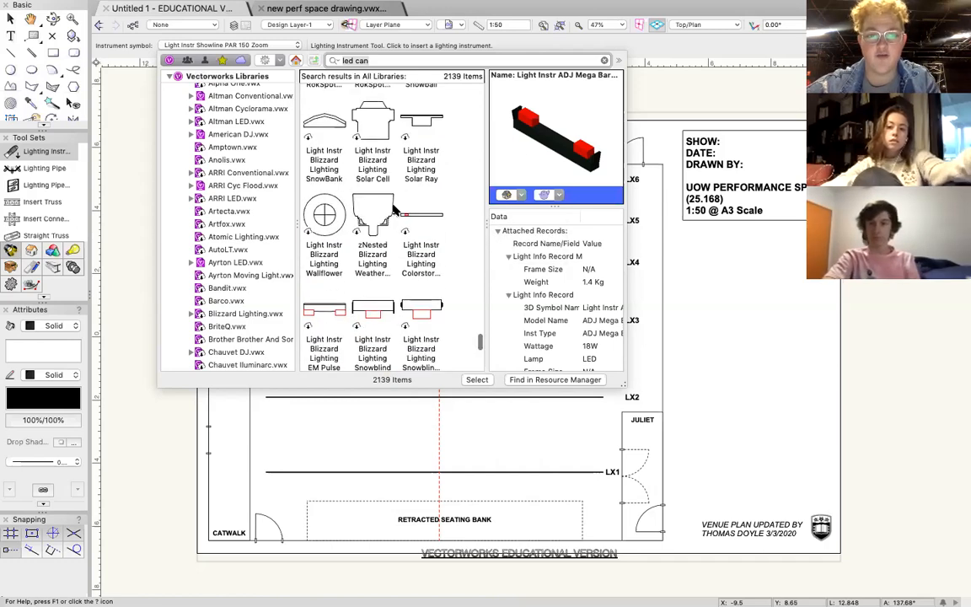
scroll(394, 210, "up", 5)
scroll(394, 210, "up", 8)
scroll(394, 209, "up", 6)
scroll(394, 210, "up", 2)
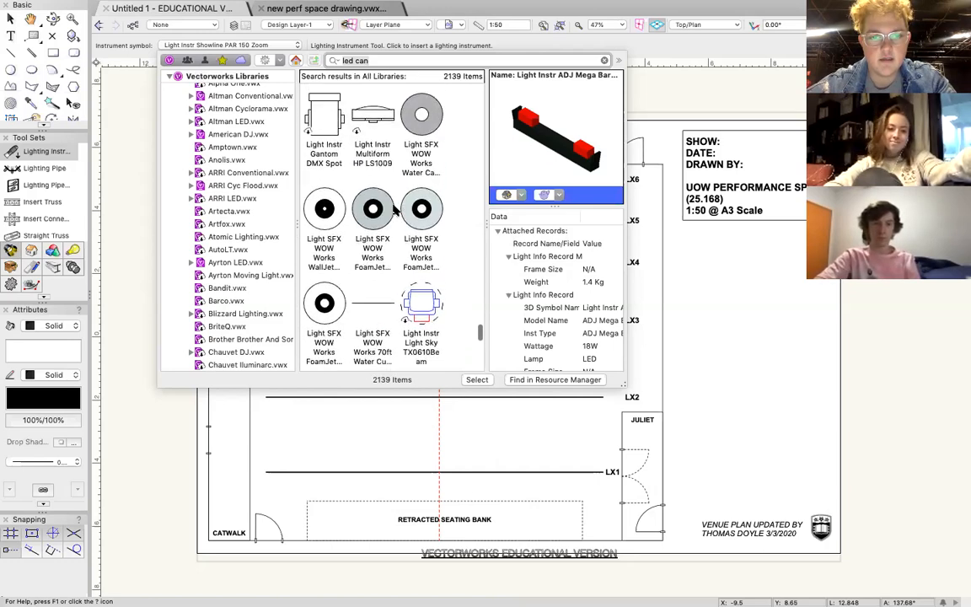
scroll(394, 210, "down", 10)
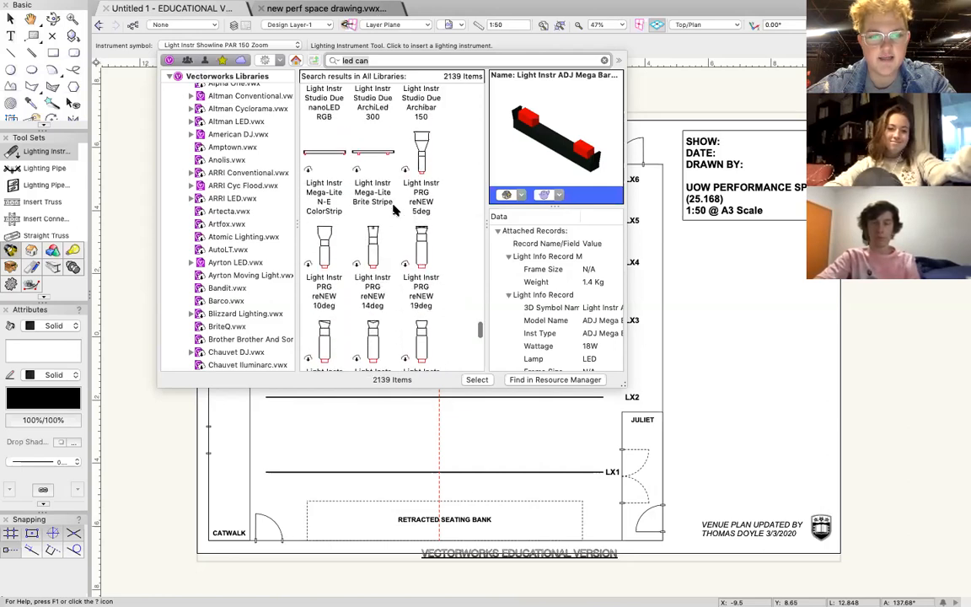
scroll(393, 210, "up", 6)
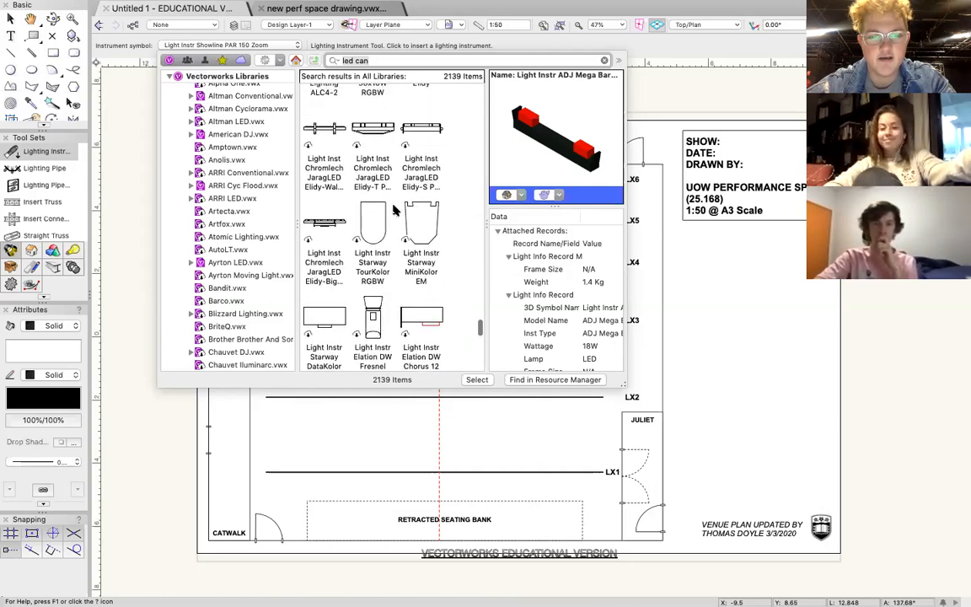
scroll(393, 211, "up", 8)
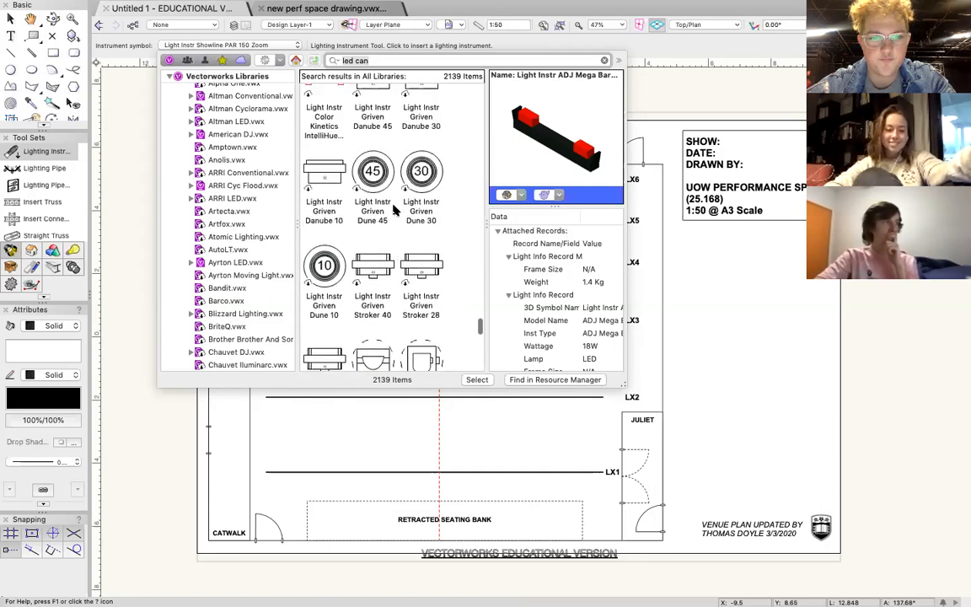
scroll(394, 210, "up", 6)
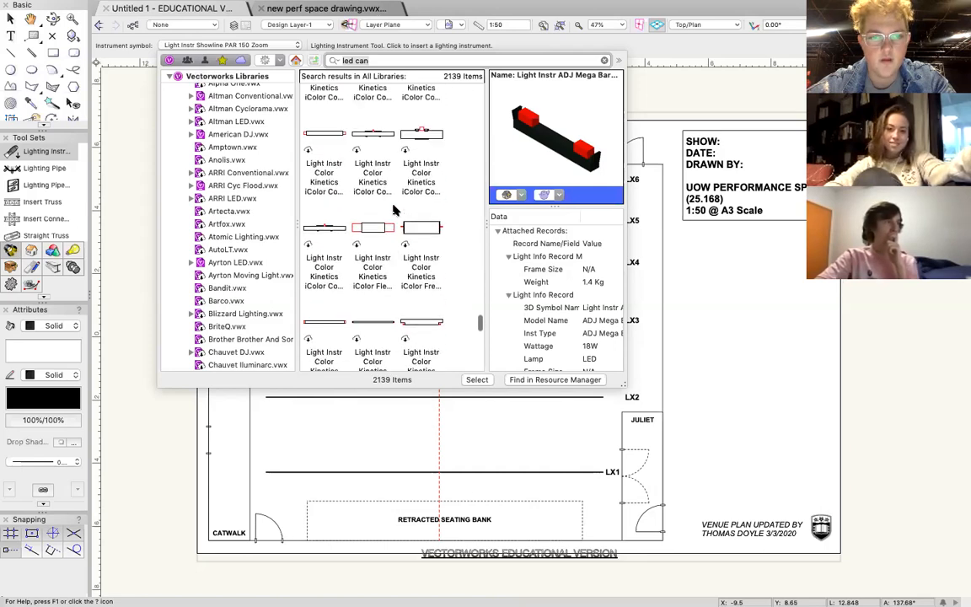
scroll(393, 211, "up", 6)
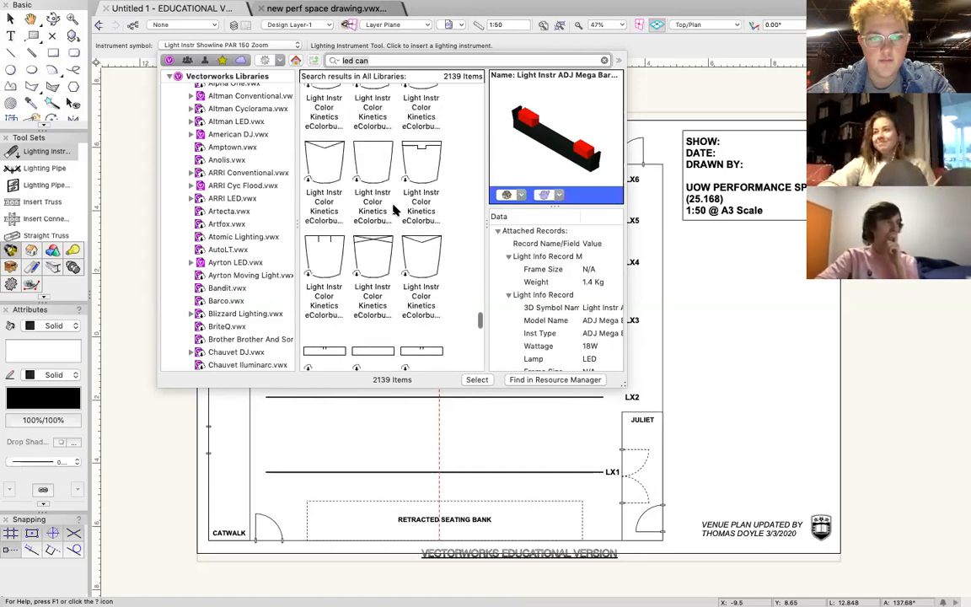
scroll(393, 211, "up", 8)
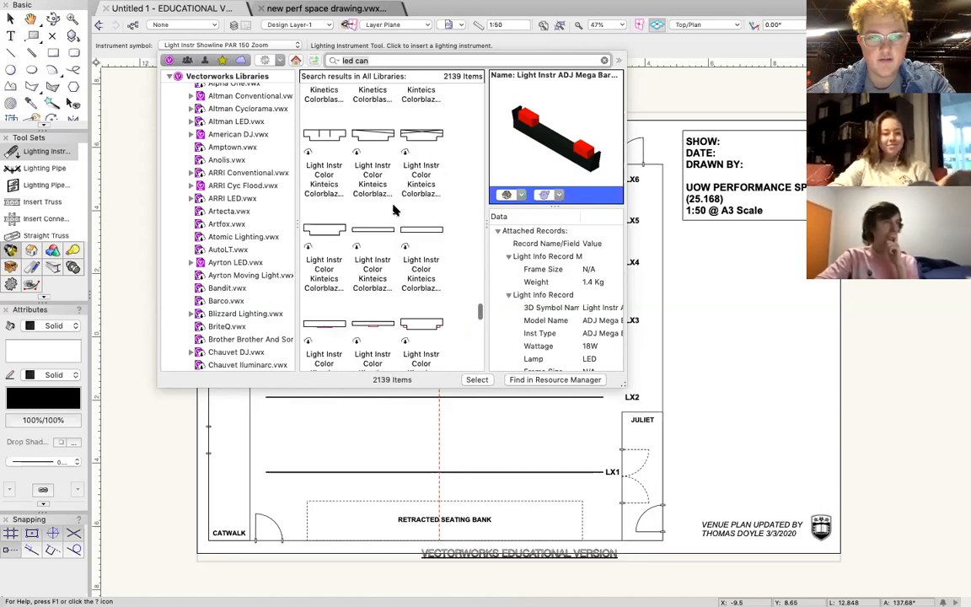
scroll(393, 211, "up", 8)
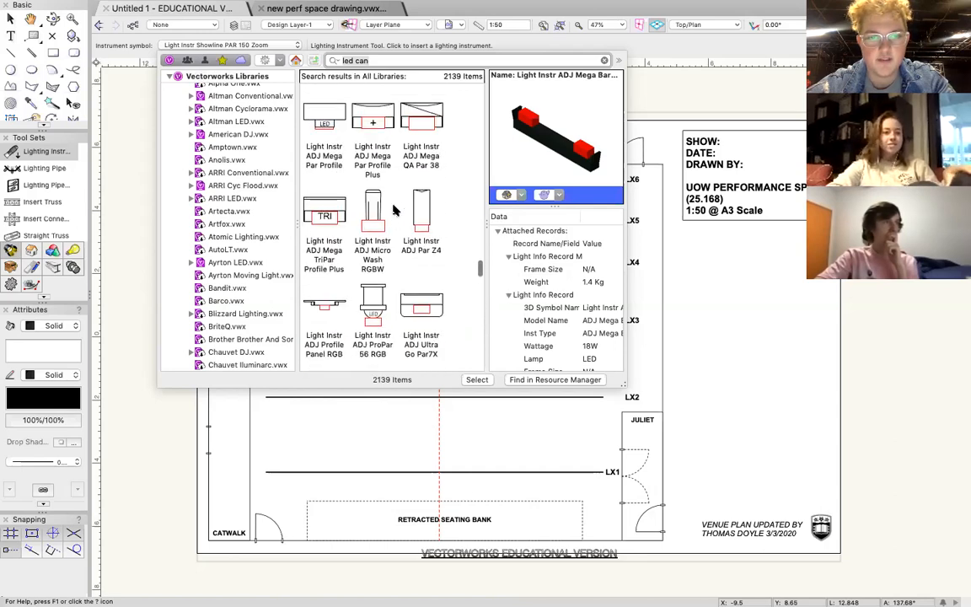
scroll(393, 211, "up", 8)
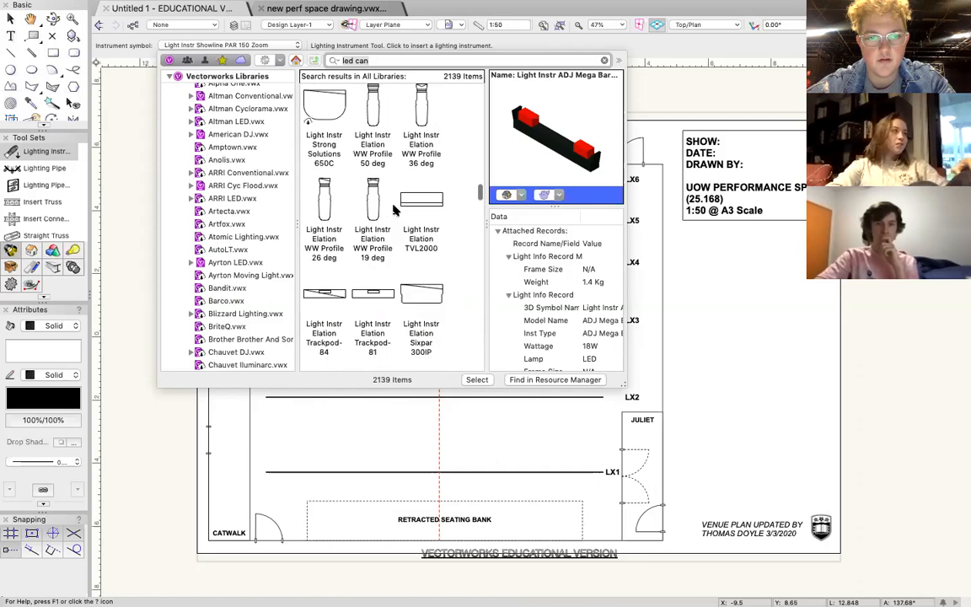
scroll(393, 210, "up", 8)
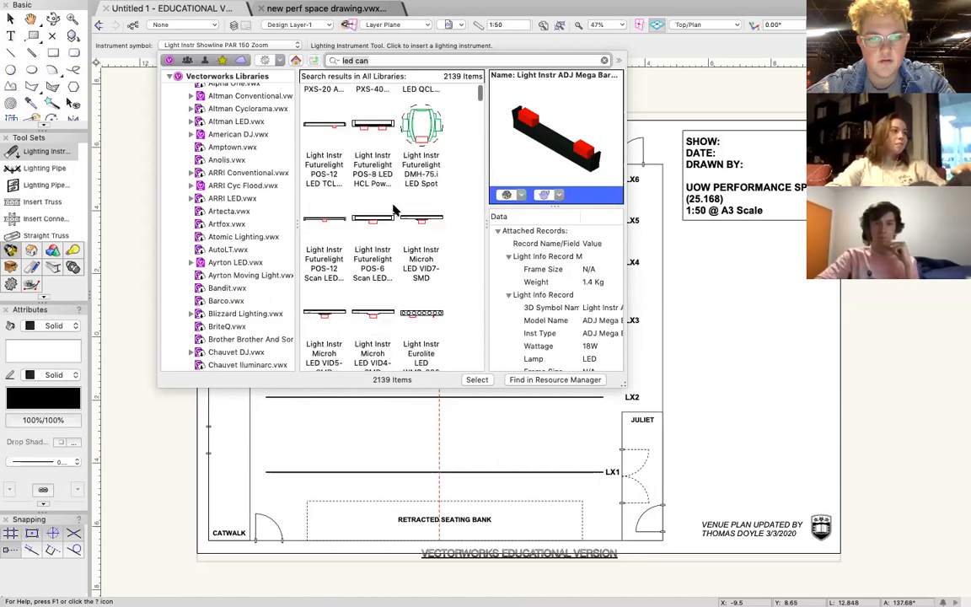
scroll(393, 211, "down", 8)
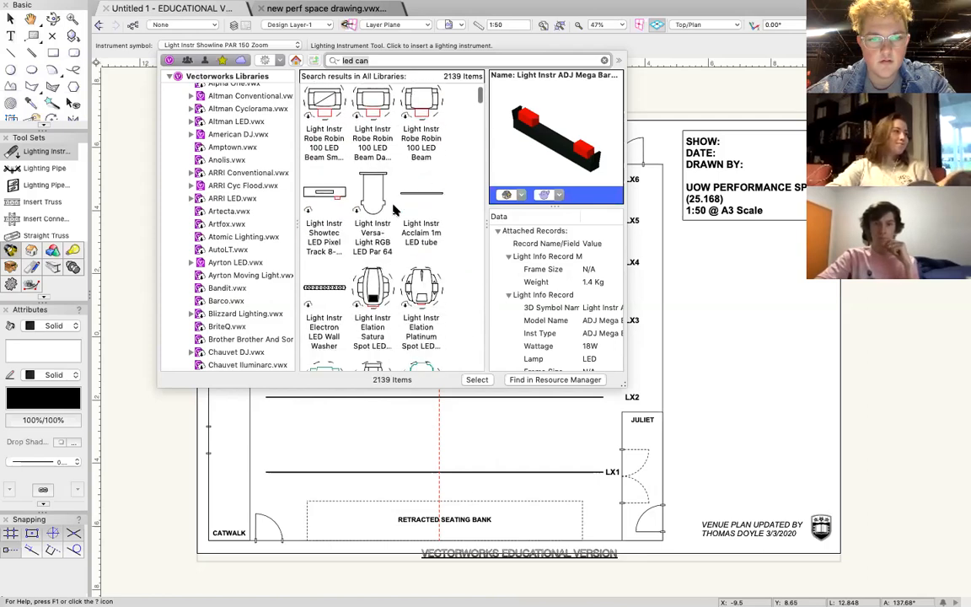
scroll(394, 211, "down", 8)
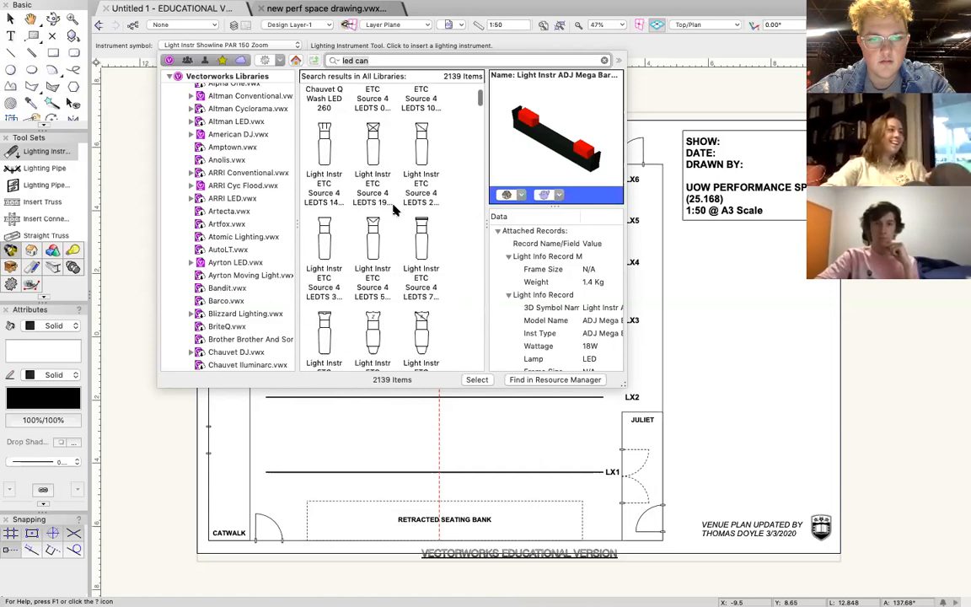
scroll(393, 210, "down", 8)
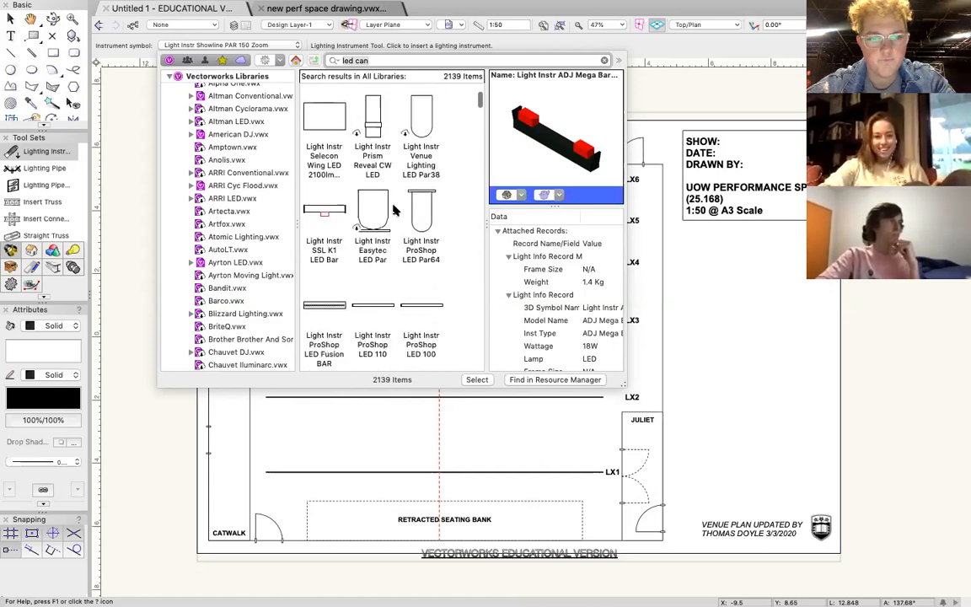
scroll(392, 210, "down", 3)
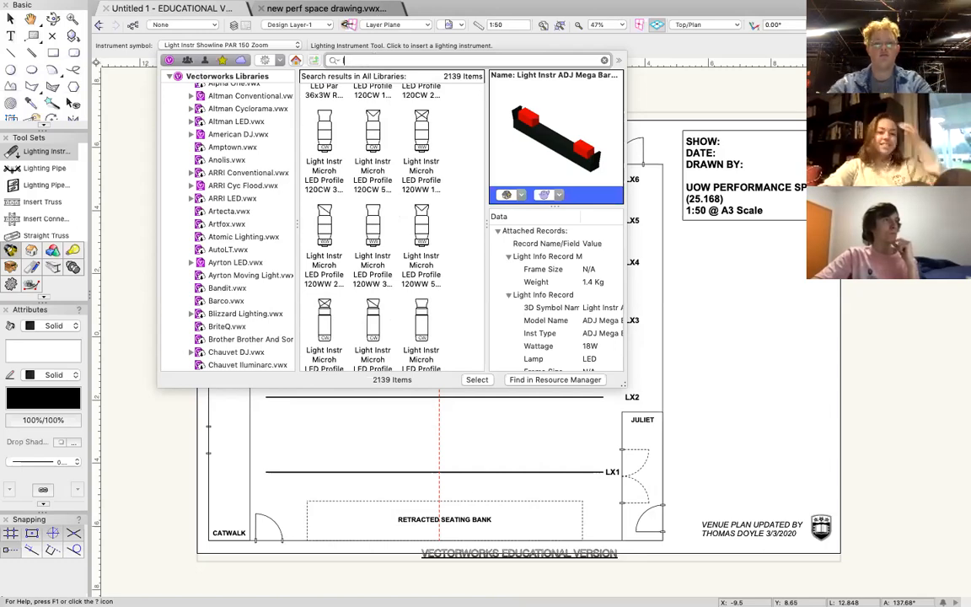
Replace the symbol search with "can" and view the matching lighting instruments.
key("BackSpace")
type("cn")
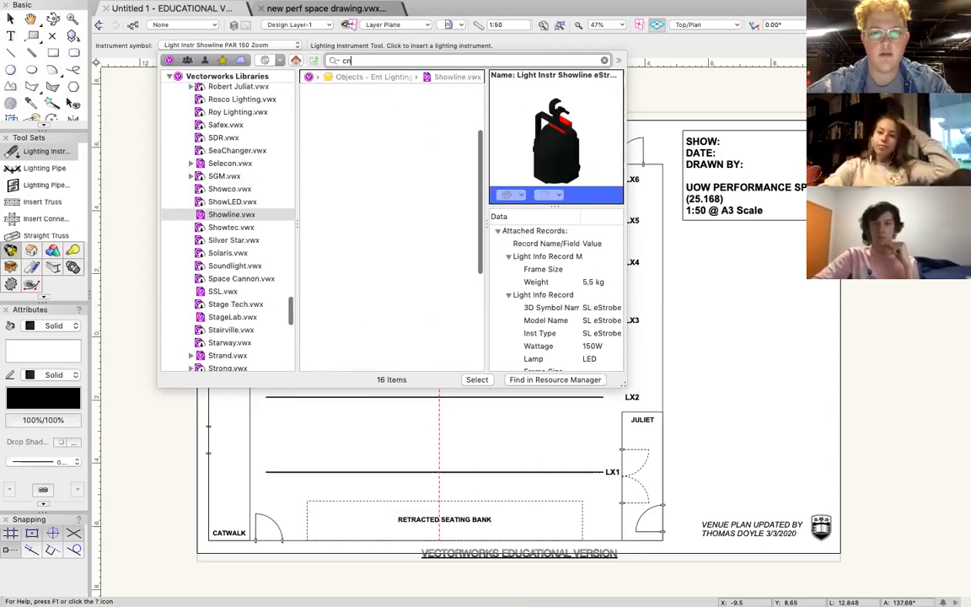
key("BackSpace")
type("c")
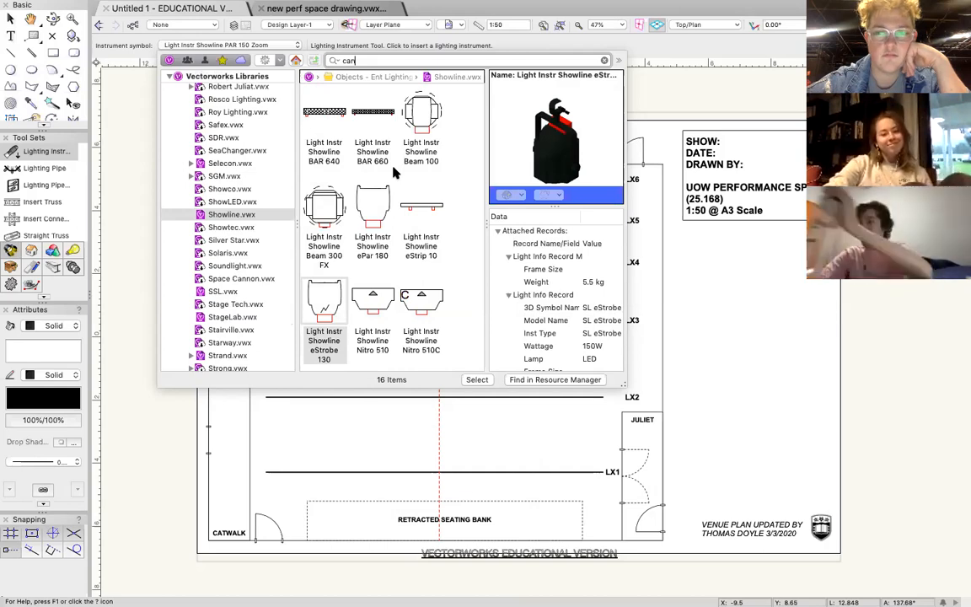
key("Return")
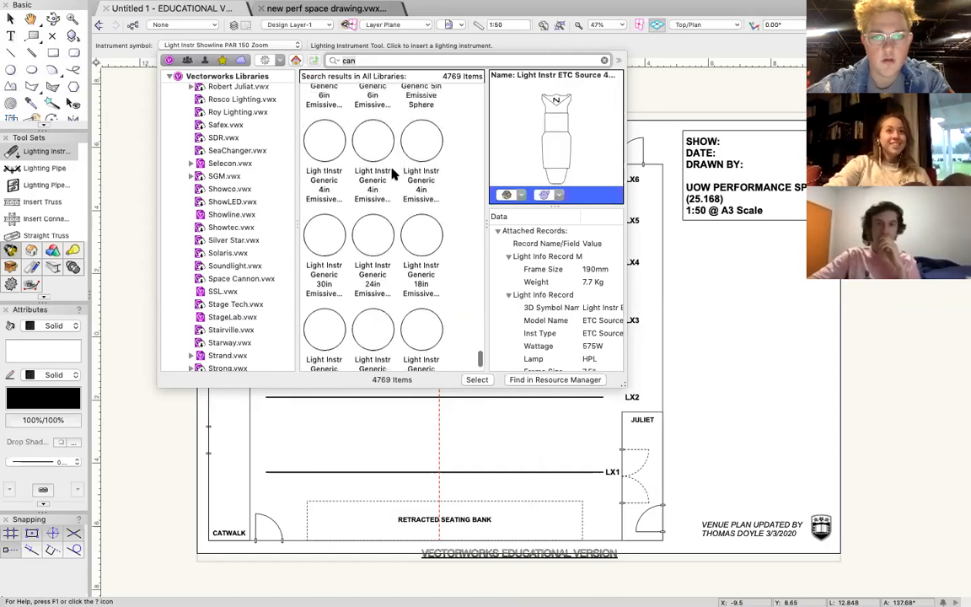
Place a Generic 1m Strip at an angle between LX4 and LX5, replacing the conflicting Parts format in the document.
scroll(392, 173, "up", 3)
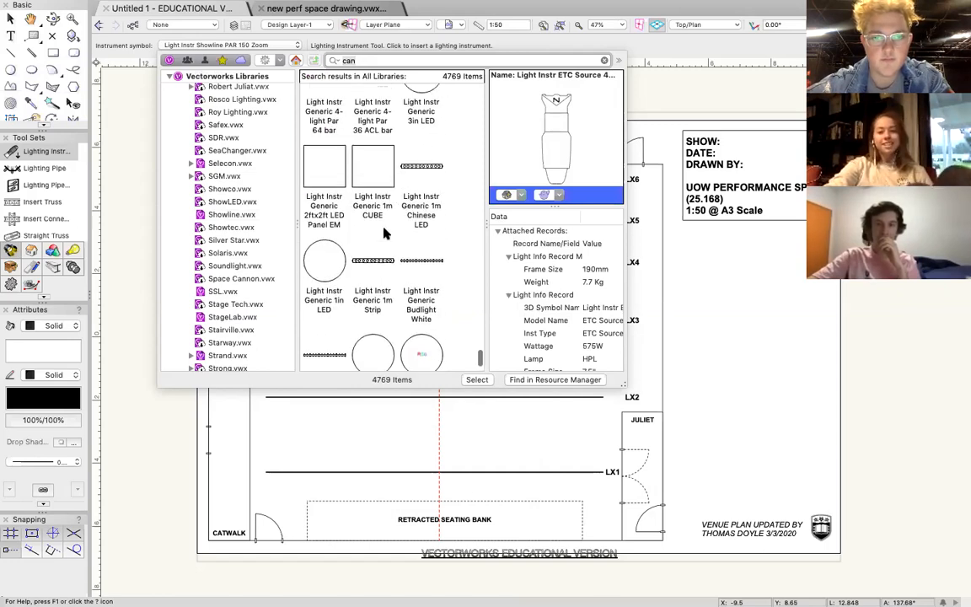
double_click(375, 268)
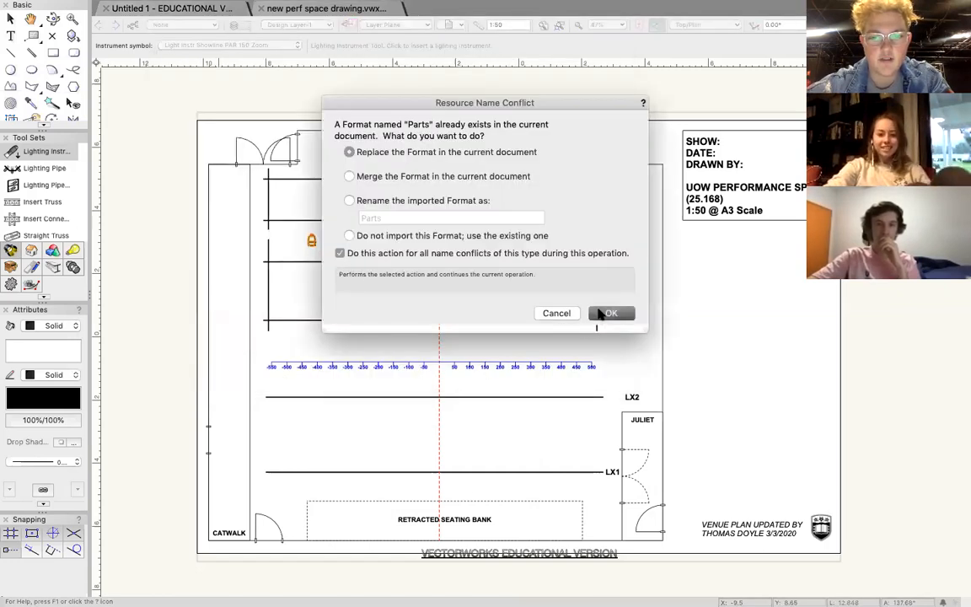
left_click(603, 313)
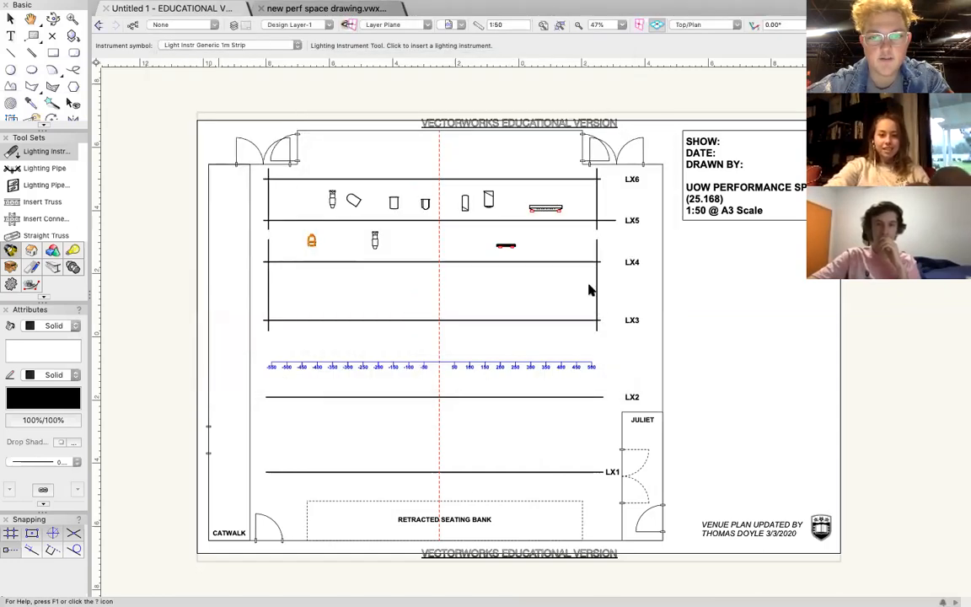
left_click(564, 248)
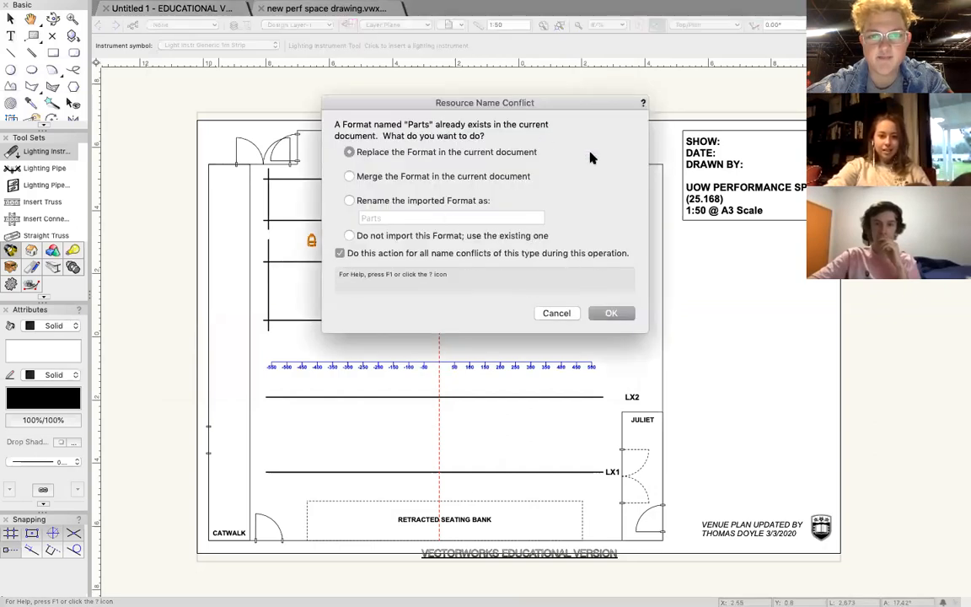
left_click(611, 312)
left_click(558, 242)
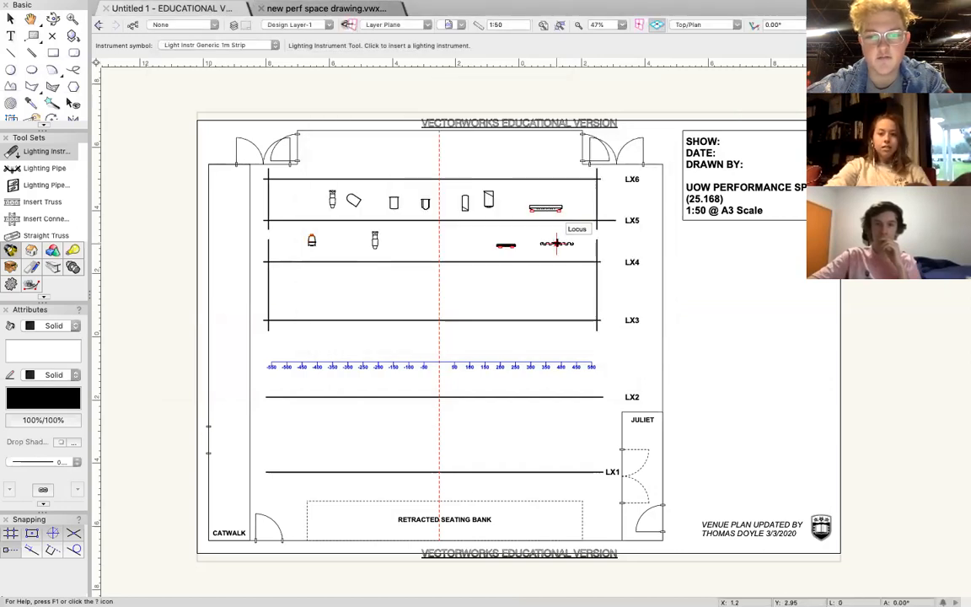
left_click(517, 196)
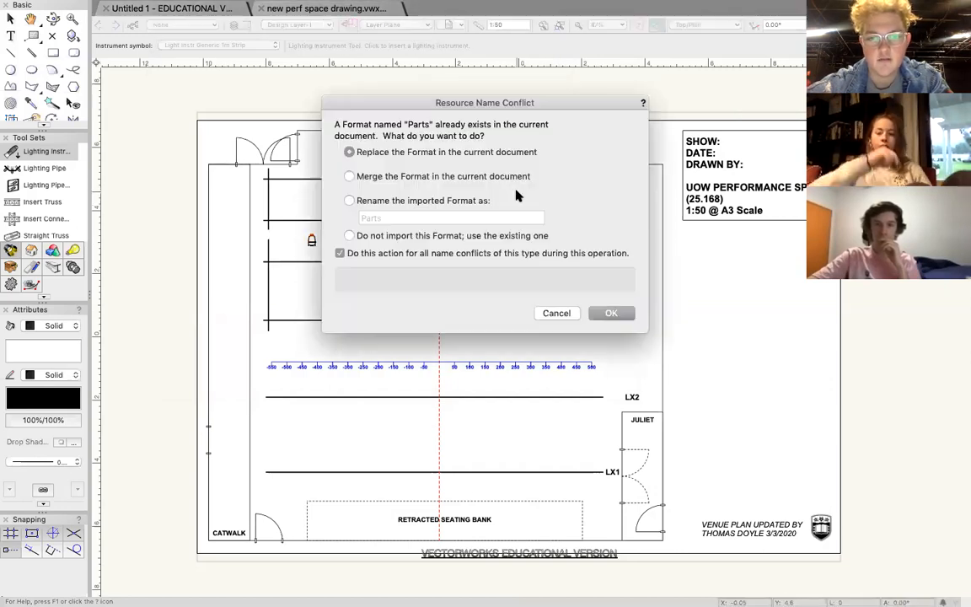
left_click(611, 312)
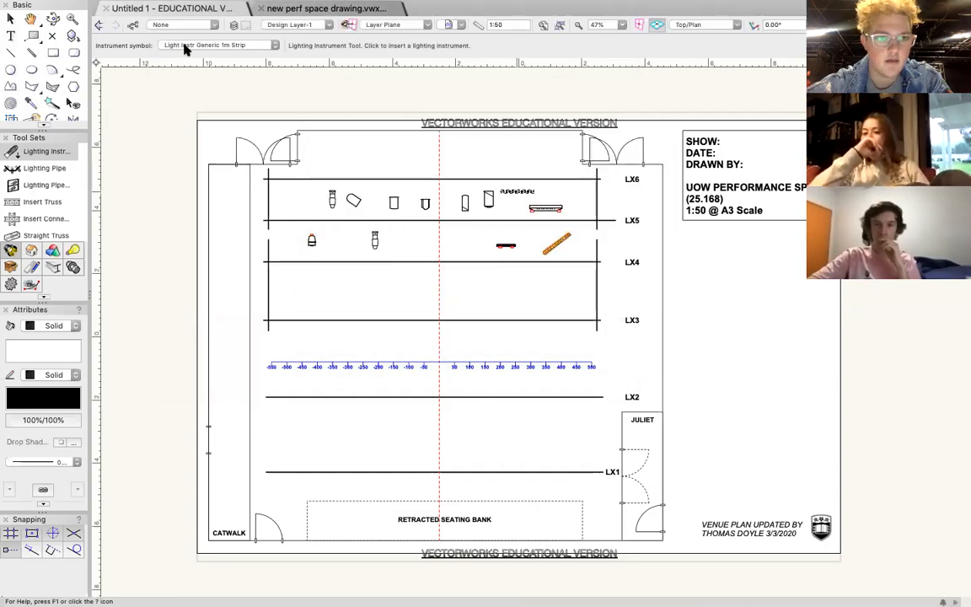
Choose the Generic LED Par Emissive from the Vision Generics library and place it between LX3 and LX4.
left_click(211, 44)
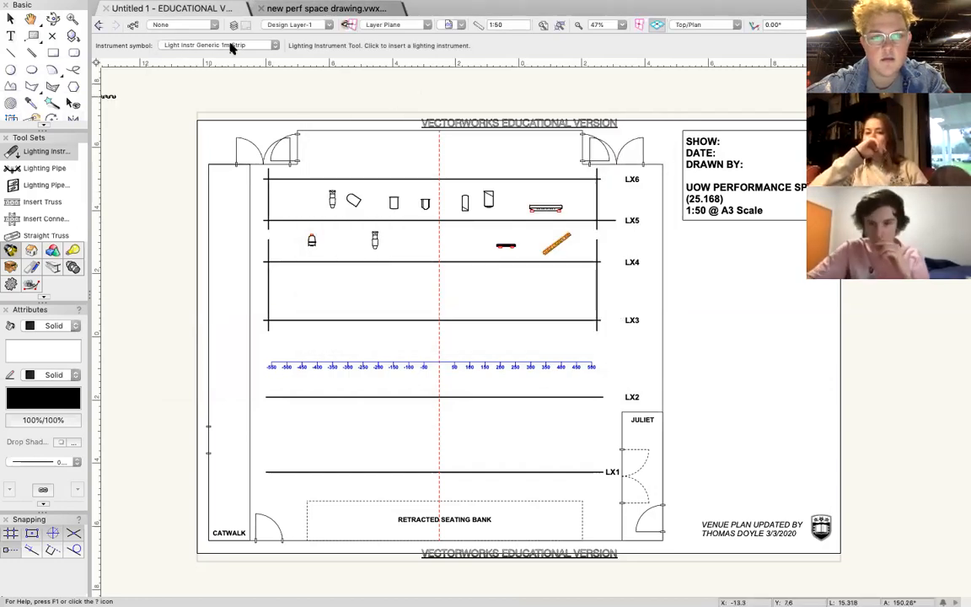
scroll(378, 231, "down", 10)
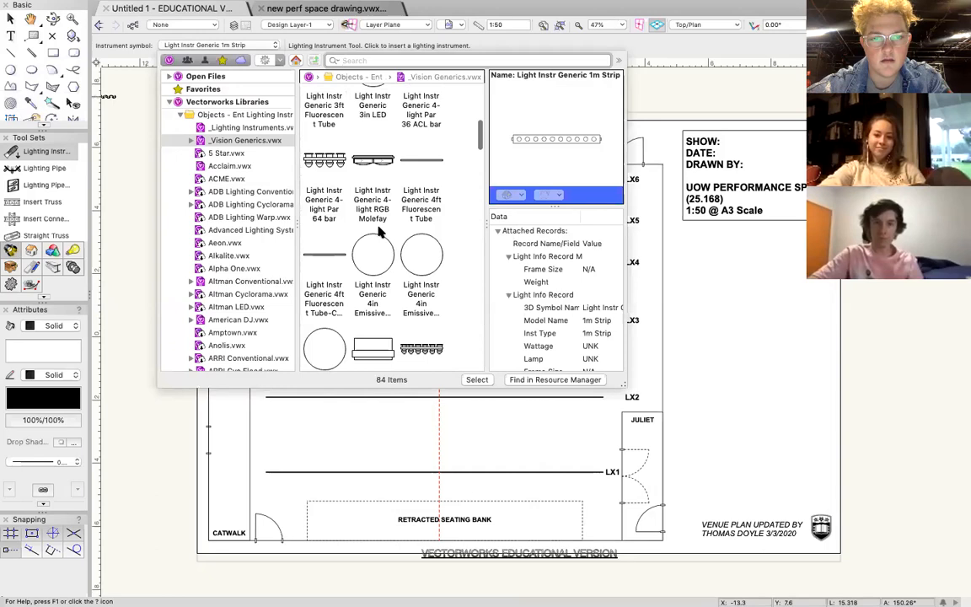
scroll(378, 231, "down", 10)
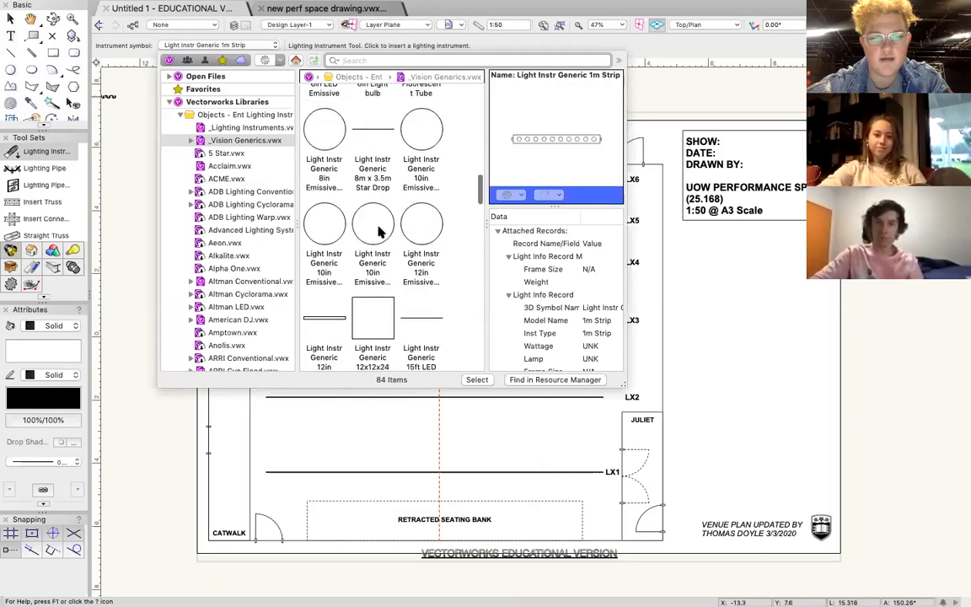
scroll(378, 230, "down", 10)
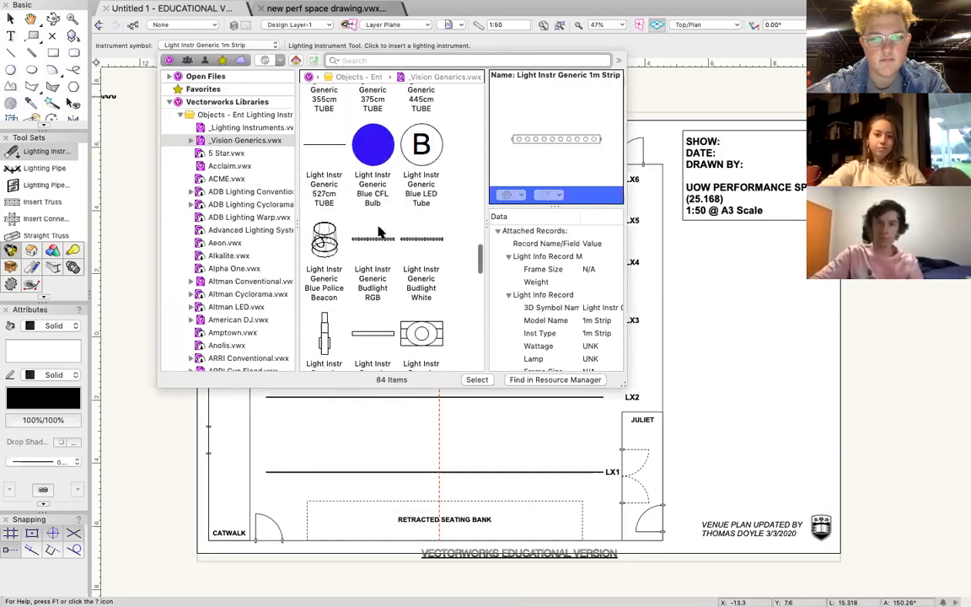
scroll(378, 231, "down", 1)
double_click(378, 228)
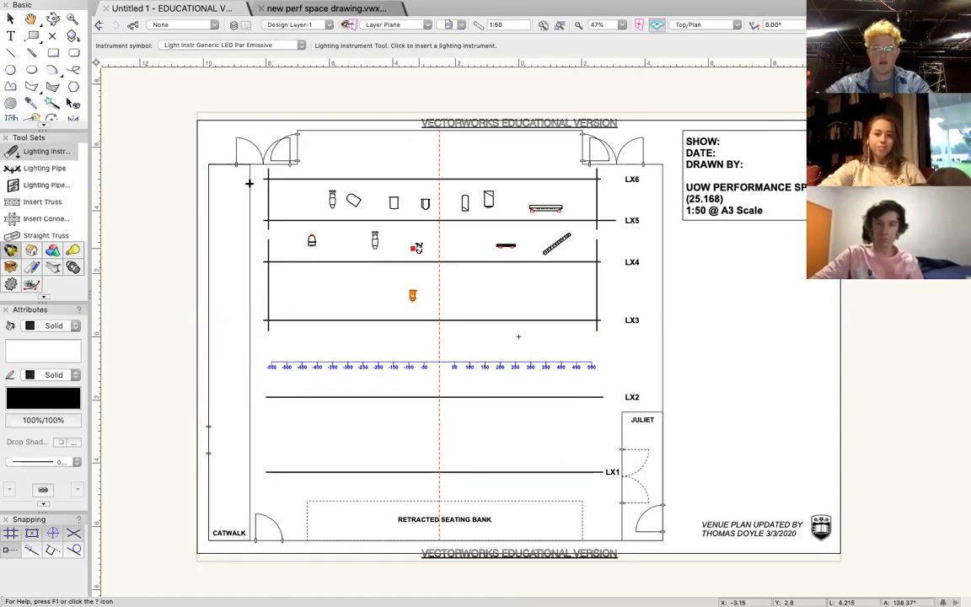
left_click(10, 17)
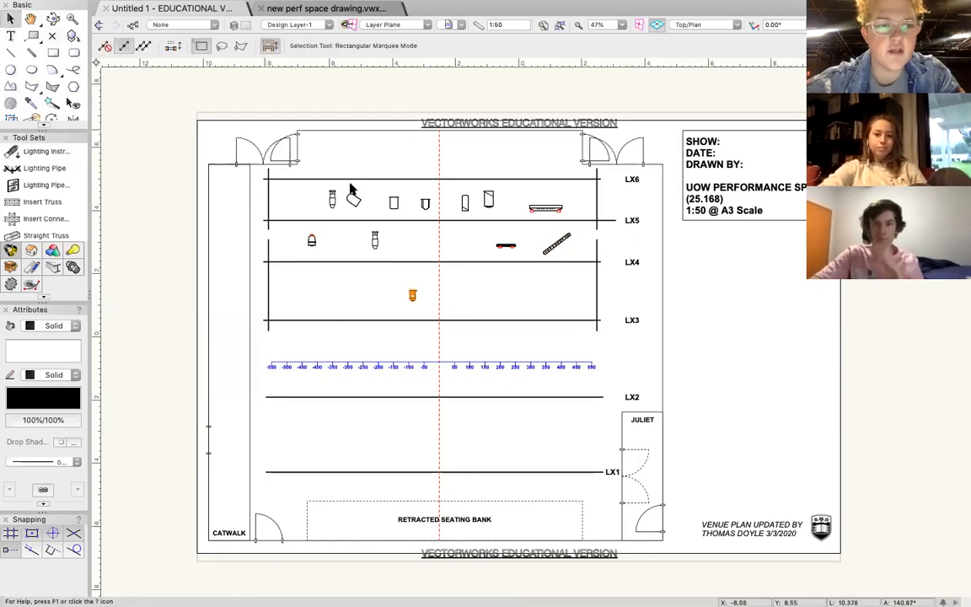
Search the instrument symbol libraries for "mac 150" and for "encores".
left_click(51, 151)
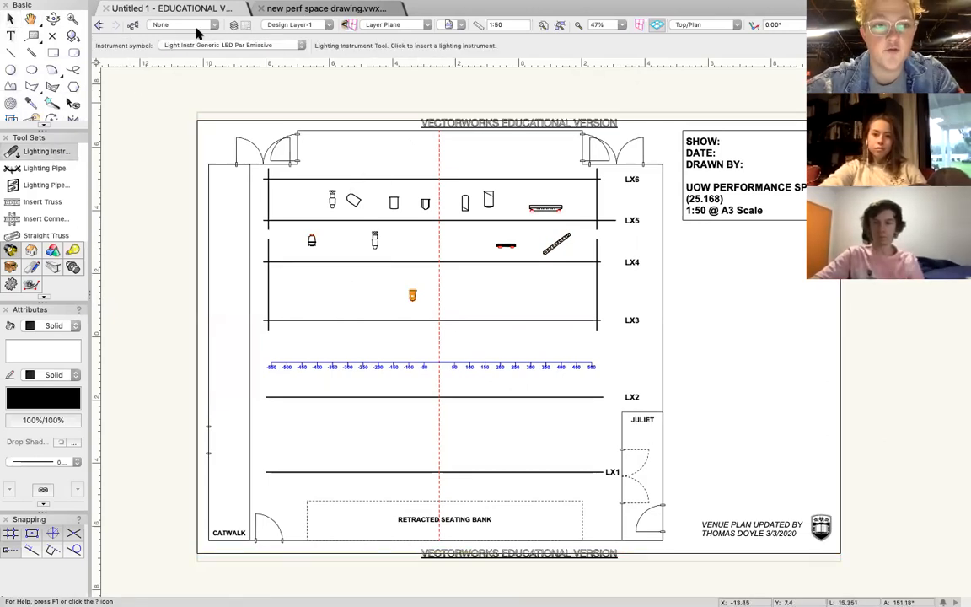
left_click(213, 46)
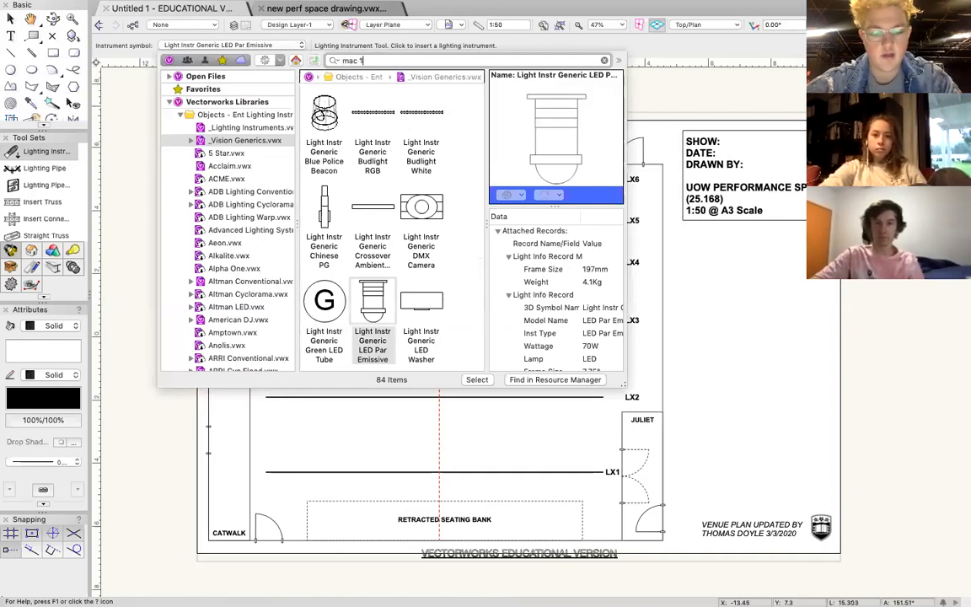
key("Return")
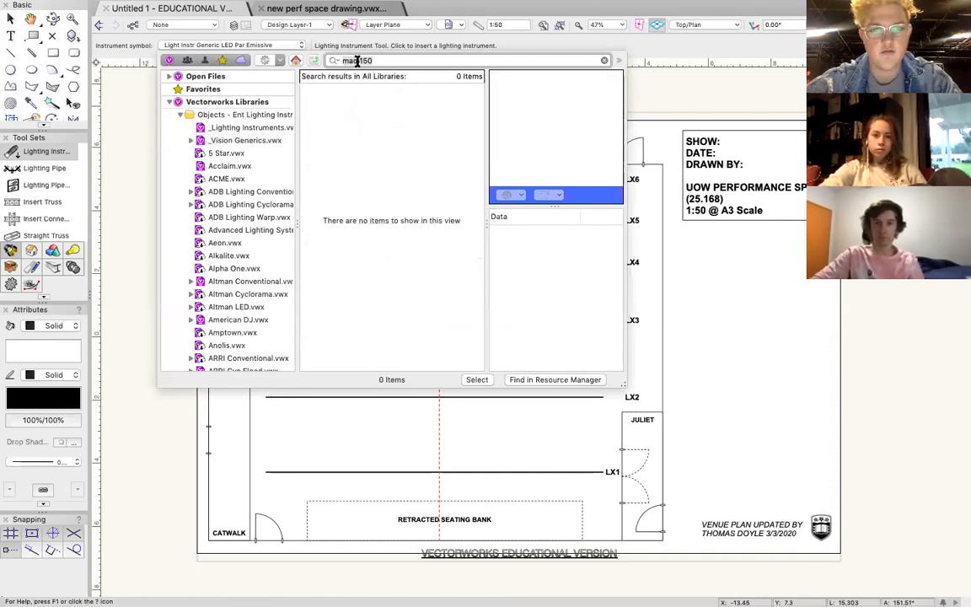
key("BackSpace")
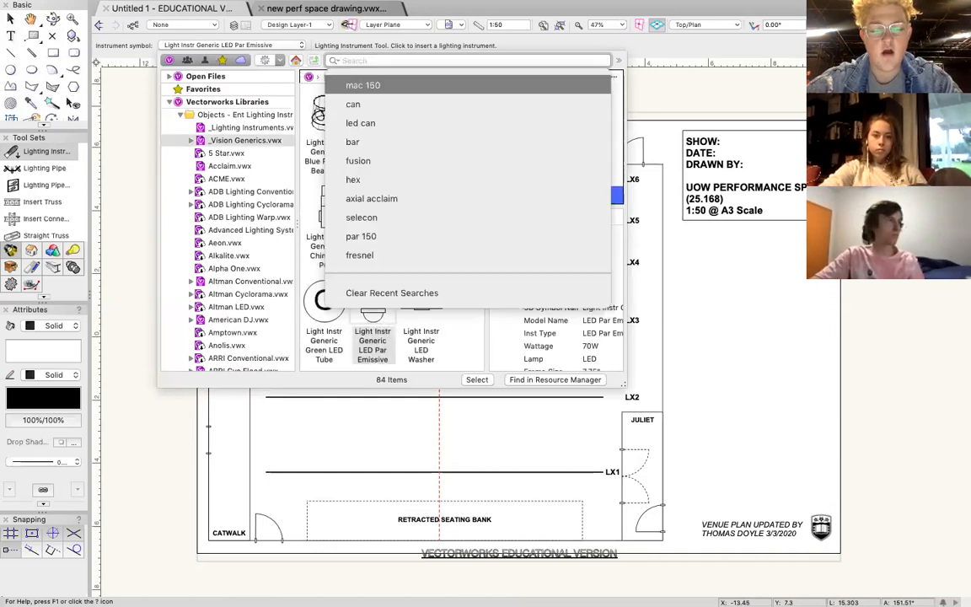
type("encores")
key("Return")
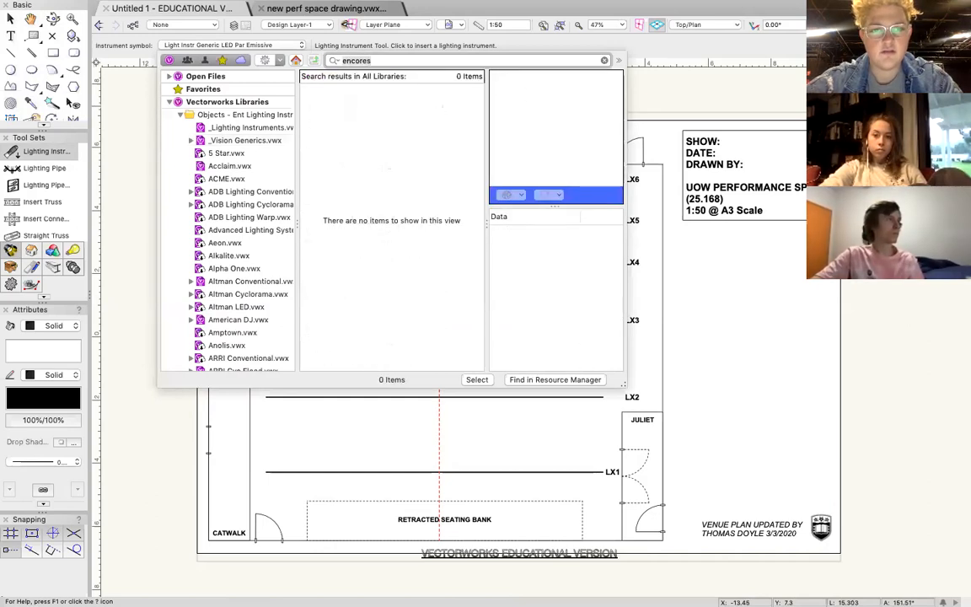
Search the instrument symbol libraries for "encore" and for "mover".
key("BackSpace")
type("encor")
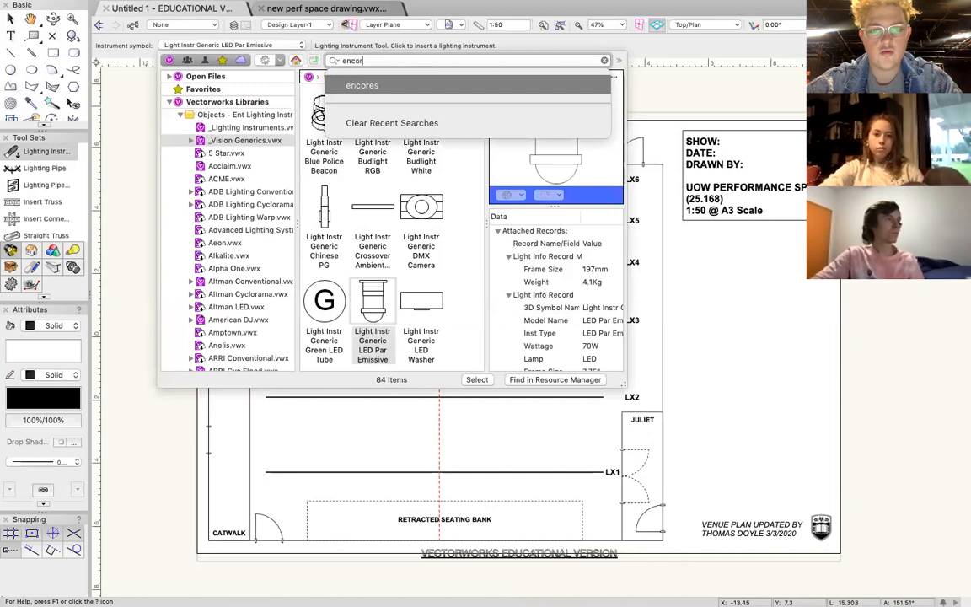
type("e")
key("Return")
key("BackSpace")
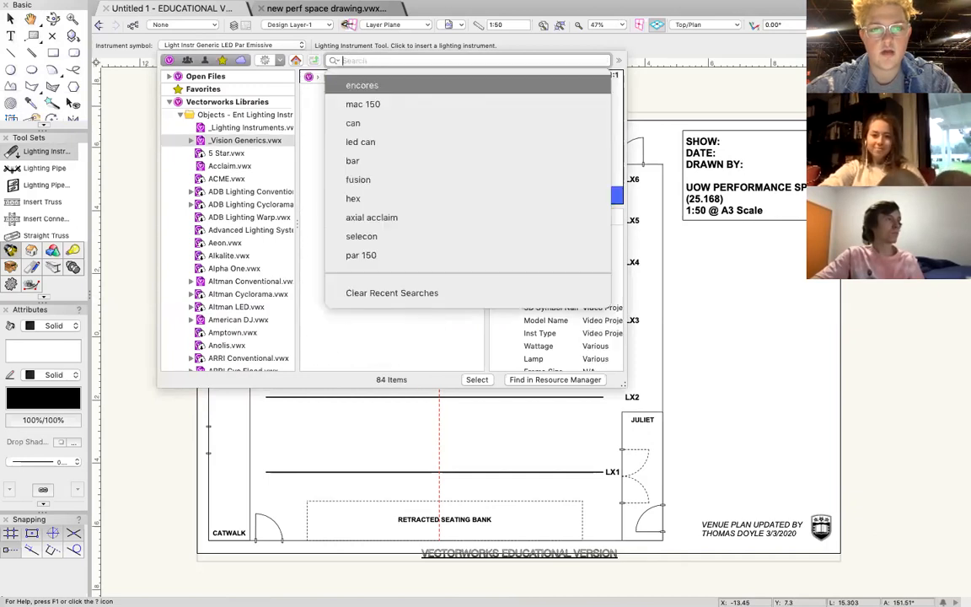
type("mover")
key("Return")
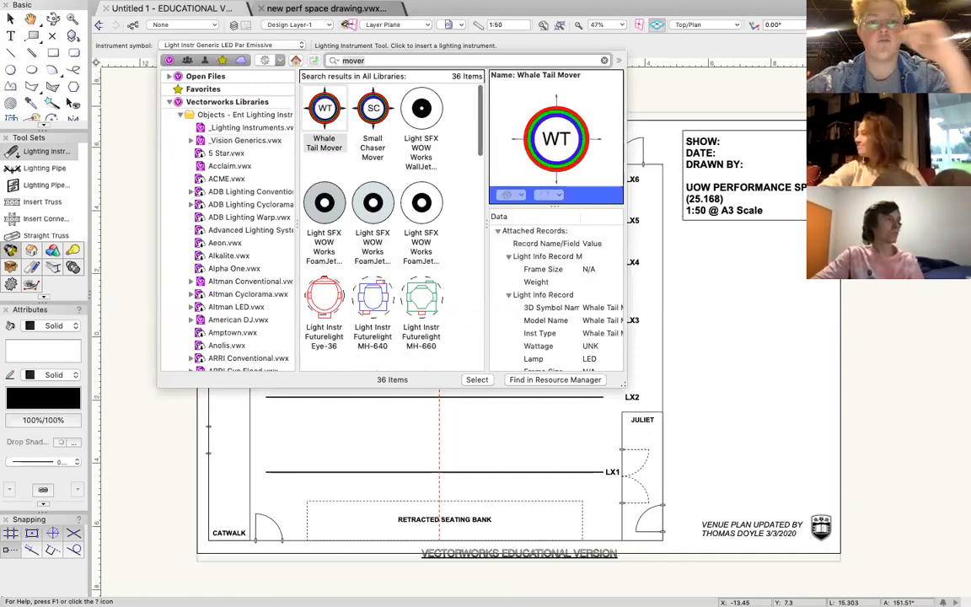
Choose the Futurelight PHW-750E PRO-Head WASH from the mover results as the instrument symbol.
scroll(380, 195, "down", 5)
scroll(381, 194, "down", 10)
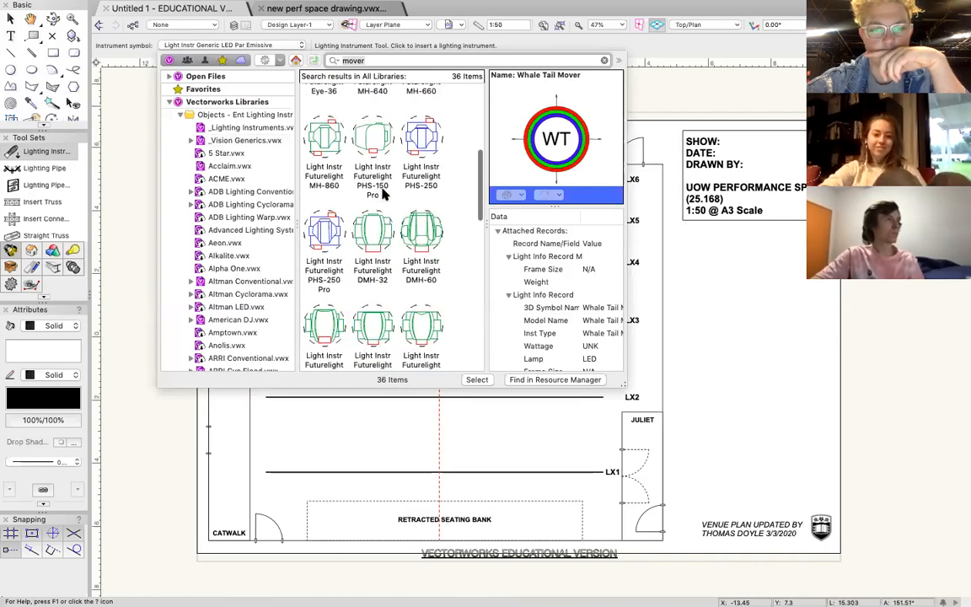
scroll(380, 194, "down", 5)
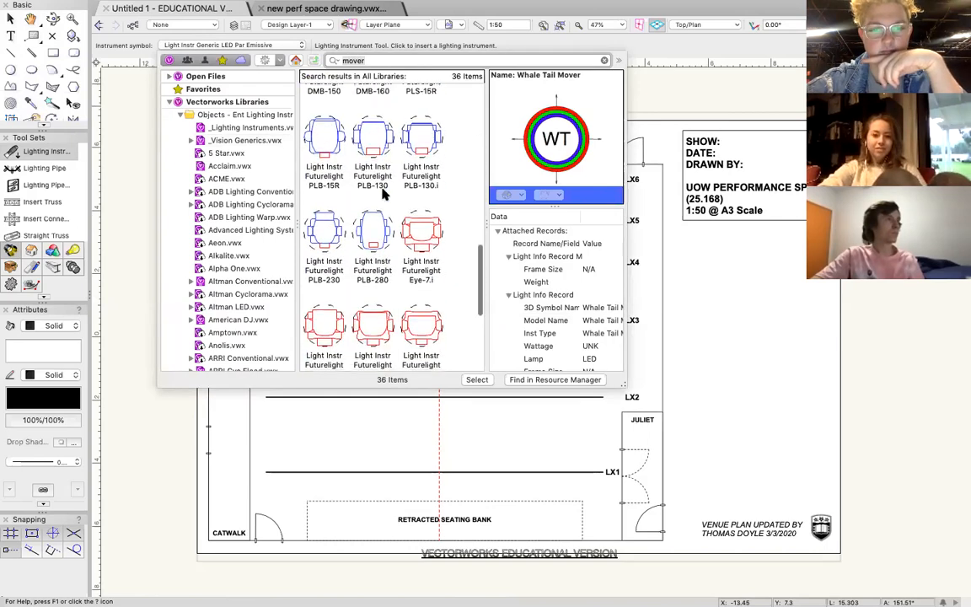
scroll(356, 267, "down", 4)
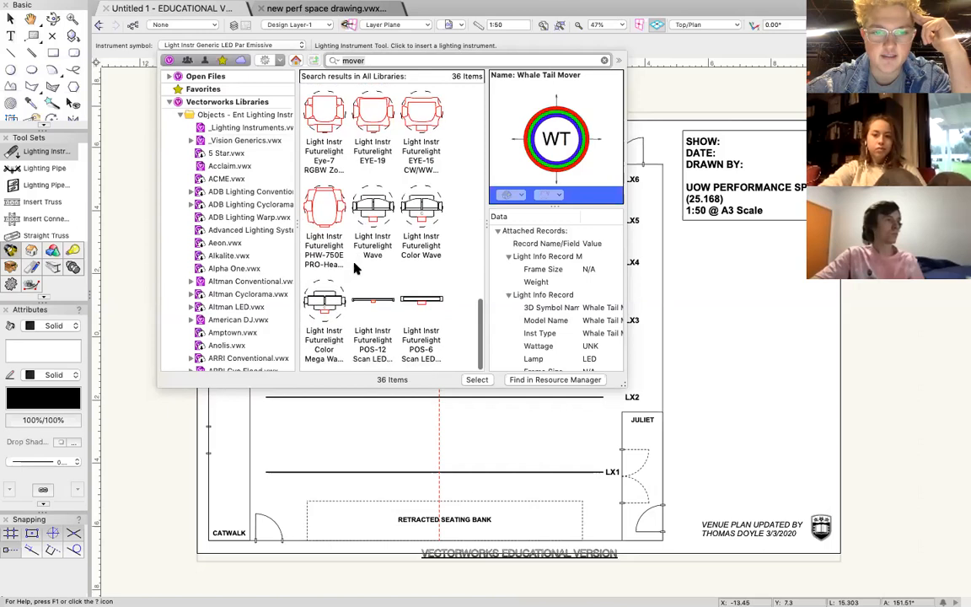
scroll(355, 266, "up", 15)
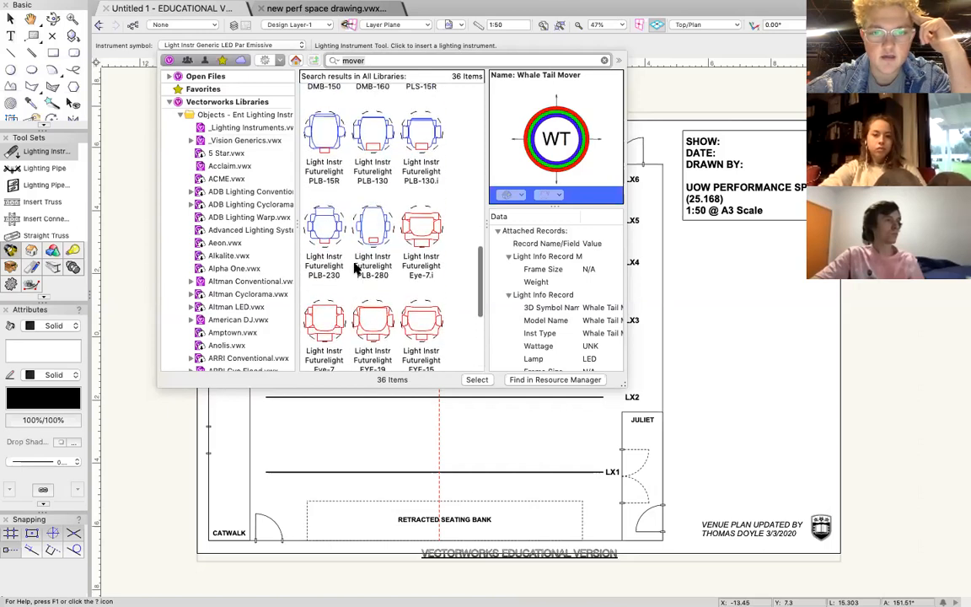
scroll(354, 266, "down", 5)
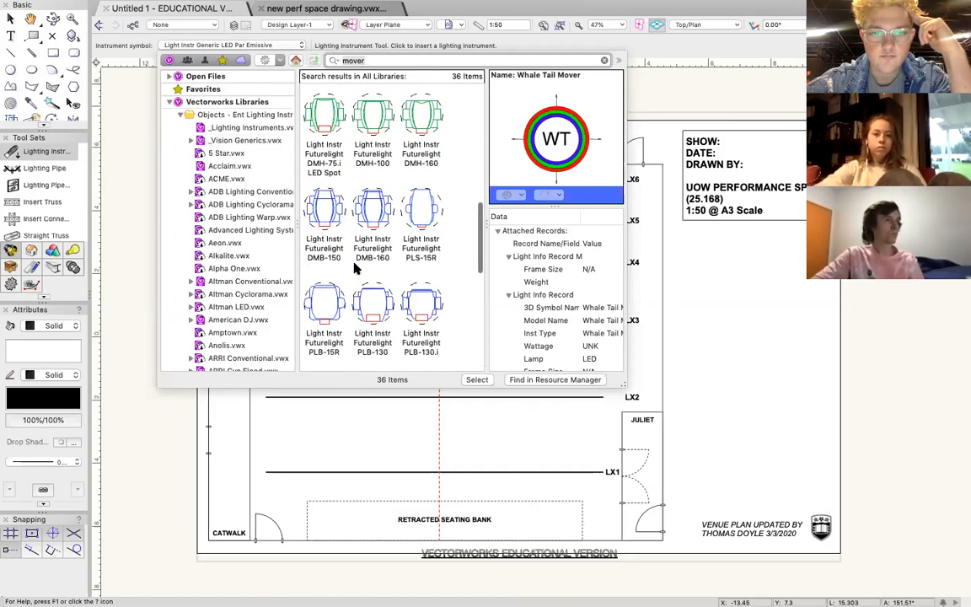
scroll(428, 265, "down", 4)
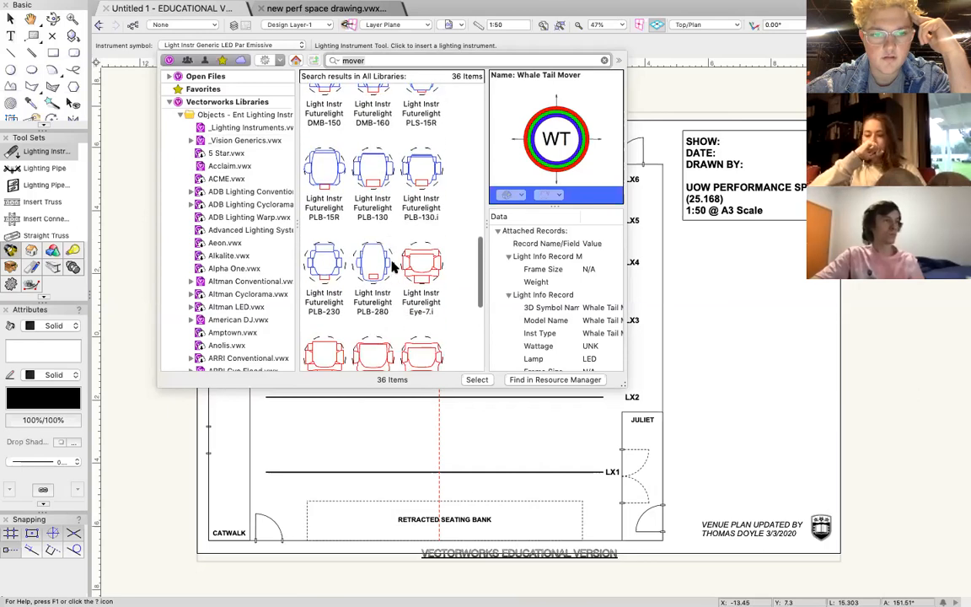
scroll(413, 314, "down", 2)
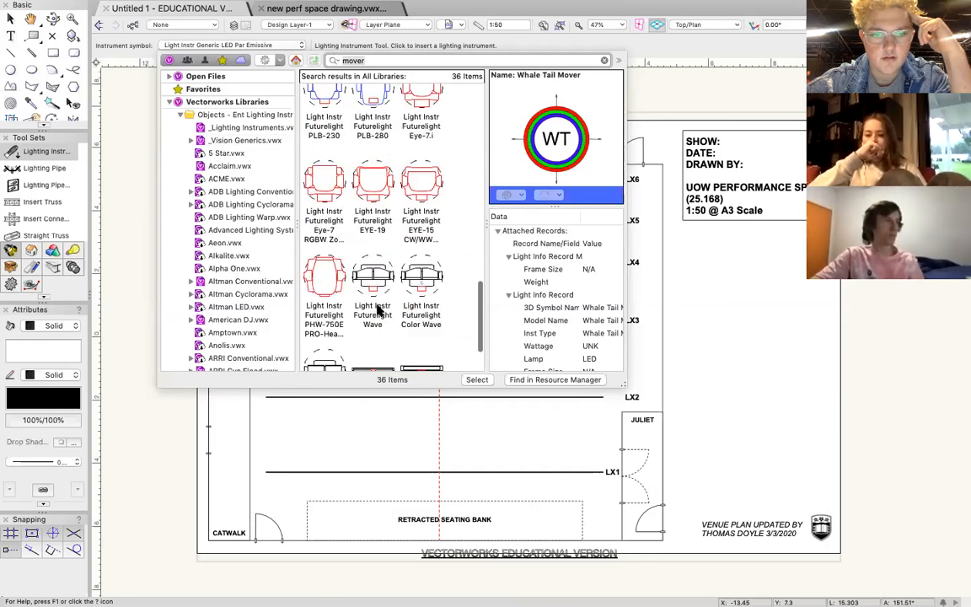
double_click(325, 274)
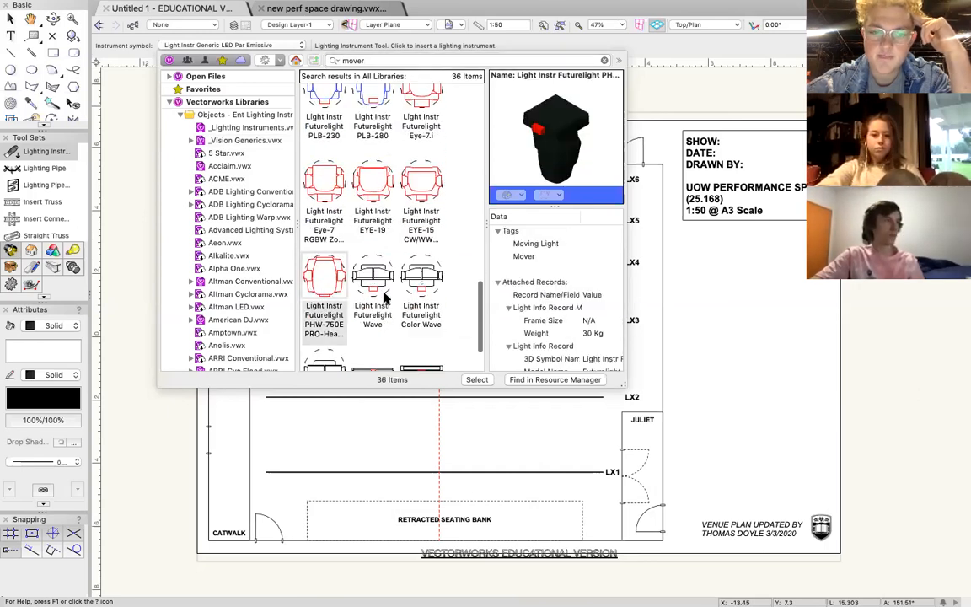
left_click(623, 318)
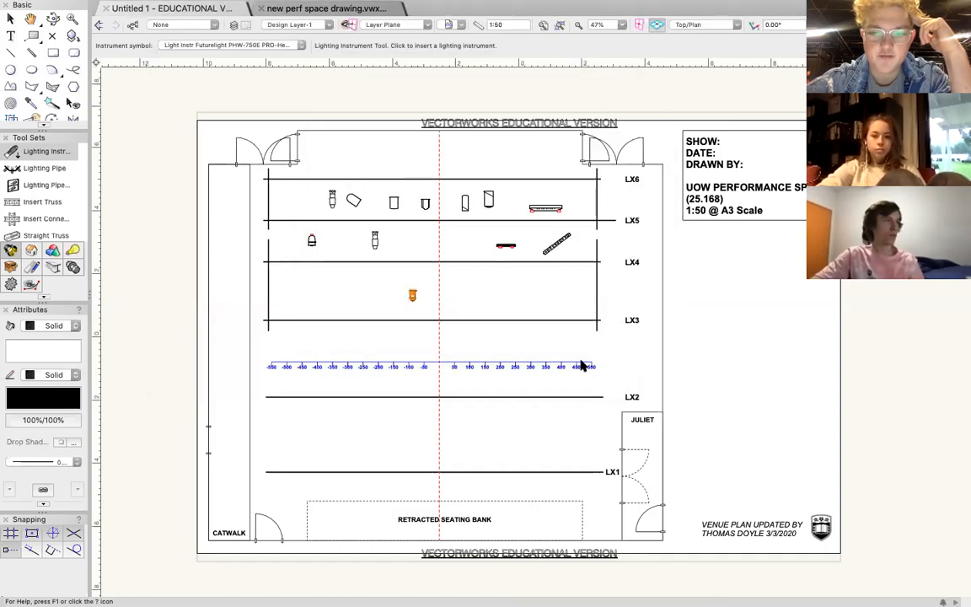
left_click(612, 313)
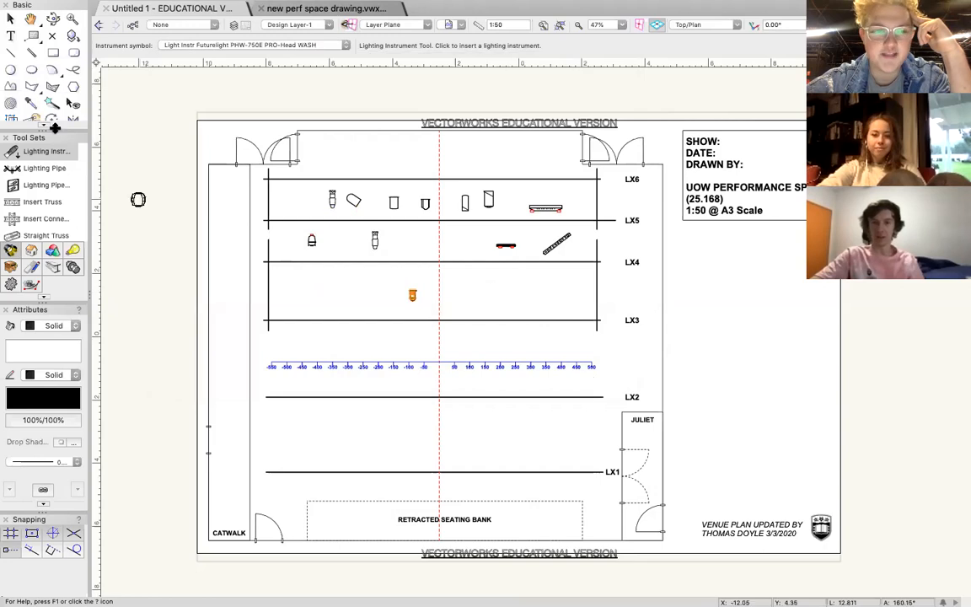
Search the instrument symbol libraries for "mac 250" and choose Light Instr Martin MAC 250+ as the instrument symbol.
left_click(176, 47)
left_click(395, 60)
type("mac 250")
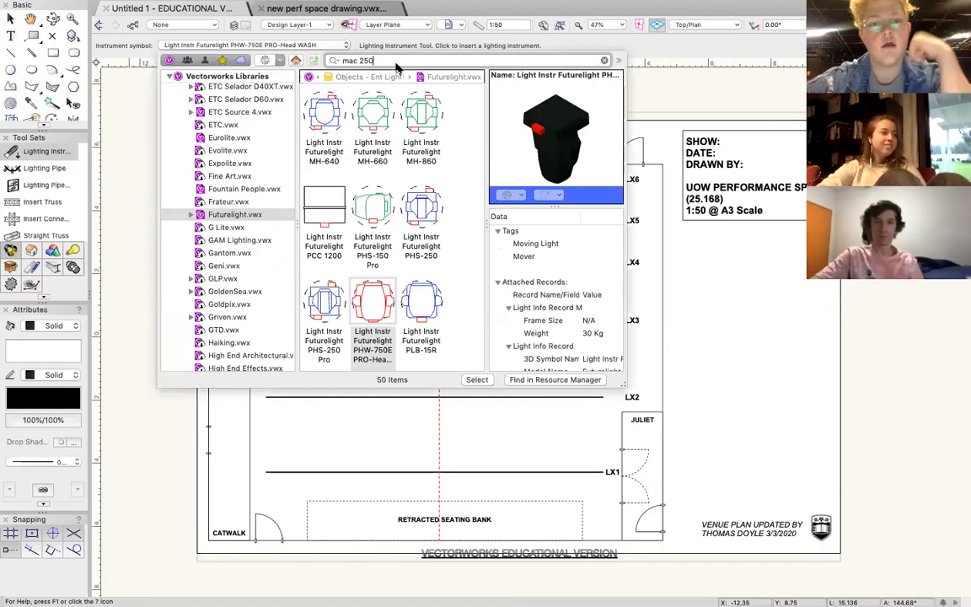
key("Return")
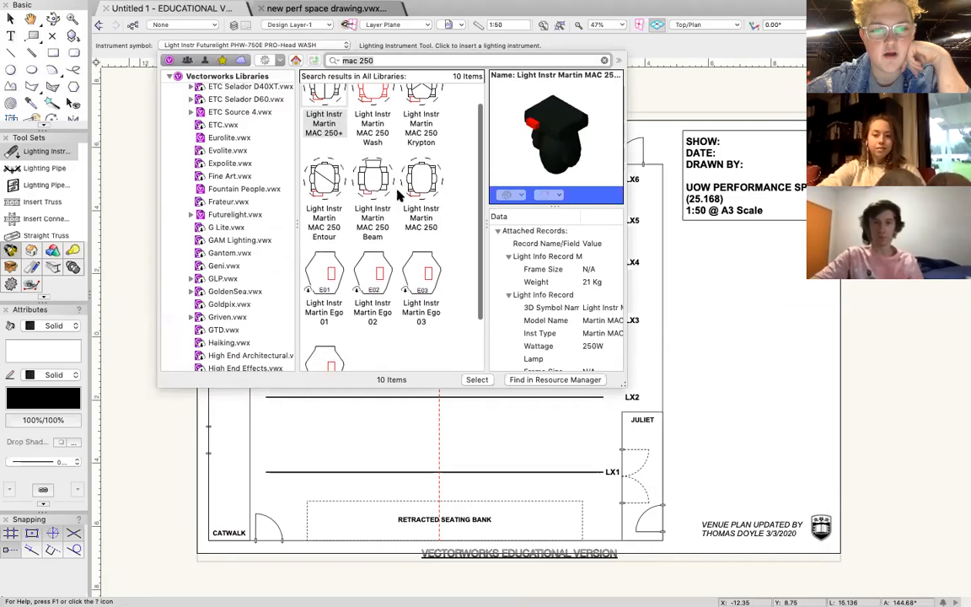
double_click(325, 117)
Replace the conflicting Parts format in the document and place one Martin MAC 250+ between LX3 and LX4, right of the centre line.
left_click(605, 313)
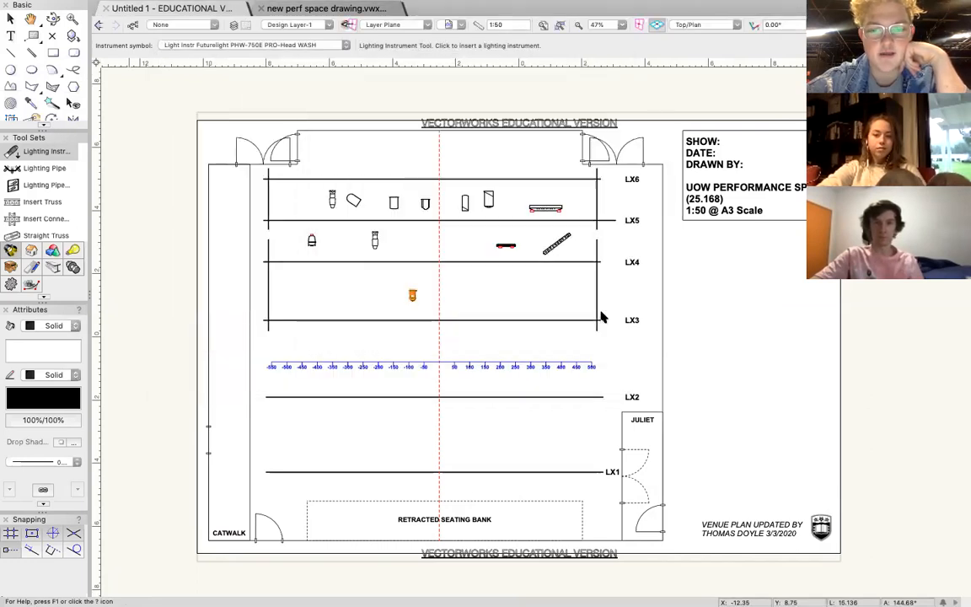
left_click(444, 293)
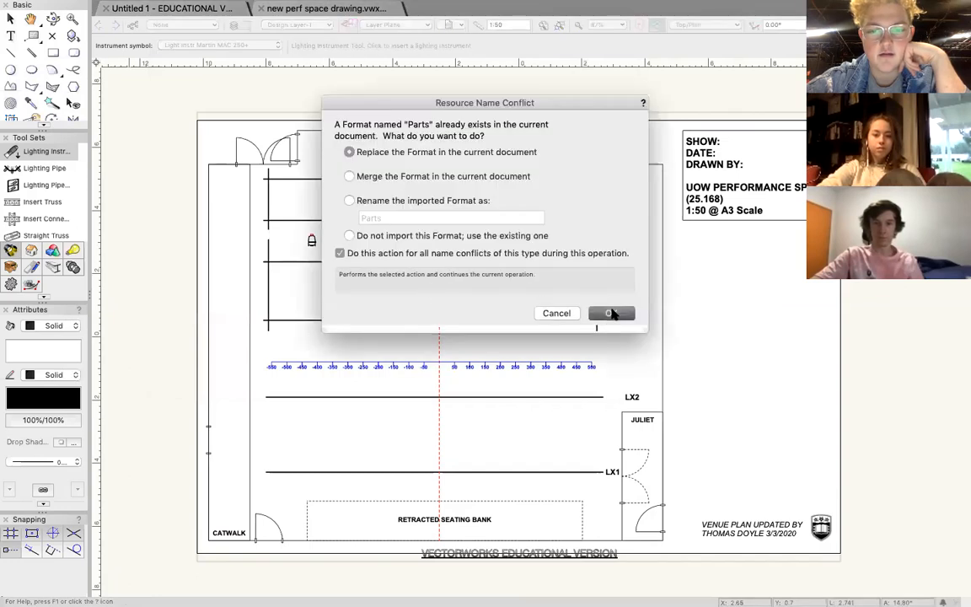
left_click(612, 313)
left_click(479, 297)
left_click(486, 272)
left_click(612, 313)
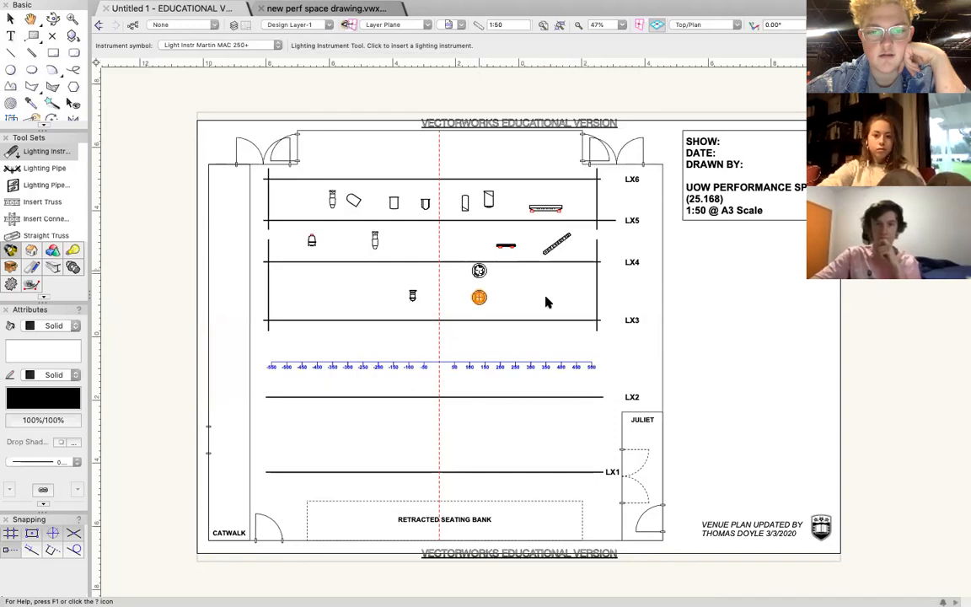
left_click(9, 19)
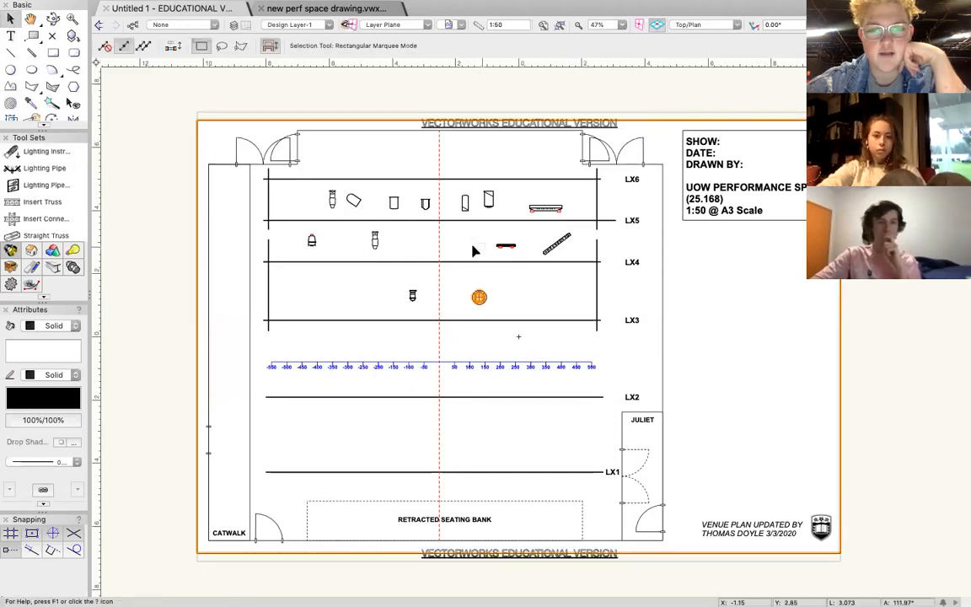
left_click(470, 249)
Lock the imported venue plan in place.
left_click(156, 156)
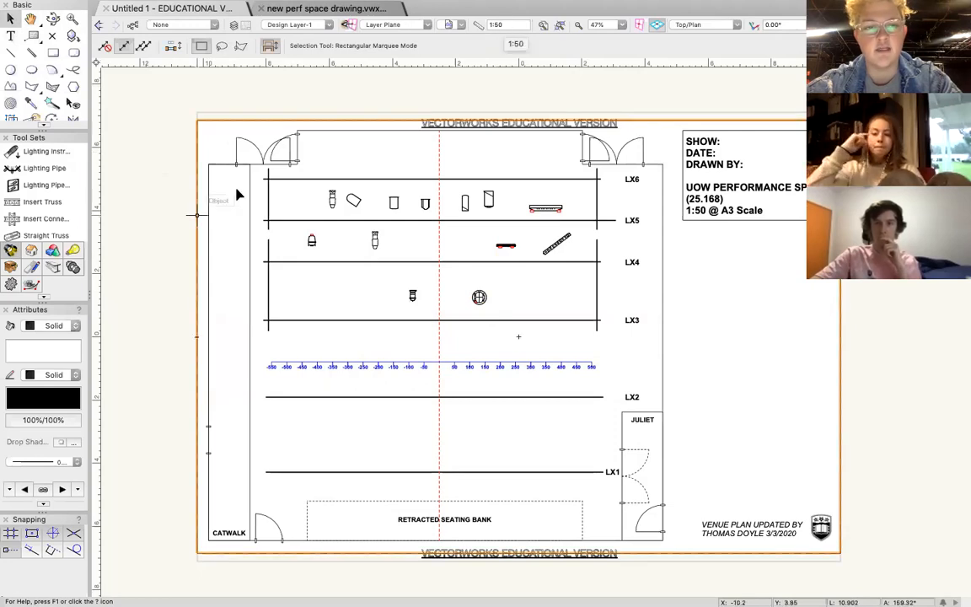
left_click(219, 145)
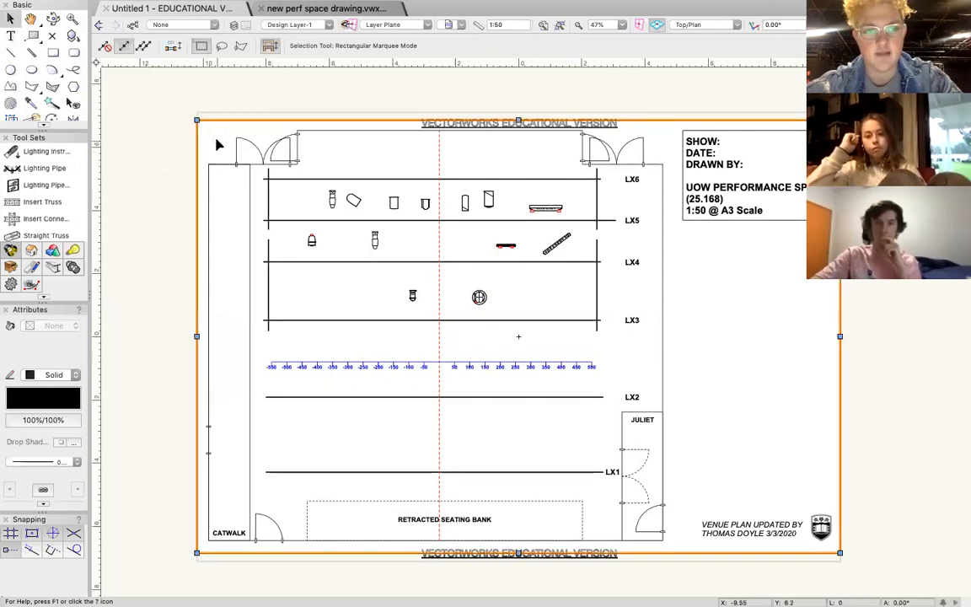
right_click(218, 145)
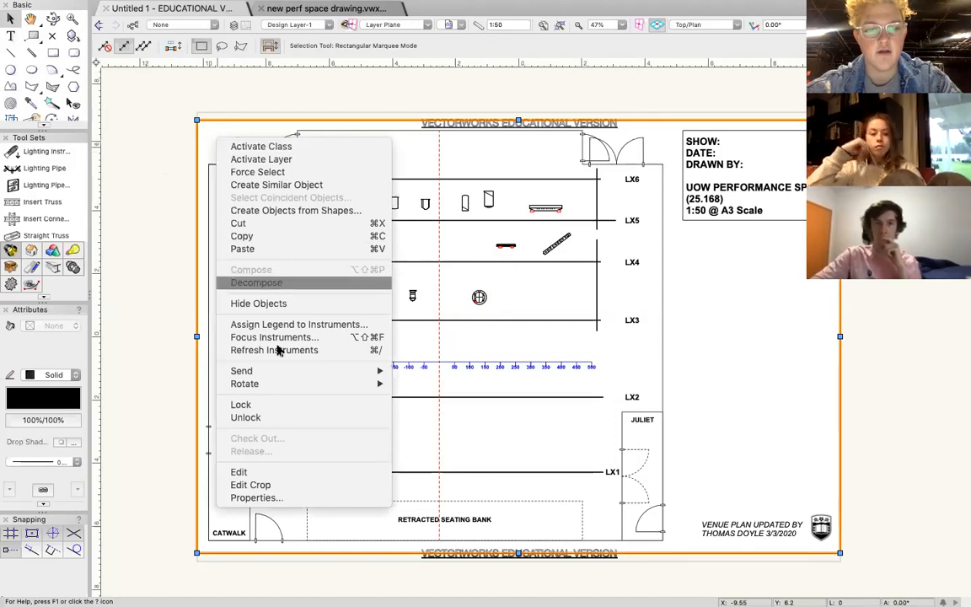
left_click(284, 407)
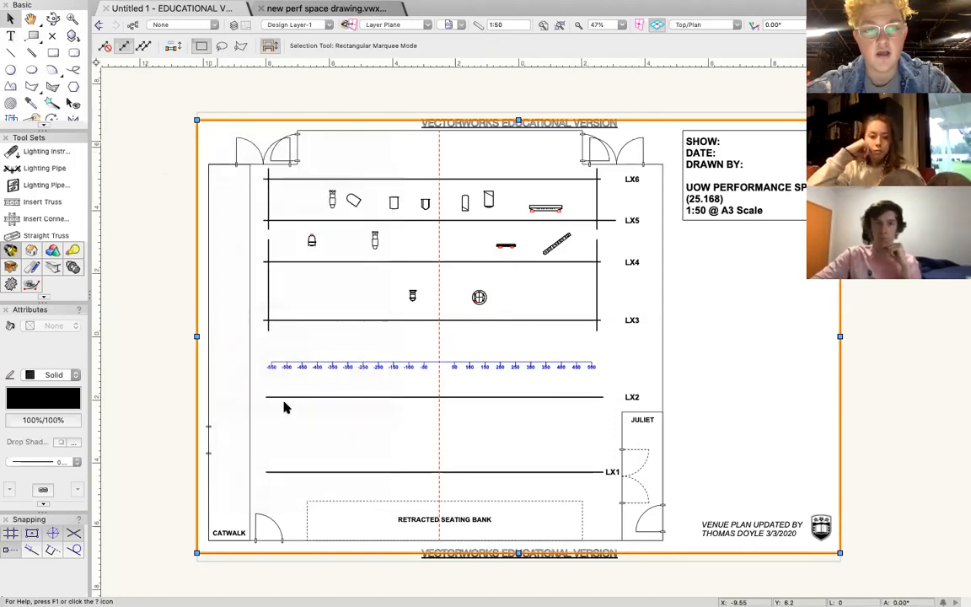
Unlock the venue plan to try moving it across the page, undo the move and lock the plan again.
left_click(168, 240)
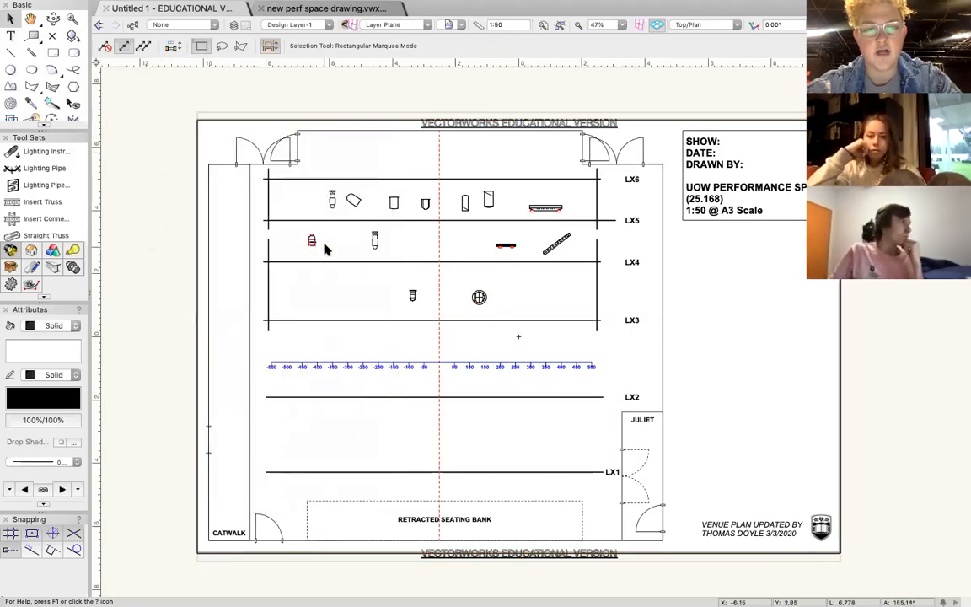
left_click_drag(332, 252, 339, 261)
right_click(276, 291)
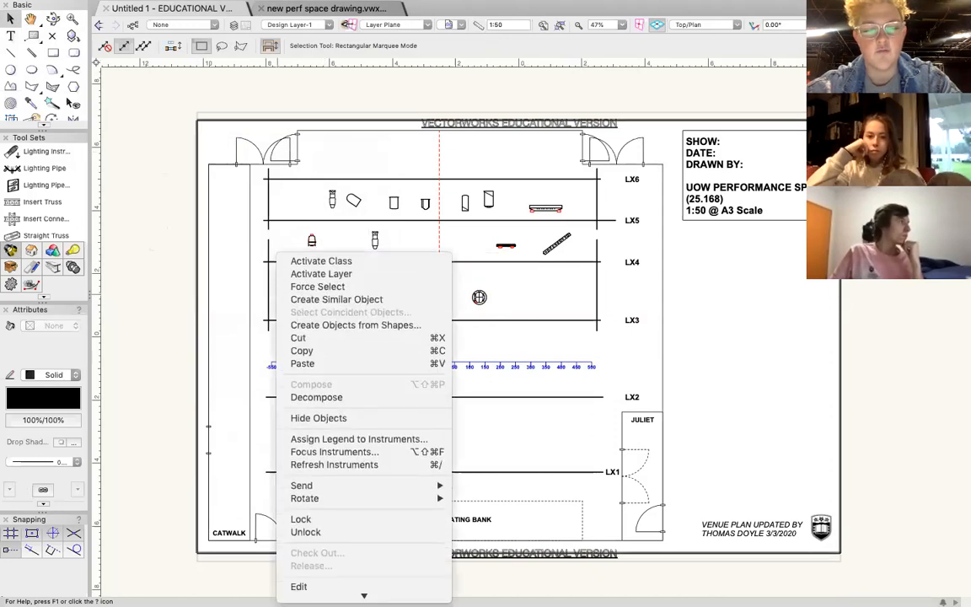
left_click(310, 513)
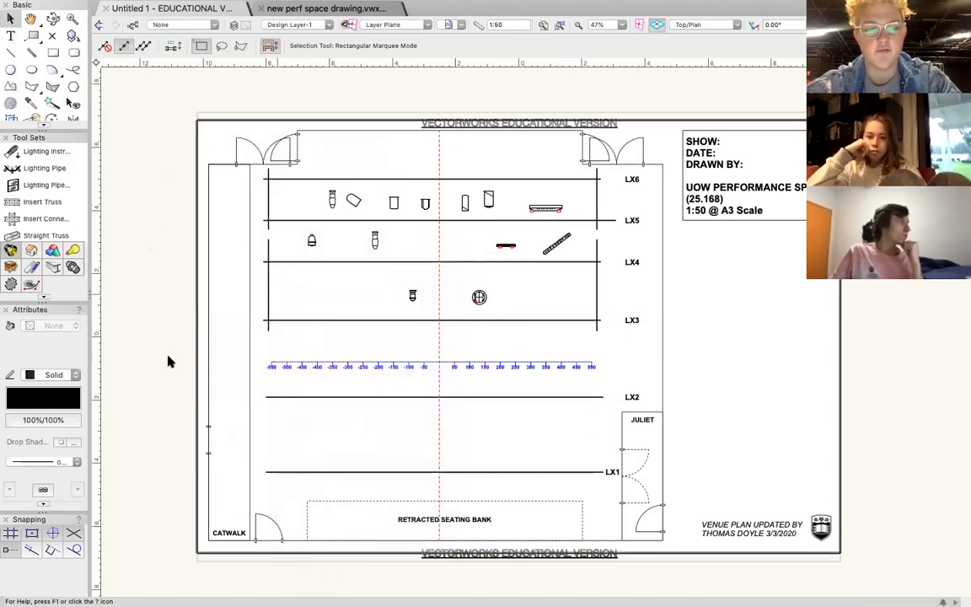
left_click_drag(313, 240, 444, 320)
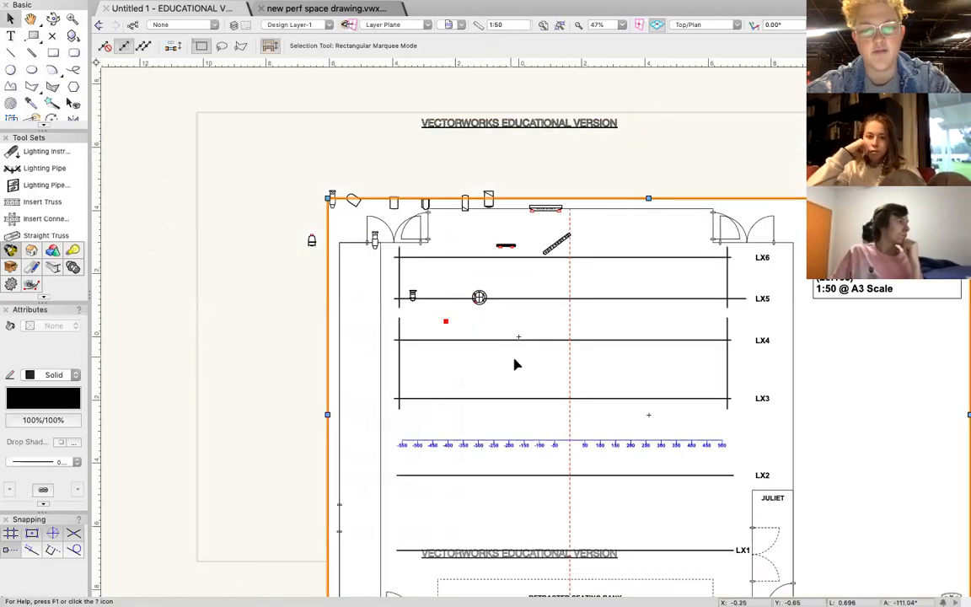
key("super+z")
right_click(458, 357)
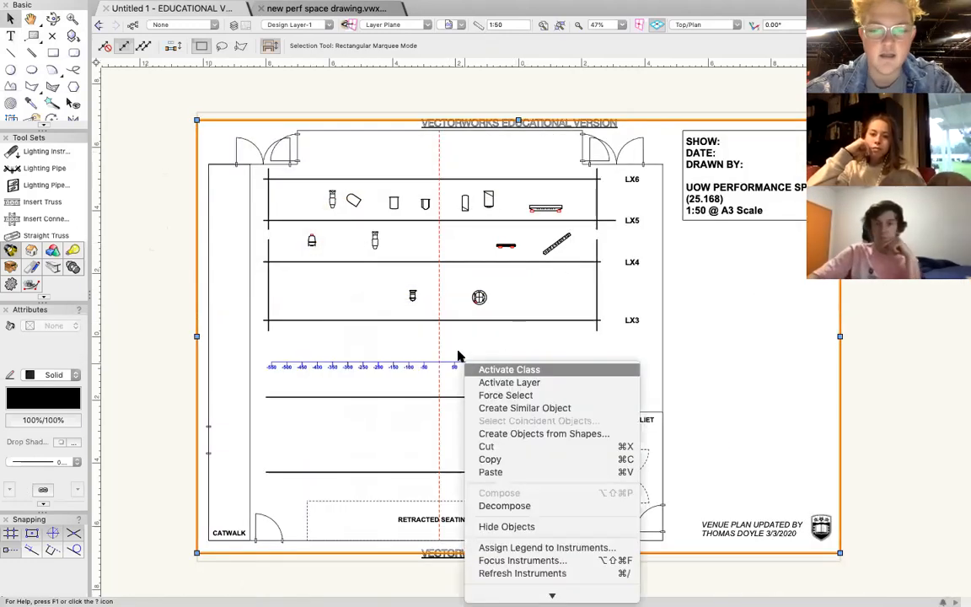
left_click(527, 499)
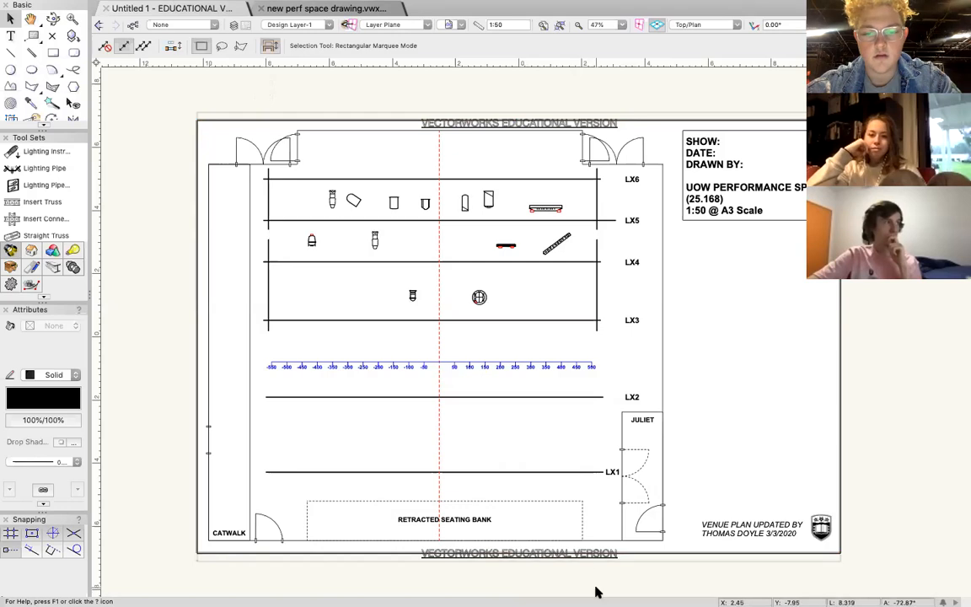
Move the LED Par between LX3 and LX4 further left of the centre line.
left_click_drag(411, 292, 362, 283)
left_click(169, 309)
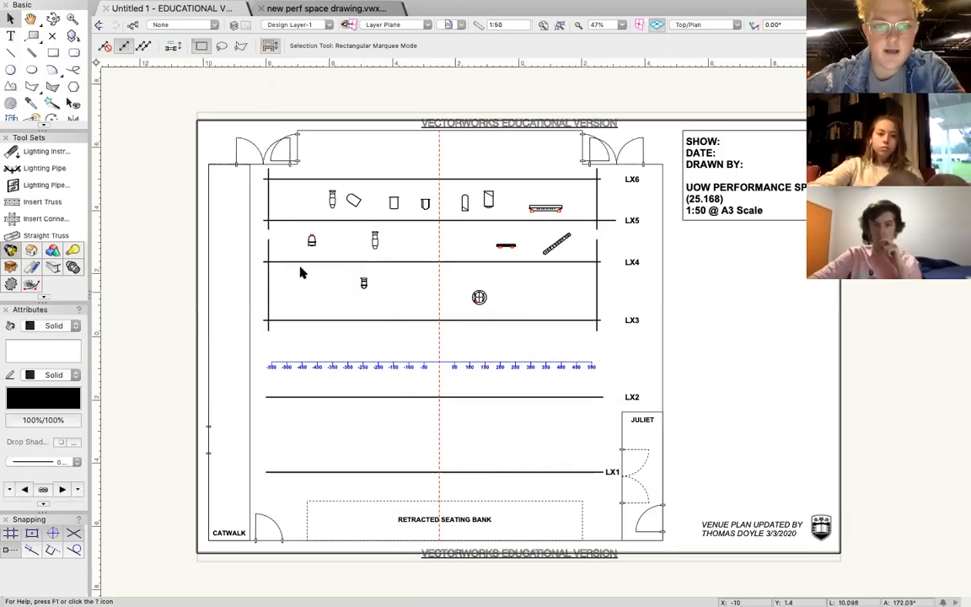
left_click(11, 53)
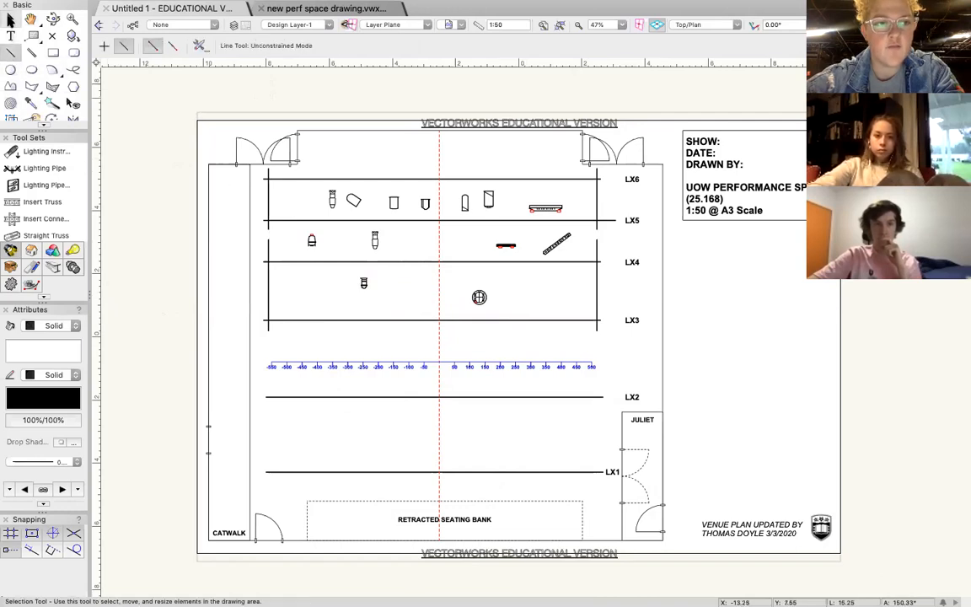
left_click(10, 18)
Move the leftmost profile spot, the tilted round-ended instrument and the rectangular instrument between LX5 and LX6 up onto the LX6 pipe.
left_click(332, 209)
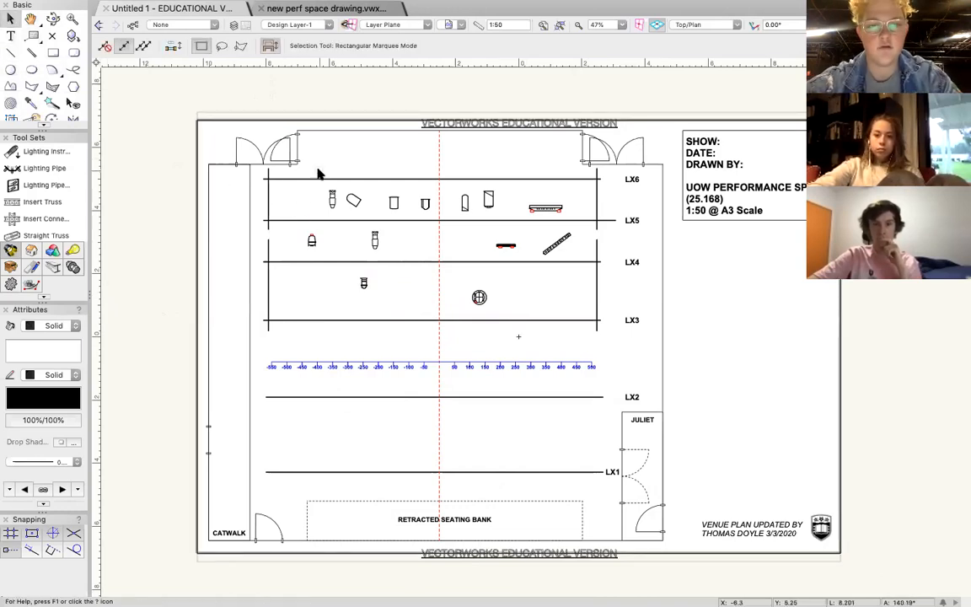
scroll(318, 173, "up", 5)
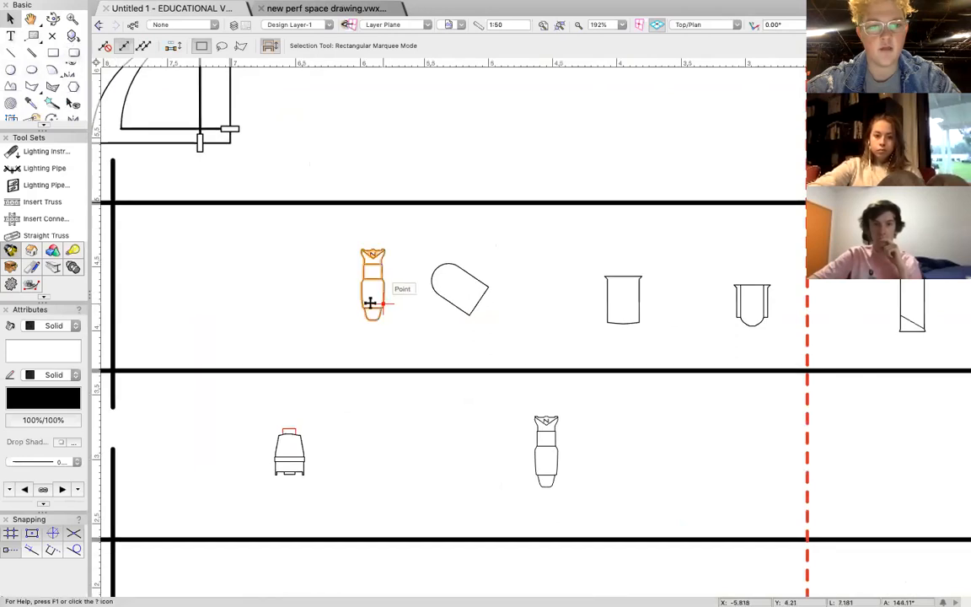
left_click_drag(372, 295, 365, 204)
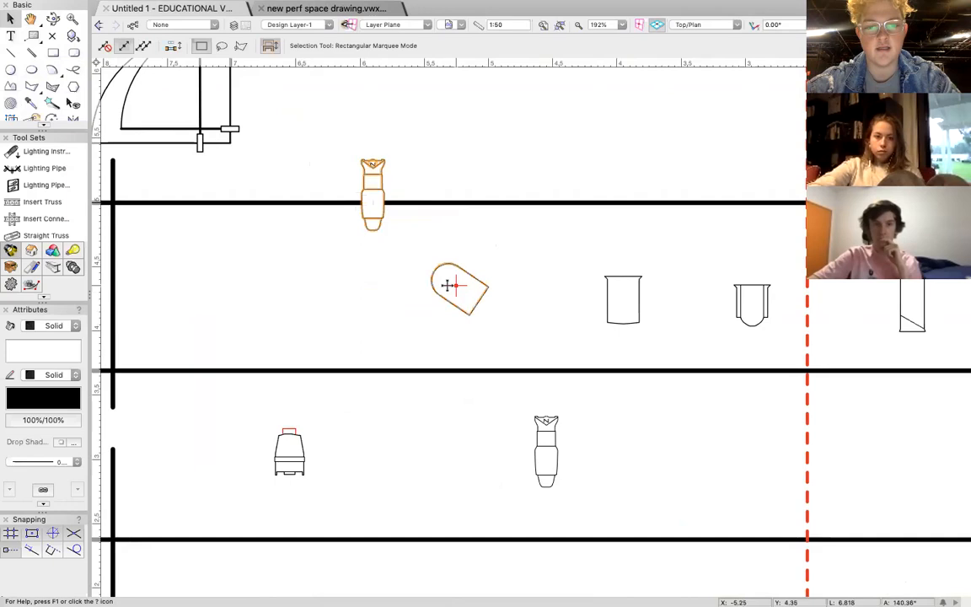
left_click_drag(456, 287, 484, 244)
left_click_drag(622, 291, 611, 203)
left_click_drag(485, 244, 482, 205)
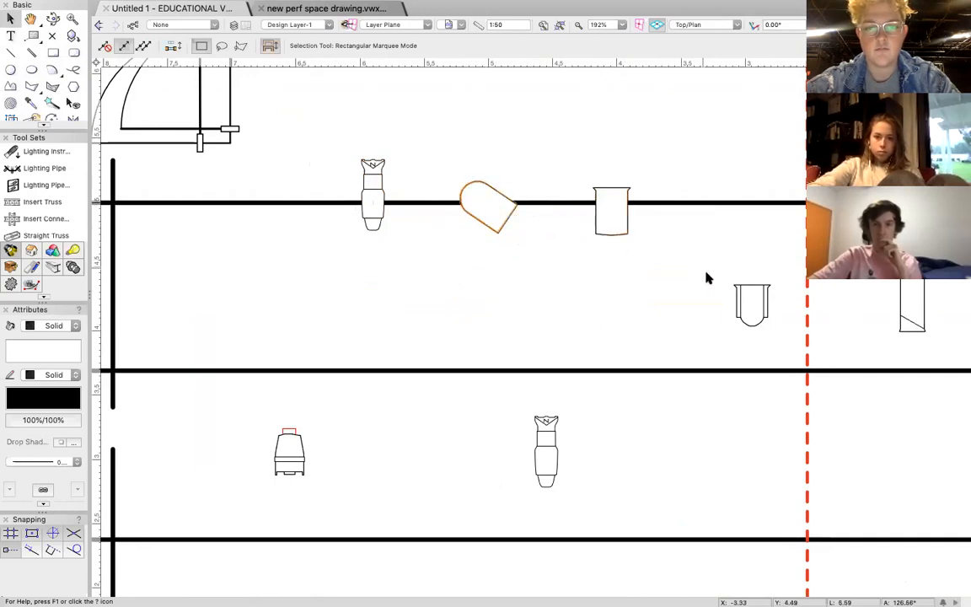
Move the U-shaped instrument left of the centre line and the profile spot between LX4 and LX5 onto the LX6 pipe.
left_click_drag(745, 300, 724, 203)
left_click(656, 280)
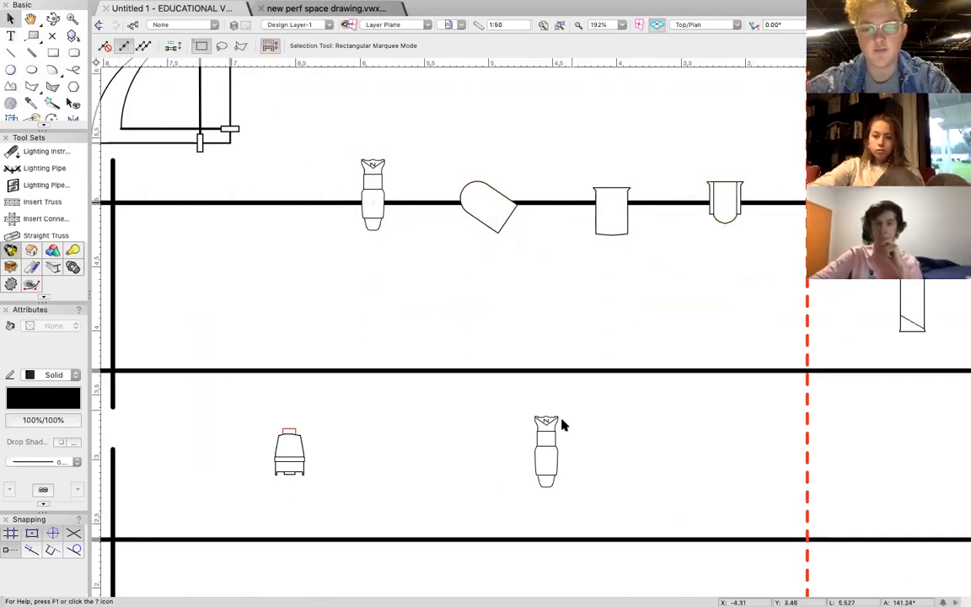
left_click_drag(546, 459, 546, 199)
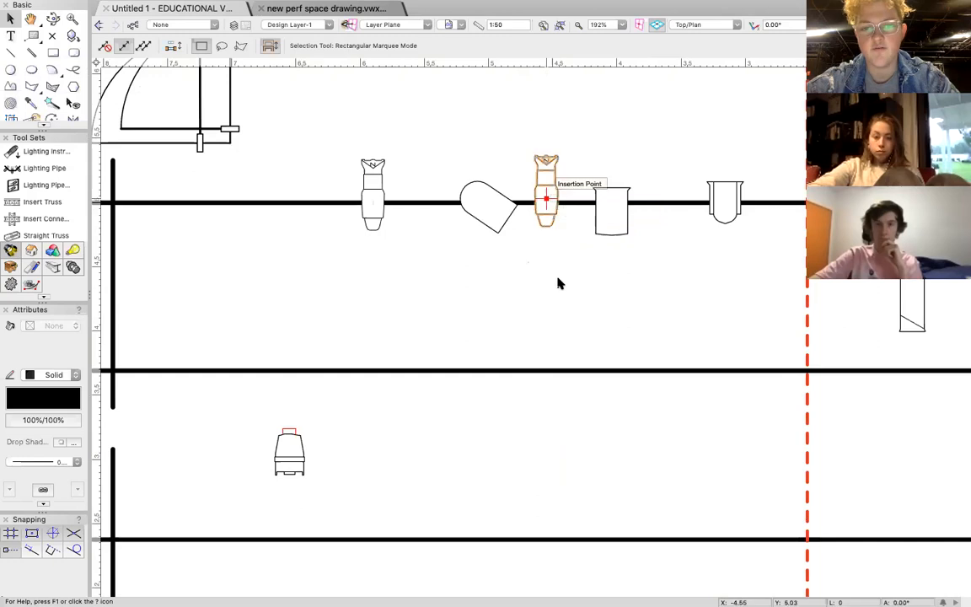
left_click(481, 288)
Draw a horizontal line about 10.56 m long over the LX6 pipe, from its left end to its right end.
scroll(481, 288, "down", 4)
scroll(481, 290, "down", 1)
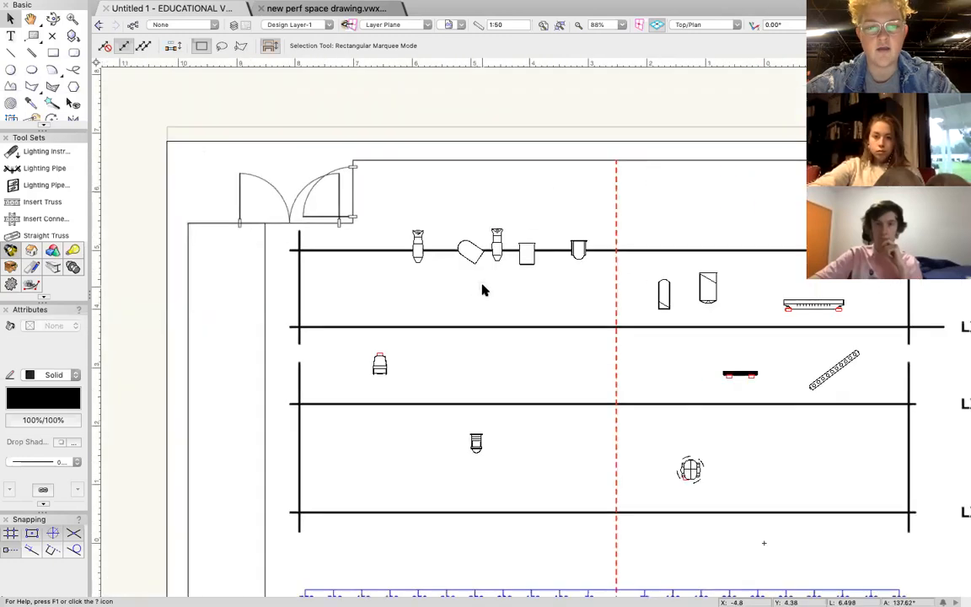
scroll(481, 290, "right", 2)
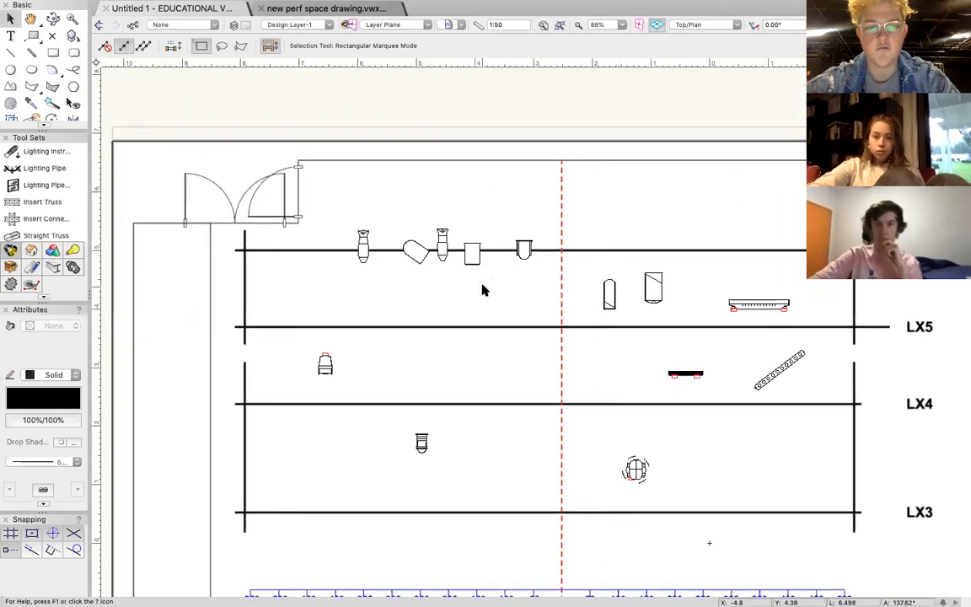
left_click(11, 53)
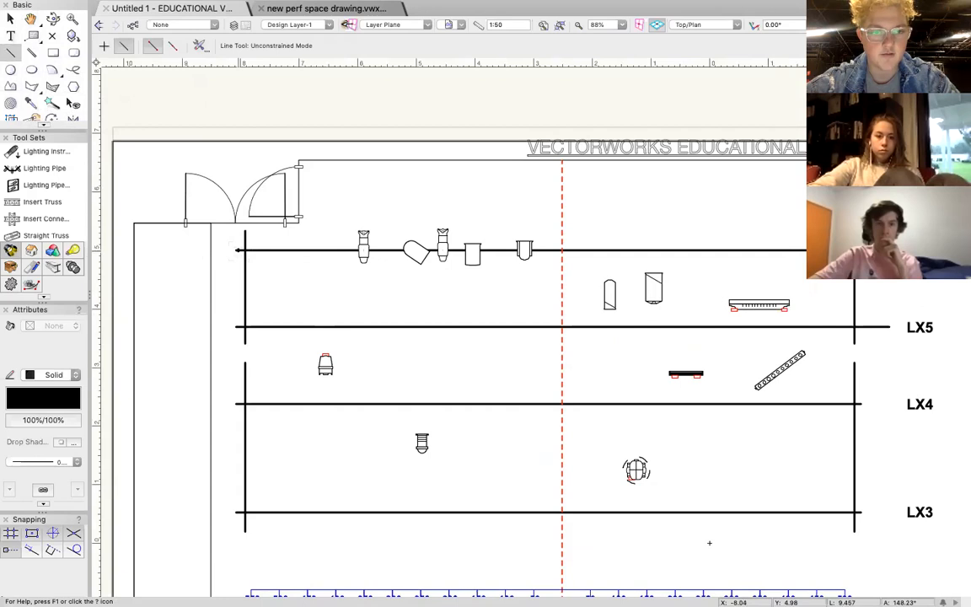
left_click(238, 249)
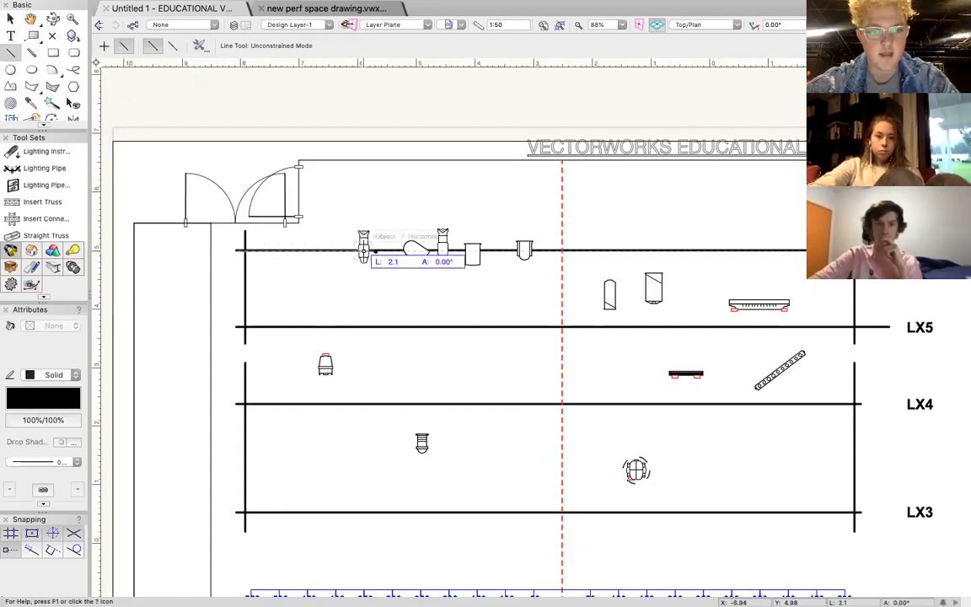
scroll(502, 253, "right", 5)
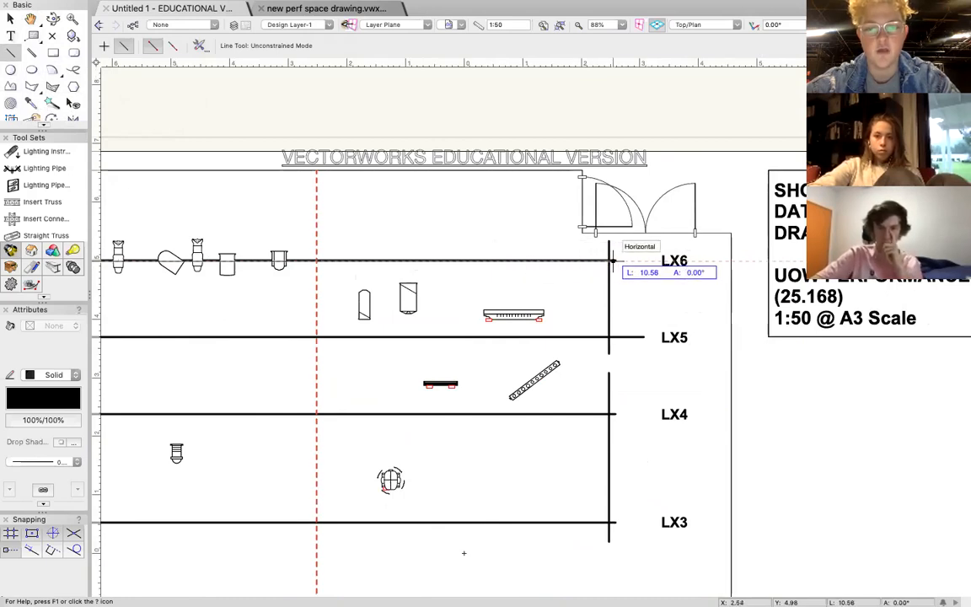
left_click(613, 262)
Keep the pen style of the line over LX6 solid and open its line thickness choices.
scroll(324, 321, "left", 5)
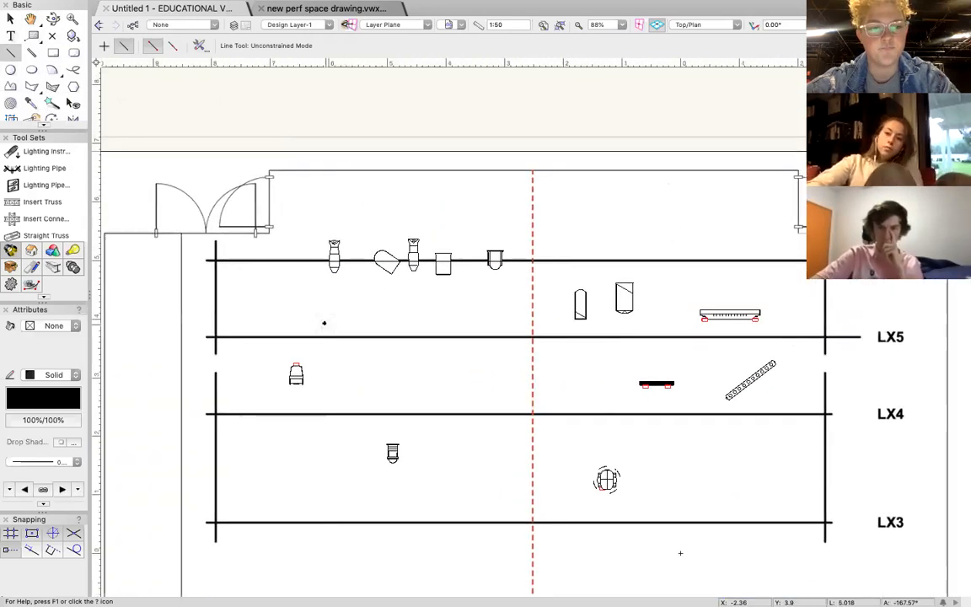
left_click(50, 376)
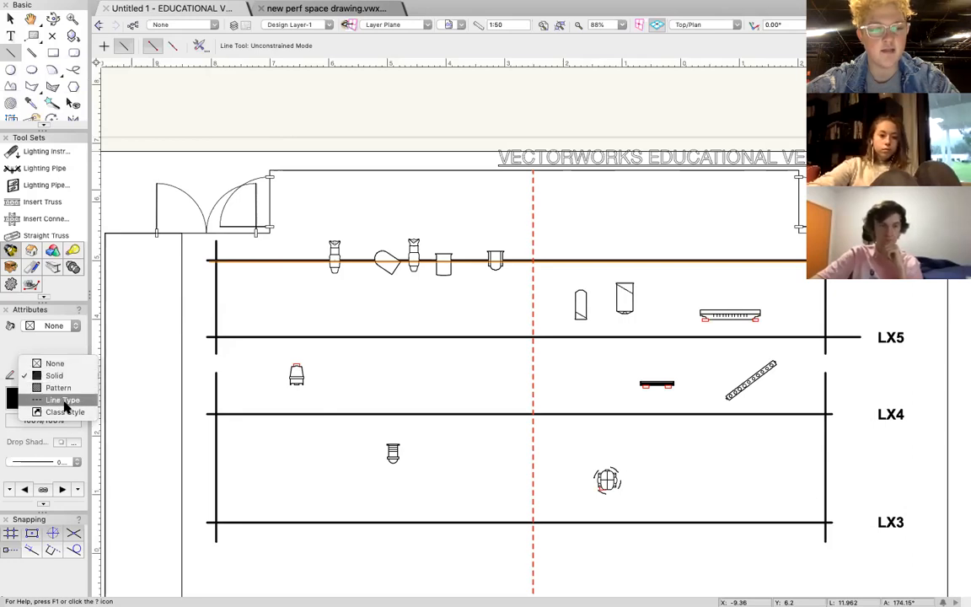
left_click(48, 377)
left_click(48, 464)
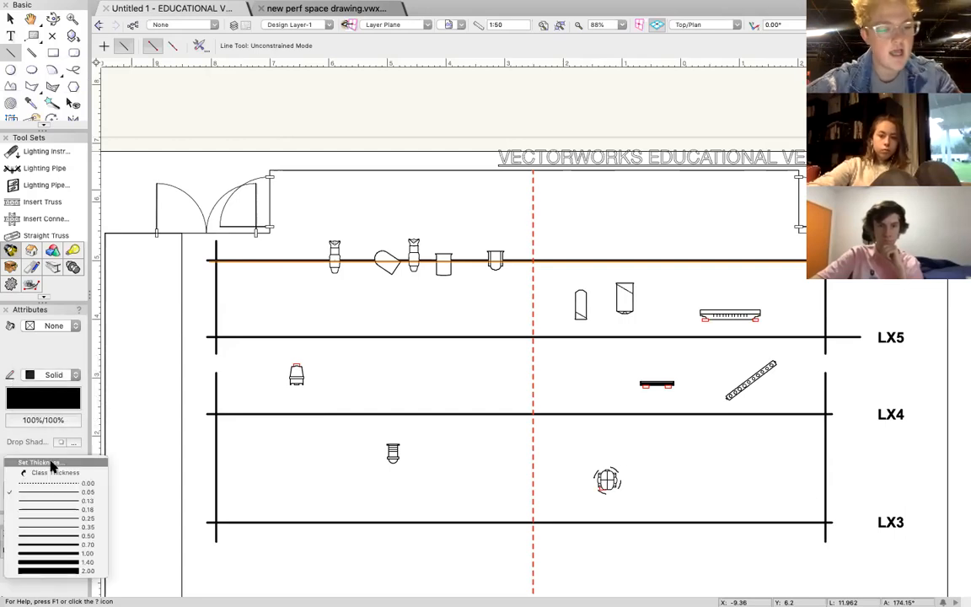
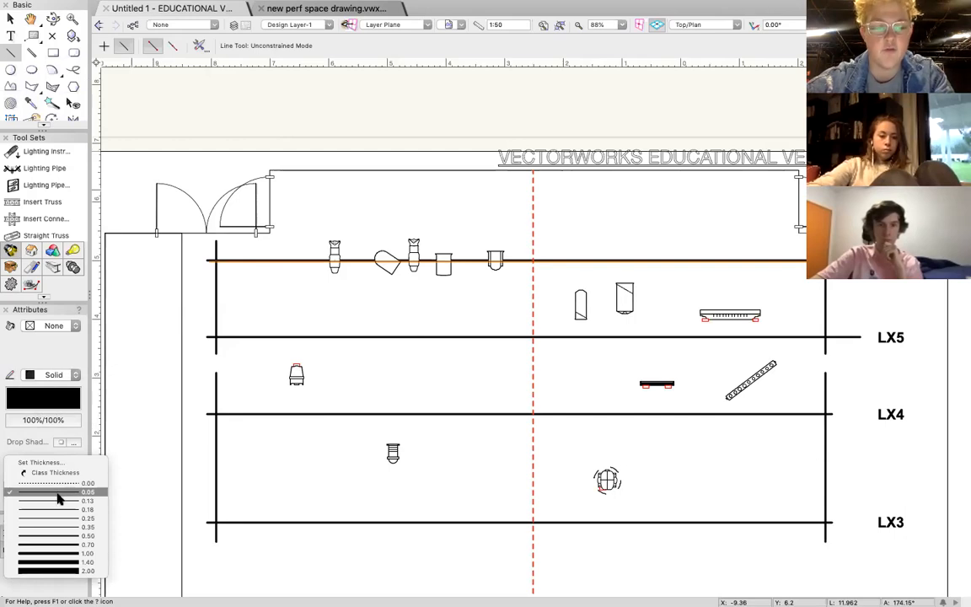
Set the thickness of the line drawn over the LX6 pipe to 0.18.
left_click(63, 509)
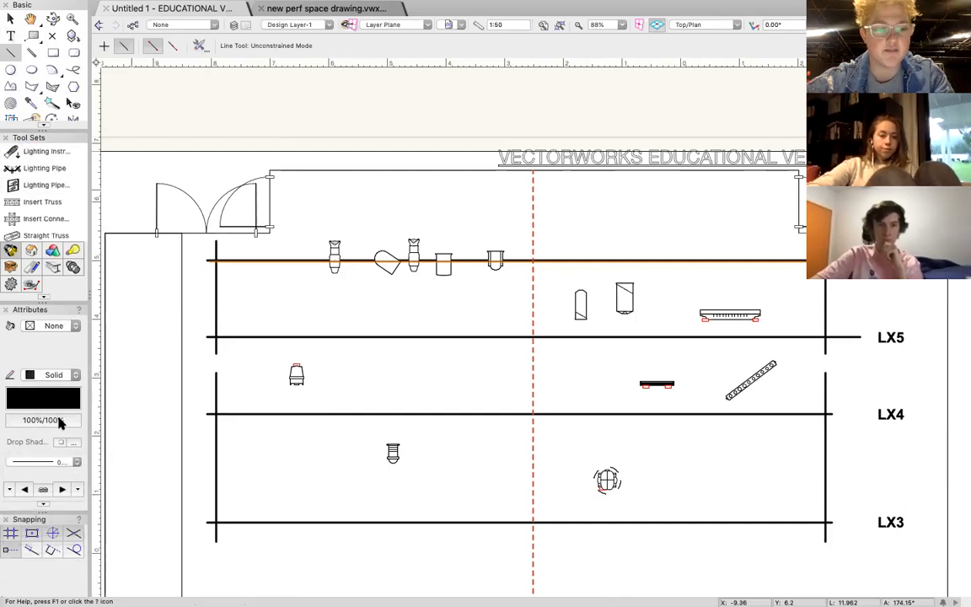
left_click(10, 17)
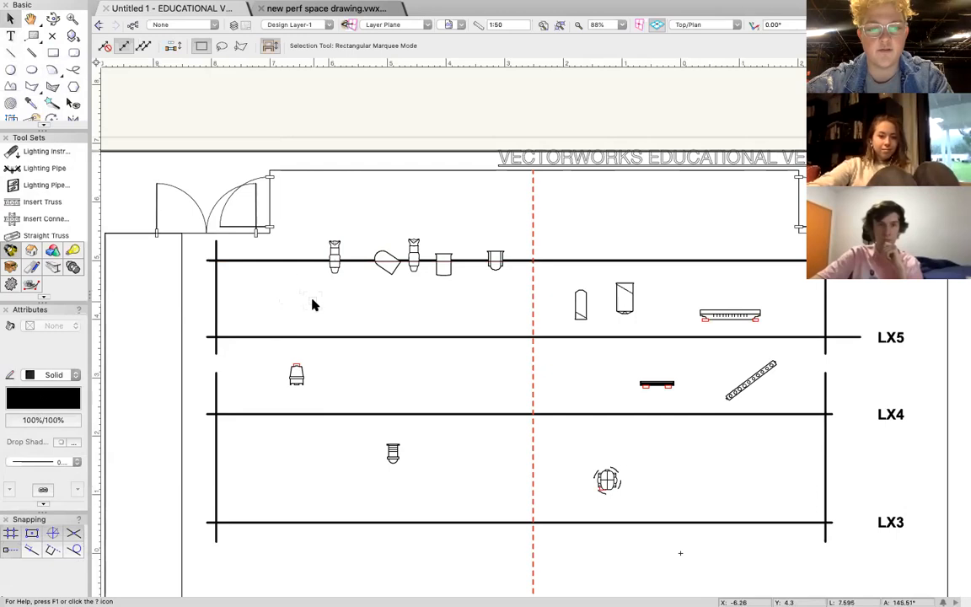
Bring the profile spots, tilted round-ended, rectangular and U-shaped instruments on LX6 in front of the pipe line.
scroll(357, 261, "up", 1)
scroll(370, 261, "up", 2)
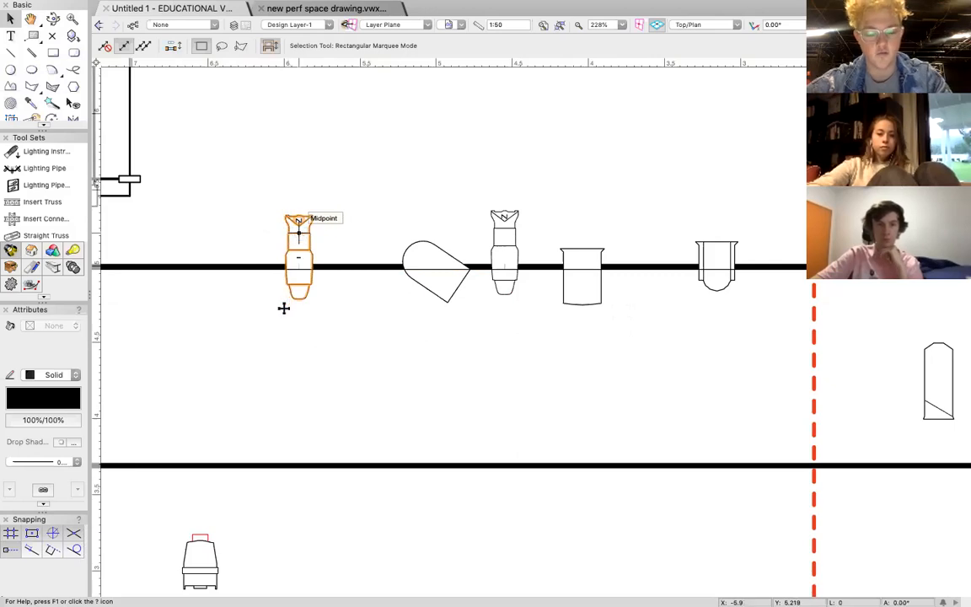
left_click(299, 233)
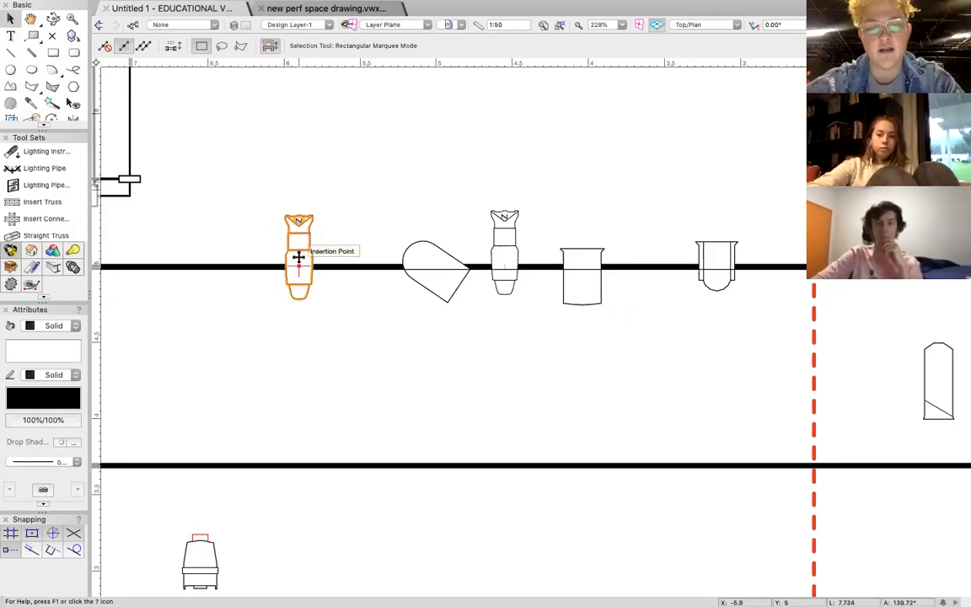
left_click(429, 259)
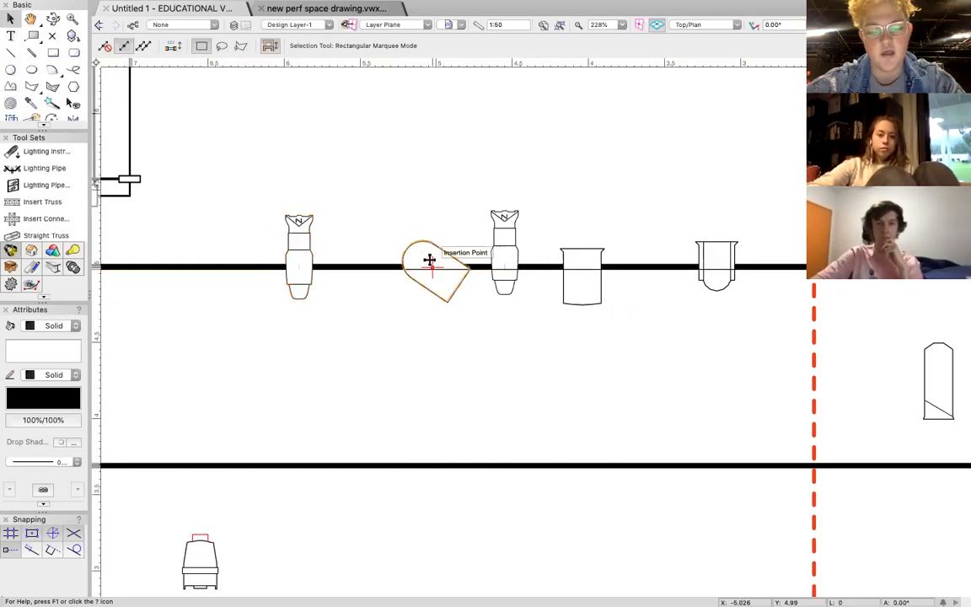
left_click(518, 263)
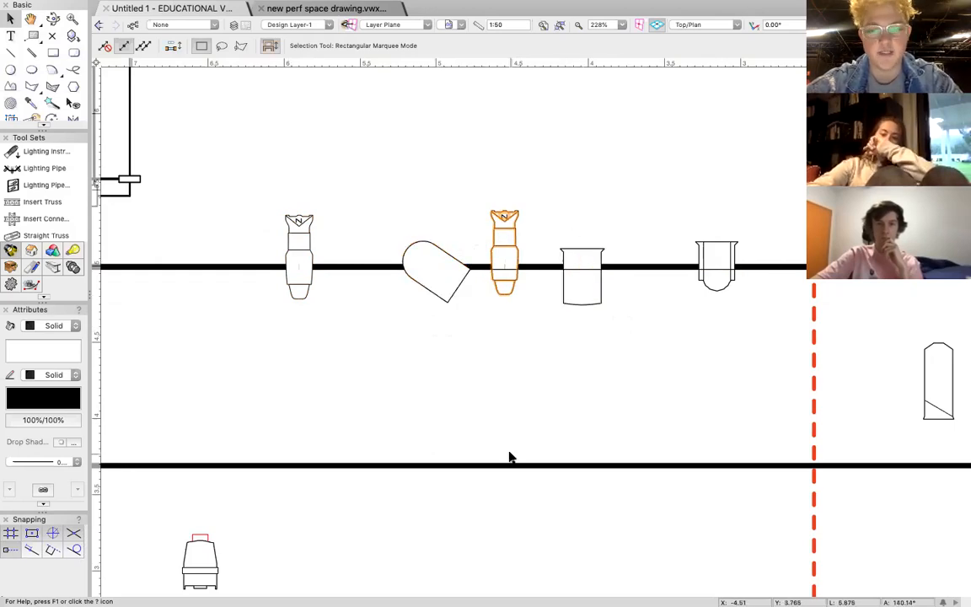
scroll(509, 457, "right", 3)
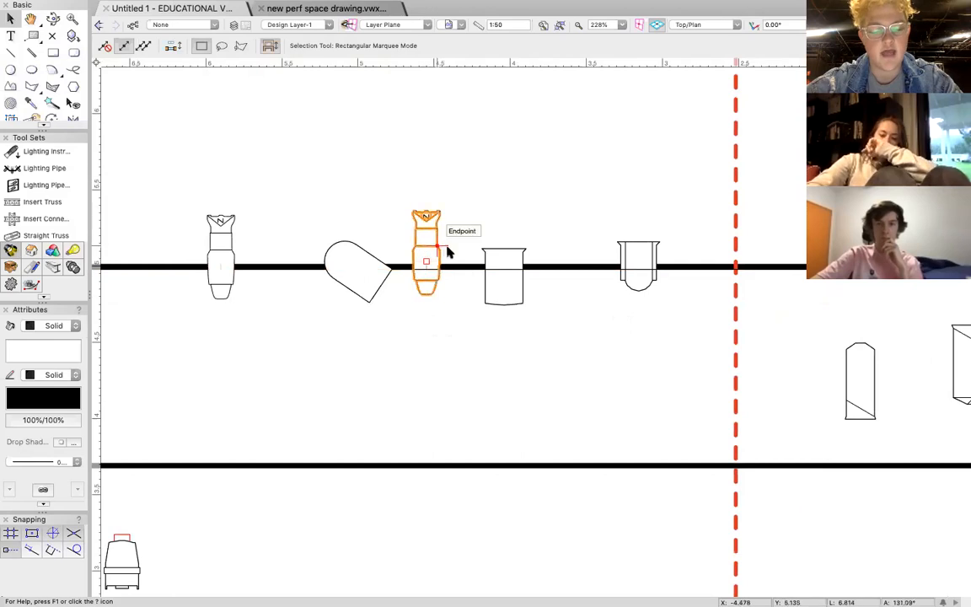
left_click(502, 261, "shift")
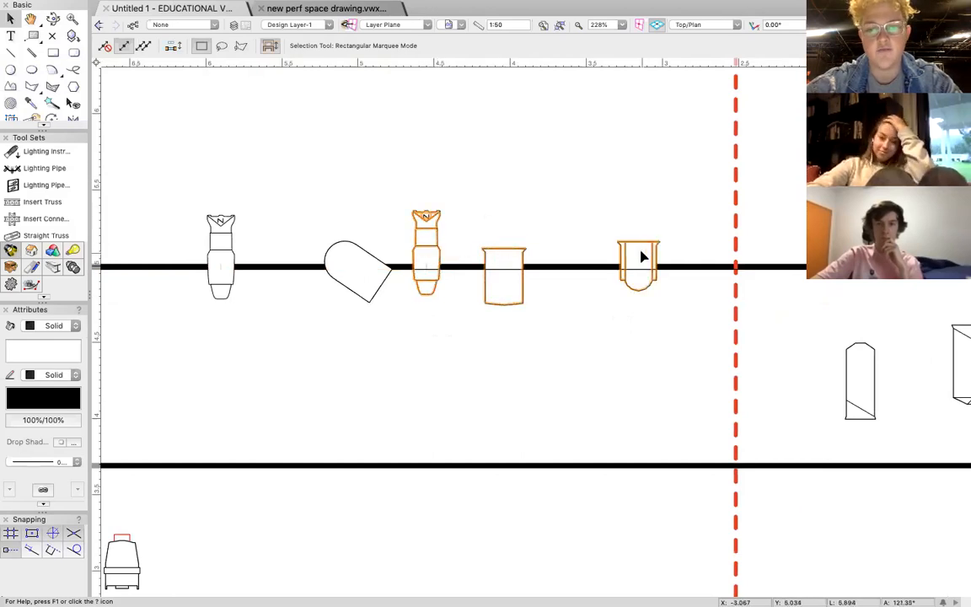
scroll(539, 384, "down", 2)
scroll(539, 383, "left", 1)
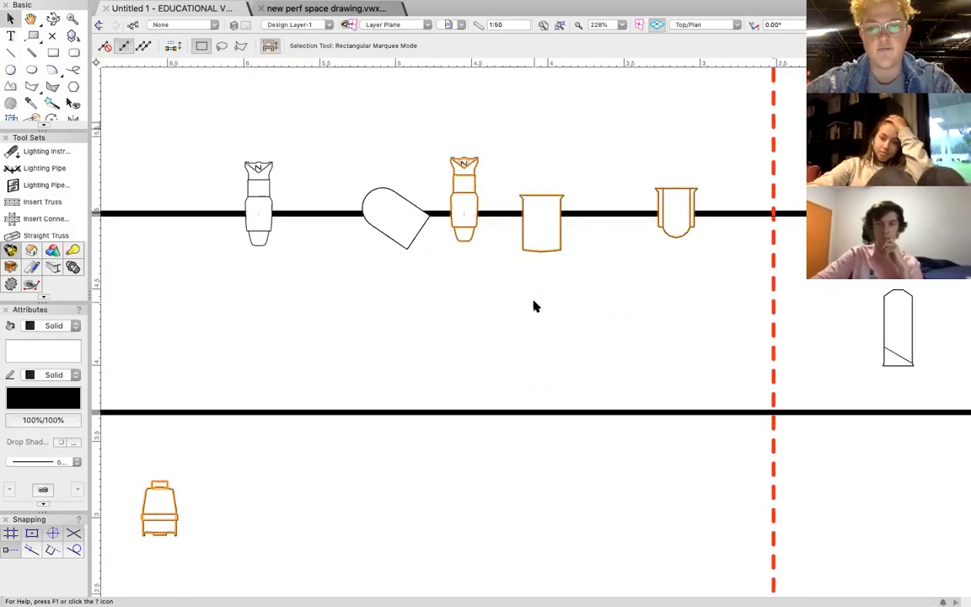
left_click(497, 297)
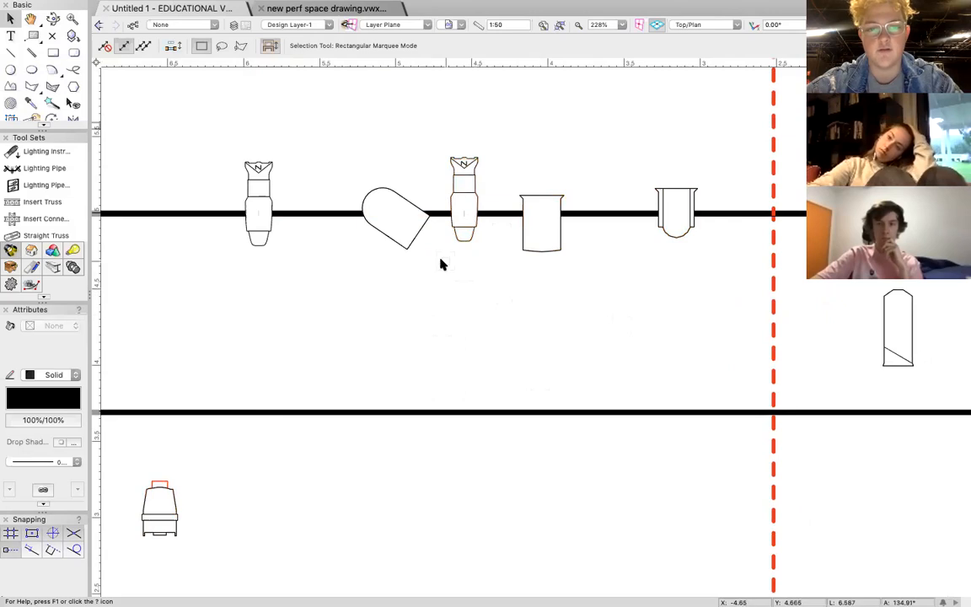
Shift the leftmost profile spot slightly along LX6 and move the second profile spot to the left of it on the pipe.
scroll(425, 267, "down", 3)
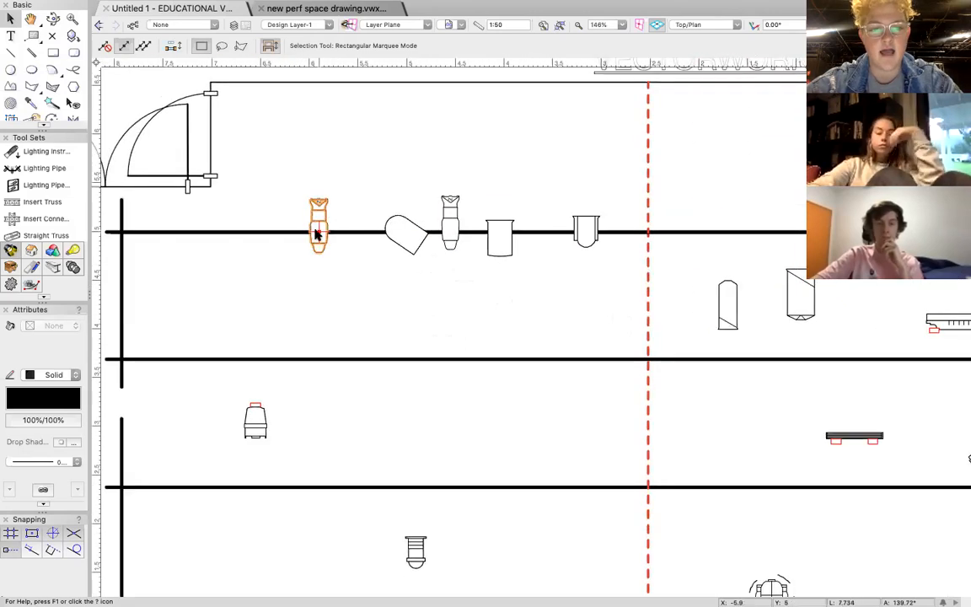
mouse_move(318, 245)
left_mouse_down()
mouse_move(331, 322)
mouse_move(310, 232)
mouse_move(304, 253)
mouse_move(303, 237)
mouse_move(351, 352)
mouse_move(399, 349)
mouse_move(403, 360)
mouse_move(324, 236)
mouse_move(261, 229)
mouse_move(329, 229)
left_mouse_up()
left_click(450, 227, "shift")
left_click_drag(450, 228, 251, 234)
left_click(287, 195)
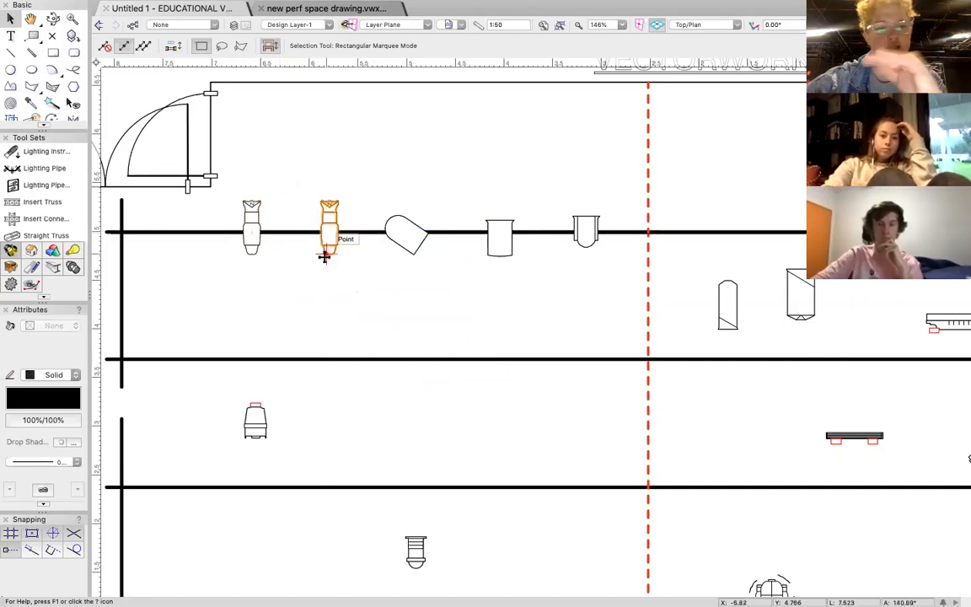
Draw vertical lines over the two left-hand side pipes, one crossing LX6 and LX5, the other crossing LX4 and LX3.
scroll(446, 364, "down", 5)
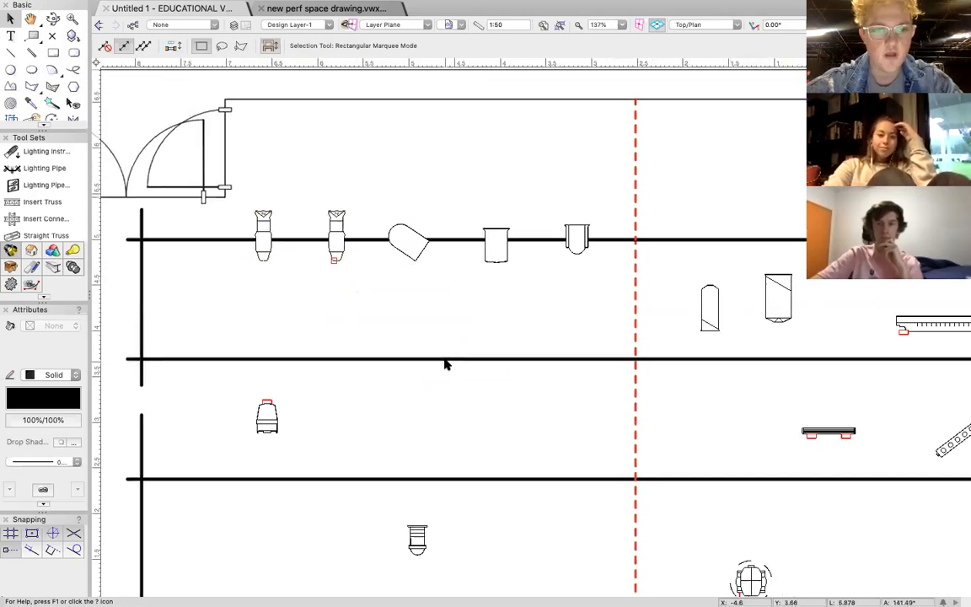
scroll(446, 364, "down", 2)
scroll(446, 364, "right", 2)
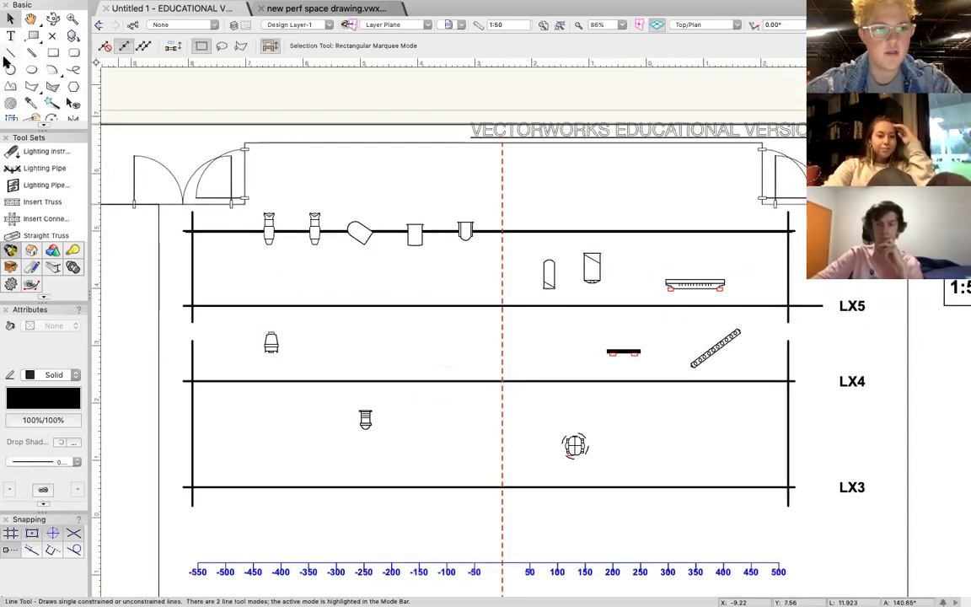
left_click(10, 52)
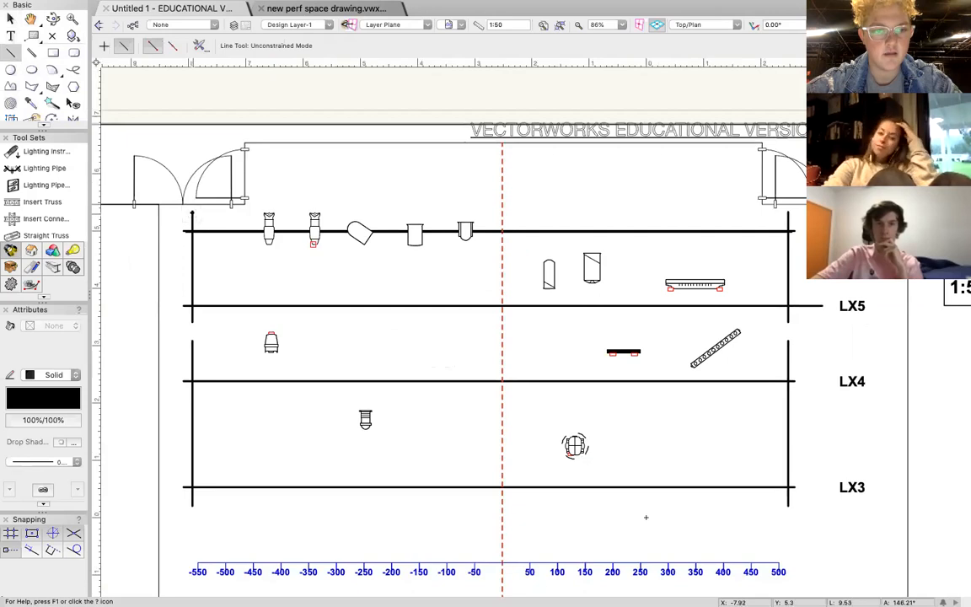
left_click(192, 211)
left_click(192, 320)
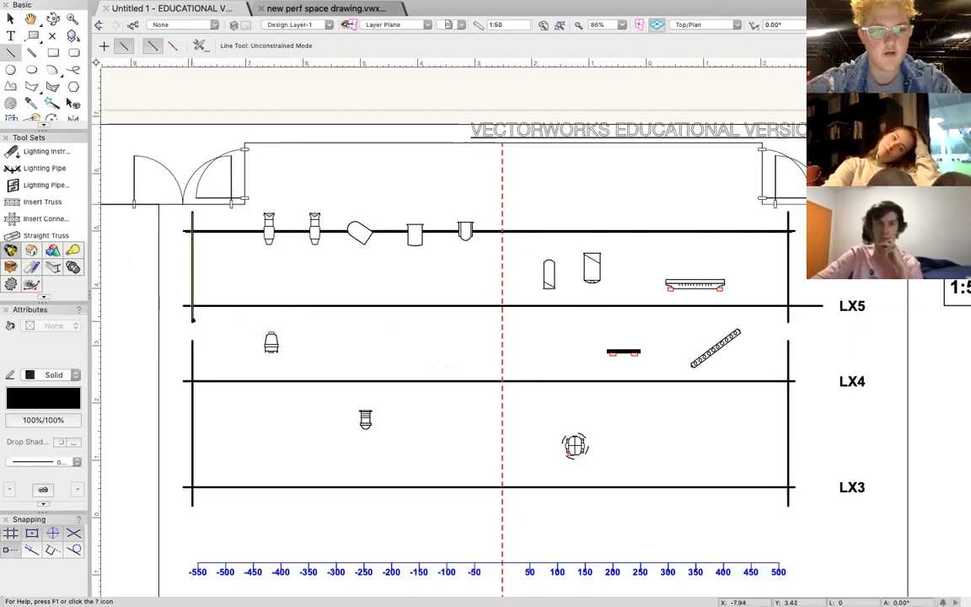
left_click(192, 341)
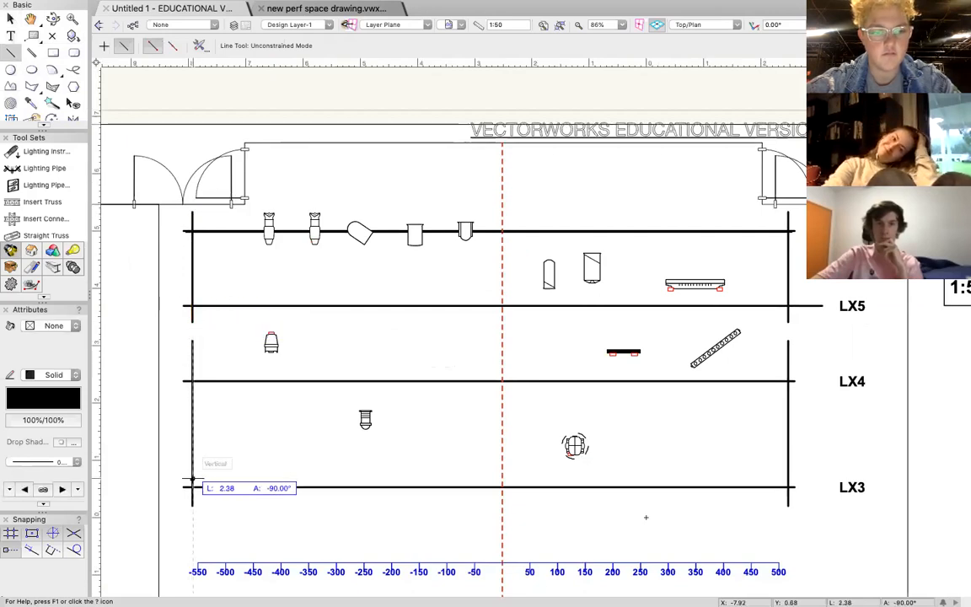
left_click(192, 505)
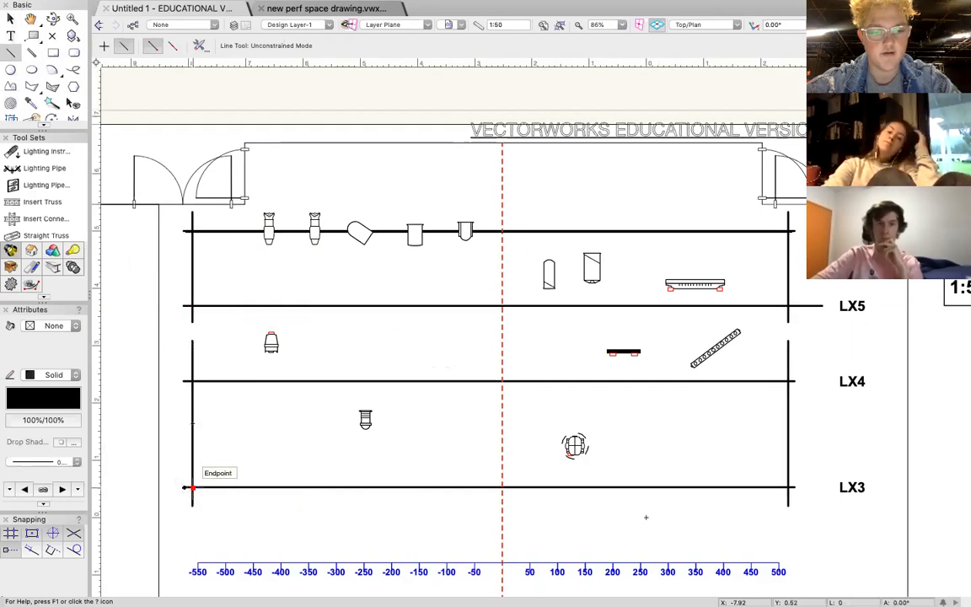
Draw a line about 10.44 m long over LX3 and a vertical line over the right-hand side pipe crossing LX3 and LX4.
left_click(788, 489)
left_click(788, 505)
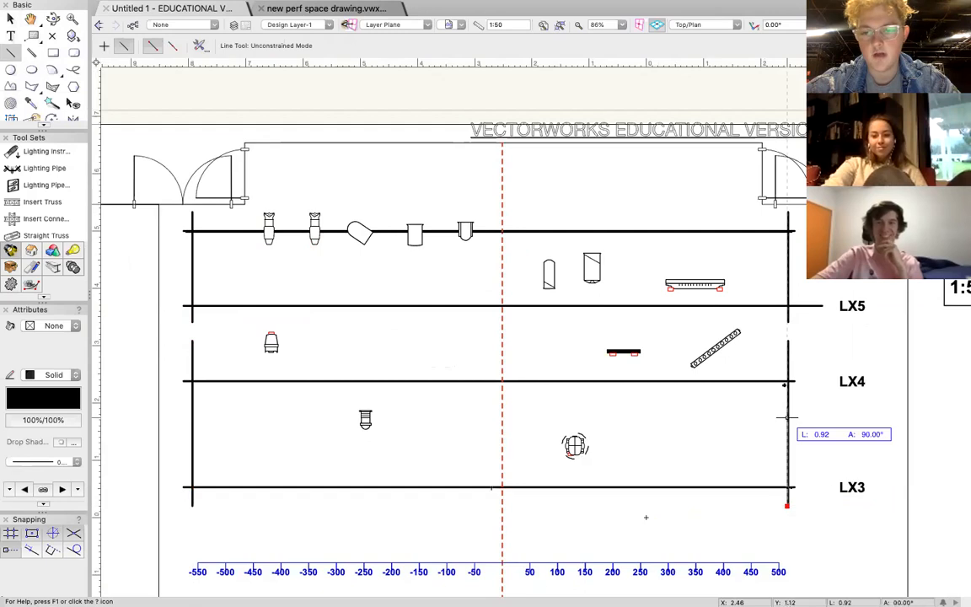
left_click(785, 342)
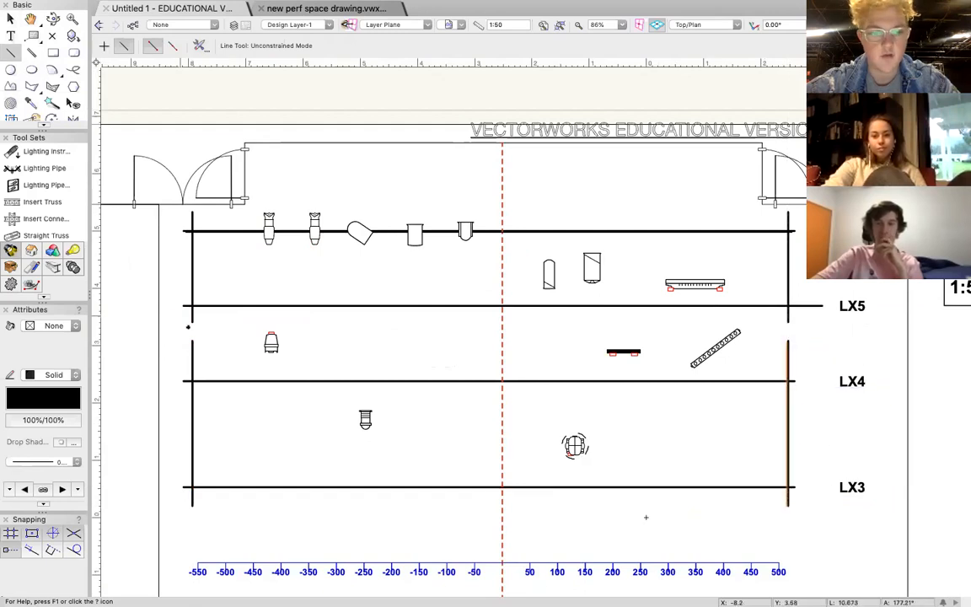
Draw a line about 10.4 m long over LX4 and a 1.92 m vertical line over the right-hand side pipe crossing LX6 and LX5.
left_click(189, 381)
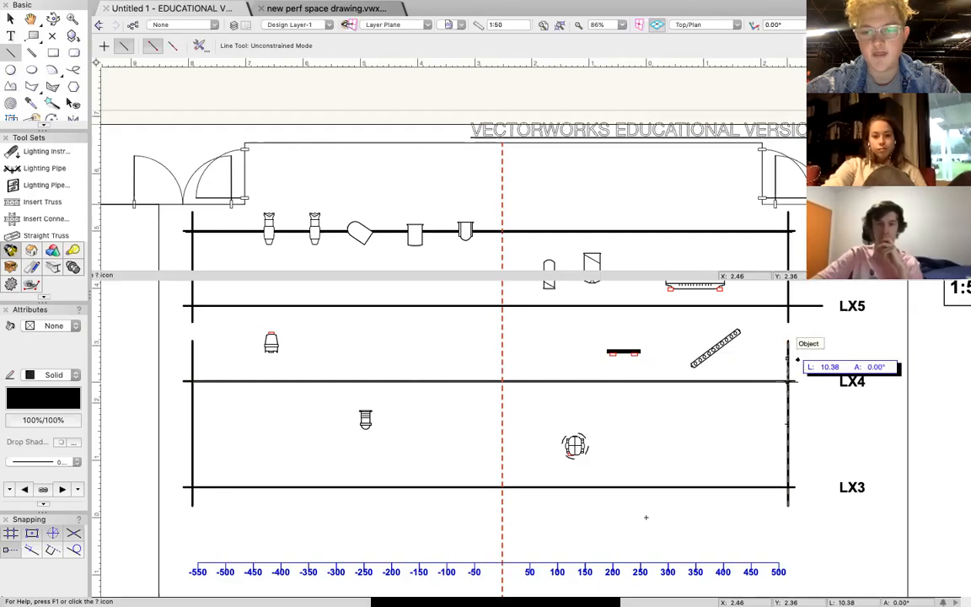
left_click(791, 381)
scroll(644, 516, "up", 3)
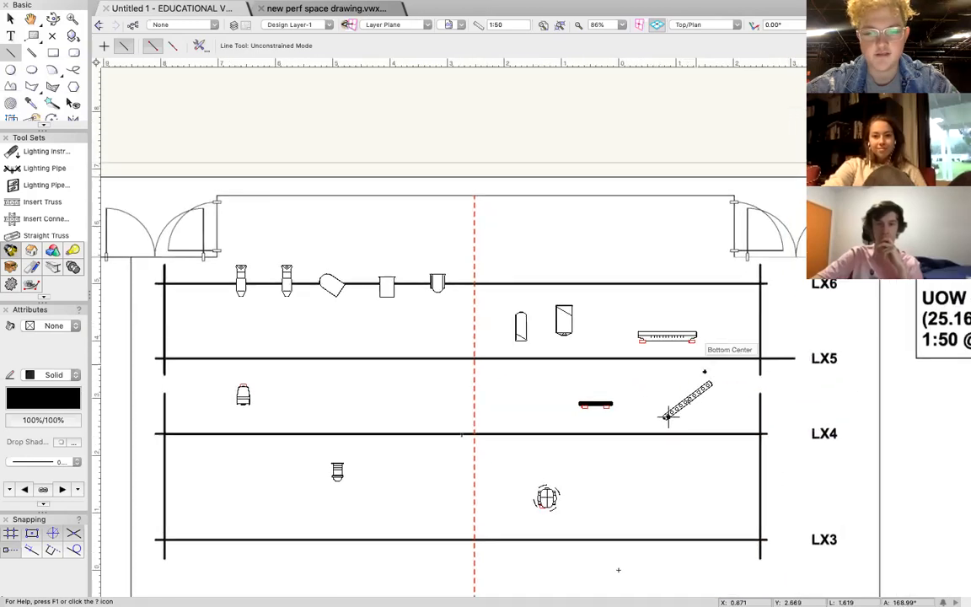
left_click(758, 375)
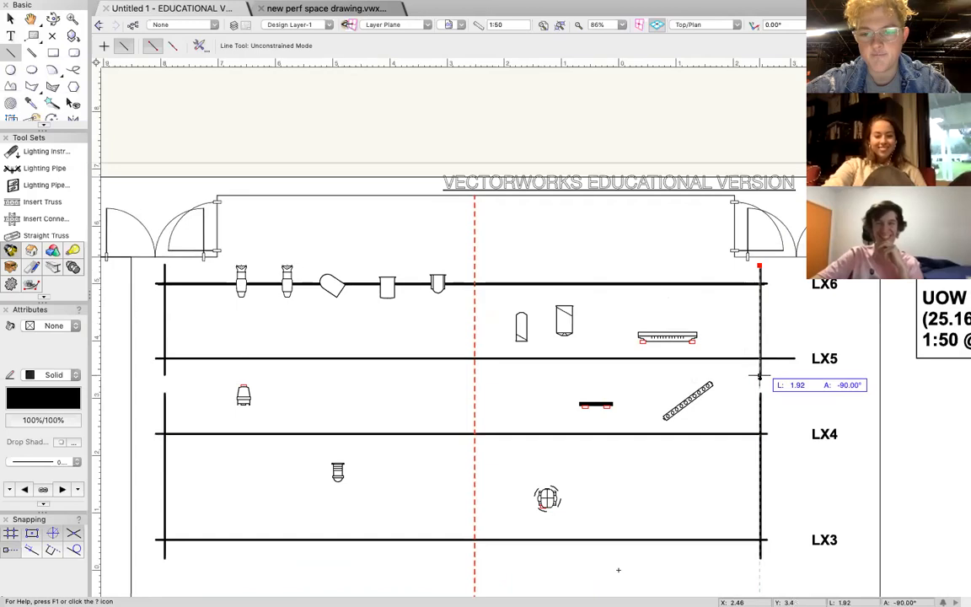
Draw a horizontal line about 11 m long over the LX5 pipe, from its right end to its left end.
left_click(762, 285)
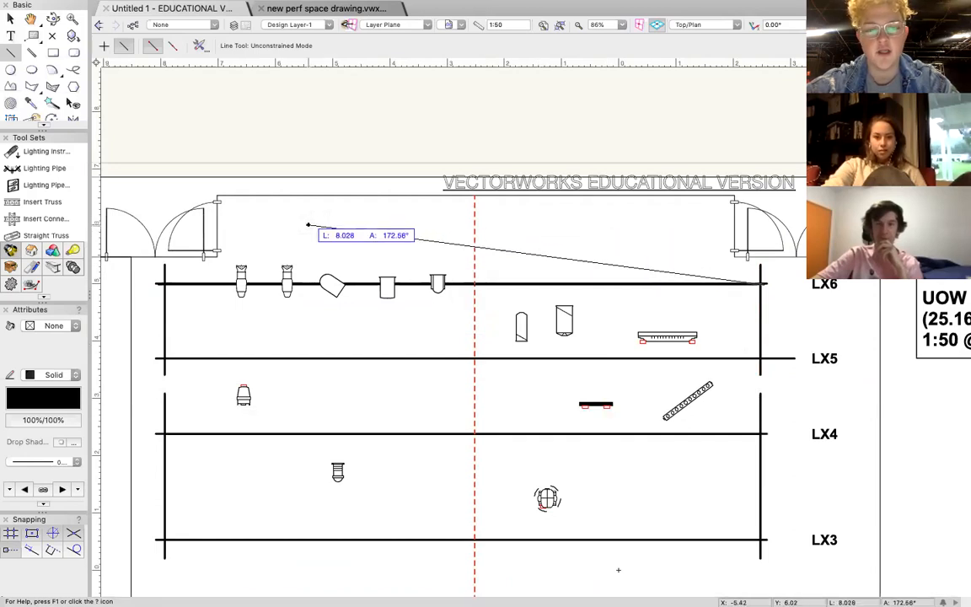
key("Escape")
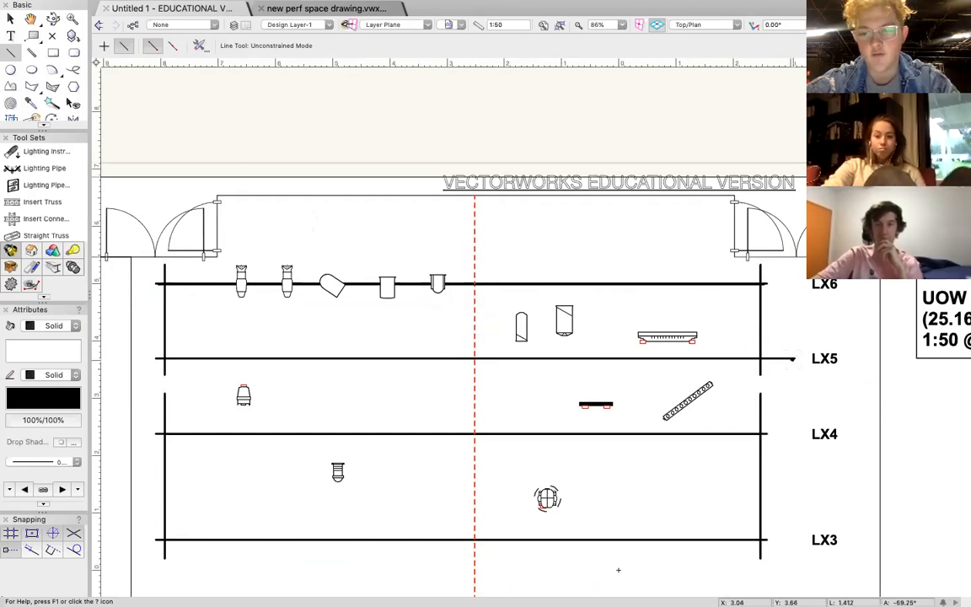
left_click(792, 358)
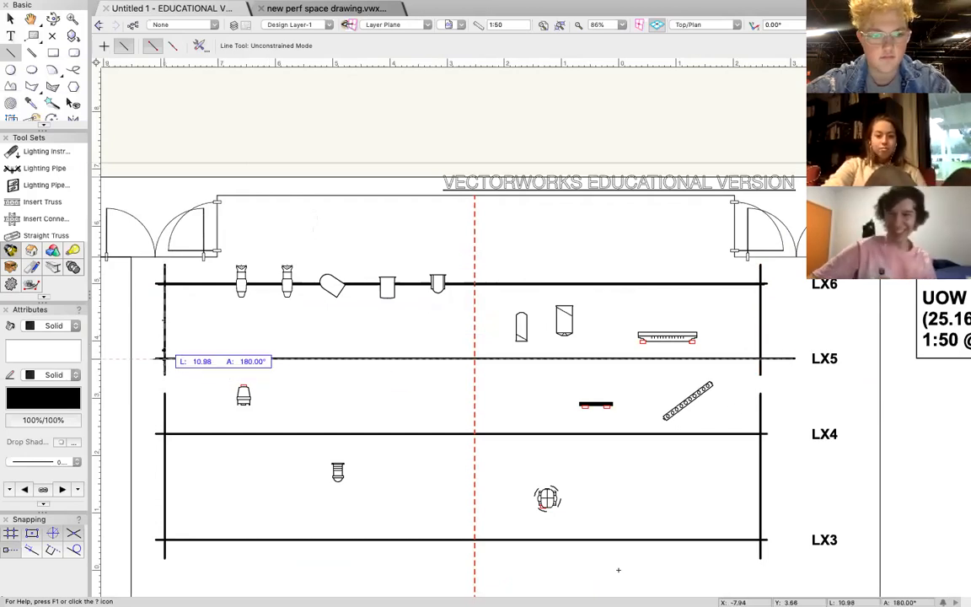
left_click(158, 359)
left_click(10, 19)
left_click(472, 340)
Draw horizontal lines over the full length of the LX2 and LX1 pipes.
scroll(472, 339, "down", 3)
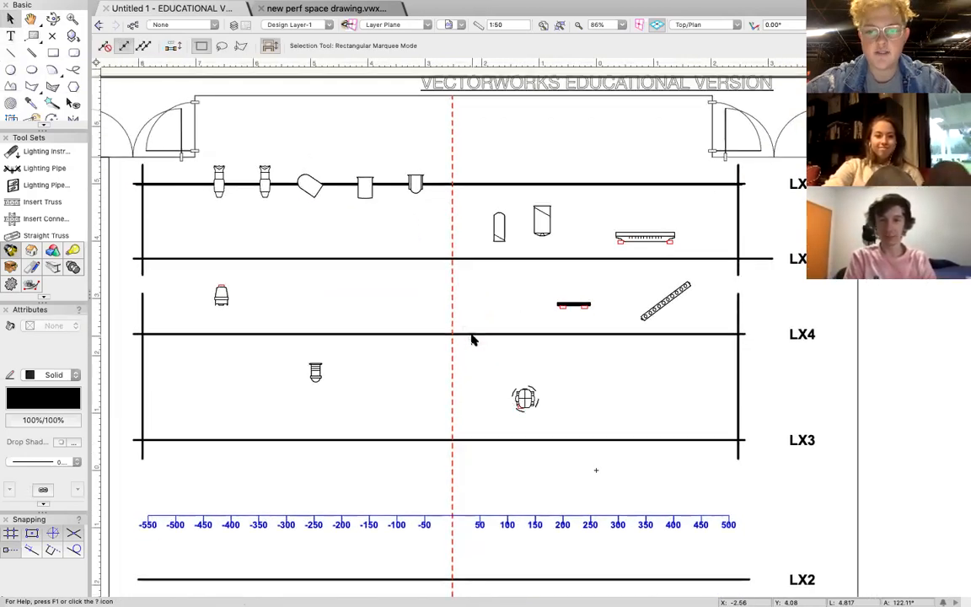
scroll(472, 339, "down", 5)
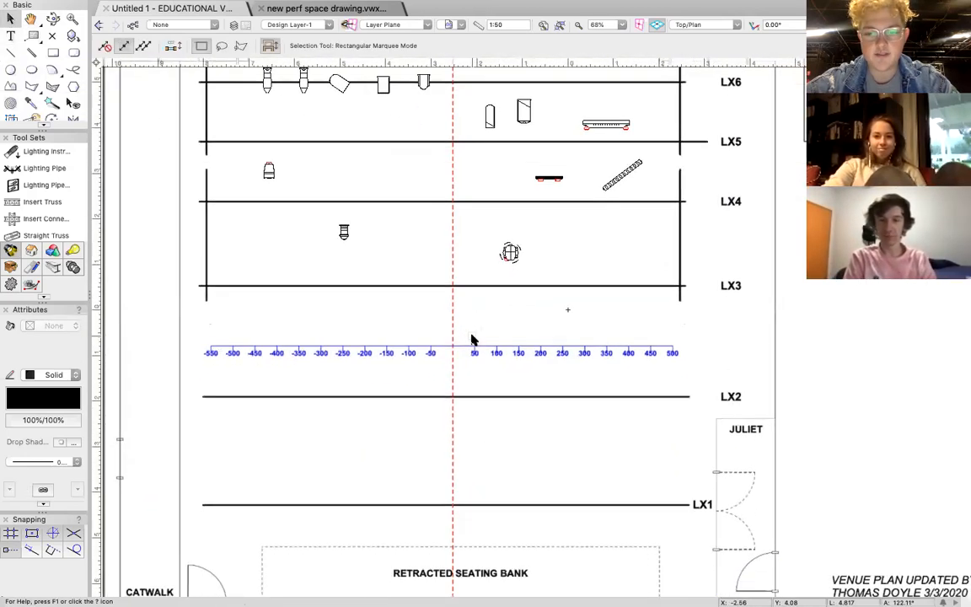
left_click(10, 53)
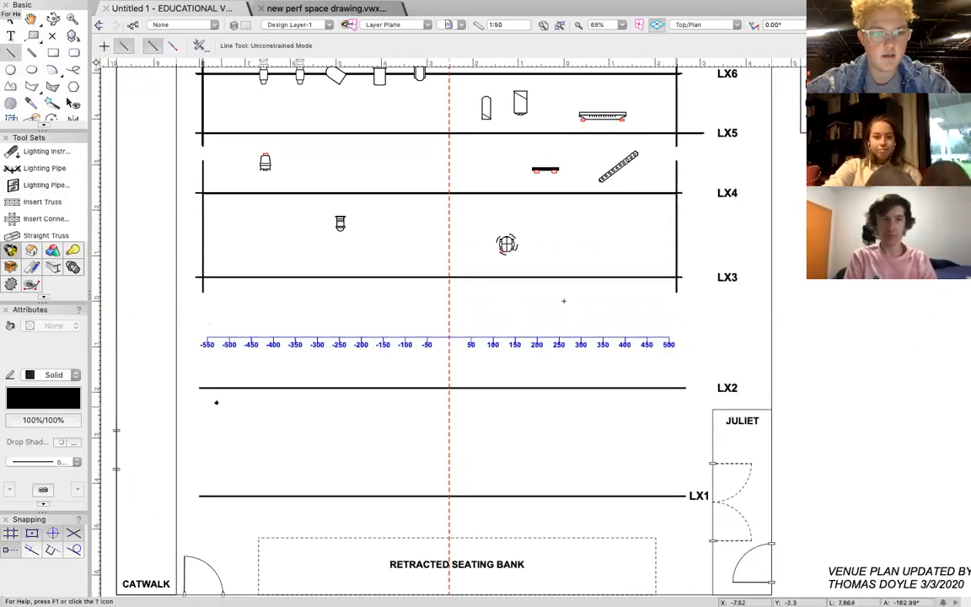
left_click(199, 387)
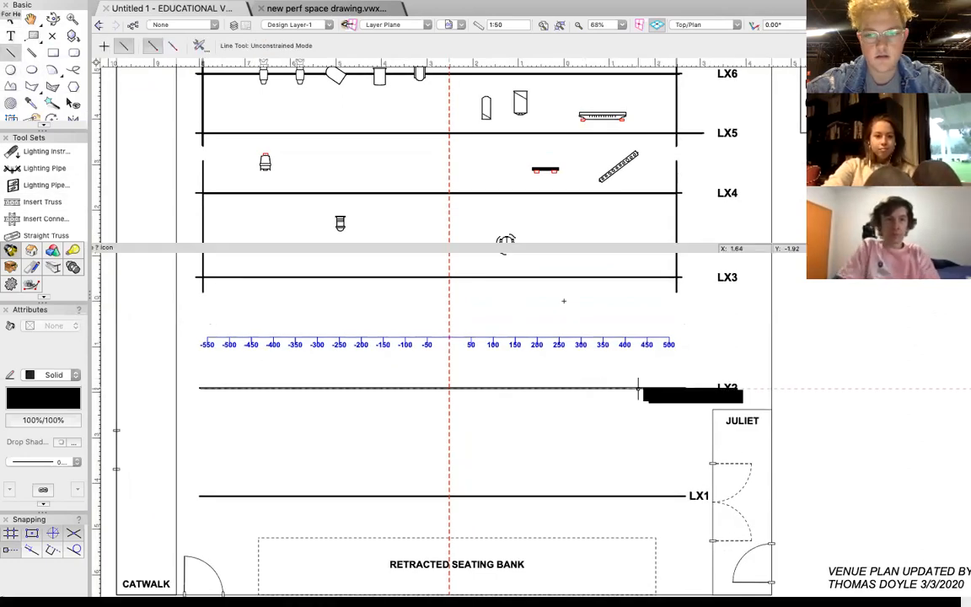
left_click(683, 387)
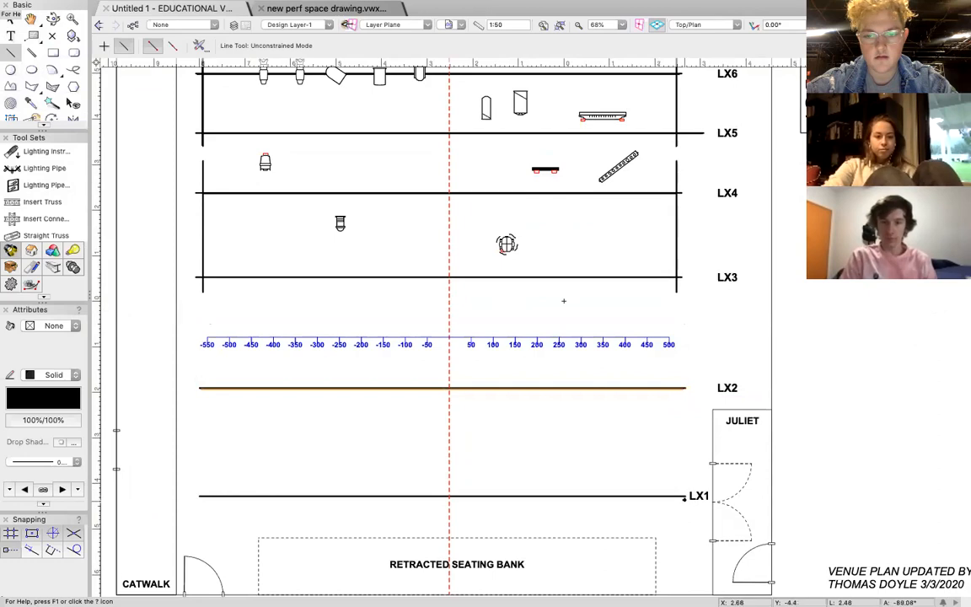
left_click(683, 496)
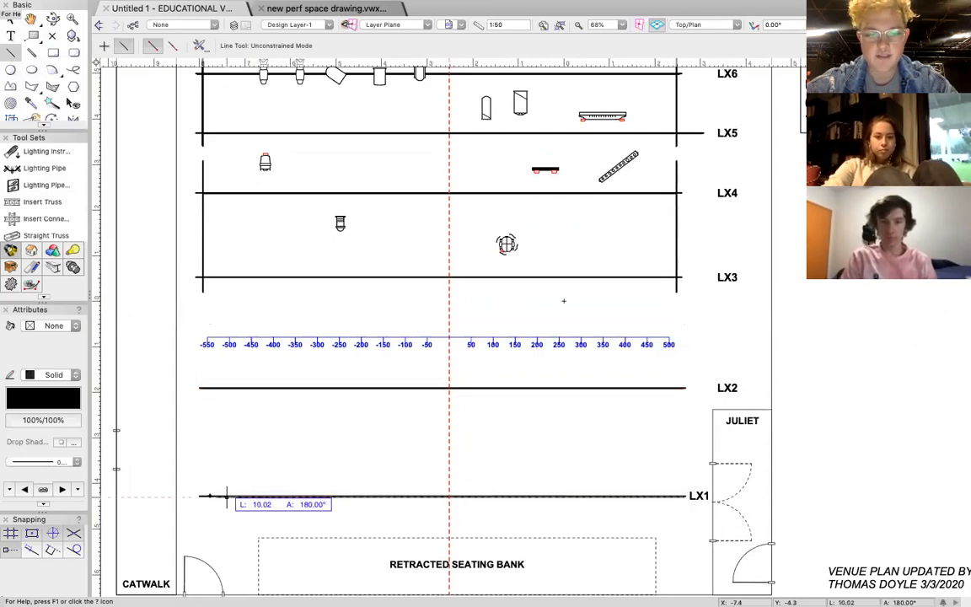
left_click(200, 495)
left_click(11, 19)
left_click(646, 455)
scroll(682, 458, "right", 1)
scroll(681, 458, "up", 1)
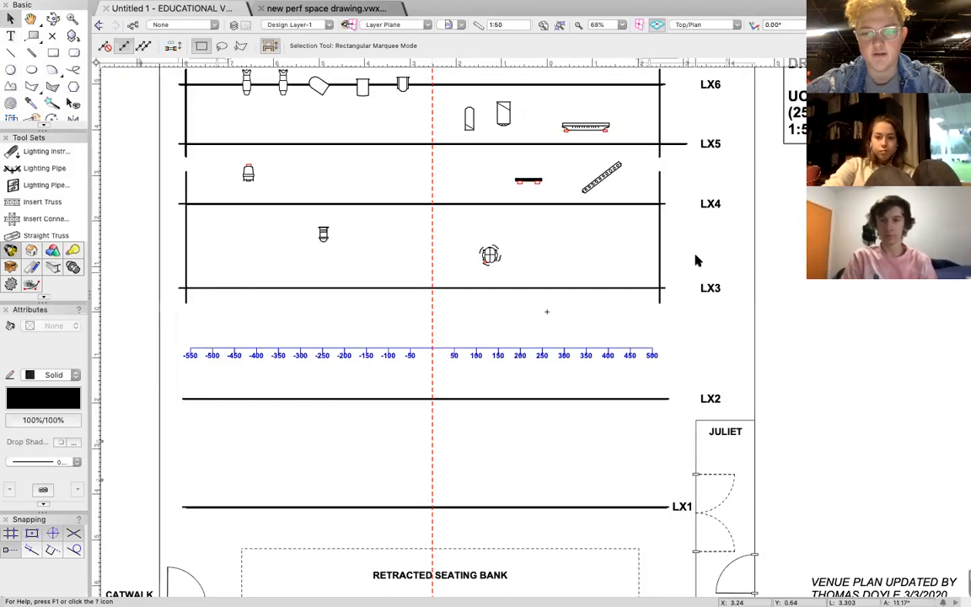
scroll(608, 255, "down", 5)
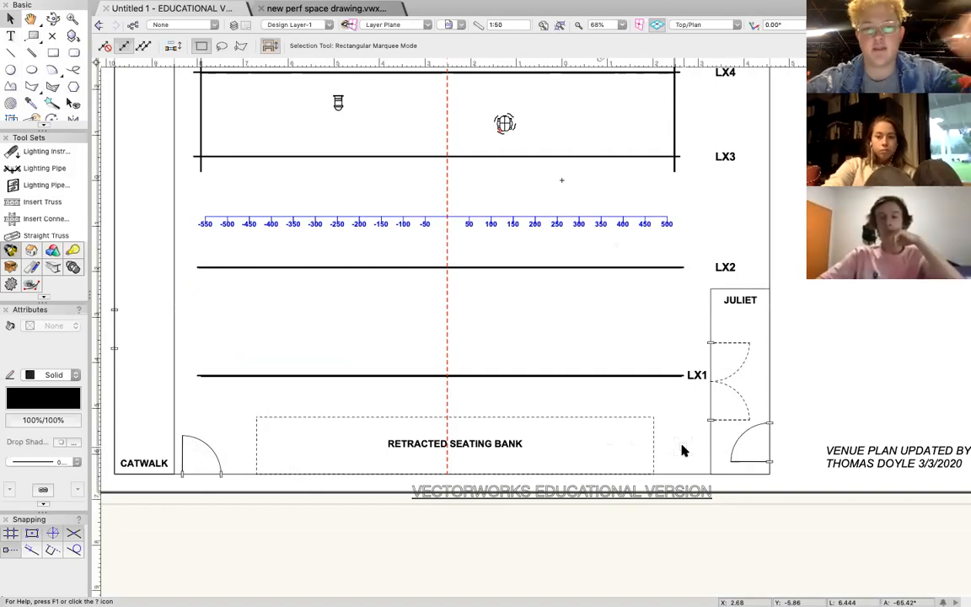
scroll(553, 335, "up", 3)
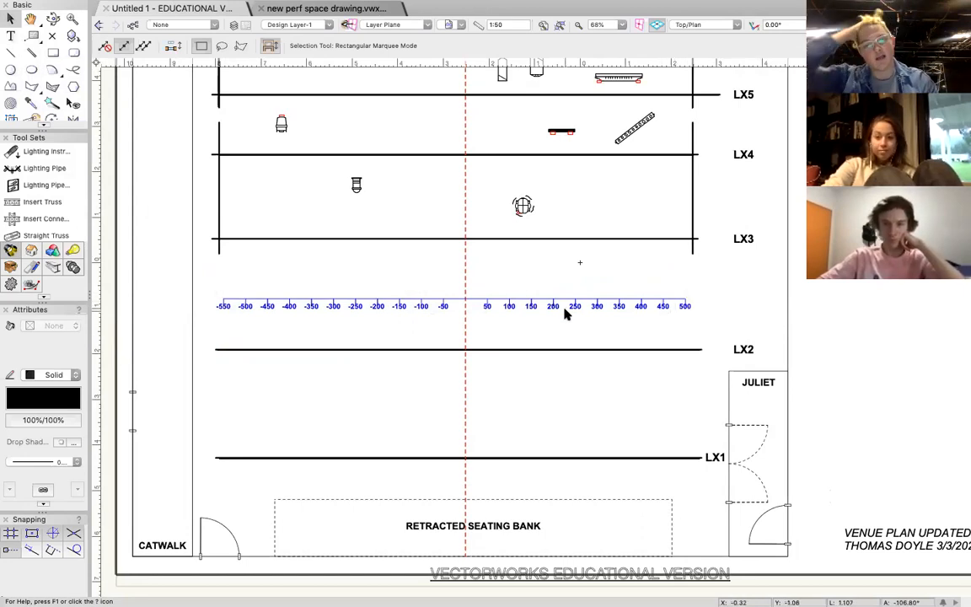
Search the symbol library for "rama" and choose the Selecon Rama 6in Fresnel as the lighting instrument to insert.
left_click(49, 152)
left_click(250, 47)
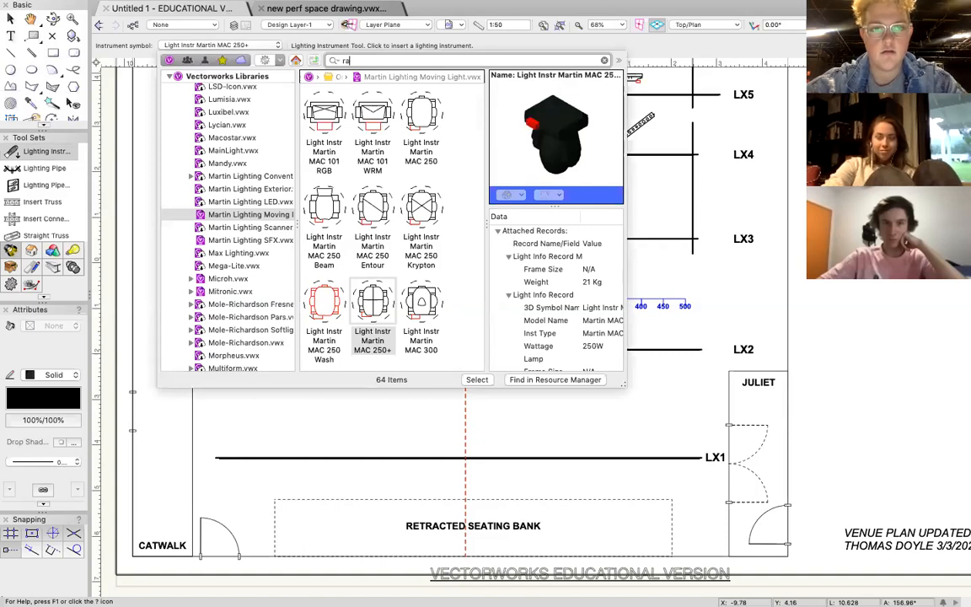
type("rama")
key("Return")
double_click(324, 121)
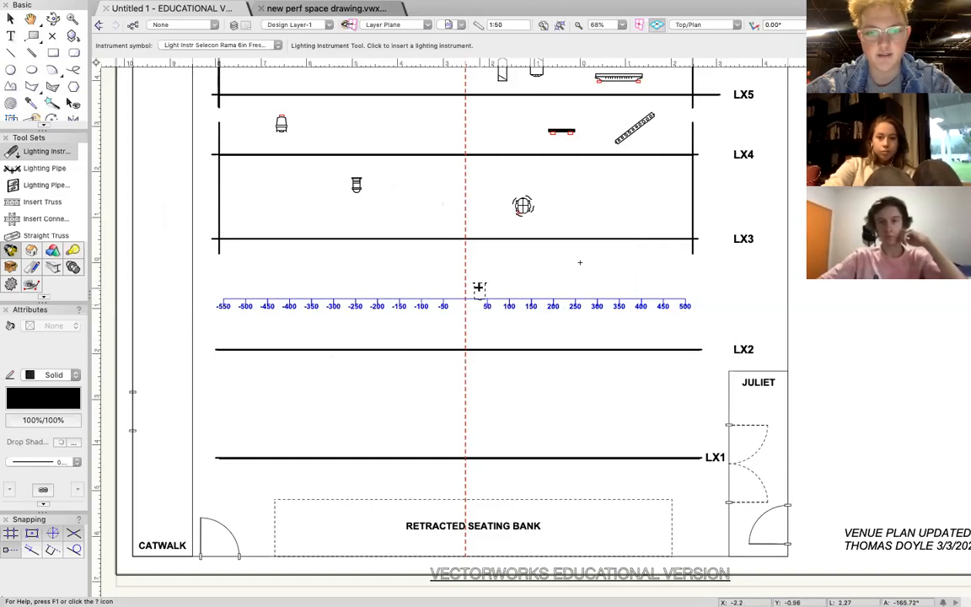
scroll(479, 289, "up", 3)
scroll(479, 288, "down", 5)
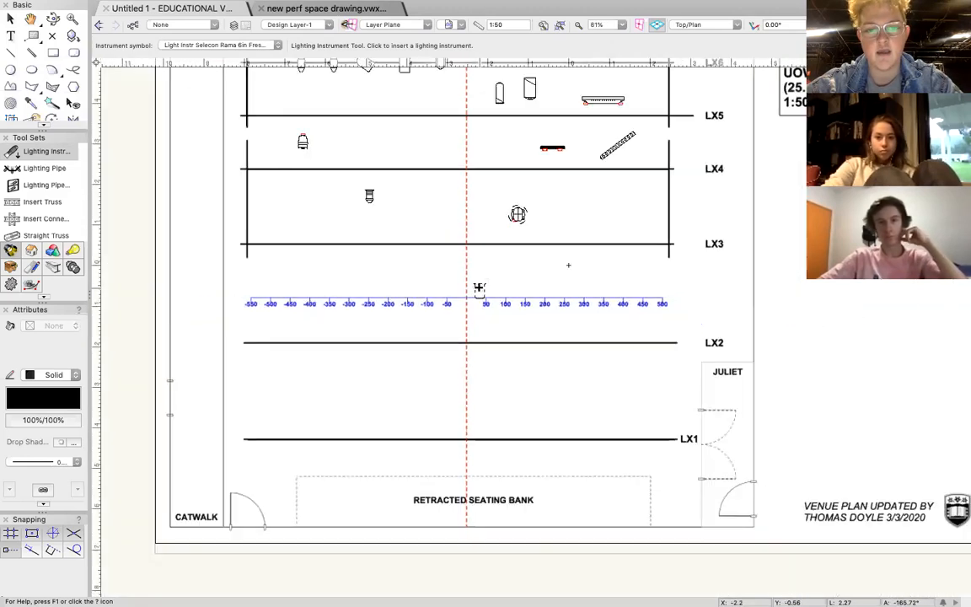
scroll(512, 226, "up", 2)
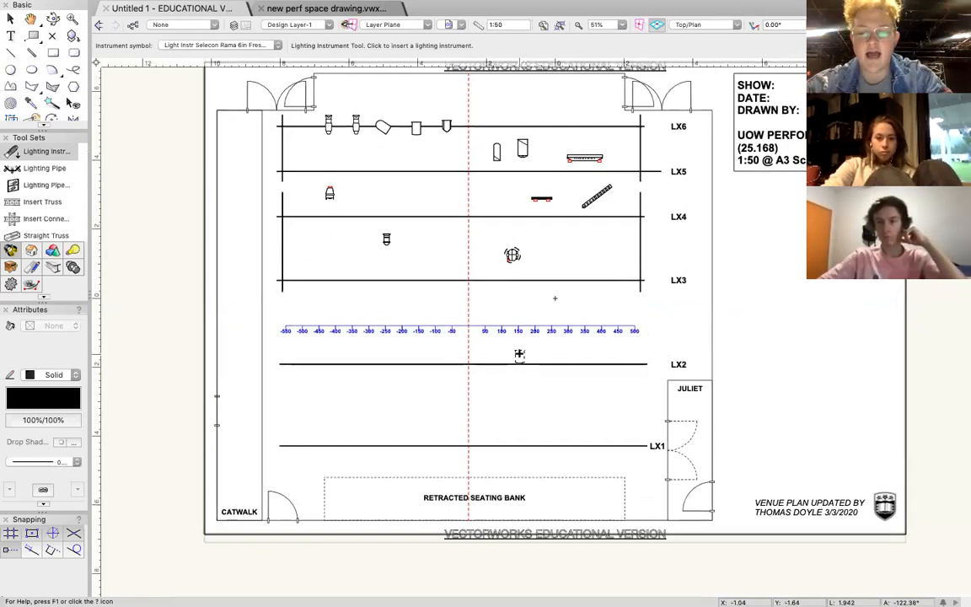
Draw a rectangle about 8.74 m by 5.8 m from the retracted seating bank's lower-left corner to just above the blue scale.
left_click(10, 54)
left_click(52, 53)
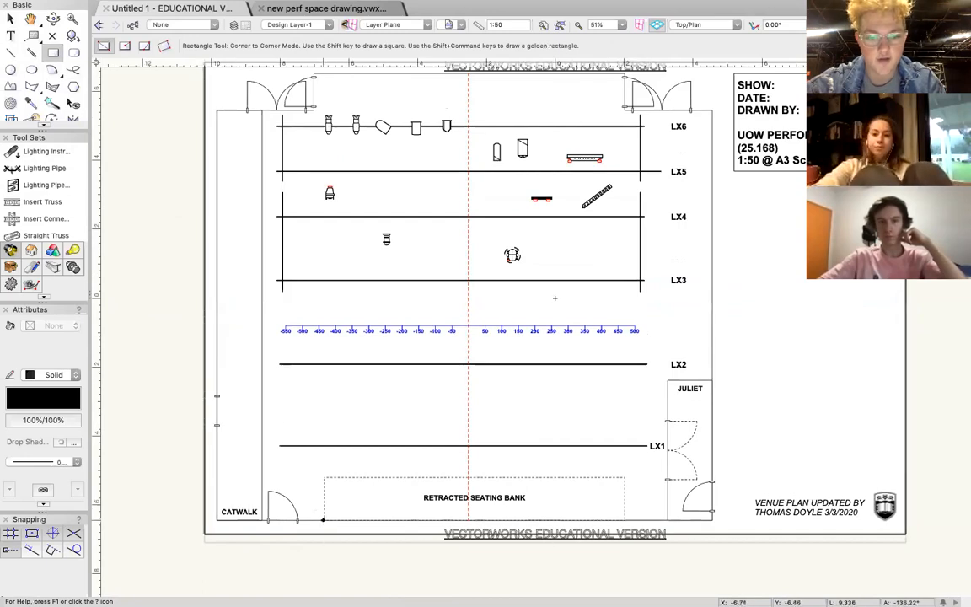
left_click(324, 520)
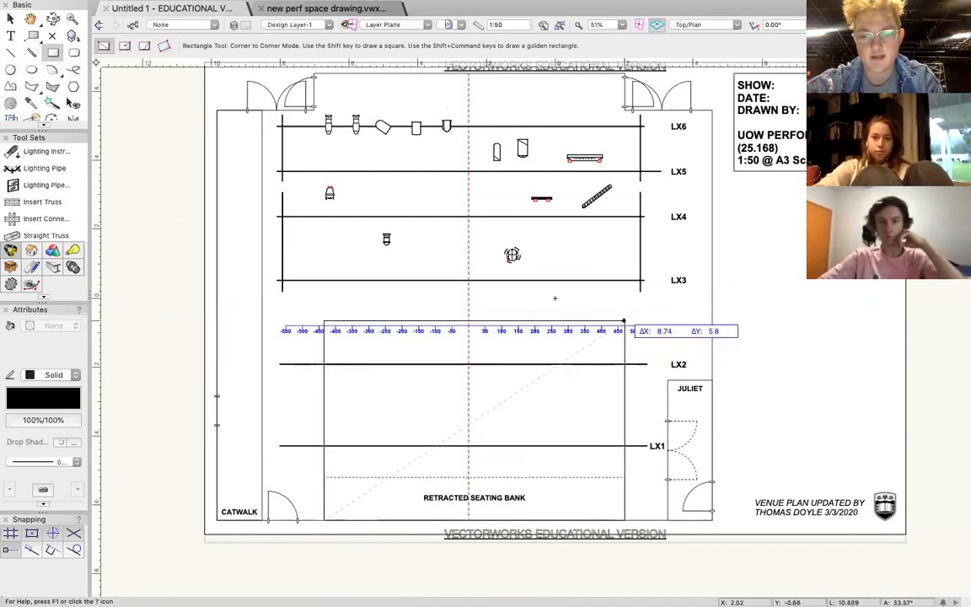
left_click(623, 321)
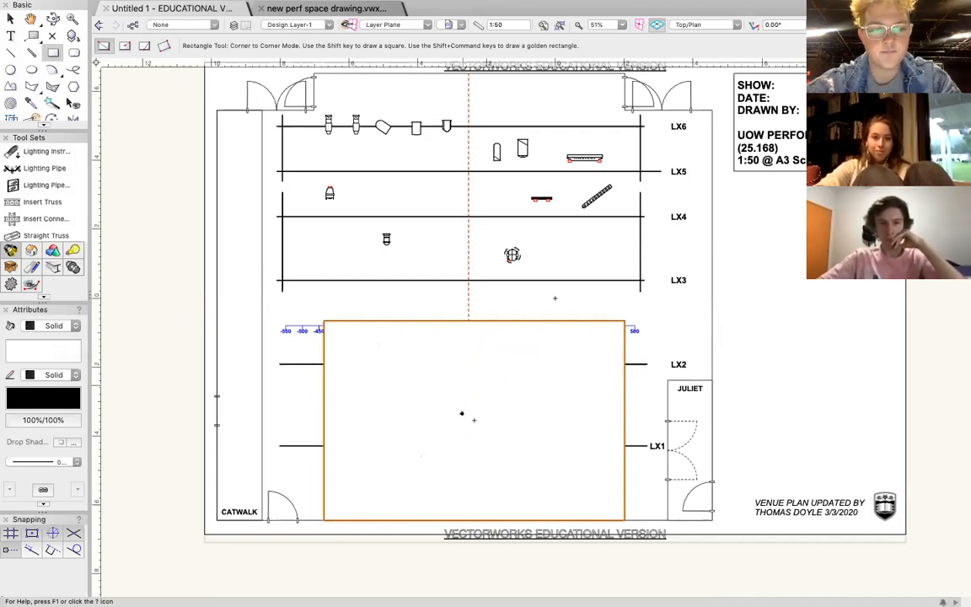
Give the seating rectangle no fill, a thicker outline and a dashed line type.
left_click(51, 327)
left_click(55, 315)
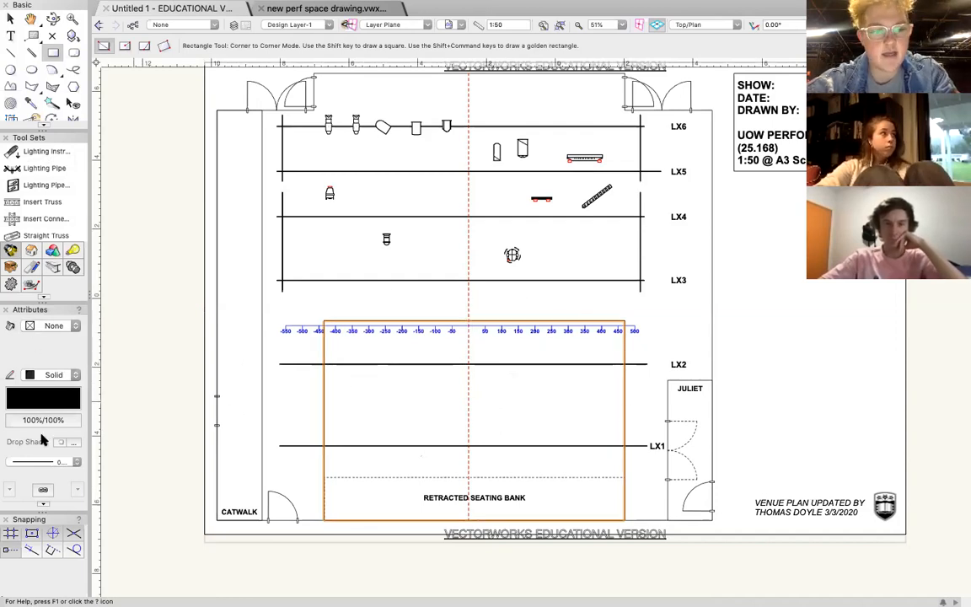
left_click(61, 463)
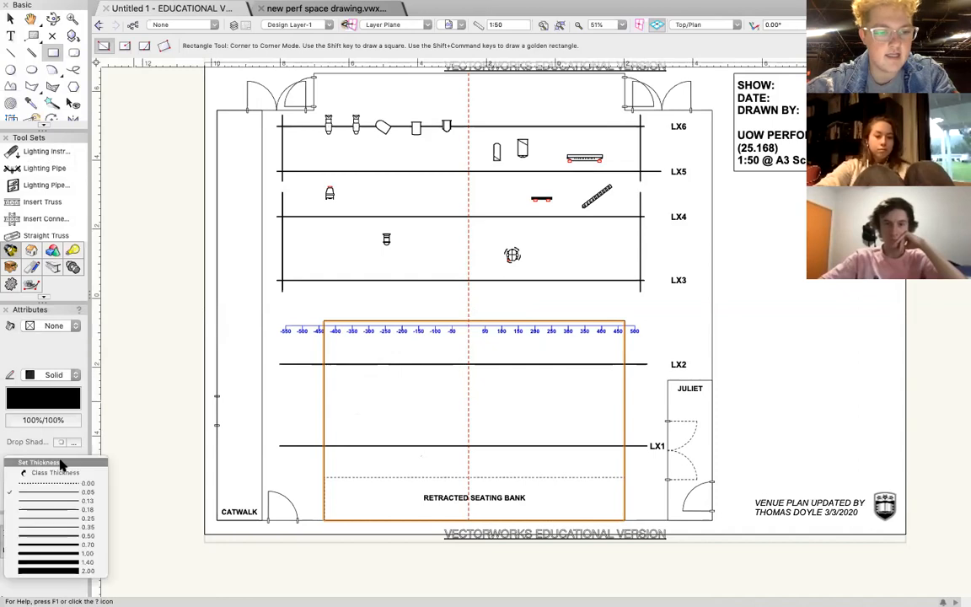
left_click(74, 522)
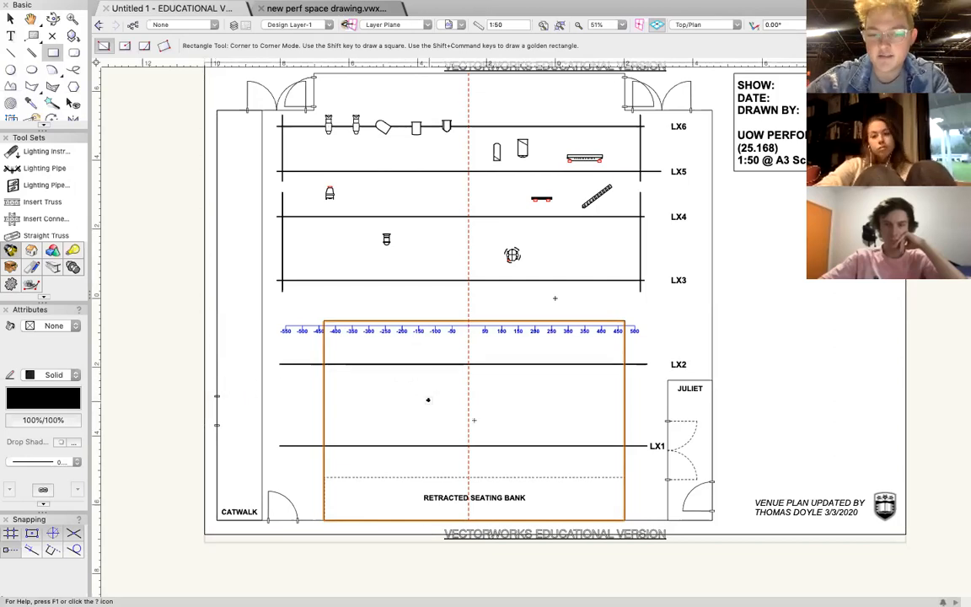
left_click(54, 375)
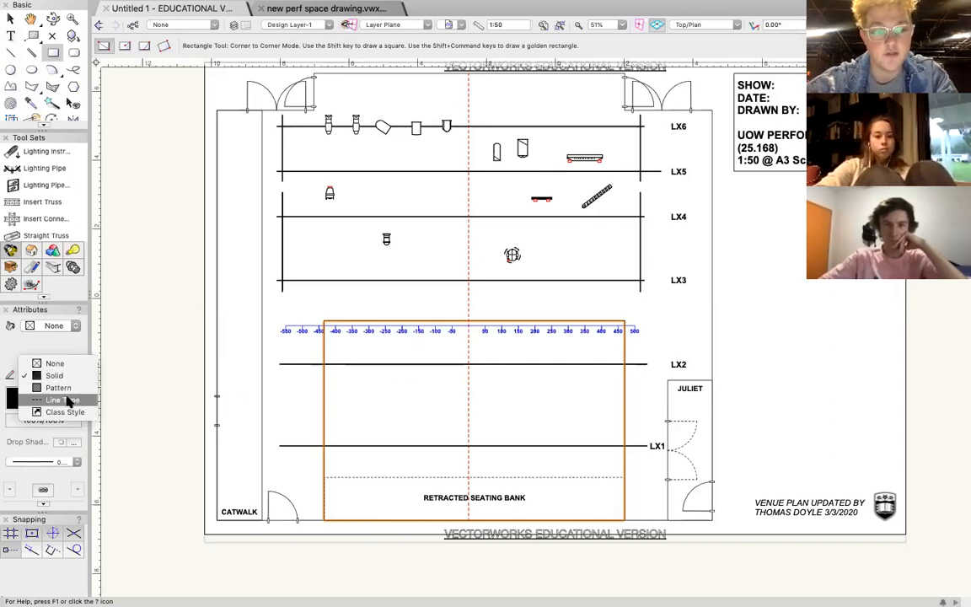
left_click(61, 400)
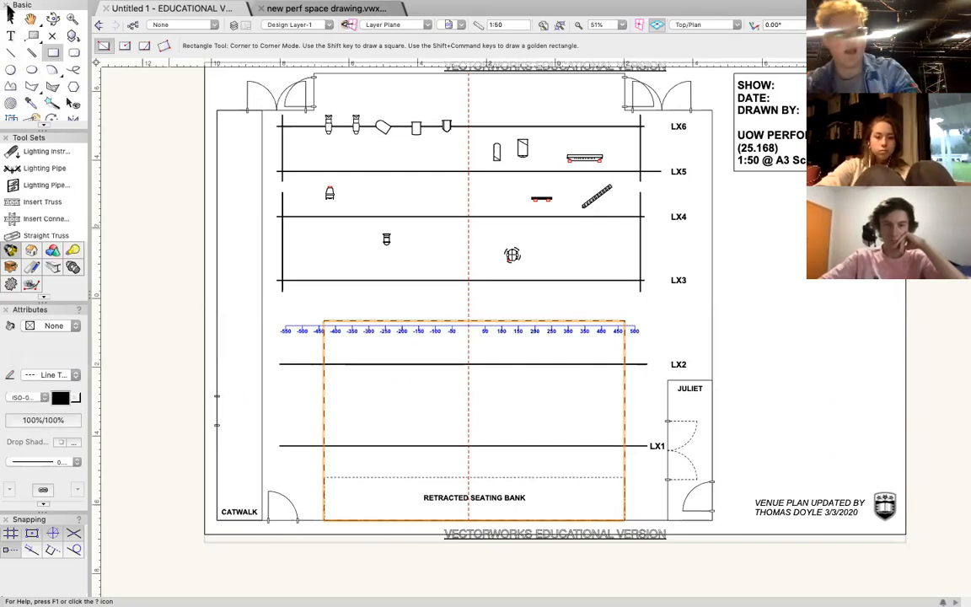
Lock the dashed seating rectangle in place and deselect it.
left_click(10, 18)
right_click(440, 320)
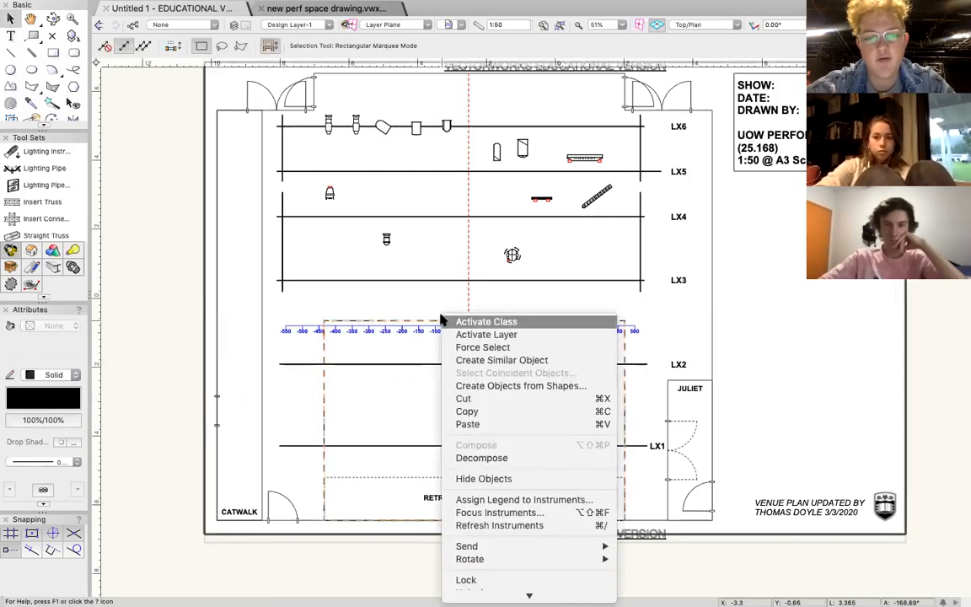
left_click(324, 398)
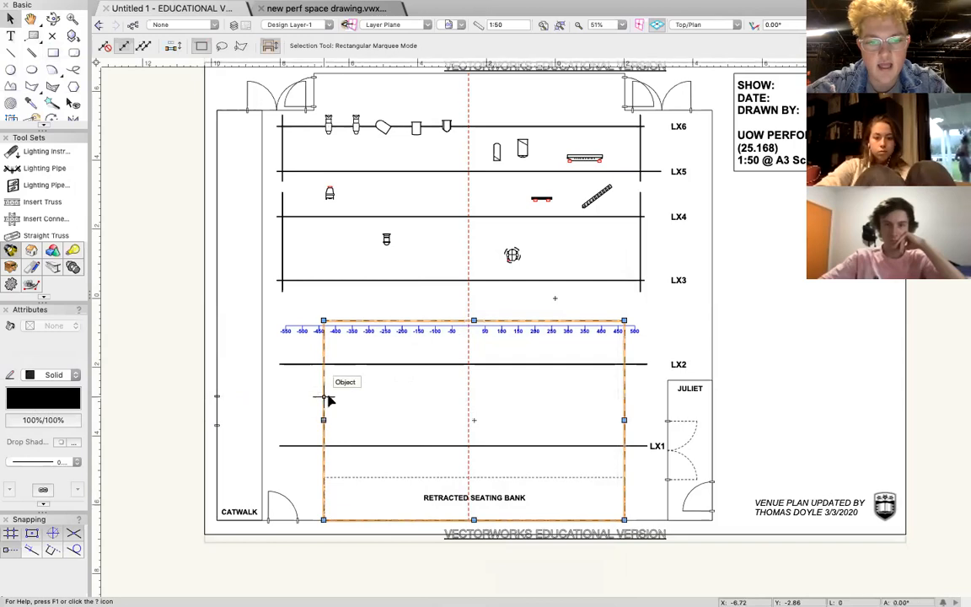
right_click(328, 404)
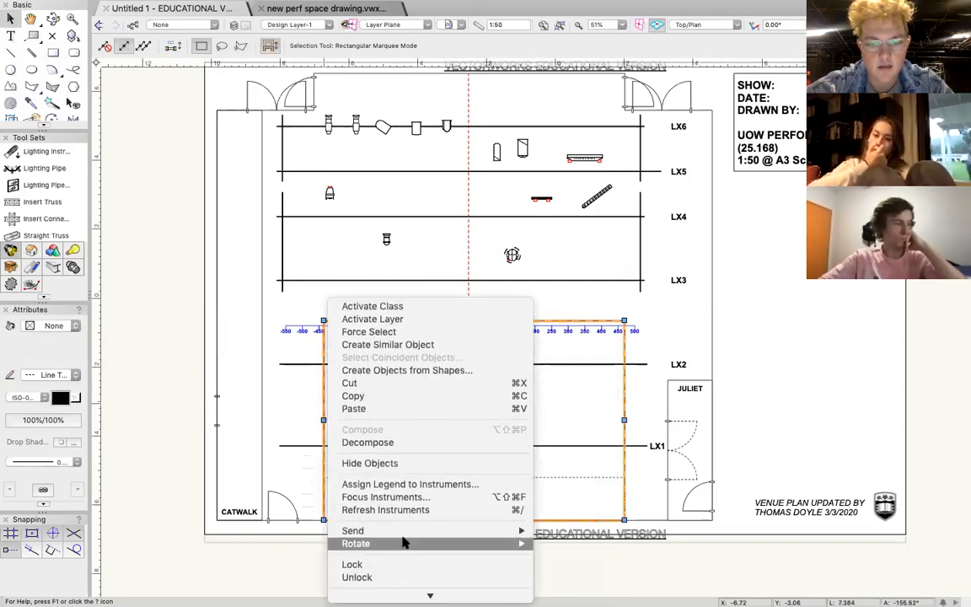
left_click(352, 563)
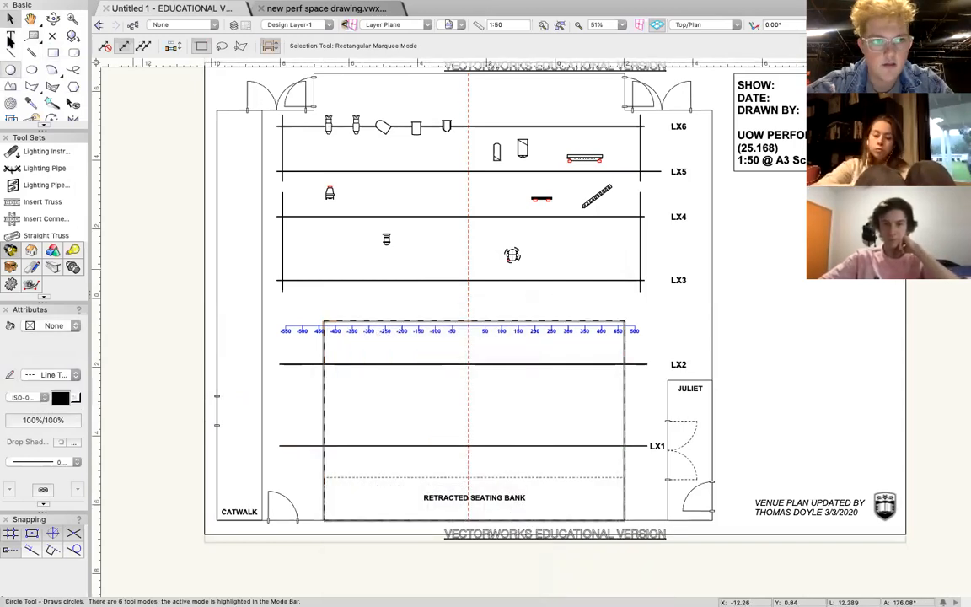
left_click(554, 297)
Place a Selecon Rama 6in Fresnel on LX3 in line with the 150 mark, facing upstage.
left_click(29, 151)
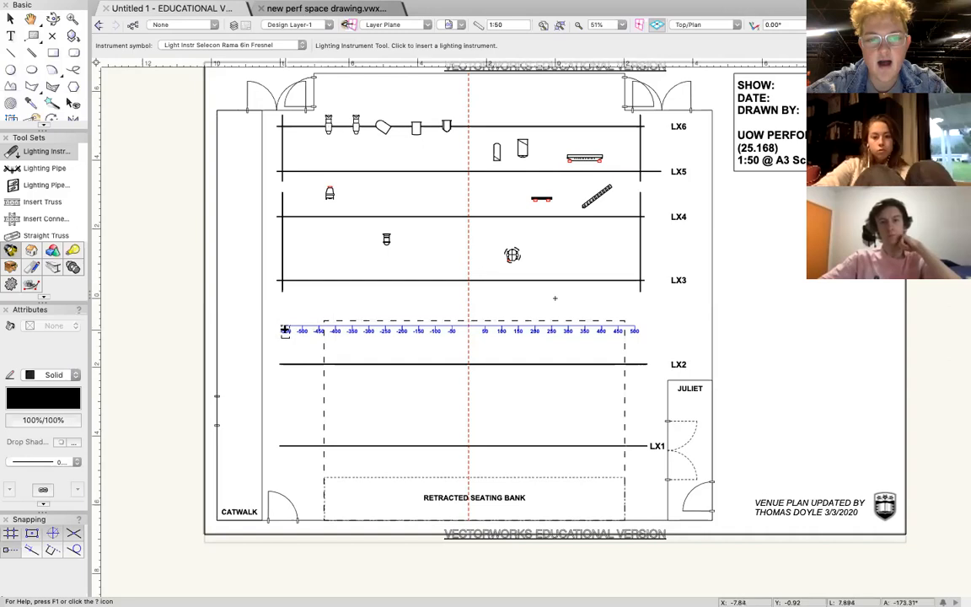
left_click(643, 278)
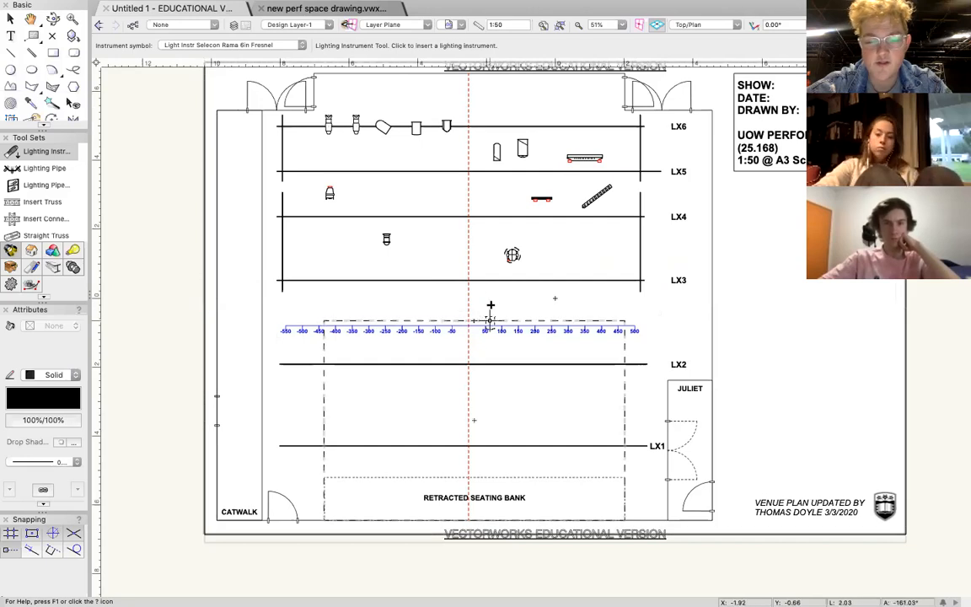
scroll(490, 305, "up", 3)
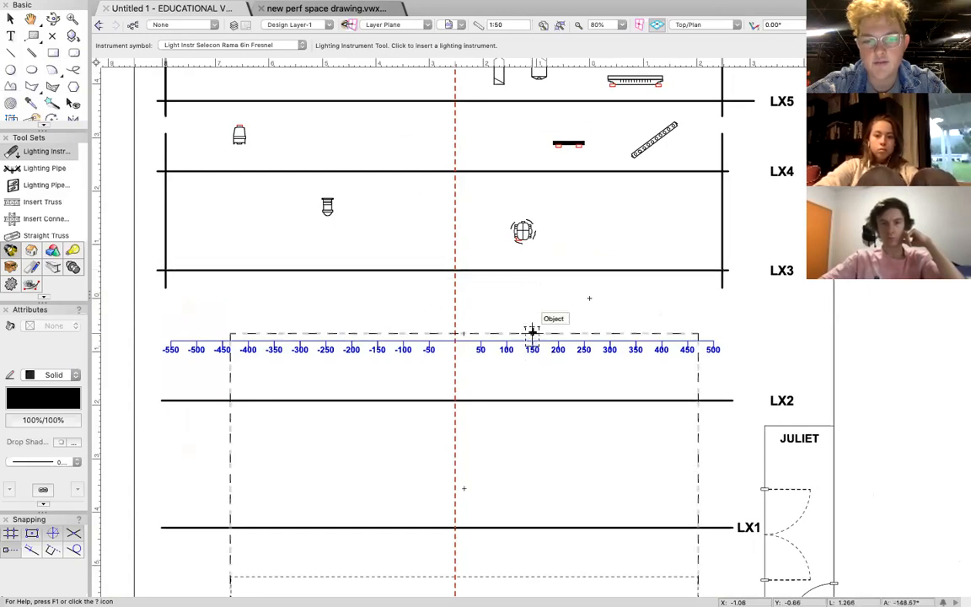
left_click(531, 271)
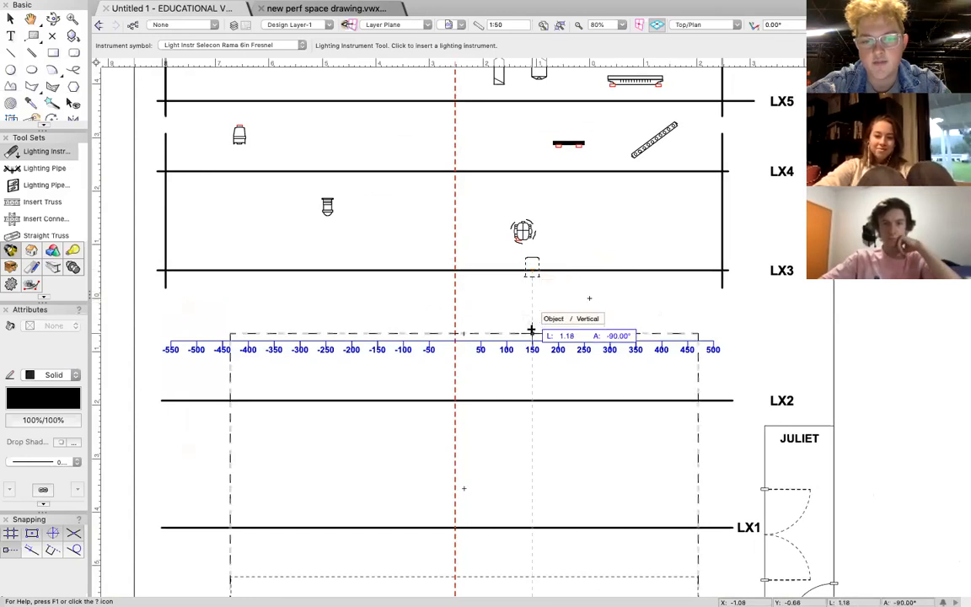
scroll(532, 332, "up", 5)
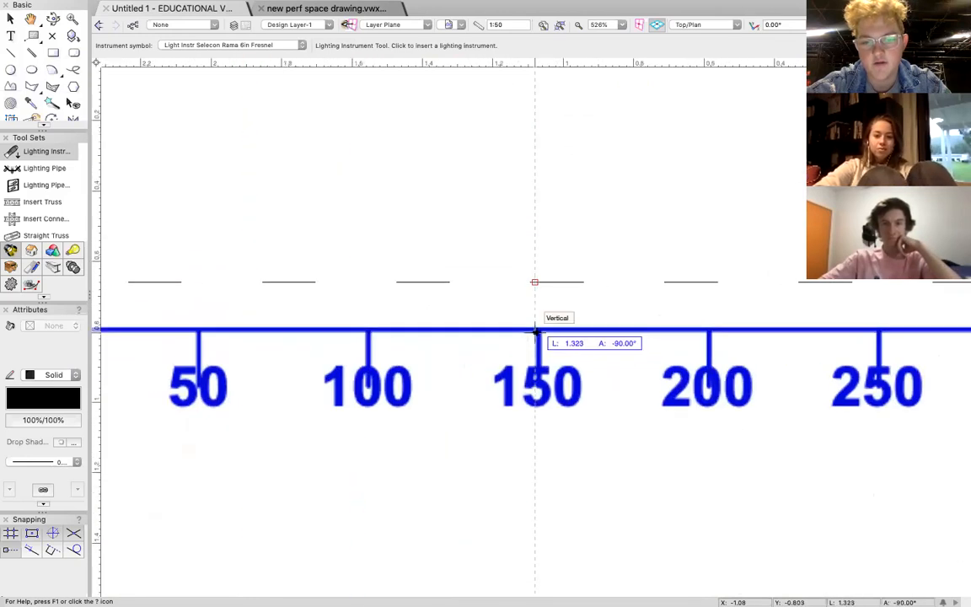
scroll(534, 334, "down", 6)
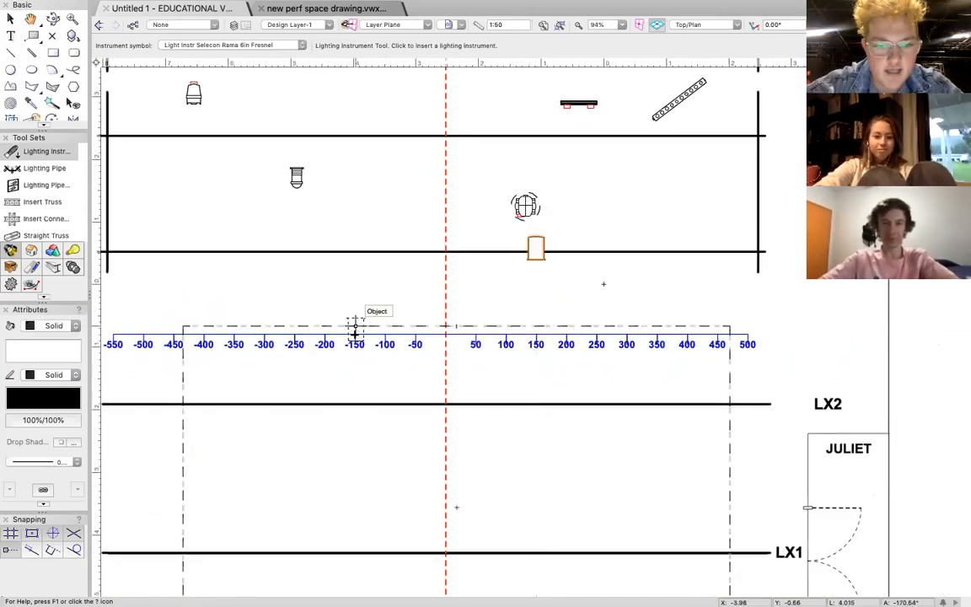
Place three more Rama Fresnels on LX3 at the -150, 450 and -450 marks, all facing upstage.
left_click(354, 251)
left_click(354, 278)
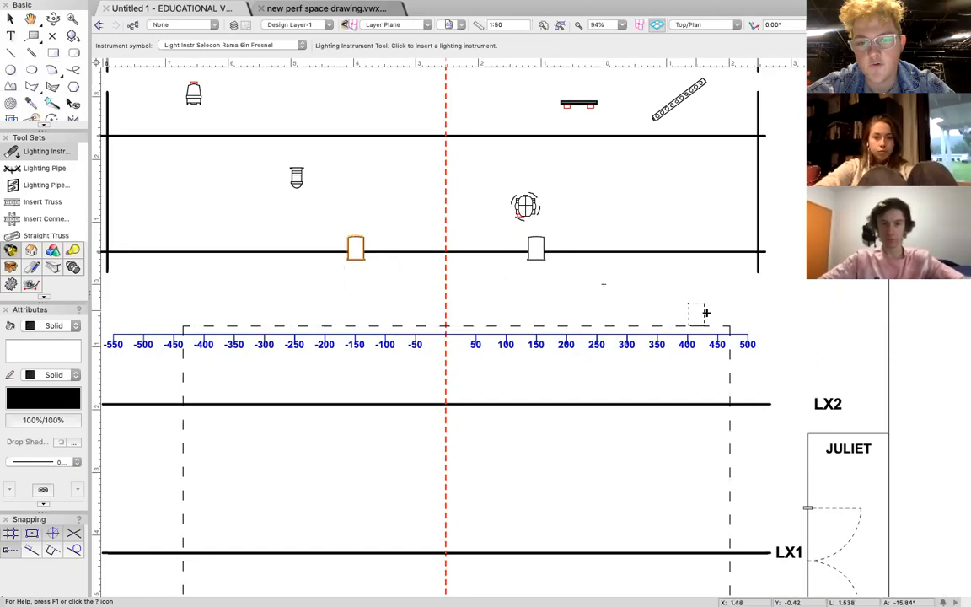
left_click(716, 253)
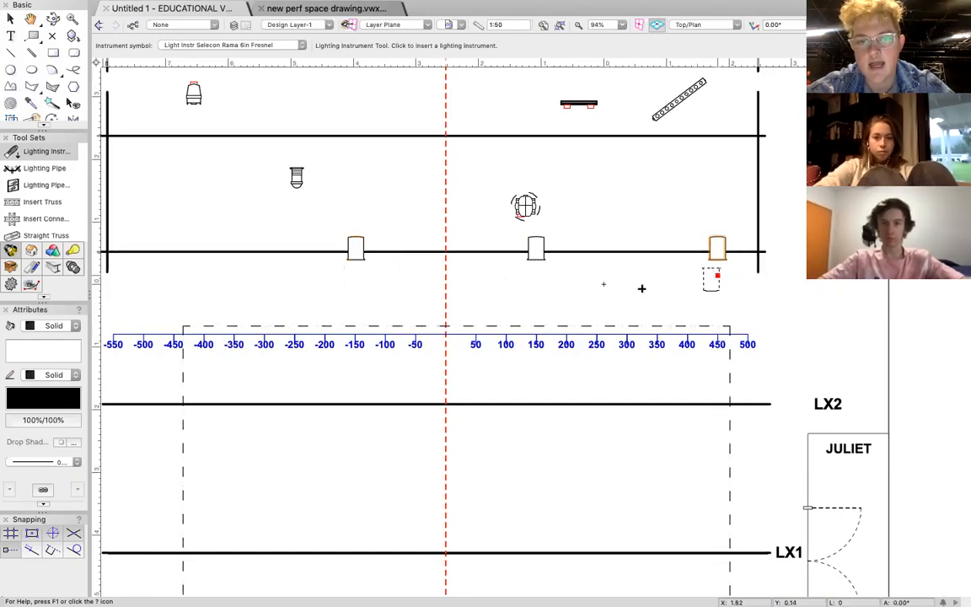
scroll(344, 278, "left", 1)
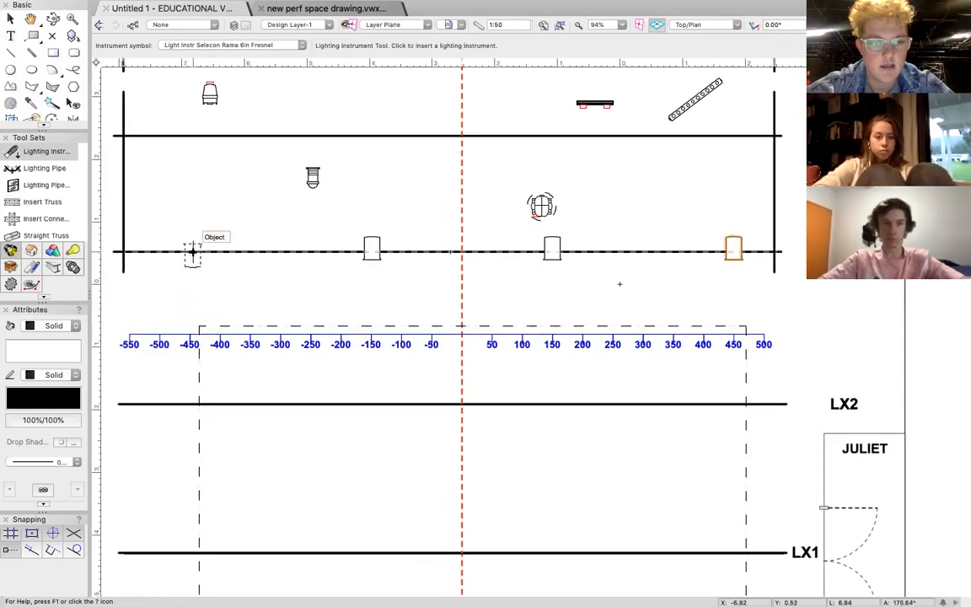
left_click(192, 252)
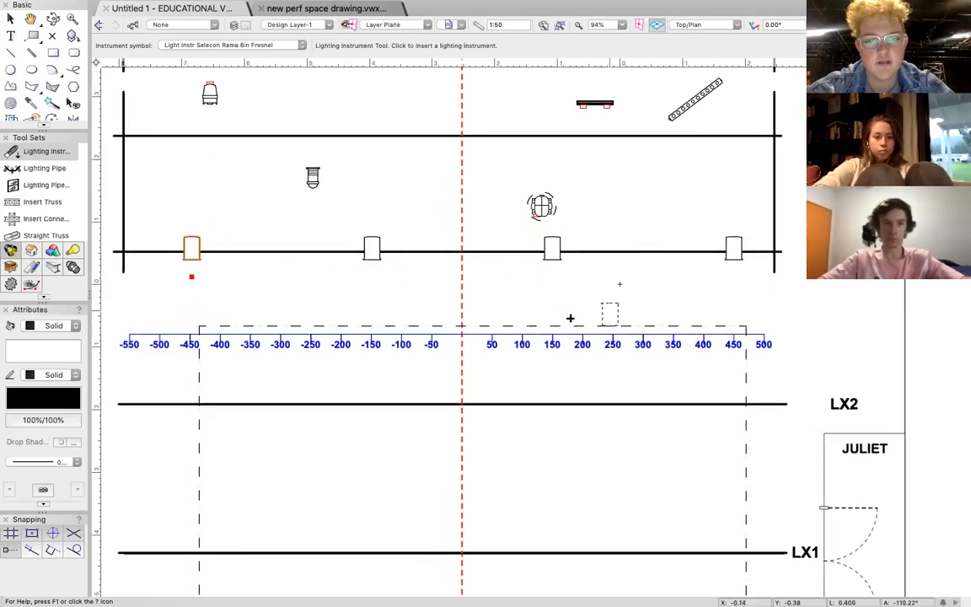
scroll(556, 319, "down", 5)
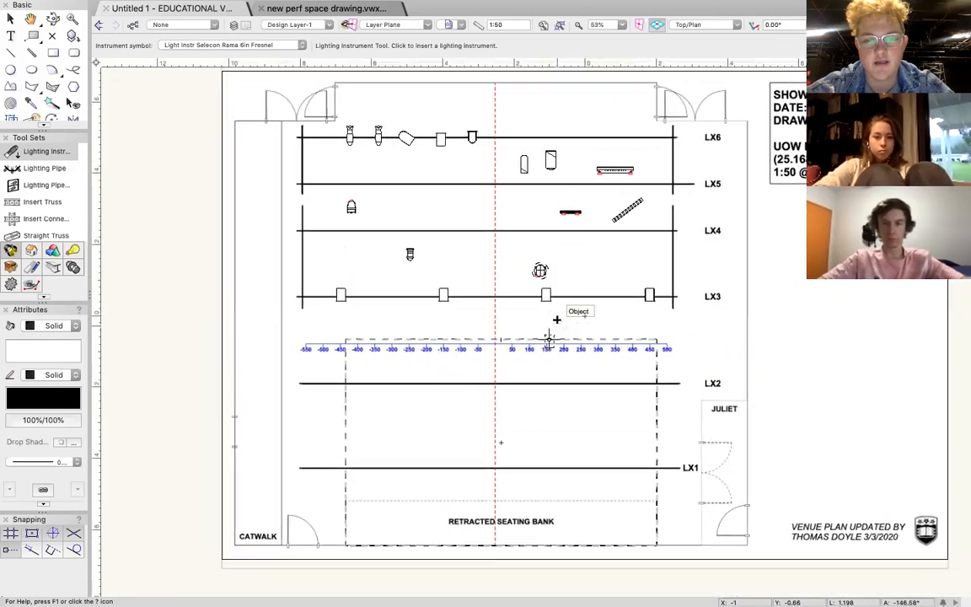
scroll(556, 320, "up", 3)
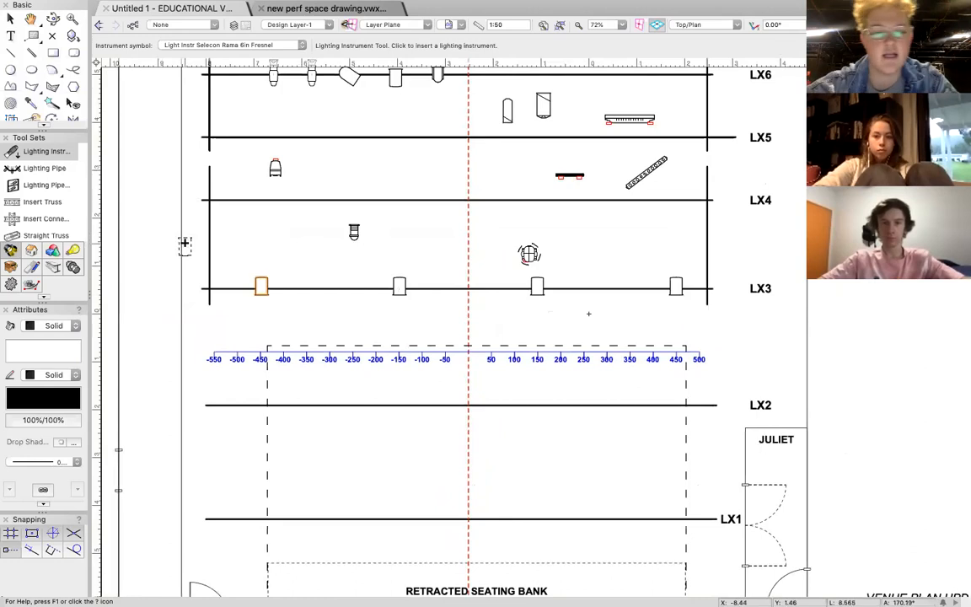
Examine where the blue scale sits in the new perf space drawing, and return to the Untitled 1 drawing.
left_click(296, 12)
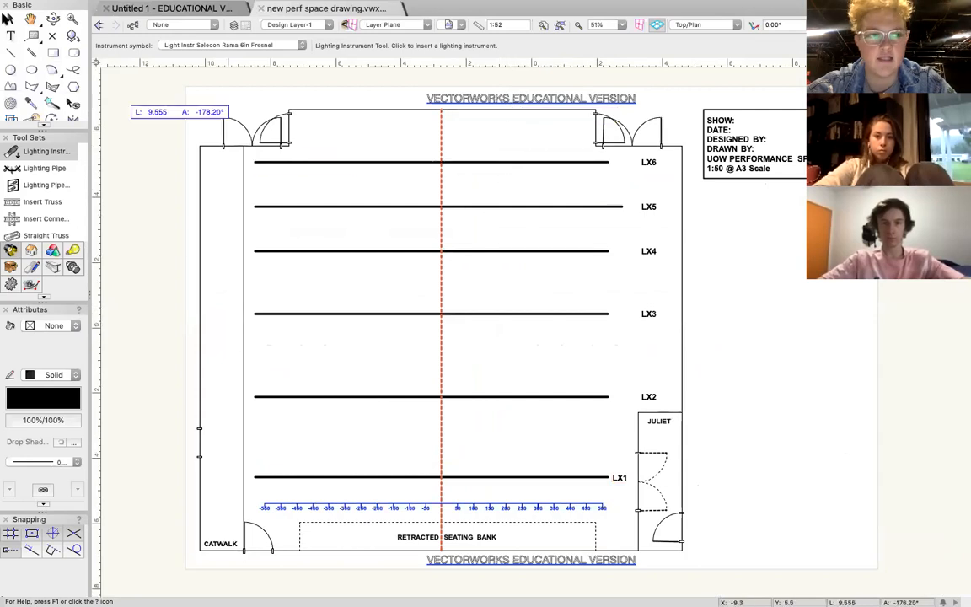
key("x")
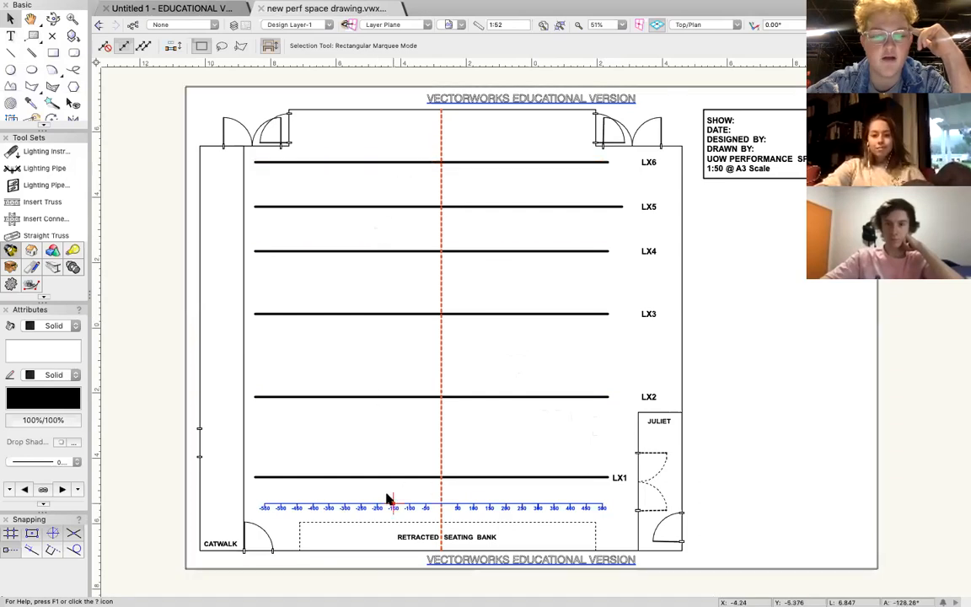
left_click(168, 10)
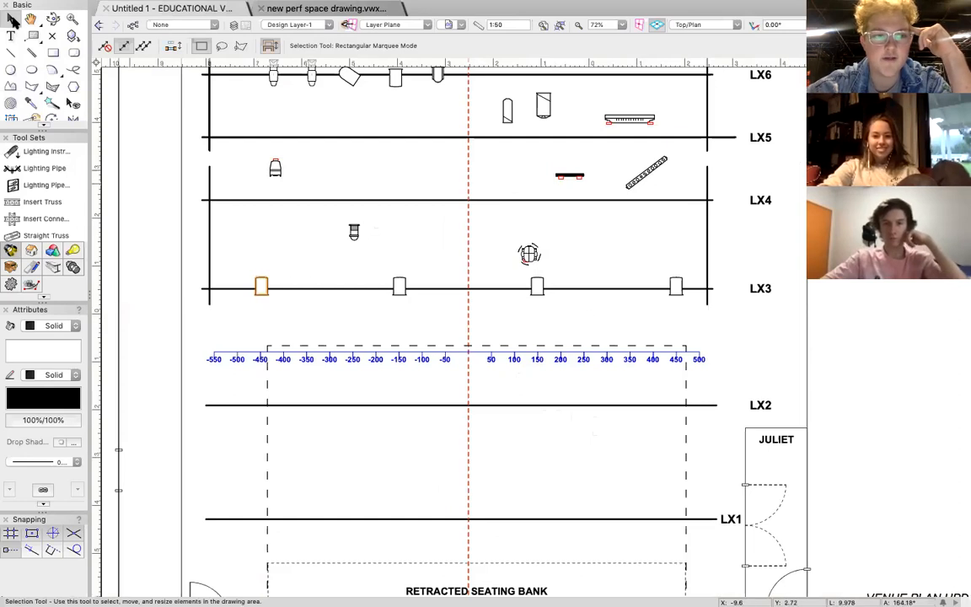
Select the four Rama Fresnels on LX3 and duplicate them.
left_click(431, 310)
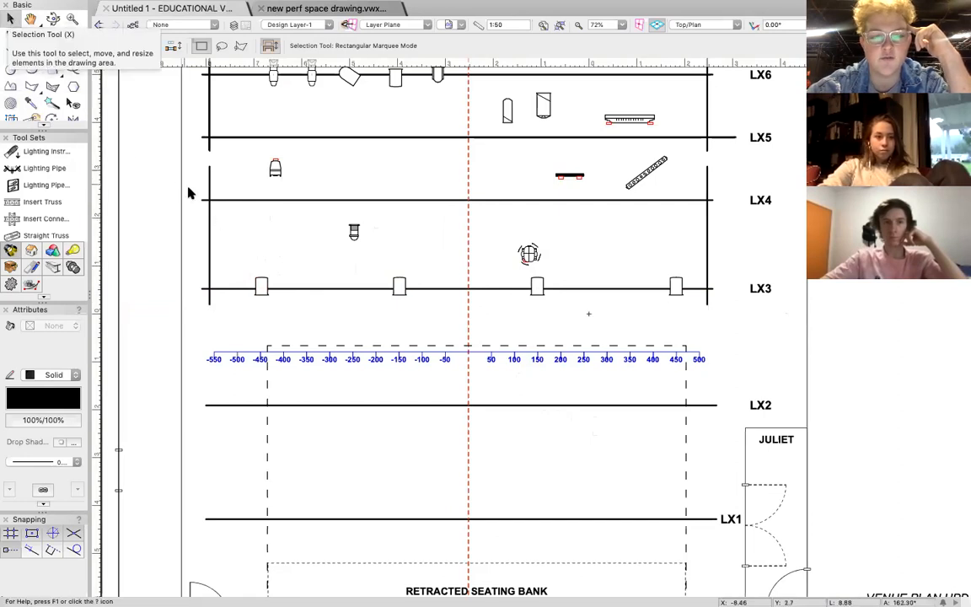
left_click(261, 287)
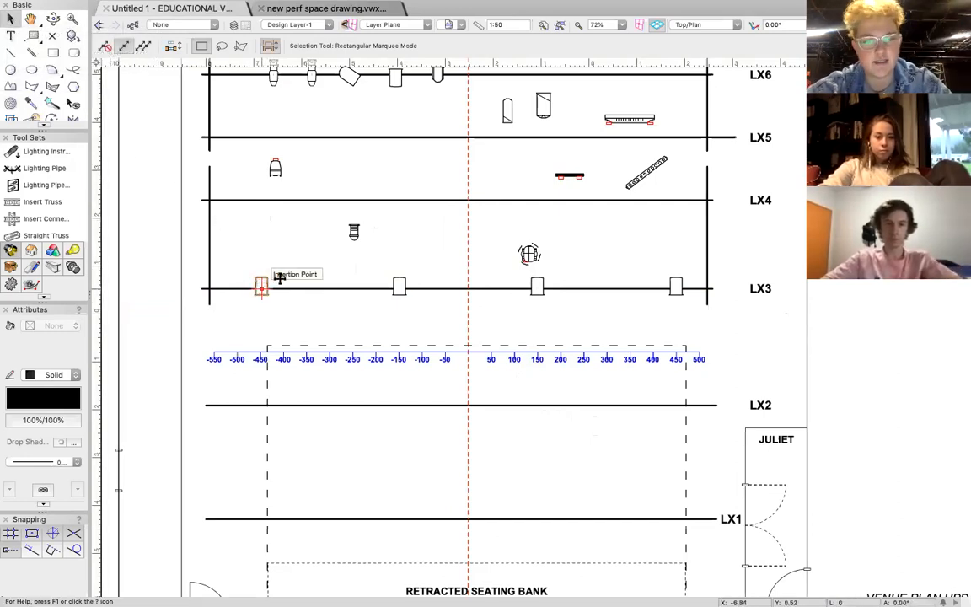
left_click(399, 286, "shift")
left_click(537, 286, "shift")
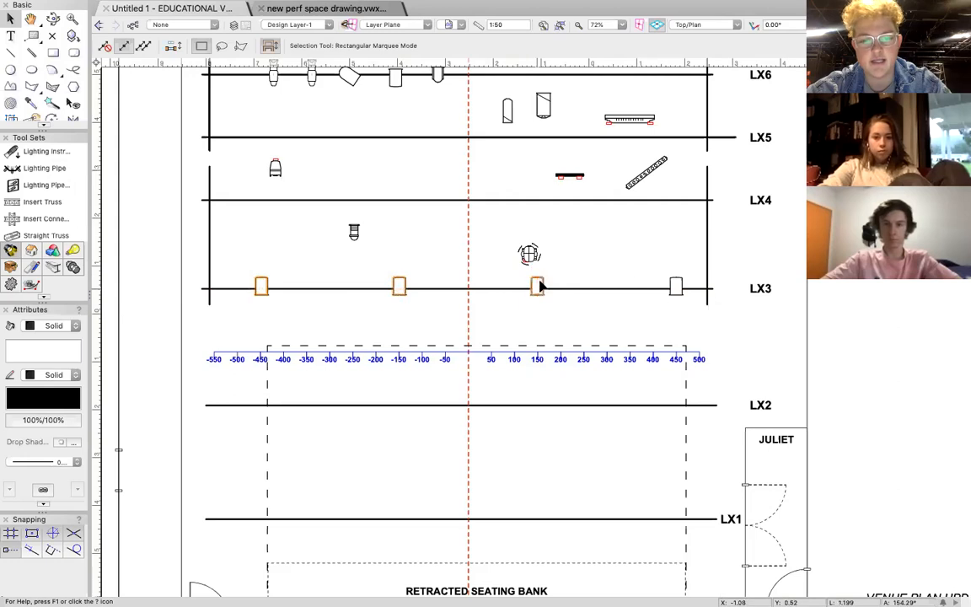
left_click(675, 287, "shift")
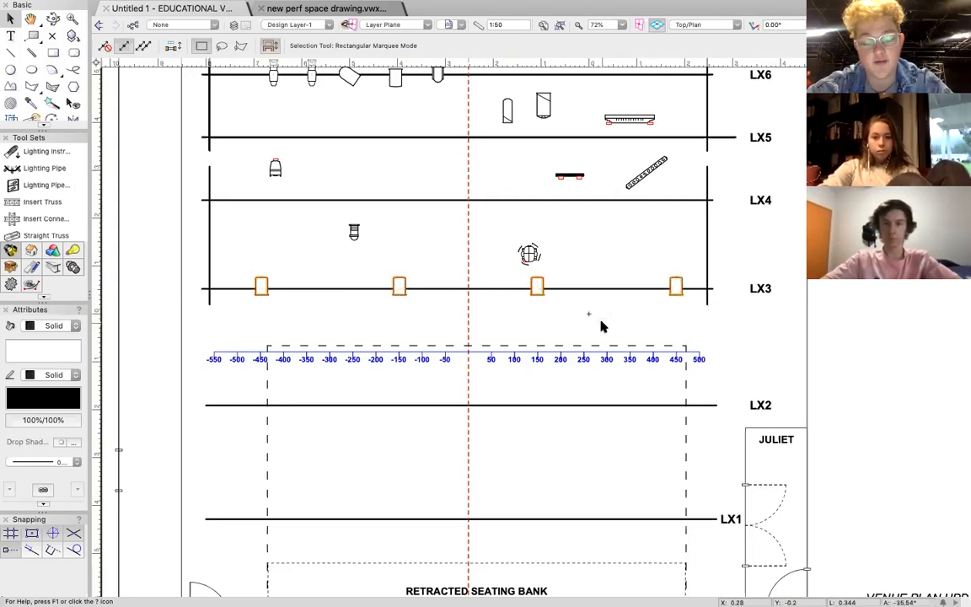
key("ctrl+d")
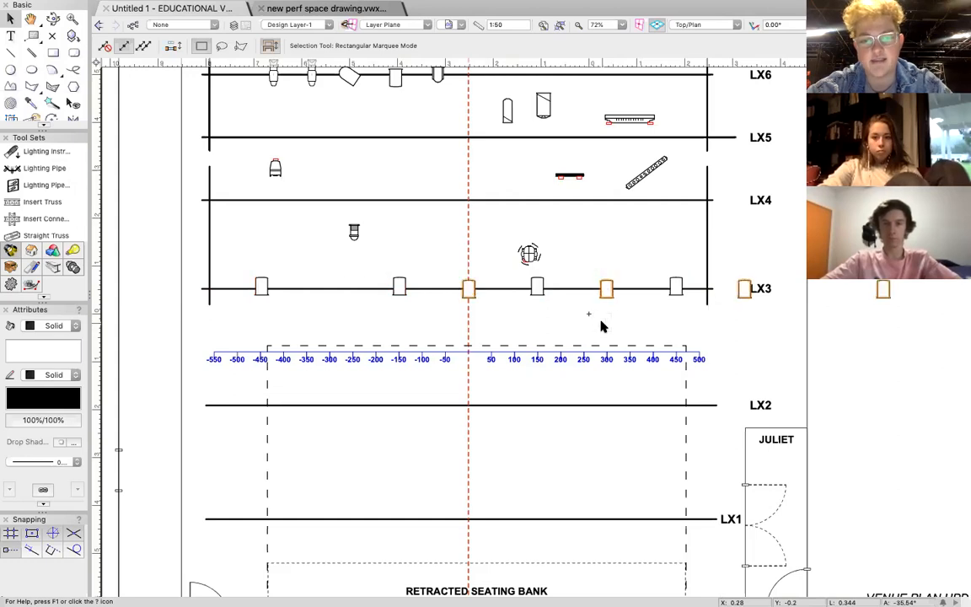
Move the duplicated row of Fresnels back along LX3 so it lines up with the original four.
scroll(546, 311, "right", 5)
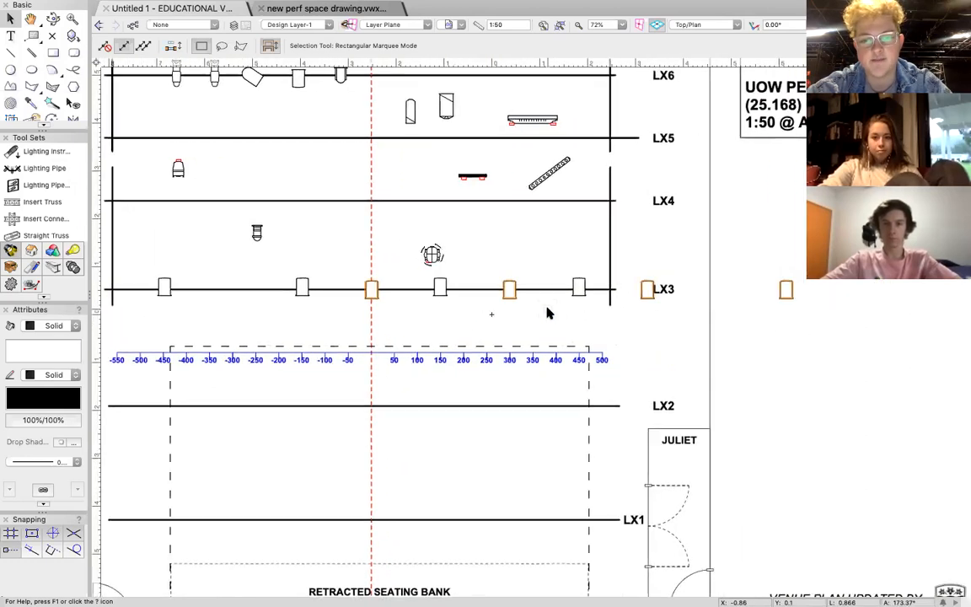
scroll(655, 295, "right", 3)
scroll(659, 336, "right", 1)
left_click(710, 290, "shift")
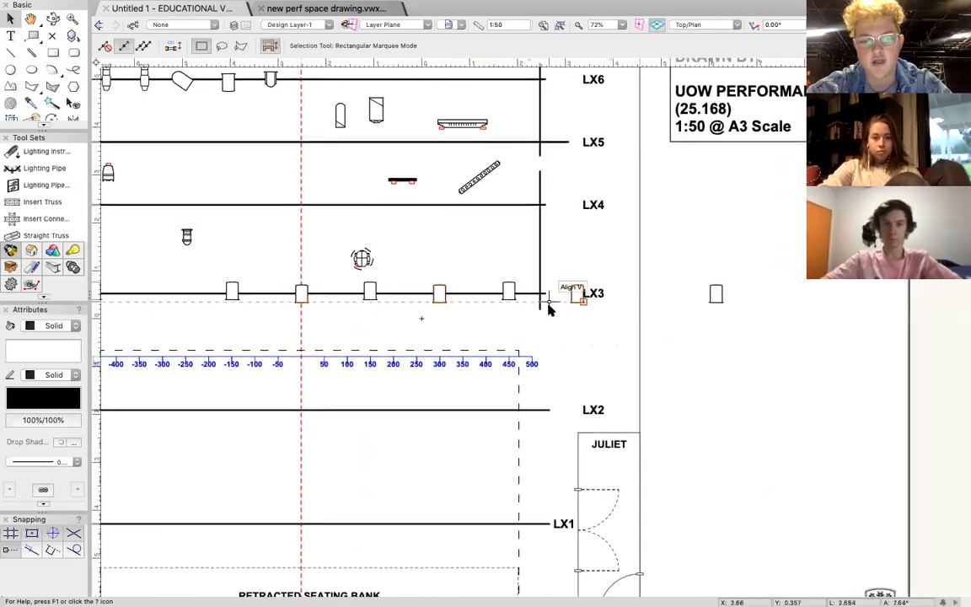
scroll(549, 310, "left", 5)
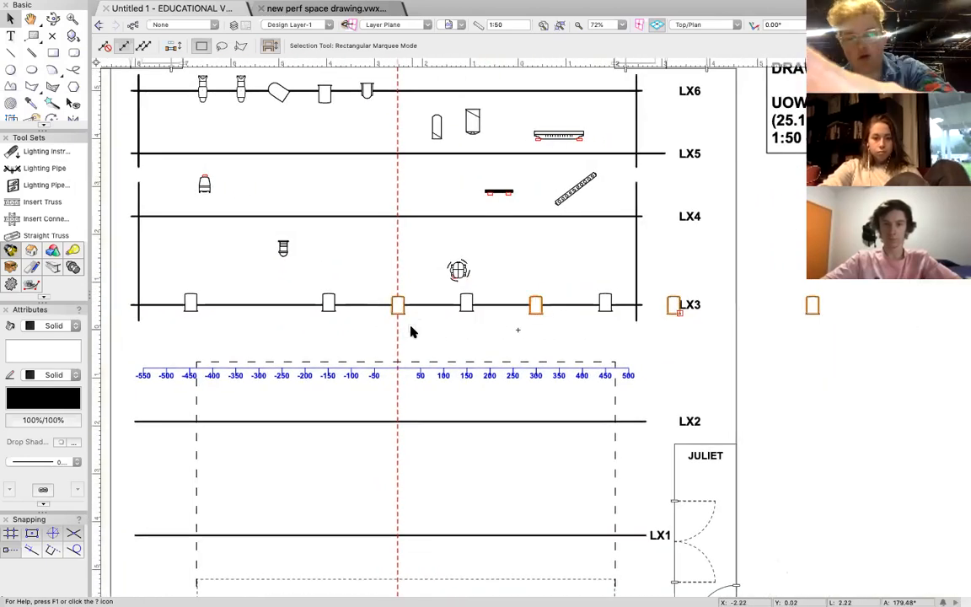
left_click_drag(397, 306, 190, 303)
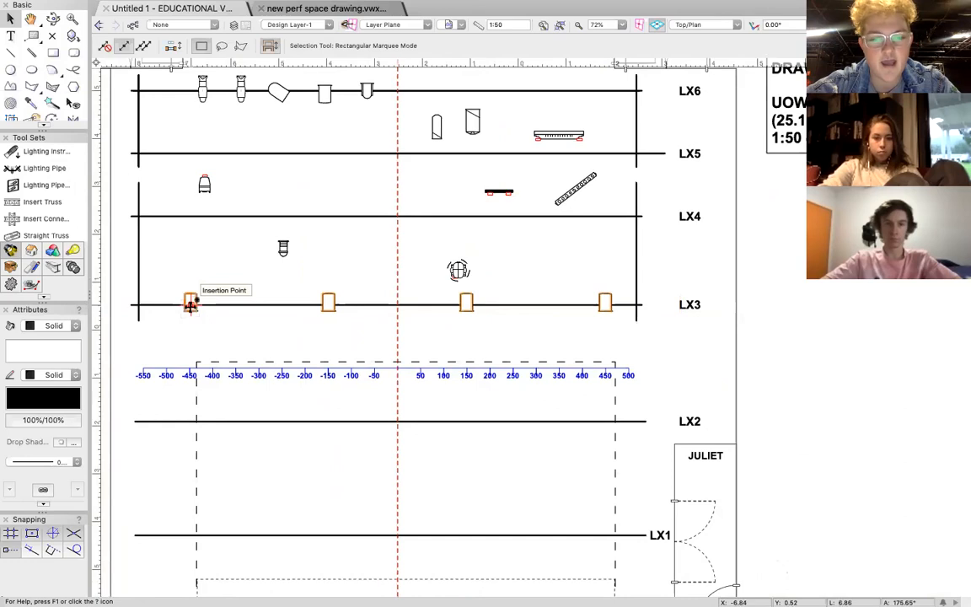
Place rows of four Fresnels on LX4, LX5 and LX6 at the same marks as the LX3 row.
mouse_move(190, 305)
left_mouse_down()
mouse_move(187, 219)
mouse_move(190, 278)
mouse_move(192, 222)
mouse_move(210, 261)
mouse_move(202, 269)
mouse_move(192, 222)
left_mouse_up()
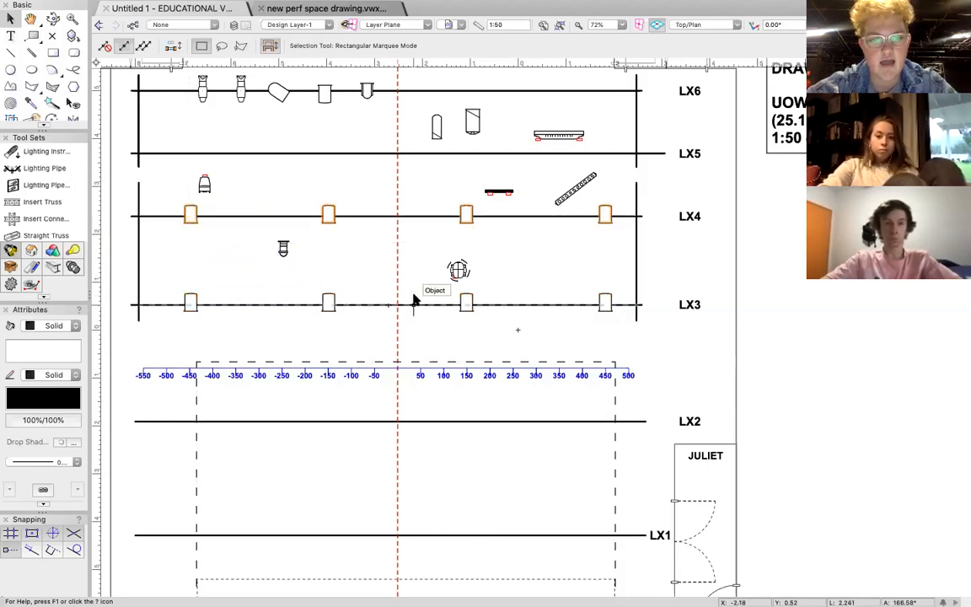
scroll(414, 295, "up", 2)
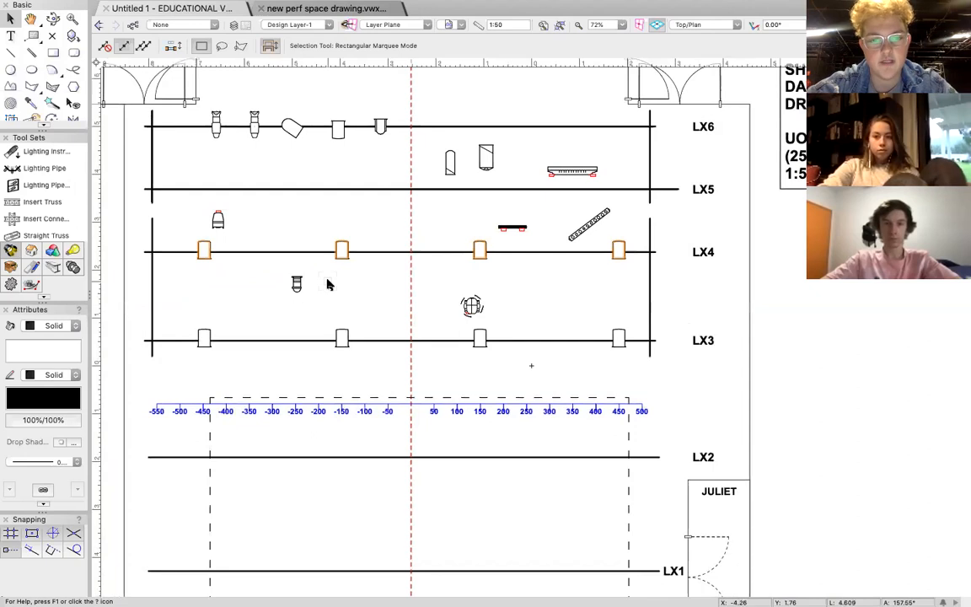
left_click_drag(274, 250, 479, 126)
Delete the five old fixtures hanging on LX6, keeping only the new row of four Fresnels.
left_click(338, 131)
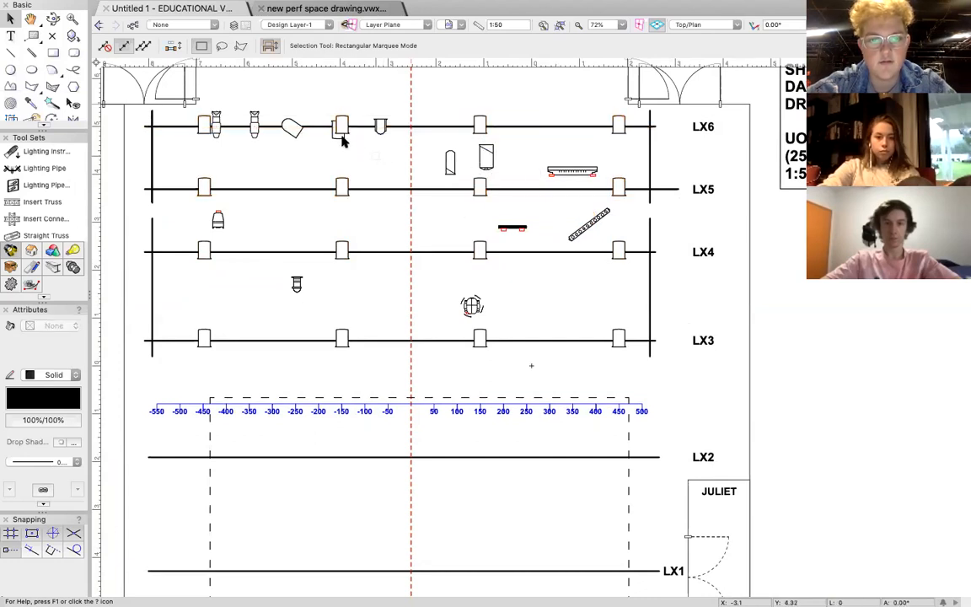
key("Delete")
left_click(292, 131)
key("Delete")
left_click(254, 120)
key("Delete")
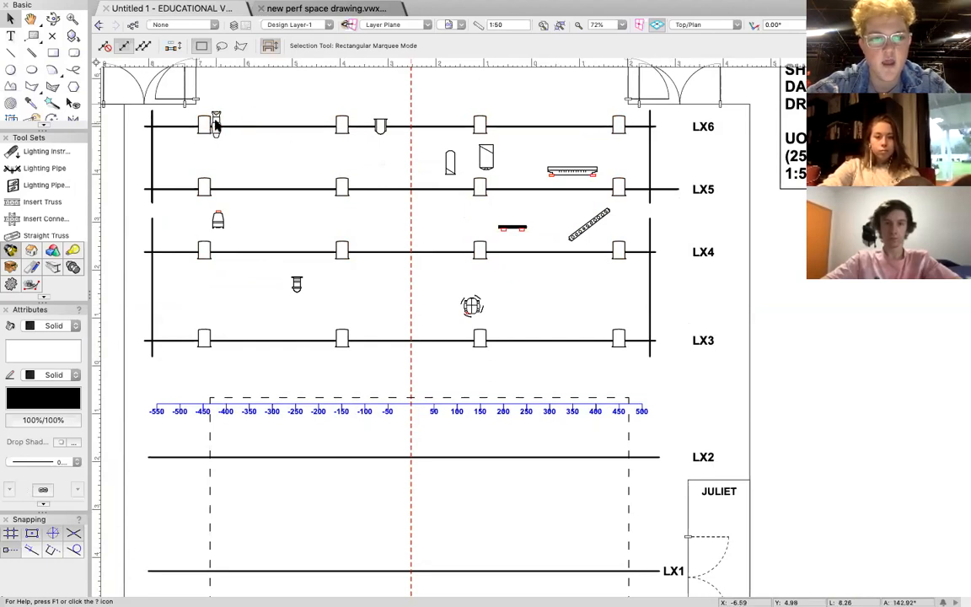
key("Delete")
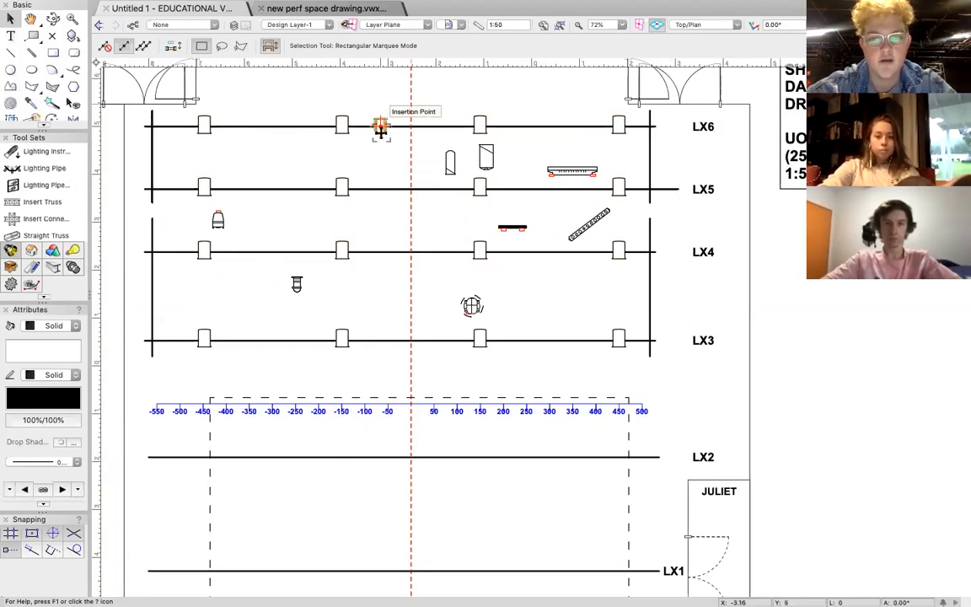
left_click(380, 126)
key("Delete")
Delete the three long strip-shaped fixtures lying loose between LX4 and LX6.
left_click(561, 172)
key("Delete")
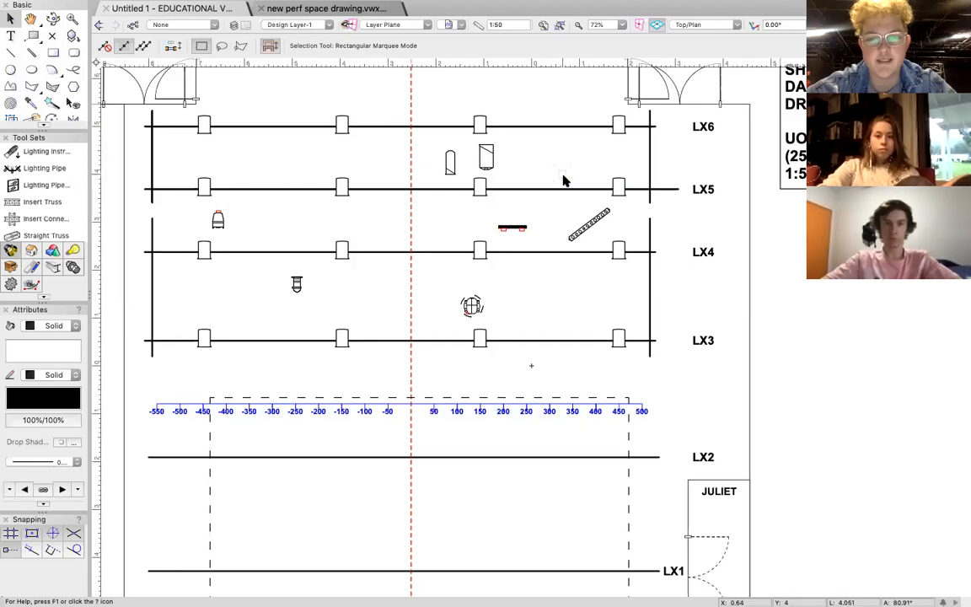
left_click(590, 221)
key("Delete")
left_click(512, 226)
key("Delete")
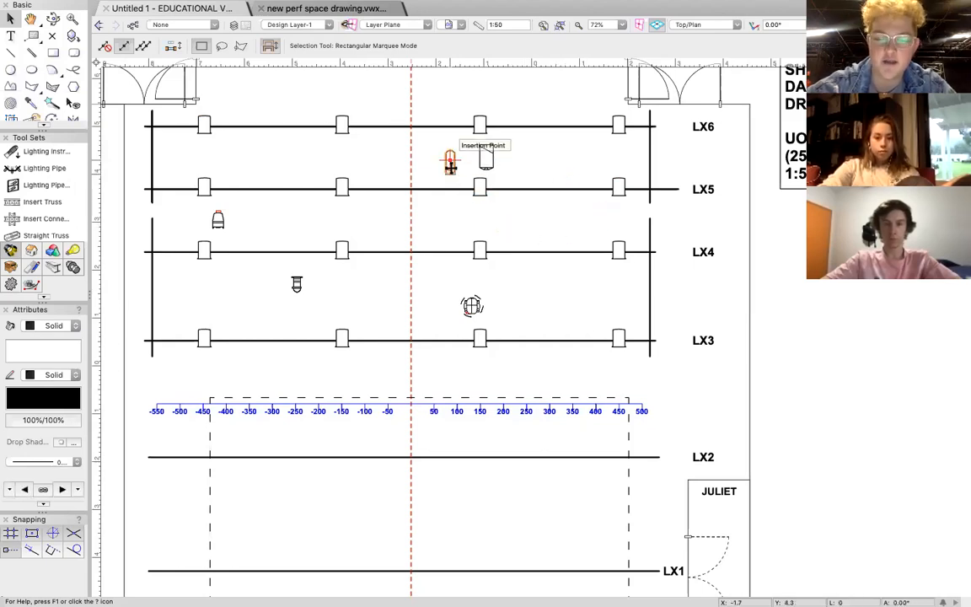
Delete the five remaining loose fixtures lying between the LX3 and LX6 pipes.
key("Delete")
left_click(486, 160)
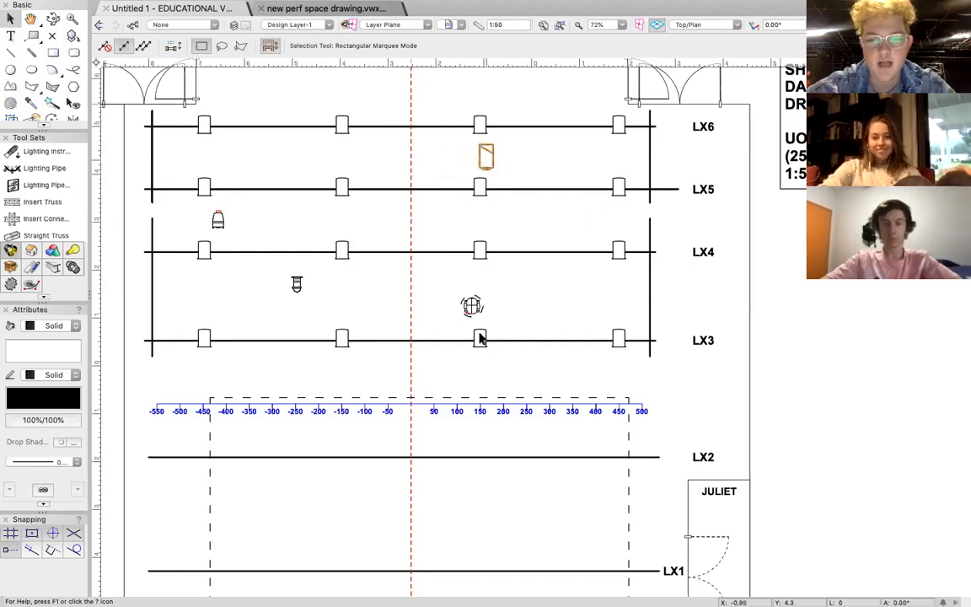
key("Delete")
left_click(470, 305)
key("Delete")
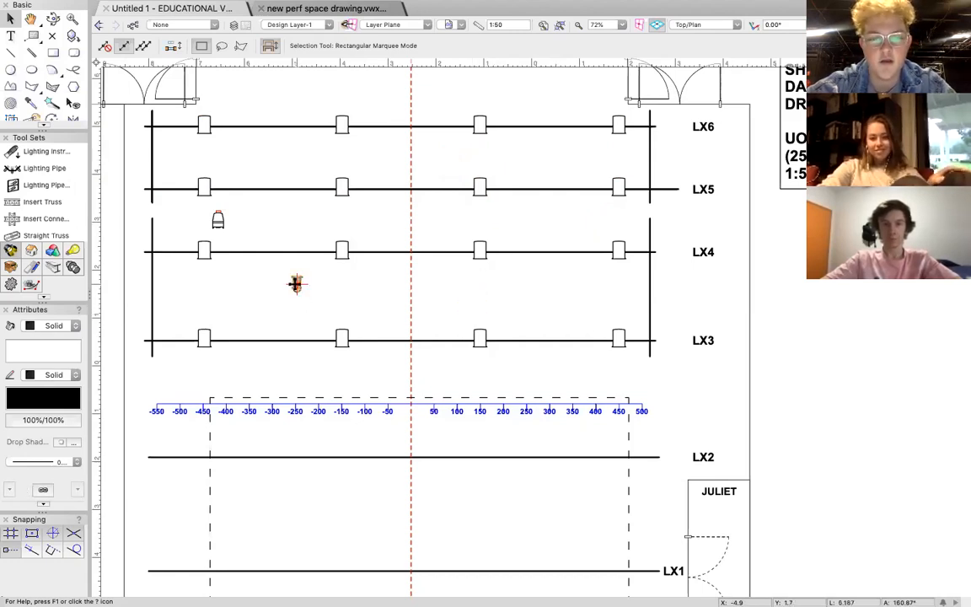
key("Delete")
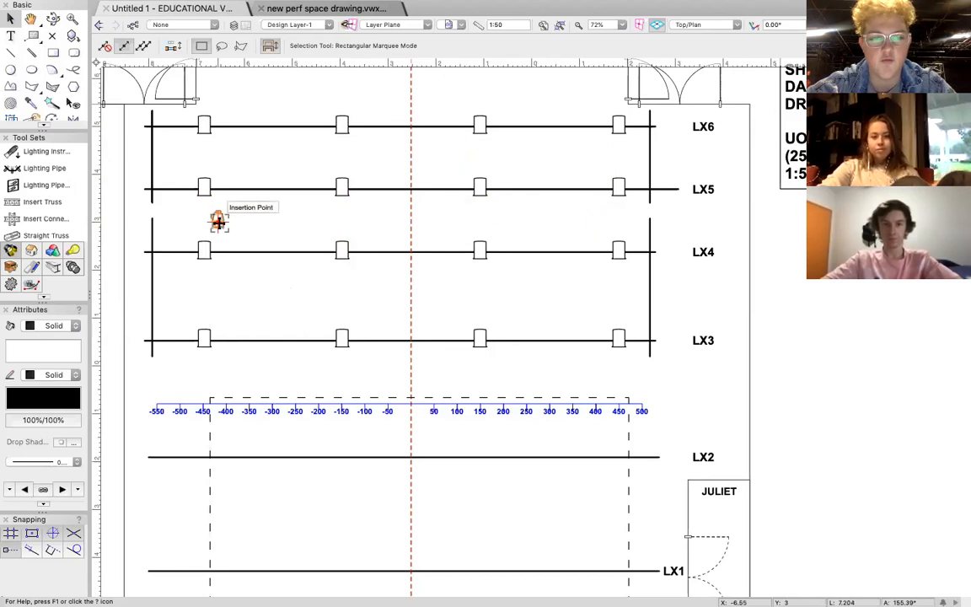
left_click(217, 220)
key("Delete")
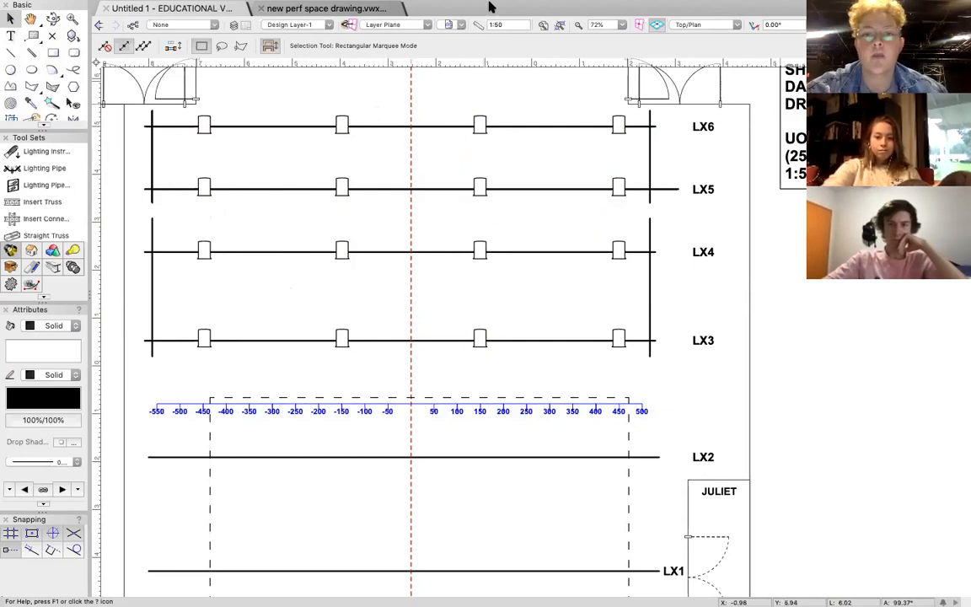
Search the program's commands for "object info" and show the Object Info palette.
mouse_move(488, 7)
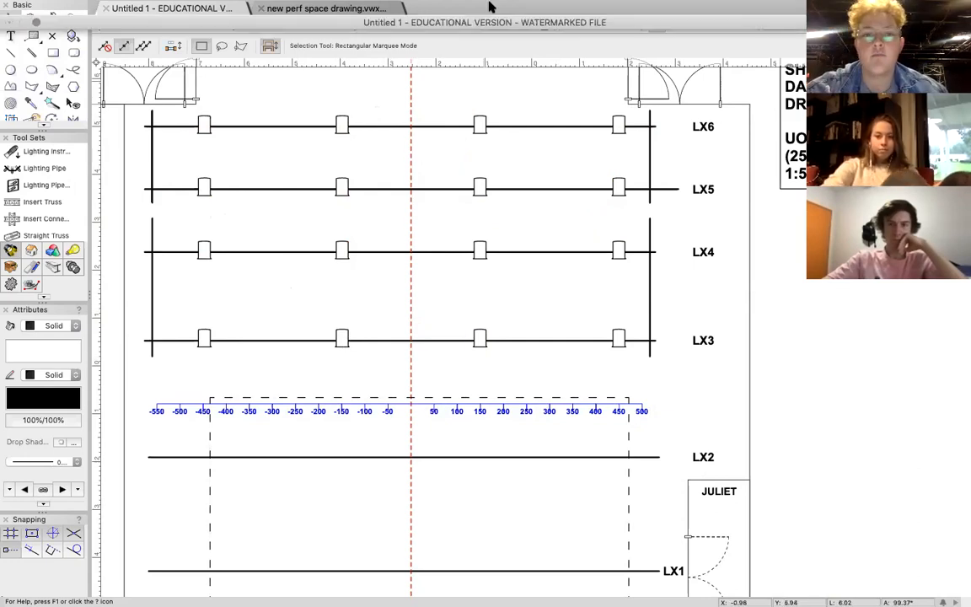
left_click(576, 14)
type("object in")
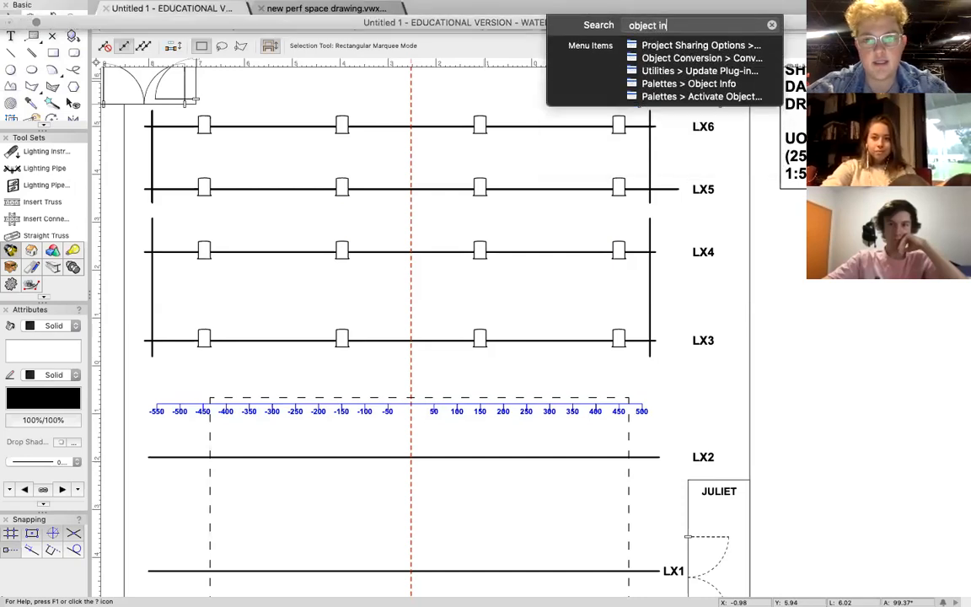
type("fo")
key("Down")
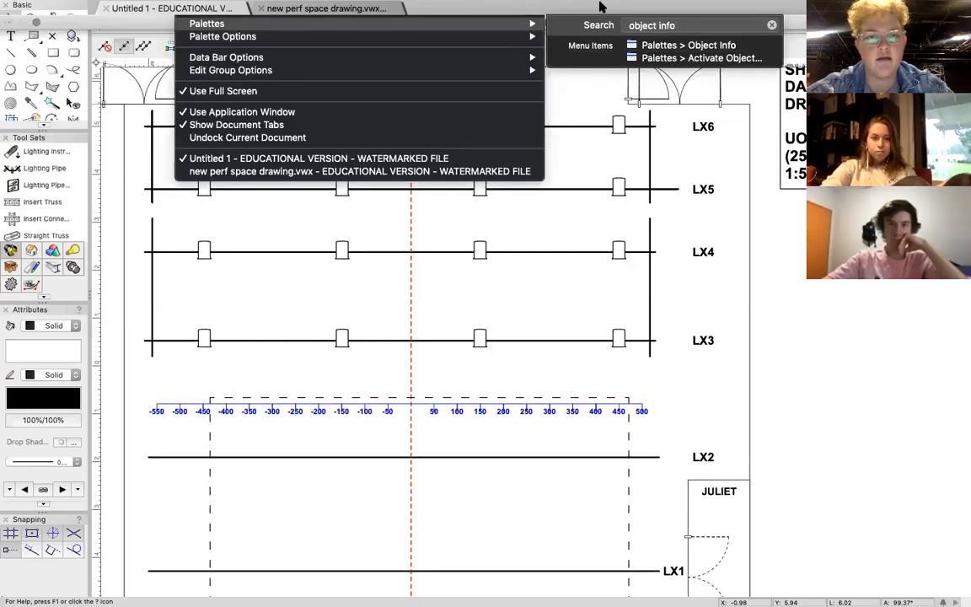
left_click(676, 7)
left_click(561, 7)
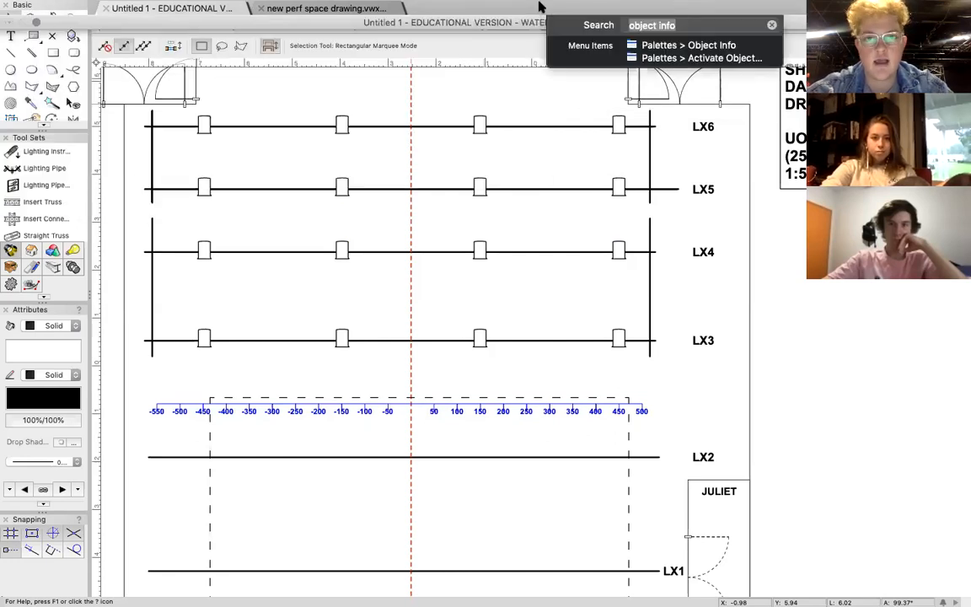
left_click(645, 45)
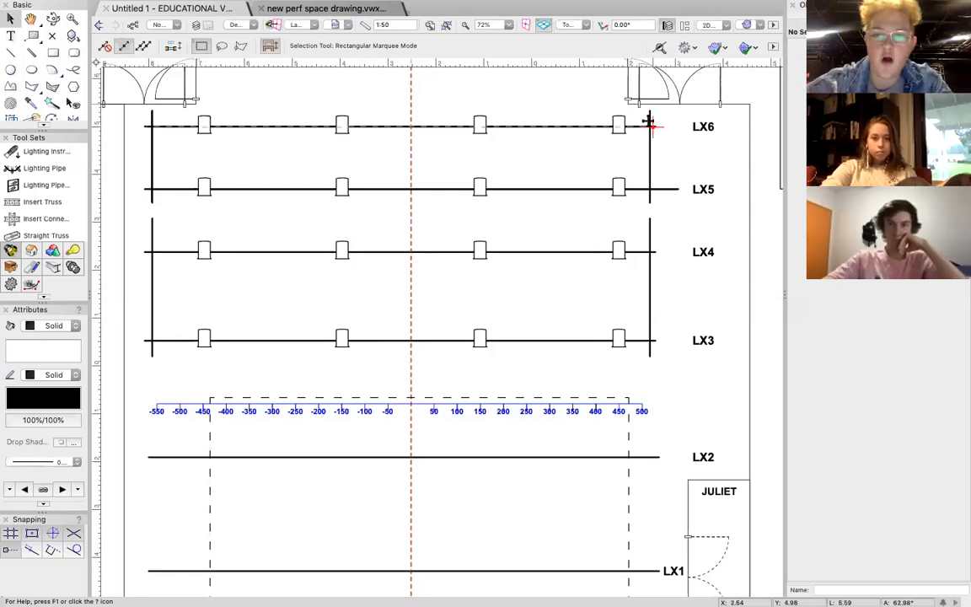
Inspect the LX6 pipe and individual Fresnels on LX6 and LX5 in the Object Info palette.
left_click(571, 132)
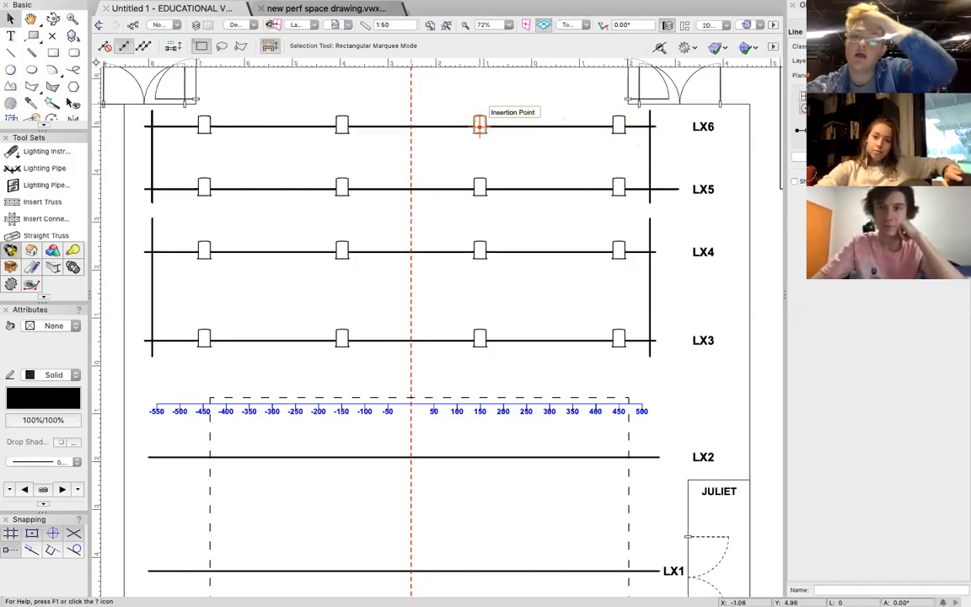
left_click(479, 126)
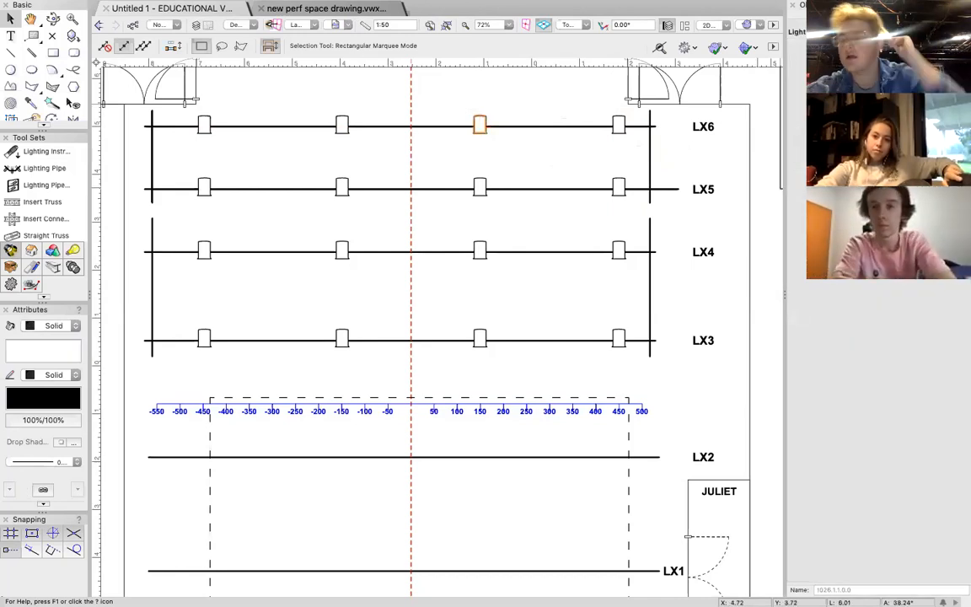
left_click(617, 124)
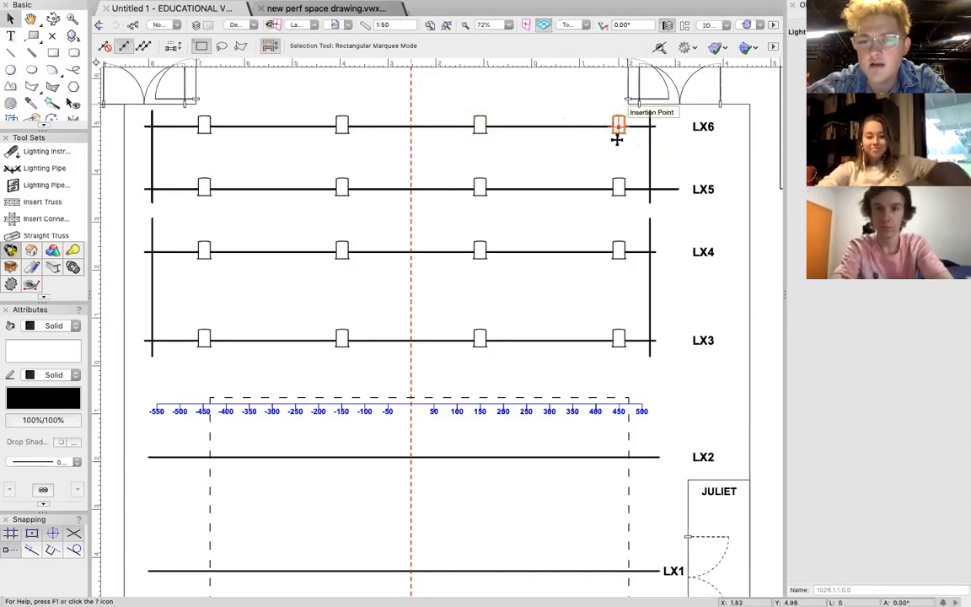
left_click(478, 186)
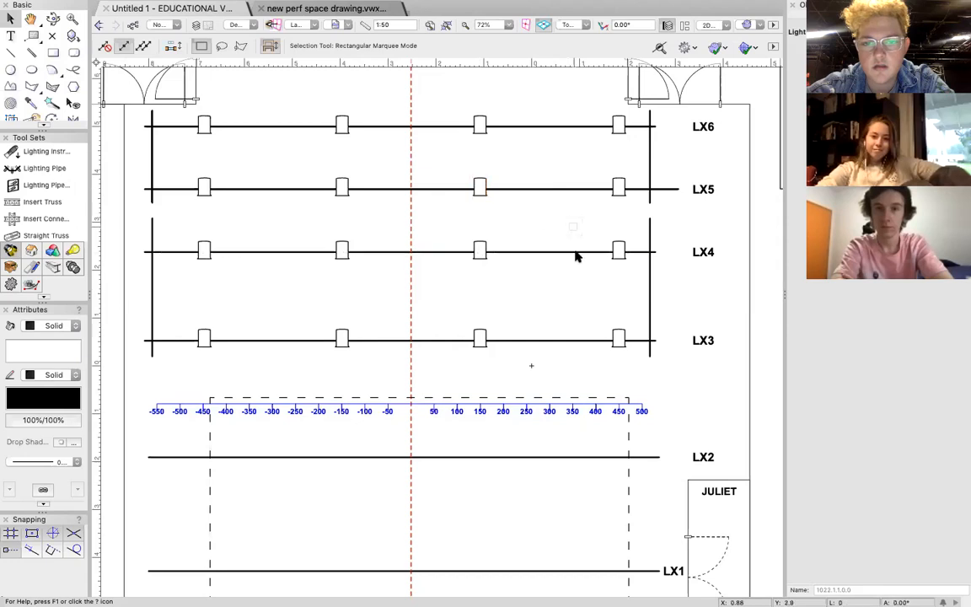
Find the ETC Source 4 Zoom 25-50deg in the library and place one between LX3 and LX4 near the 100 mark, facing upstage.
scroll(563, 284, "down", 1)
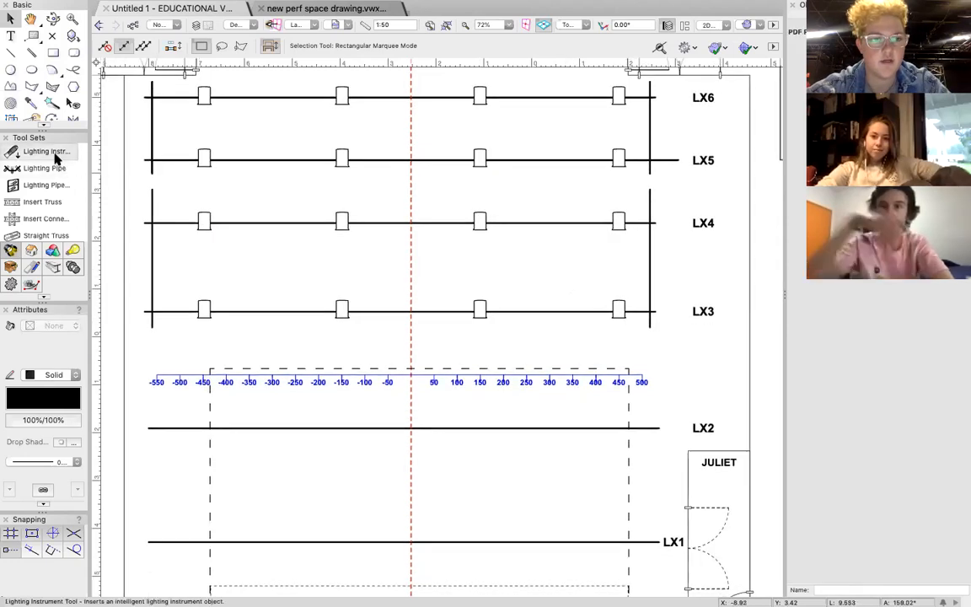
left_click(54, 156)
left_click(253, 45)
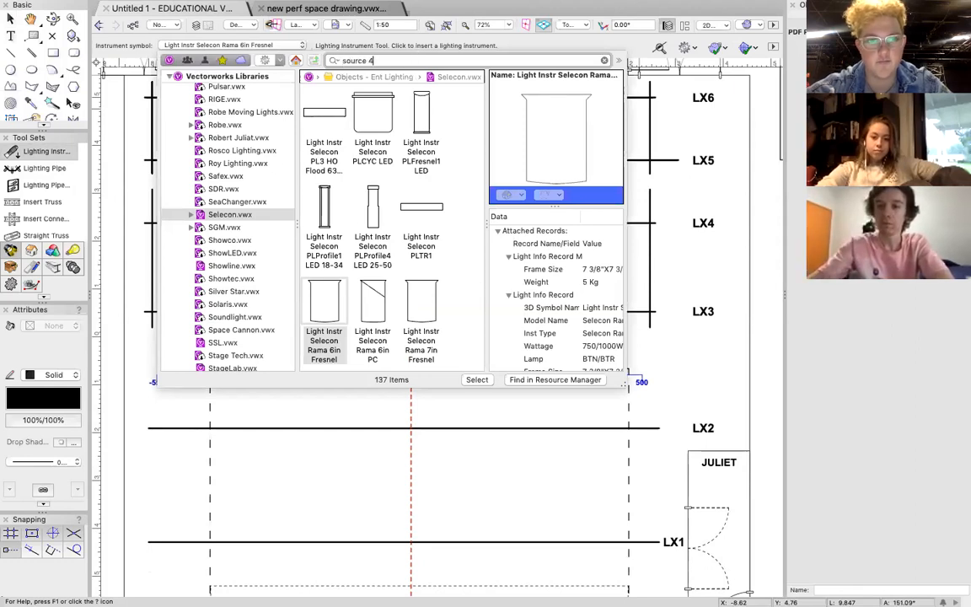
key("Return")
double_click(421, 299)
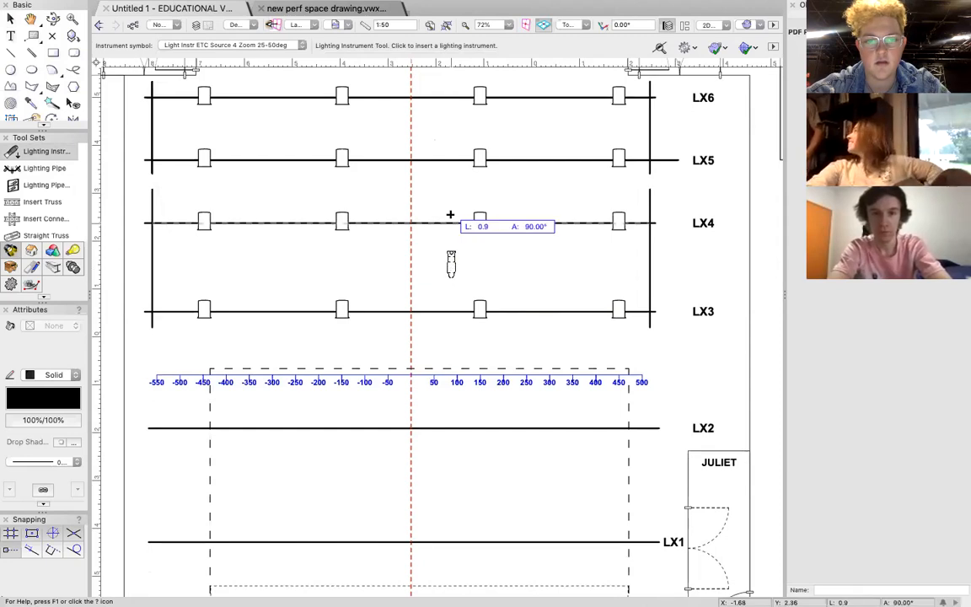
left_click(449, 215)
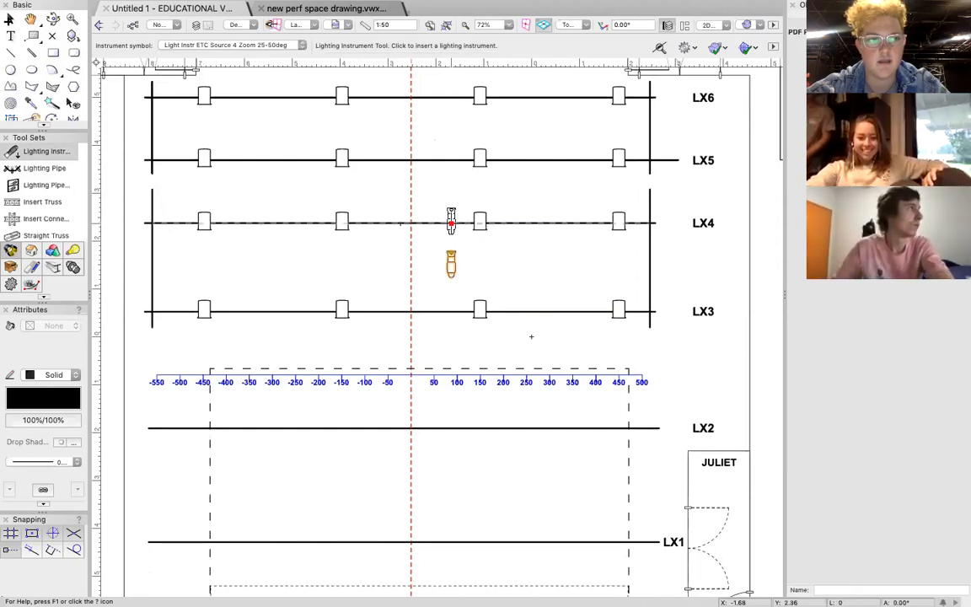
Inspect the Source 4 profile, individual Fresnels on LX4 and LX5, and the LX6 pipe by selecting each in turn.
key("x")
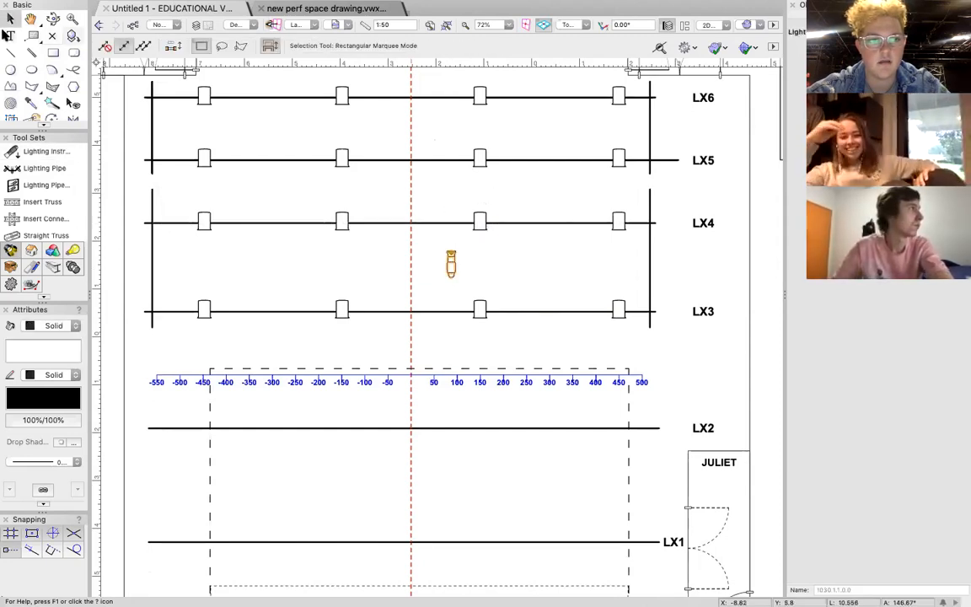
left_click(341, 221)
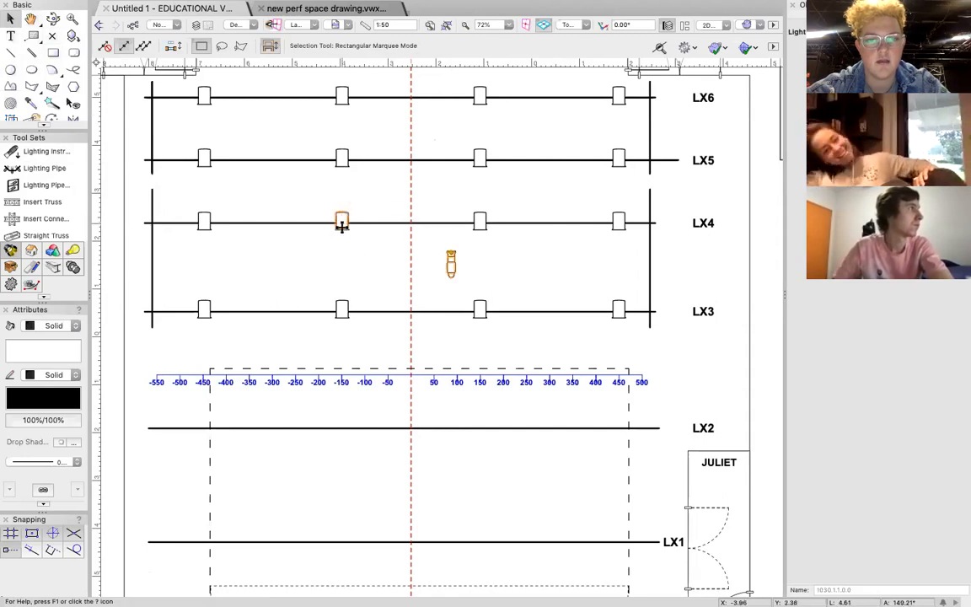
left_click(452, 267)
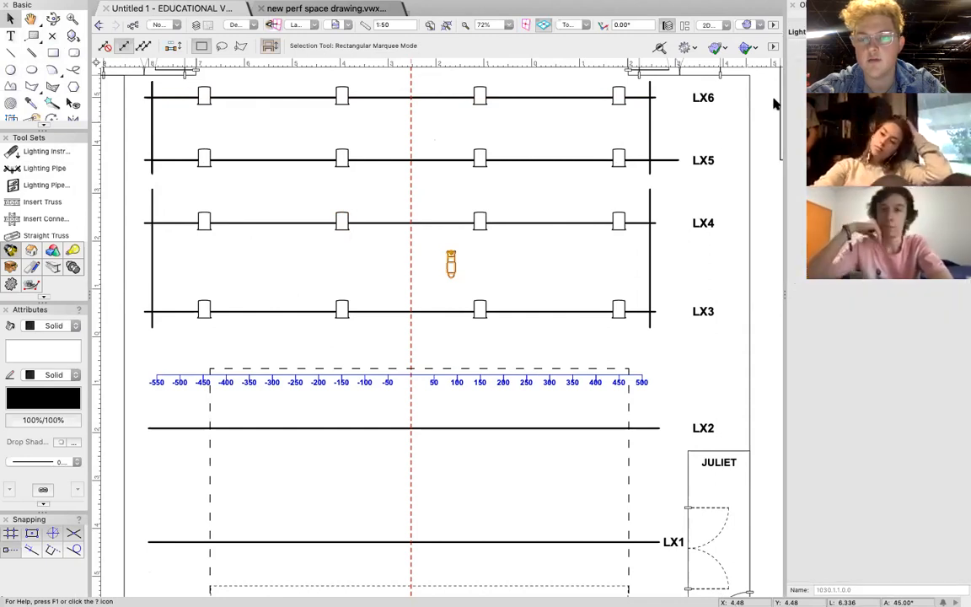
left_click(618, 158)
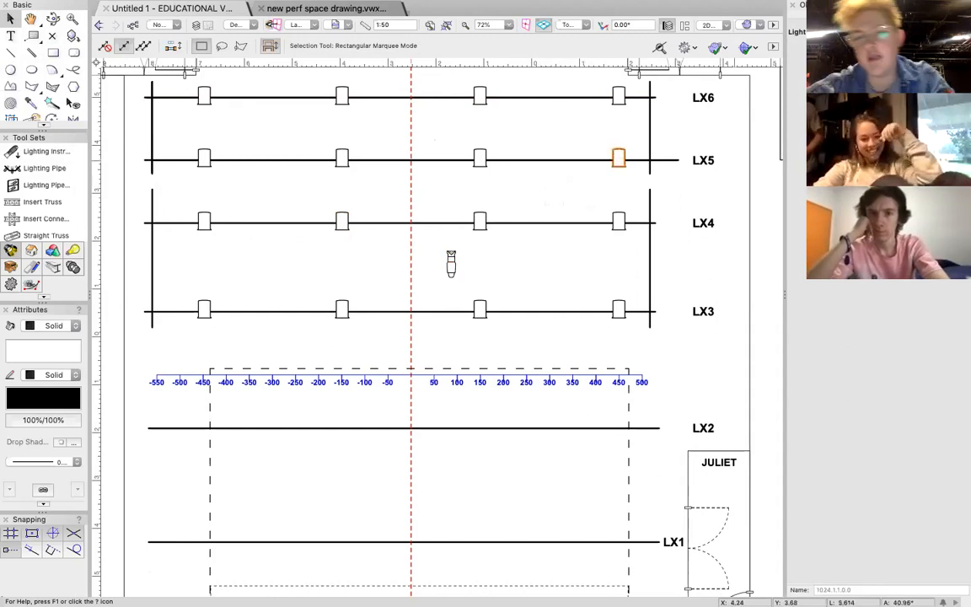
left_click(576, 98)
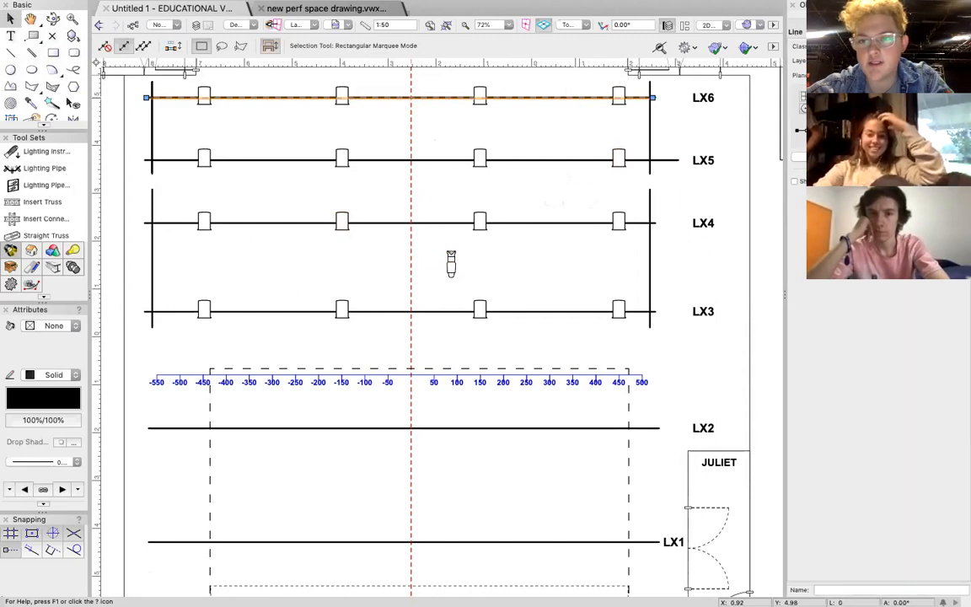
Set the channel of the LX5 Fresnel at the 450 mark to 9 in its lighting device properties.
left_click(618, 159)
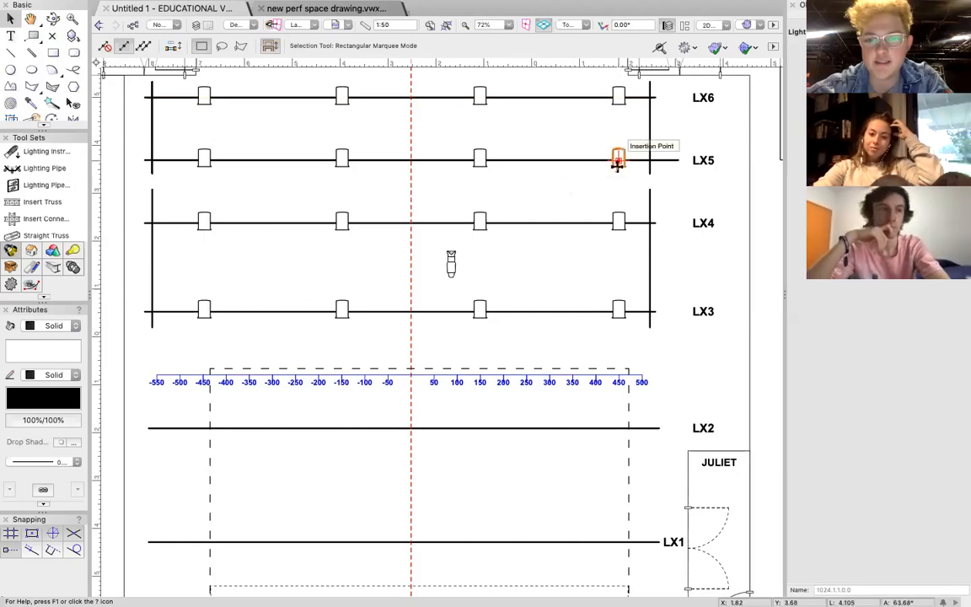
left_click(618, 160)
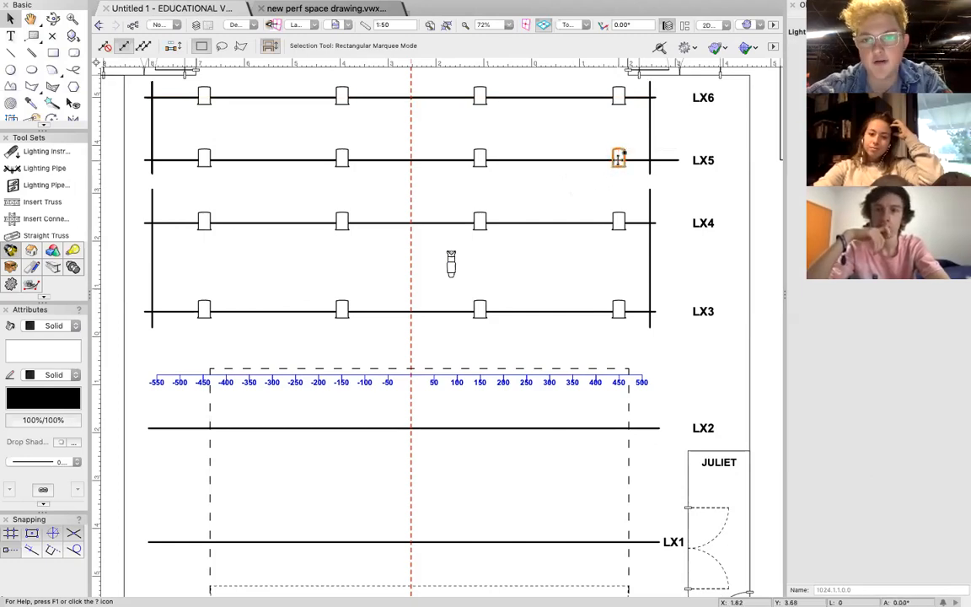
double_click(618, 160)
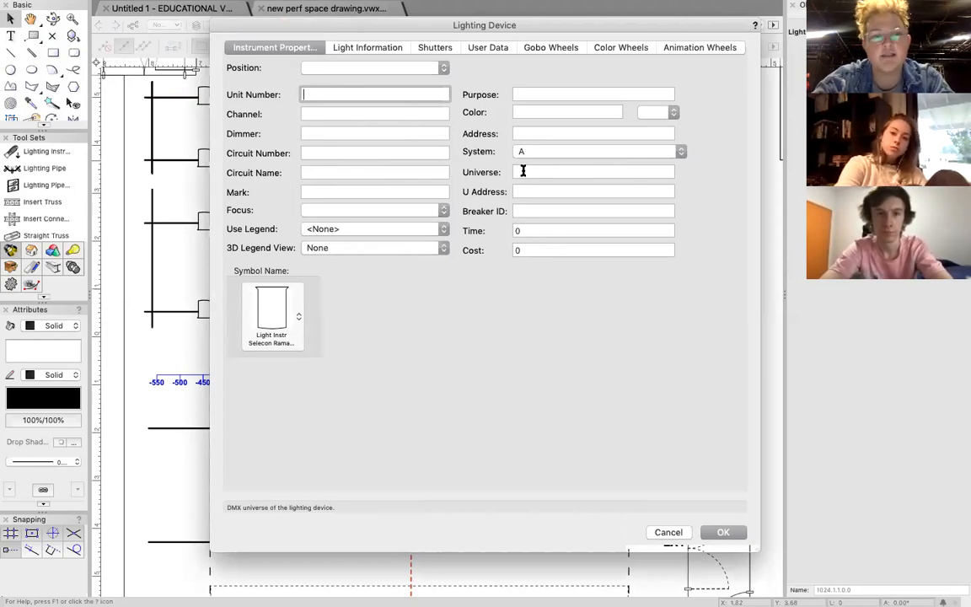
left_click(314, 114)
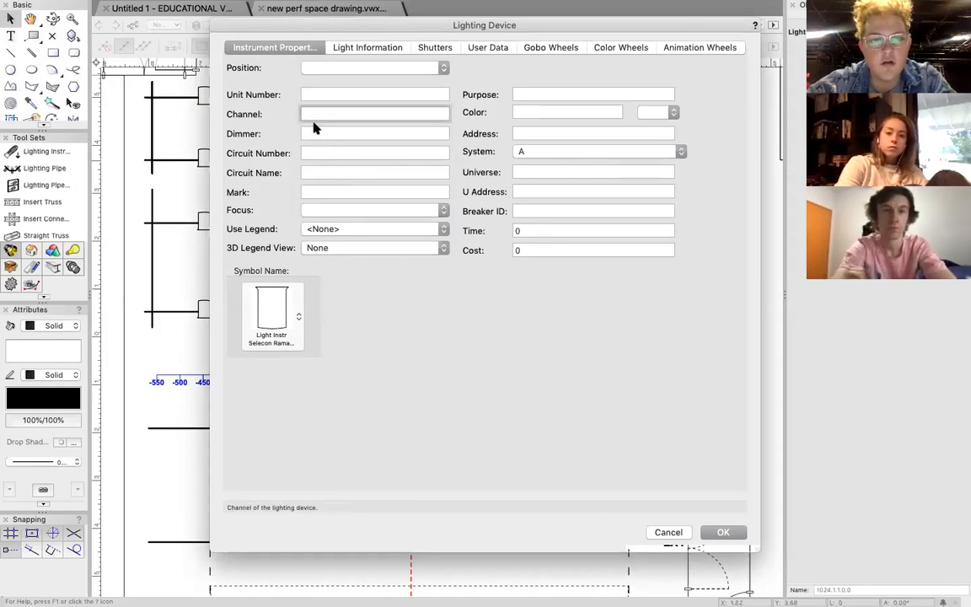
left_click(551, 112)
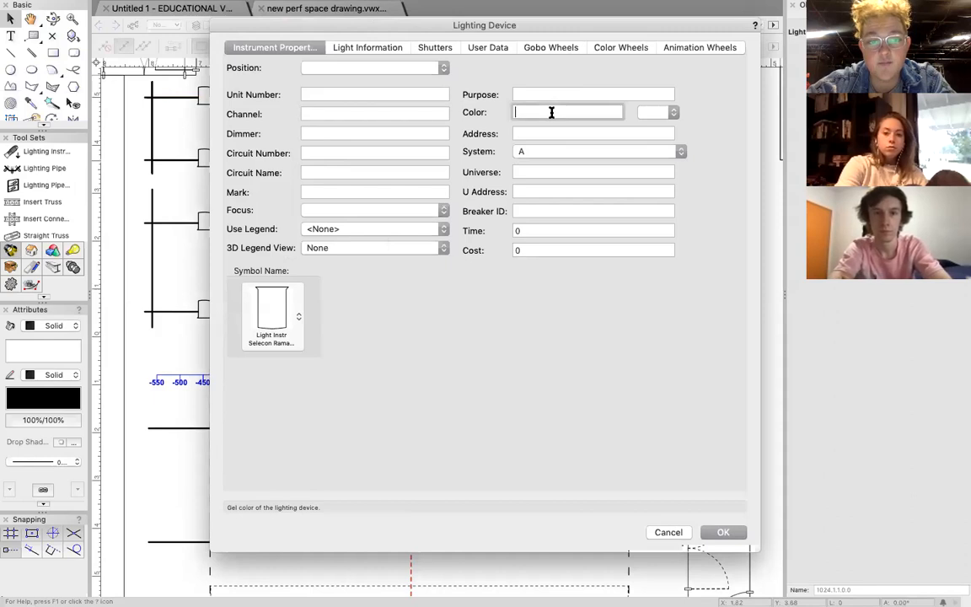
left_click(330, 233)
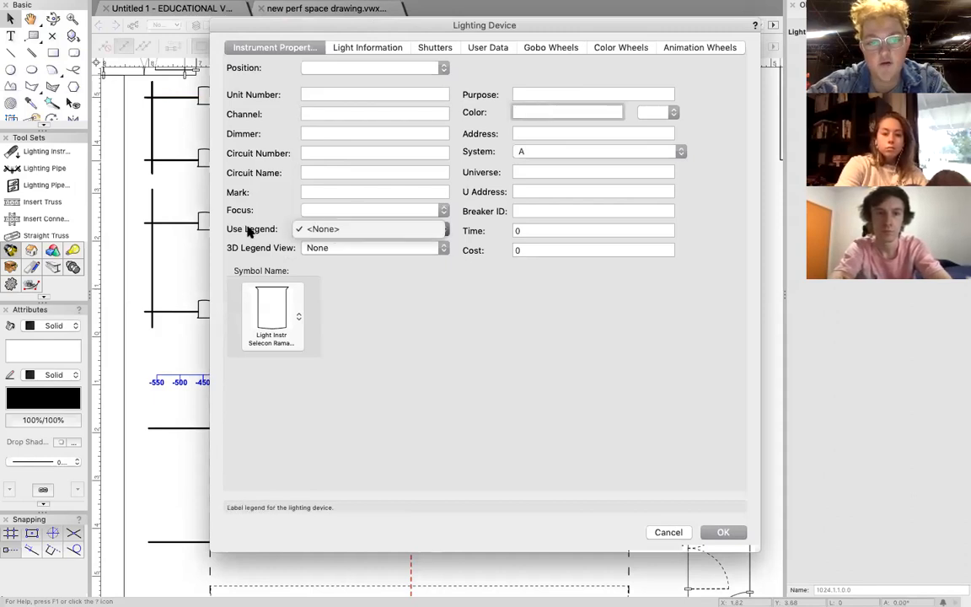
left_click(326, 229)
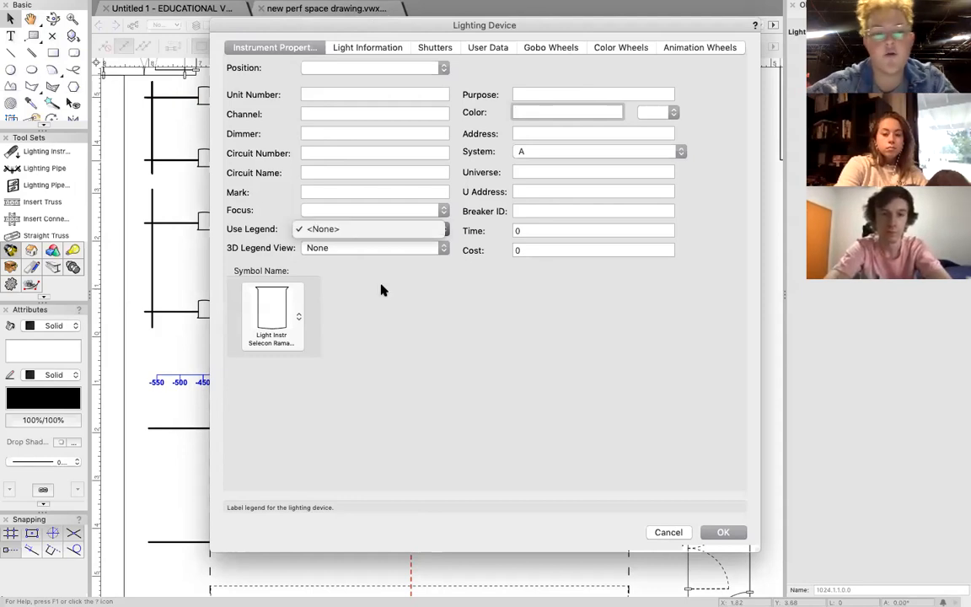
left_click(323, 115)
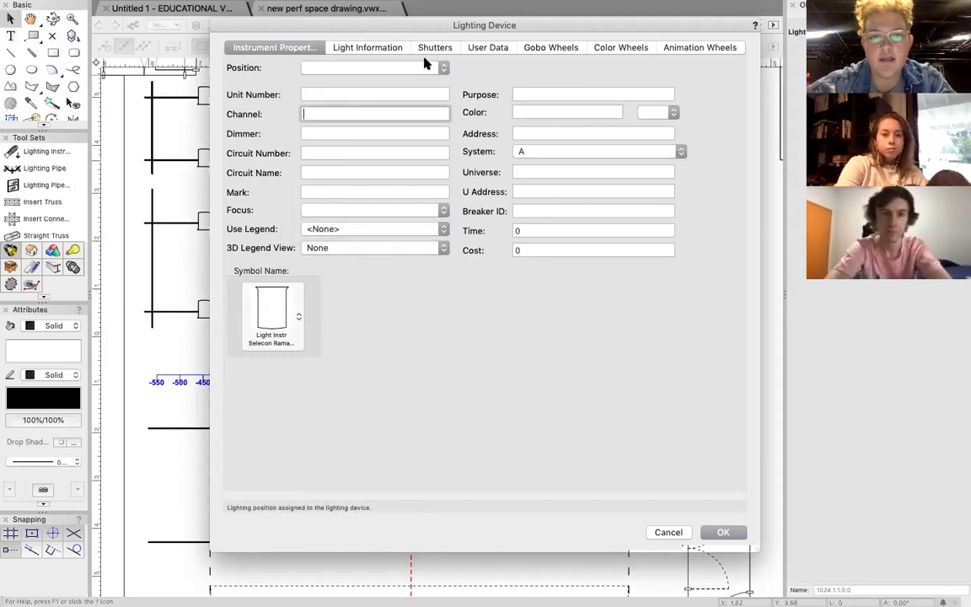
mouse_move(433, 24)
left_mouse_down()
mouse_move(369, 143)
mouse_move(403, 403)
mouse_move(423, 47)
left_mouse_up()
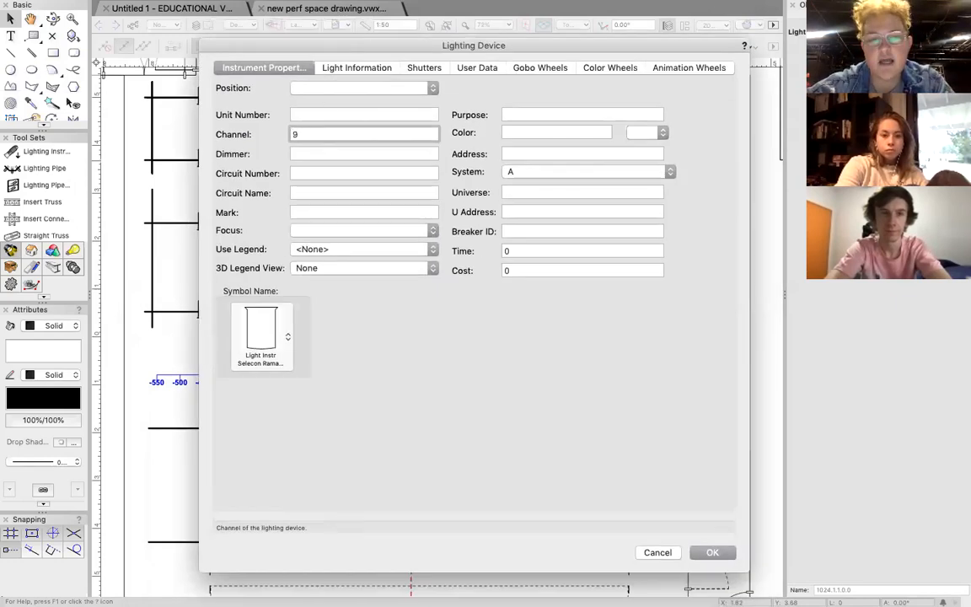
key("Return")
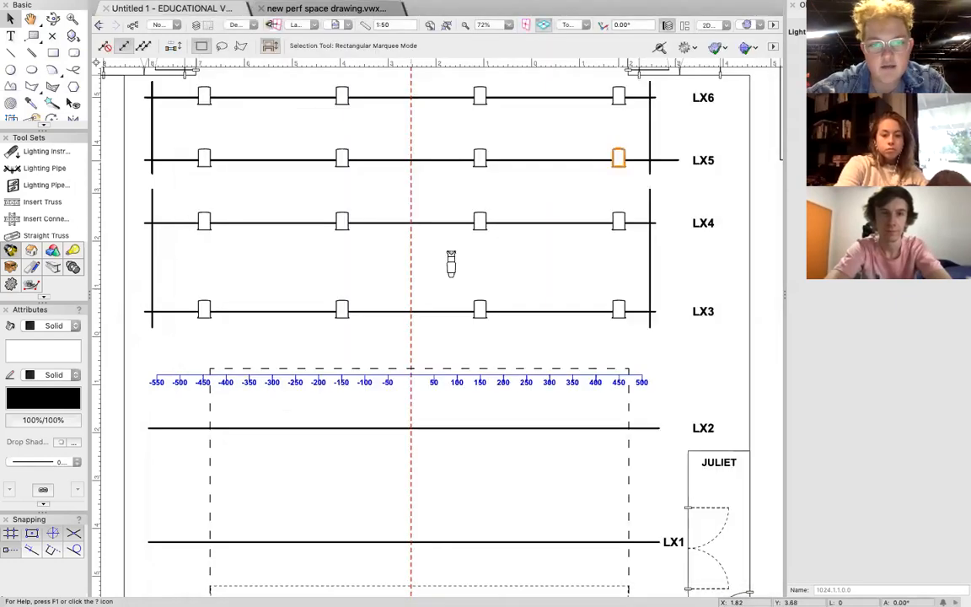
Reopen the properties of the LX5 Fresnel at the 450 mark and enter L201 as its color.
double_click(618, 157)
left_click(551, 132)
type("L")
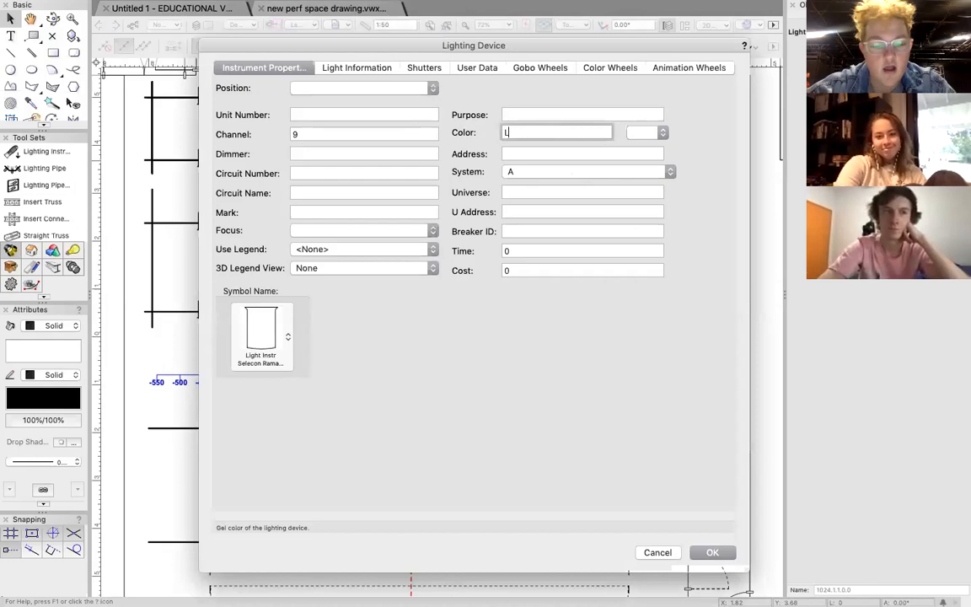
type("201")
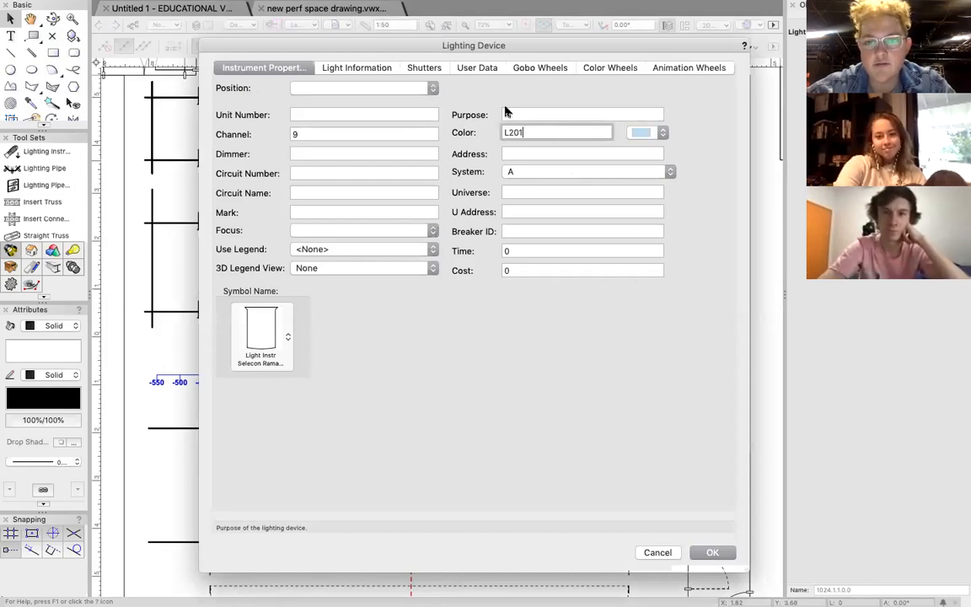
Open the full color picker for the fixture's gel and browse the available color palettes.
left_click(661, 134)
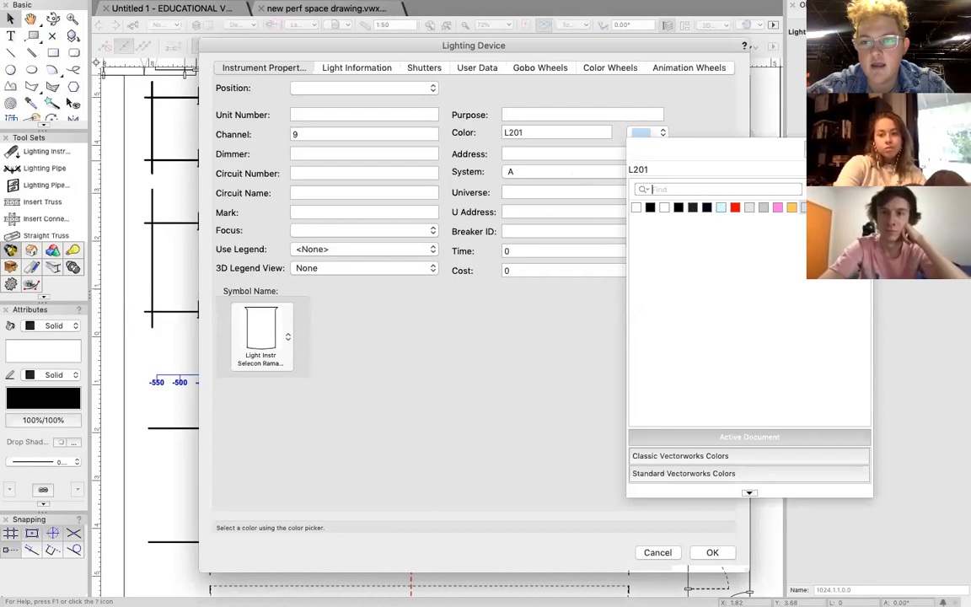
left_click(835, 150)
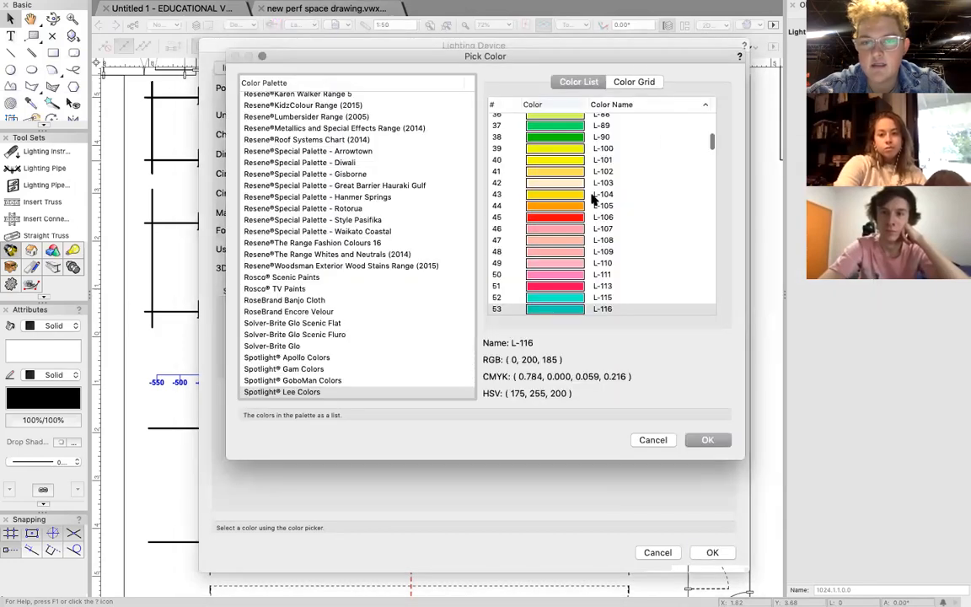
scroll(327, 175, "up", 15)
scroll(327, 174, "down", 20)
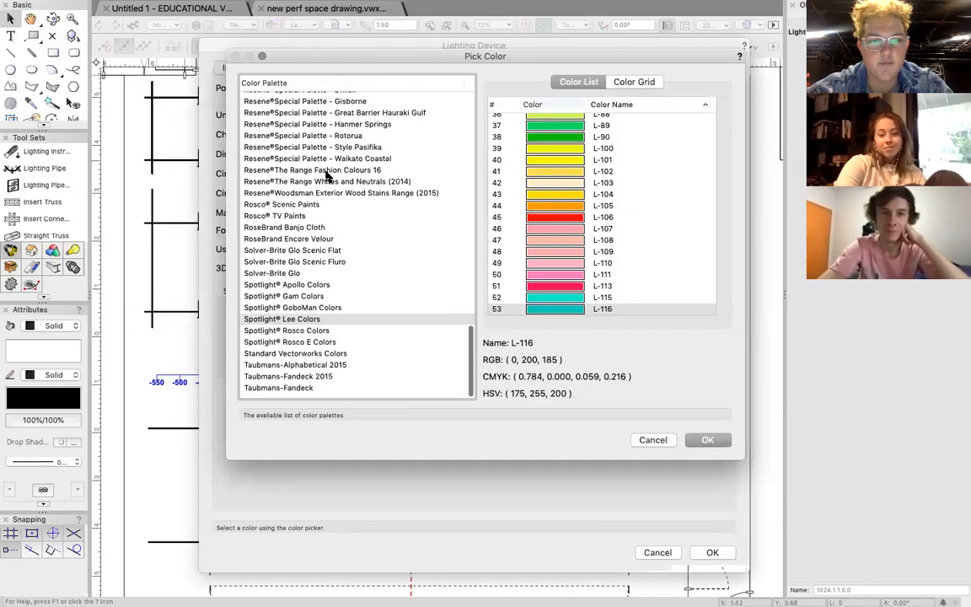
scroll(327, 174, "up", 15)
scroll(326, 174, "down", 20)
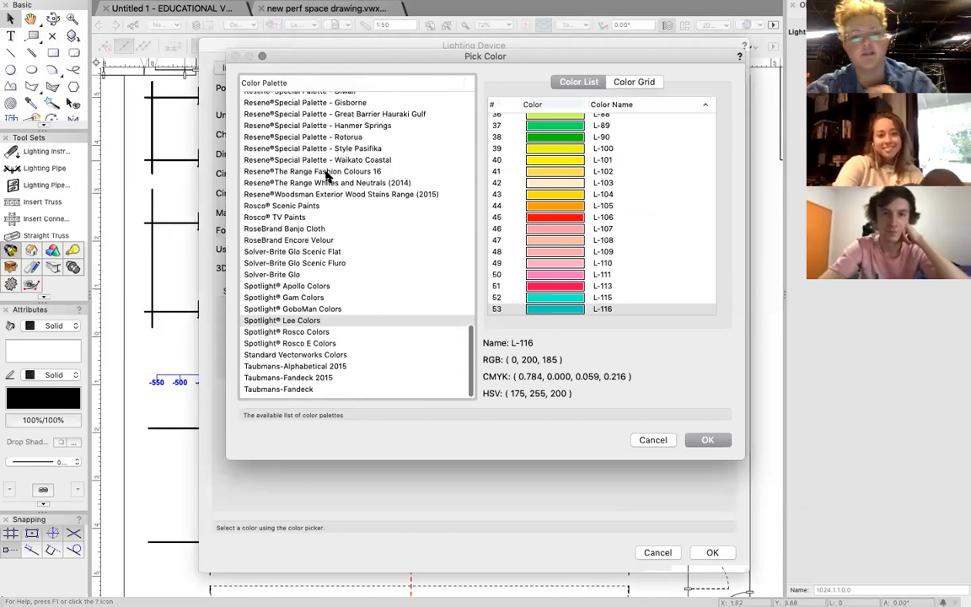
scroll(640, 216, "down", 10)
scroll(640, 216, "up", 15)
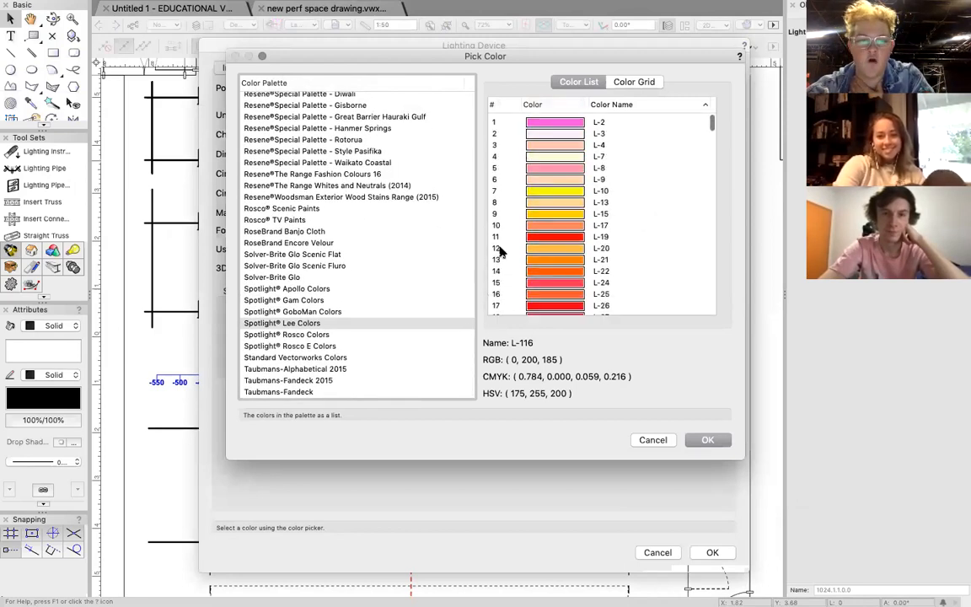
Choose L-201 from the Spotlight Lee Colors palette as the Fresnel's gel color and apply the device properties.
left_click(302, 335)
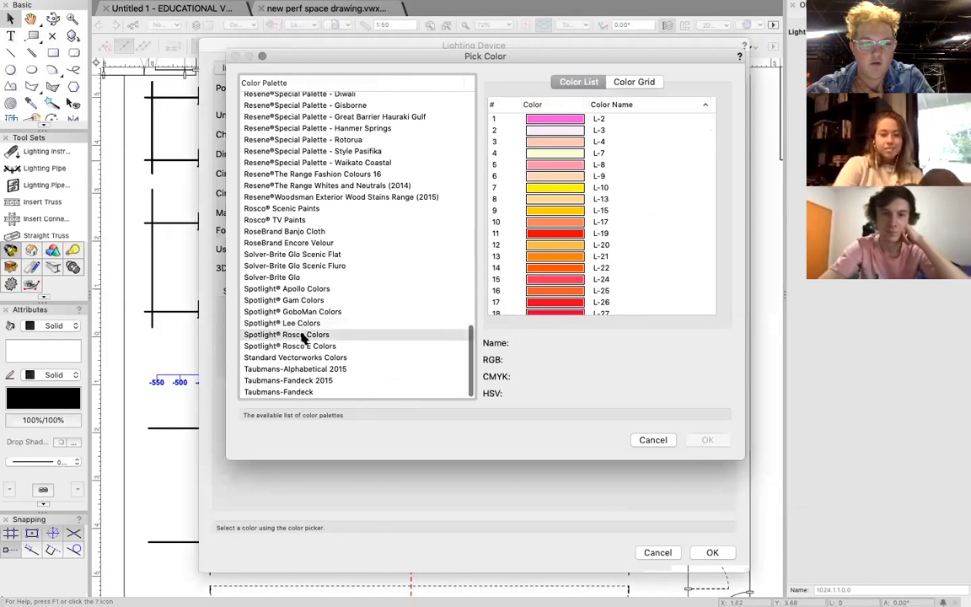
left_click(282, 323)
scroll(649, 203, "up", 3)
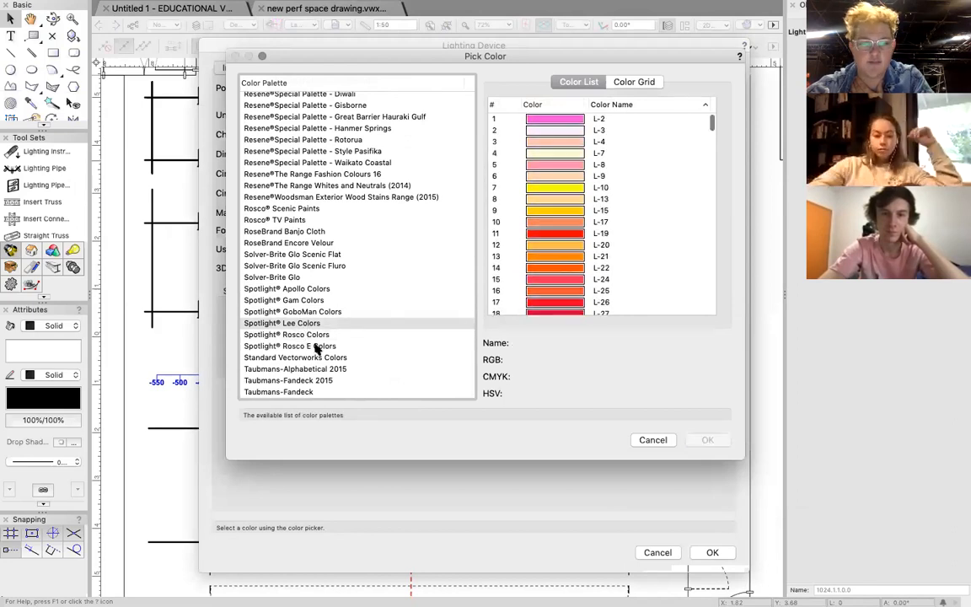
scroll(553, 187, "down", 20)
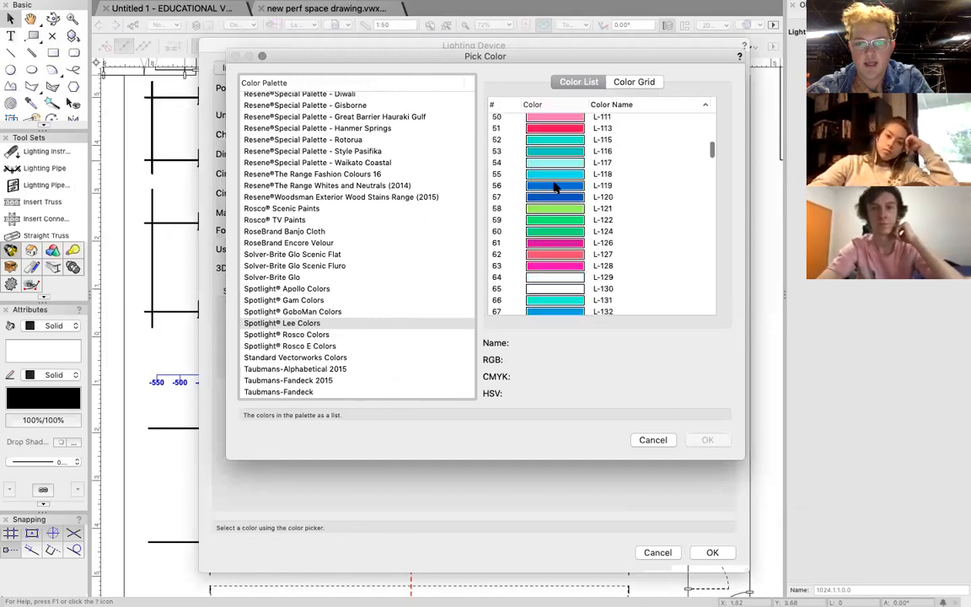
scroll(553, 187, "down", 5)
scroll(553, 187, "up", 8)
scroll(553, 187, "down", 7)
scroll(554, 187, "down", 1)
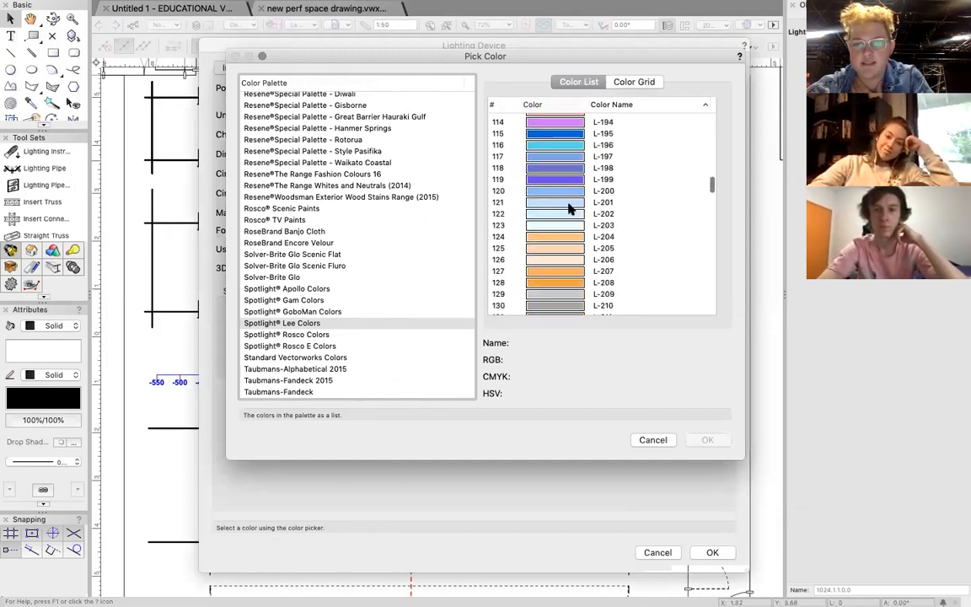
left_click(568, 209)
left_click(707, 439)
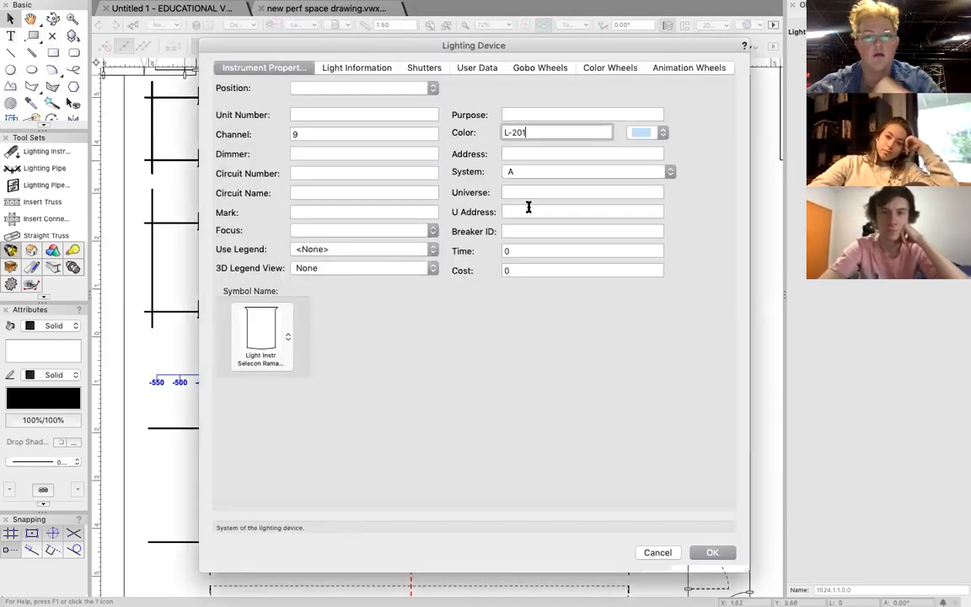
left_click(707, 555)
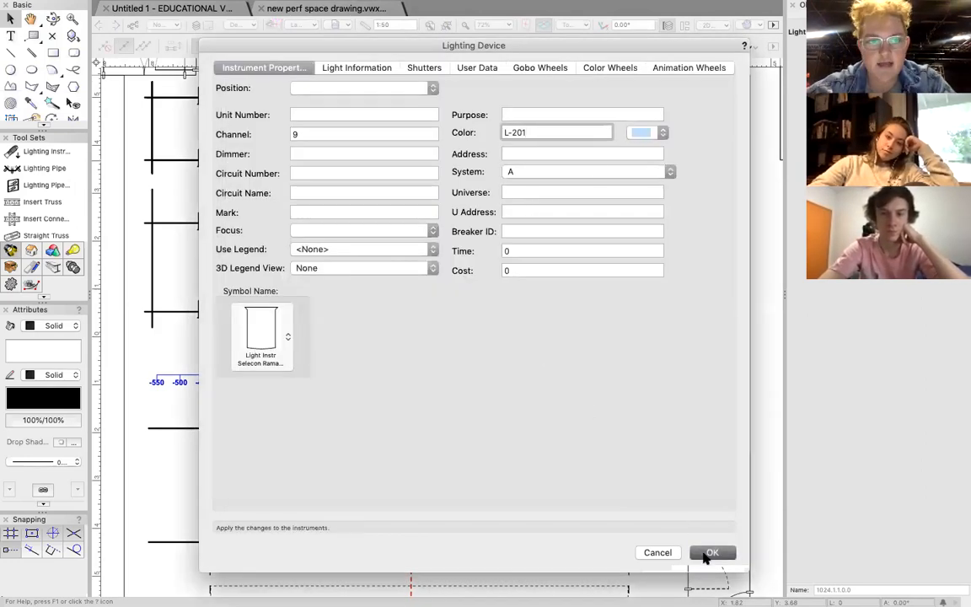
Add a new label legend named 1 through the Label Legend Manager.
scroll(623, 163, "up", 2)
scroll(624, 164, "up", 3)
scroll(625, 164, "right", 4)
scroll(625, 164, "up", 2)
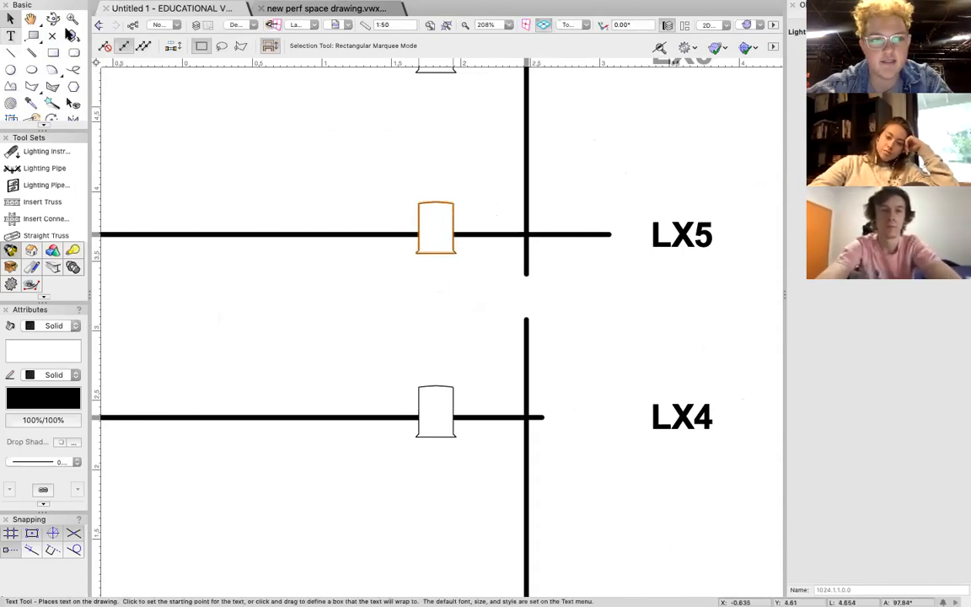
left_click(288, 6)
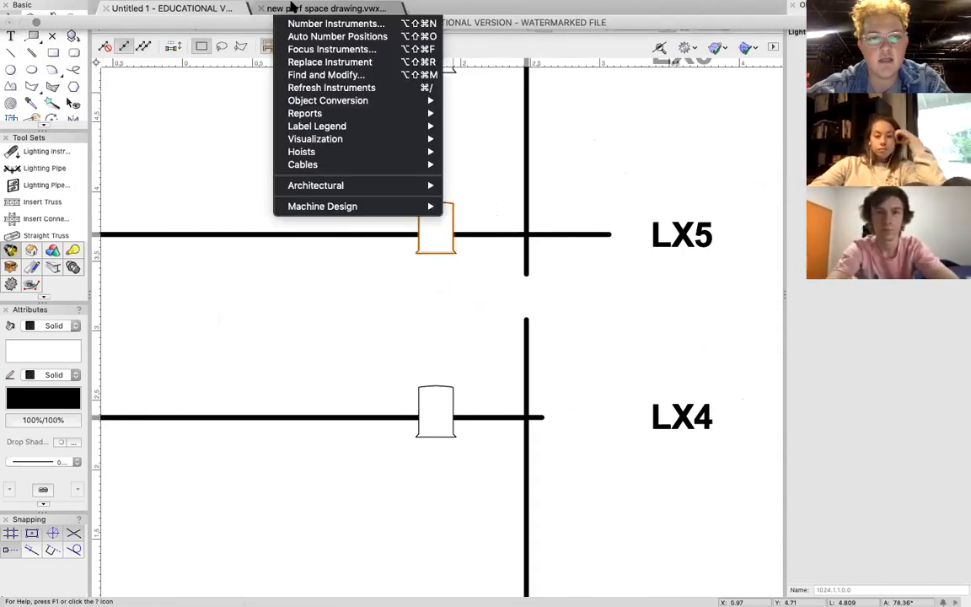
mouse_move(352, 128)
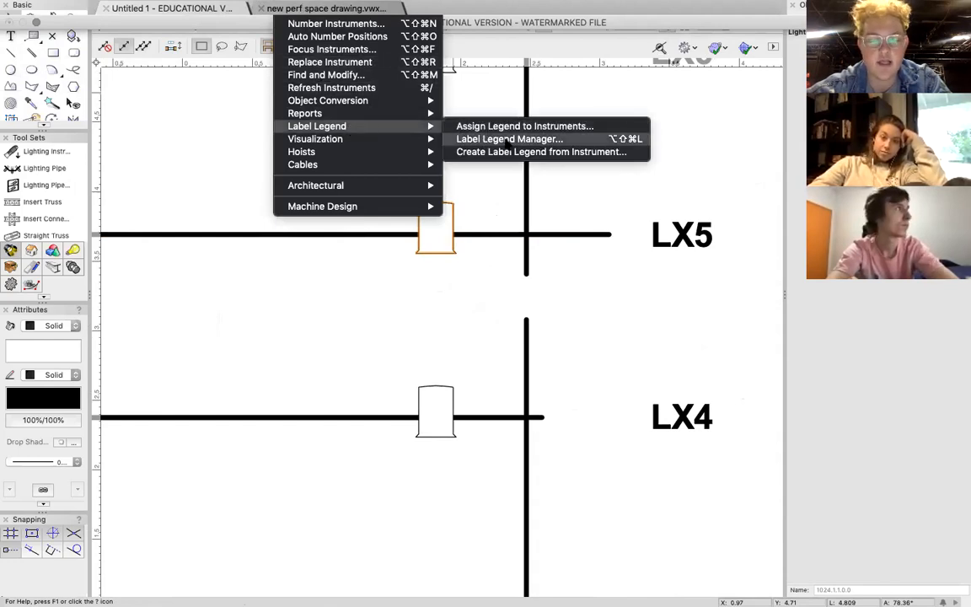
left_click(508, 140)
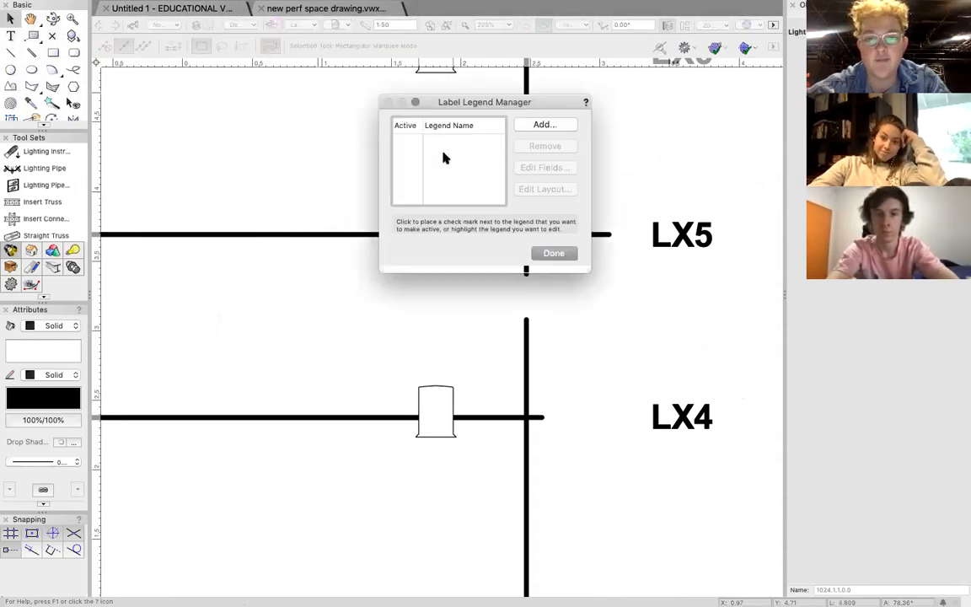
left_click(541, 125)
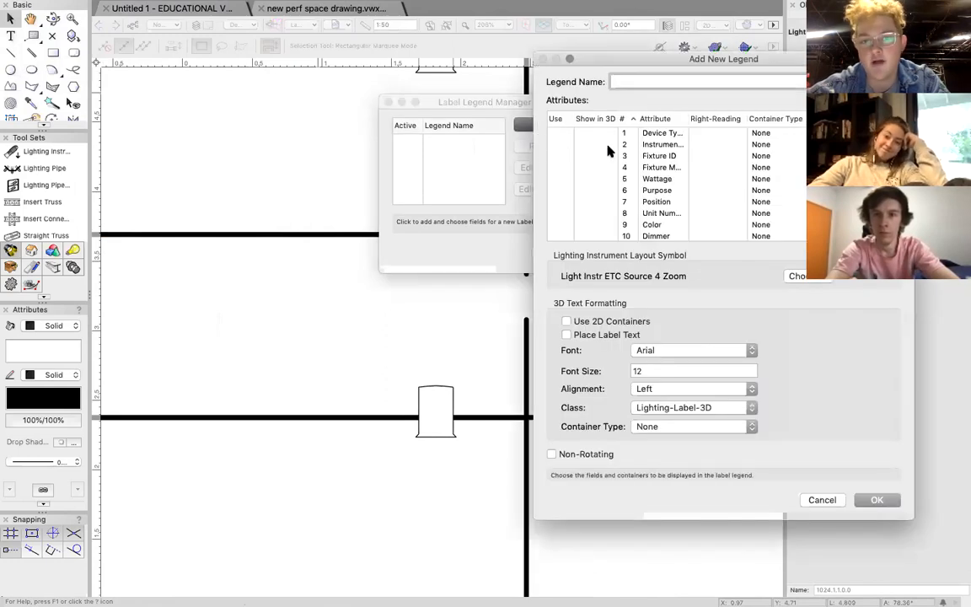
left_click(634, 80)
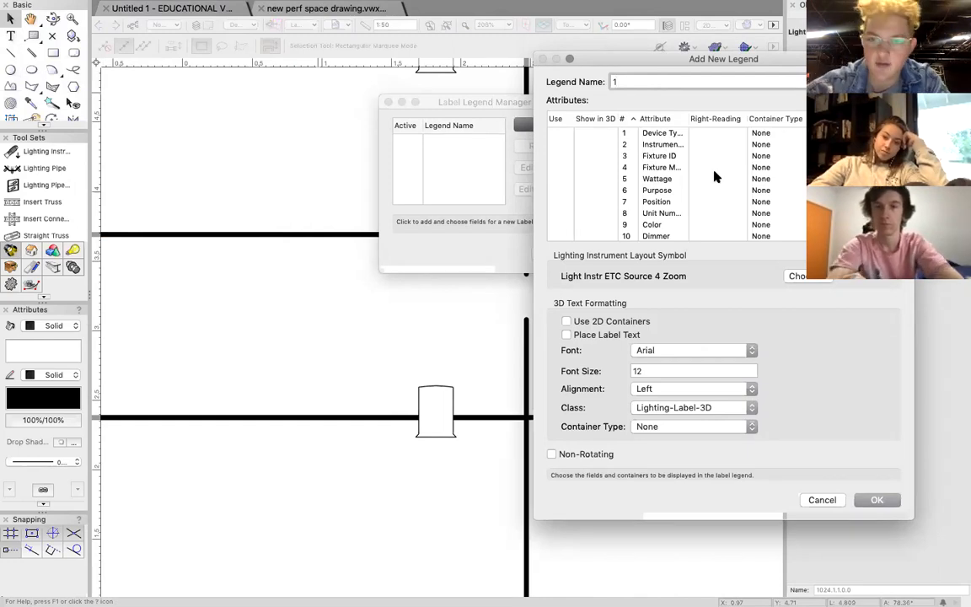
Enable the Color and Channel attributes in the new legend, give Channel a Circle container, and create the legend.
scroll(638, 192, "down", 3)
left_click(555, 162)
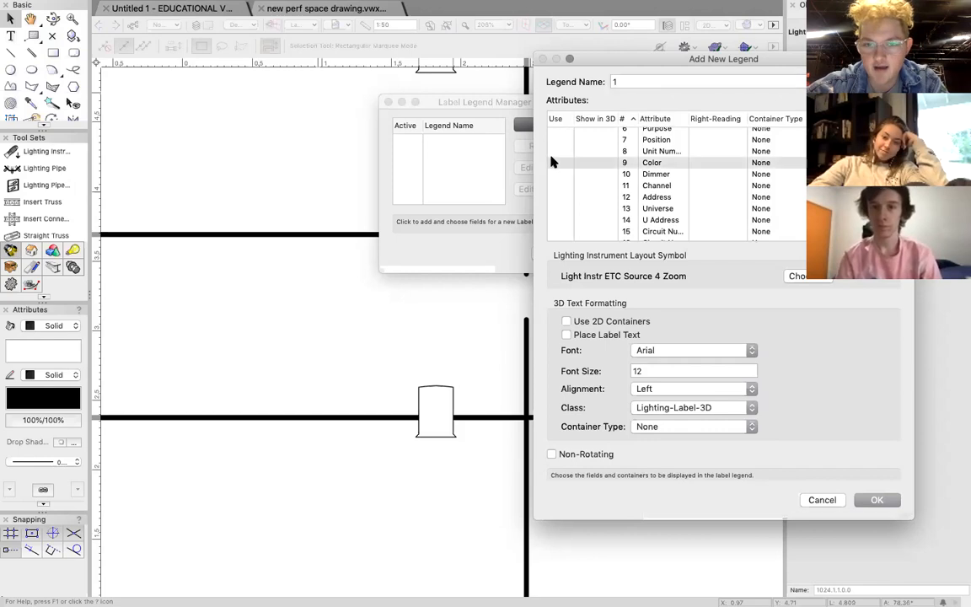
left_click(559, 185)
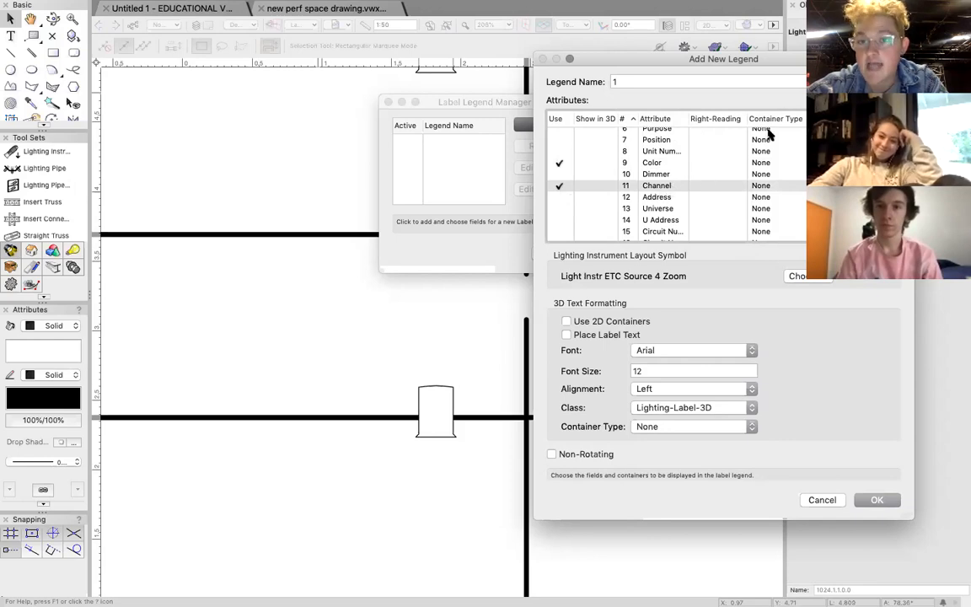
left_click(761, 185)
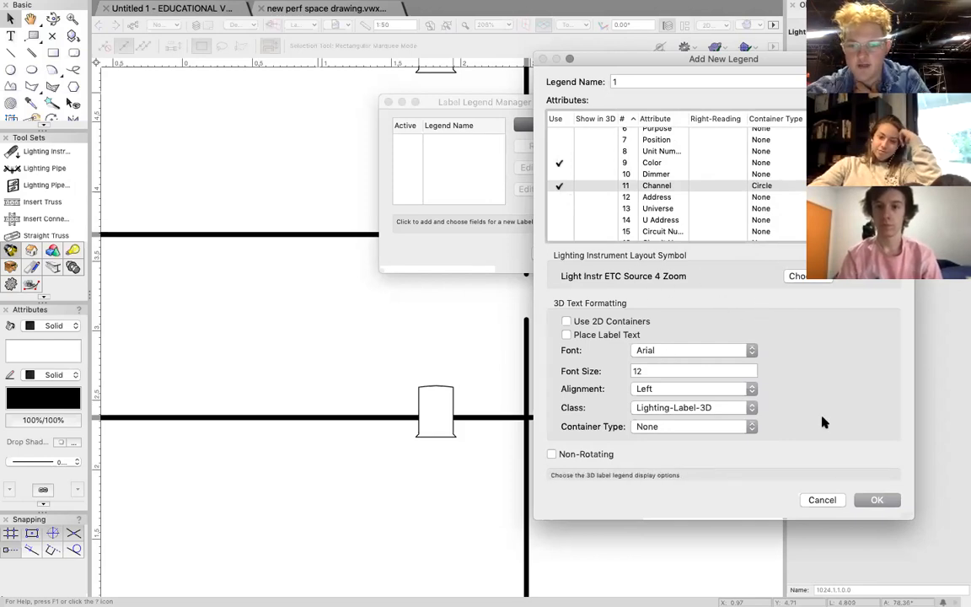
left_click(877, 501)
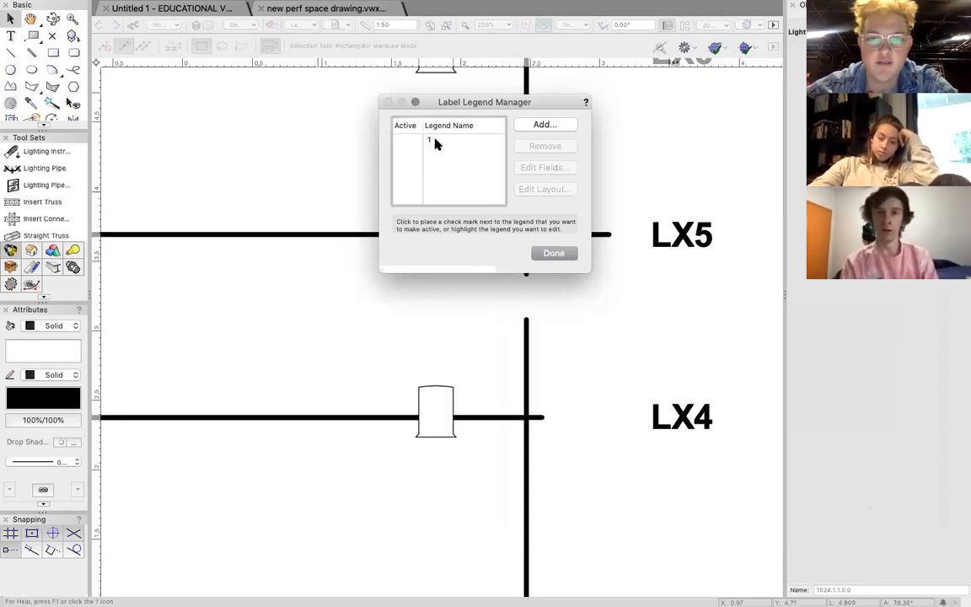
Open the layout of label legend 1 for editing.
left_click(436, 142)
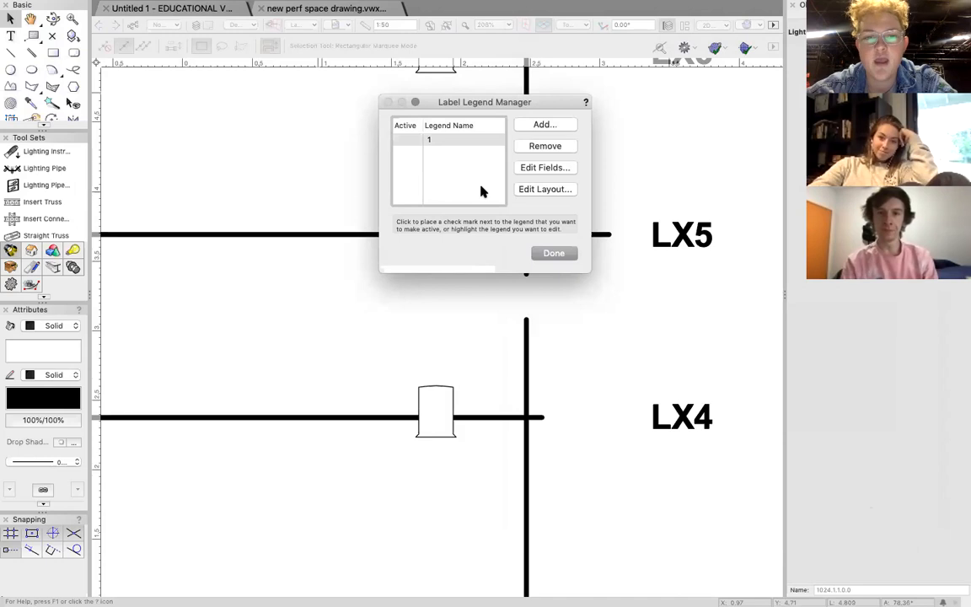
left_click(542, 190)
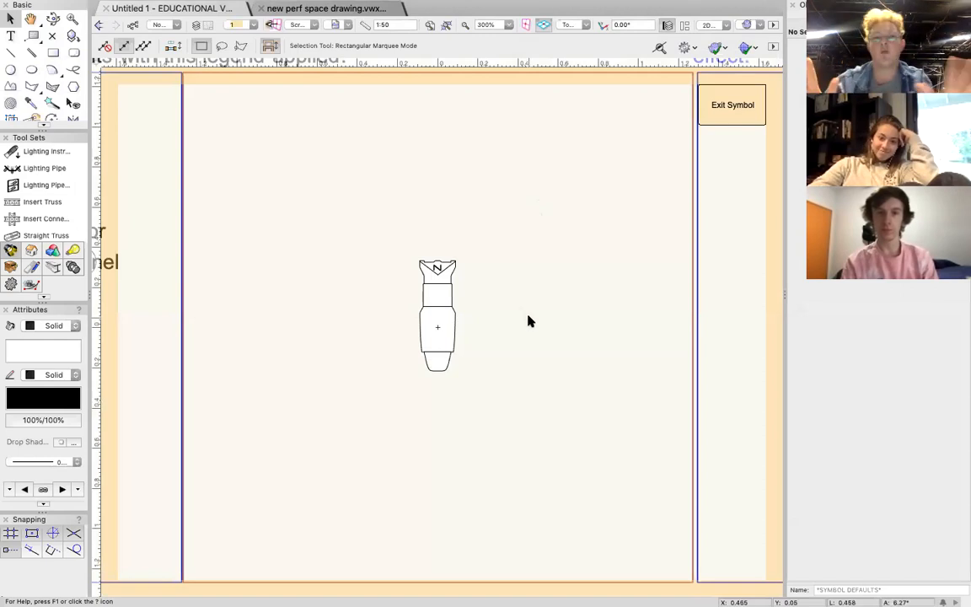
scroll(469, 304, "down", 4)
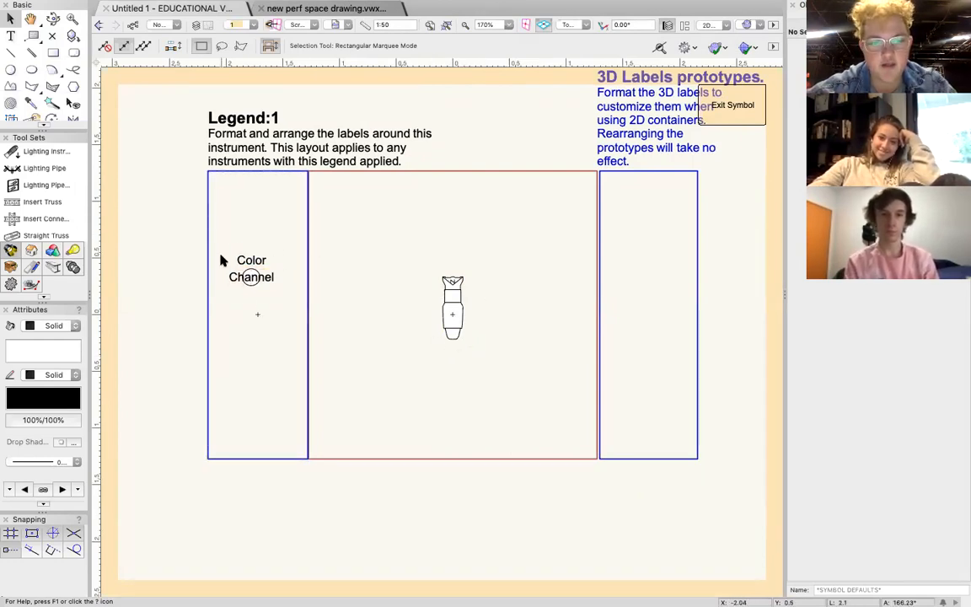
Select the Color and Channel labels with the circle container and move them out of the holding area to the layout instrument.
left_click_drag(226, 246, 284, 295)
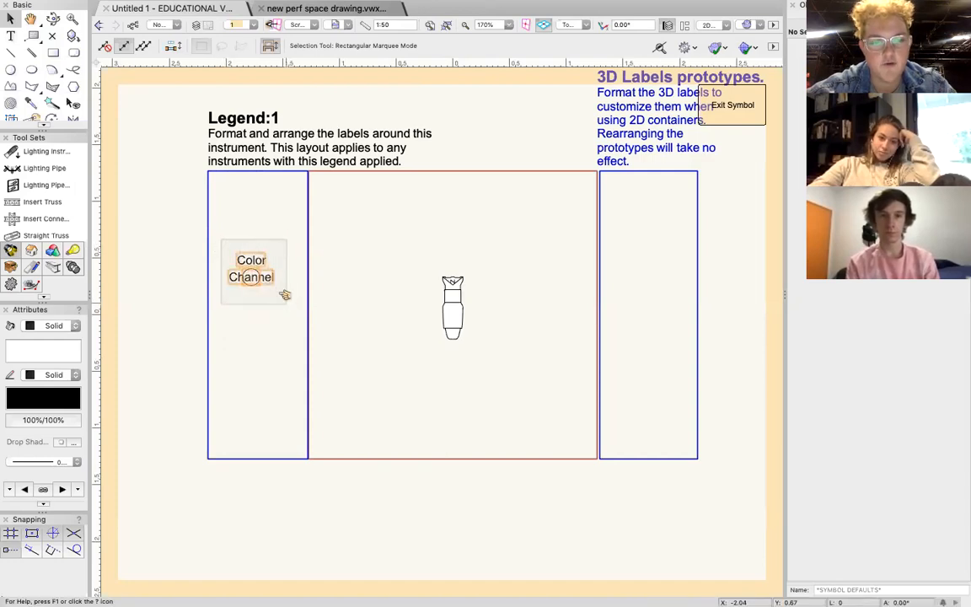
left_click_drag(224, 241, 291, 310)
left_click(226, 239)
left_click_drag(223, 241, 287, 308)
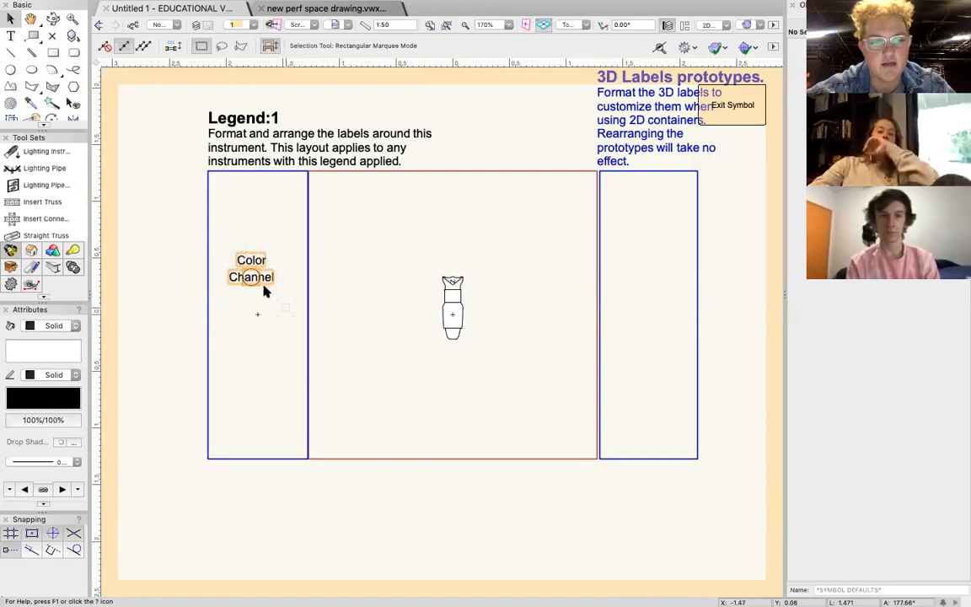
left_click_drag(249, 275, 462, 339)
left_click(396, 364)
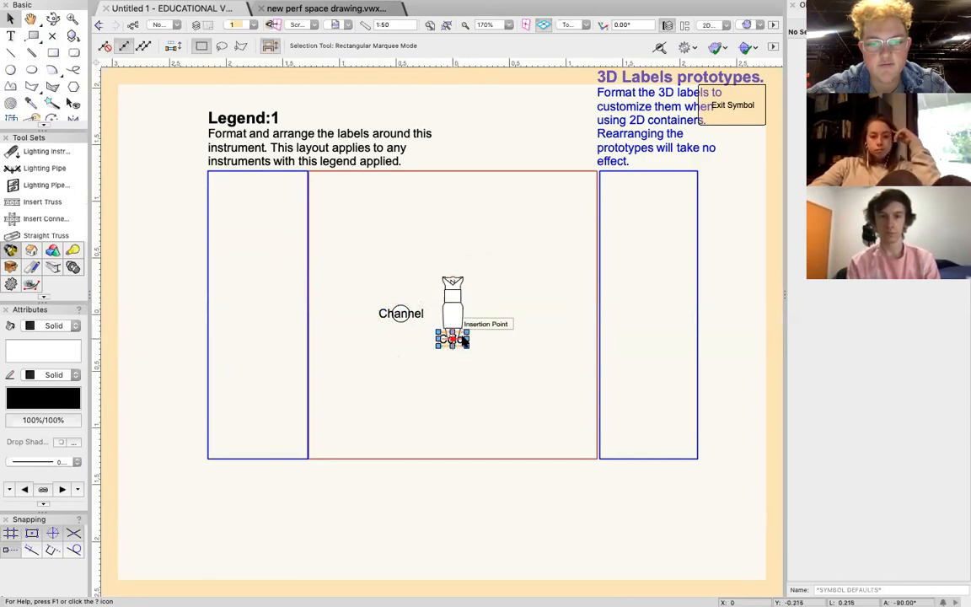
Place the Color label centred just beyond the rear end of the layout instrument.
scroll(464, 342, "up", 5)
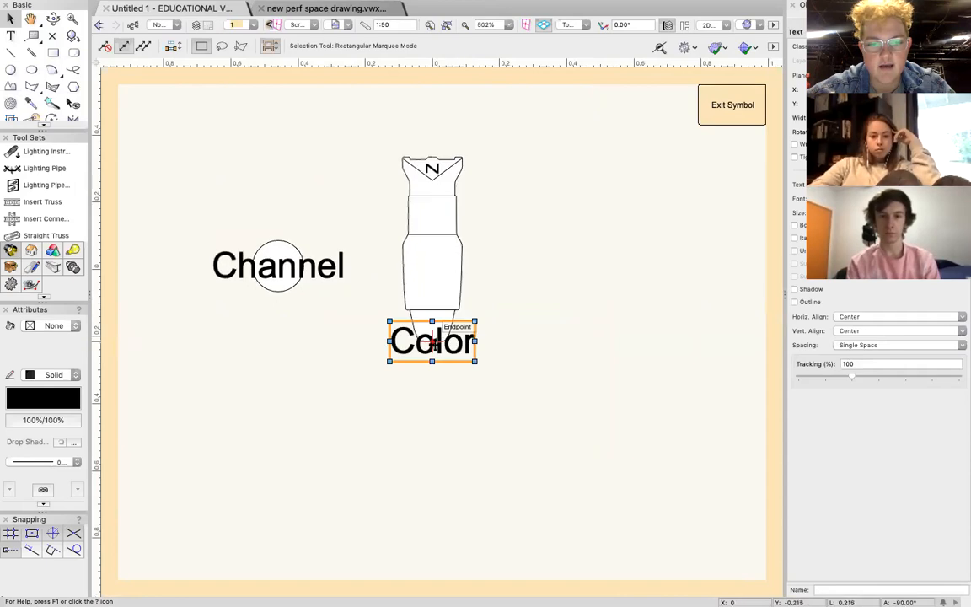
left_click_drag(432, 341, 428, 126)
left_click(538, 171)
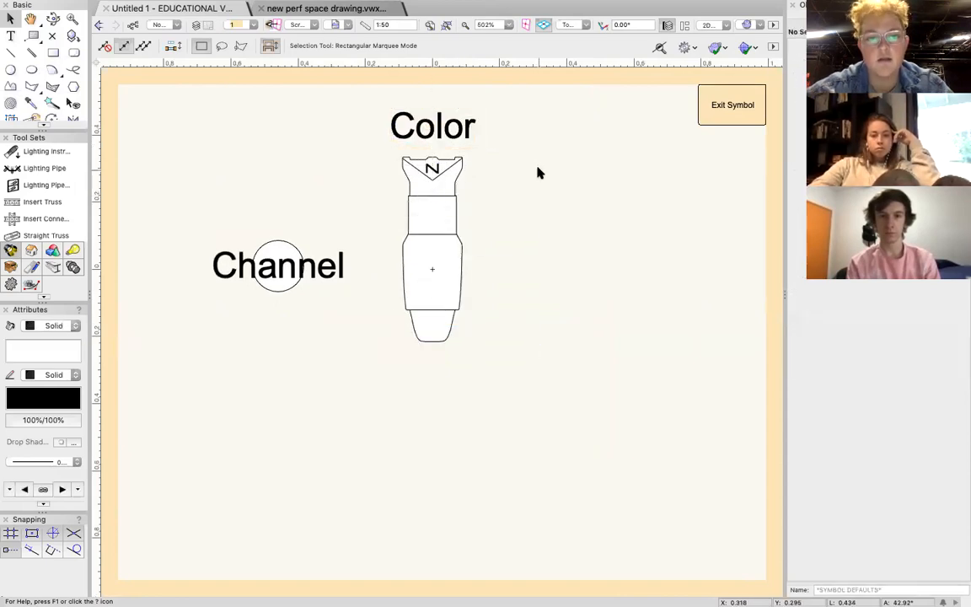
Separate the Channel text from its circle and place the circle centred just beyond the instrument's lens end.
left_click_drag(278, 267, 216, 193)
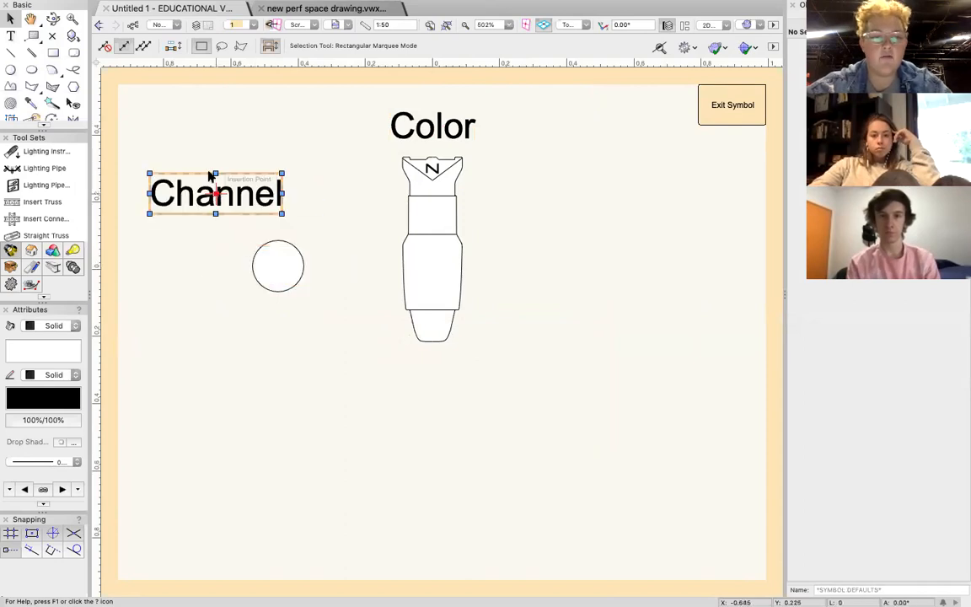
left_click(279, 271)
left_click_drag(279, 271, 282, 383)
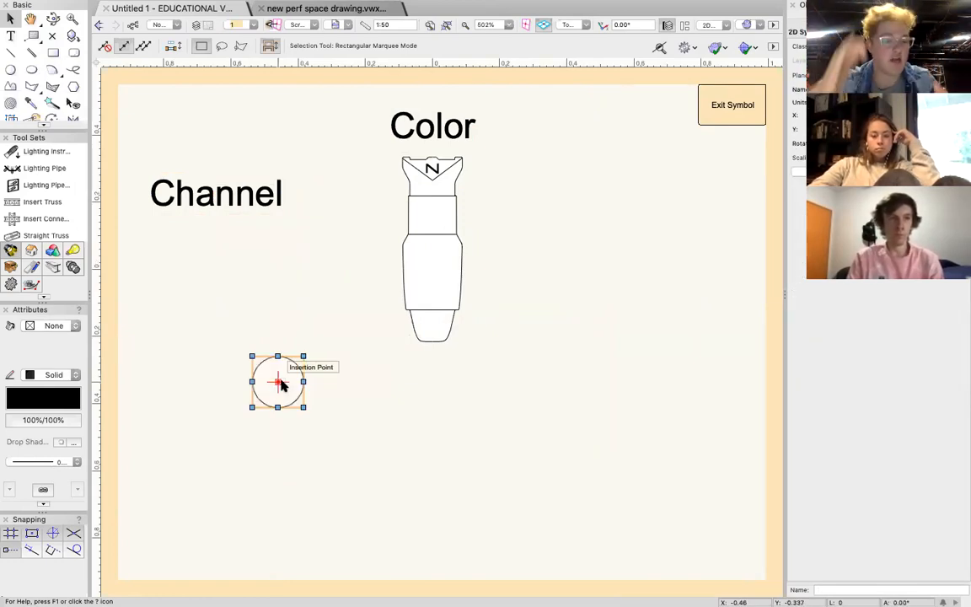
left_click_drag(278, 381, 435, 389)
left_click(523, 372)
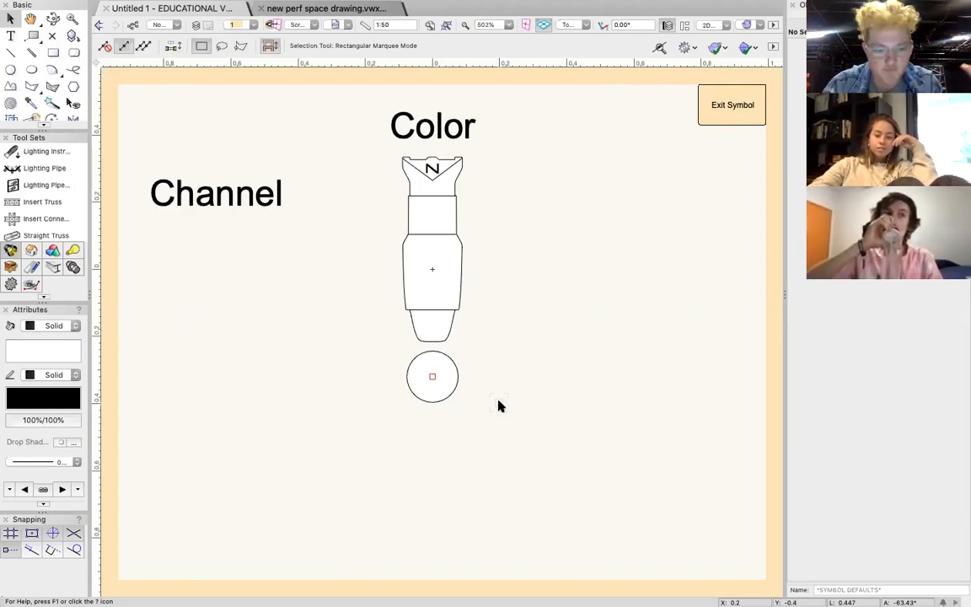
left_click(432, 400)
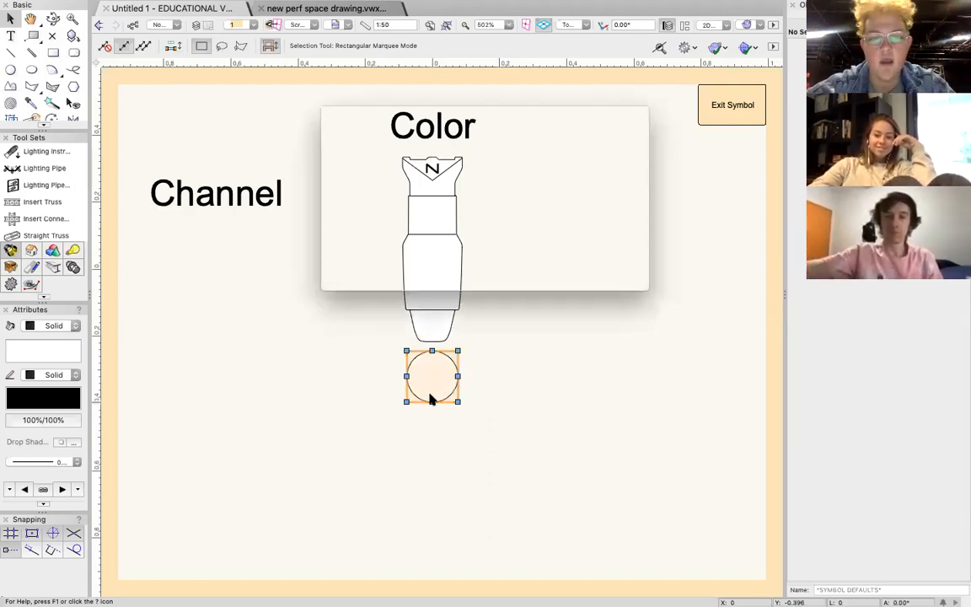
left_click(554, 271)
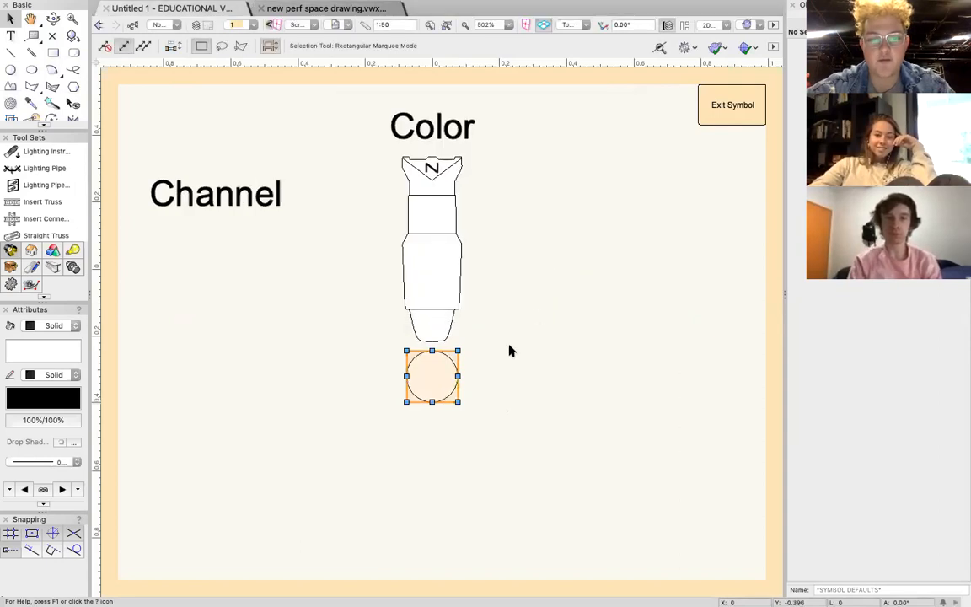
left_click(505, 379)
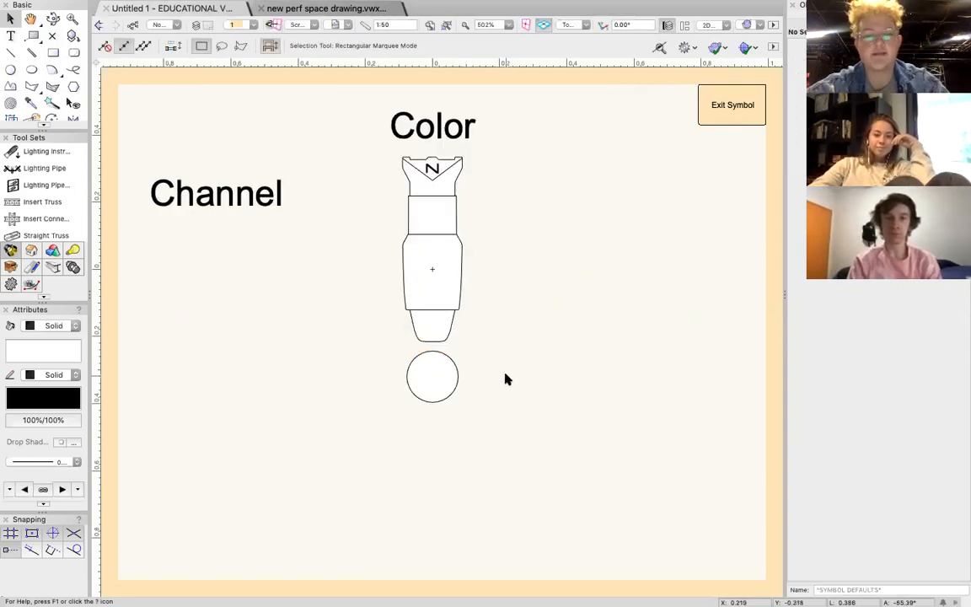
Edit the 2D component of the Channel circle symbol, enlarging the circle and recentring it on the origin, and return to the legend layout.
double_click(449, 380)
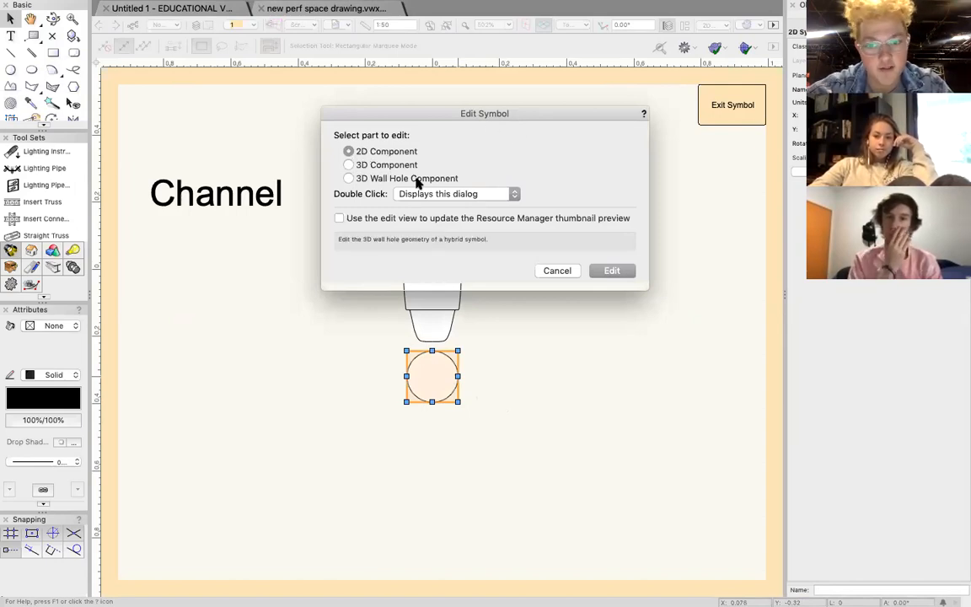
left_click(604, 270)
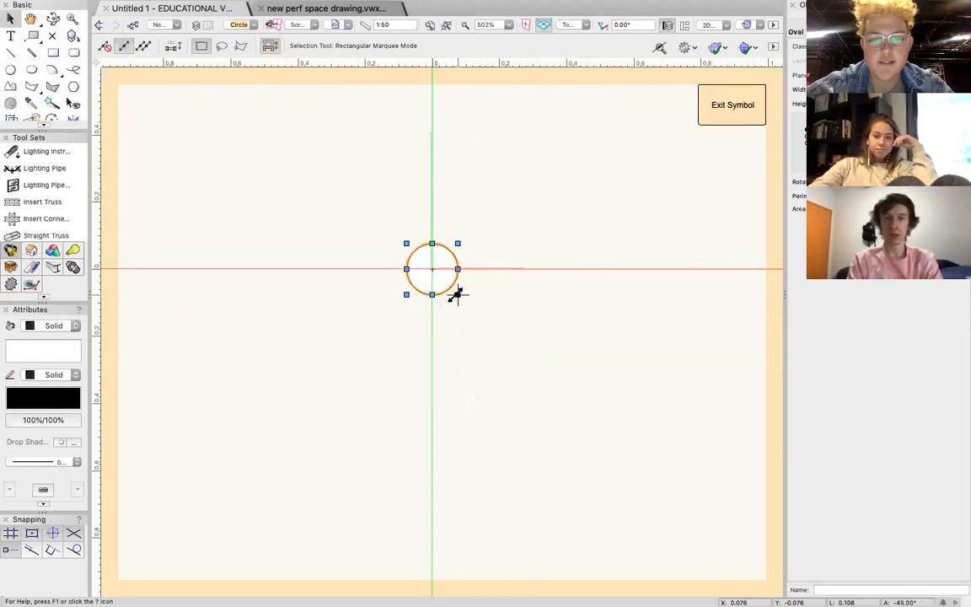
left_click_drag(456, 292, 481, 319)
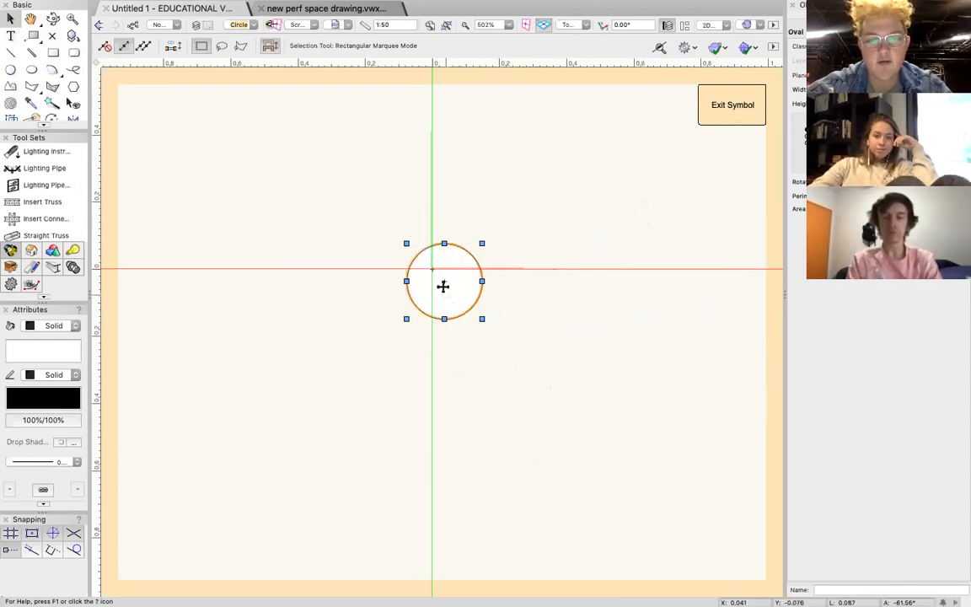
mouse_move(444, 281)
left_mouse_down()
mouse_move(470, 299)
mouse_move(434, 279)
left_mouse_up()
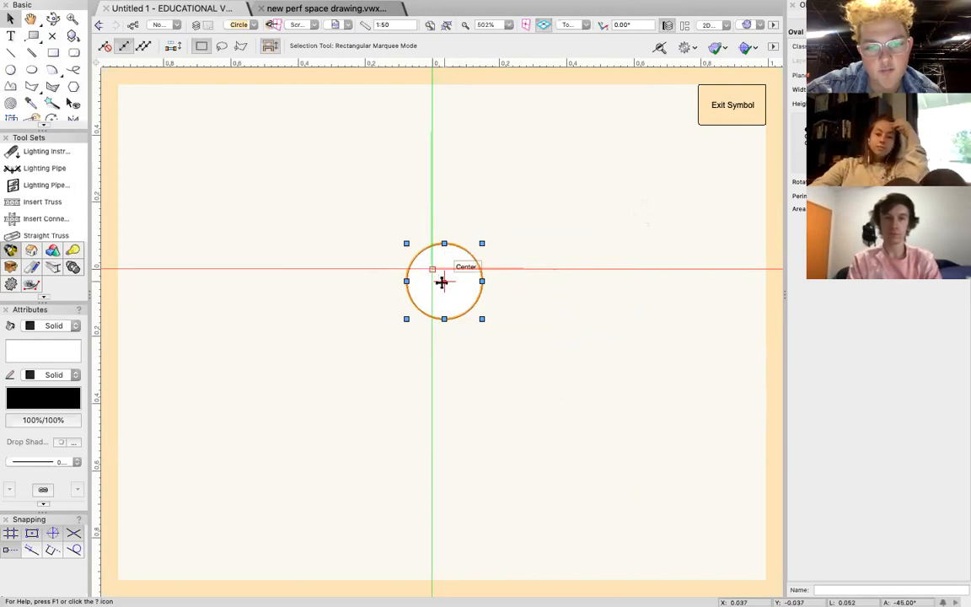
left_click_drag(444, 281, 433, 269)
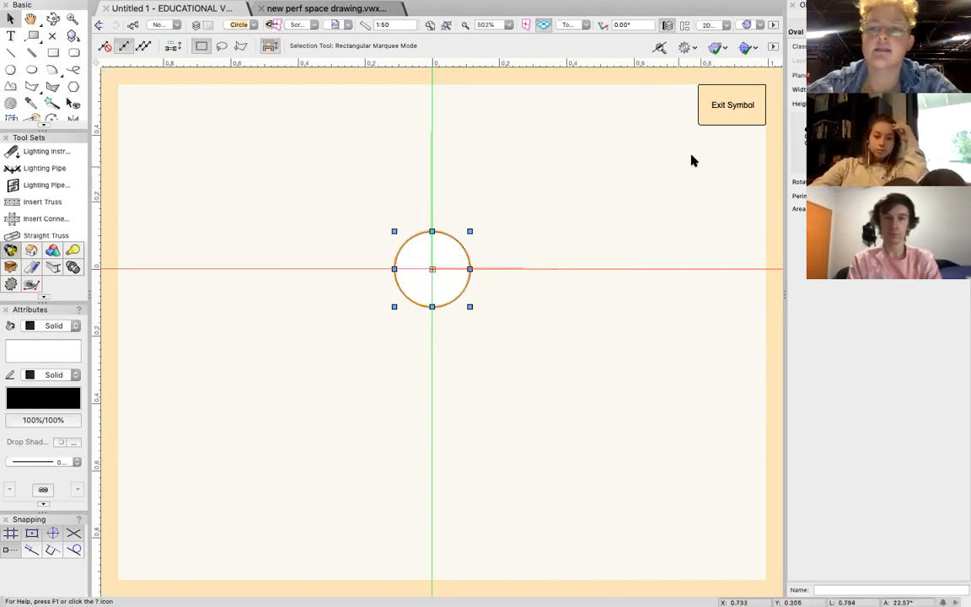
left_click(733, 106)
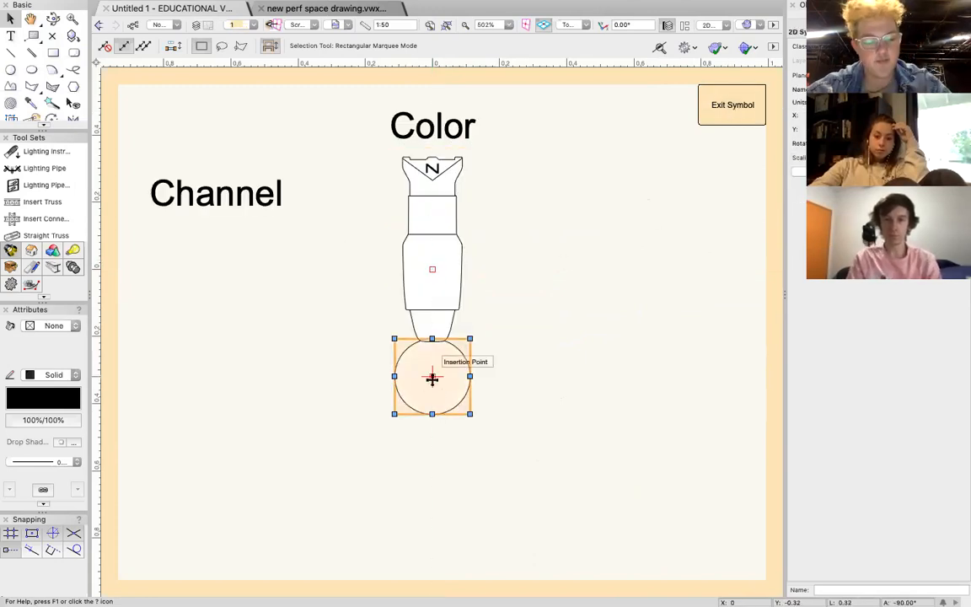
Move the enlarged circle clear of the instrument's lens and centre the Channel text inside it.
left_click_drag(432, 378, 432, 387)
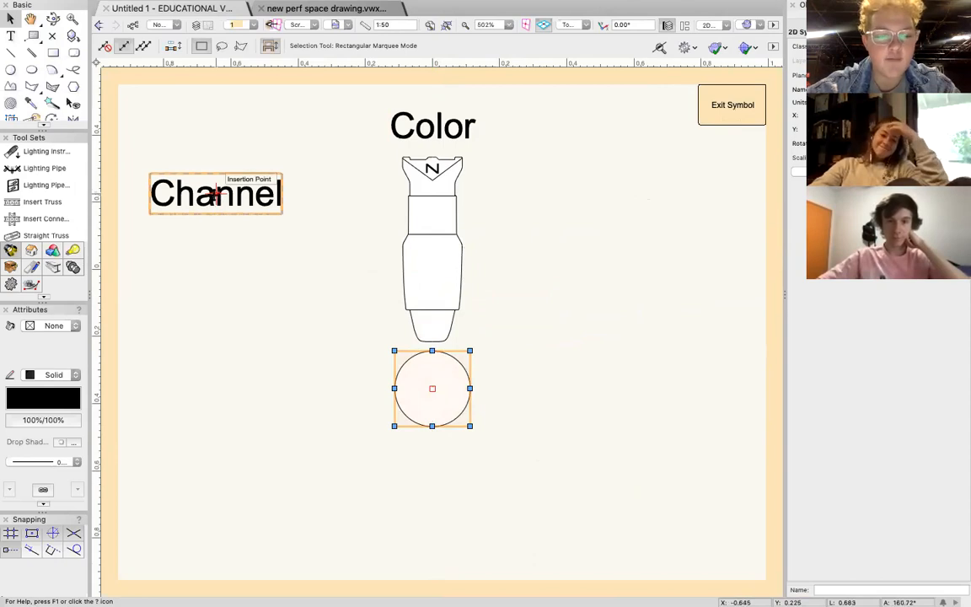
left_click_drag(214, 193, 431, 387)
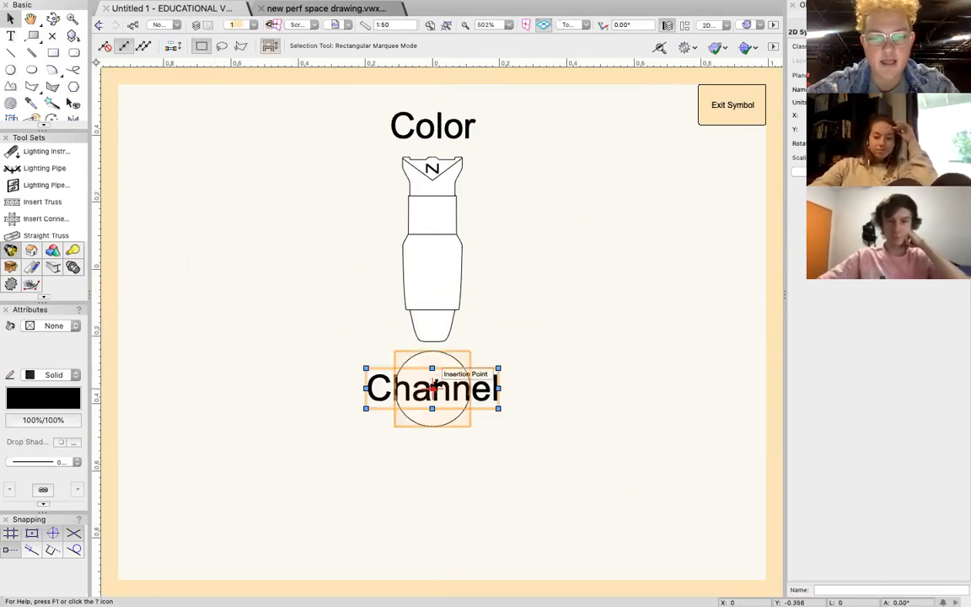
left_click(549, 414)
Set the Channel label's text size to 10 and reduce it to 9.
left_click(431, 388)
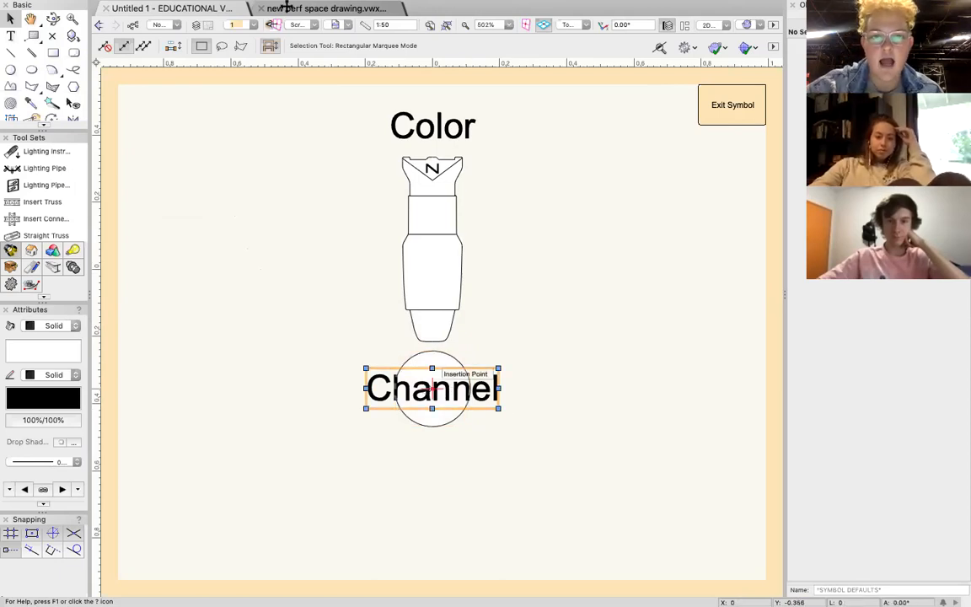
left_click(376, 8)
mouse_move(389, 36)
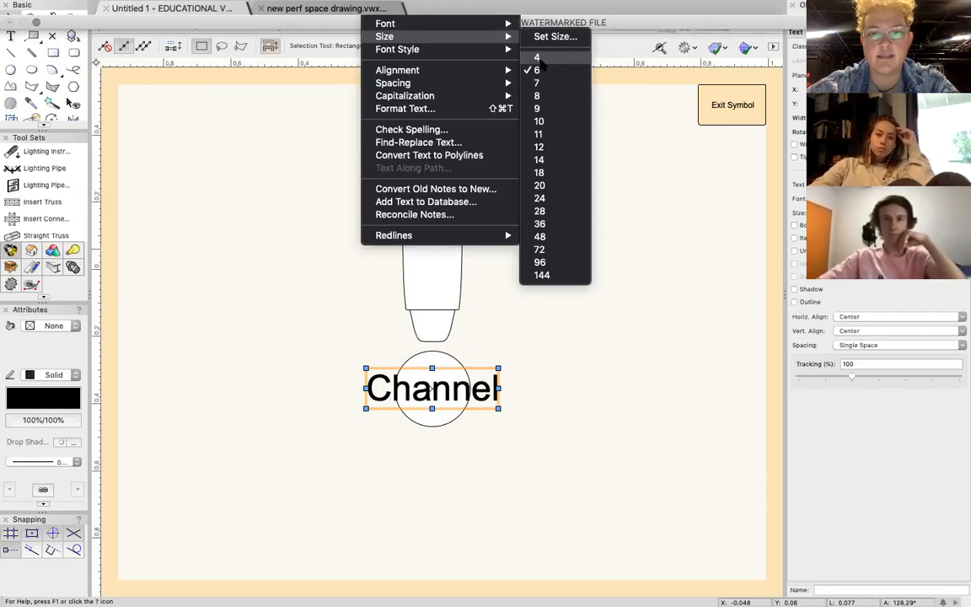
left_click(553, 123)
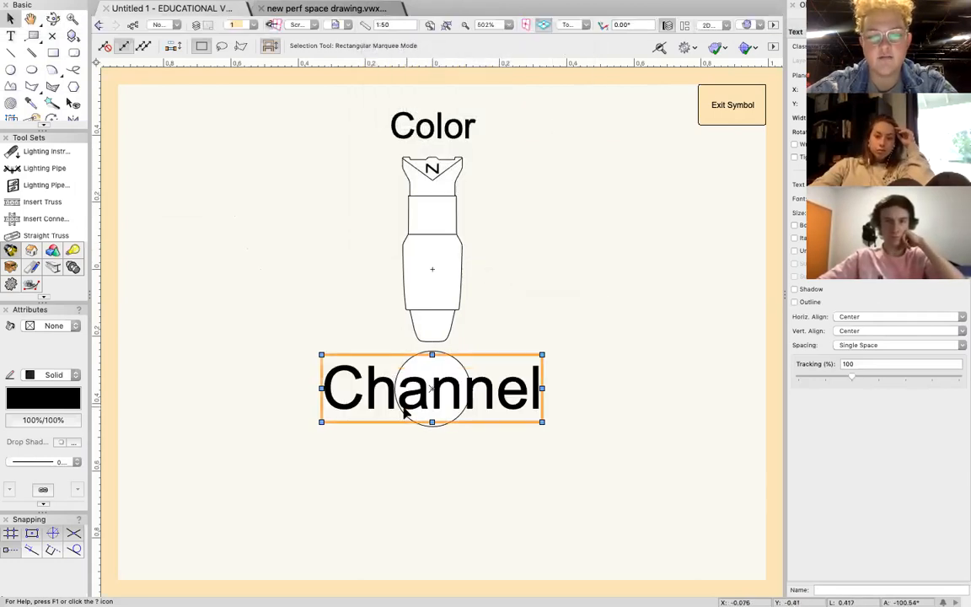
left_click(366, 7)
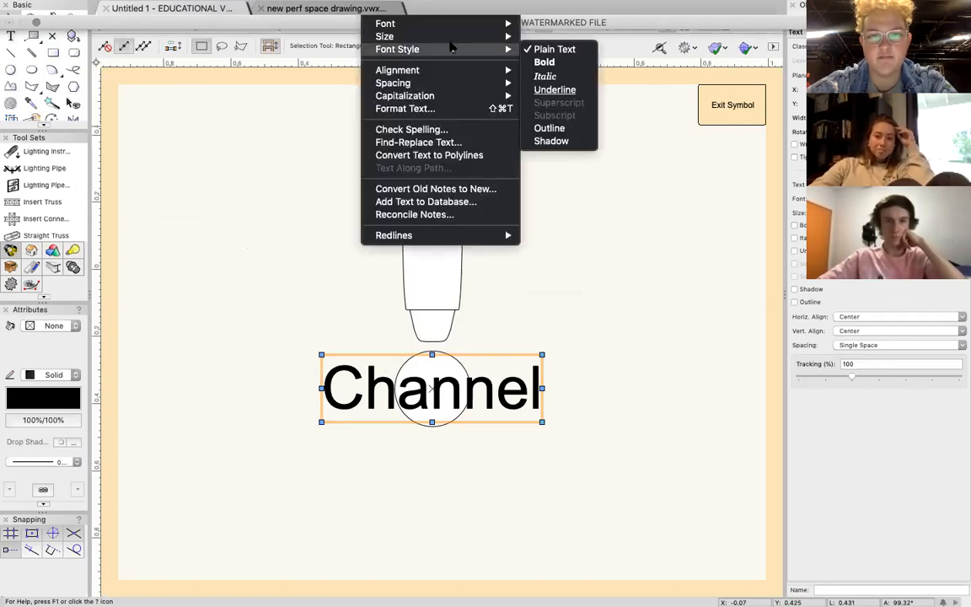
mouse_move(455, 38)
left_click(552, 110)
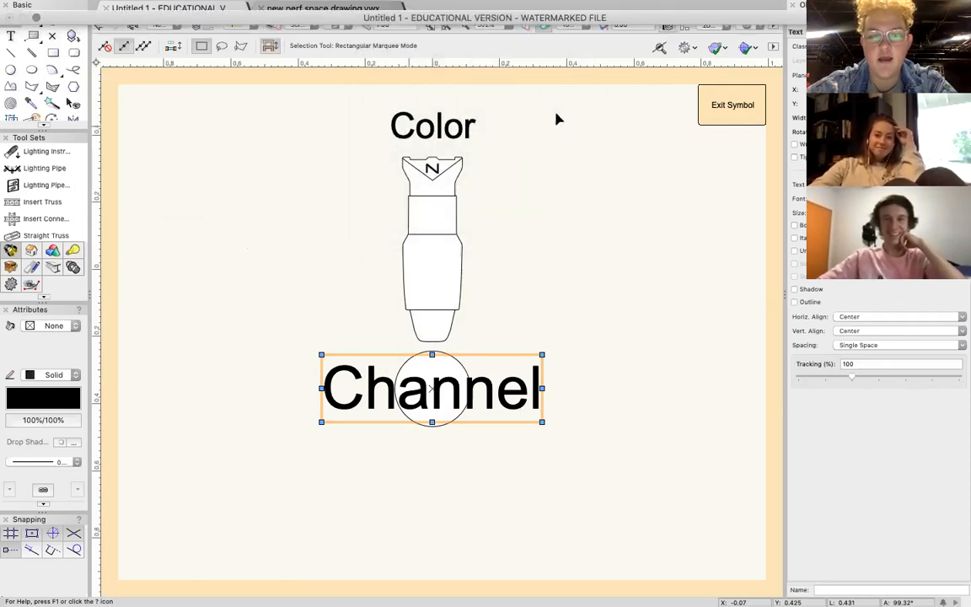
Make the Channel label's text bold and deselect it.
left_click(368, 8)
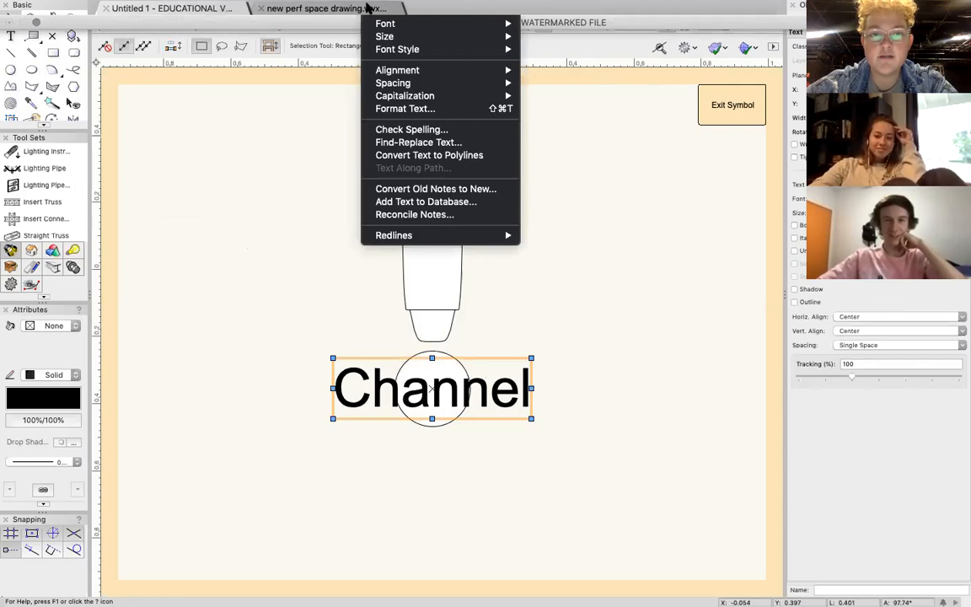
mouse_move(378, 37)
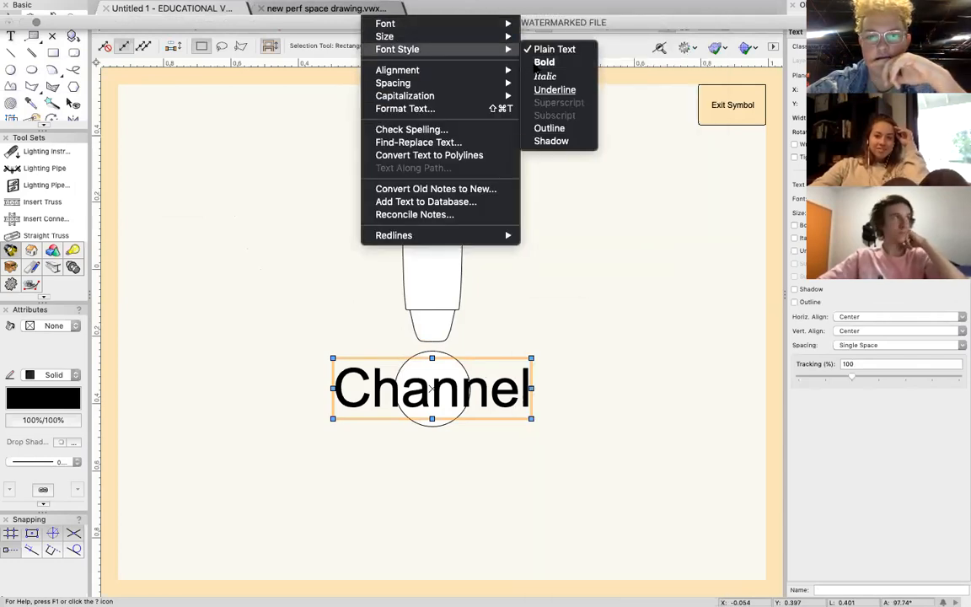
left_click(511, 182)
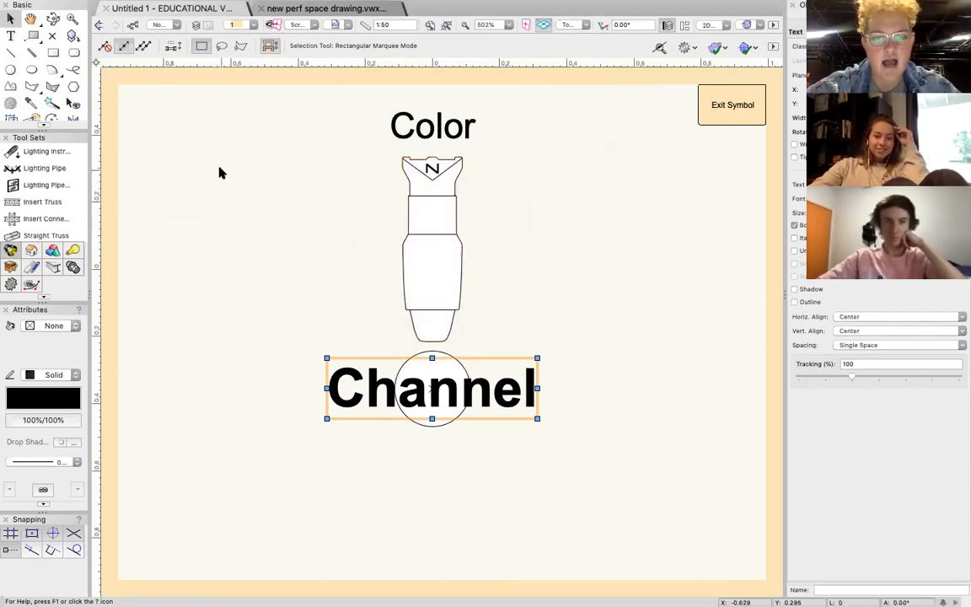
left_click(235, 278)
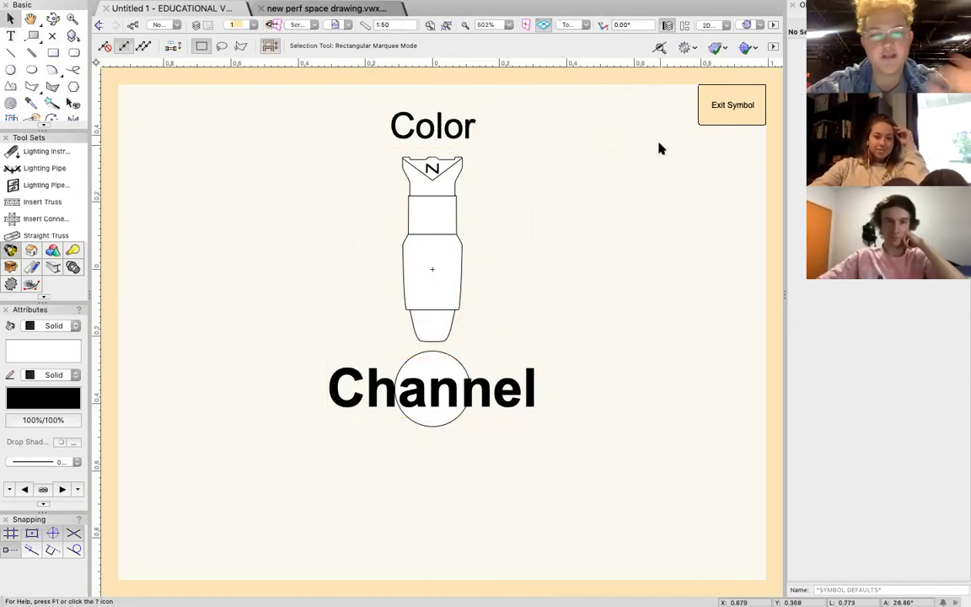
Exit the legend layout and select legend 1 in the Label Legend Manager before closing it.
left_click(718, 105)
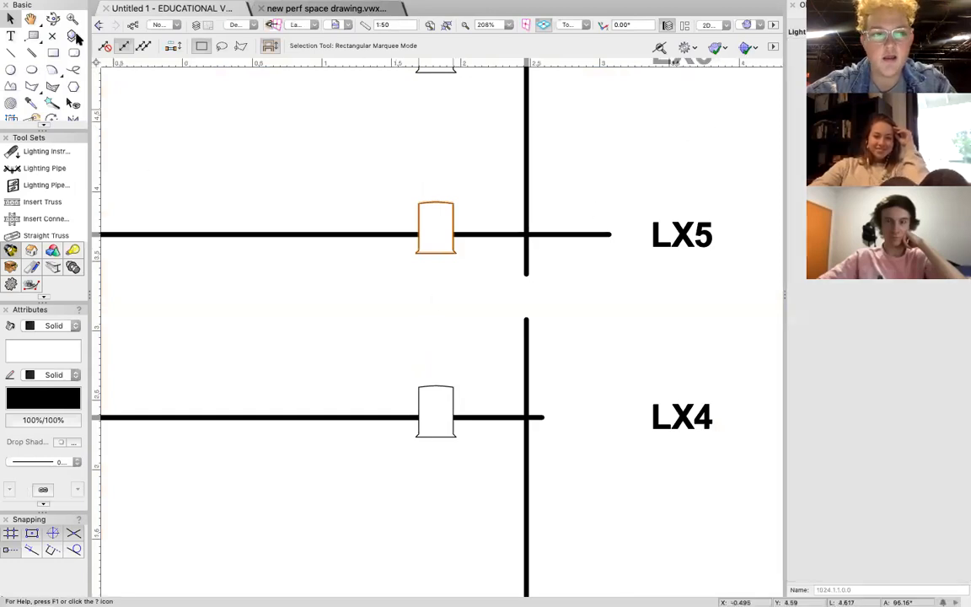
left_click(283, 7)
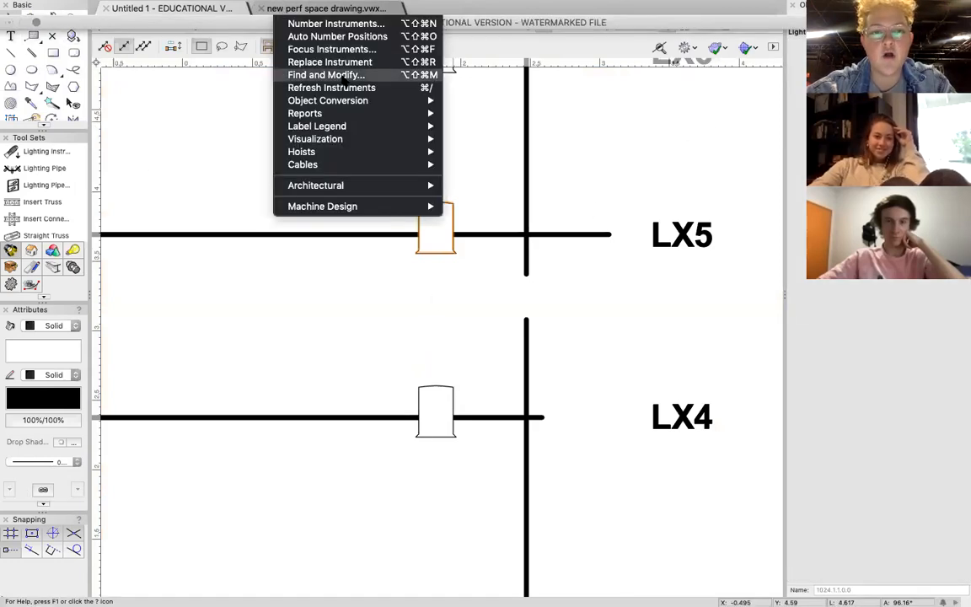
mouse_move(383, 133)
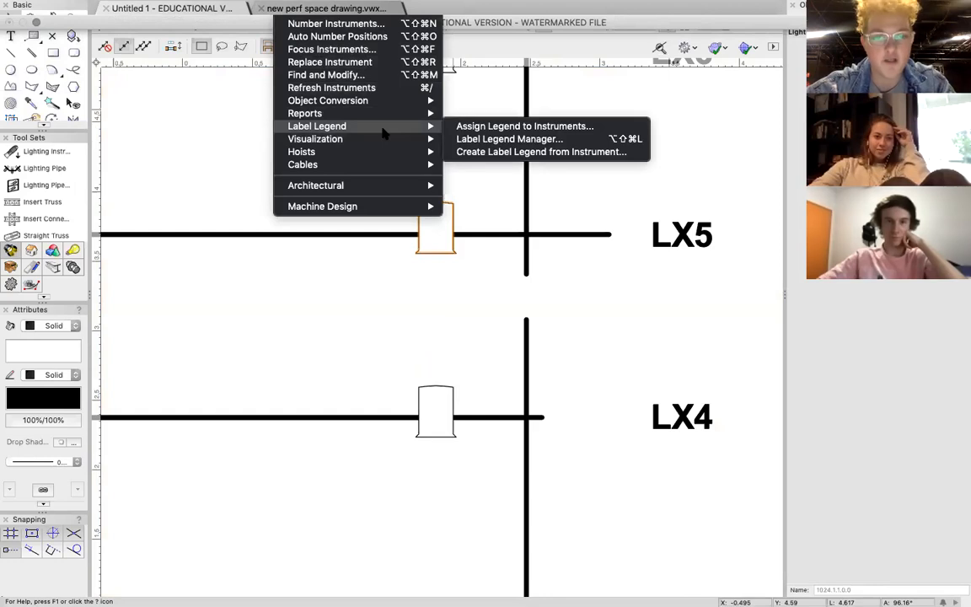
left_click(489, 139)
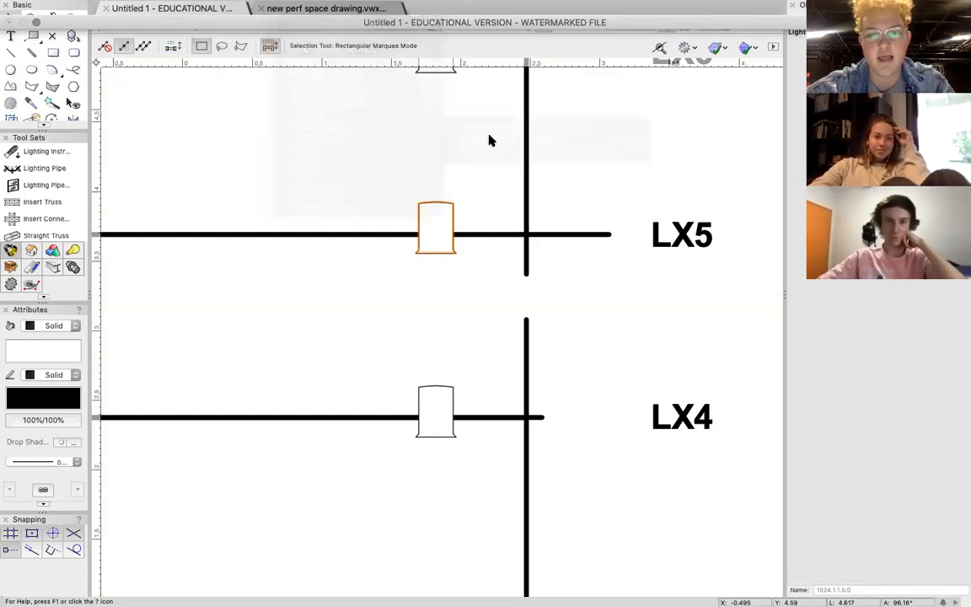
left_click(449, 141)
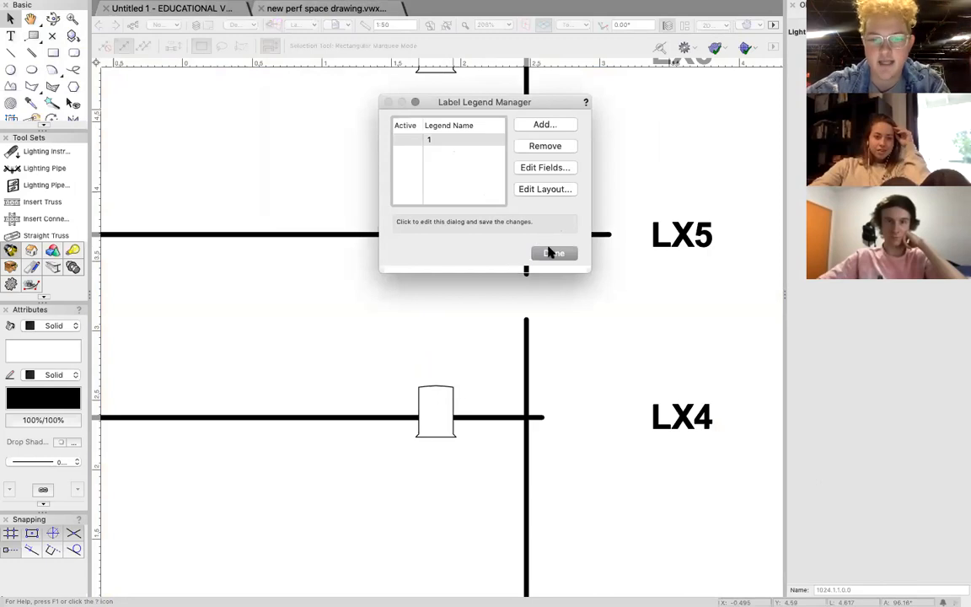
left_click(475, 299)
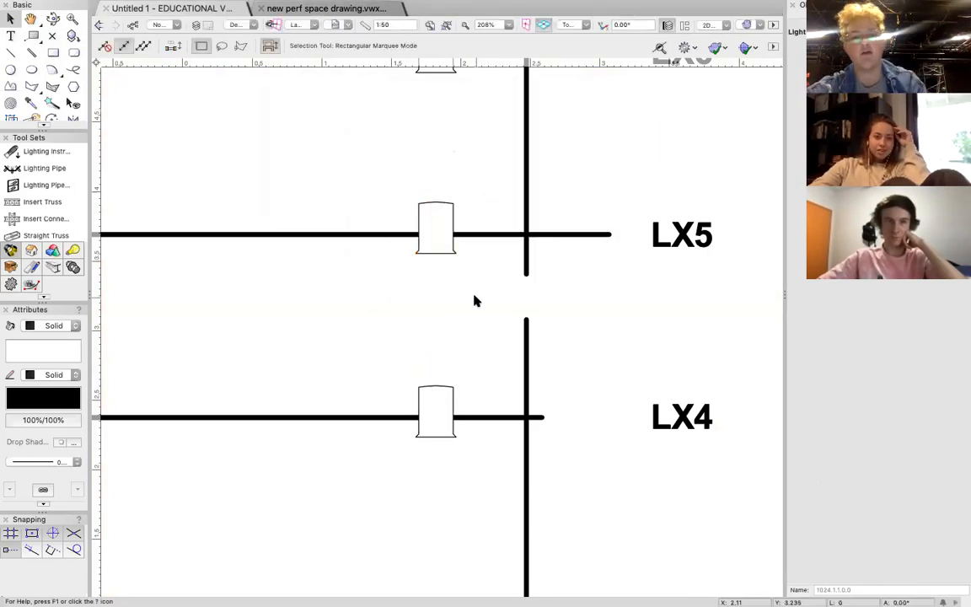
Assign label legend 1 to the Fresnel at 450 on LX5 and deselect it.
right_click(438, 228)
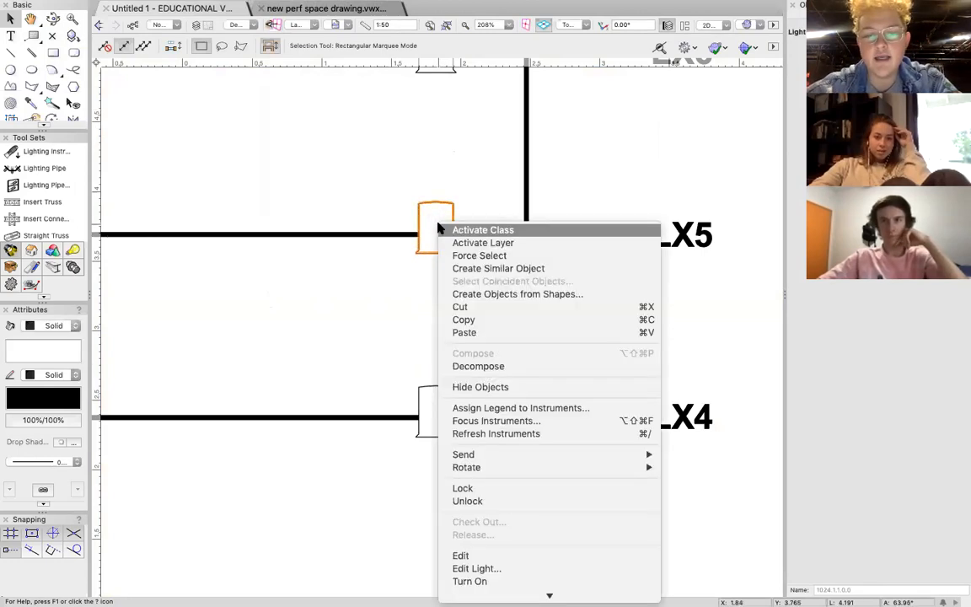
left_click(502, 409)
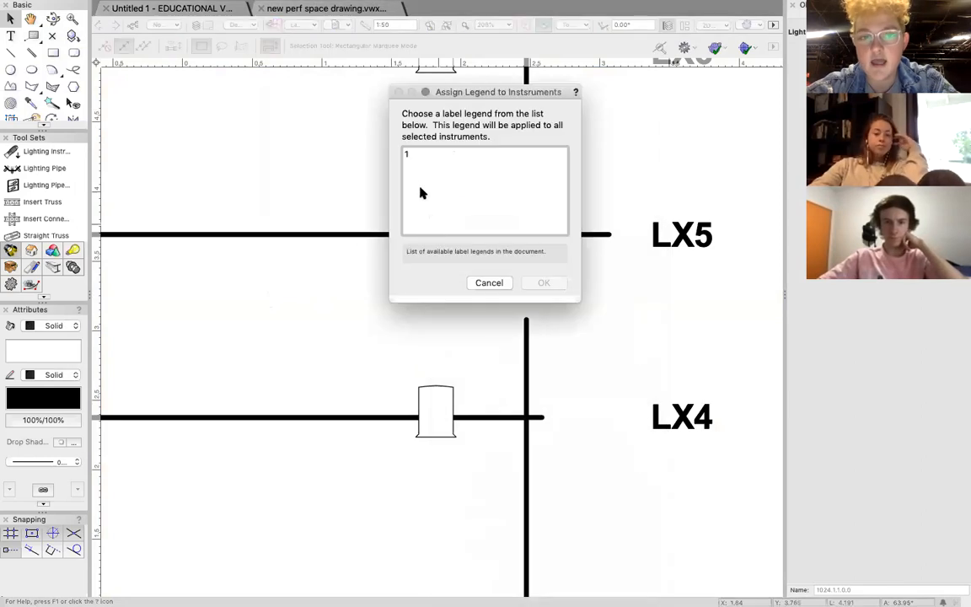
left_click(444, 155)
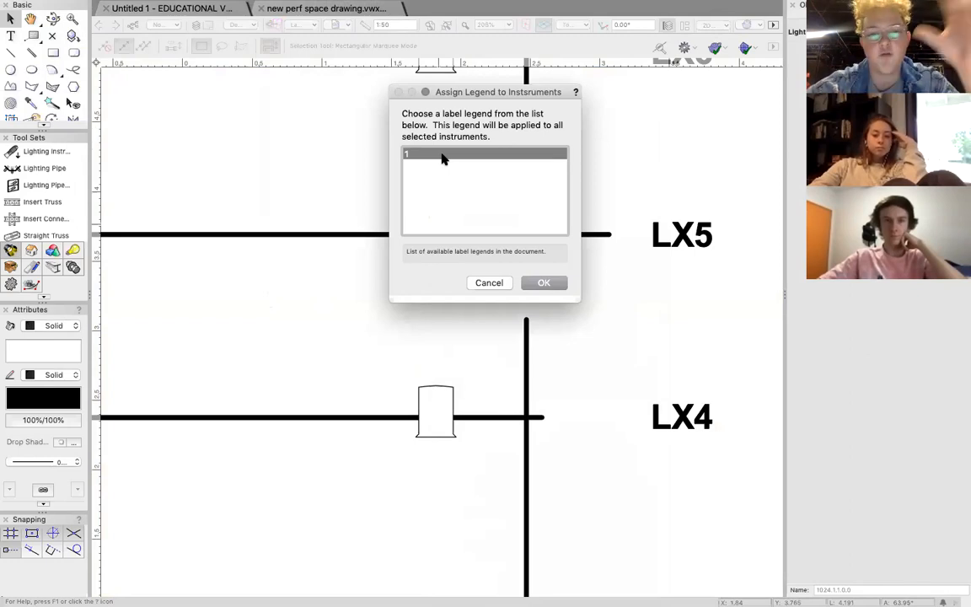
key("Return")
left_click(278, 170)
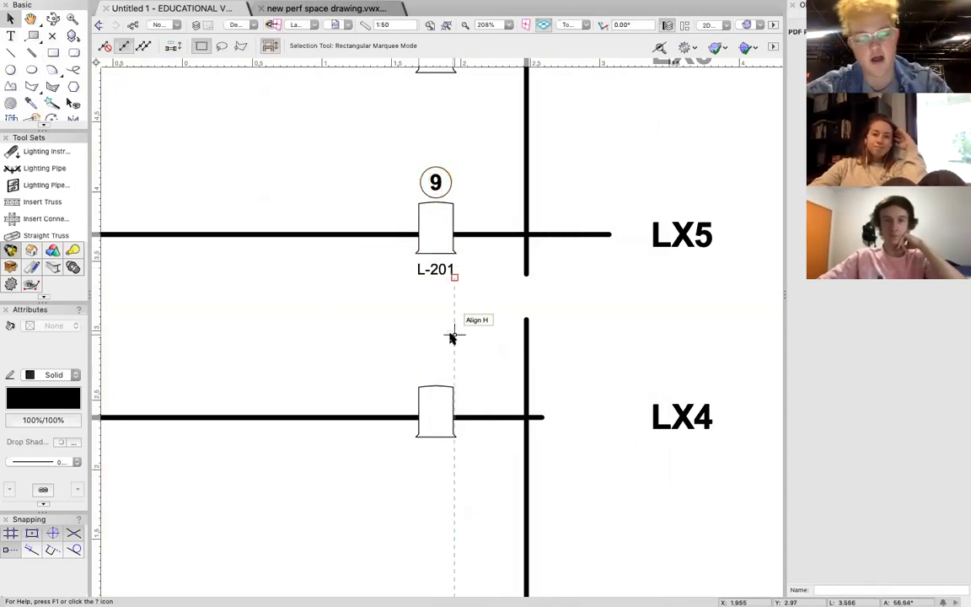
Assign label legend 1 to all the Fresnels on LX3, LX4, LX5 and LX6 and deselect them.
scroll(450, 337, "down", 2)
scroll(451, 337, "down", 4)
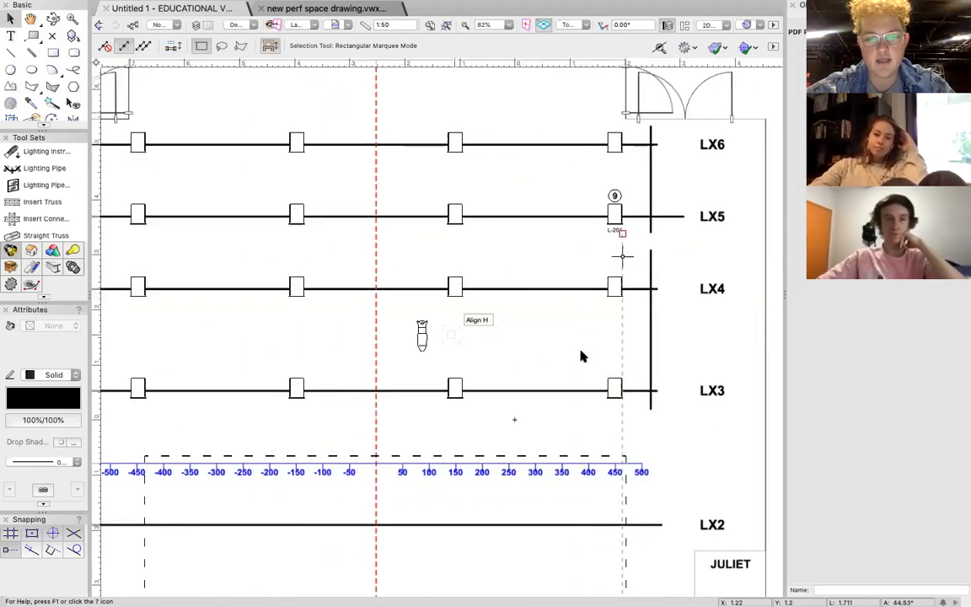
scroll(580, 356, "down", 3)
scroll(580, 356, "left", 2)
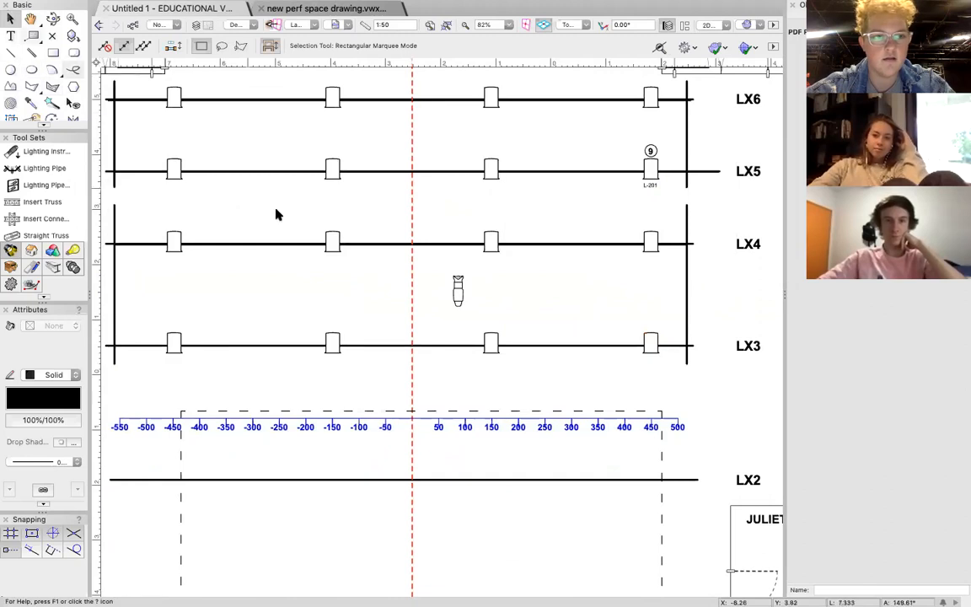
scroll(276, 215, "left", 2)
scroll(290, 317, "up", 2)
scroll(291, 317, "down", 1)
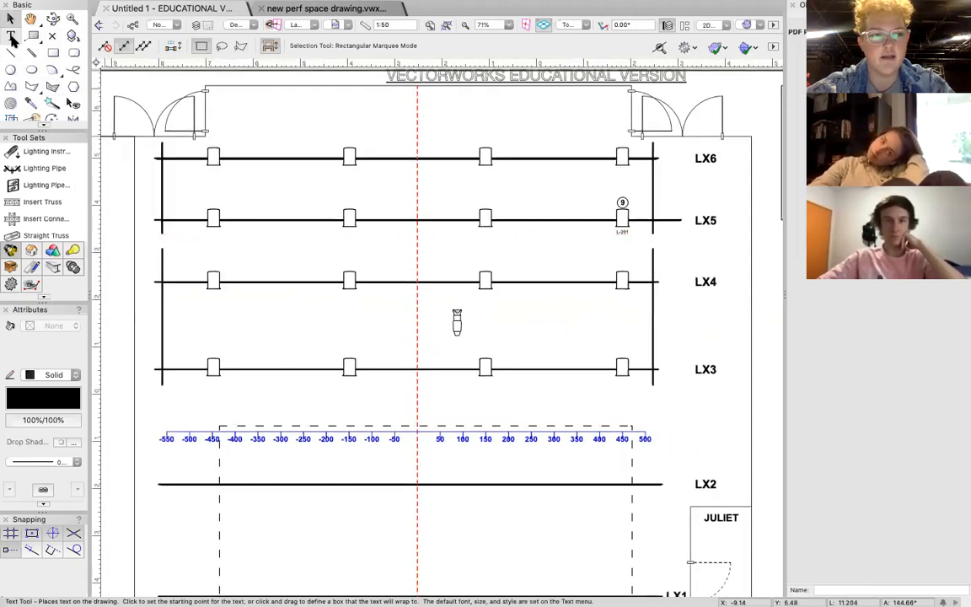
left_click(184, 404)
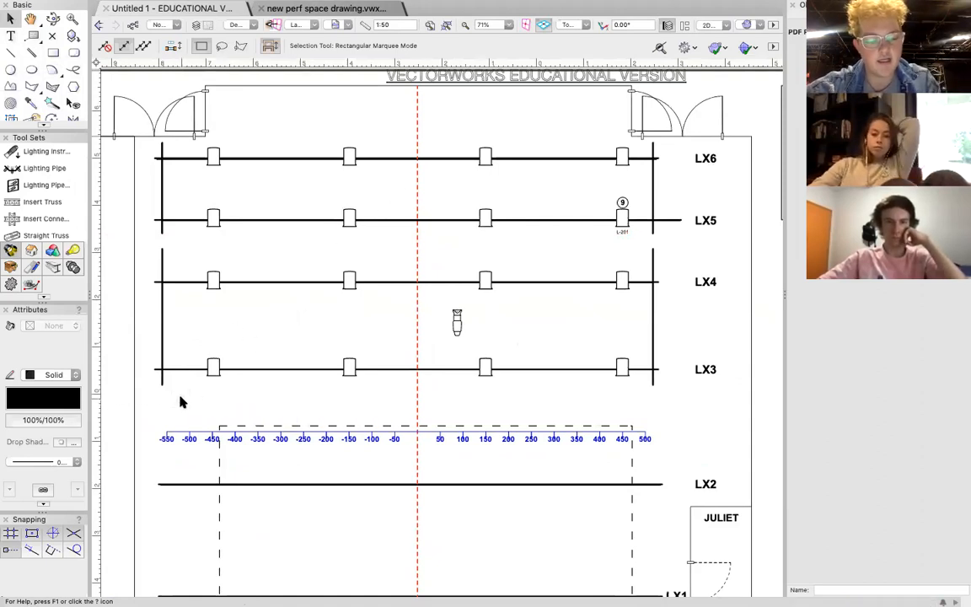
left_click_drag(180, 400, 638, 147)
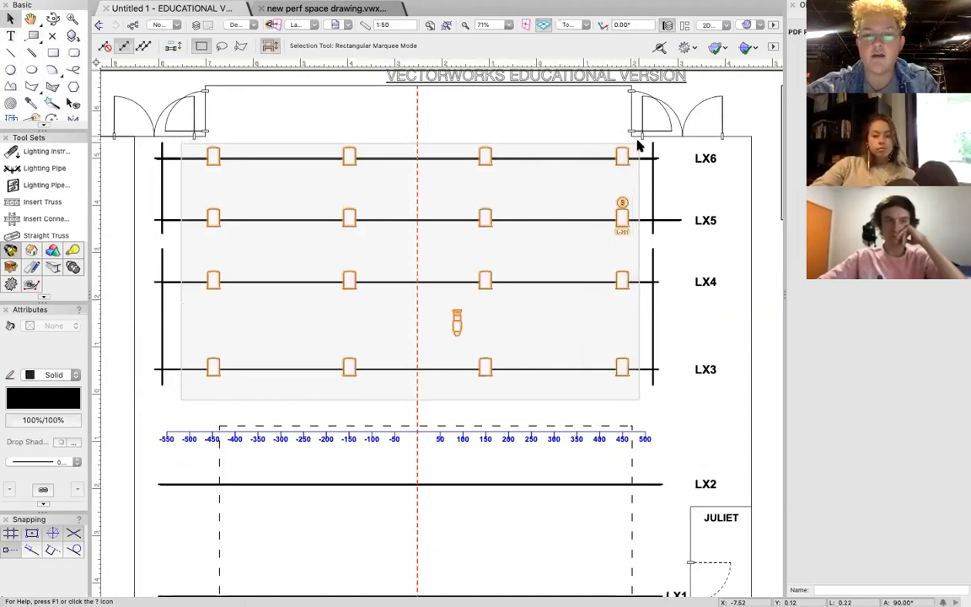
mouse_move(639, 146)
left_mouse_down()
mouse_move(721, 148)
mouse_move(636, 148)
left_mouse_up()
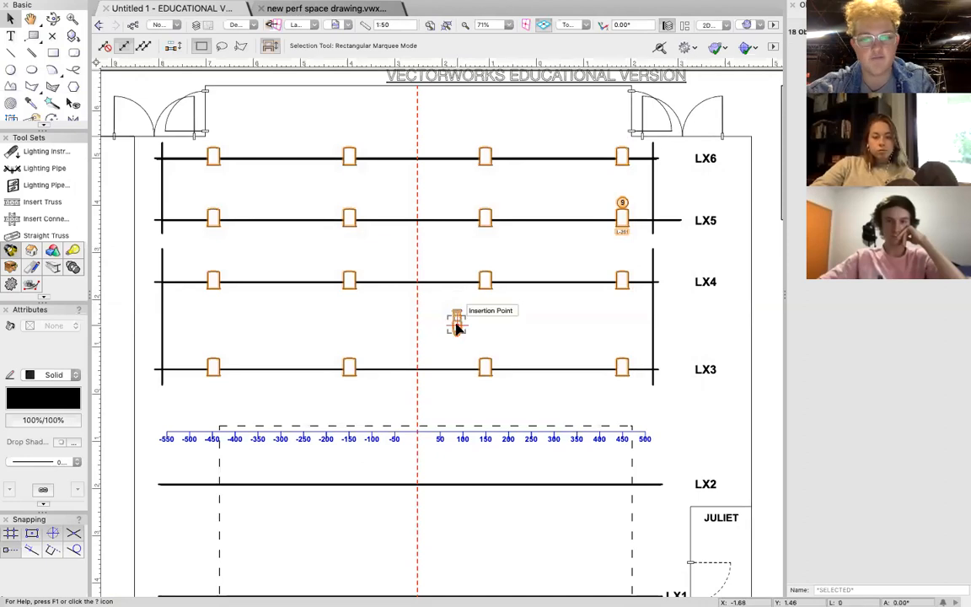
left_click(486, 281)
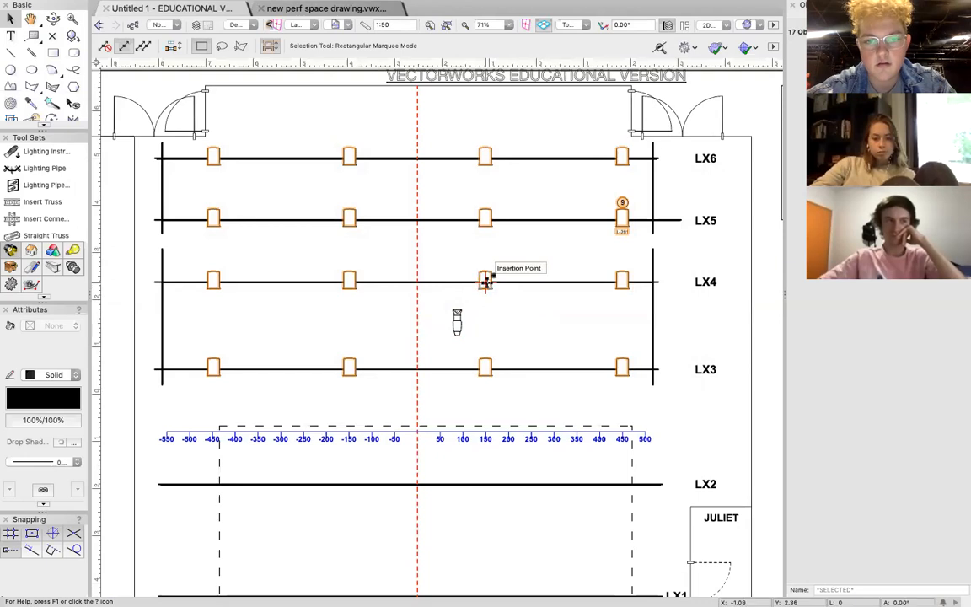
left_click(285, 6)
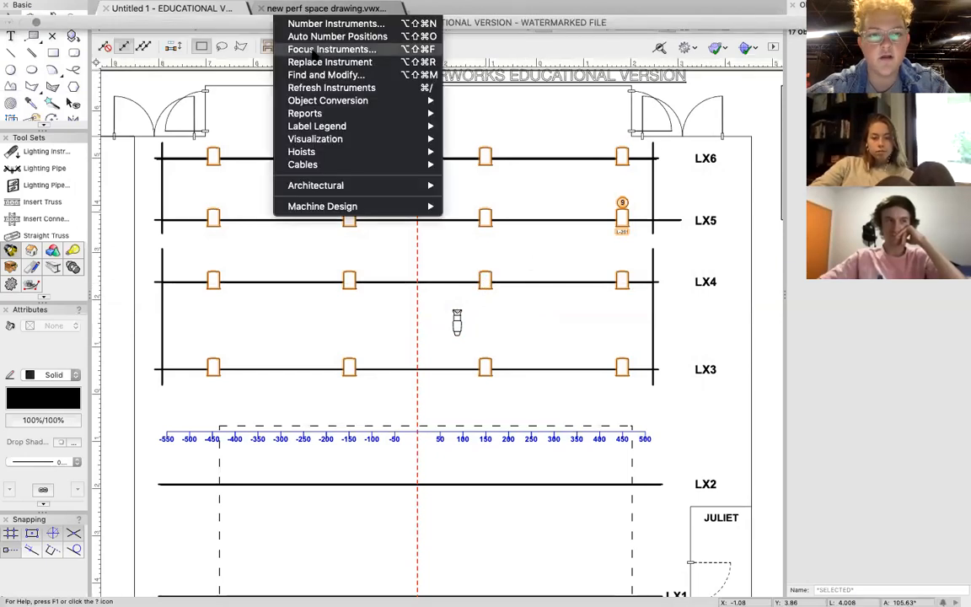
mouse_move(343, 128)
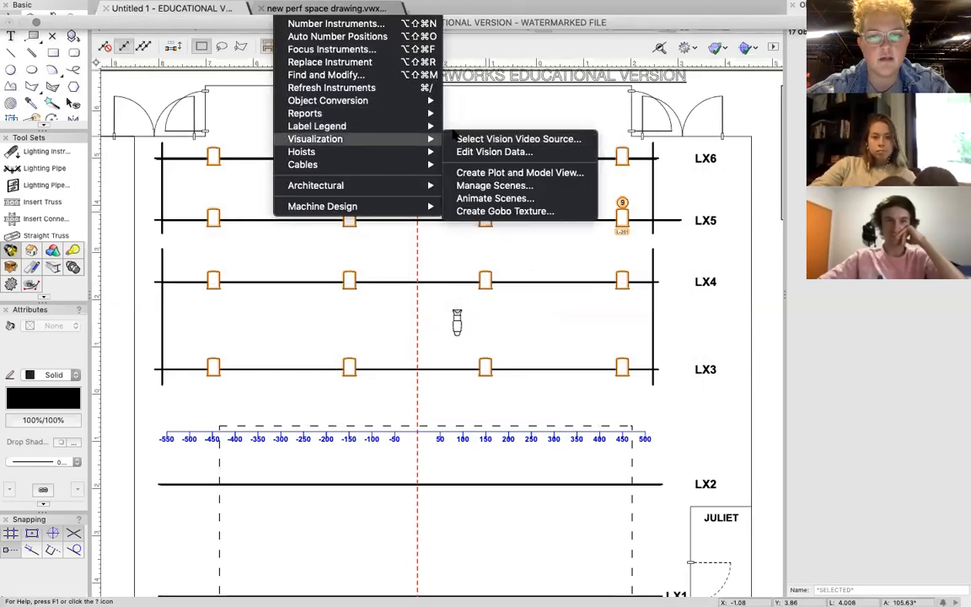
left_click(475, 127)
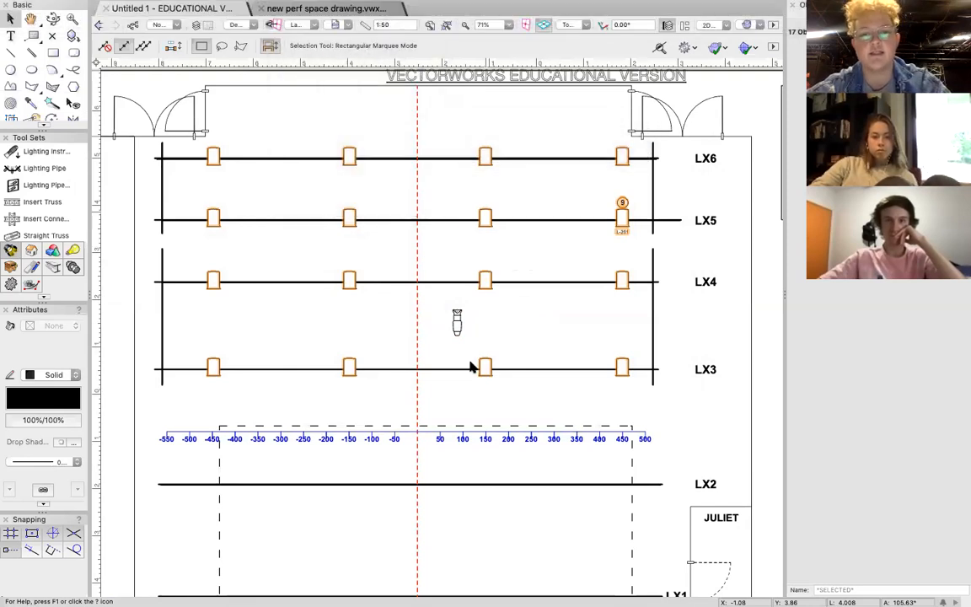
left_click(428, 155)
key("Return")
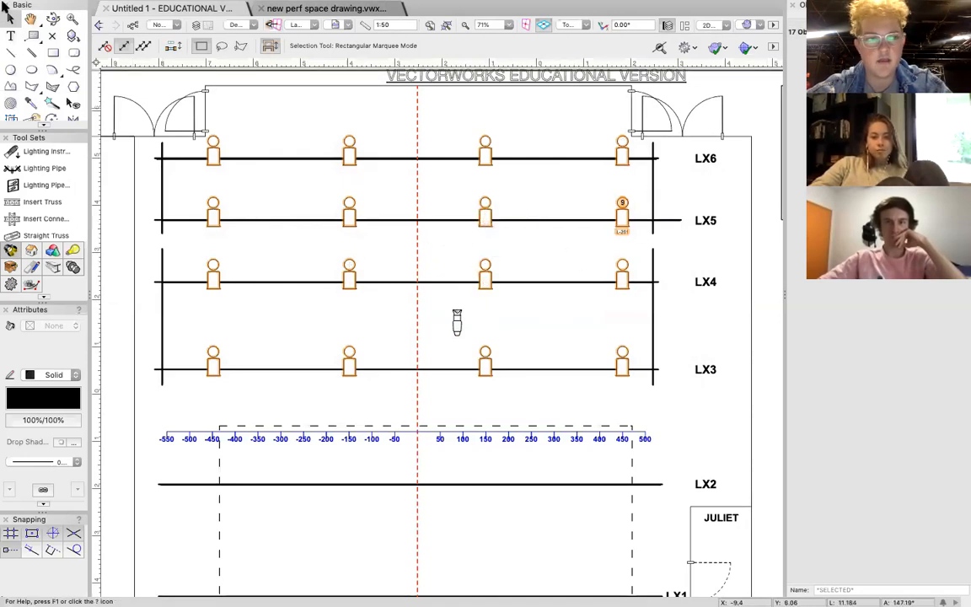
left_click(10, 34)
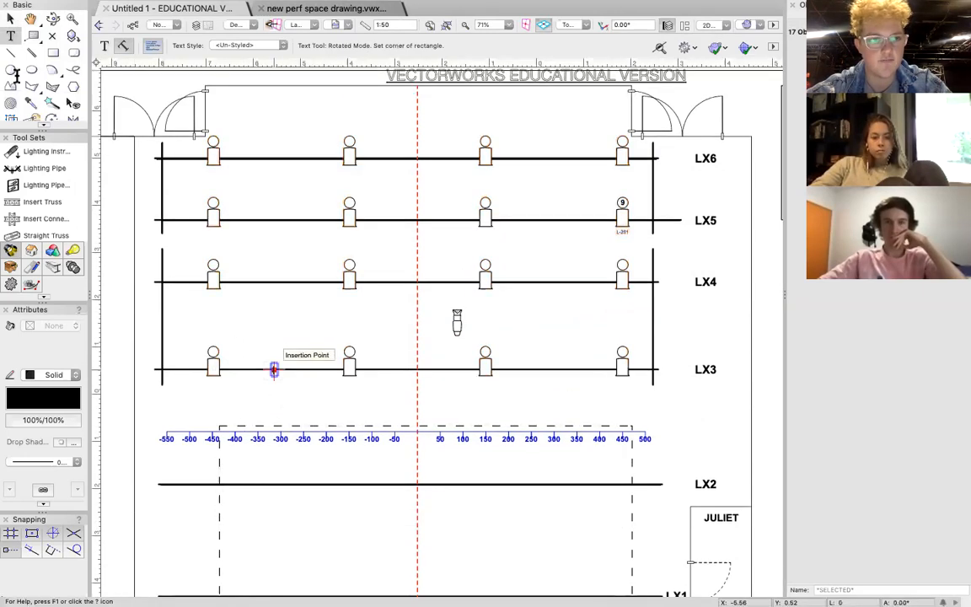
left_click(10, 16)
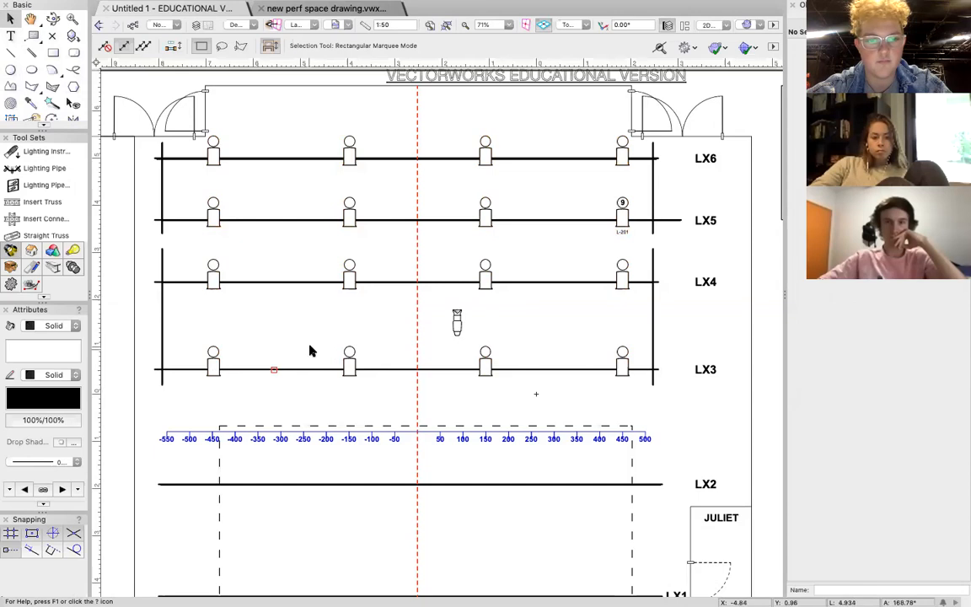
Select the LX4 Fresnel at -150 and restore the Object Info palette through a command search for "object info".
left_click(349, 281)
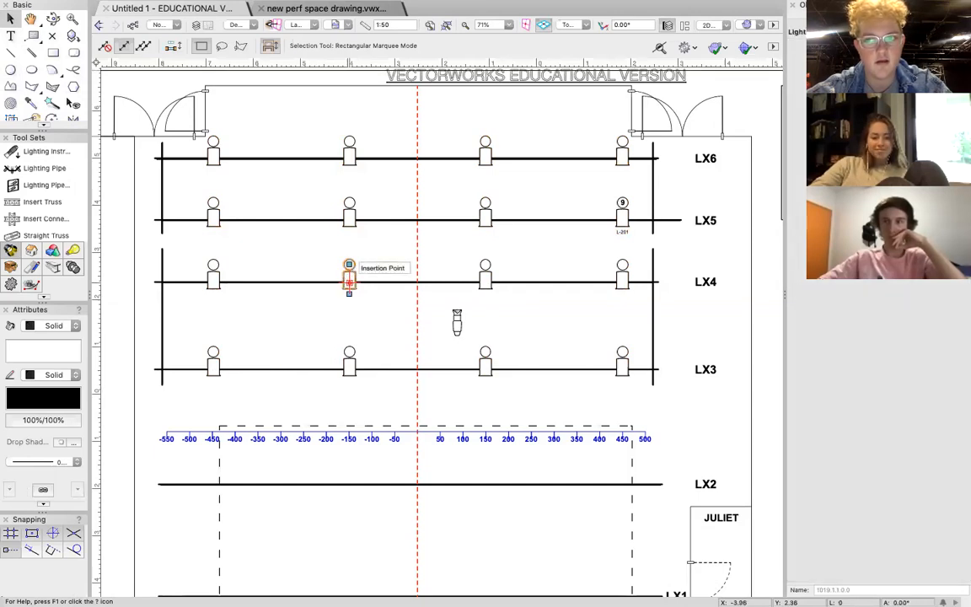
left_click(791, 5)
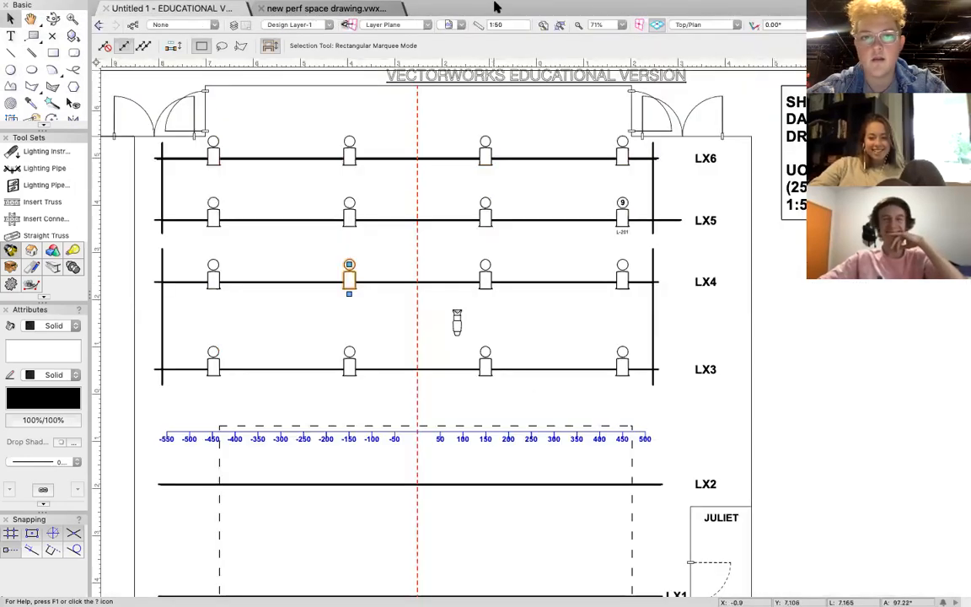
left_click(568, 10)
left_click(568, 10)
left_click(561, 8)
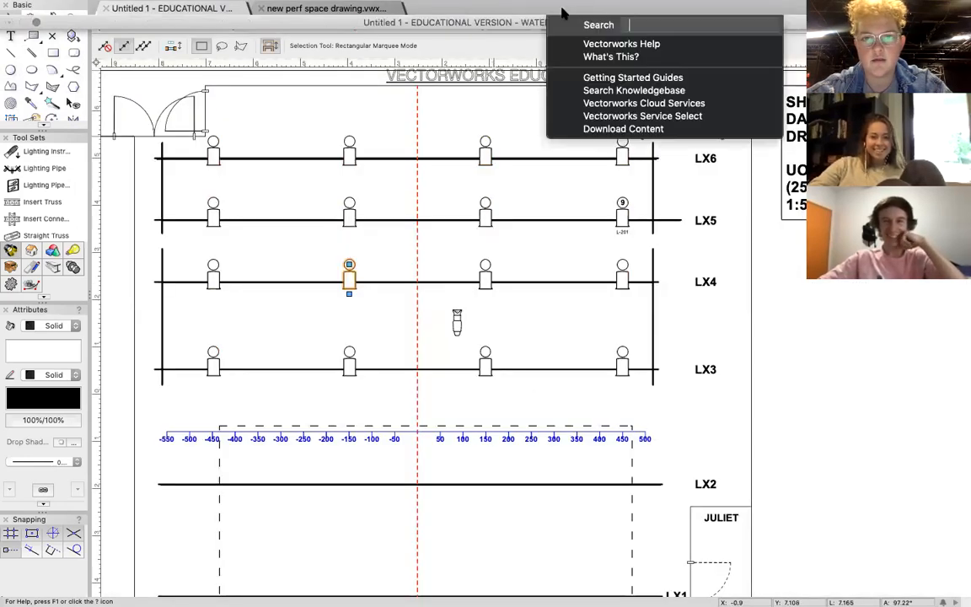
type("objec")
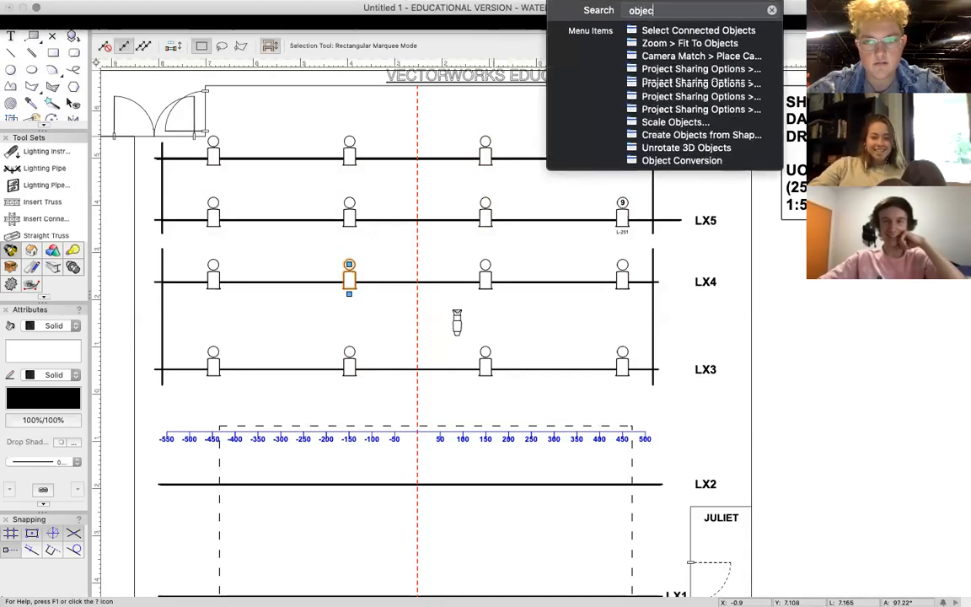
type("t info")
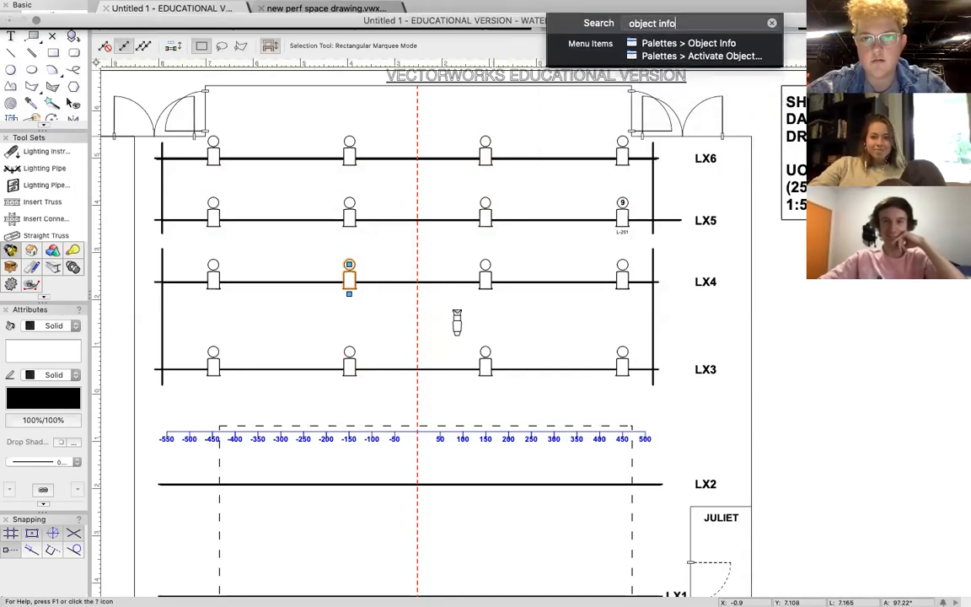
left_click(650, 41)
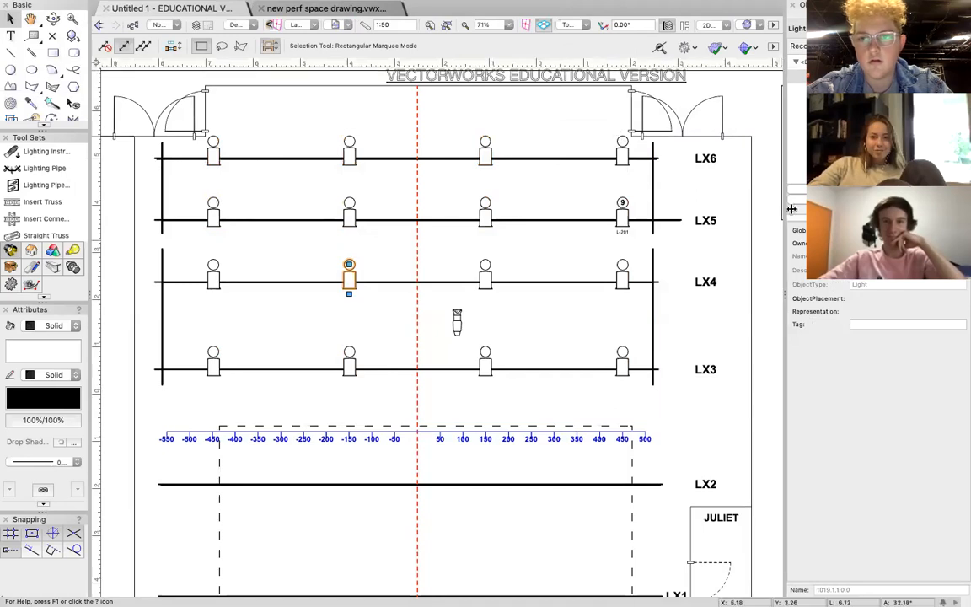
left_click(843, 17)
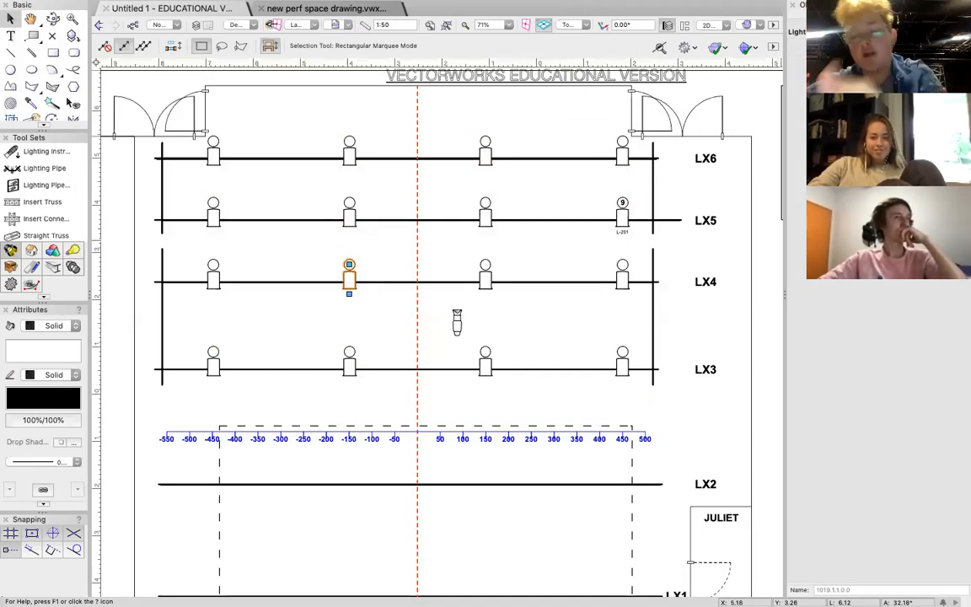
left_click(347, 284)
double_click(347, 284)
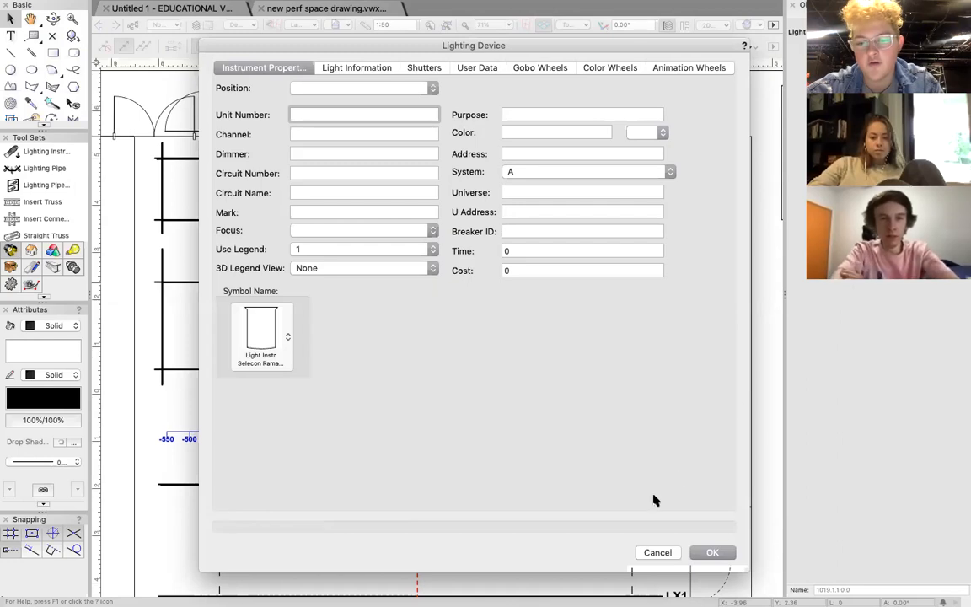
left_click(658, 553)
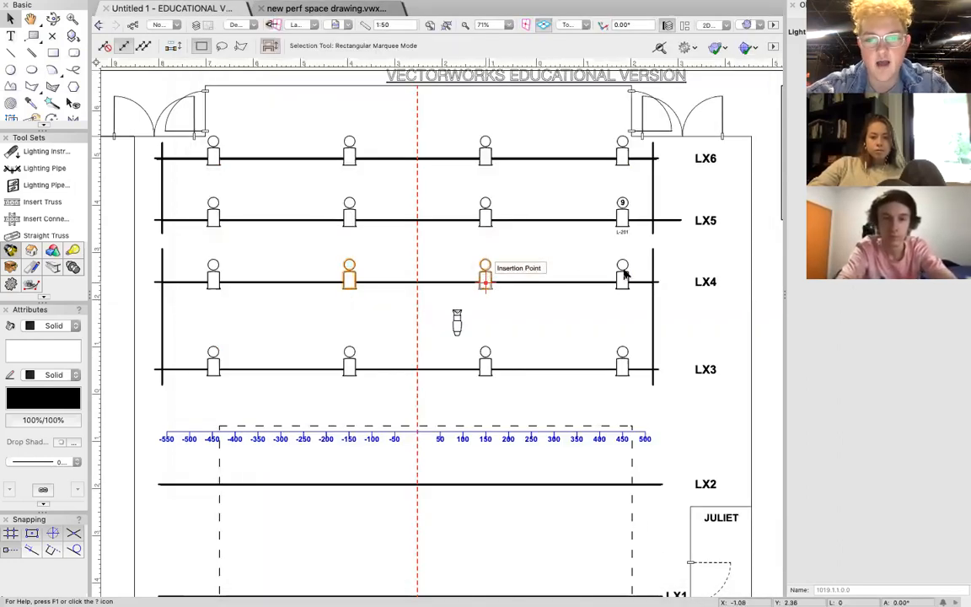
Extend the selection across the LX4, LX5 and LX6 Fresnels, set the Lighting Device color to L201 and deselect them.
left_click(623, 275, "shift")
left_click(214, 216, "shift")
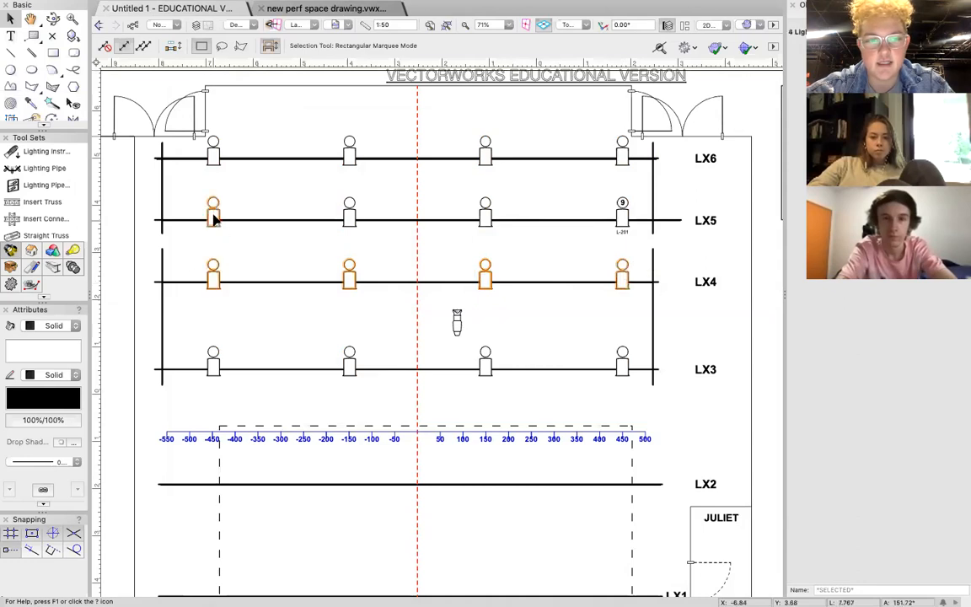
left_click(348, 155, "shift")
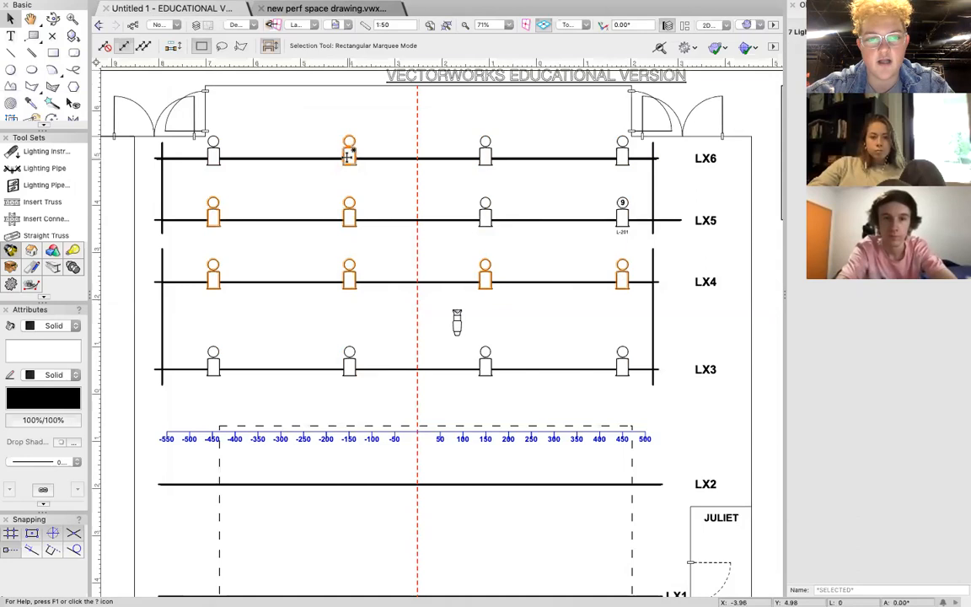
double_click(348, 156)
left_click(547, 129)
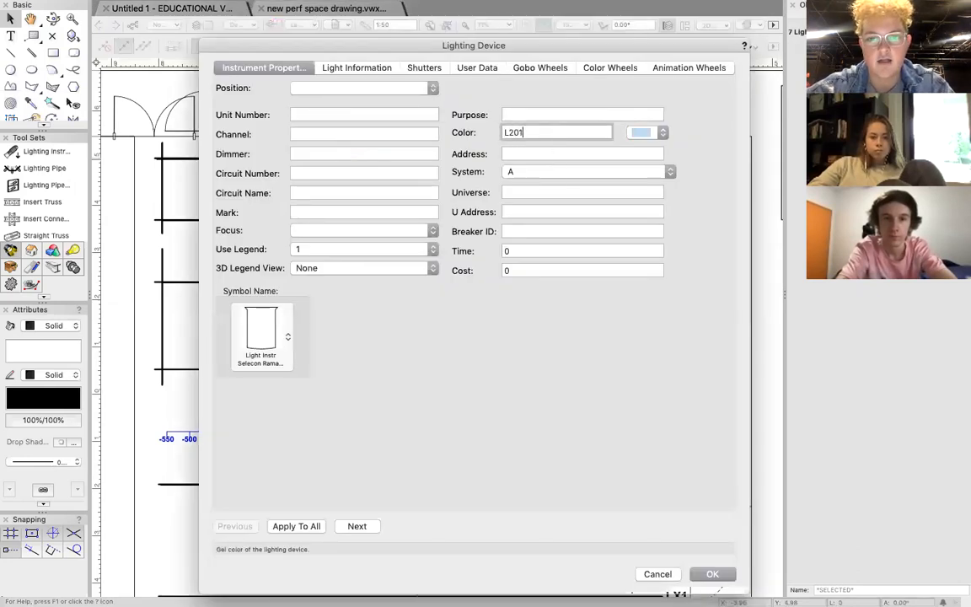
key("Return")
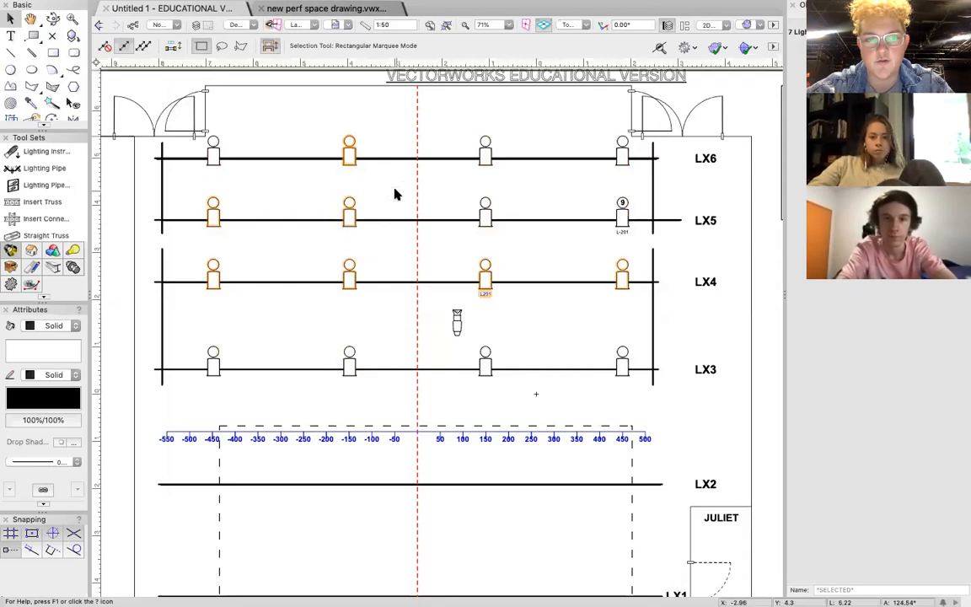
left_click(513, 303)
Set the color of the LX5 Fresnel at 150 to L201.
scroll(485, 285, "up", 5)
scroll(486, 285, "down", 4)
scroll(485, 285, "down", 3)
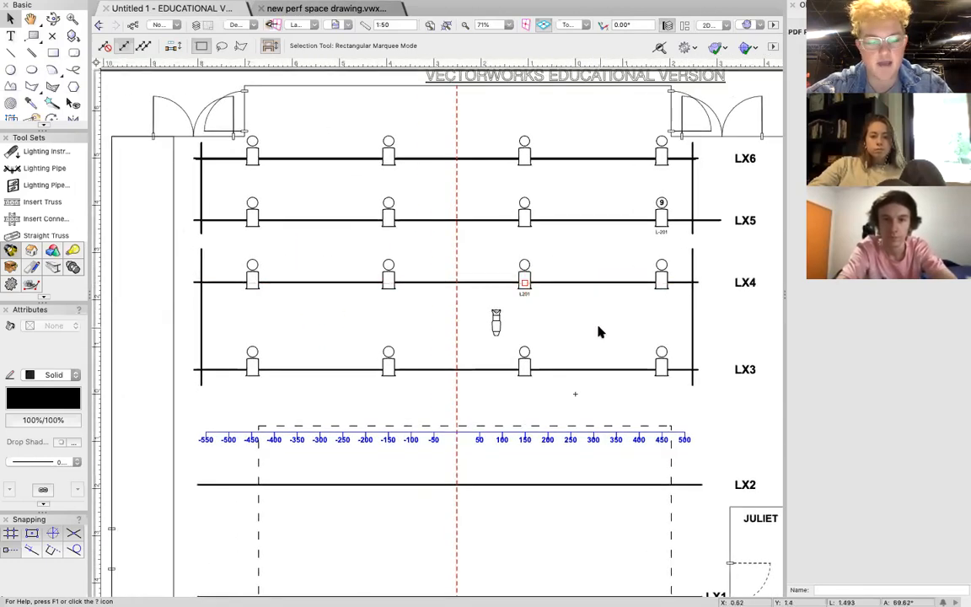
left_click(523, 217)
double_click(523, 199)
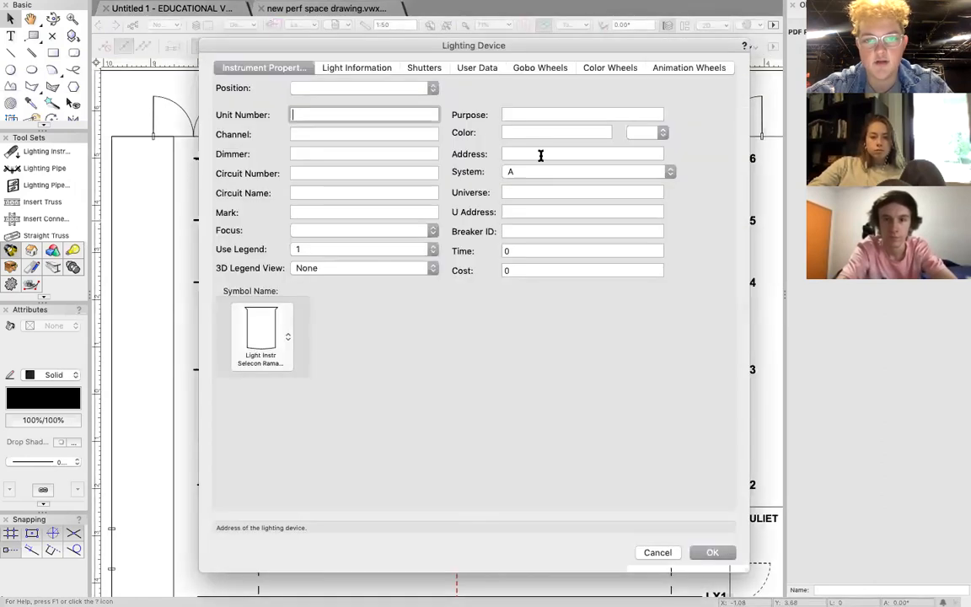
left_click(531, 132)
type("L201")
key("Return")
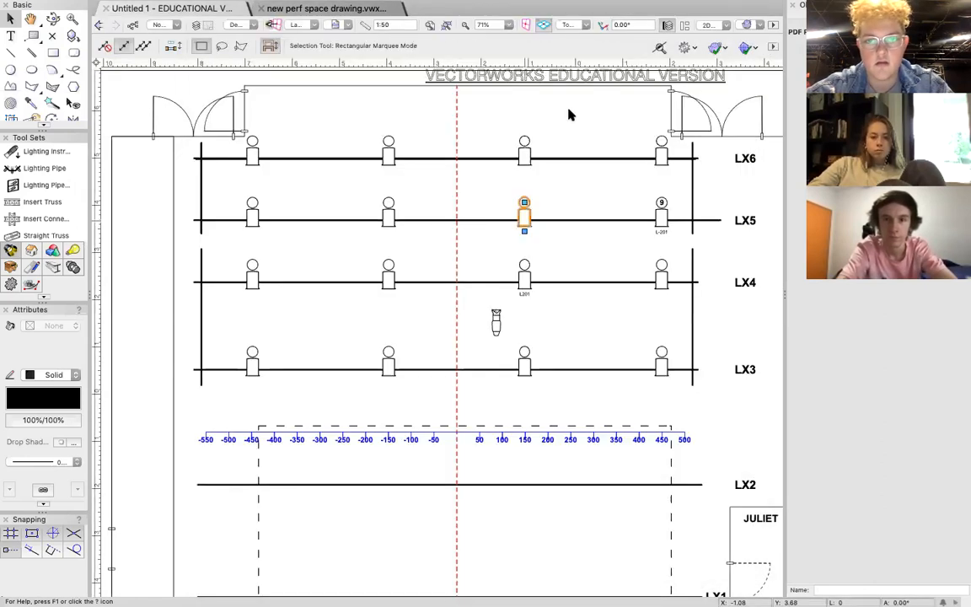
Change the color of the LX5 Fresnel at 450 to L201.
double_click(661, 220)
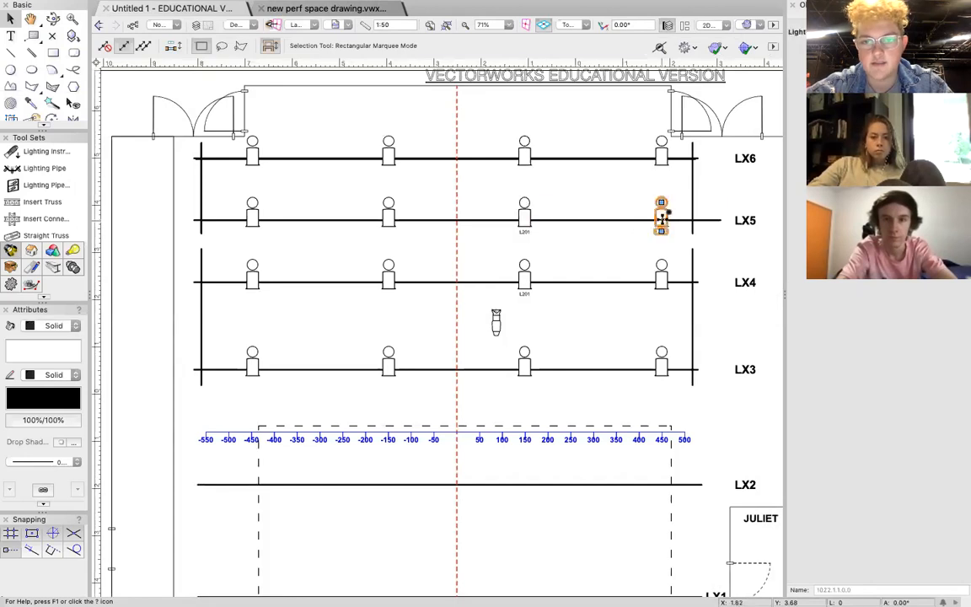
left_click(510, 132)
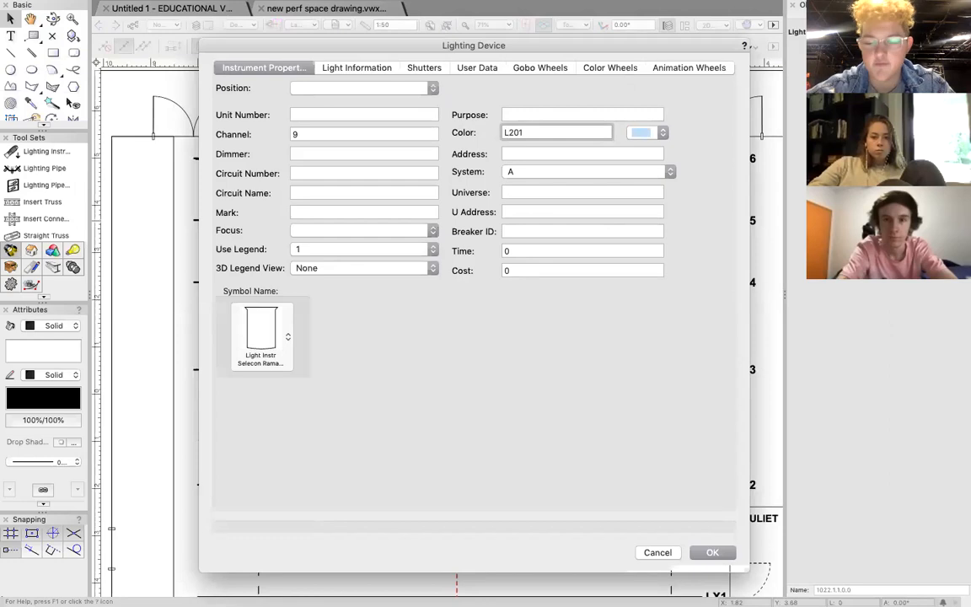
key("Return")
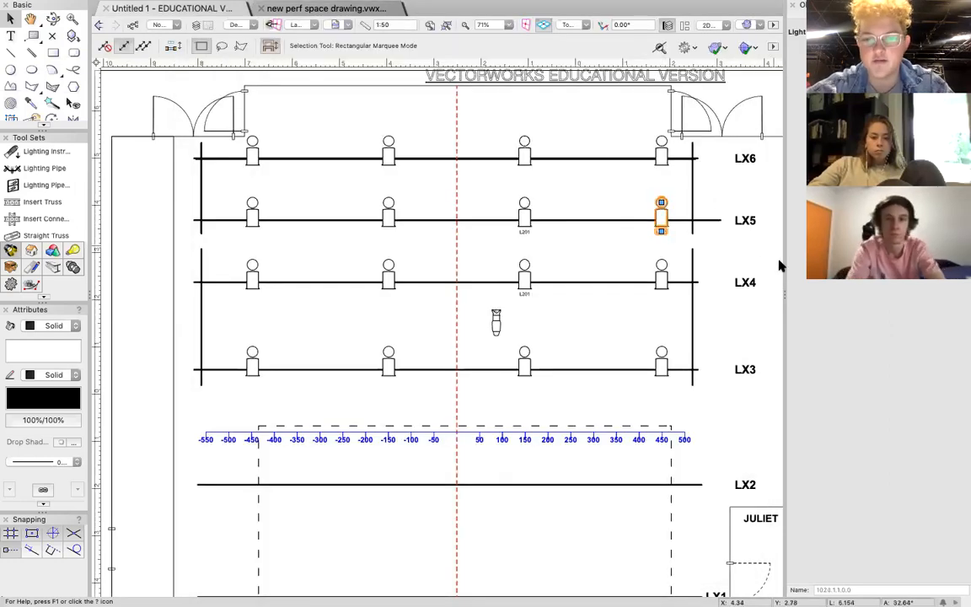
Assign channel 9 to the LX5 Fresnel at 150 and deselect it.
scroll(625, 221, "up", 3)
scroll(625, 220, "right", 3)
scroll(505, 240, "up", 2)
left_click(381, 253)
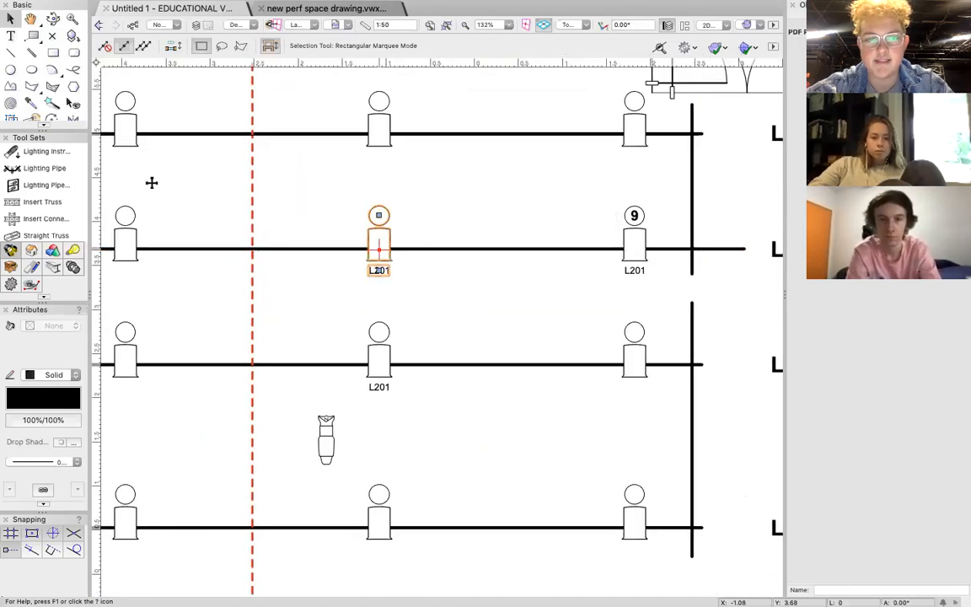
left_click(379, 238)
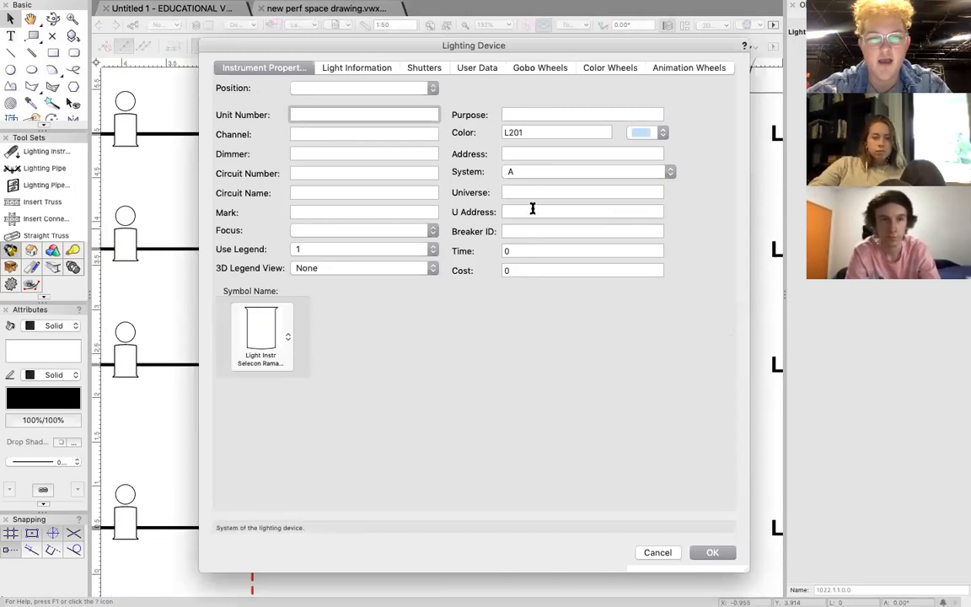
left_click(317, 133)
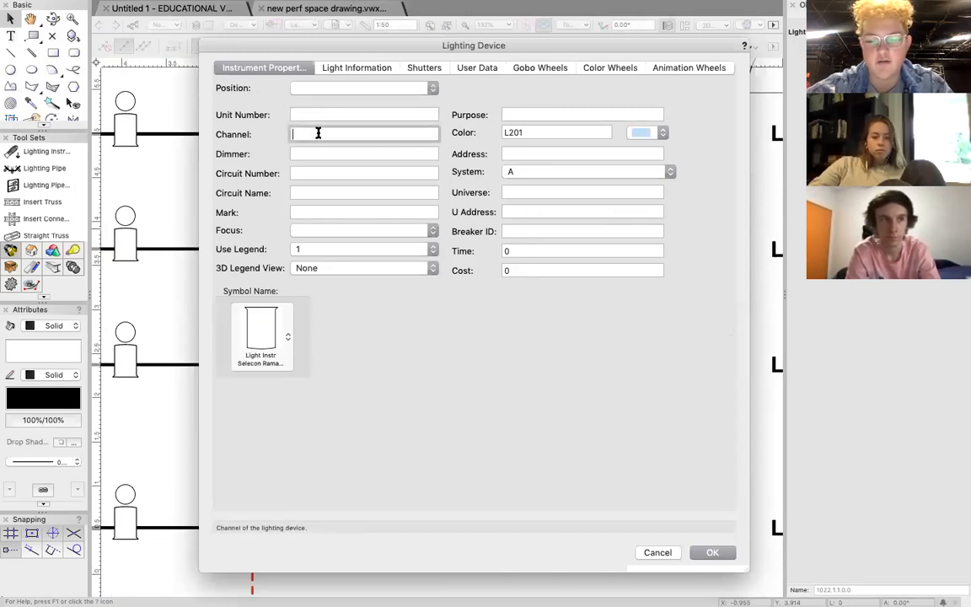
type("9")
key("Return")
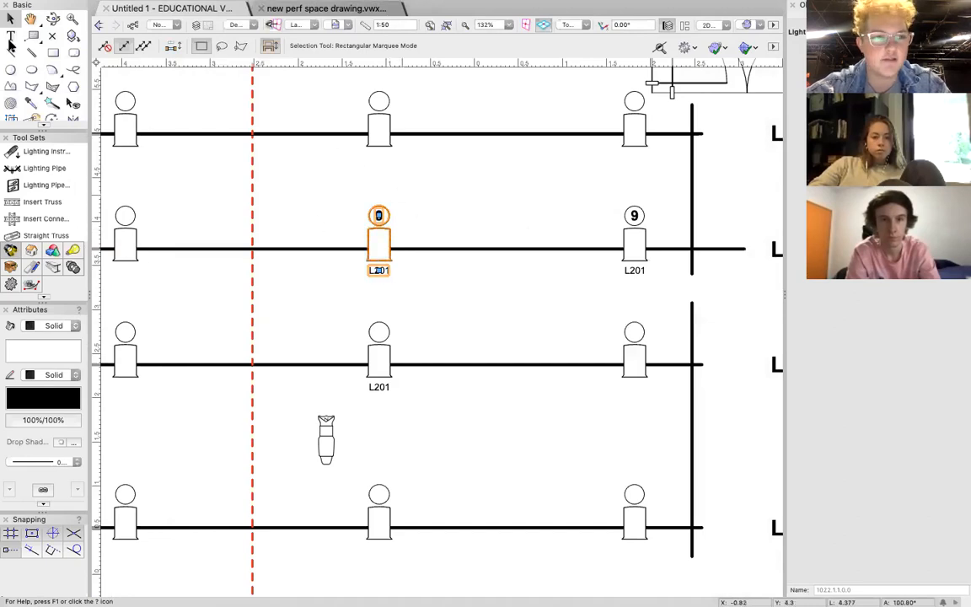
left_click(279, 217)
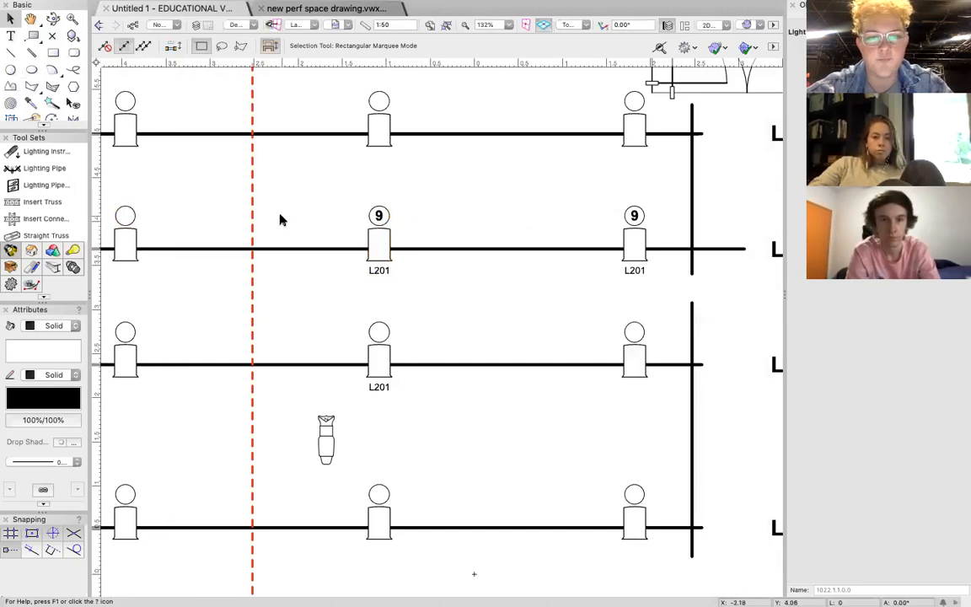
Gang the LX5 Fresnels at 150 and 450 together, placing the shared channel bubble midway between them above the pipe.
scroll(516, 223, "right", 2)
scroll(517, 226, "right", 1)
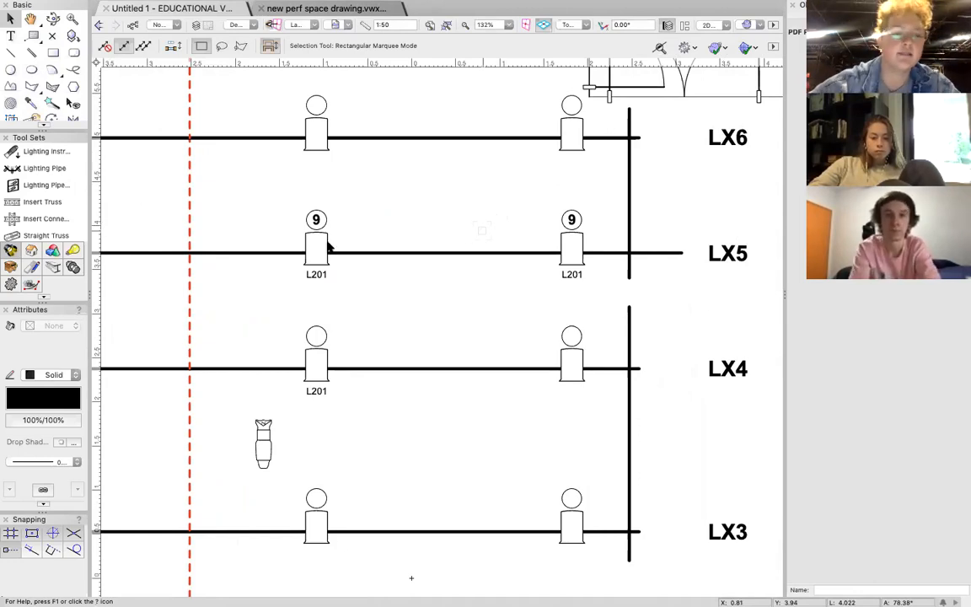
scroll(47, 192, "down", 5)
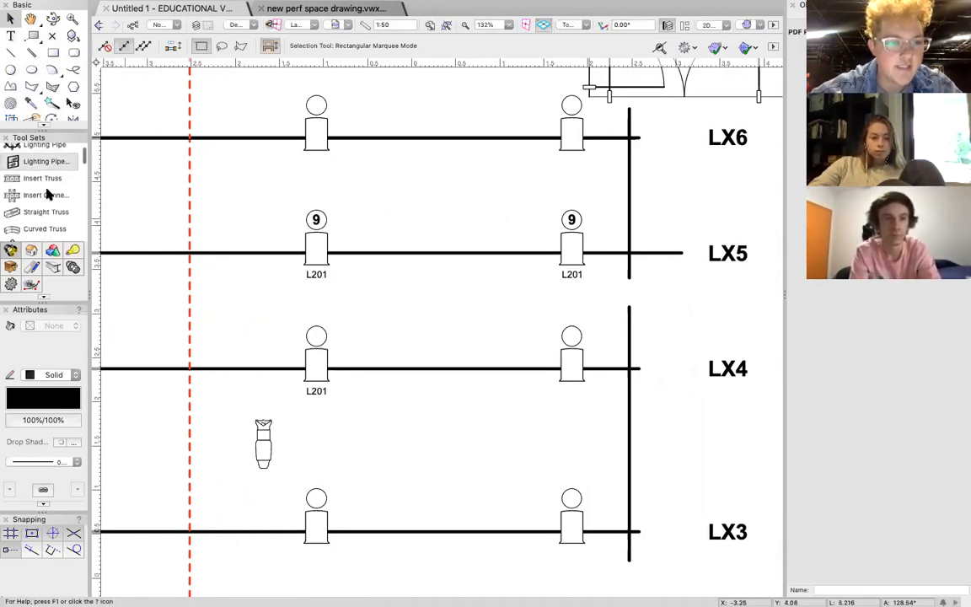
scroll(46, 193, "down", 5)
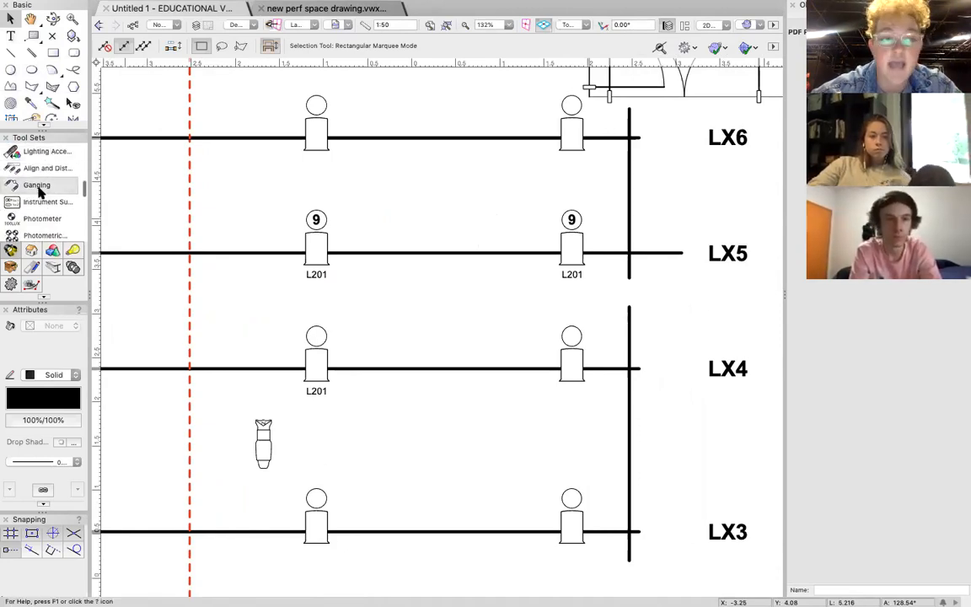
left_click(38, 192)
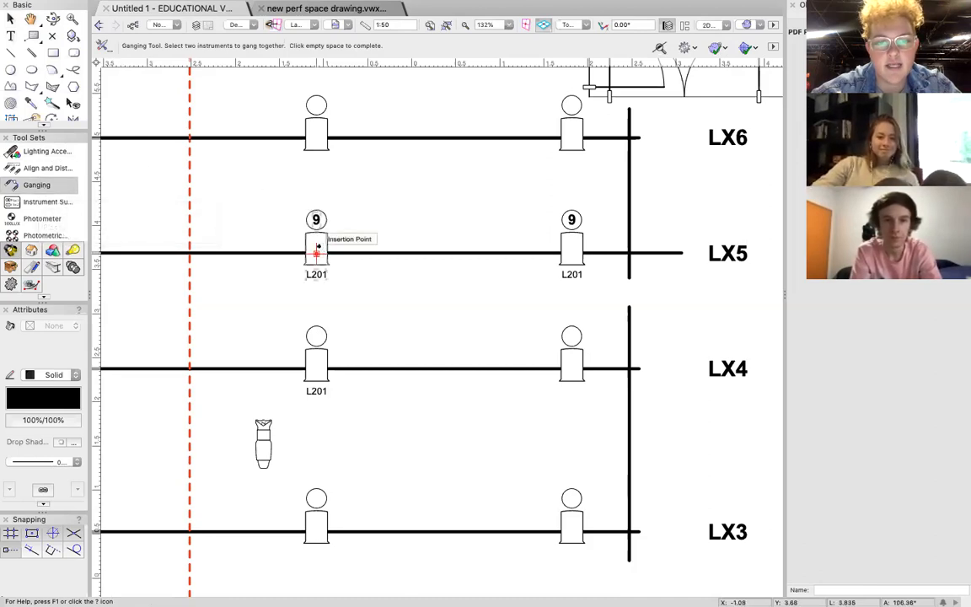
left_click(316, 247)
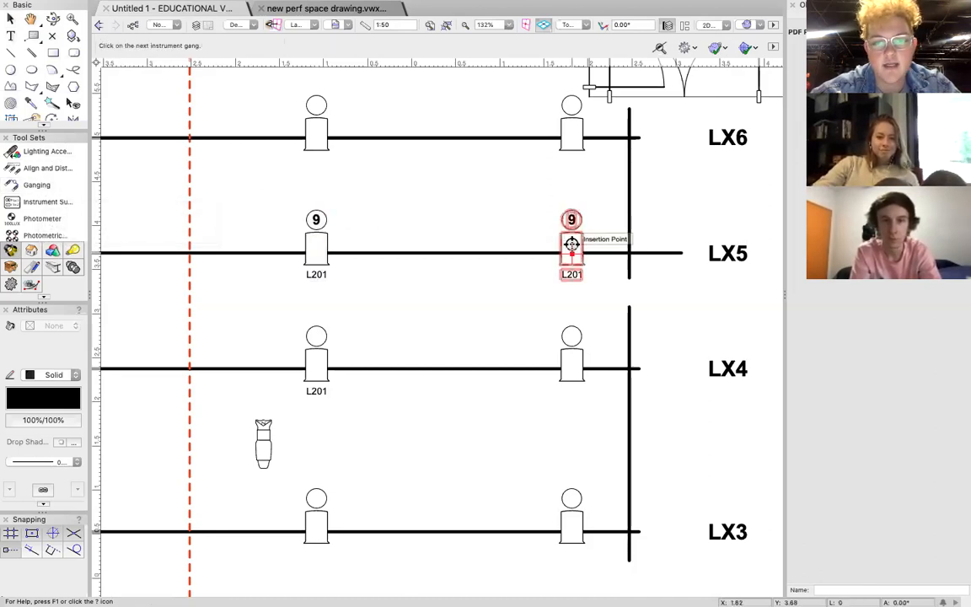
left_click(443, 198)
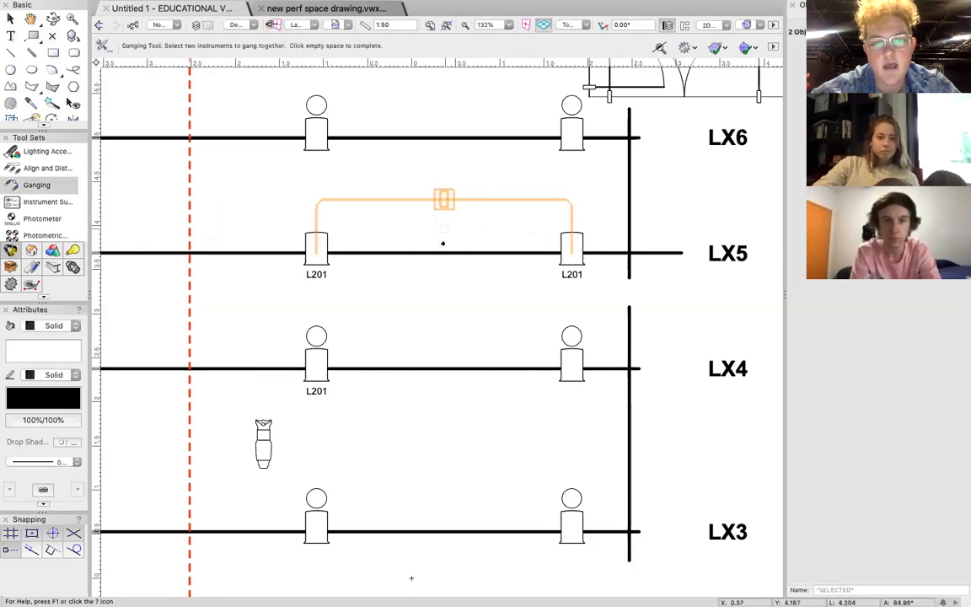
left_click(10, 18)
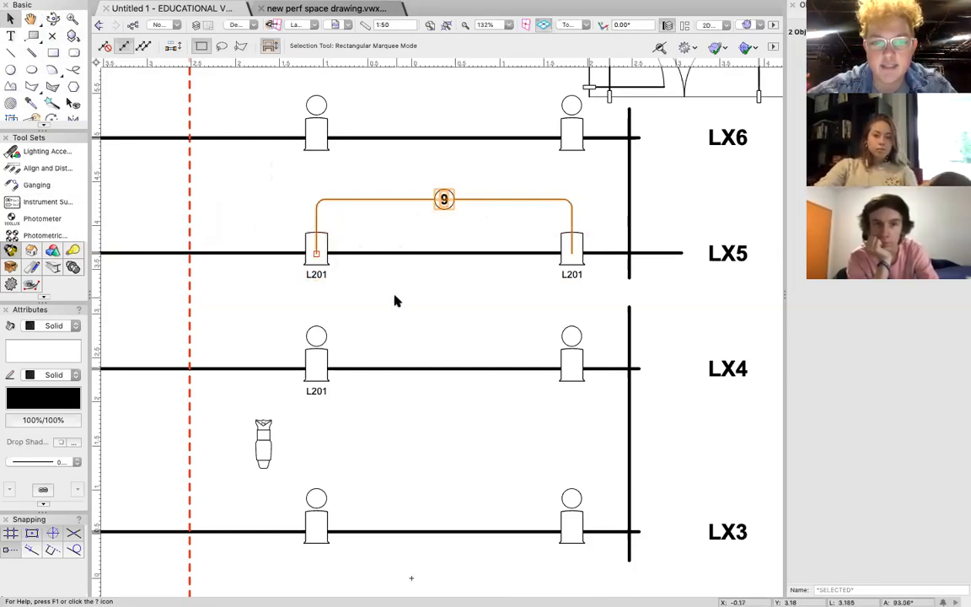
Bring the two ganged LX5 Fresnels in front of the gang line and deselect them.
left_click(317, 341)
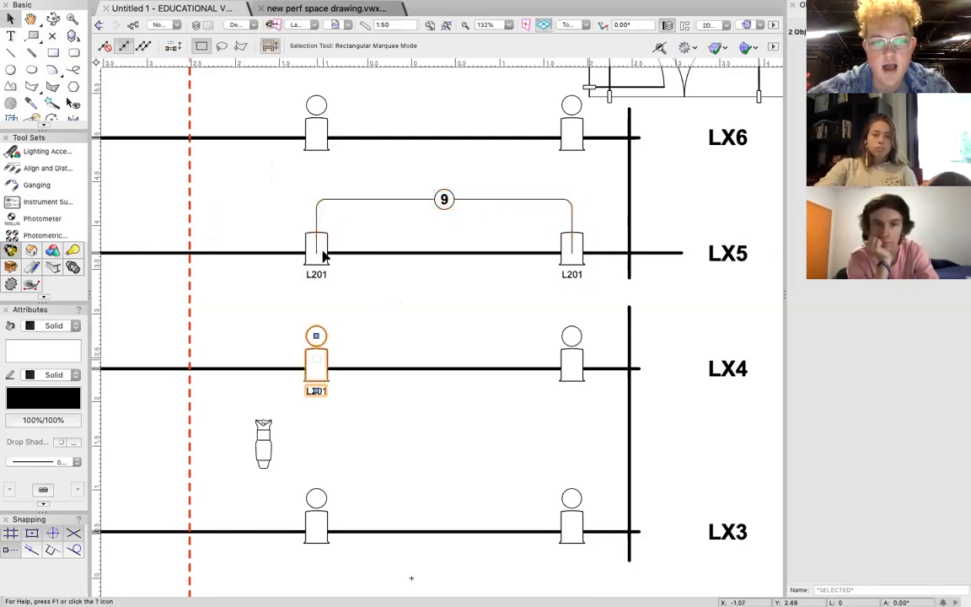
left_click(324, 255)
left_click(565, 255, "shift")
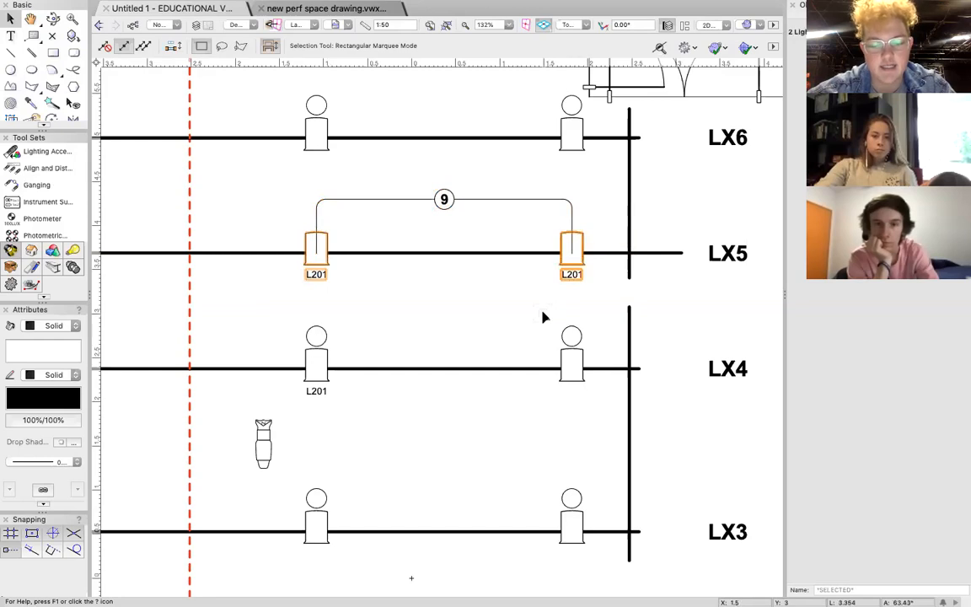
left_click(478, 321)
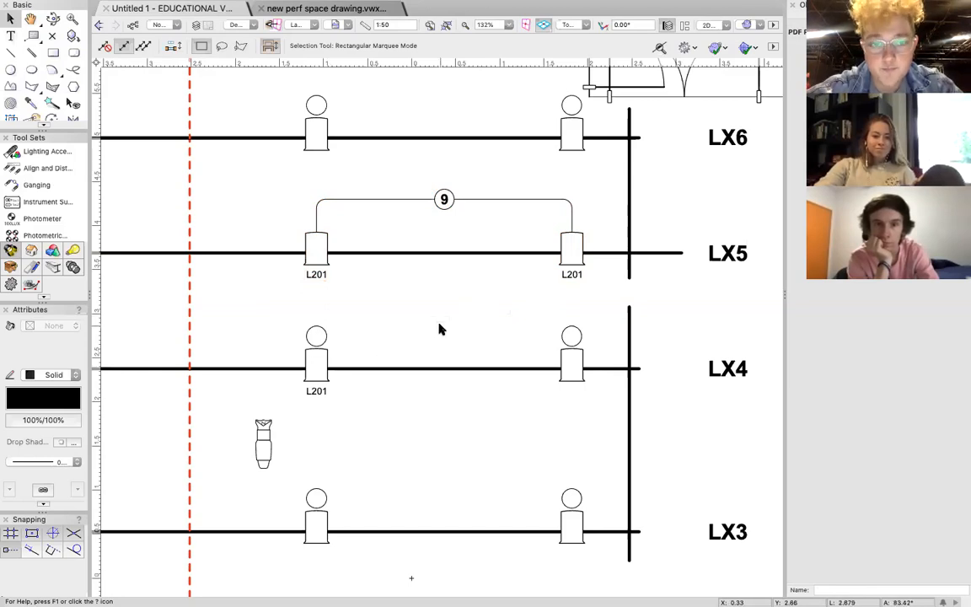
Delete the loose profile fixture between LX3 and LX4.
scroll(439, 324, "down", 4)
scroll(439, 324, "left", 2)
scroll(439, 324, "down", 2)
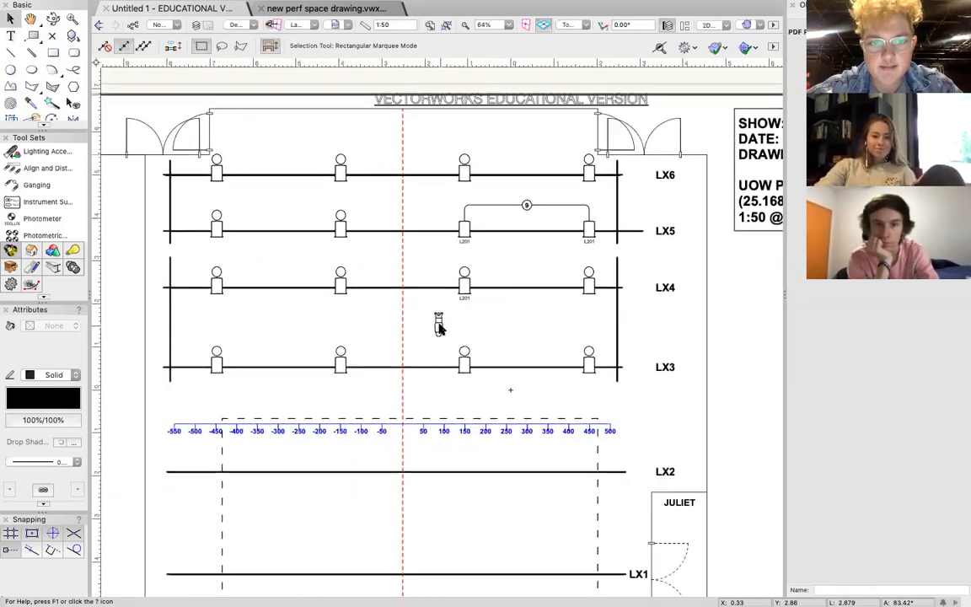
scroll(439, 327, "left", 2)
scroll(439, 327, "down", 1)
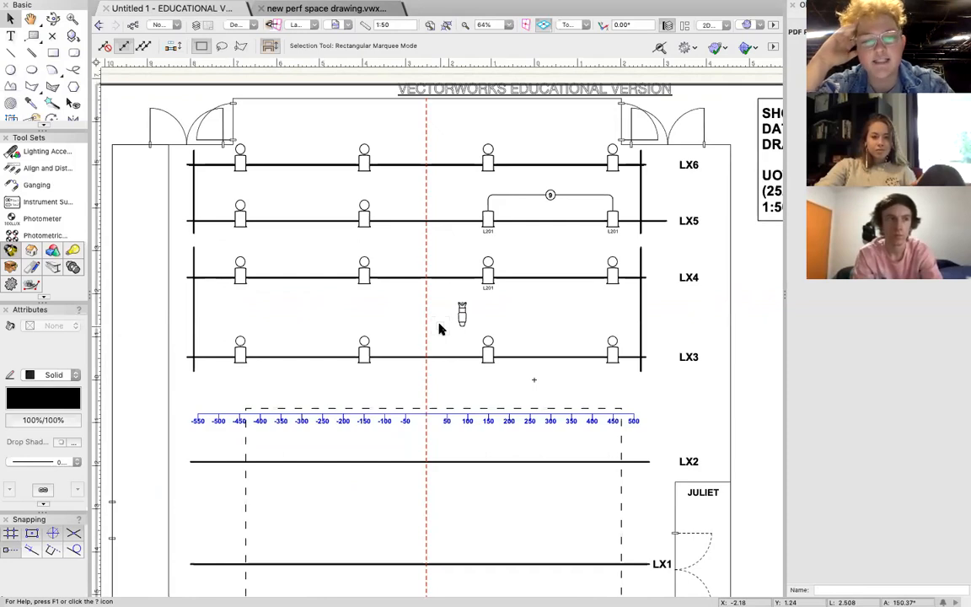
left_click(459, 313)
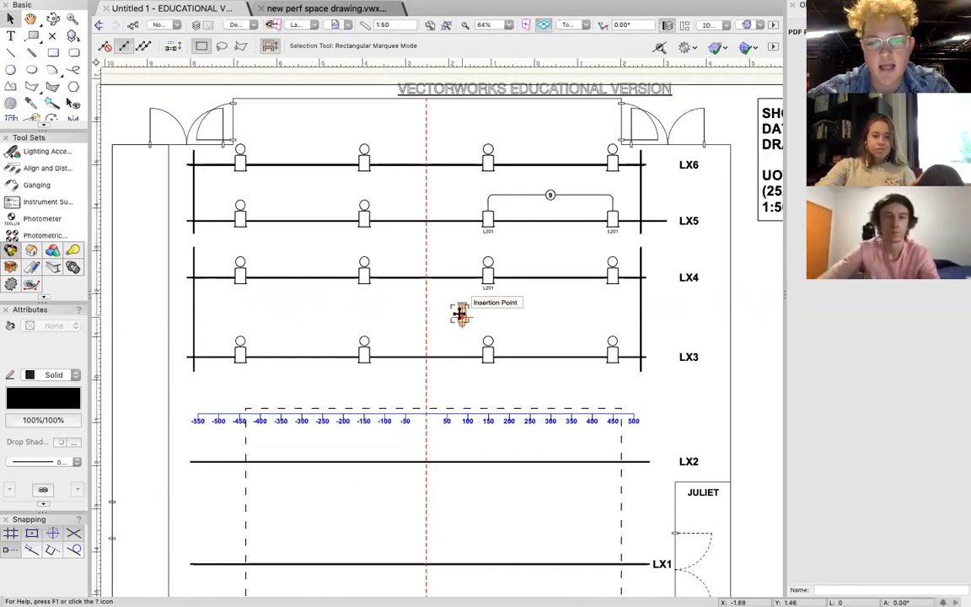
key("Delete")
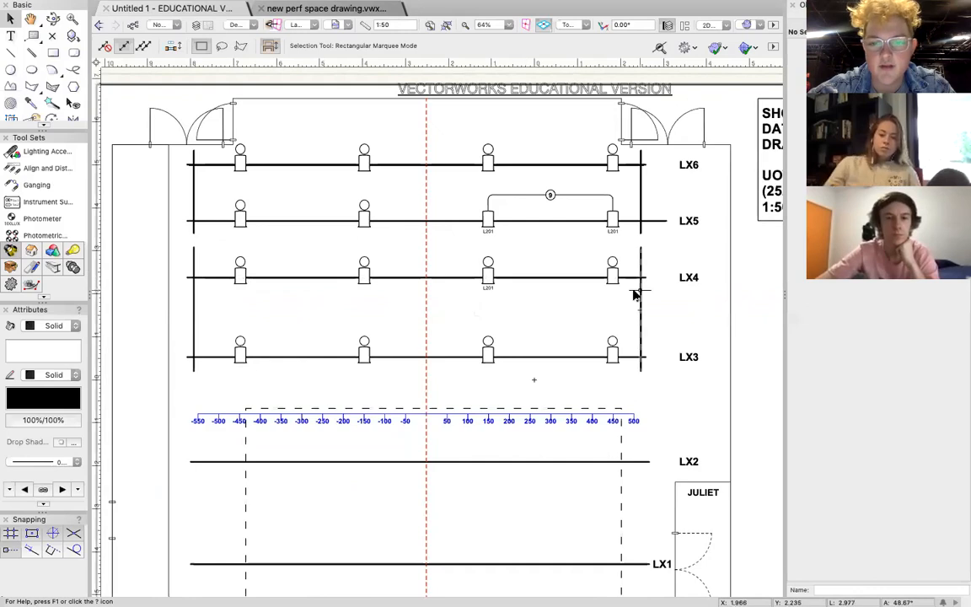
Start the Lighting Instrument tool and browse the symbols in new perf space drawing.vwx for the ETC Source 4 Zoom 25-50deg.
scroll(599, 334, "down", 5)
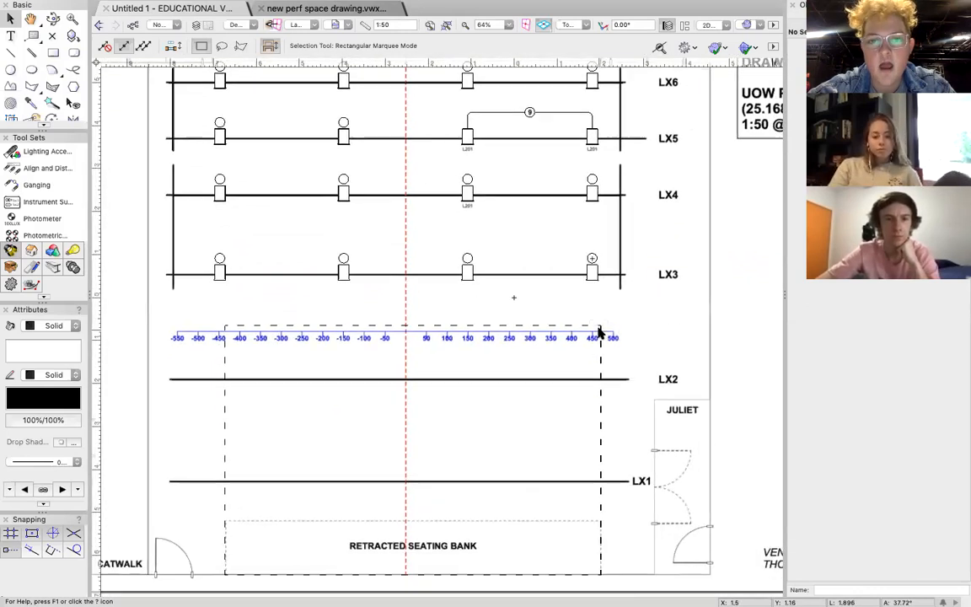
scroll(599, 334, "down", 5)
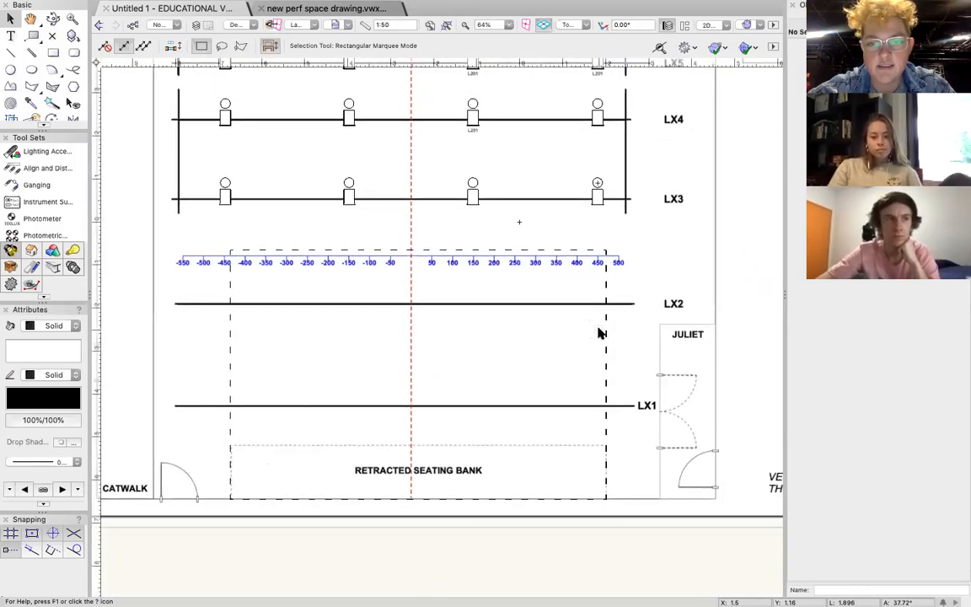
left_click(41, 151)
scroll(44, 167, "up", 3)
left_click(41, 152)
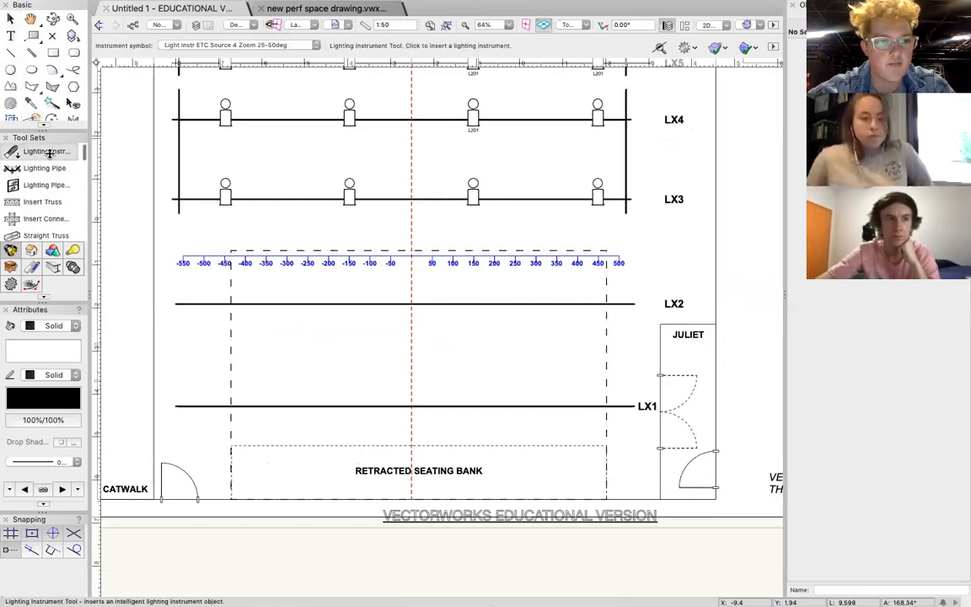
left_click(216, 44)
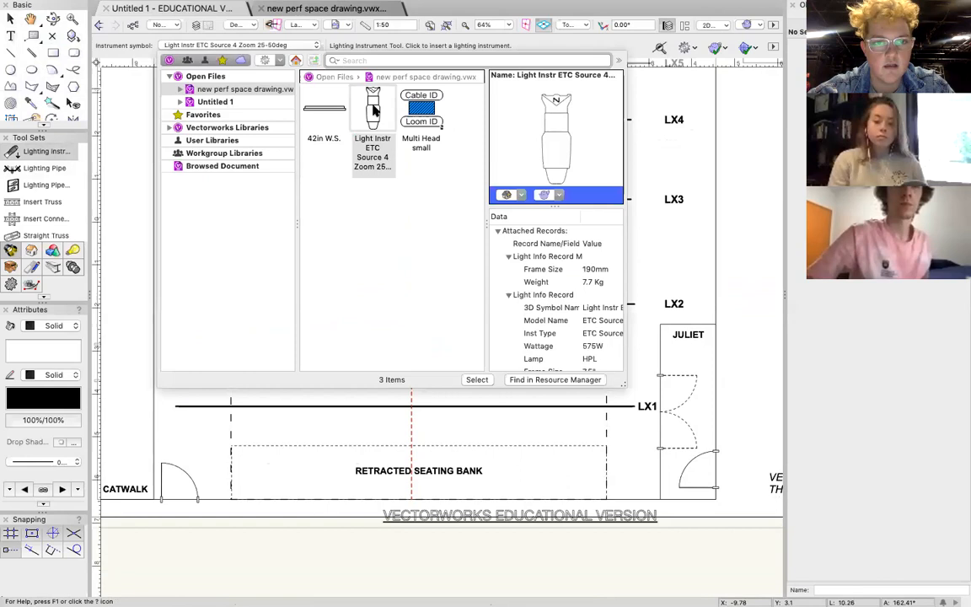
Place five ETC Source 4 Zoom 25-50deg fixtures along LX1 at about 410, 215, -15, -200 and -435, all aimed upstage.
left_click(597, 441)
left_click(581, 405)
left_click(580, 346)
left_click(500, 405)
left_click(500, 360)
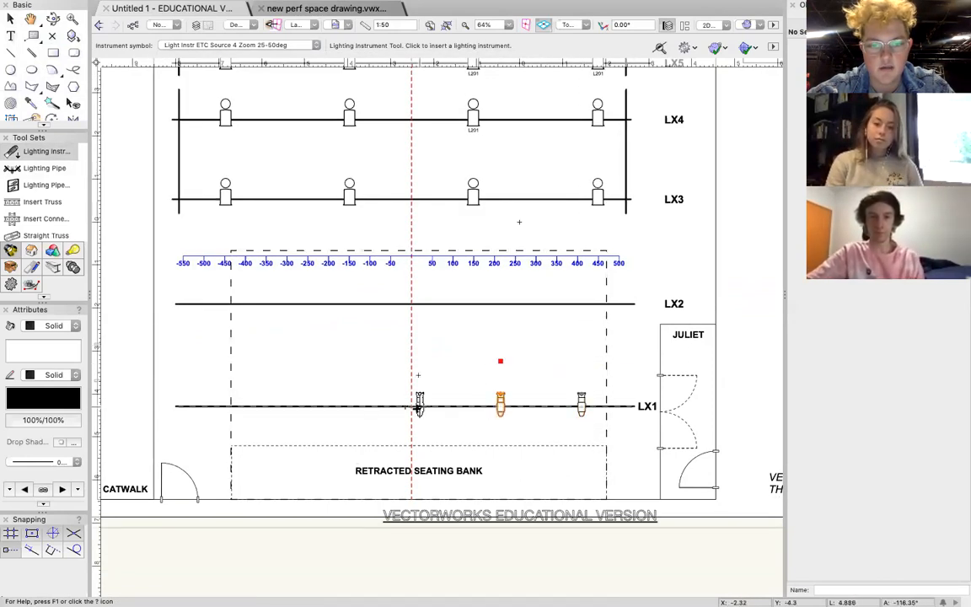
left_click(406, 405)
left_click(400, 348)
left_click(328, 405)
left_click(327, 328)
left_click(232, 406)
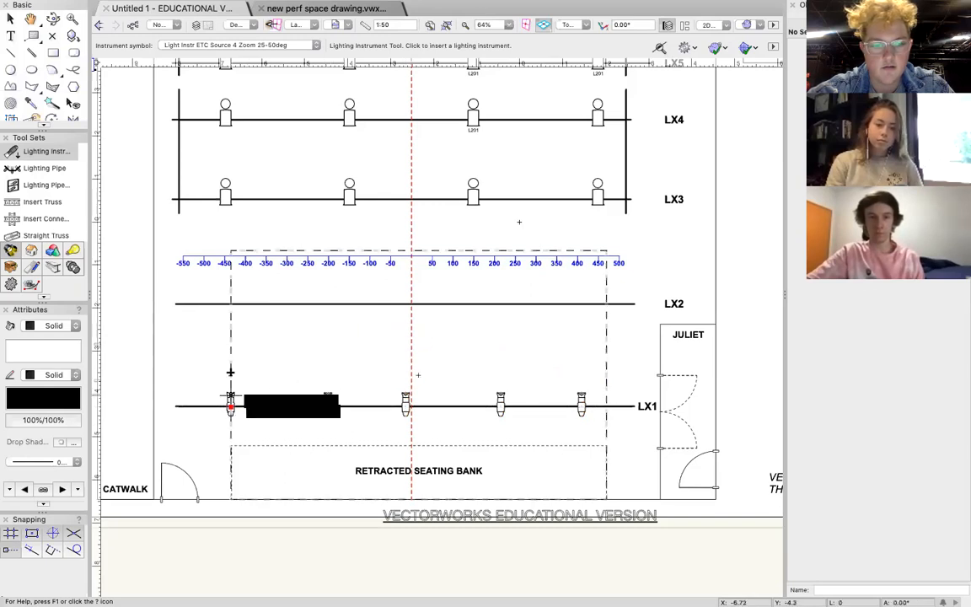
left_click(230, 362)
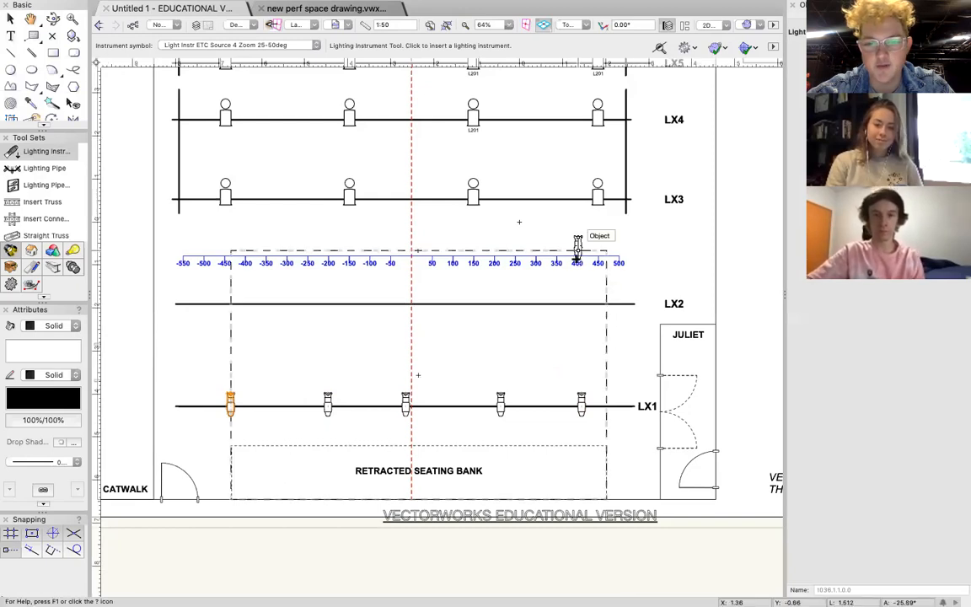
Place four more ETC Source 4 Zoom 25-50deg fixtures on LX2 at about 420, 0, 150 and 300, aimed upstage.
left_click(586, 303)
left_click(586, 262)
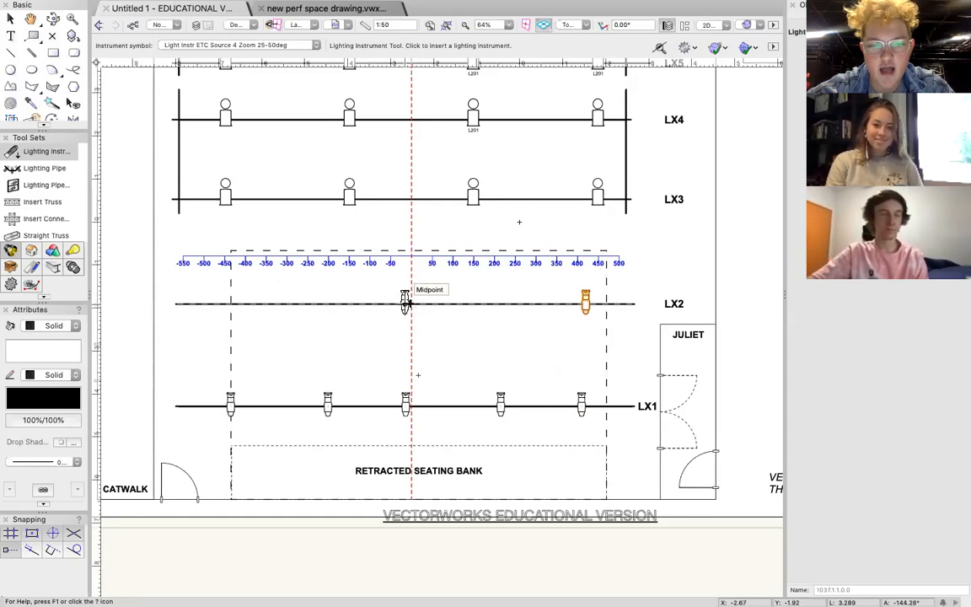
scroll(405, 300, "up", 3)
left_click(410, 303)
left_click(410, 228)
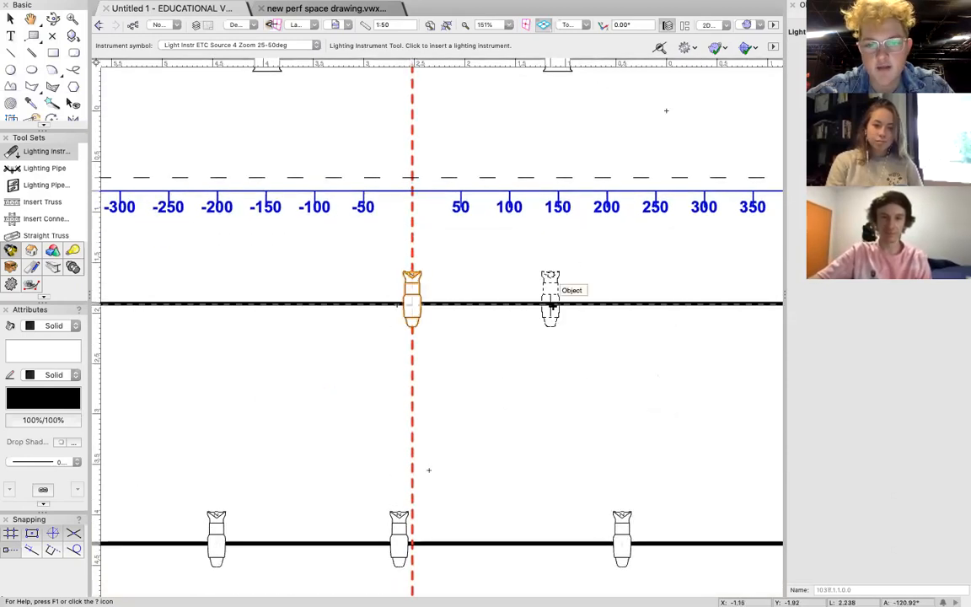
left_click(556, 87)
left_click(703, 303)
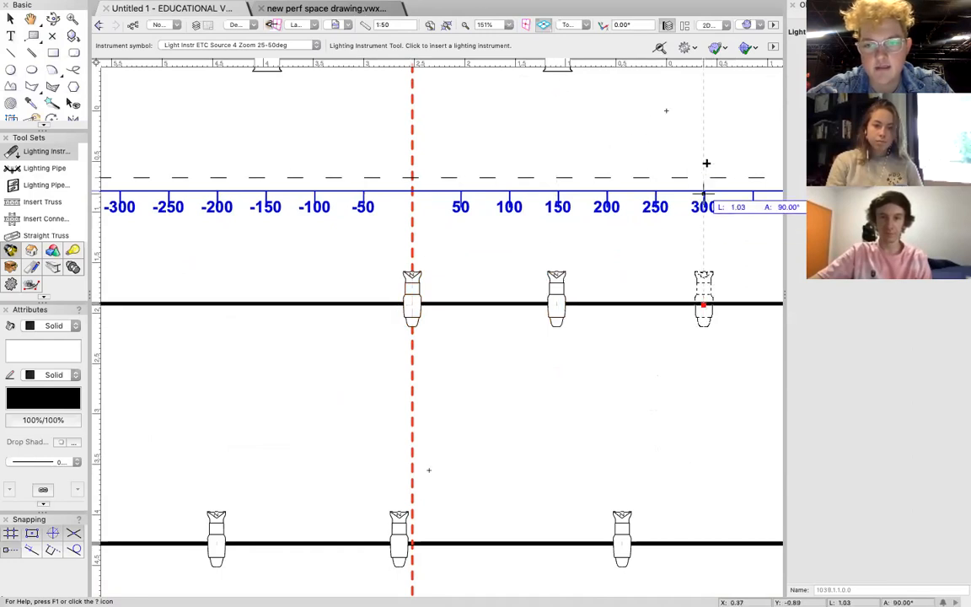
left_click(706, 162)
scroll(568, 319, "down", 6)
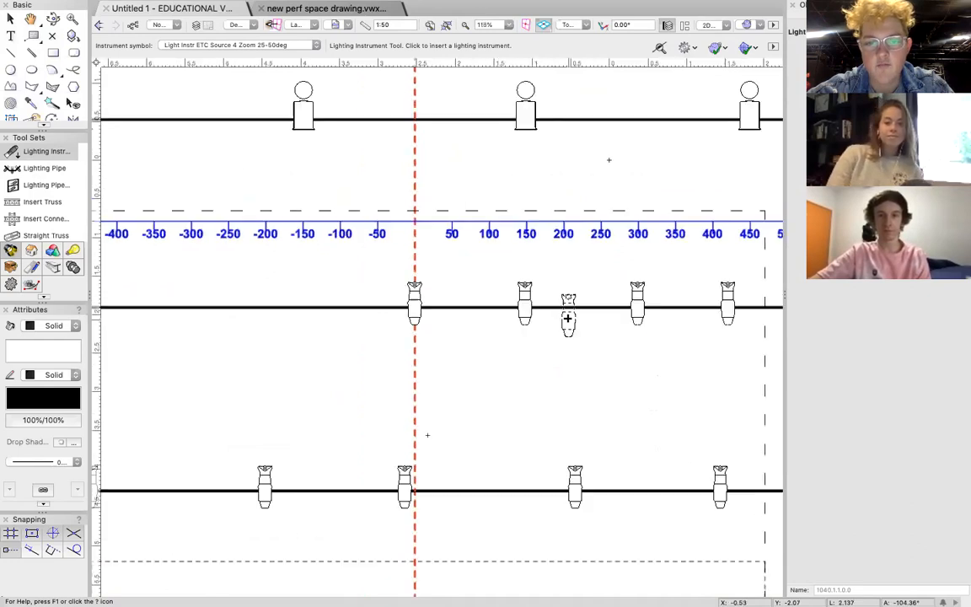
key("x")
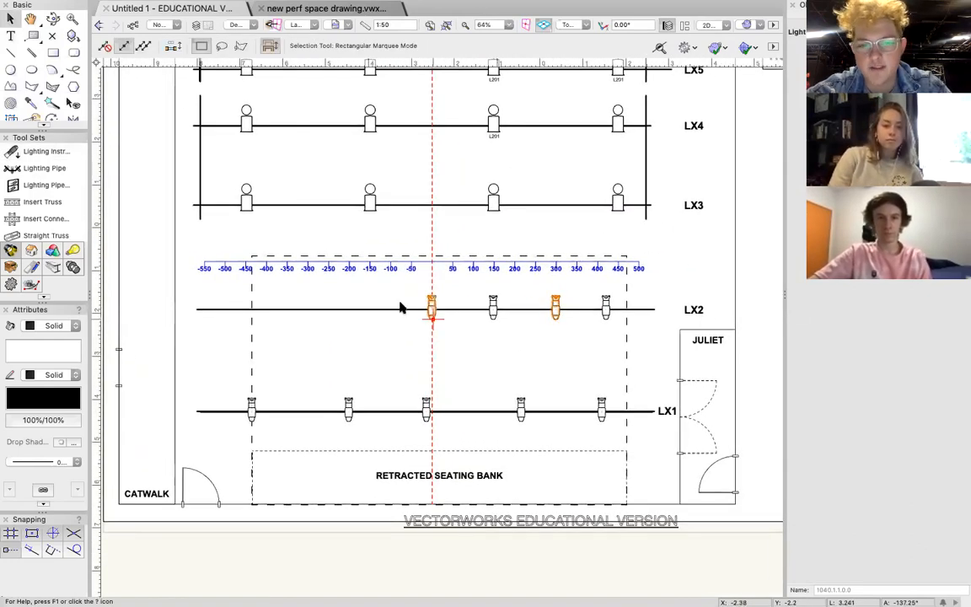
Copy the LX2 profiles at 0, 150 and 300 to fill -150, -300 and -450, deleting the extra one beyond the pipe's end.
left_click(430, 314)
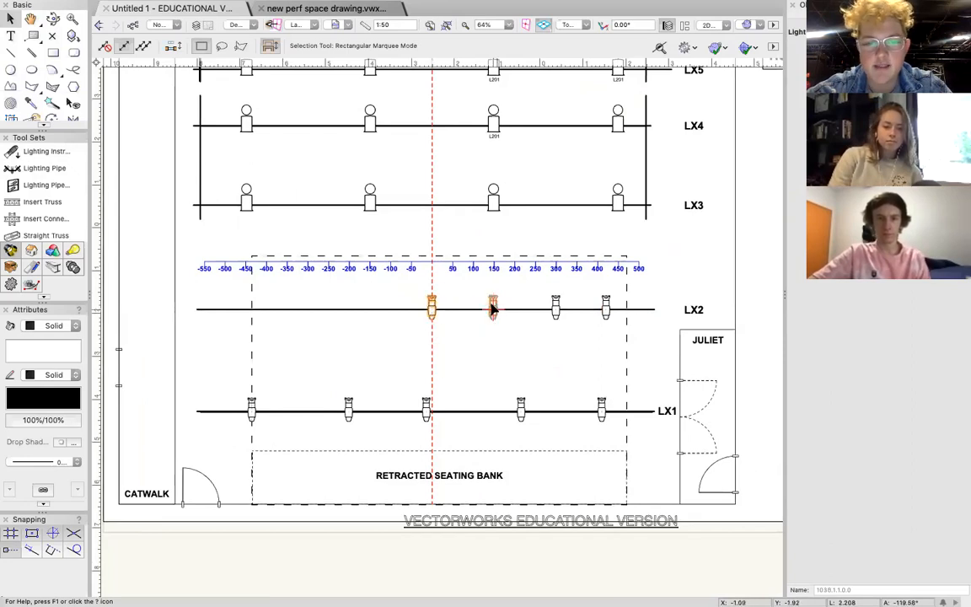
left_click(555, 309, "shift")
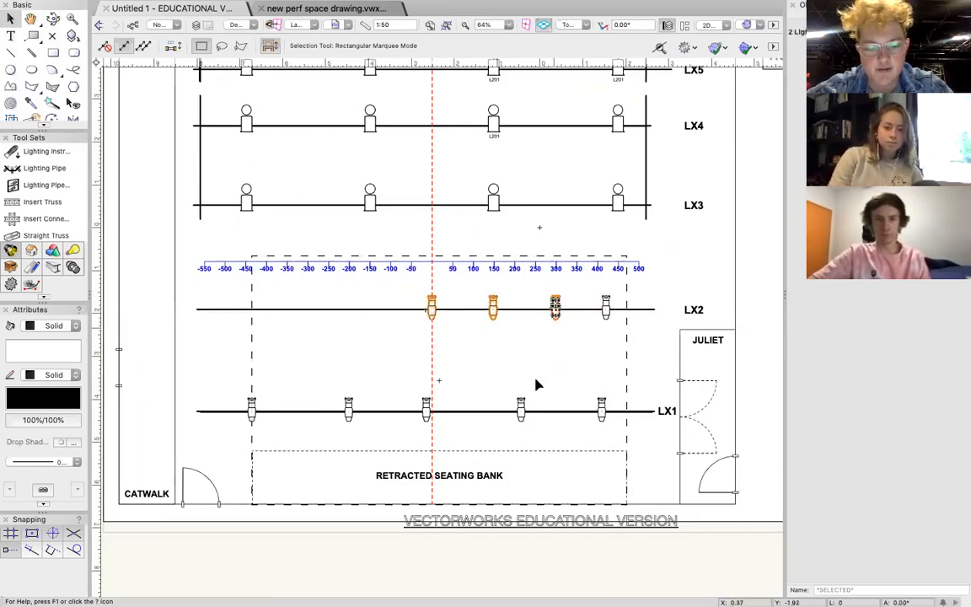
key("super+v")
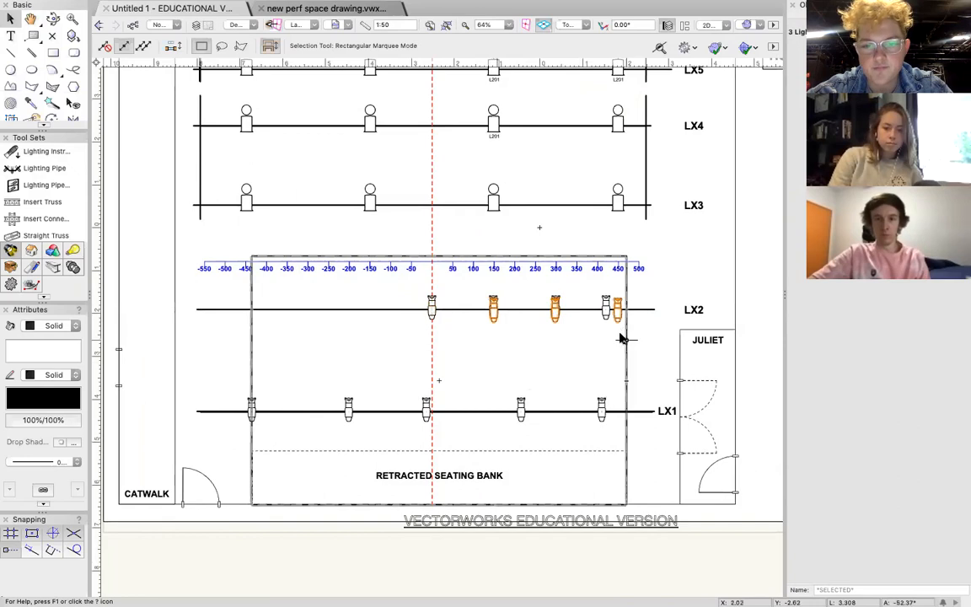
left_click_drag(617, 311, 430, 310)
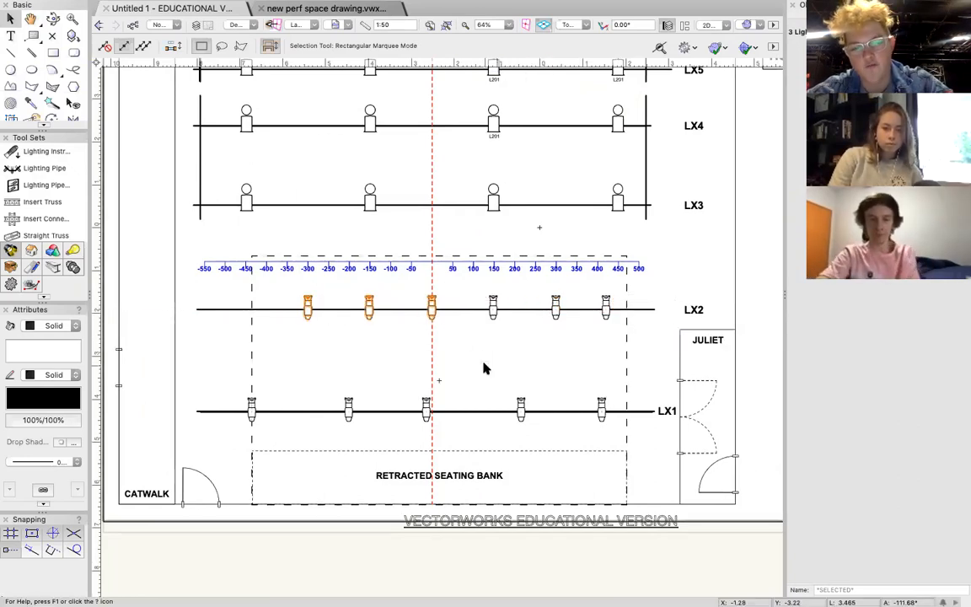
left_click_drag(428, 315, 309, 313)
left_click(182, 307)
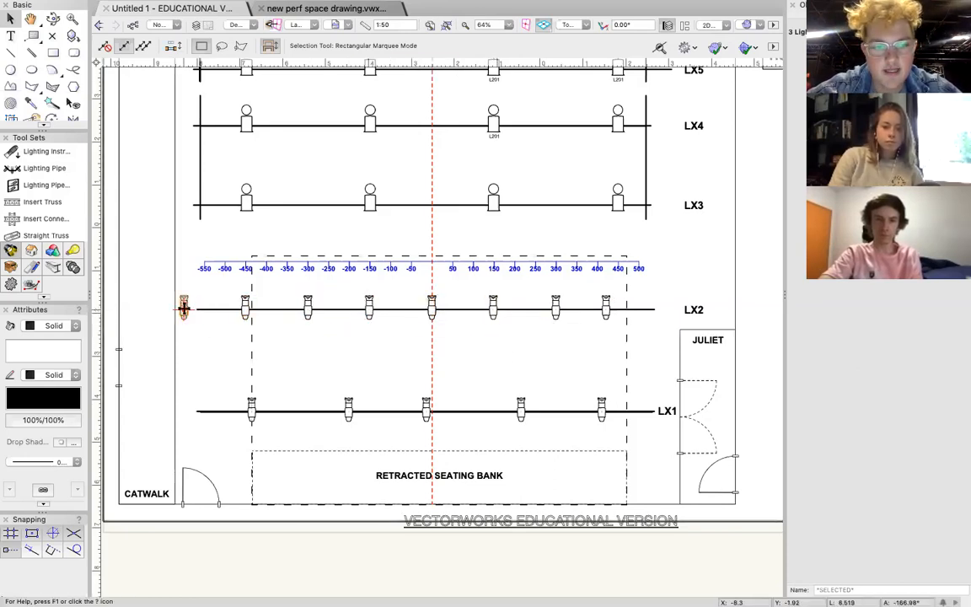
key("Delete")
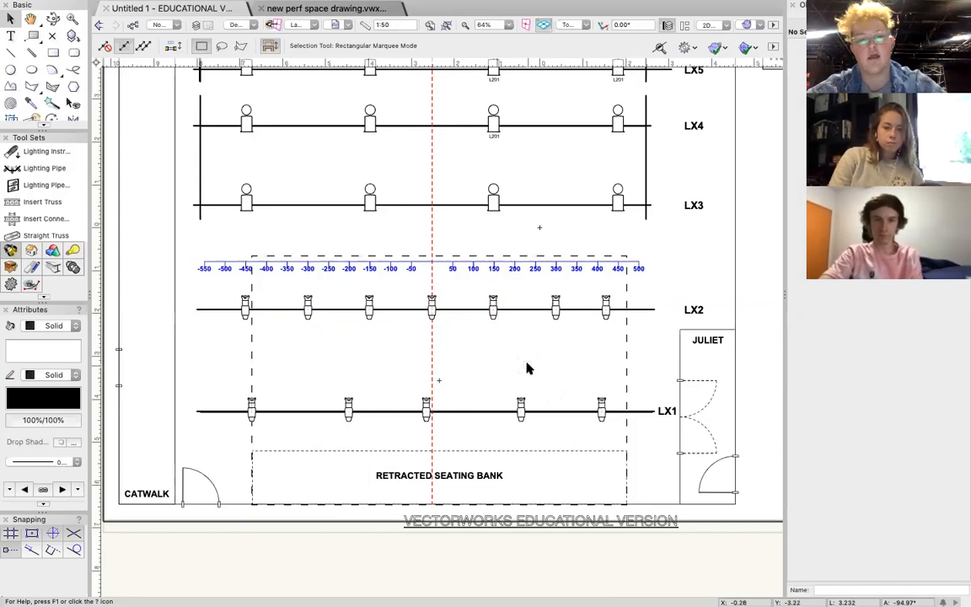
Assign a label legend with channel bubbles to all the profiles on LX1 and LX2.
scroll(527, 368, "up", 3)
scroll(527, 368, "down", 3)
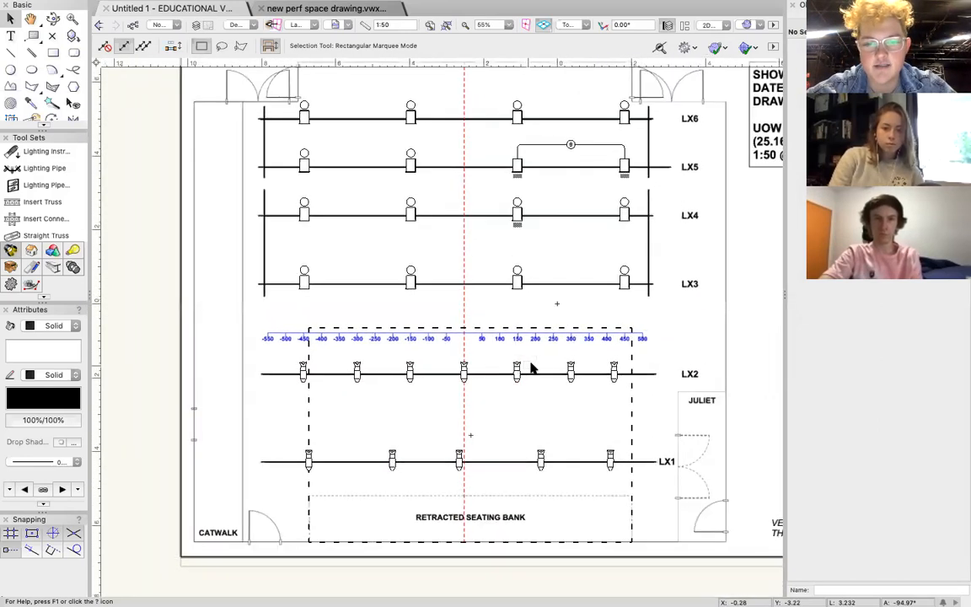
left_click_drag(269, 352, 626, 480)
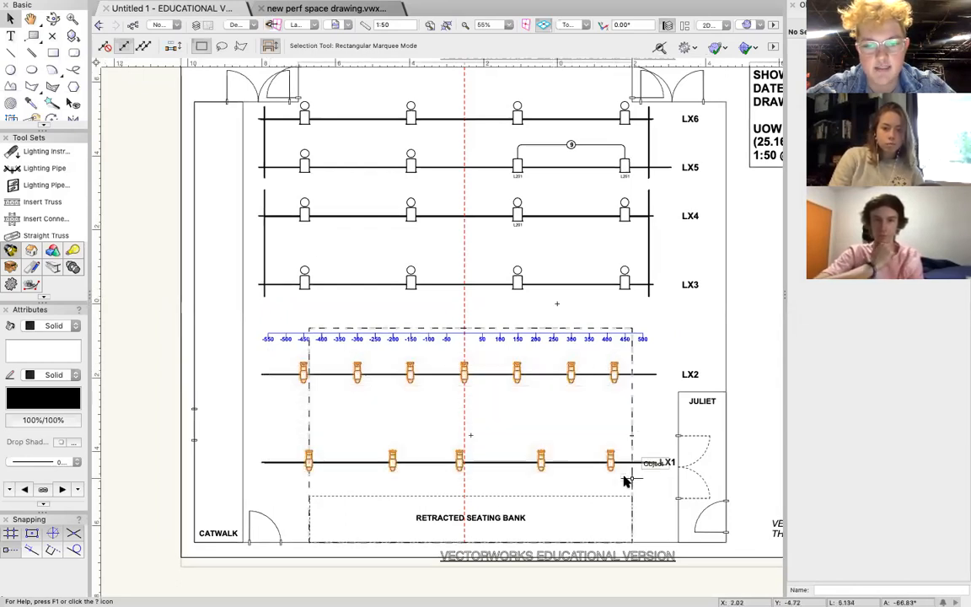
right_click(611, 455)
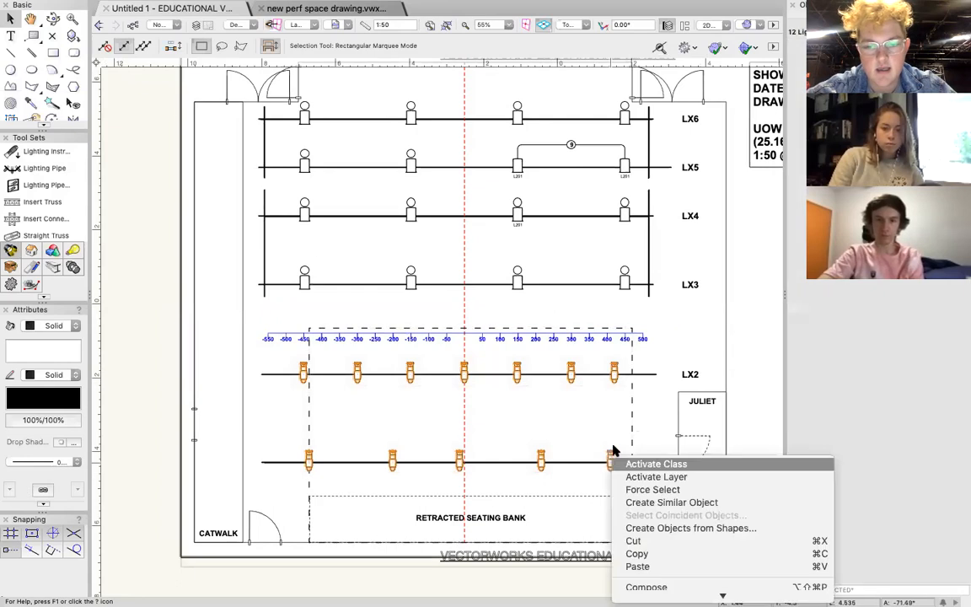
key("Escape")
right_click(611, 455)
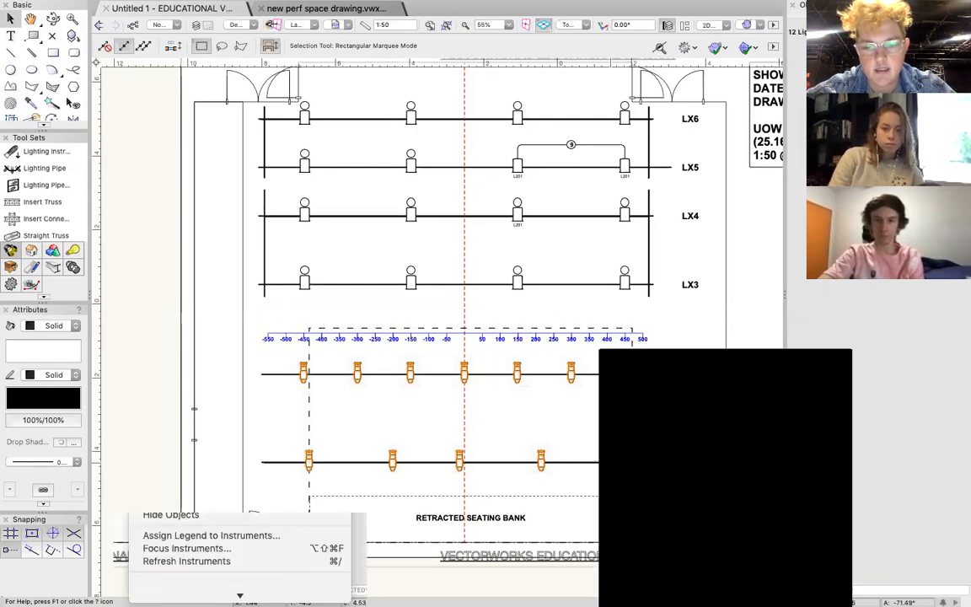
left_click(663, 486)
key("Return")
left_click(679, 326)
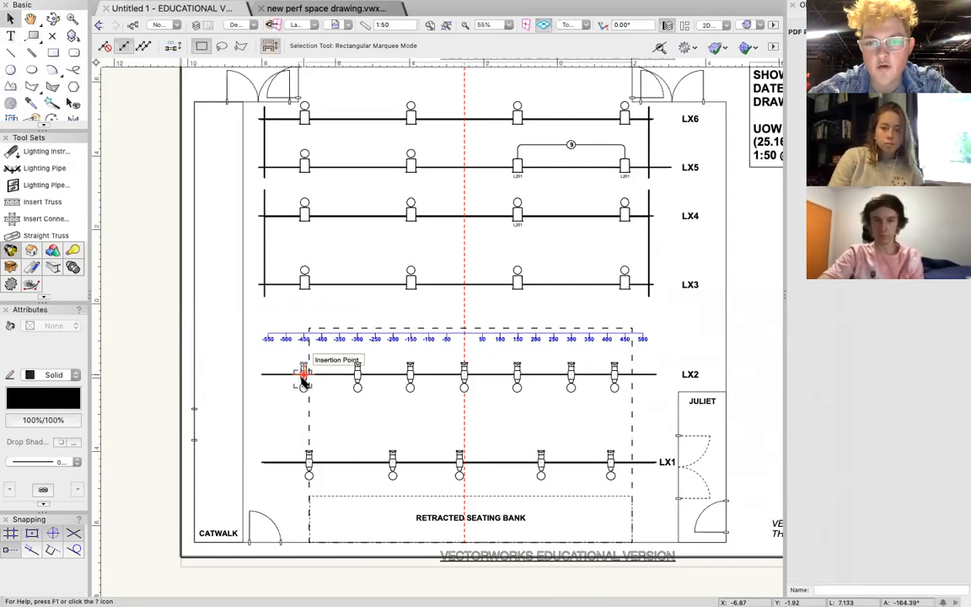
Select the gang line joining the two LX5 Fresnels at 150 and 450.
left_click(573, 144)
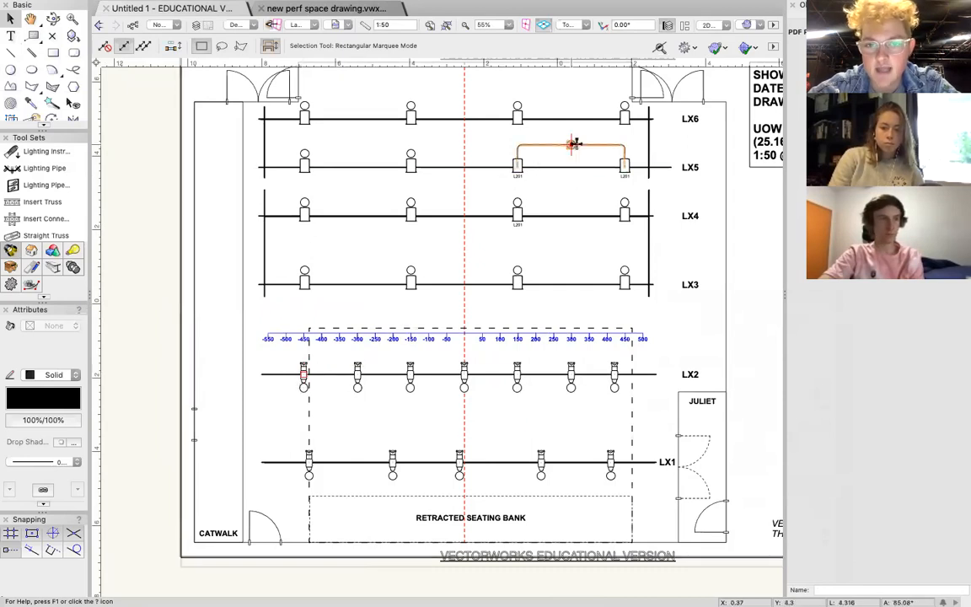
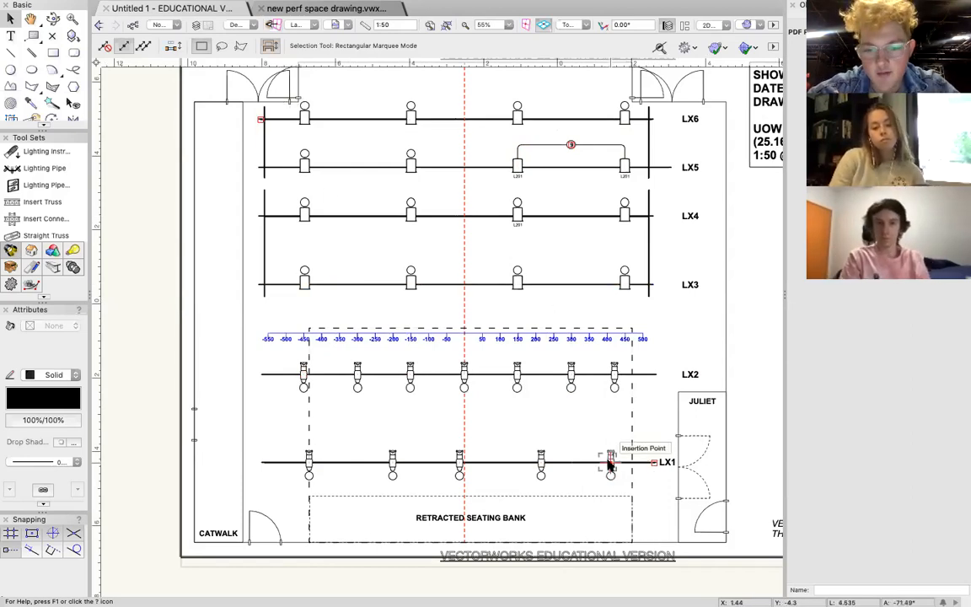
Examine the fixtures and their spacing across LX1 to LX6, including the ganged pair on LX5.
scroll(610, 462, "up", 5)
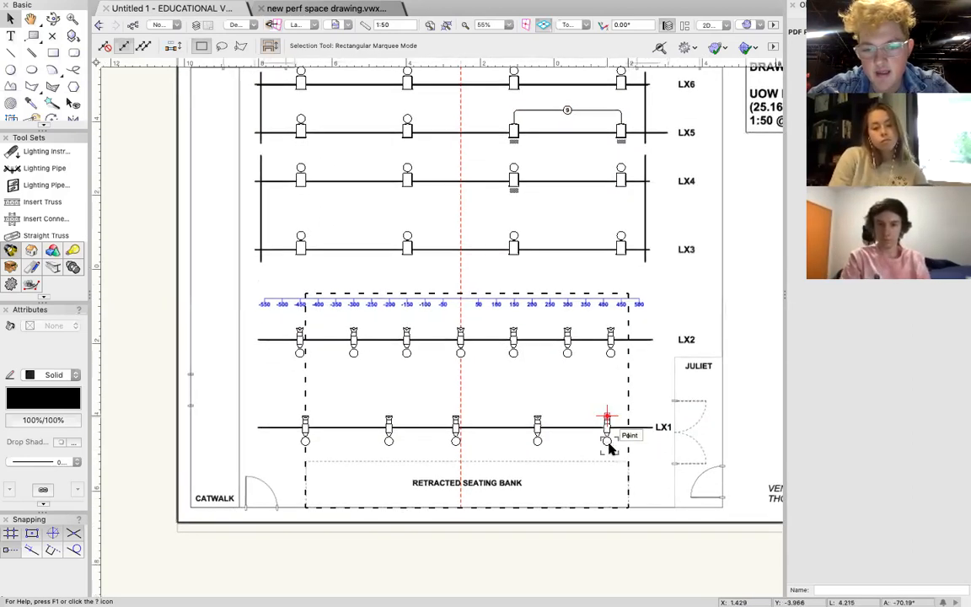
scroll(601, 428, "down", 3)
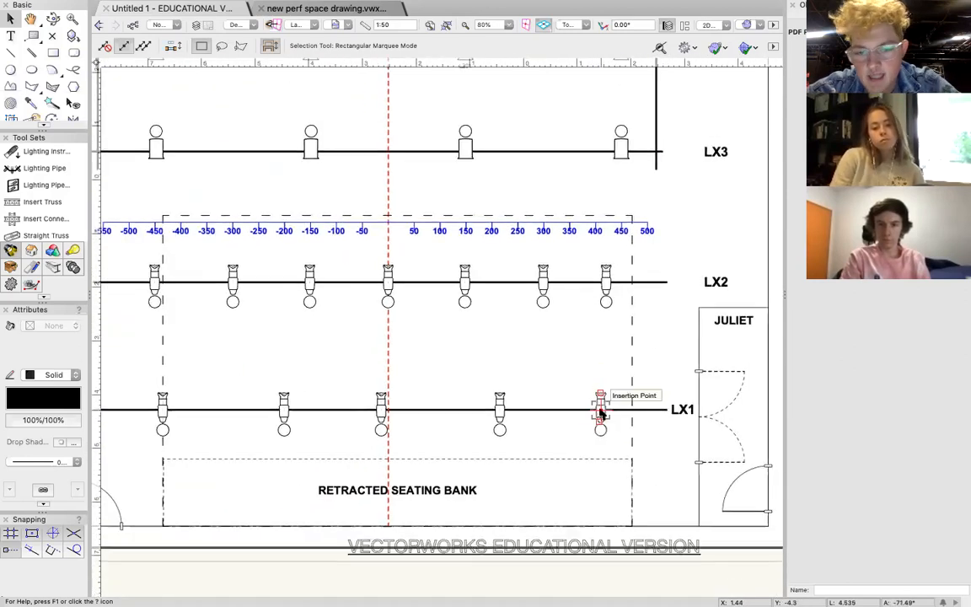
left_click(600, 408)
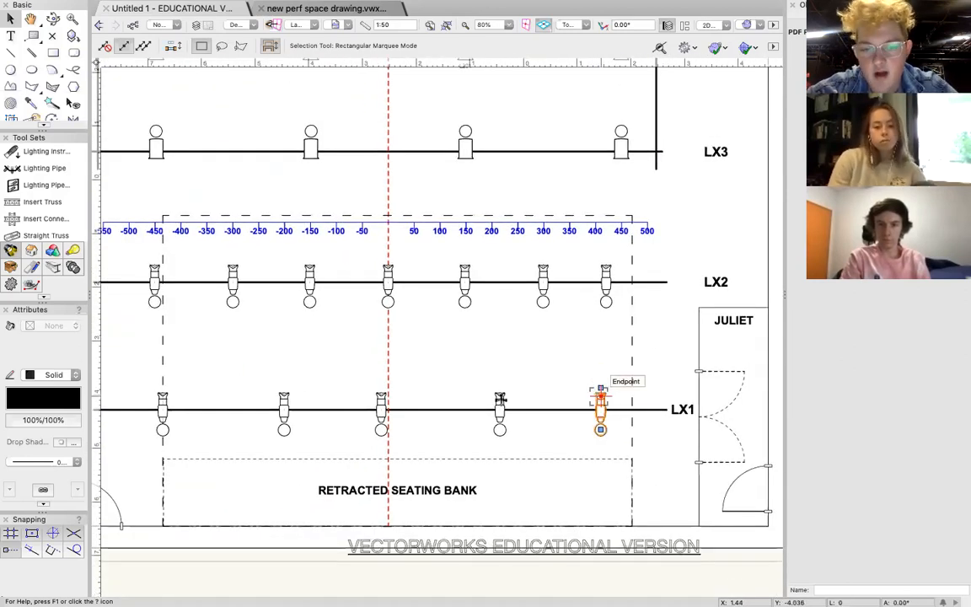
left_click(500, 399)
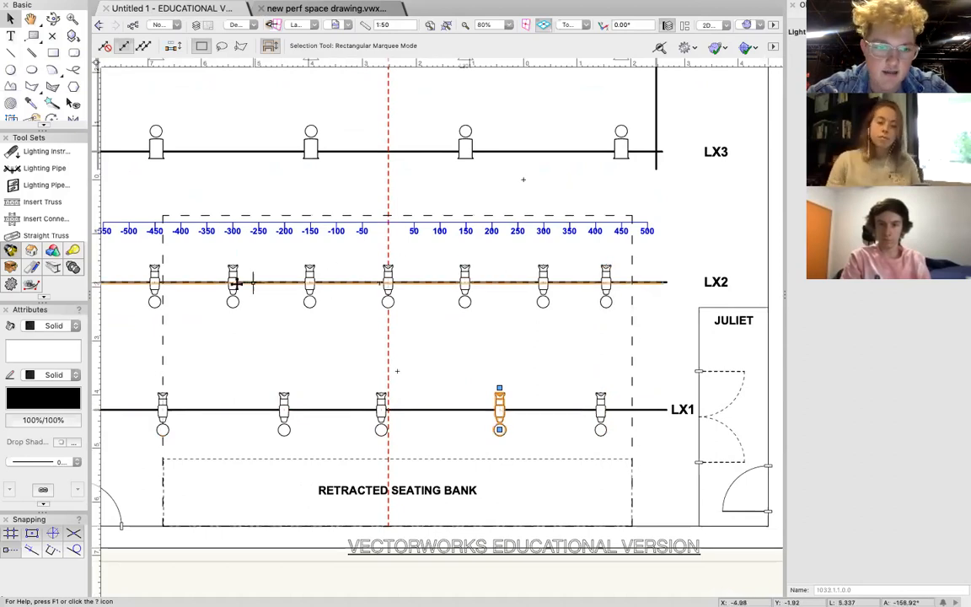
left_click(614, 149)
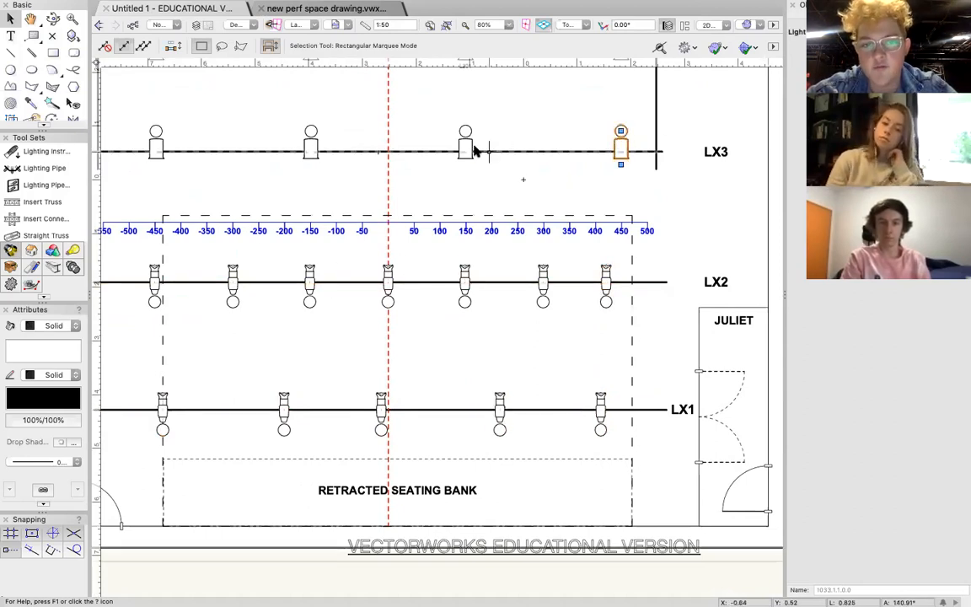
left_click(579, 129)
scroll(578, 127, "up", 5)
scroll(578, 126, "left", 2)
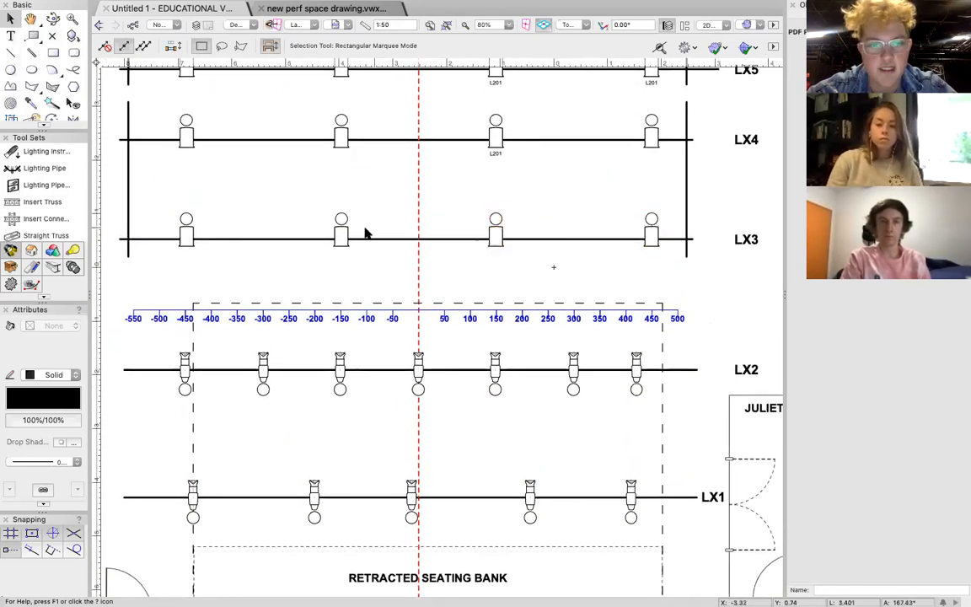
scroll(439, 150, "up", 4)
scroll(439, 150, "left", 1)
scroll(439, 150, "up", 2)
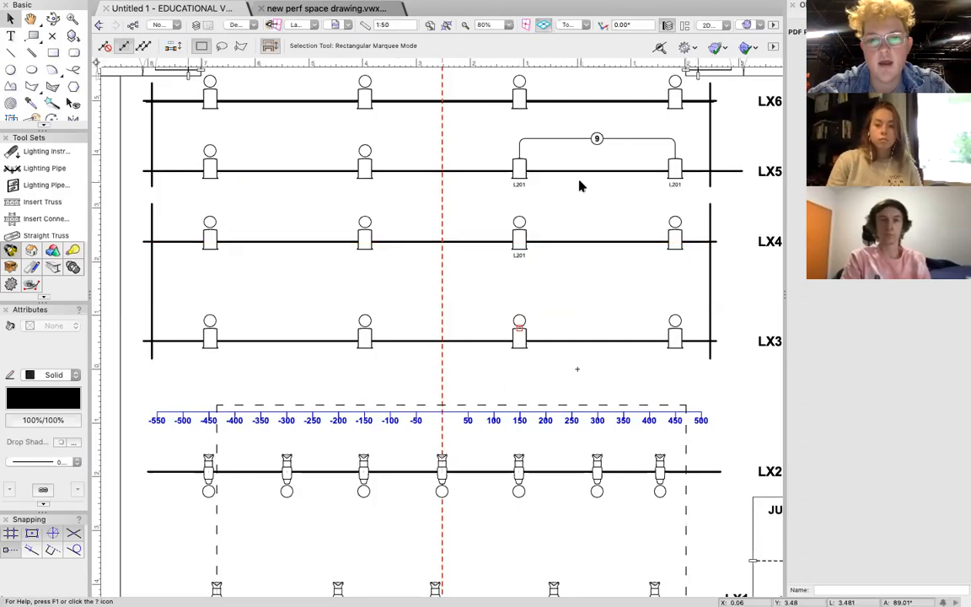
scroll(578, 188, "right", 2)
scroll(578, 187, "down", 1)
scroll(580, 186, "down", 3, "ctrl")
scroll(580, 185, "up", 2, "ctrl")
scroll(606, 373, "left", 3)
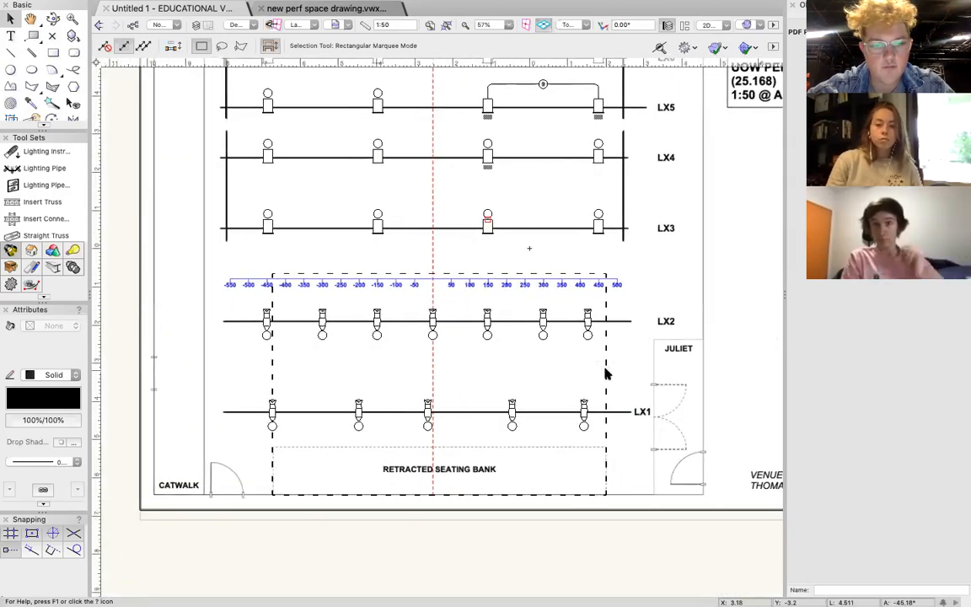
scroll(450, 412, "left", 1)
scroll(449, 413, "up", 3)
scroll(449, 413, "right", 2)
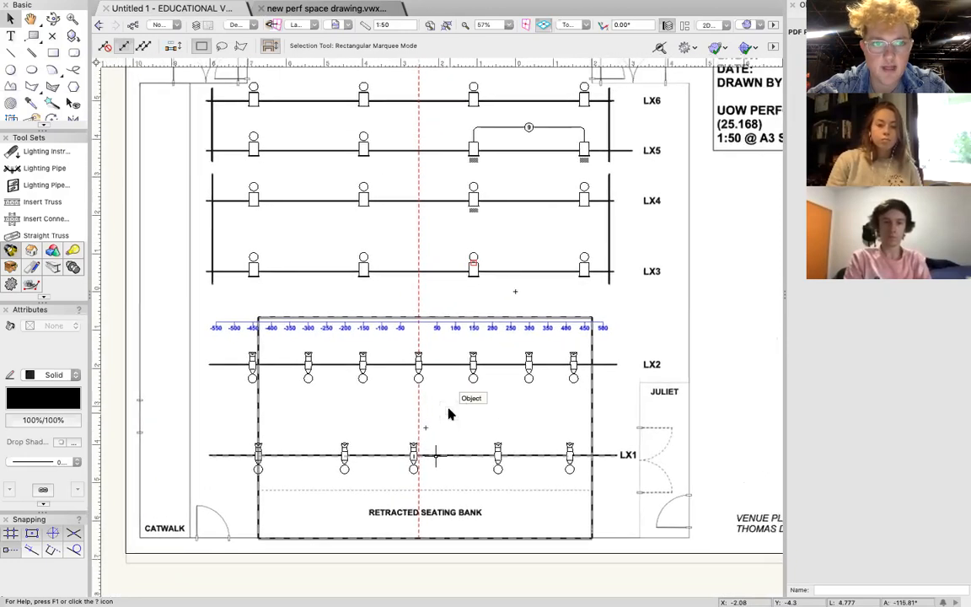
scroll(449, 412, "down", 1, "ctrl")
scroll(449, 412, "up", 1)
scroll(449, 413, "down", 2)
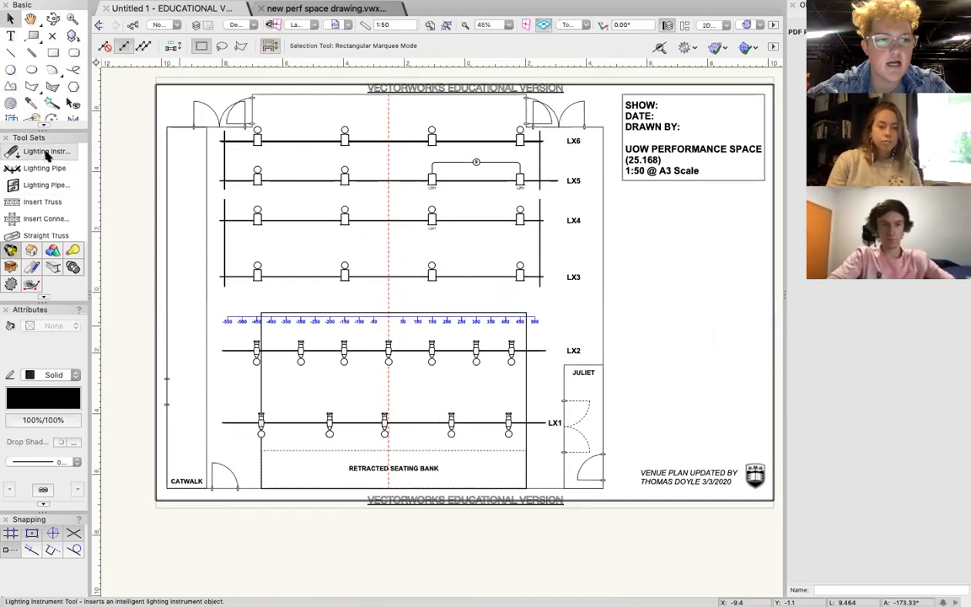
Place an ETC Source 4 Zoom 25-50deg on LX5 at about -300, aimed downstage.
left_click(46, 151)
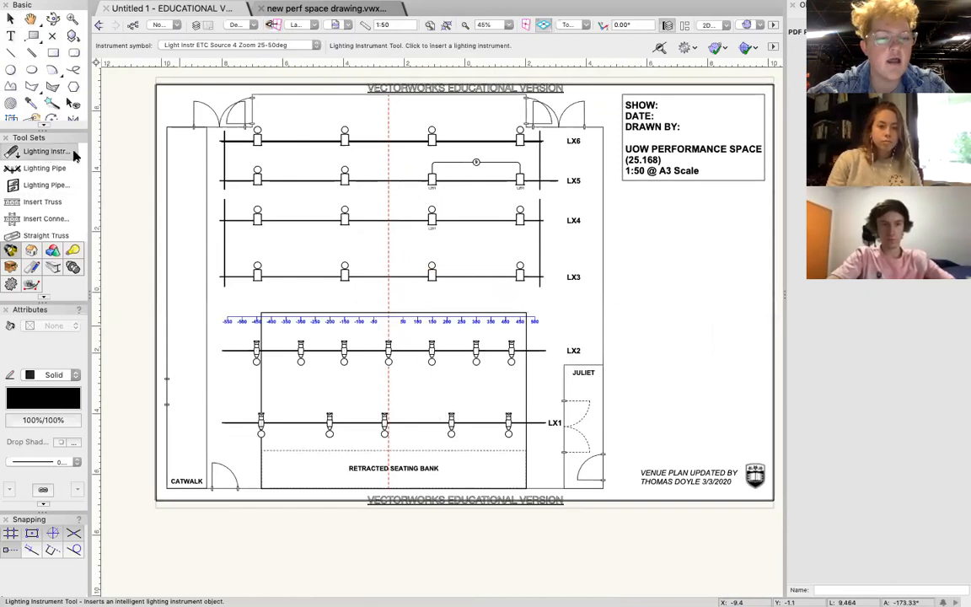
left_click(302, 180)
left_click(302, 201)
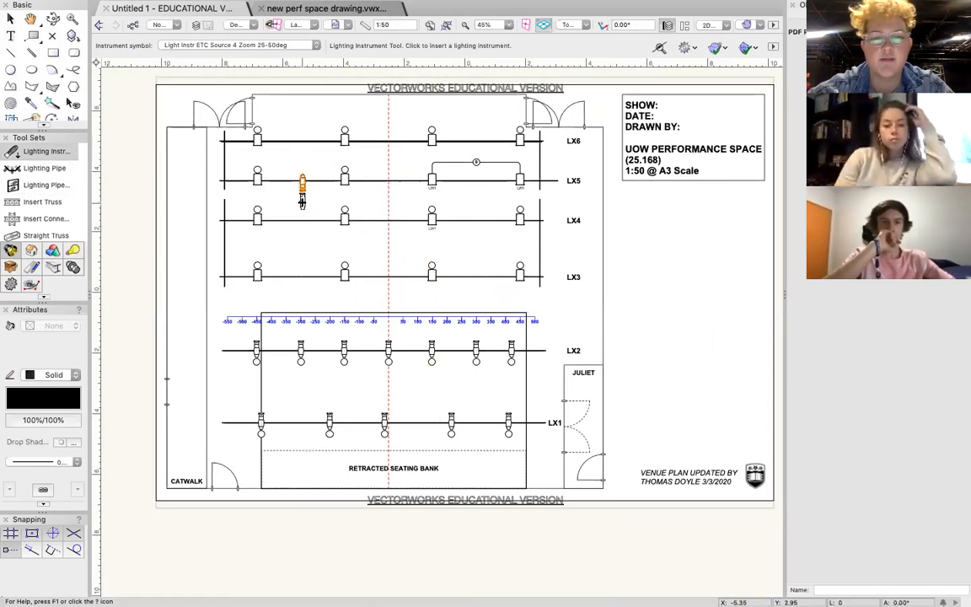
key("x")
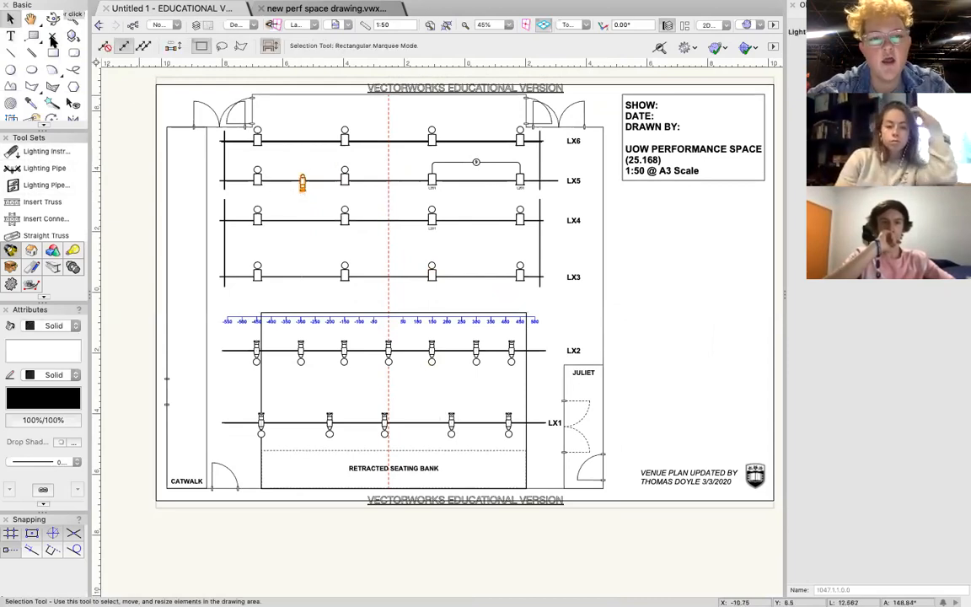
left_click(316, 207)
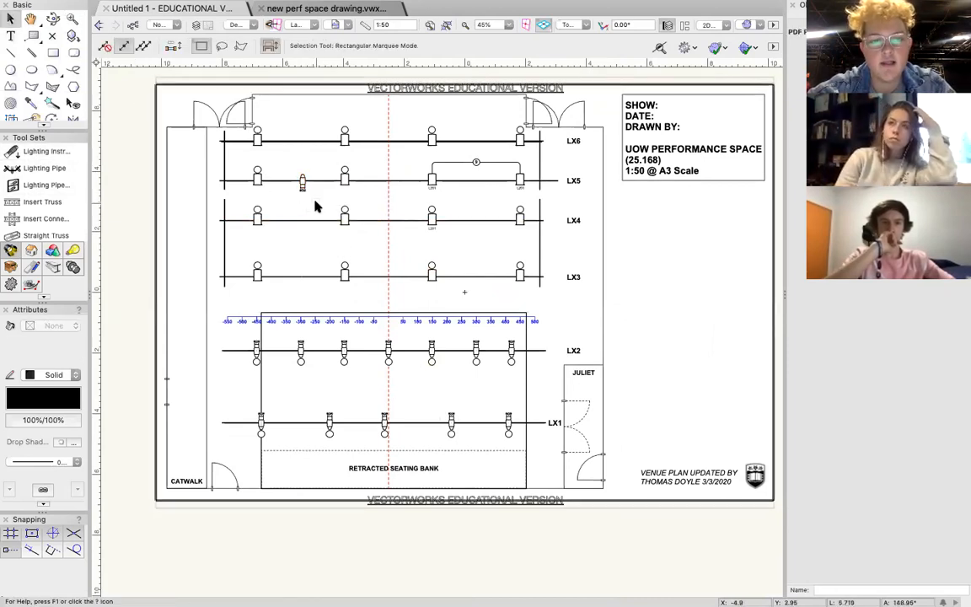
Assign label legend 1 to the downstage-facing profile on LX5.
scroll(279, 202, "up", 5)
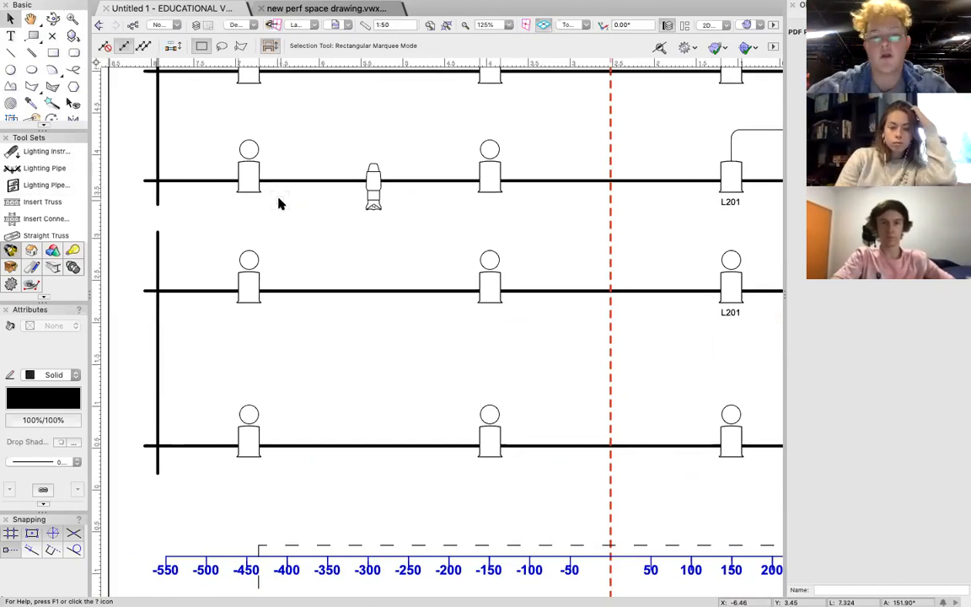
left_click(372, 176)
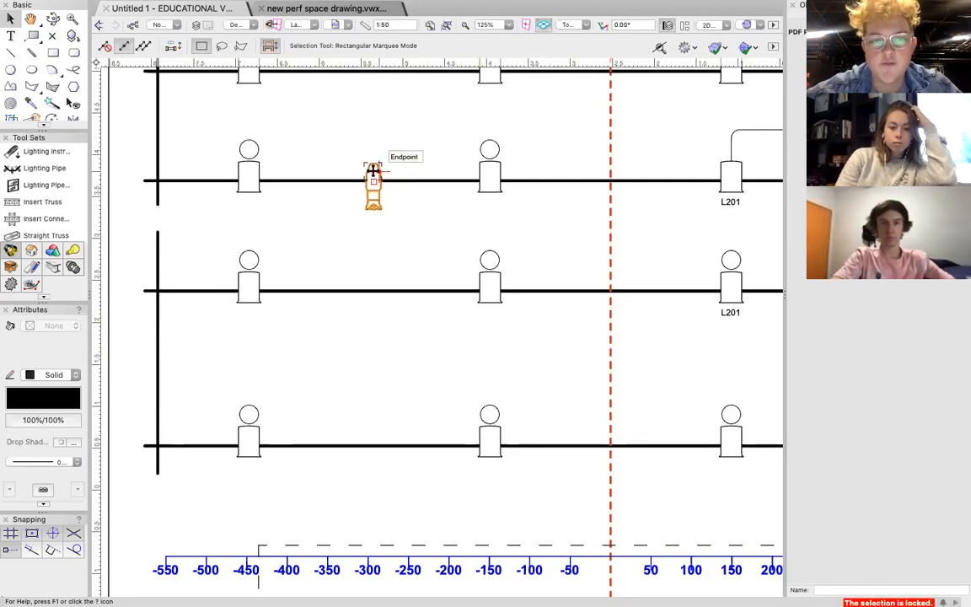
double_click(372, 175)
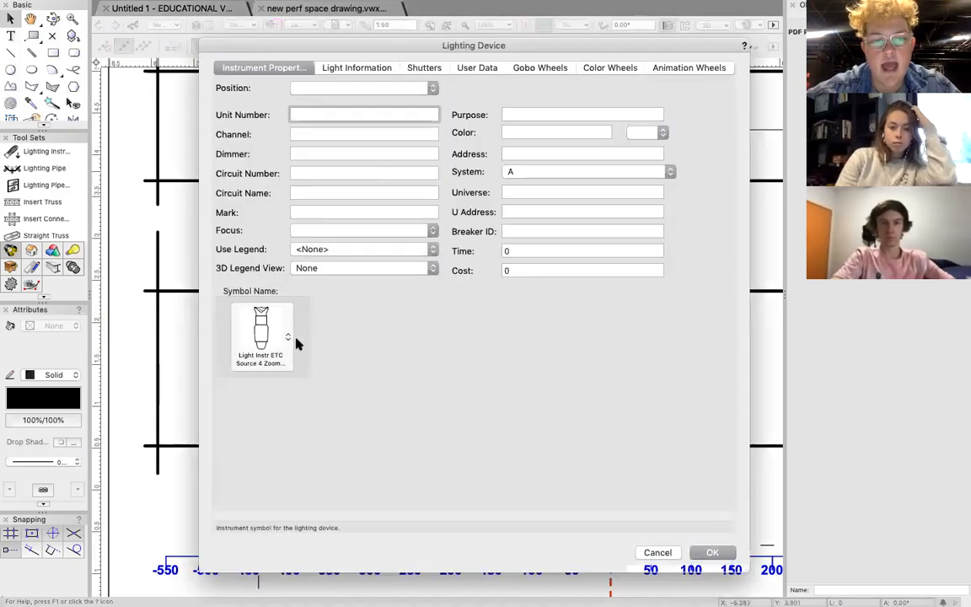
left_click(369, 247)
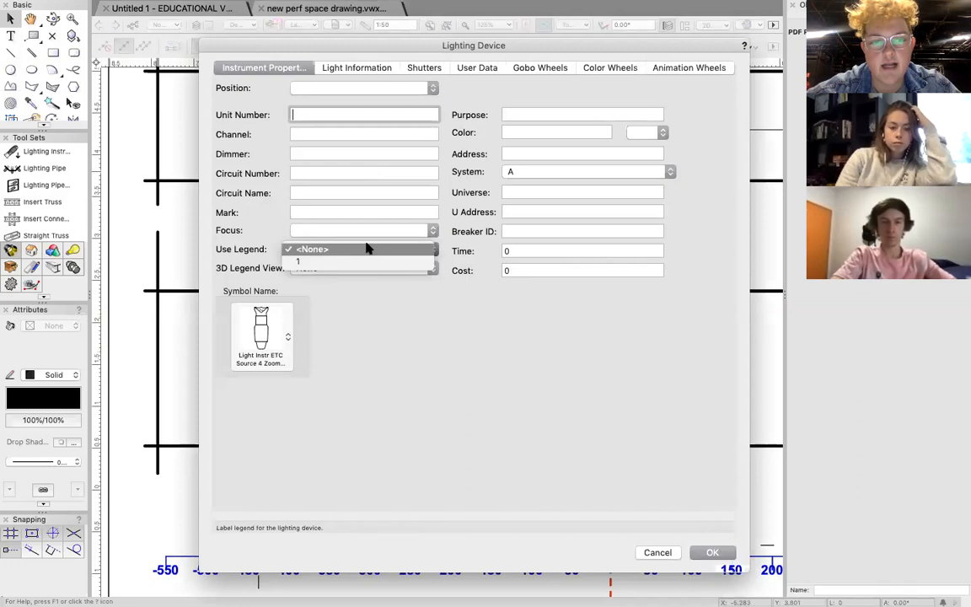
left_click(367, 260)
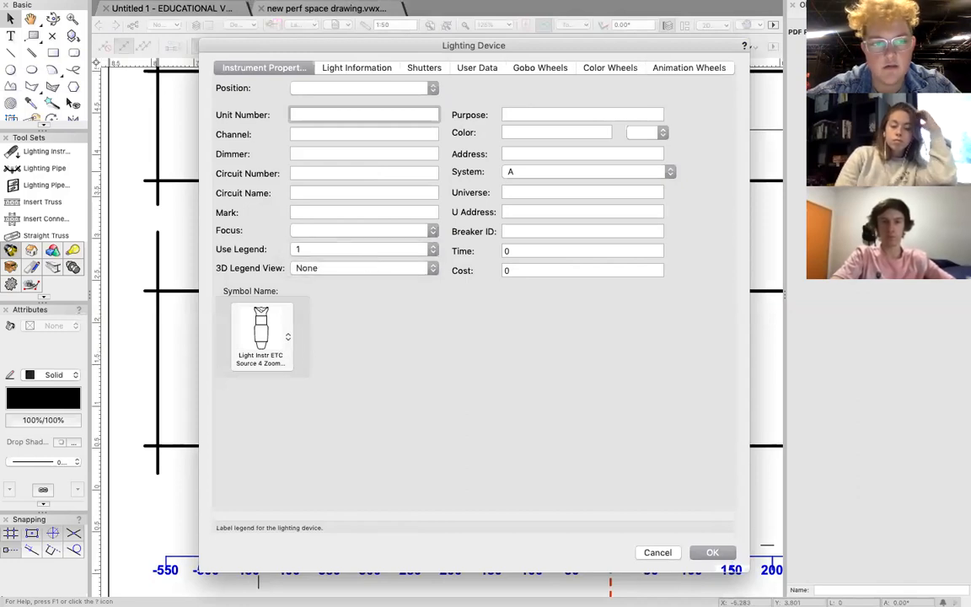
key("Return")
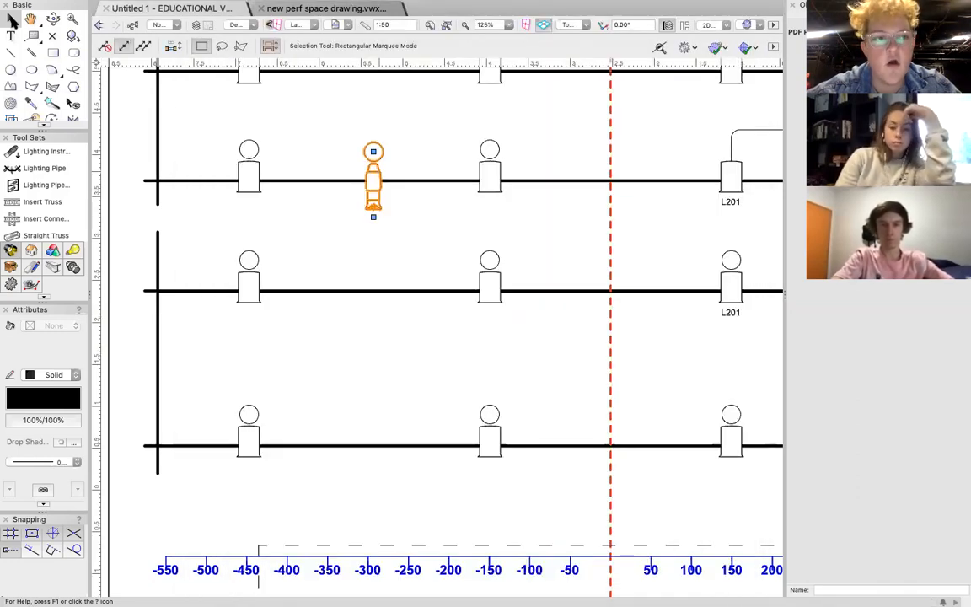
Place three more ETC Source 4 Zoom profiles on LX5: one aimed upstage, one angled diagonally downstage toward the -150 Fresnel's side, and one straight downstage.
left_click(58, 152)
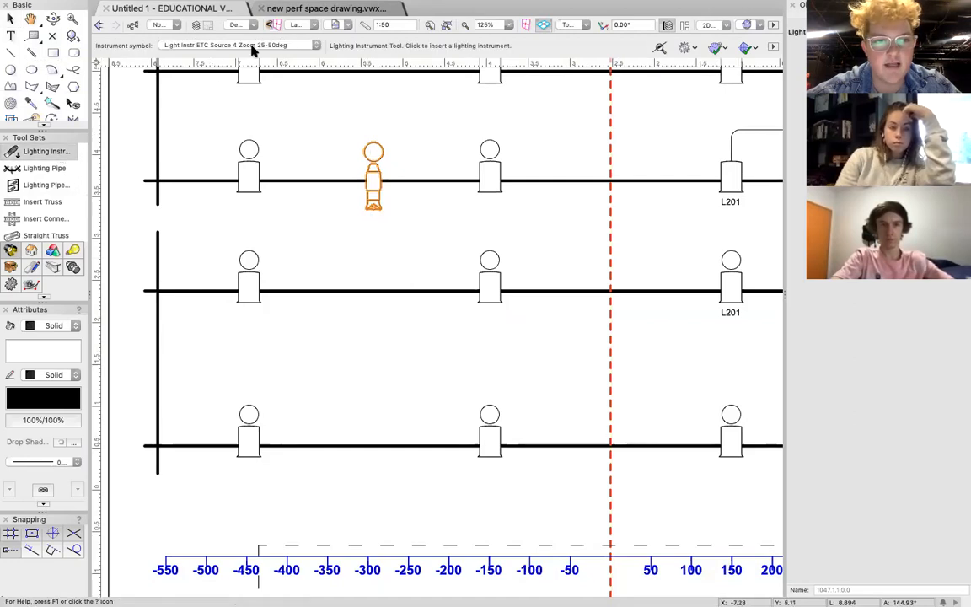
left_click(428, 179)
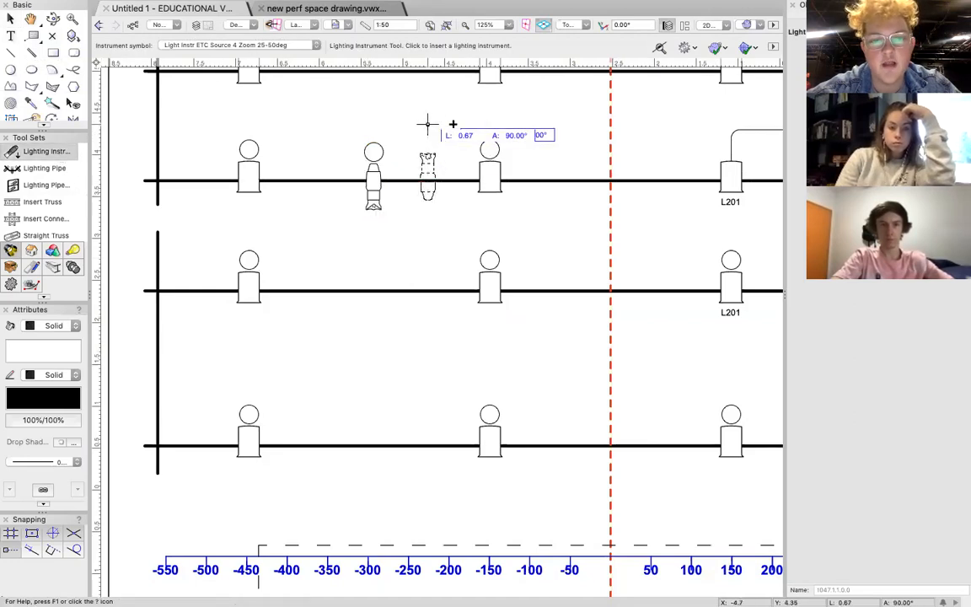
left_click(431, 114)
scroll(434, 114, "up", 5)
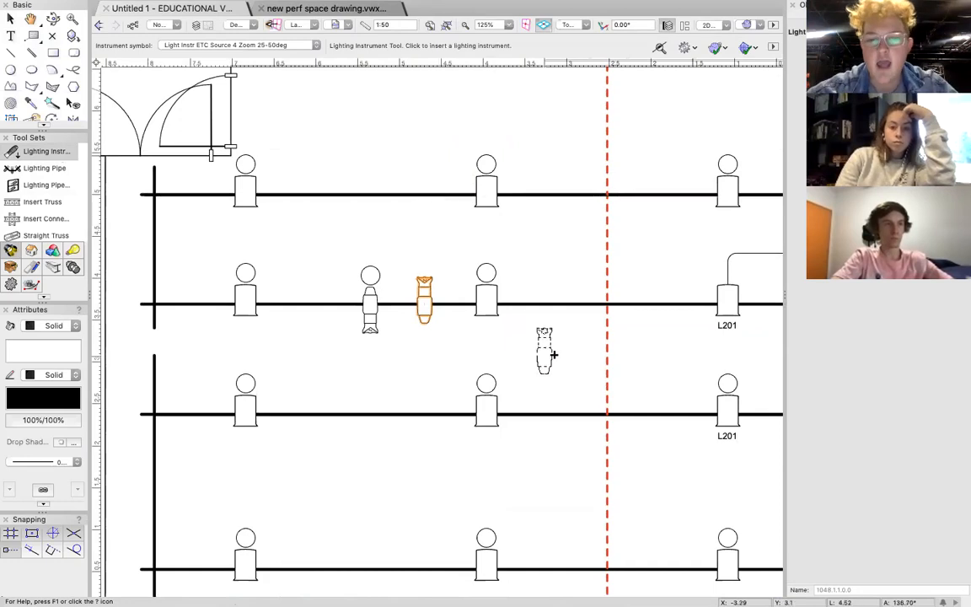
left_click(569, 305)
left_click(488, 381)
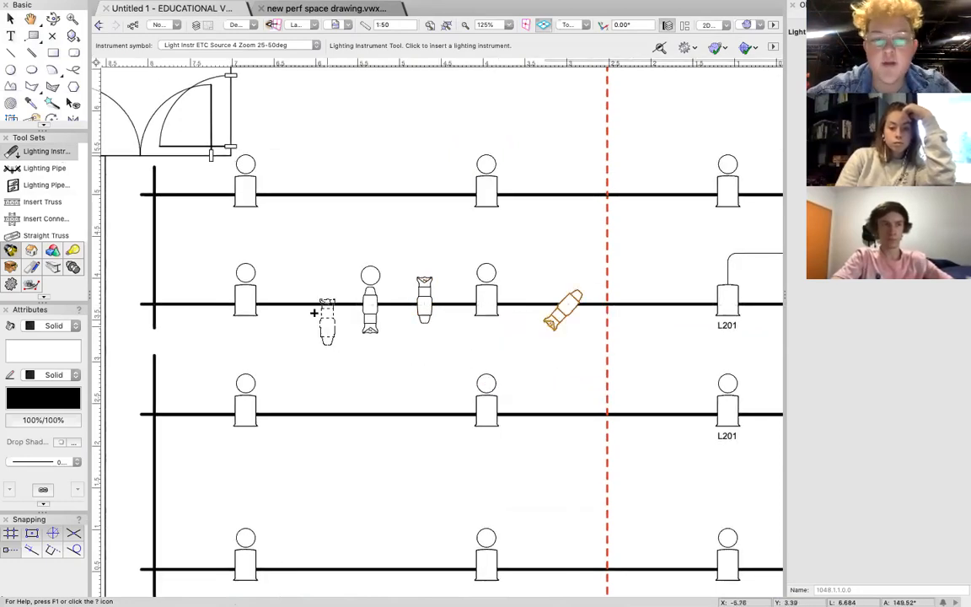
left_click(313, 309)
left_click(315, 356)
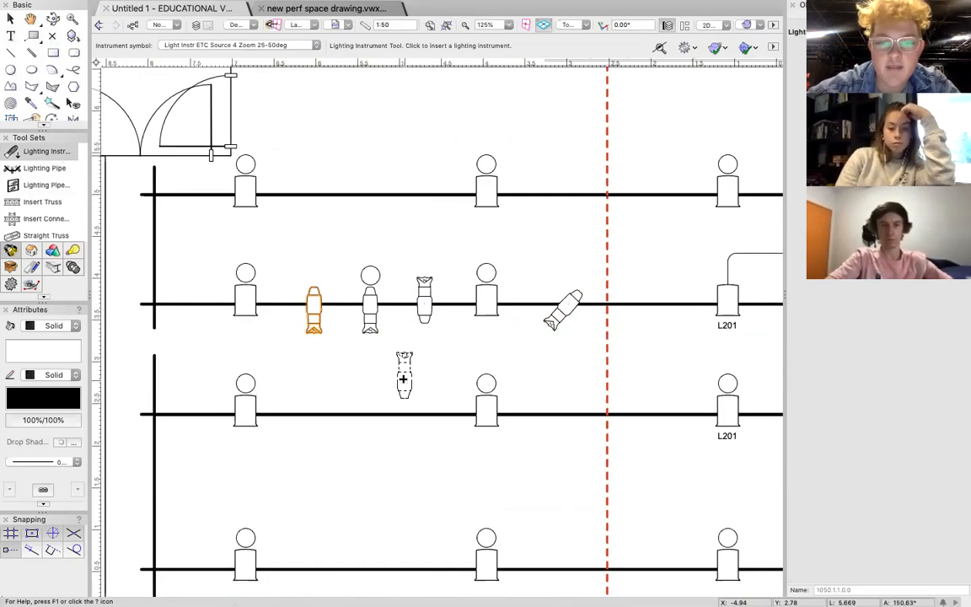
key("x")
left_click(491, 299)
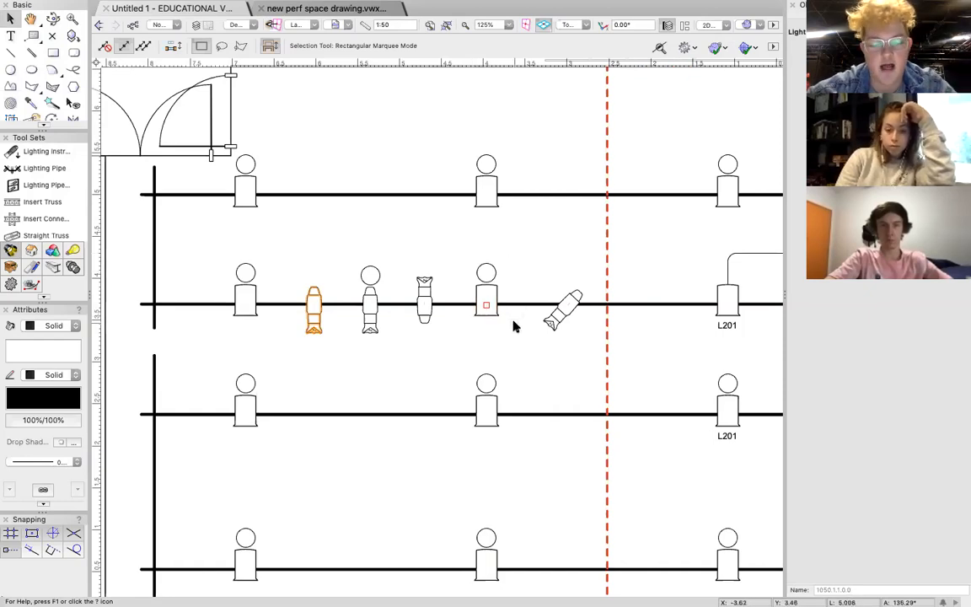
Delete the three extra unlabelled profiles on LX5, keeping the one with the channel bubble at about -300.
scroll(515, 326, "down", 10)
scroll(514, 326, "right", 3)
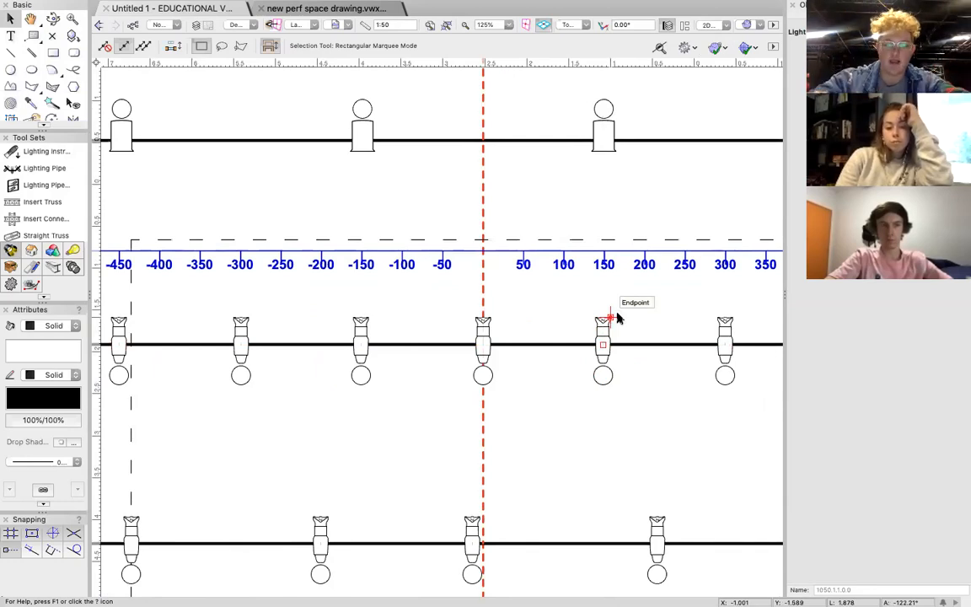
scroll(472, 236, "up", 8)
scroll(472, 236, "left", 3)
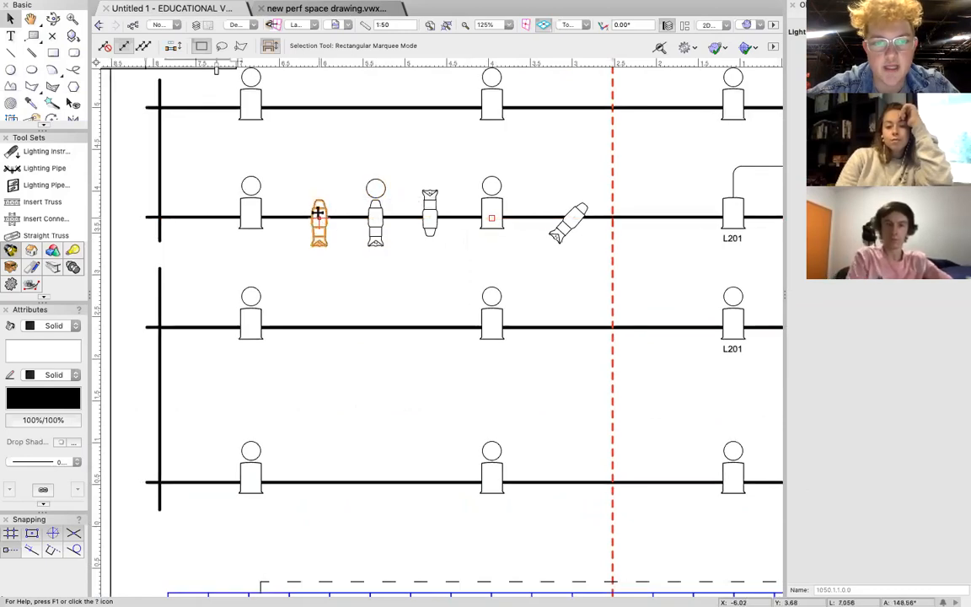
key("Delete")
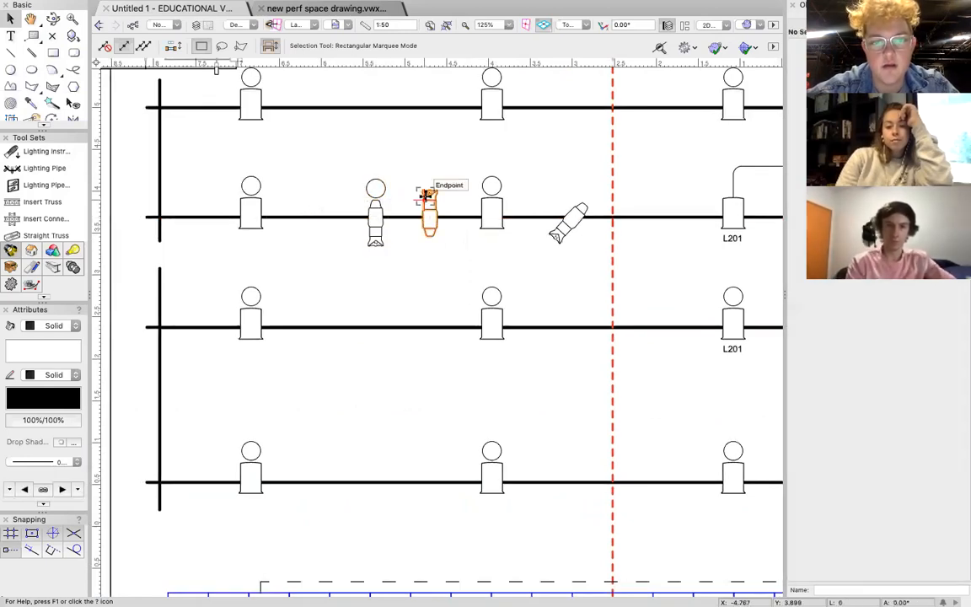
left_click(580, 215)
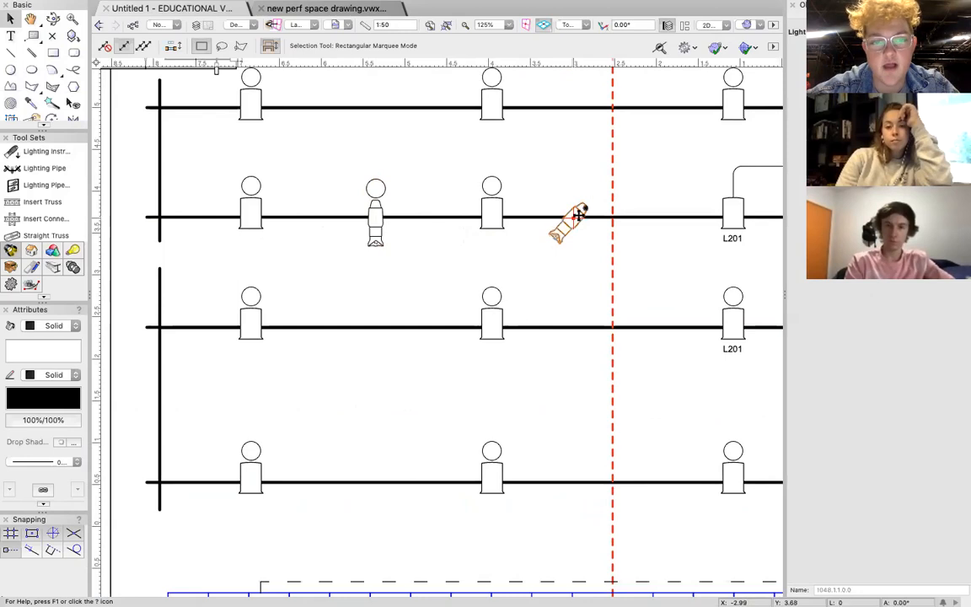
key("Delete")
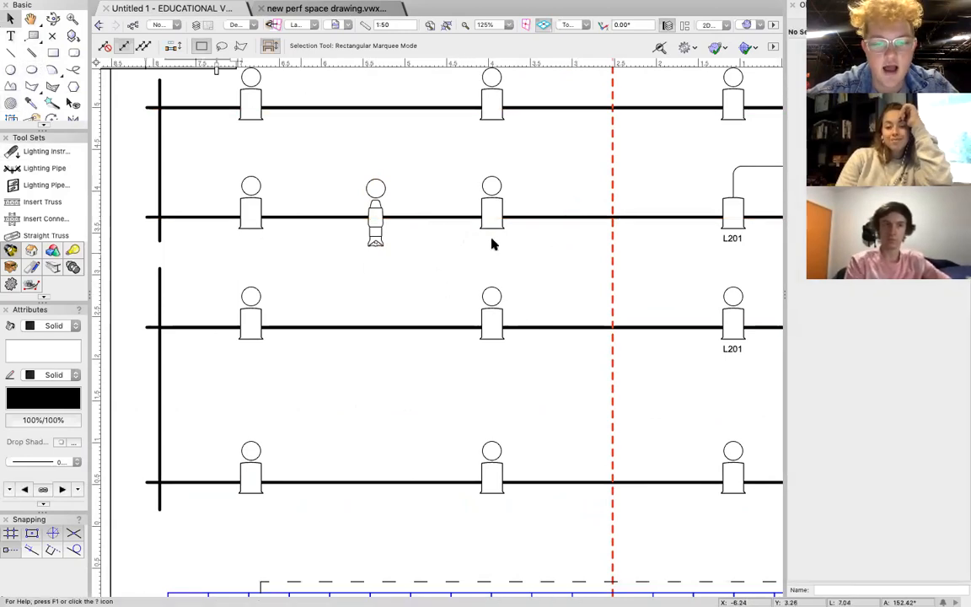
Draw a circle of about 0.54 m radius centered on the LX5 profile's insertion point.
left_click(377, 213)
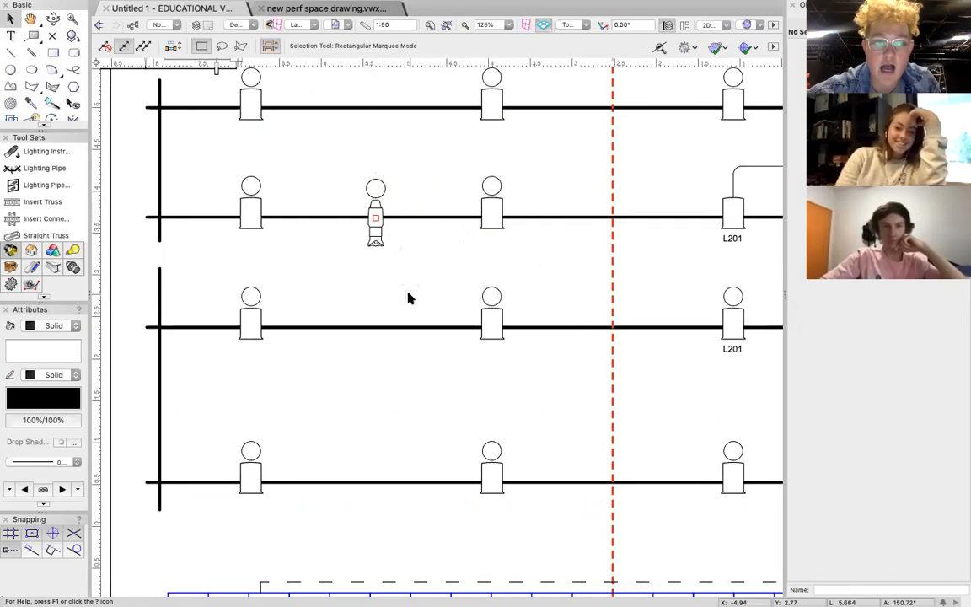
left_click(11, 71)
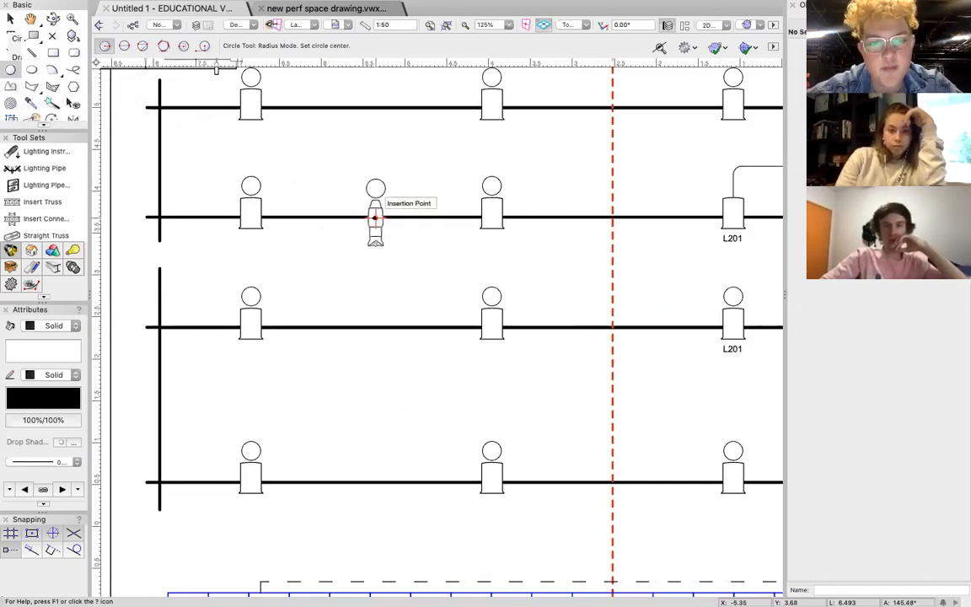
left_click(374, 218)
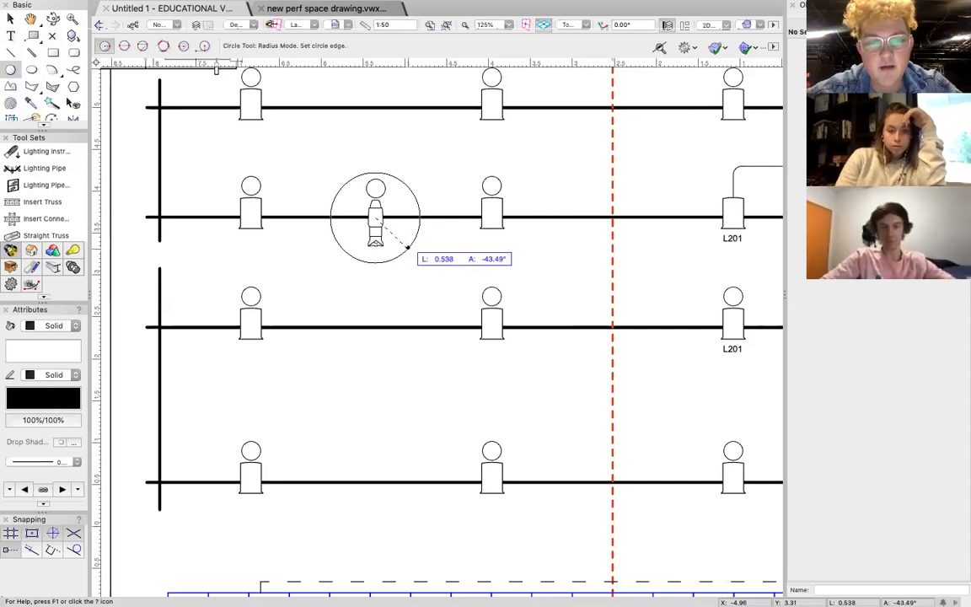
left_click(408, 246)
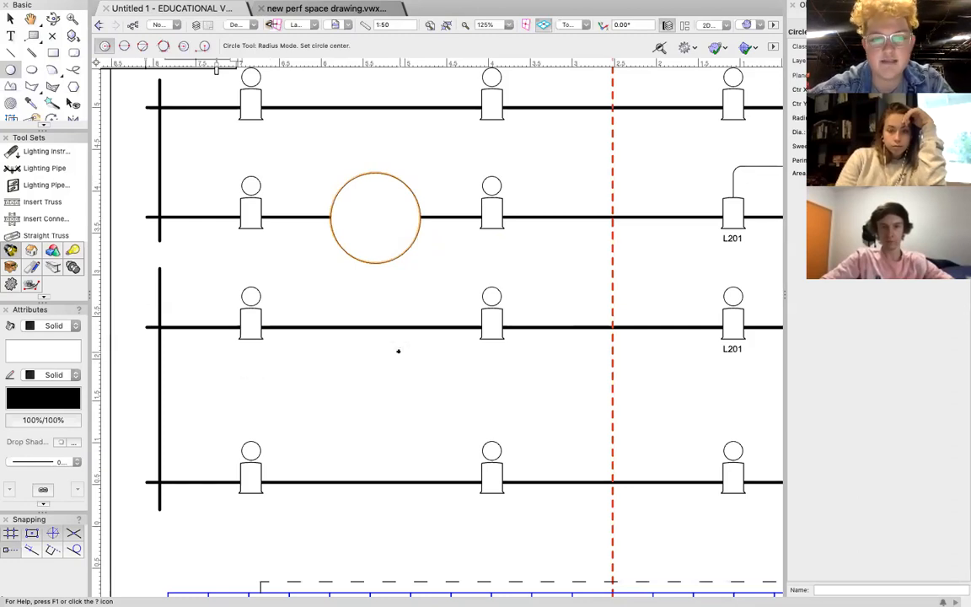
Remove the fill from the circle around the LX5 profile, setting its fill style to None.
scroll(429, 335, "down", 10)
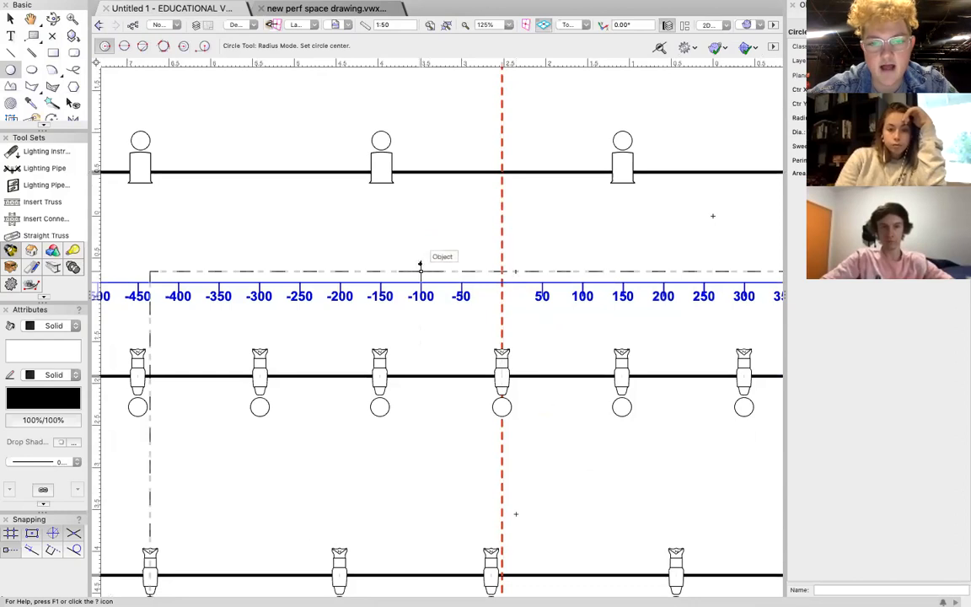
scroll(345, 195, "up", 10)
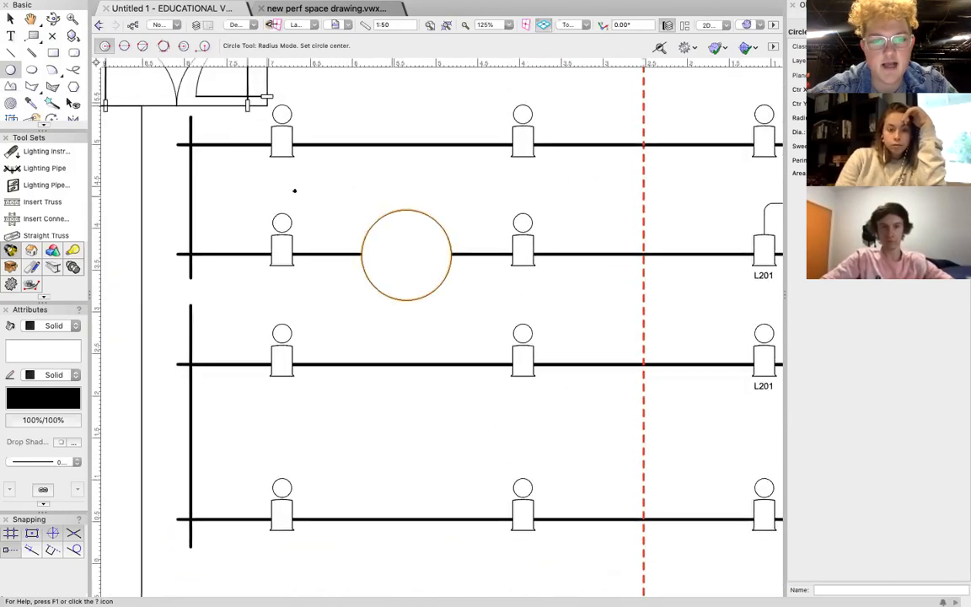
left_click(53, 325)
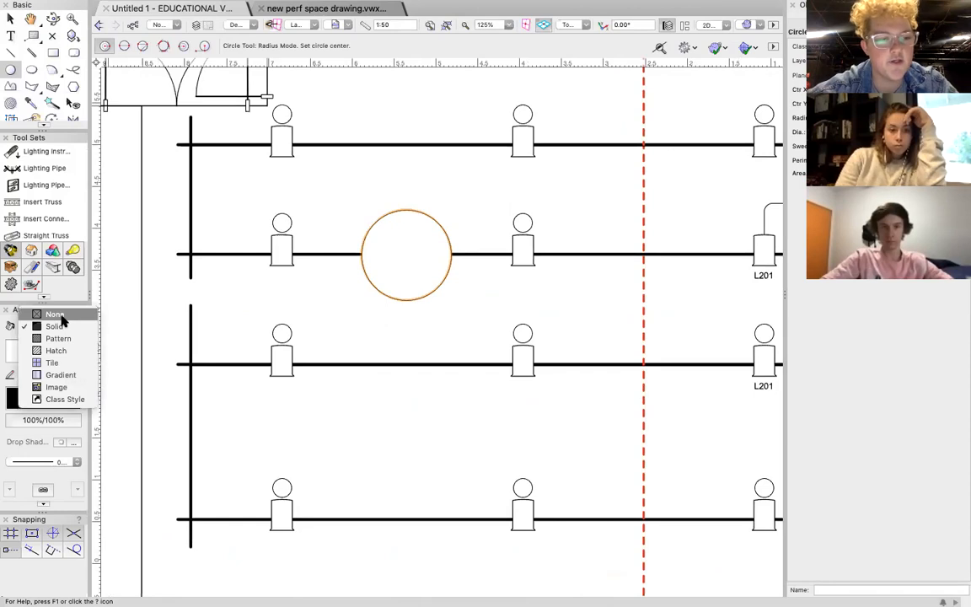
left_click(53, 327)
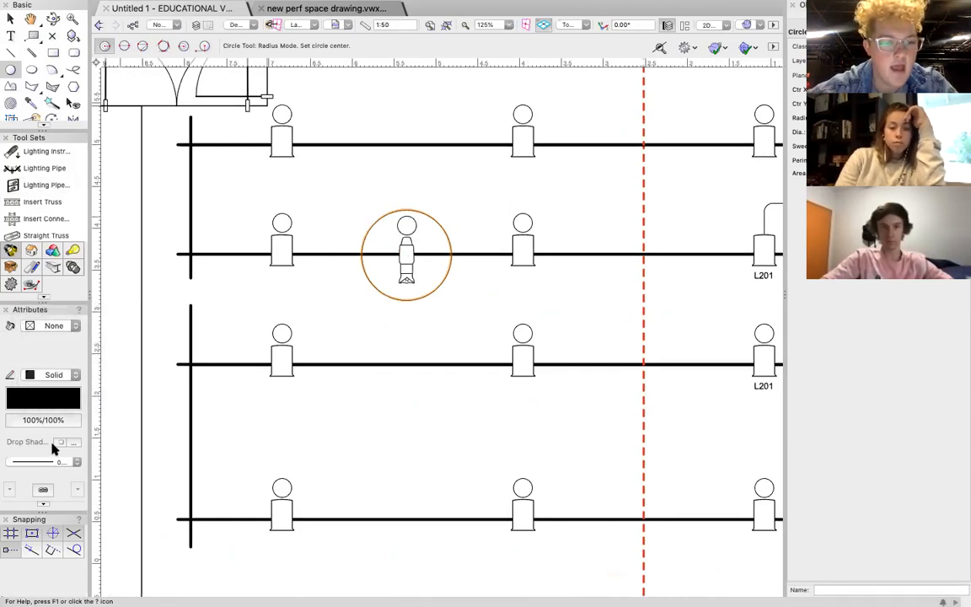
Give the circle around the LX5 profile a dashed ISO line type in blue.
left_click(60, 461)
left_click(74, 516)
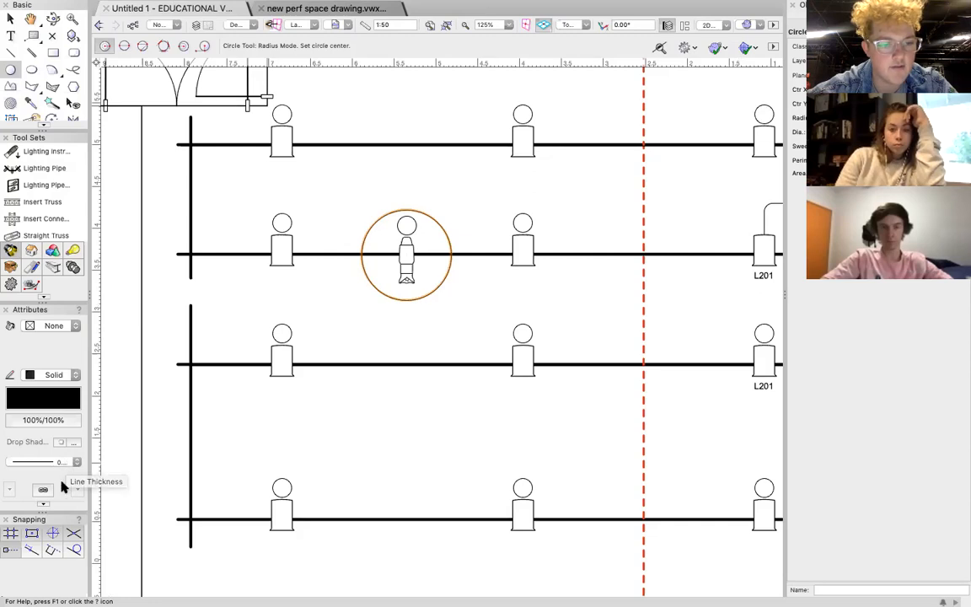
left_click(43, 503)
left_click(51, 541)
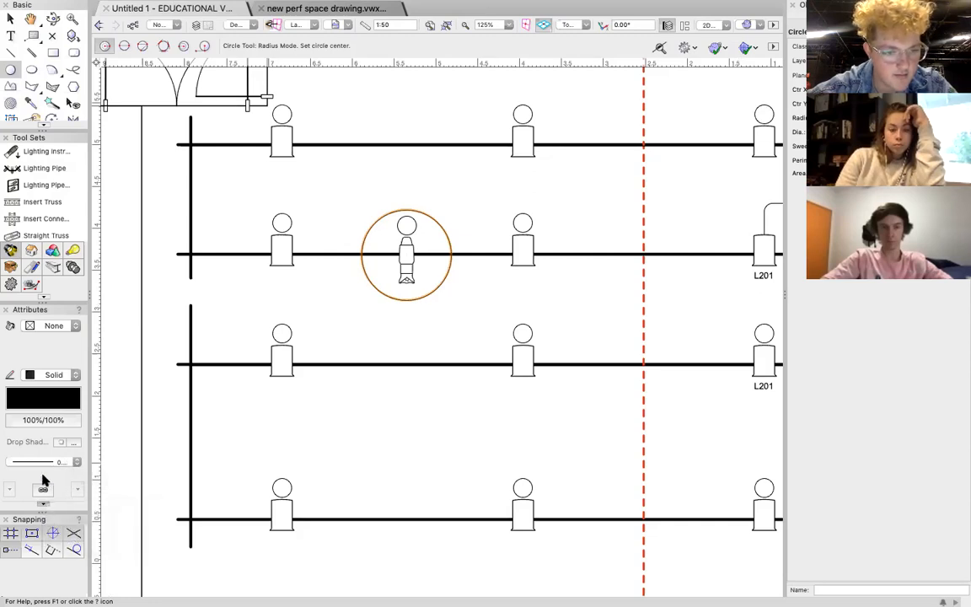
left_click(46, 378)
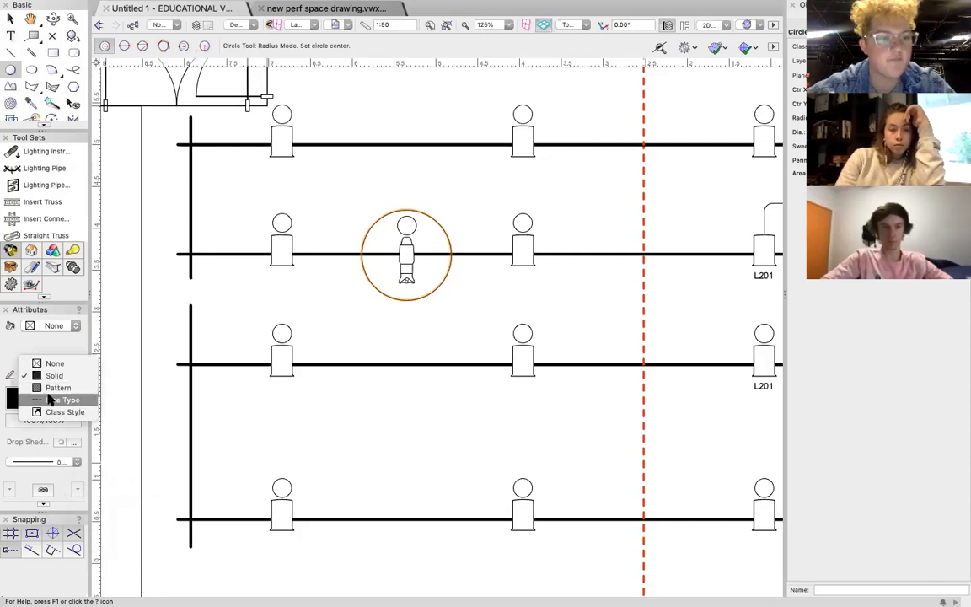
left_click(50, 398)
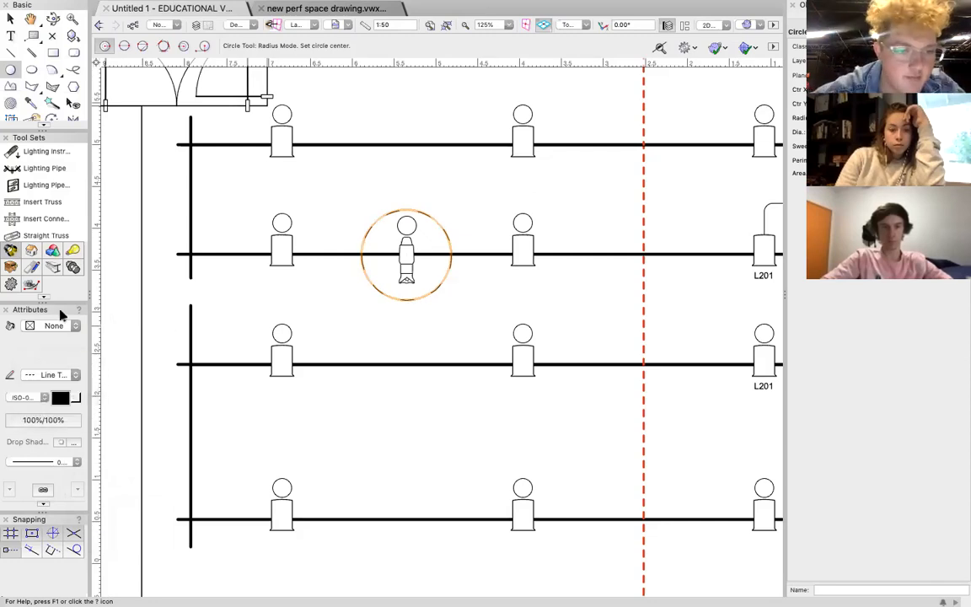
left_click(60, 399)
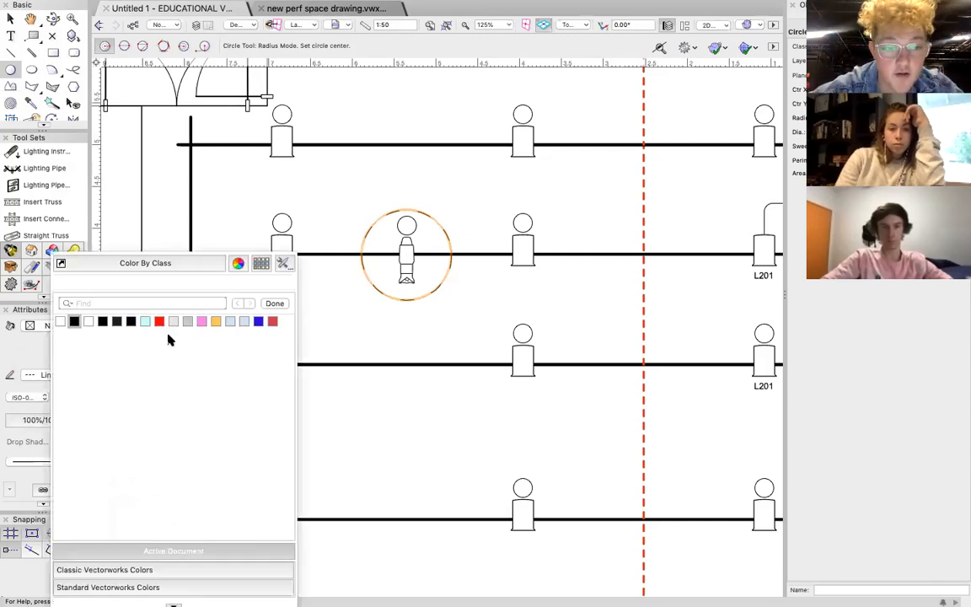
left_click(259, 322)
left_click(8, 14)
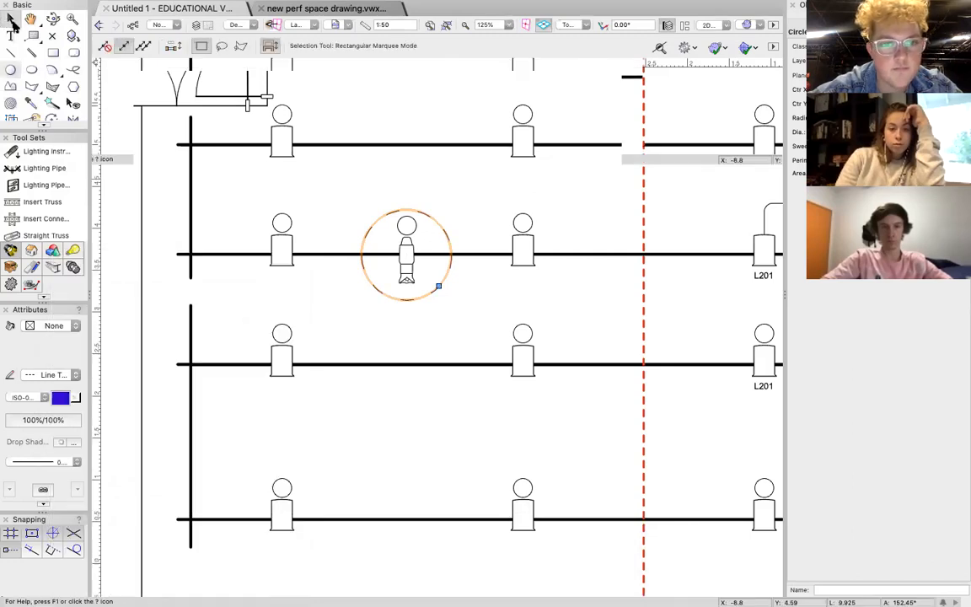
Add a two-line text label just upstage of the dashed circle, with the person's first name above the word SPECIAL.
scroll(467, 227, "down", 6)
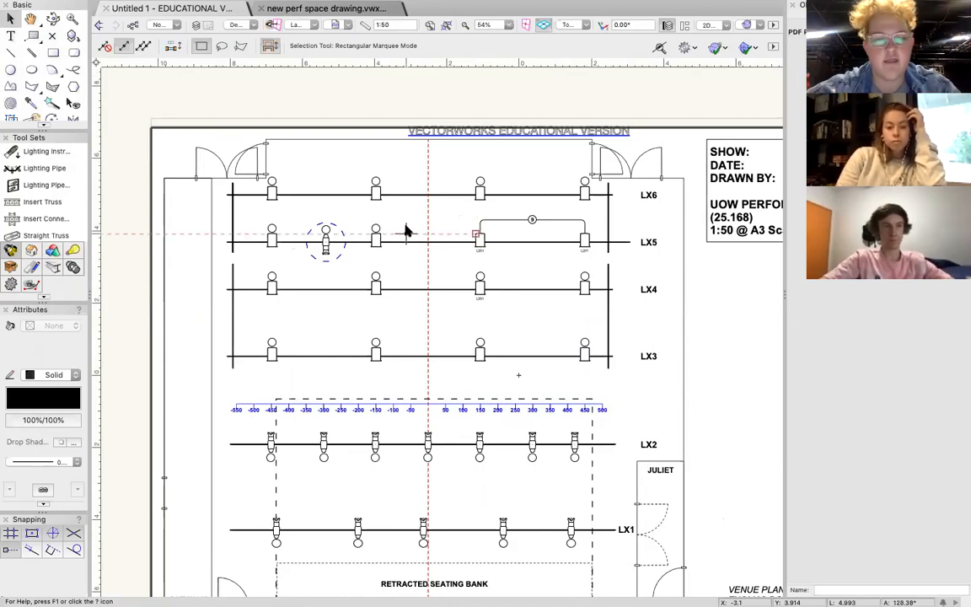
scroll(316, 234, "up", 3)
scroll(314, 235, "up", 3)
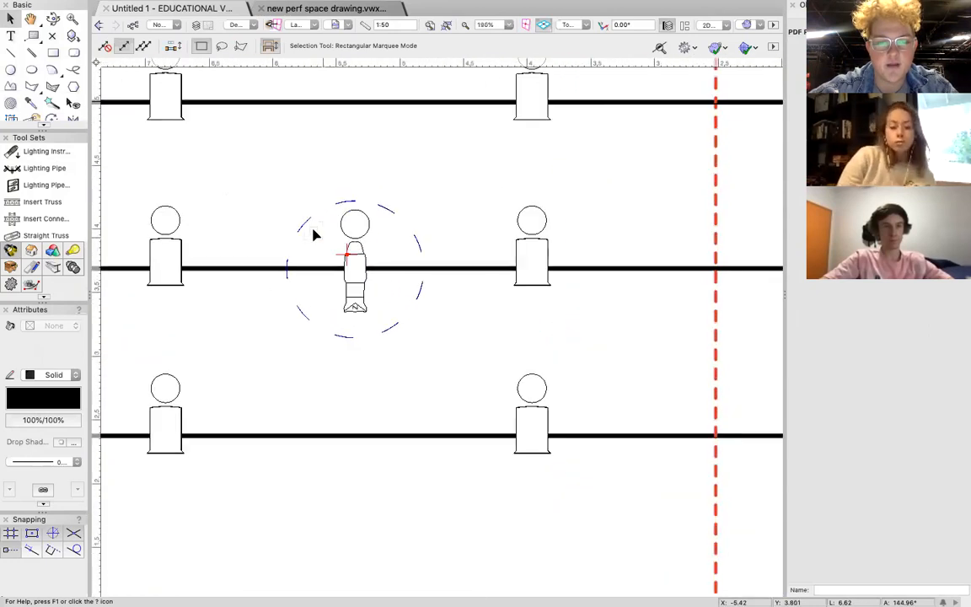
scroll(423, 326, "left", 2)
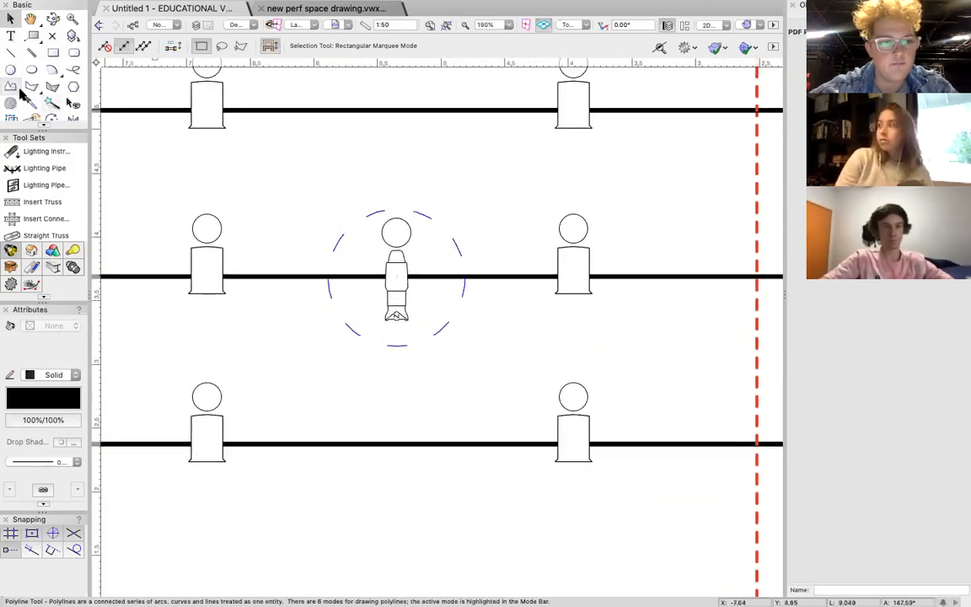
left_click(11, 37)
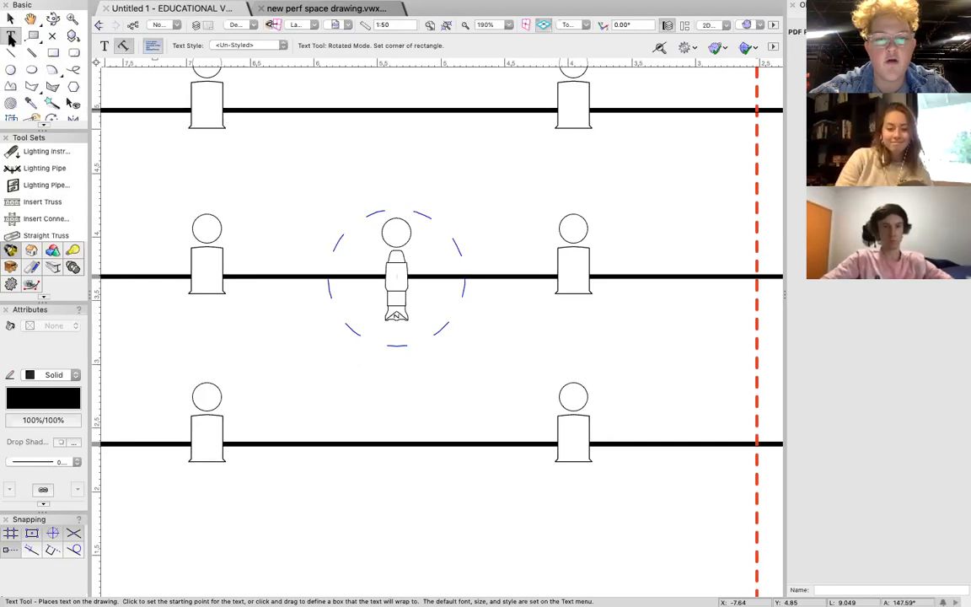
left_click(423, 181)
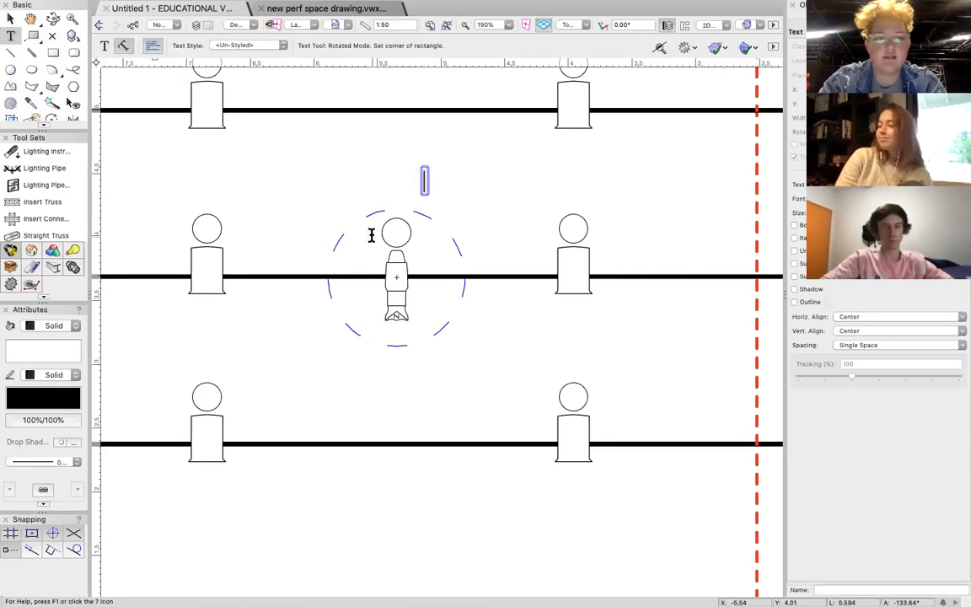
type("KAYLEE")
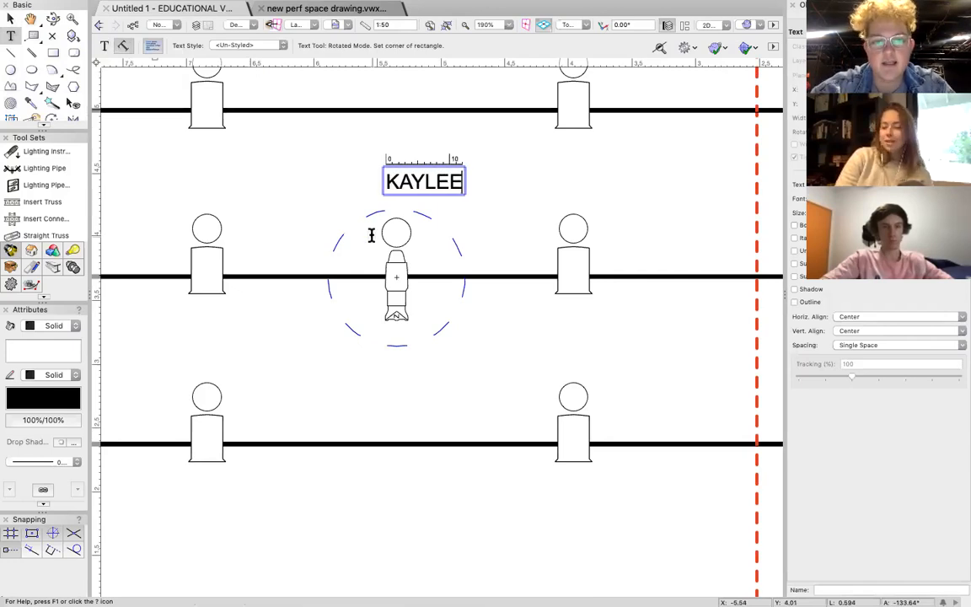
key("Return")
type("SPECIAL")
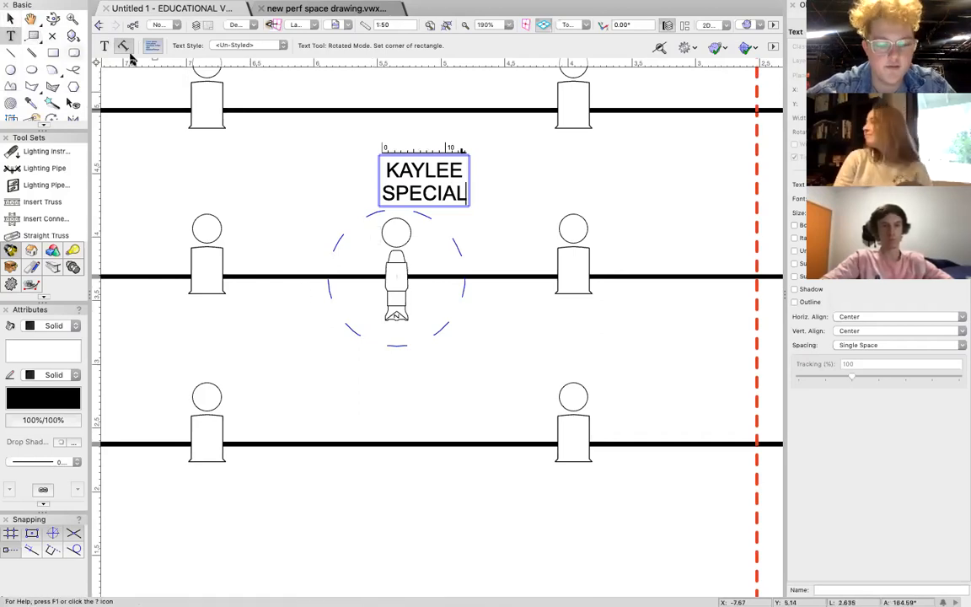
Make both lines of the special's text label bold and blue.
key("shift+Up")
key("shift+Up")
key("super+shift+b")
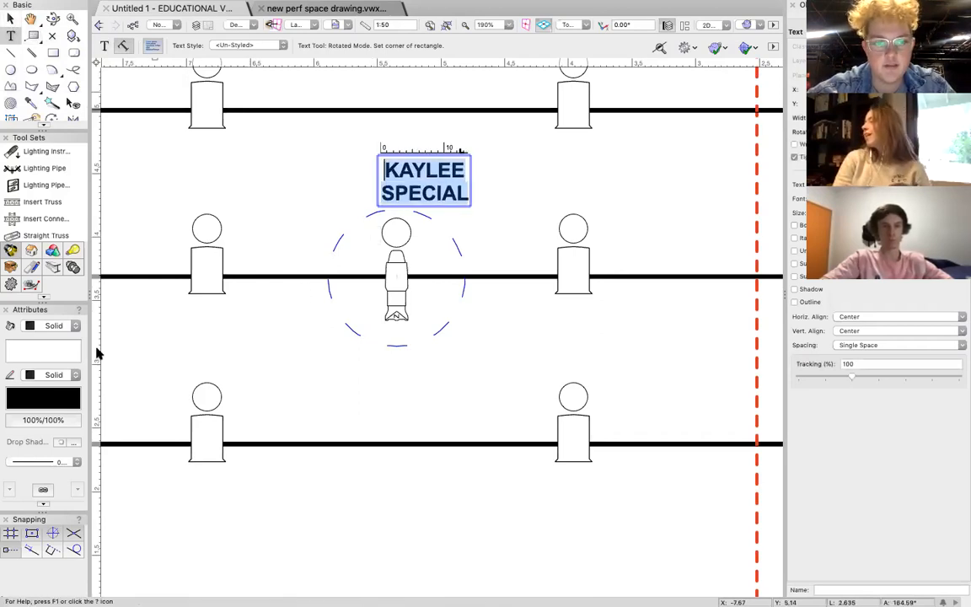
left_click(56, 396)
left_click(211, 321)
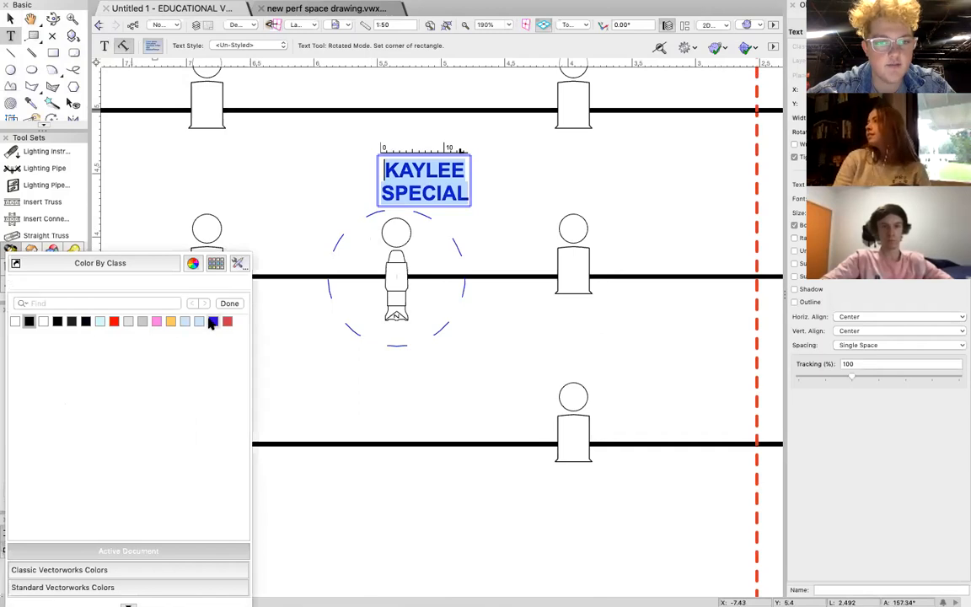
left_click(10, 18)
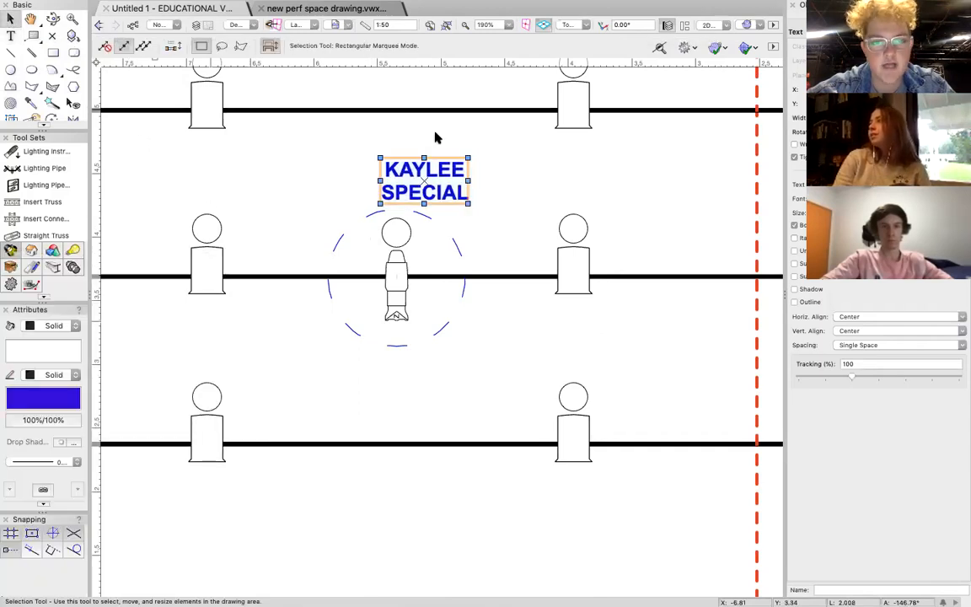
Move the special's label onto LX5 between the profile and the -150 Fresnel, and set its fill to None.
left_click_drag(424, 178, 464, 276)
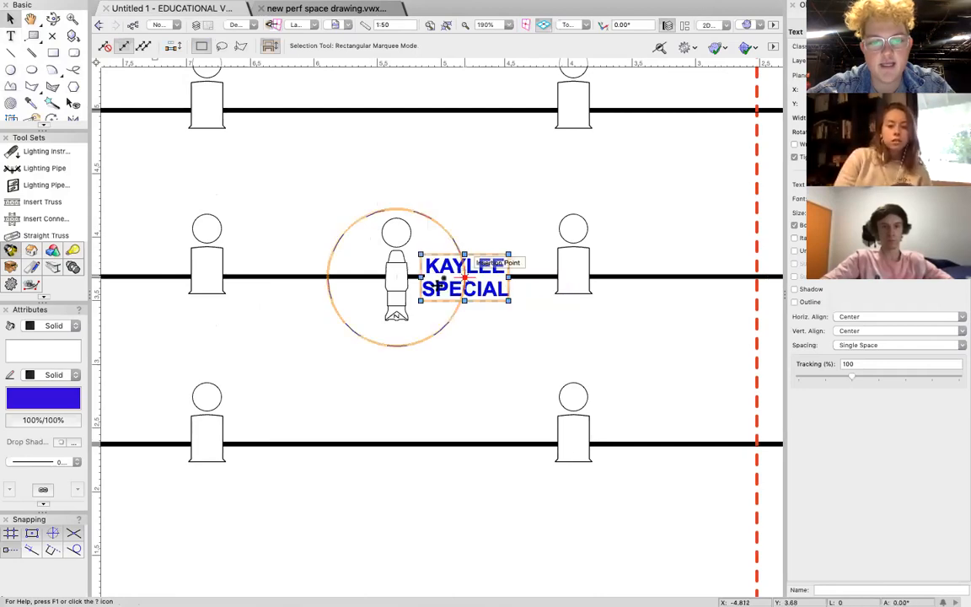
left_click(56, 330)
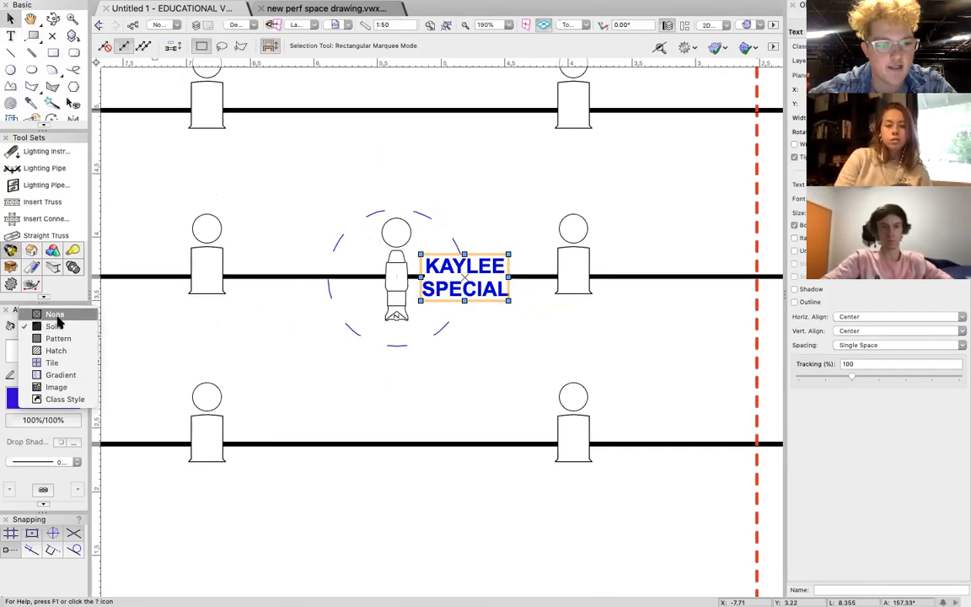
left_click(59, 320)
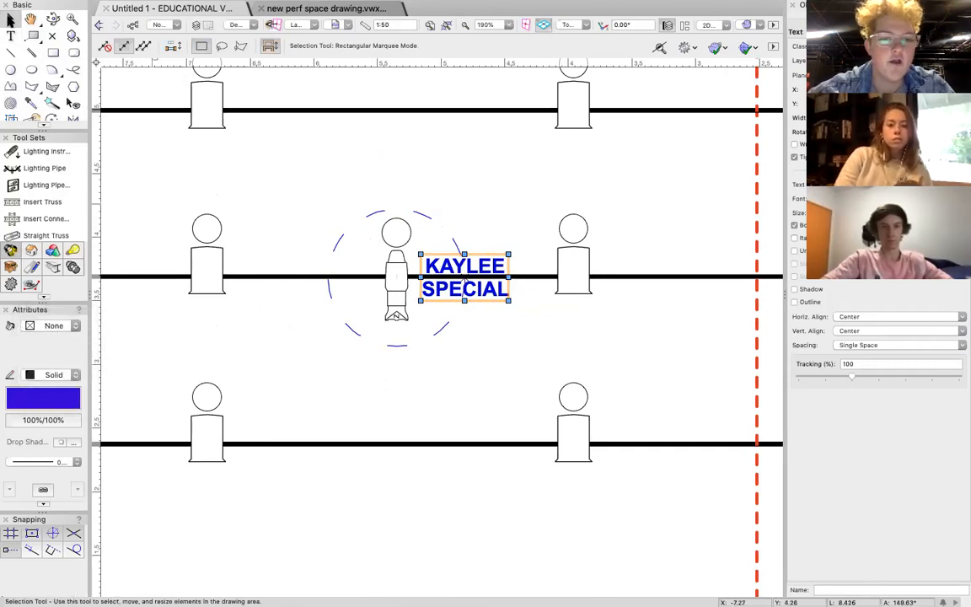
left_click(500, 178)
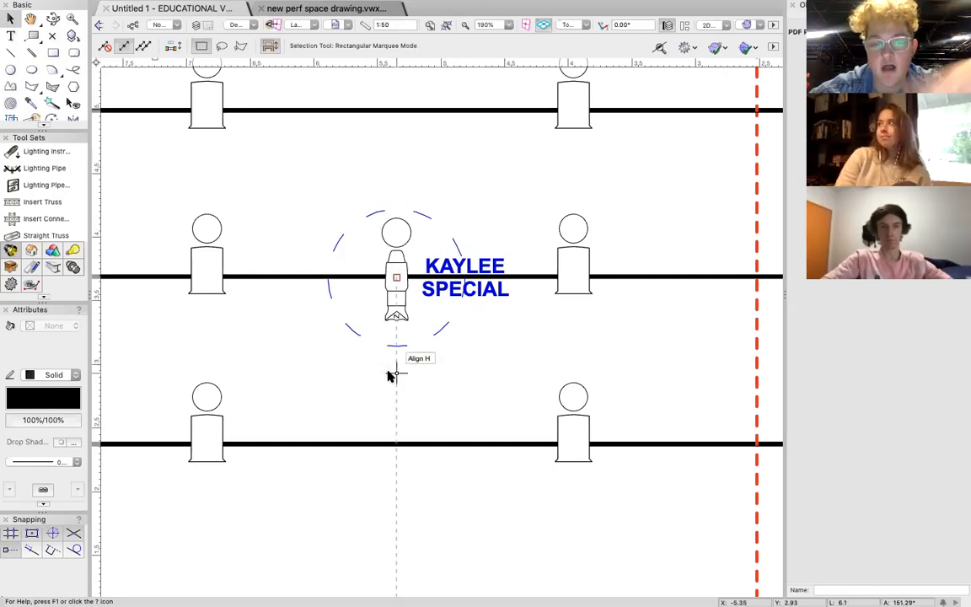
left_click(459, 276)
scroll(453, 276, "down", 5)
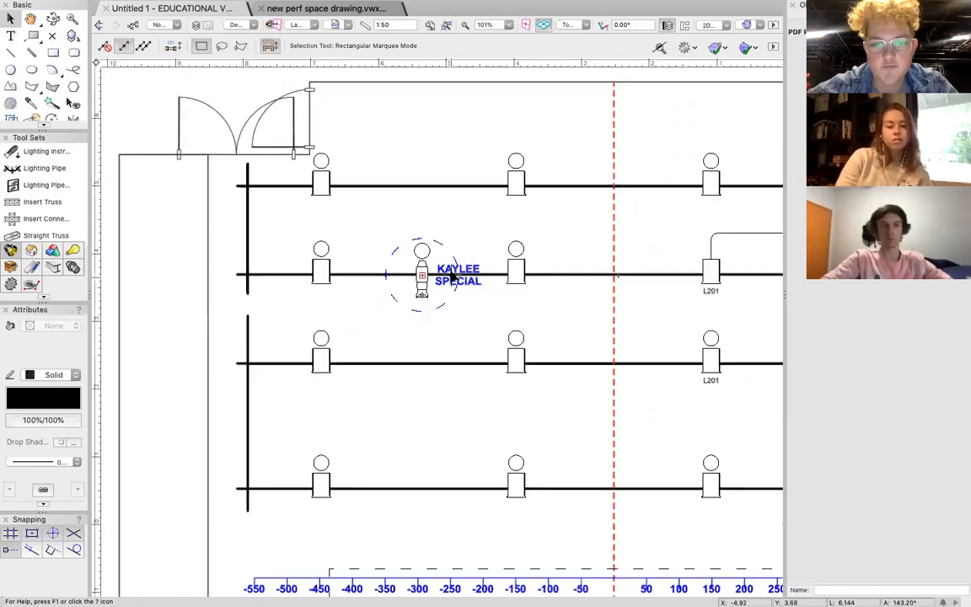
Place a Selecon Acclaim Axial 24-44deg on LX4 between the centre line and the L201 Fresnel, angled diagonally upstage across the centre line.
scroll(480, 356, "right", 10)
scroll(480, 356, "up", 1)
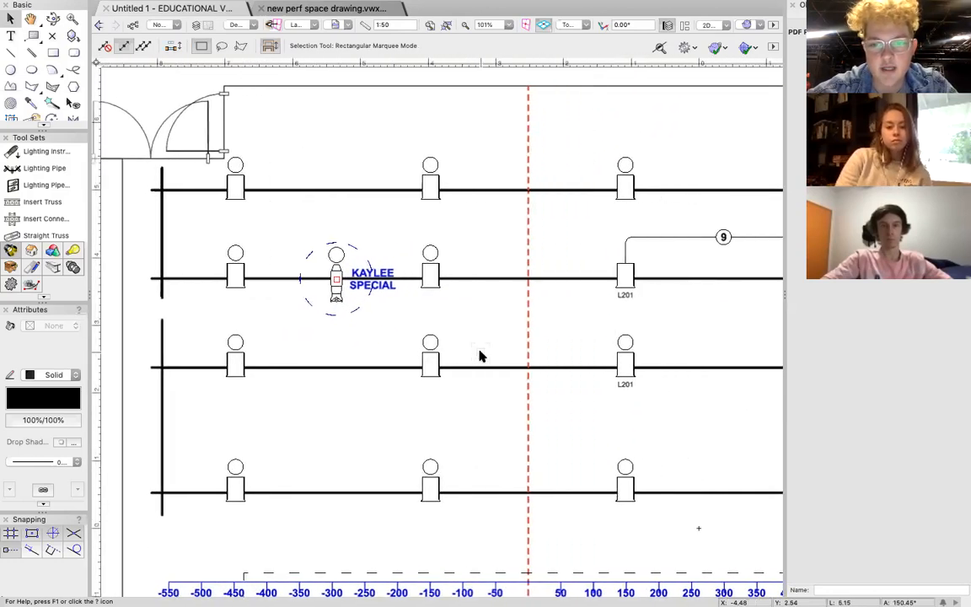
left_click(44, 152)
left_click(197, 46)
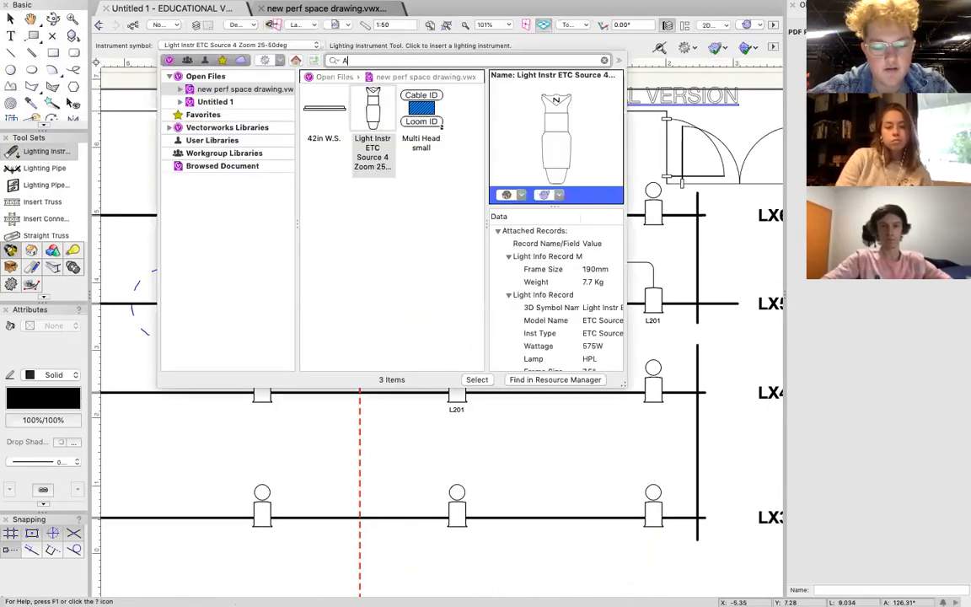
type("AXIAL ACCLAIM")
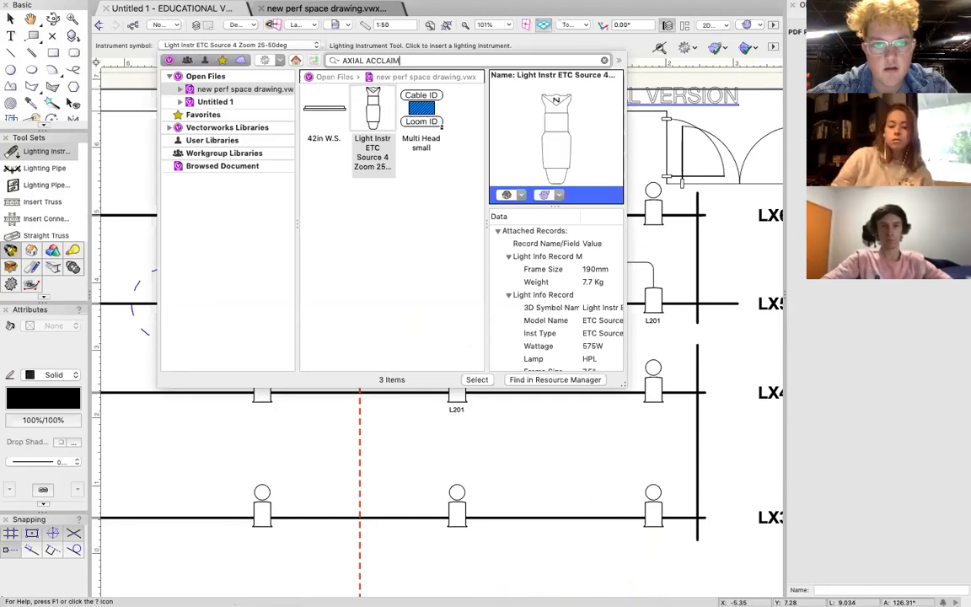
double_click(419, 119)
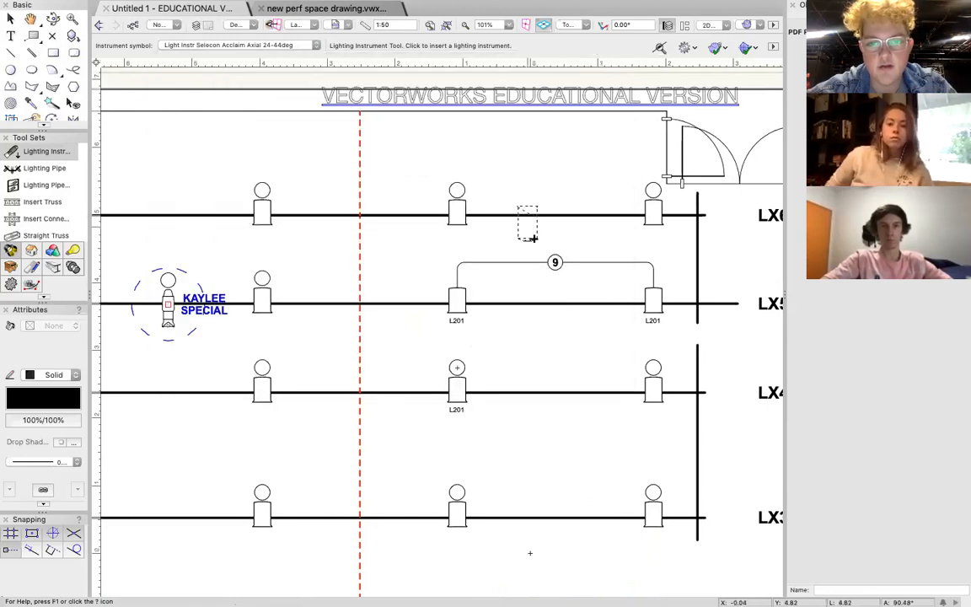
left_click(411, 393)
left_click(306, 155)
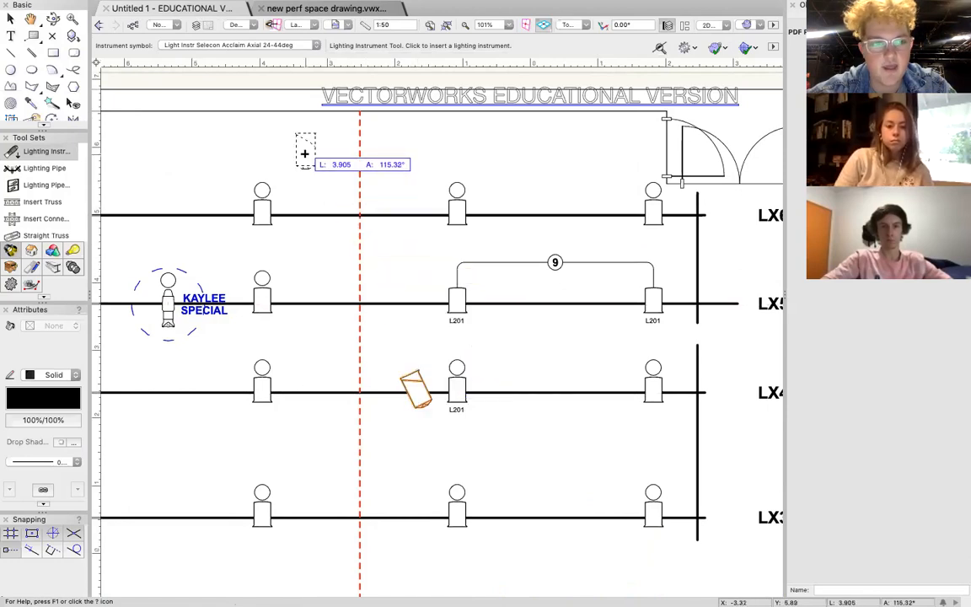
Draw a rectangle about 0.52 by 0.51 m upstage of LX6, on the negative side of the centre line.
left_click(53, 52)
left_click(280, 126)
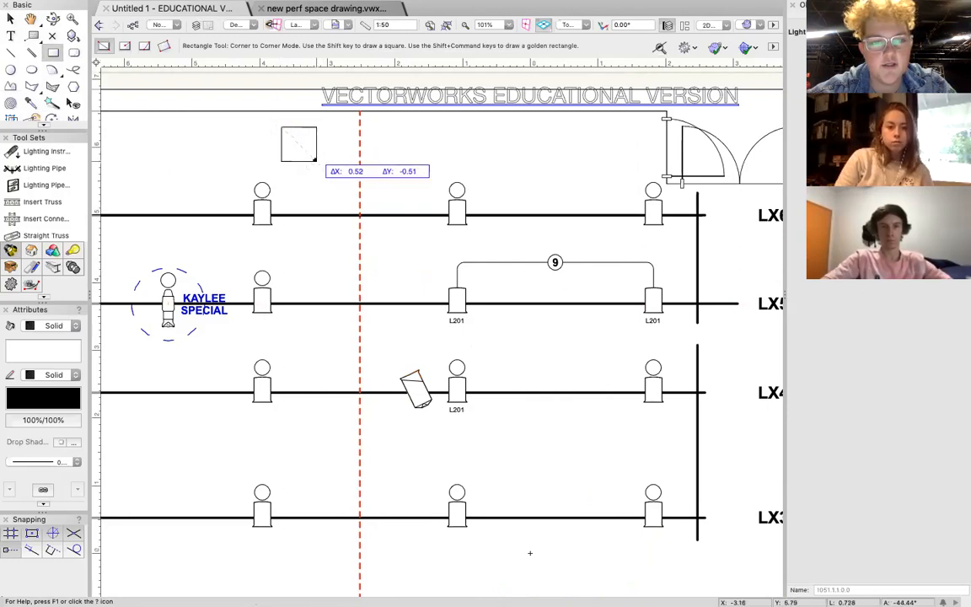
left_click(316, 161)
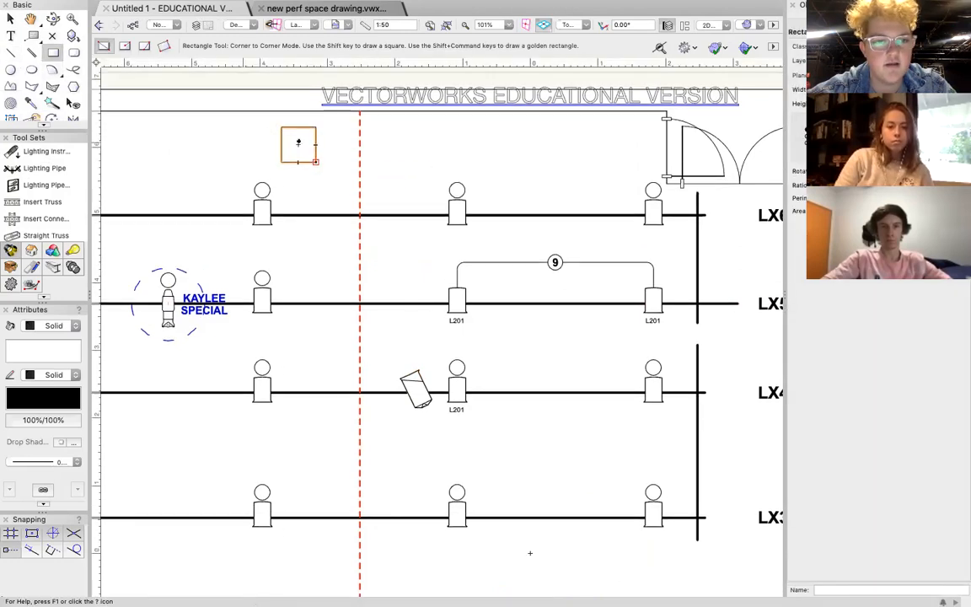
Draw a narrow rectangle about 0.51 by 0.1 m inside the small square, along its upstage edge.
scroll(299, 145, "up", 5)
left_click(233, 100)
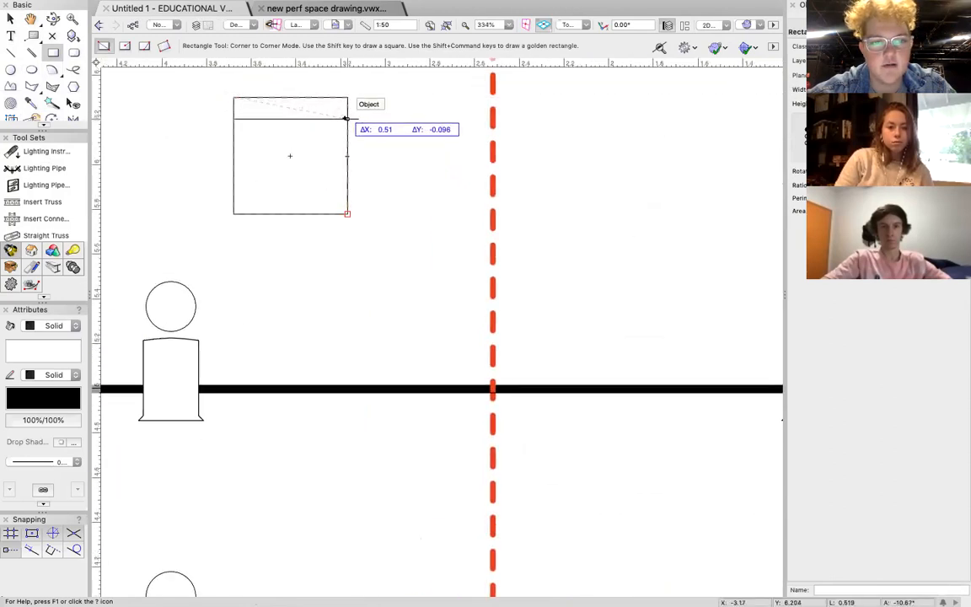
left_click(346, 118)
left_click(10, 18)
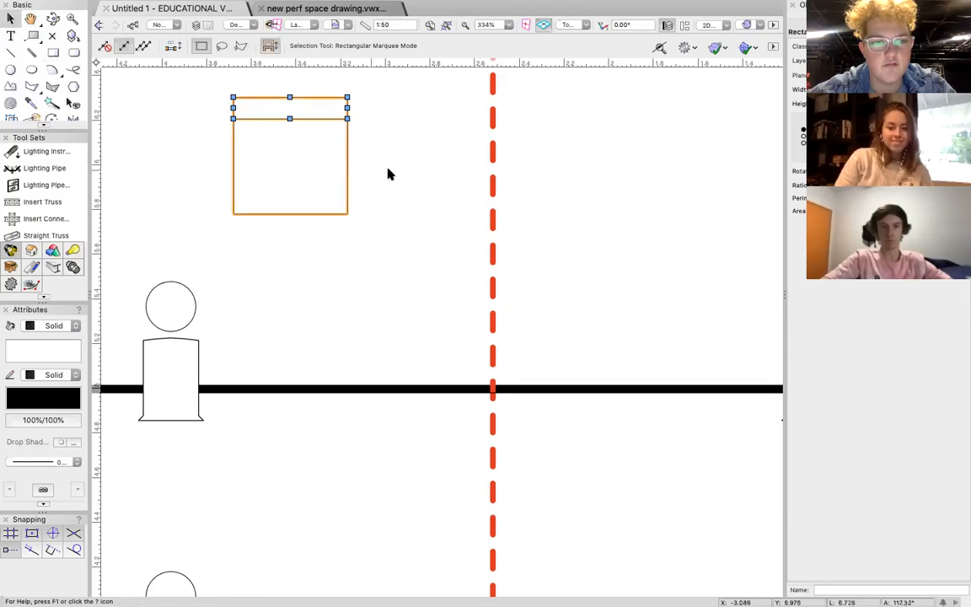
left_click(389, 174)
scroll(389, 174, "down", 2)
scroll(388, 173, "down", 3)
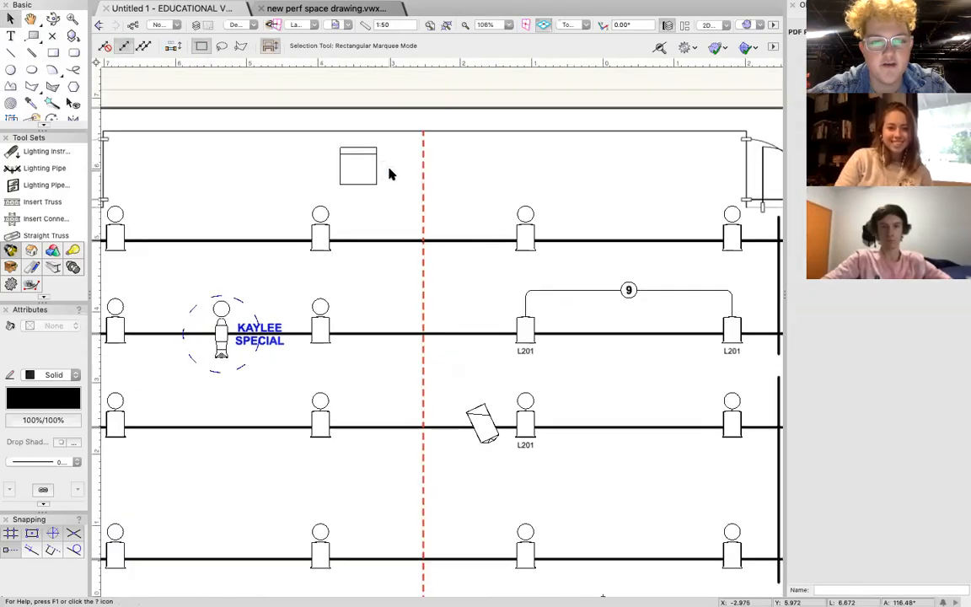
Group the small square upstage of LX6 with the narrow rectangle along its upstage edge.
middle_click_drag(388, 173, 361, 165)
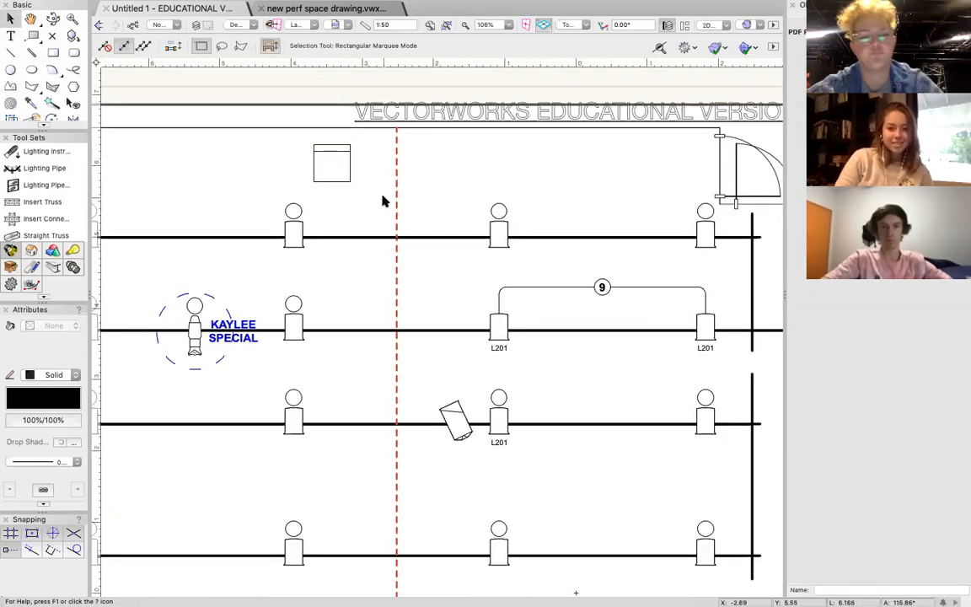
left_click(340, 177)
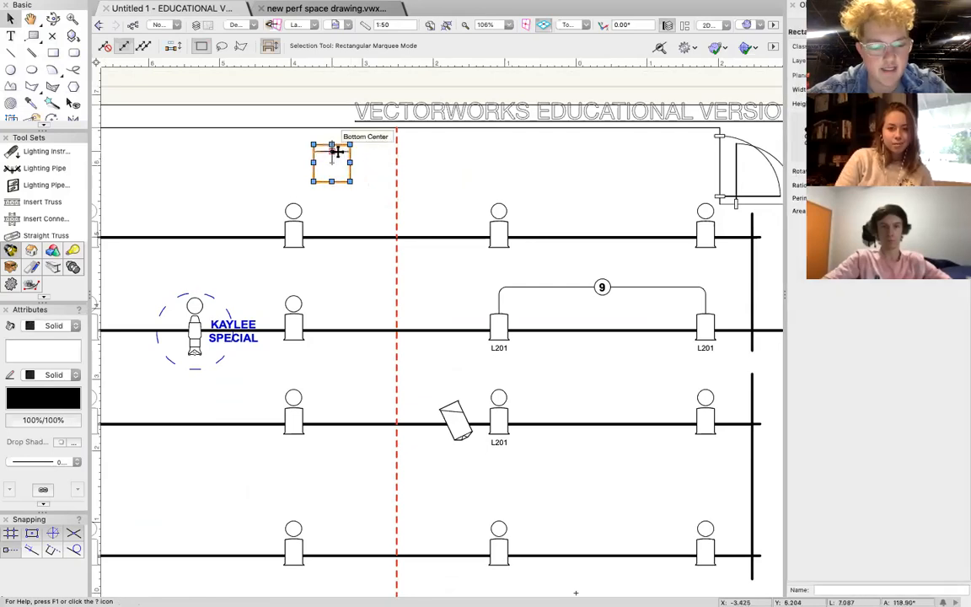
left_click(337, 152, "shift")
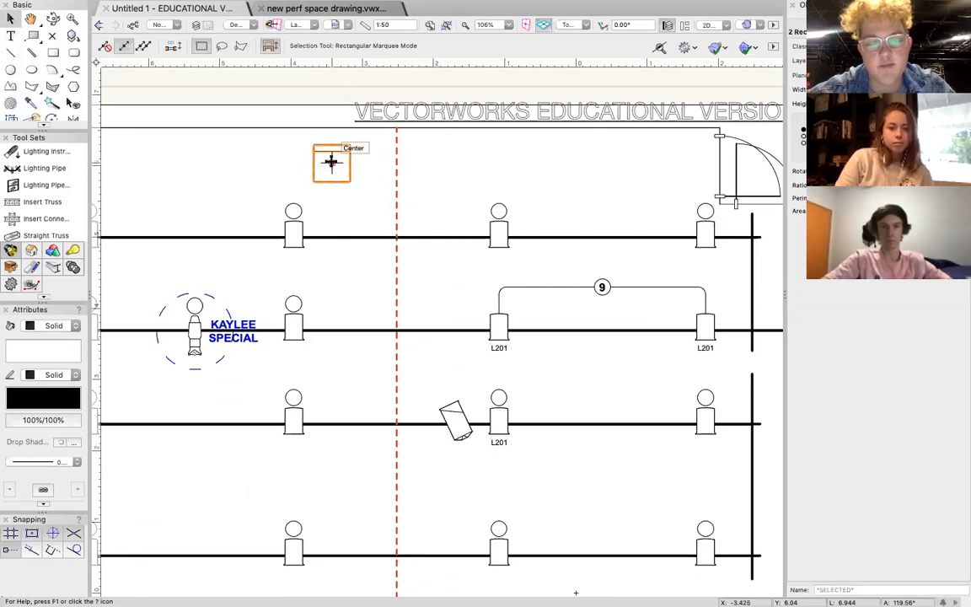
key("super+g")
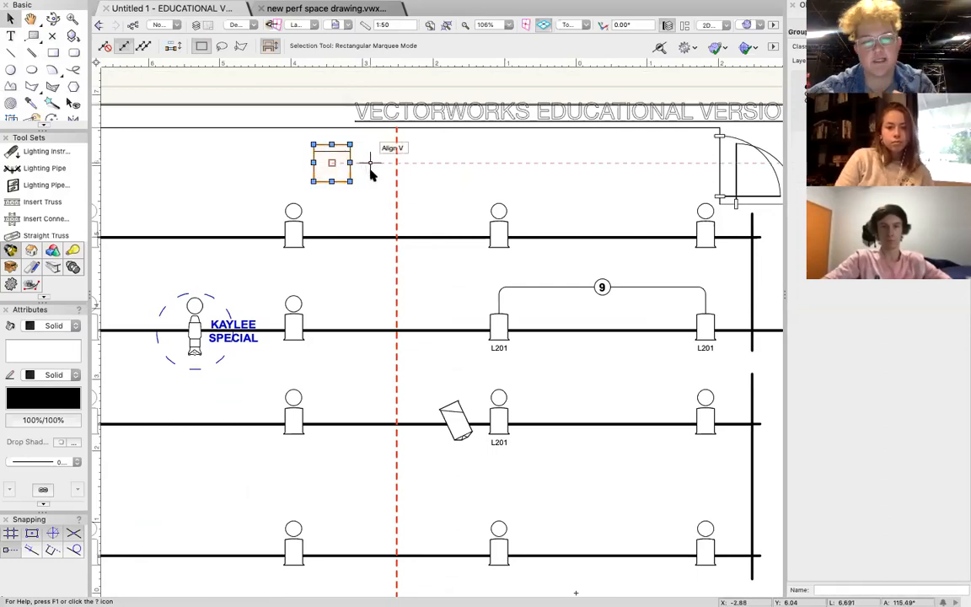
left_click(376, 175)
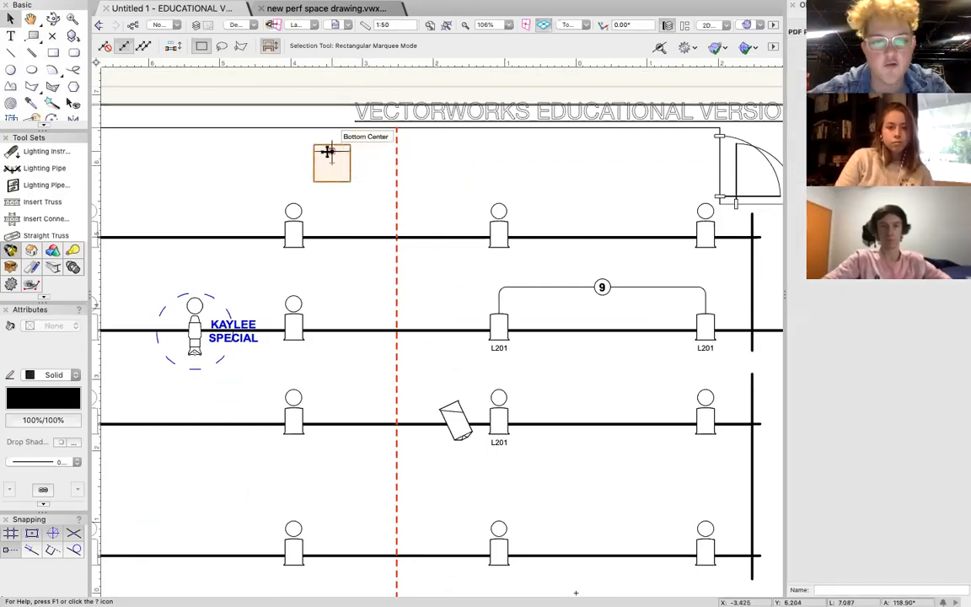
Set the line thickness of the grouped square set piece upstage of LX6 to 0.25.
left_click(328, 151)
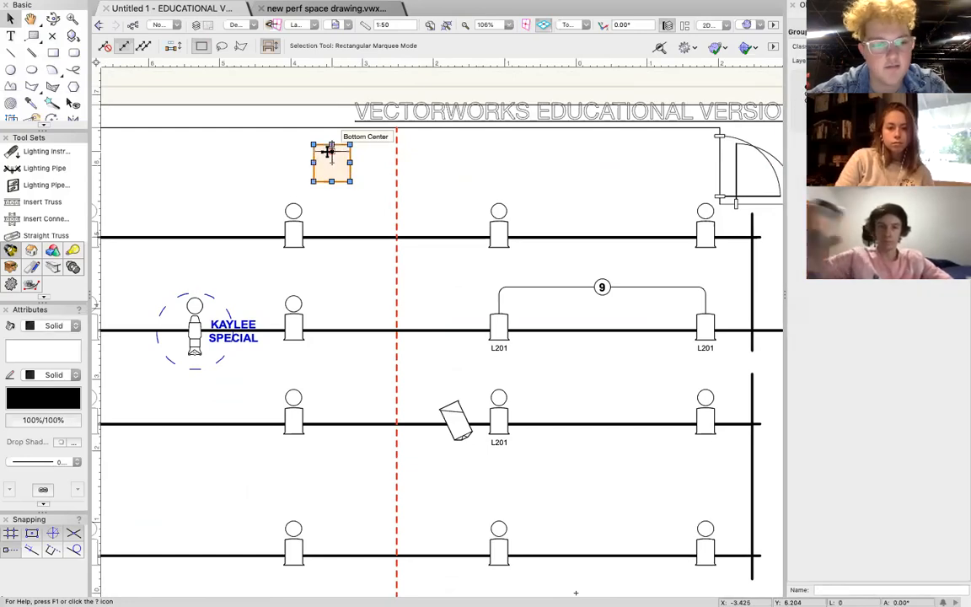
left_click(68, 460)
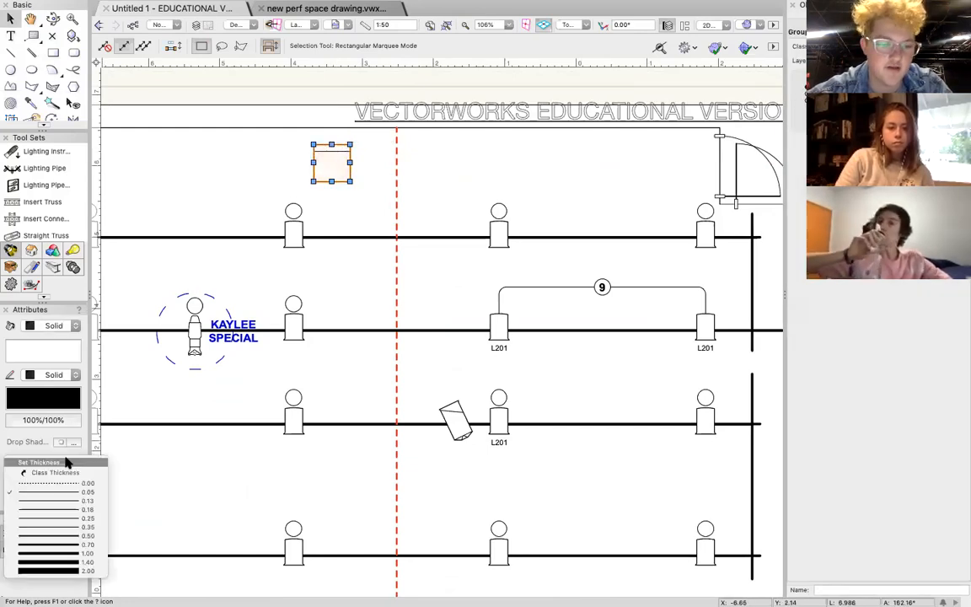
left_click(69, 518)
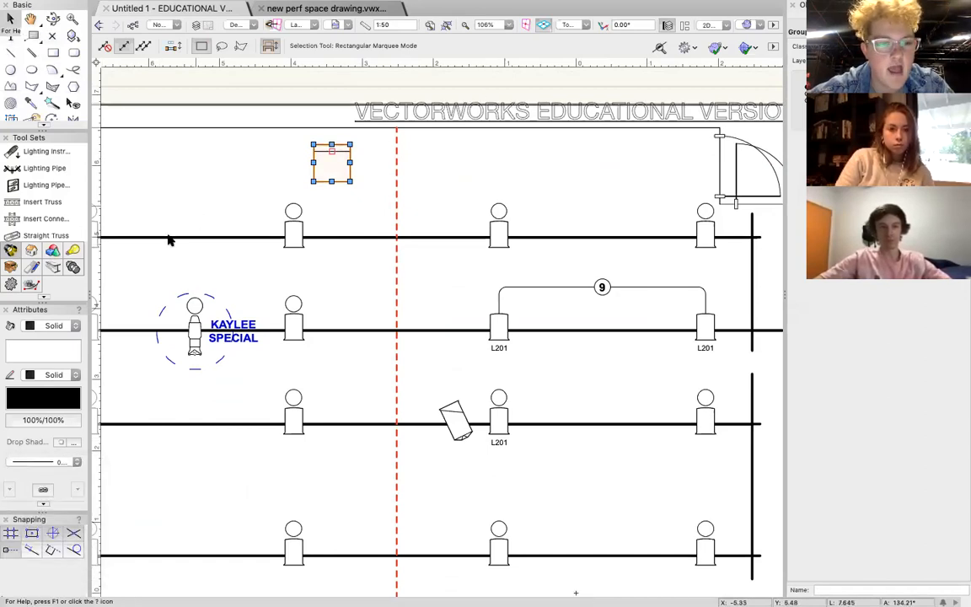
Give the grouped set piece a dashed line type and colour its outline red.
left_click(64, 461)
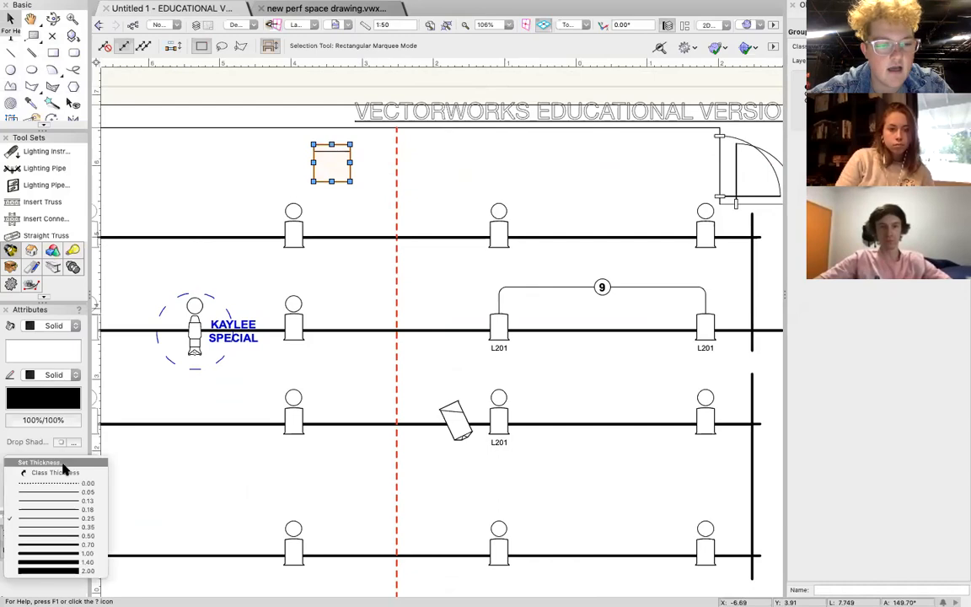
left_click(51, 376)
left_click(51, 376)
left_click(55, 402)
left_click(55, 399)
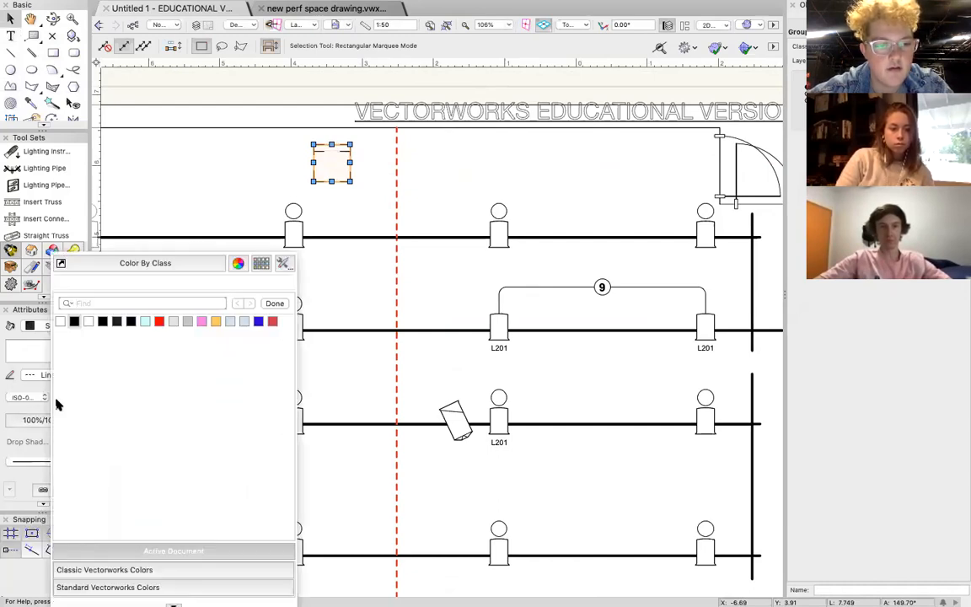
left_click(160, 326)
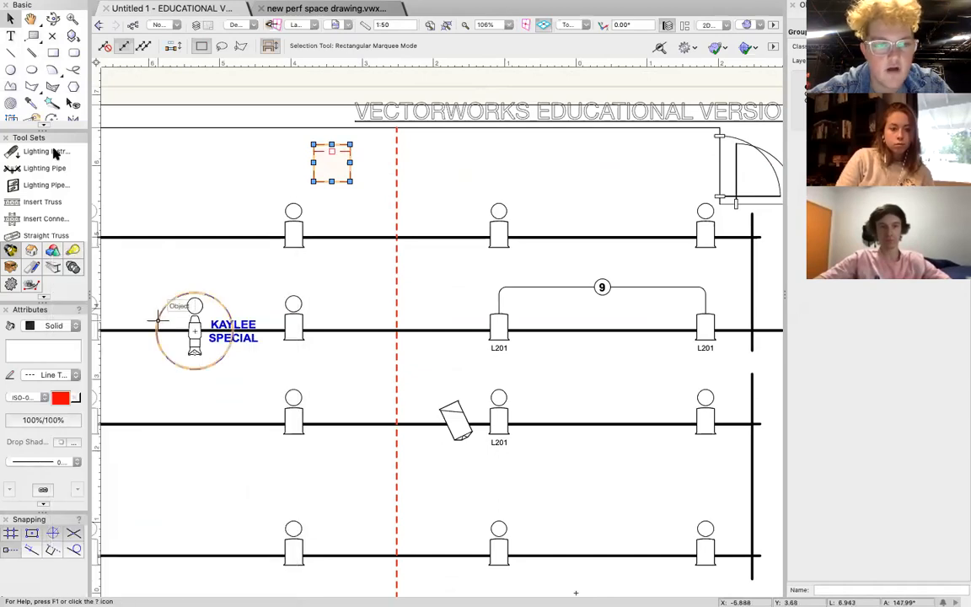
left_click(344, 235)
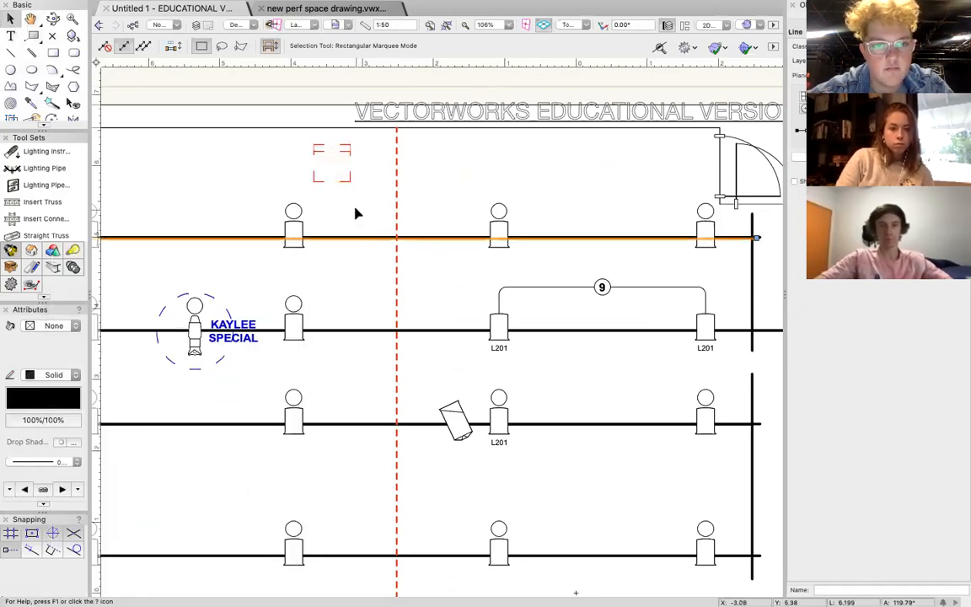
Change the red set piece's line style from dashed to Solid.
scroll(354, 196, "down", 1)
scroll(353, 192, "down", 2)
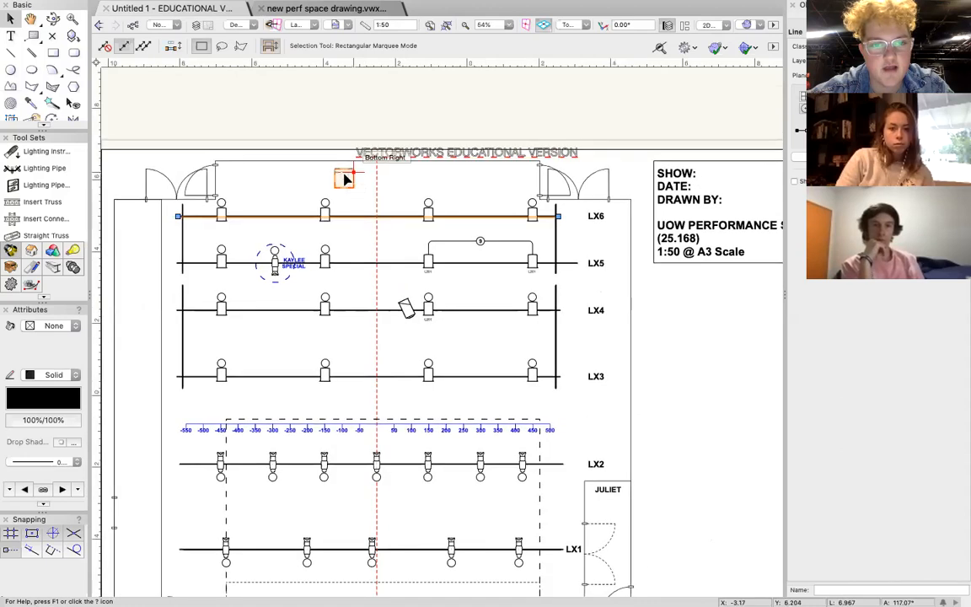
scroll(342, 178, "up", 5)
left_click(358, 168)
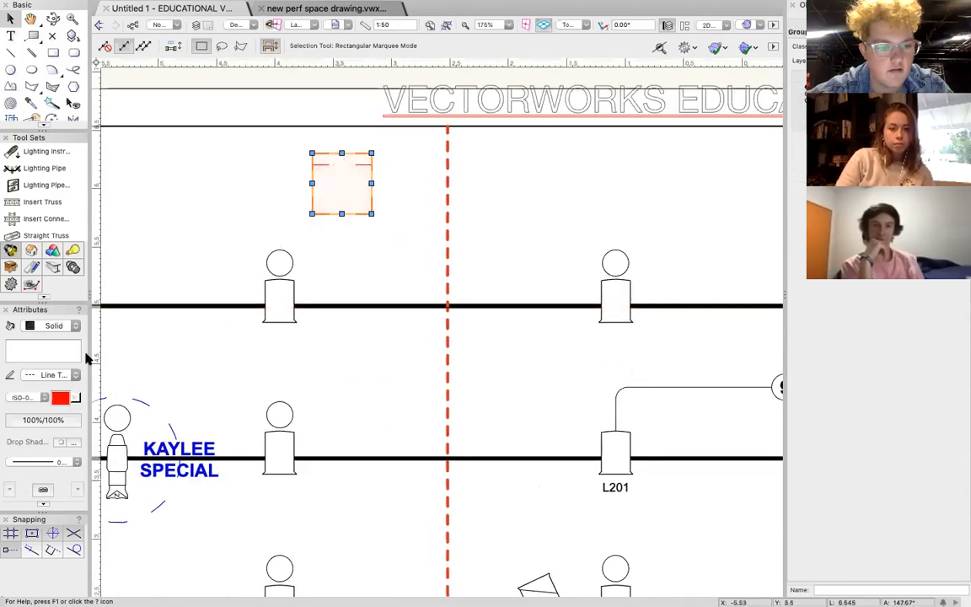
left_click(59, 376)
left_click(50, 354)
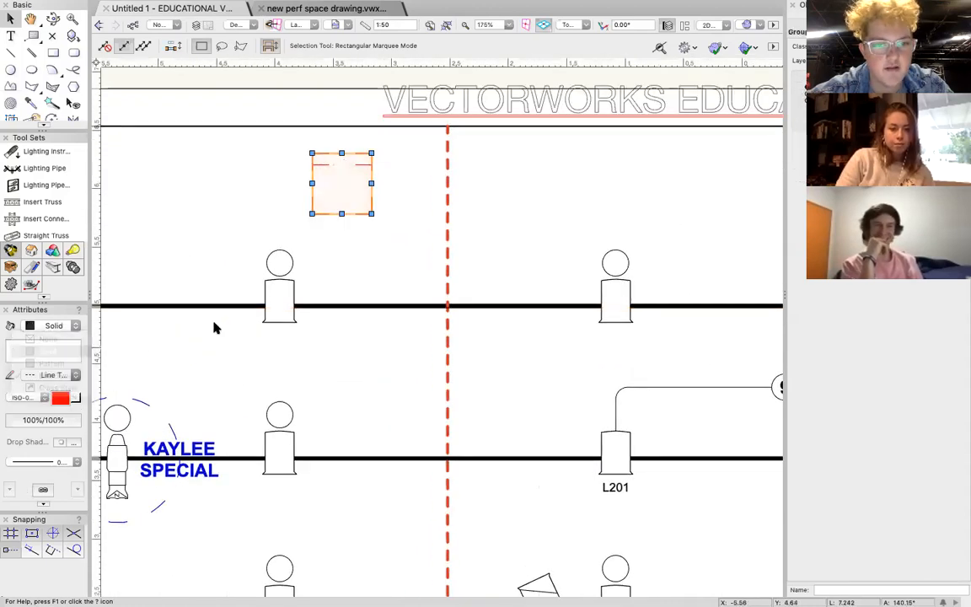
left_click(383, 239)
Duplicate the LX5 special's label onto LX4 between the centre line and the angled profile, and replace its performer name with the second performer's.
scroll(384, 238, "down", 5)
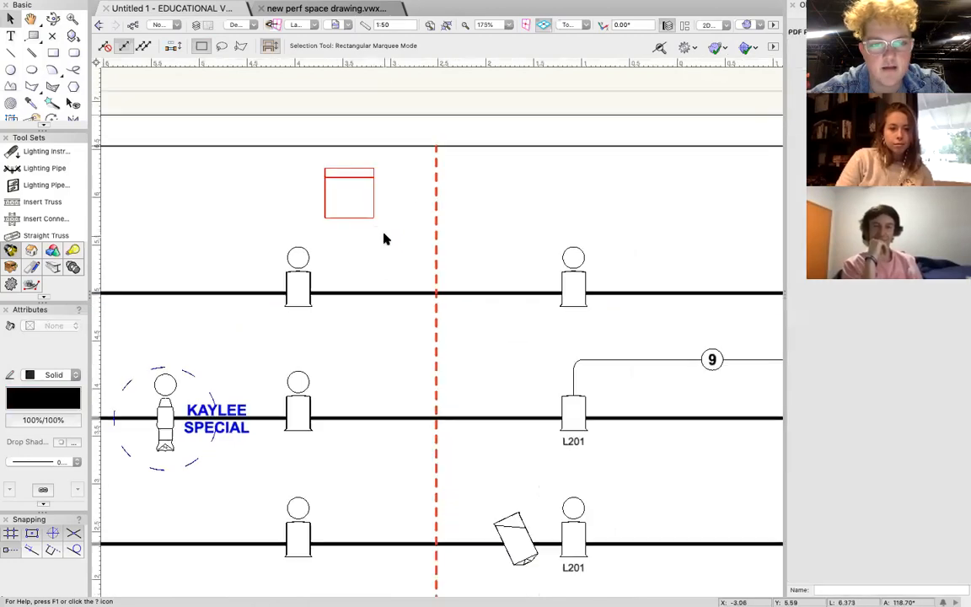
scroll(385, 239, "down", 2)
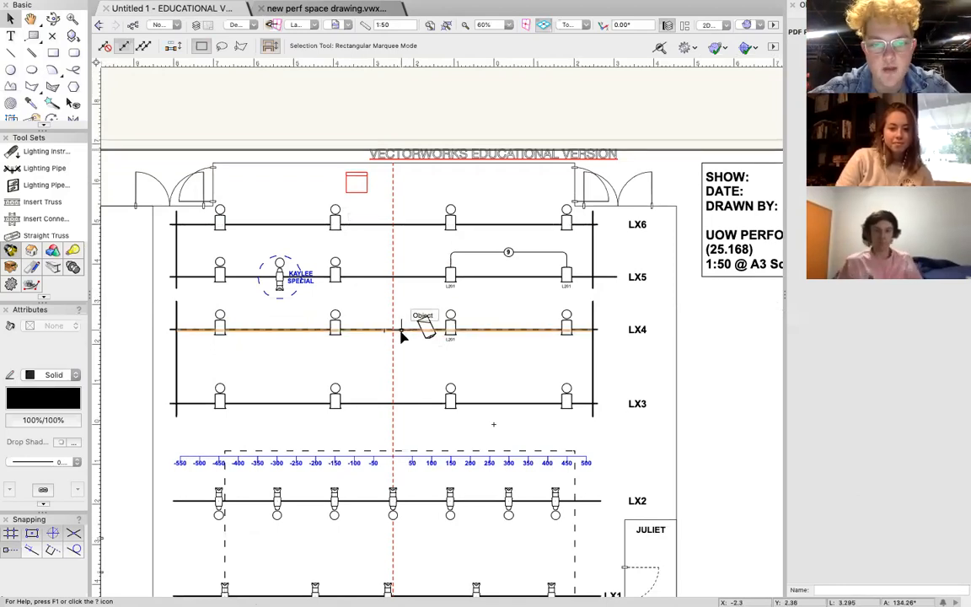
scroll(401, 336, "up", 3)
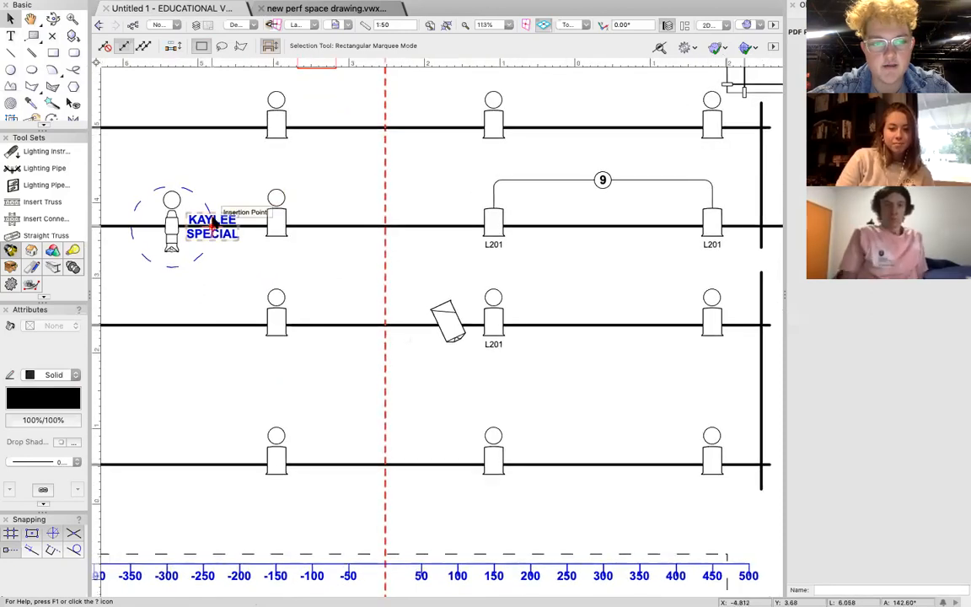
left_click(221, 225)
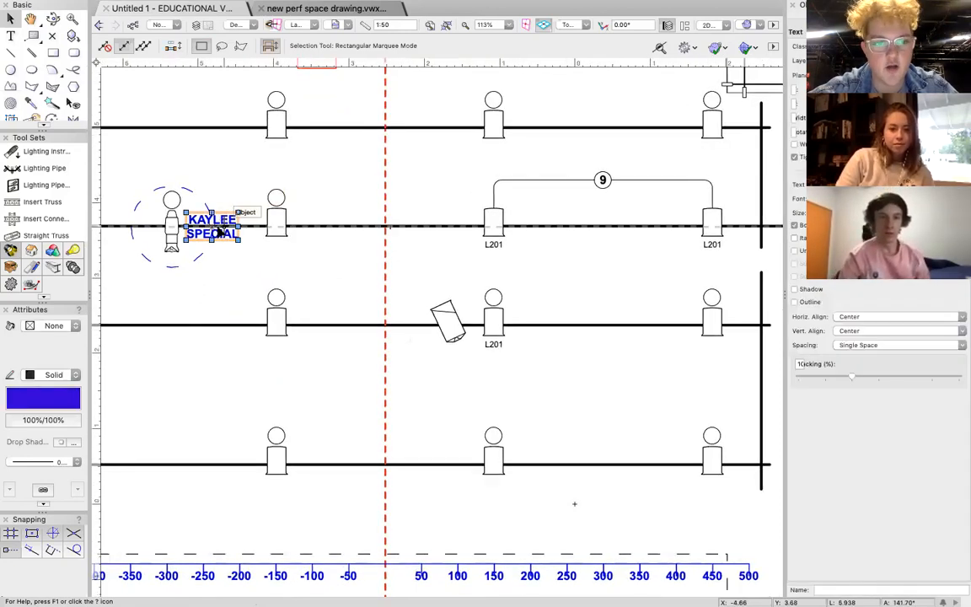
left_click_drag(214, 229, 411, 341)
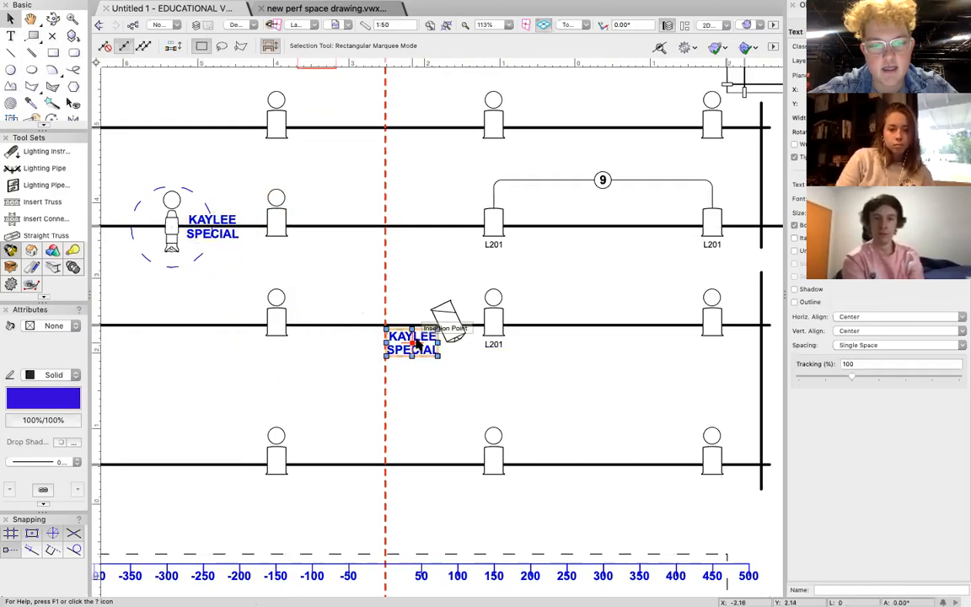
double_click(413, 342)
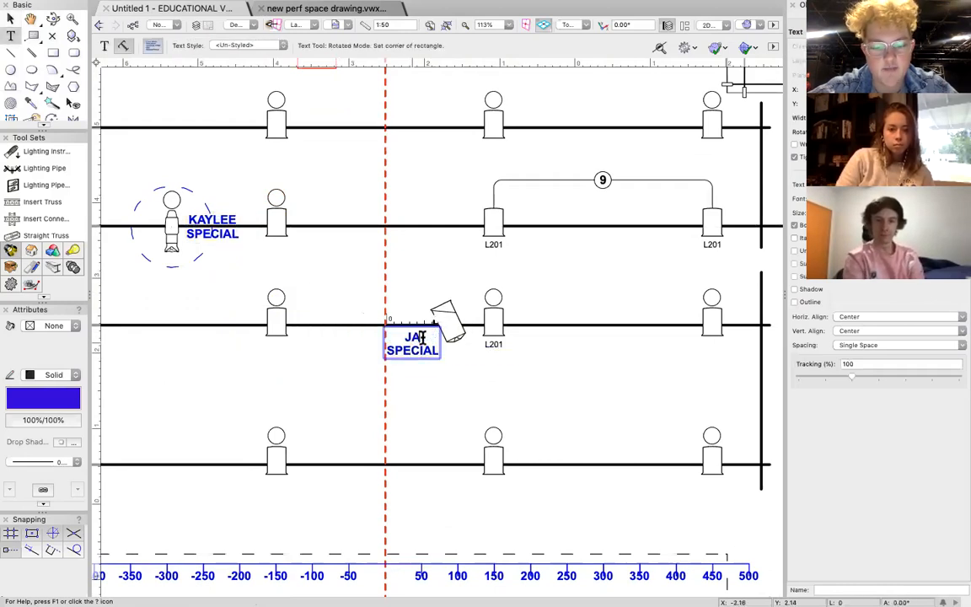
Colour all the text of the LX4 special's label red to match the set piece.
key("super+a")
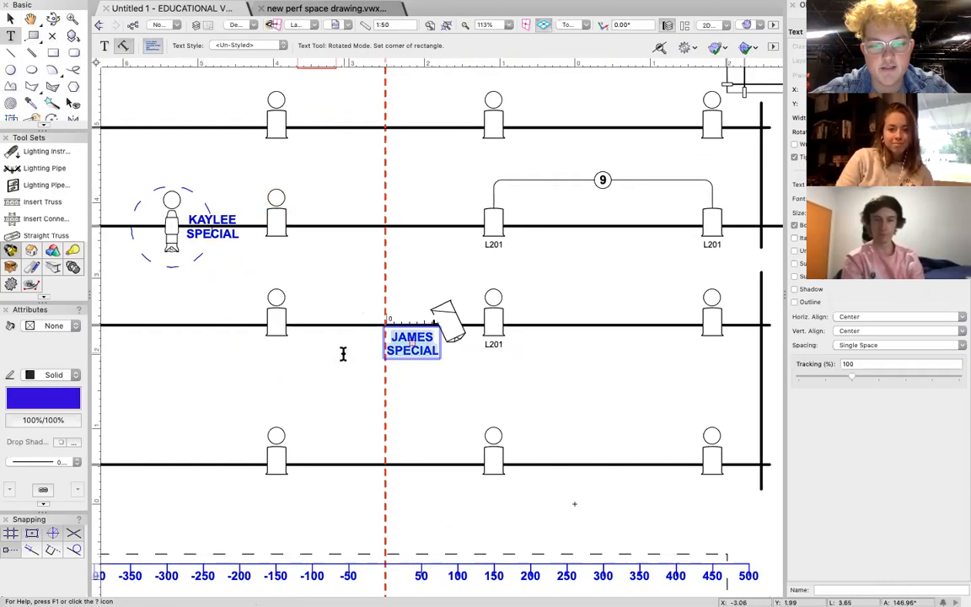
left_click(53, 400)
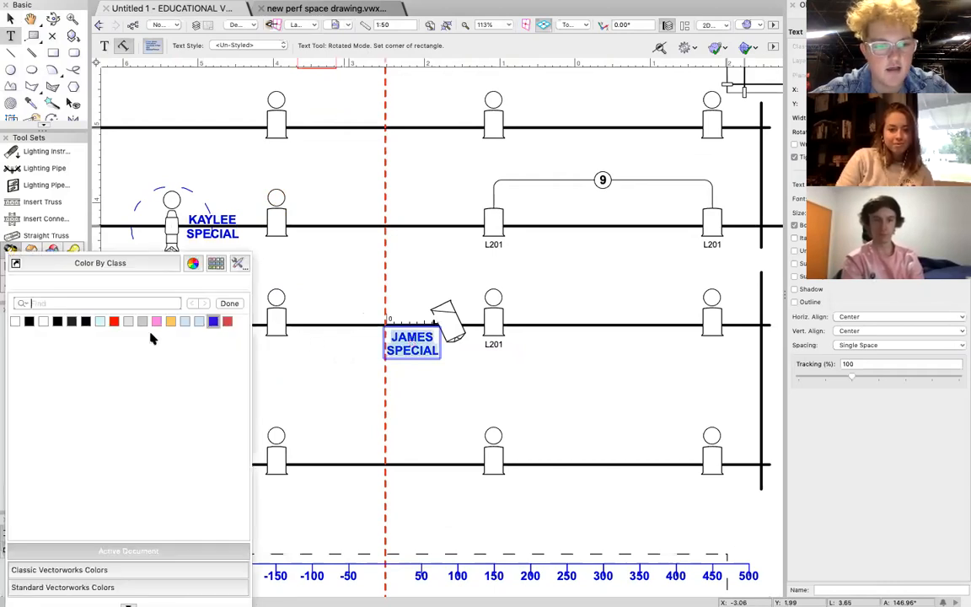
left_click(114, 321)
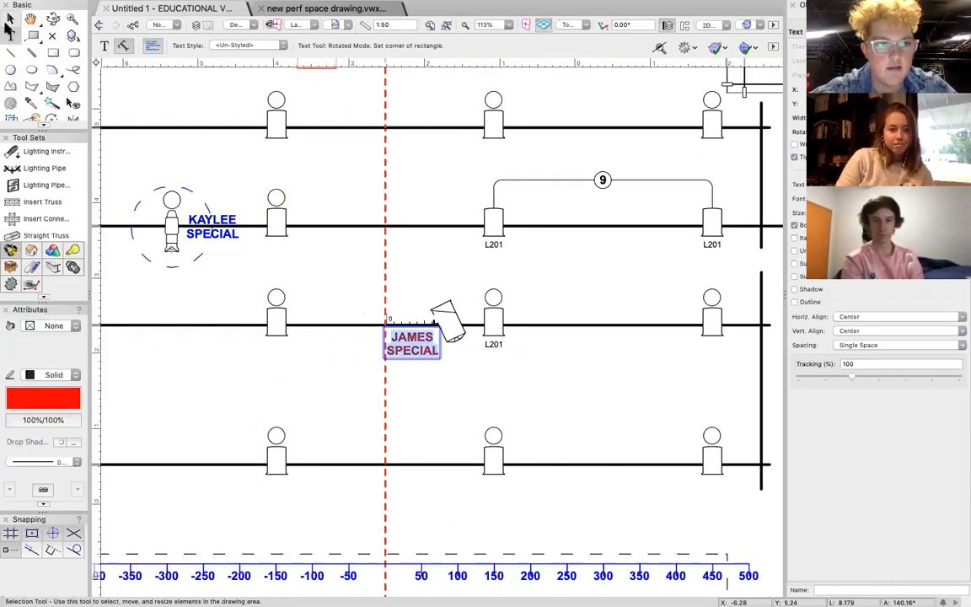
left_click(11, 20)
left_click(403, 382)
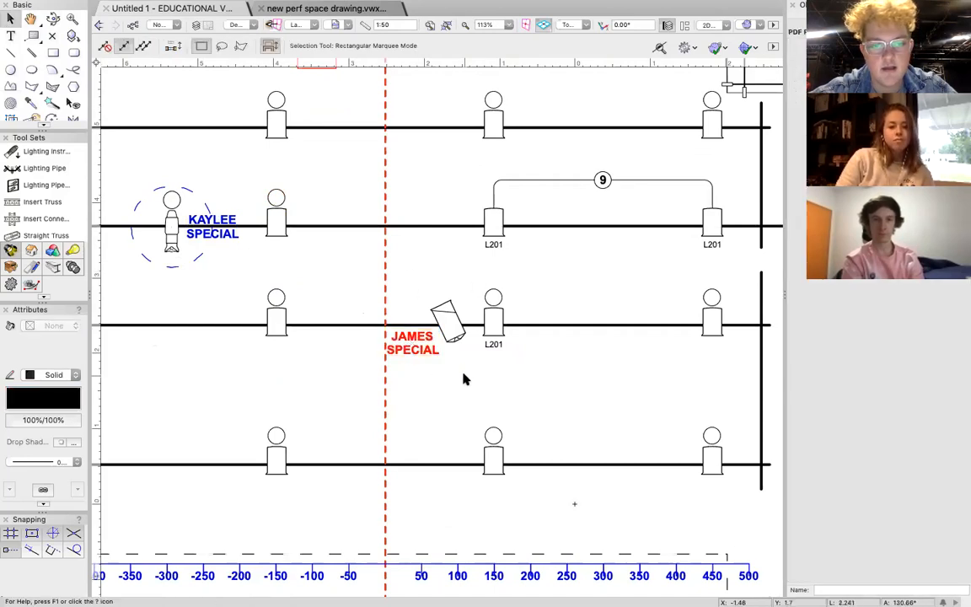
Assign label legend 1 to the angled Selecon Acclaim Axial profile on LX4.
scroll(461, 379, "down", 3)
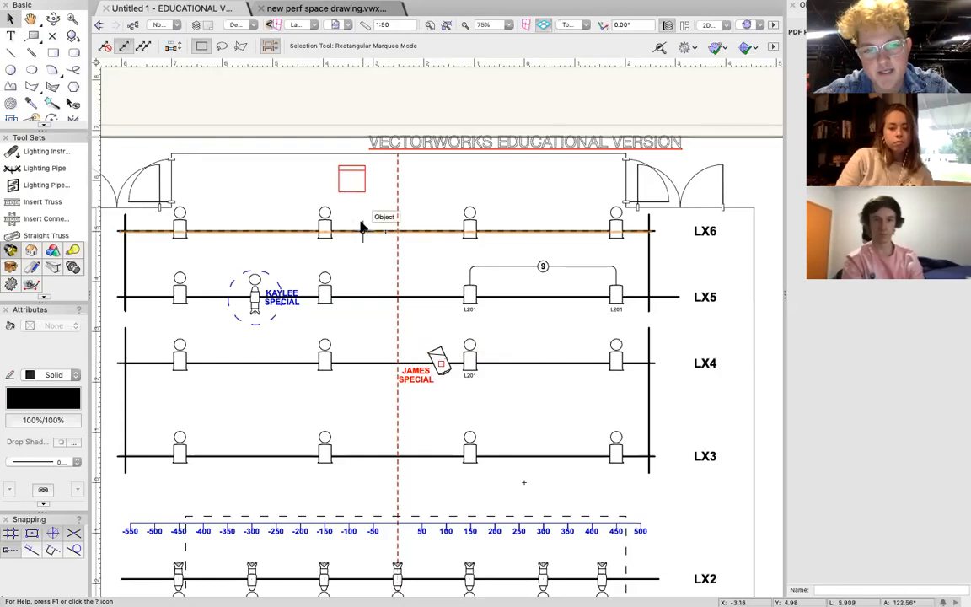
left_click(418, 379)
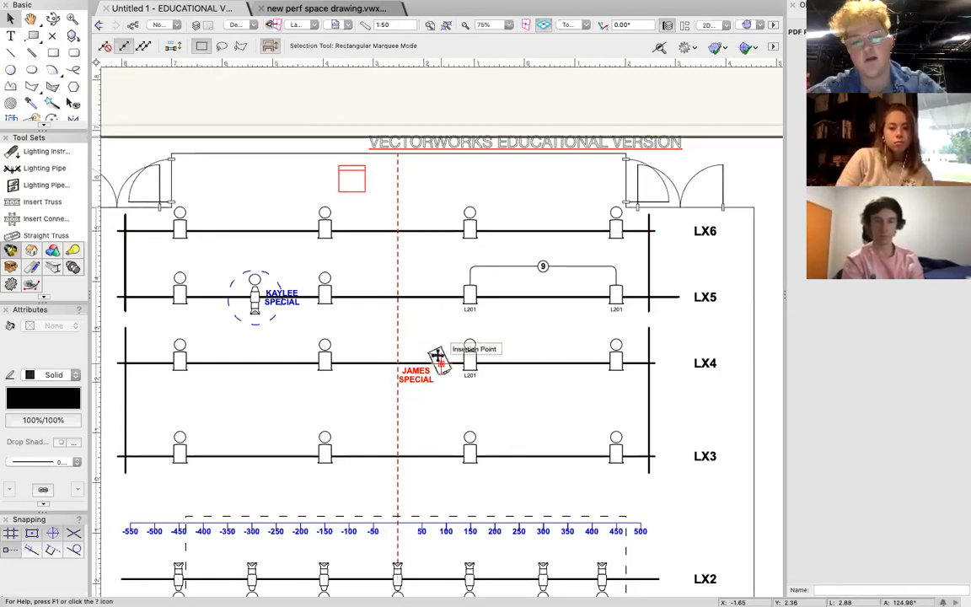
double_click(438, 354)
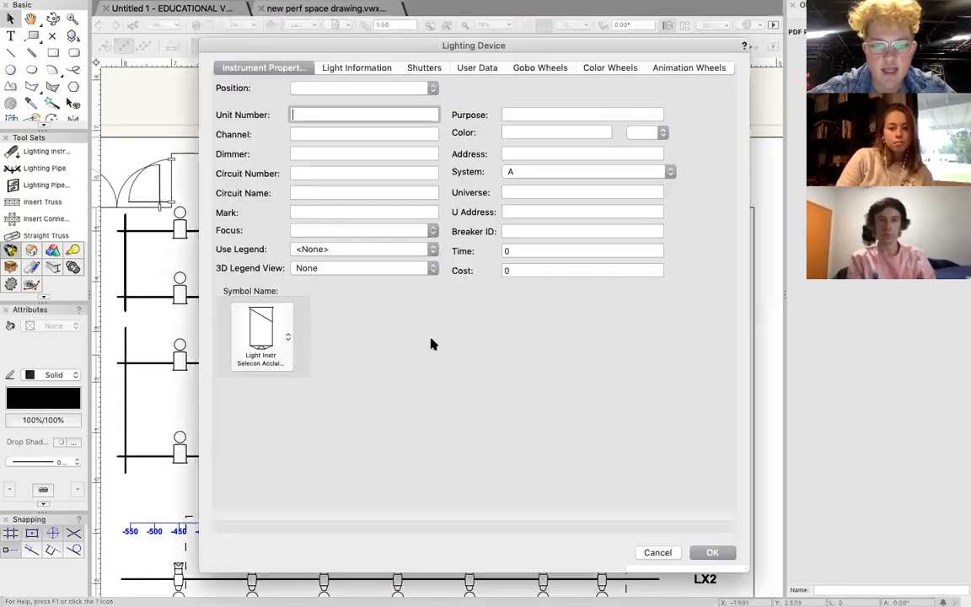
left_click(320, 249)
left_click(307, 262)
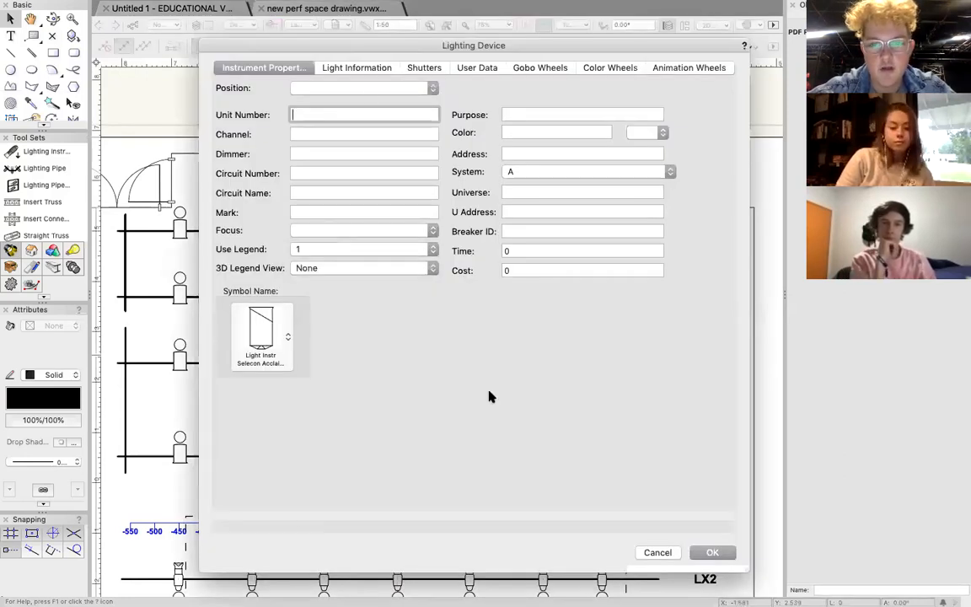
left_click(710, 552)
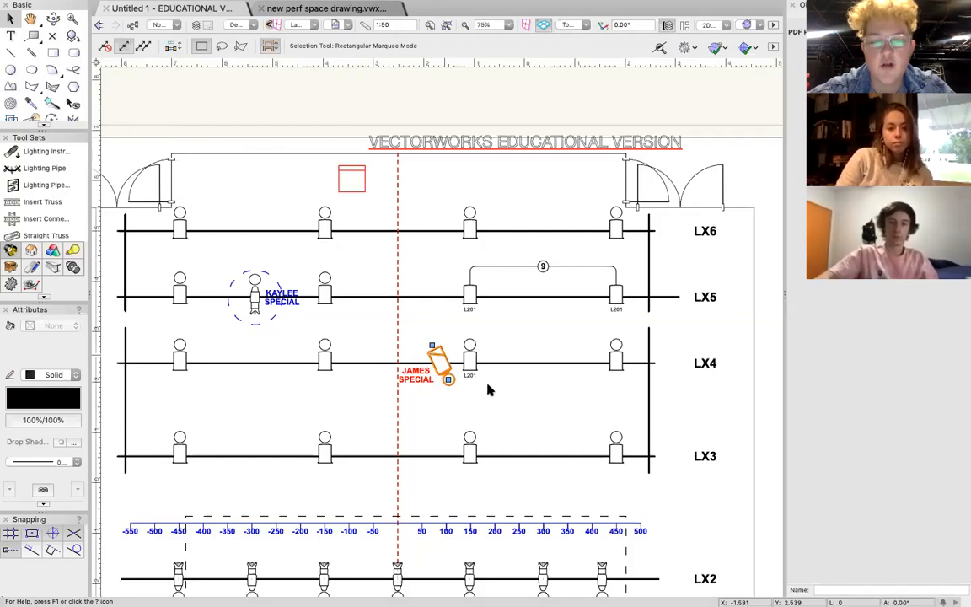
left_click(497, 386)
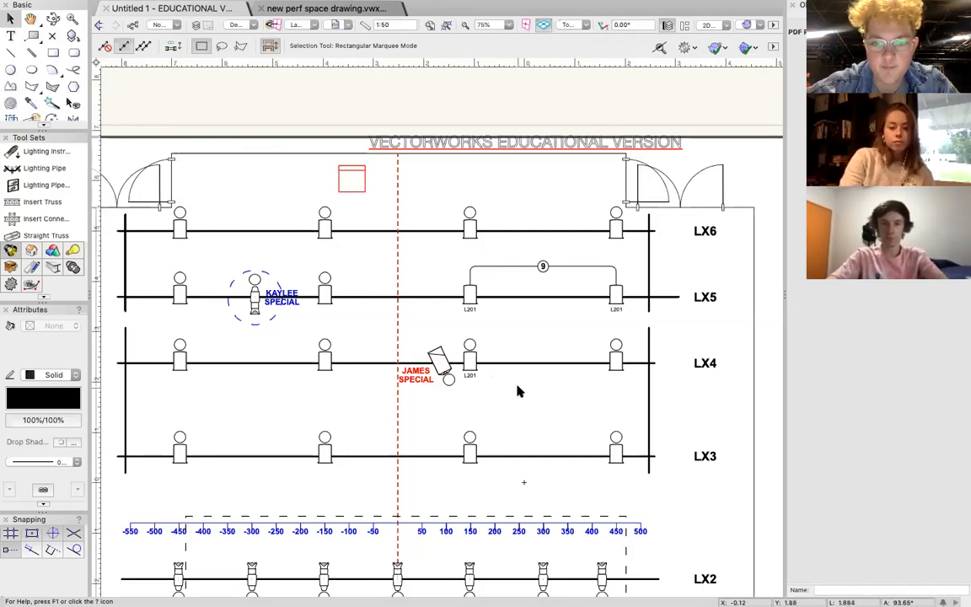
Place a Generic LED Par Emissive lighting instrument in the blank area outside the room wall, level with LX4.
scroll(518, 391, "down", 5)
scroll(462, 303, "down", 7)
scroll(463, 303, "up", 9)
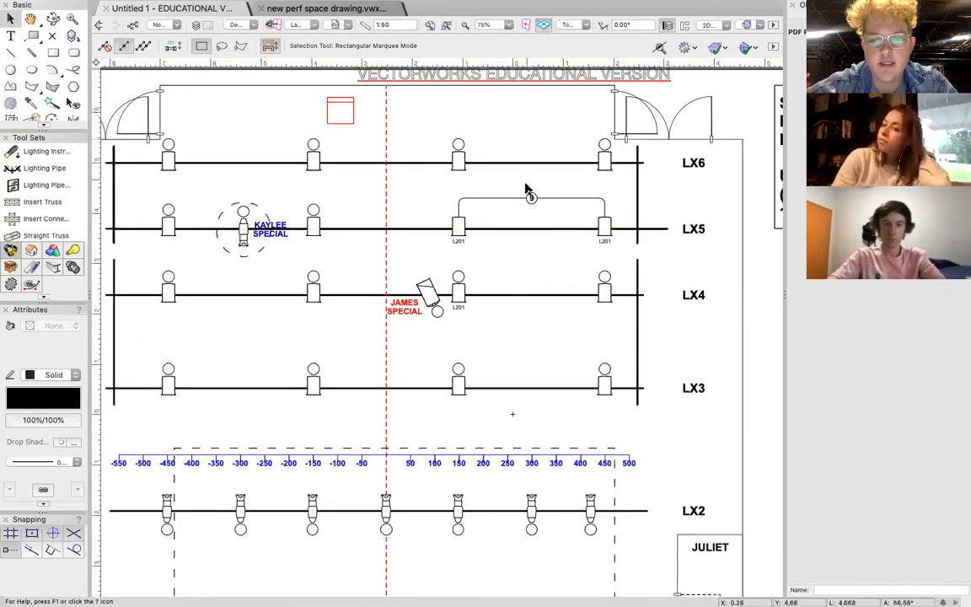
left_click(50, 151)
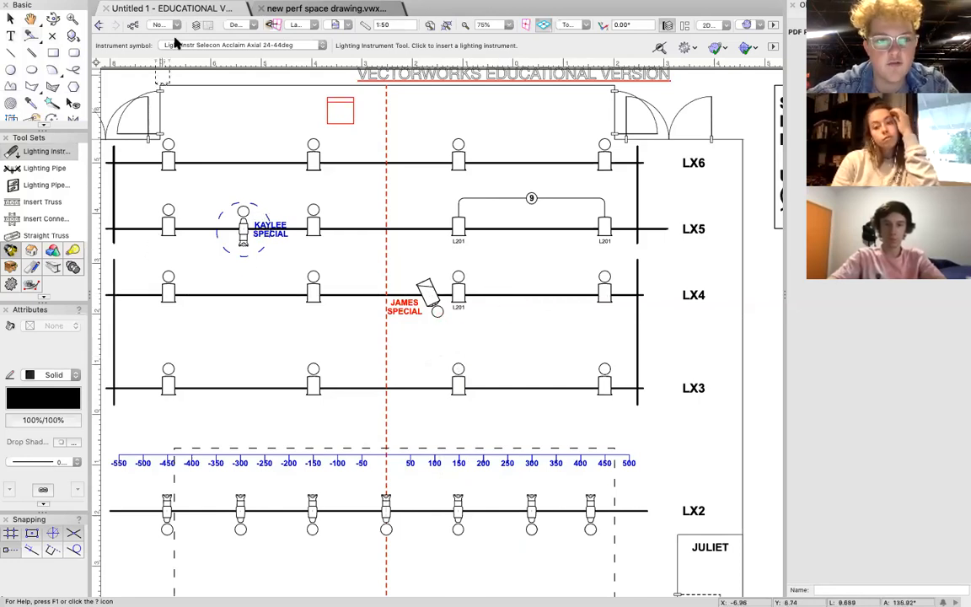
left_click(196, 44)
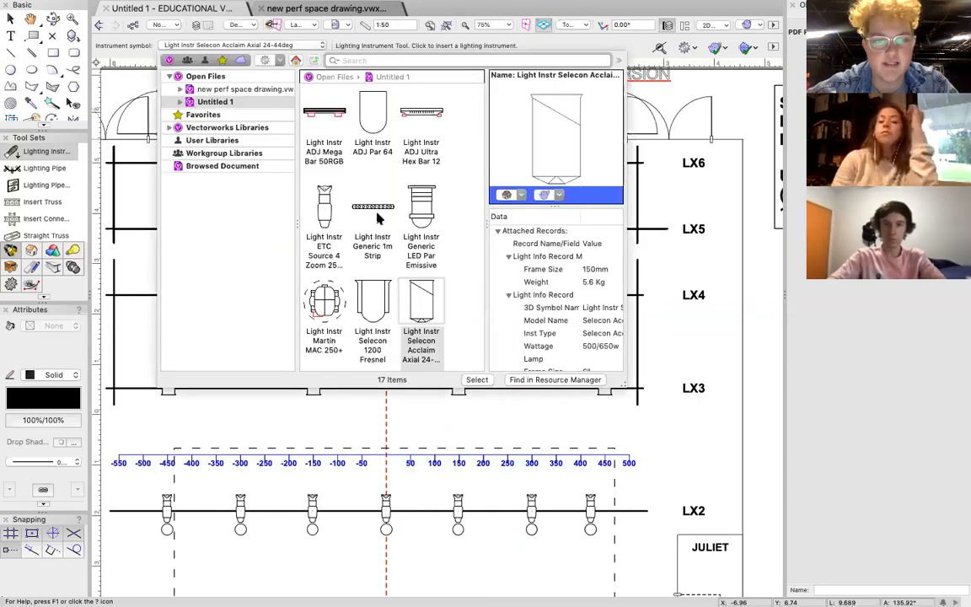
scroll(381, 219, "up", 2)
scroll(387, 235, "down", 2)
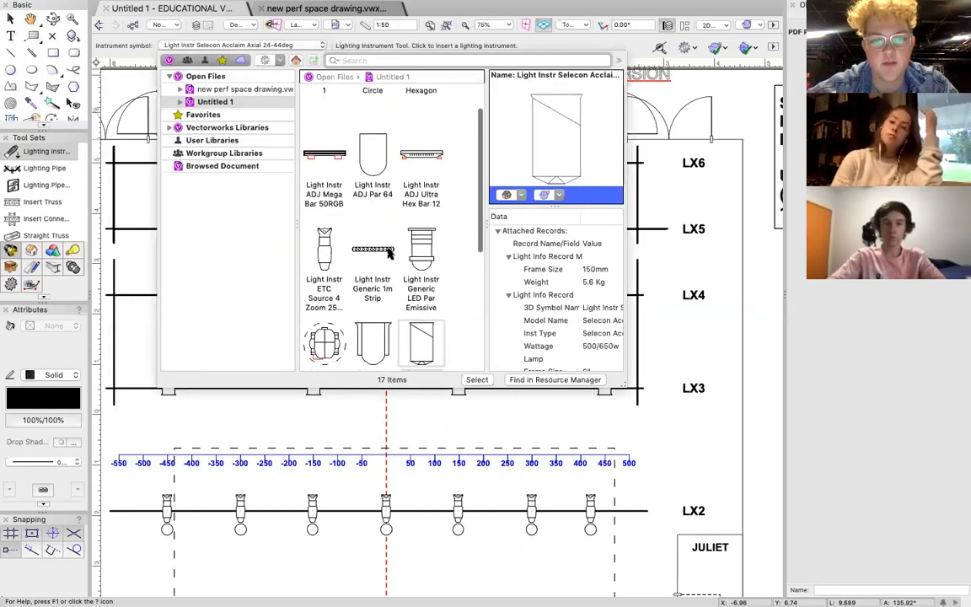
scroll(389, 252, "down", 2)
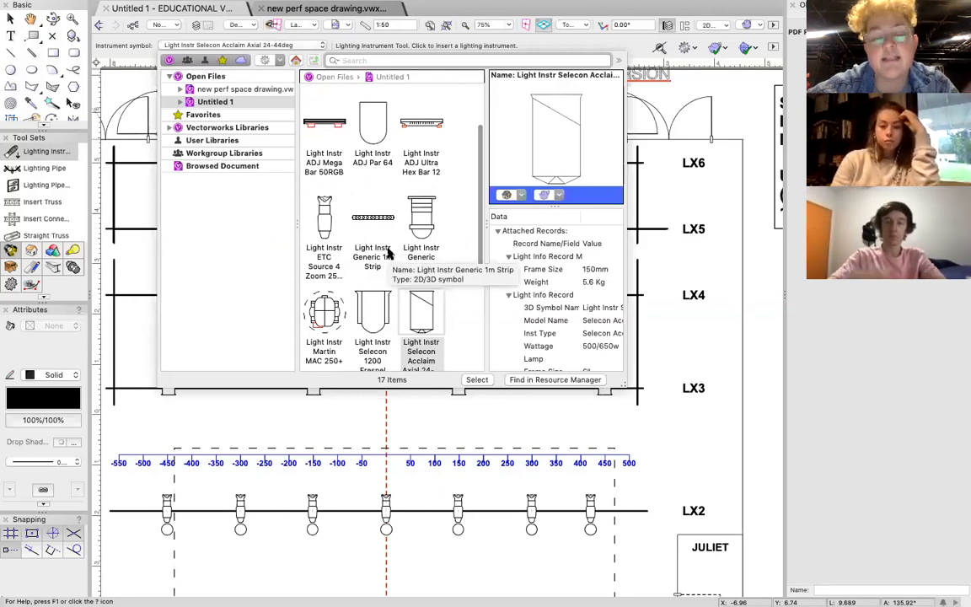
double_click(419, 224)
scroll(575, 292, "right", 3)
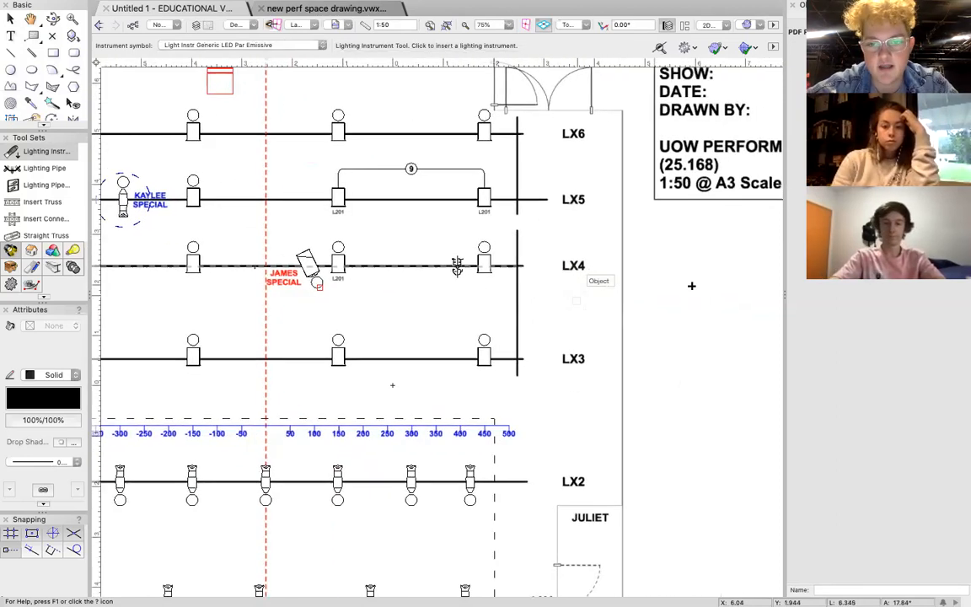
left_click(658, 261)
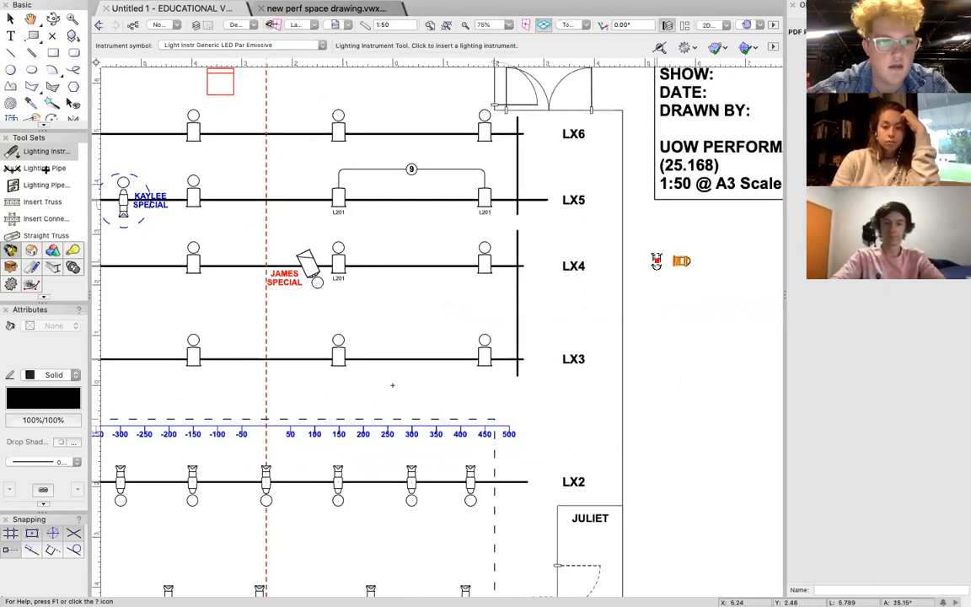
Place a Showline PAR 150 Zoom lighting instrument directly below the Generic LED Par Emissive outside the room wall.
left_click(217, 46)
scroll(376, 243, "down", 6)
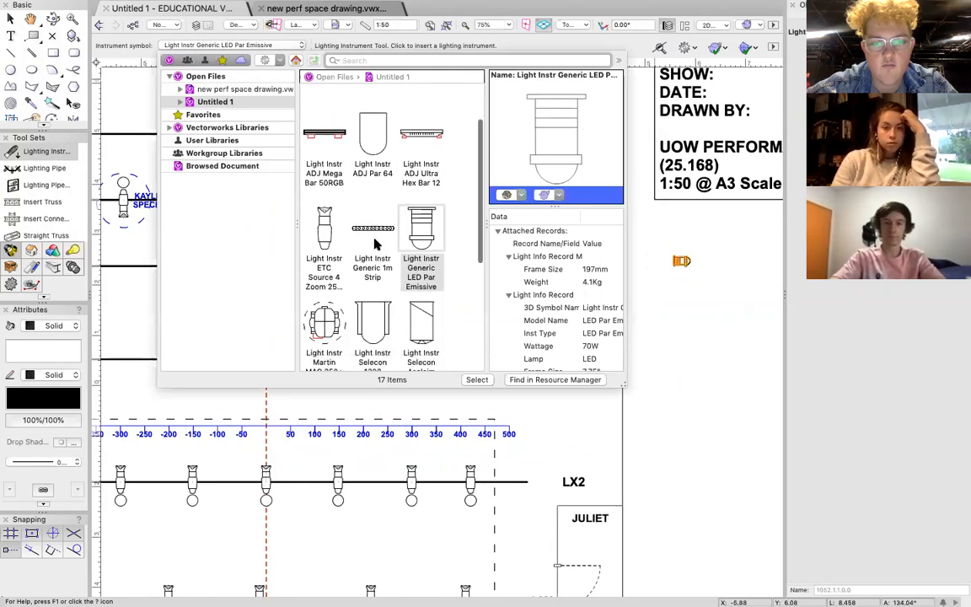
scroll(376, 244, "down", 3)
double_click(412, 224)
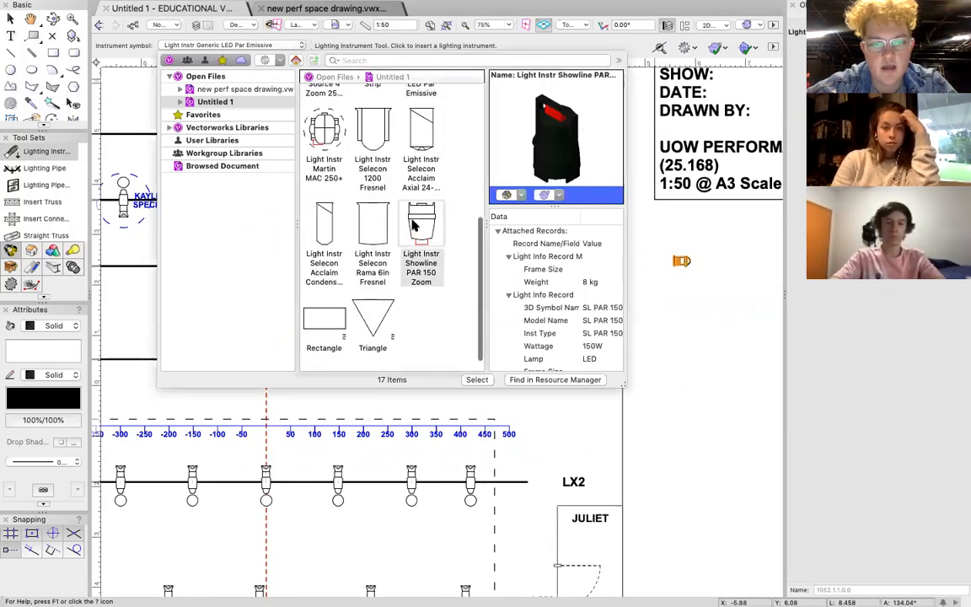
left_click(683, 291)
left_click(657, 290)
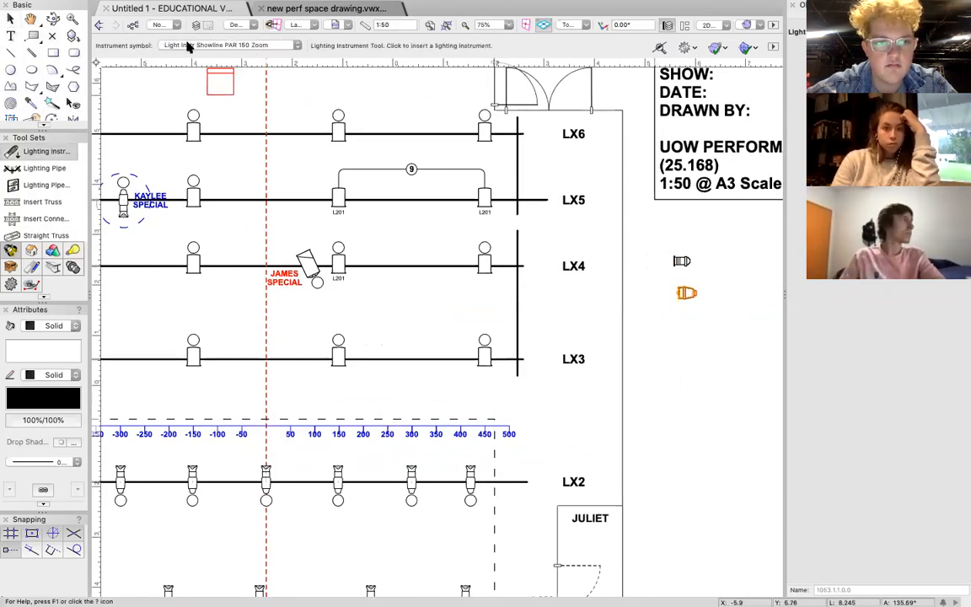
Place a Martin MAC 250+ lighting instrument below the Showline PAR 150 Zoom in the same column.
left_click(189, 48)
double_click(325, 206)
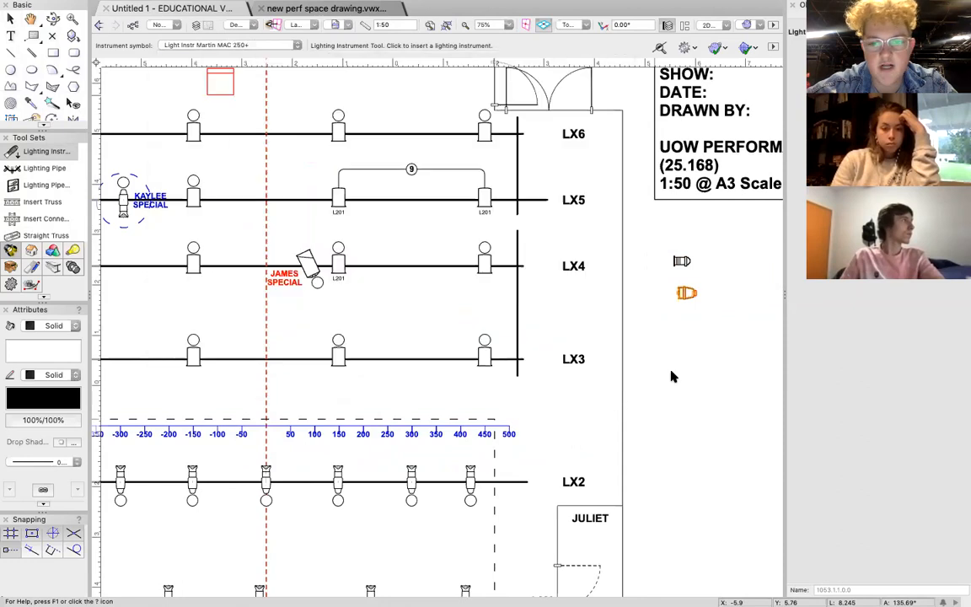
left_click(682, 331)
left_click(647, 332)
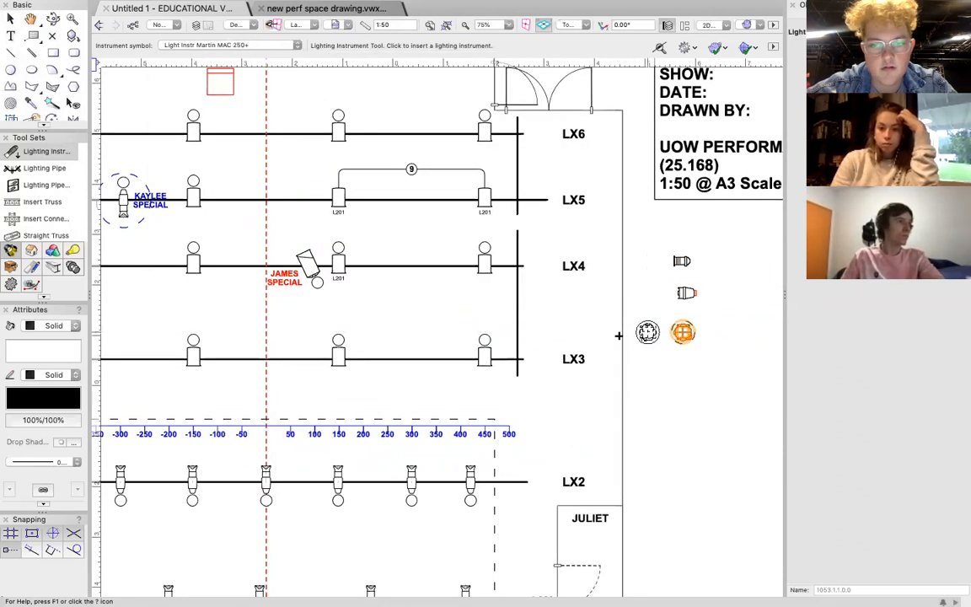
Place a Generic 1m Strip lighting instrument below the Martin MAC 250+ in the same column.
left_click(185, 46)
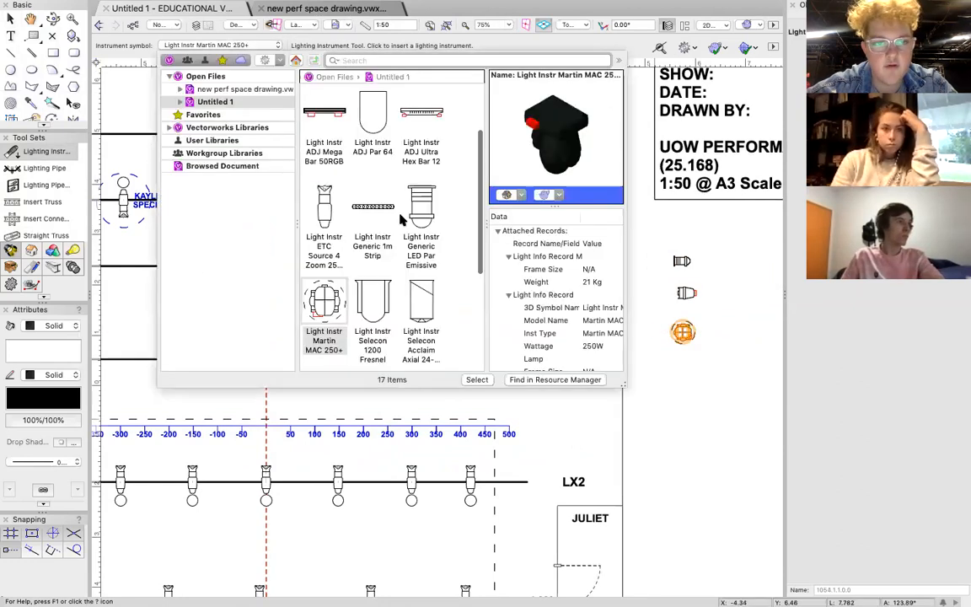
double_click(374, 206)
left_click(684, 370)
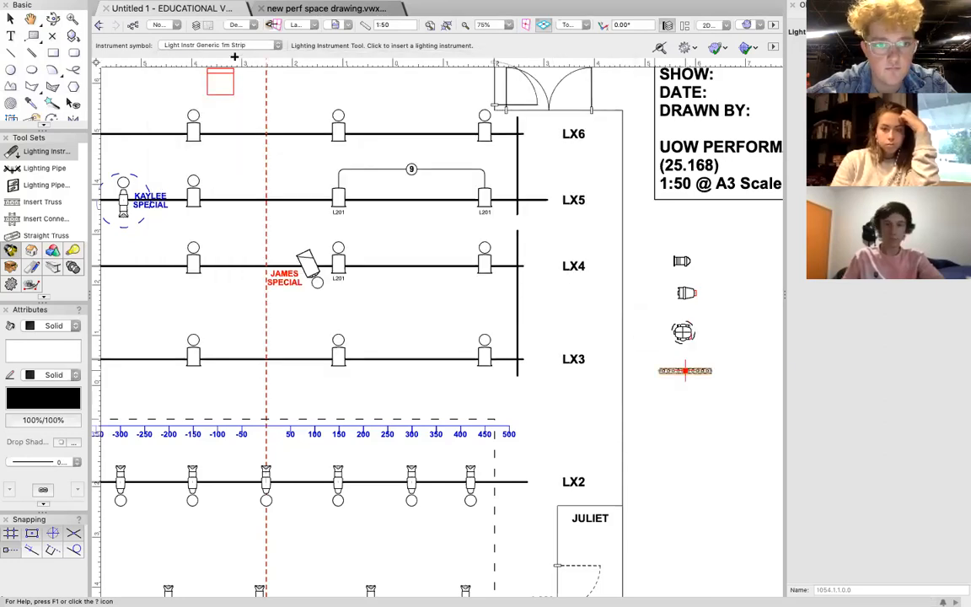
left_click(234, 48)
left_click(234, 46)
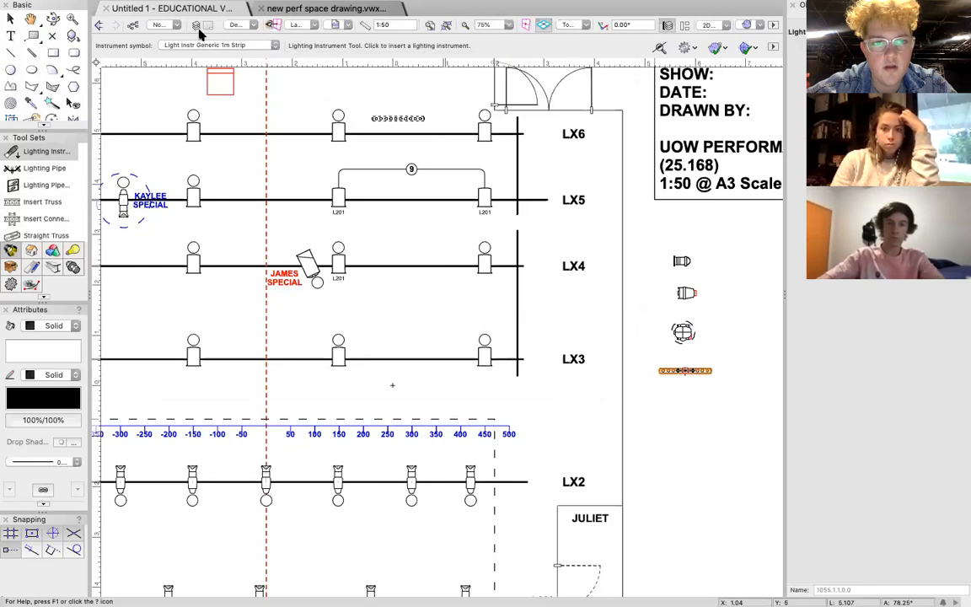
Place an ADJ Ultra Hex Bar 12 below the 1m strip, aligned with its centre, and leave the insertion tool.
left_click(216, 45)
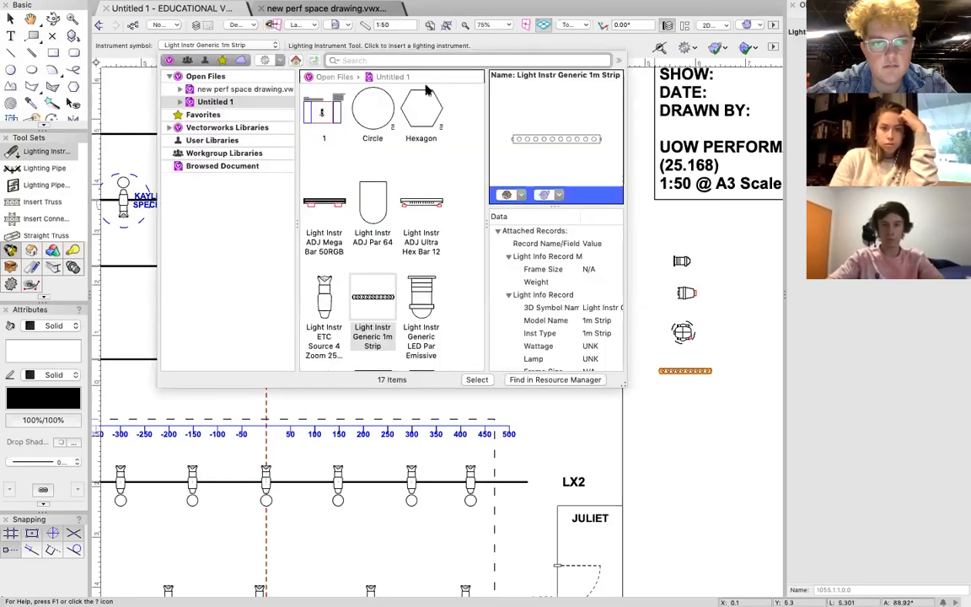
double_click(422, 207)
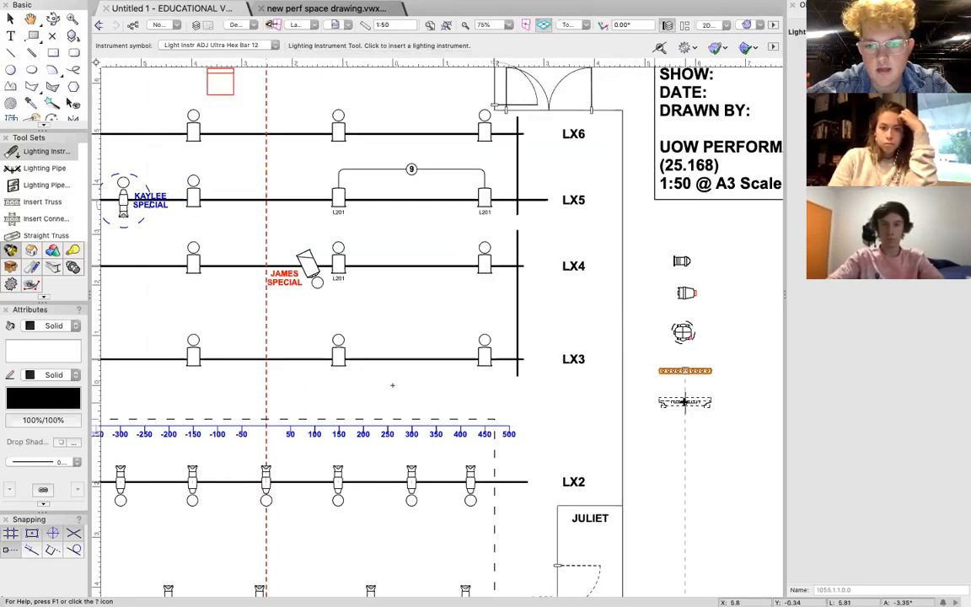
left_click(684, 402)
left_click(685, 402)
key("x")
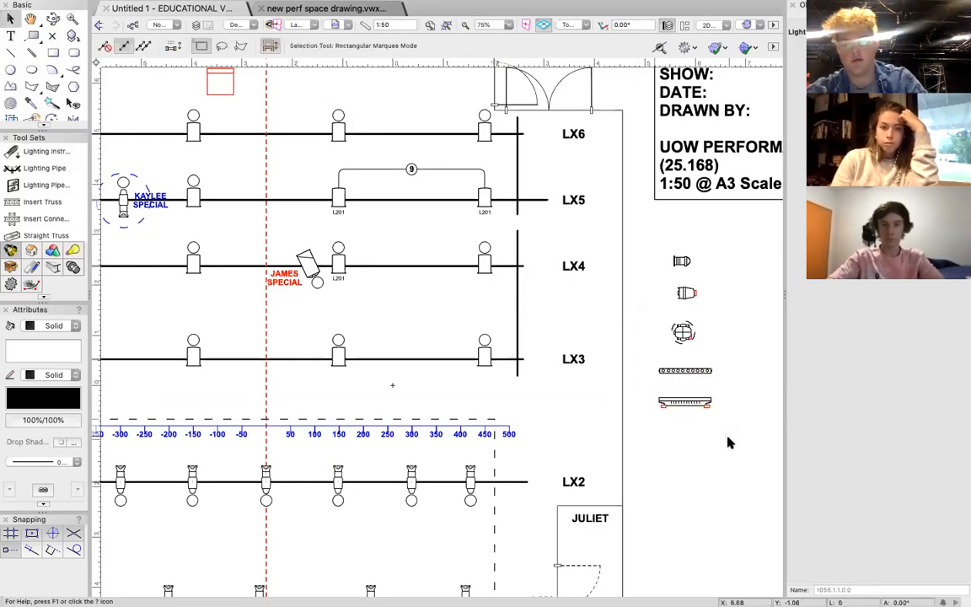
left_click(733, 436)
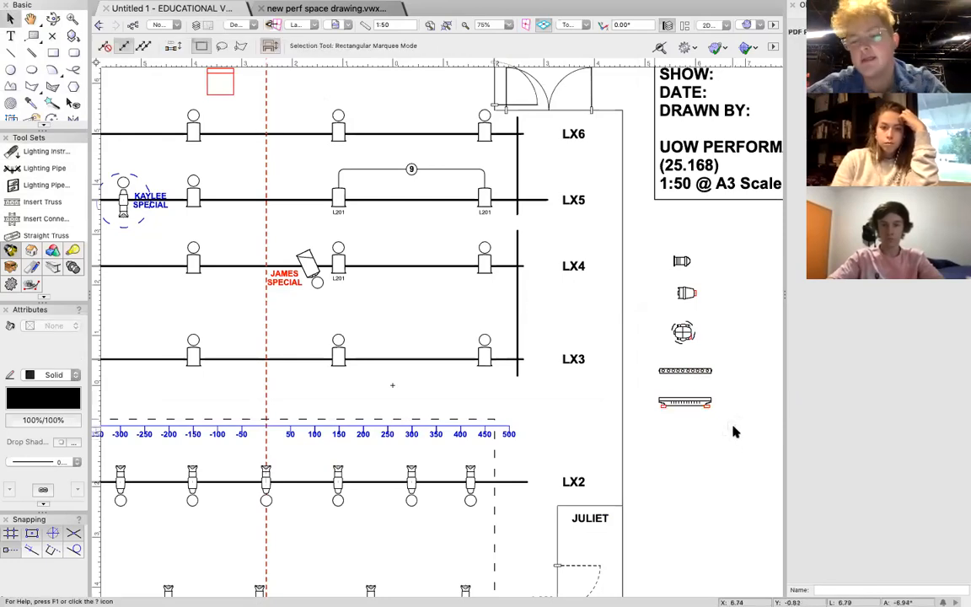
Select the column of newly placed instruments, followed by the two ganged L201 fixtures on LX5, to compare them.
left_click_drag(720, 417, 645, 231)
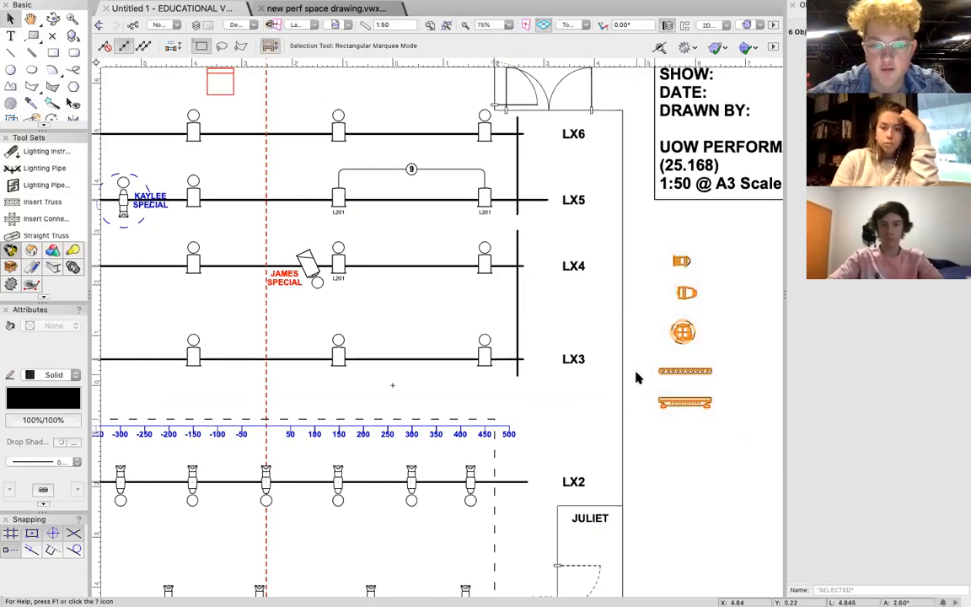
left_click(339, 198)
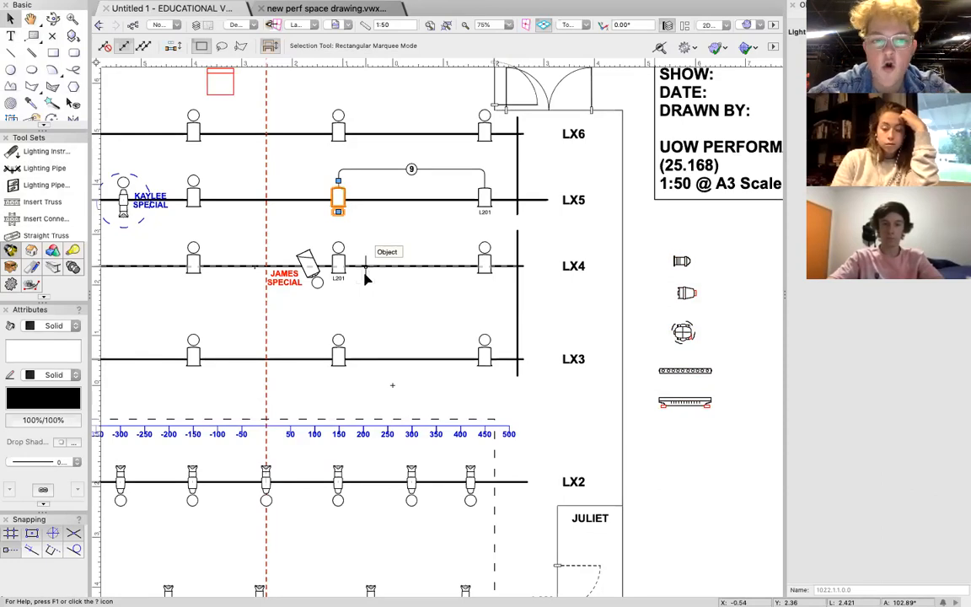
left_click(485, 198, "shift")
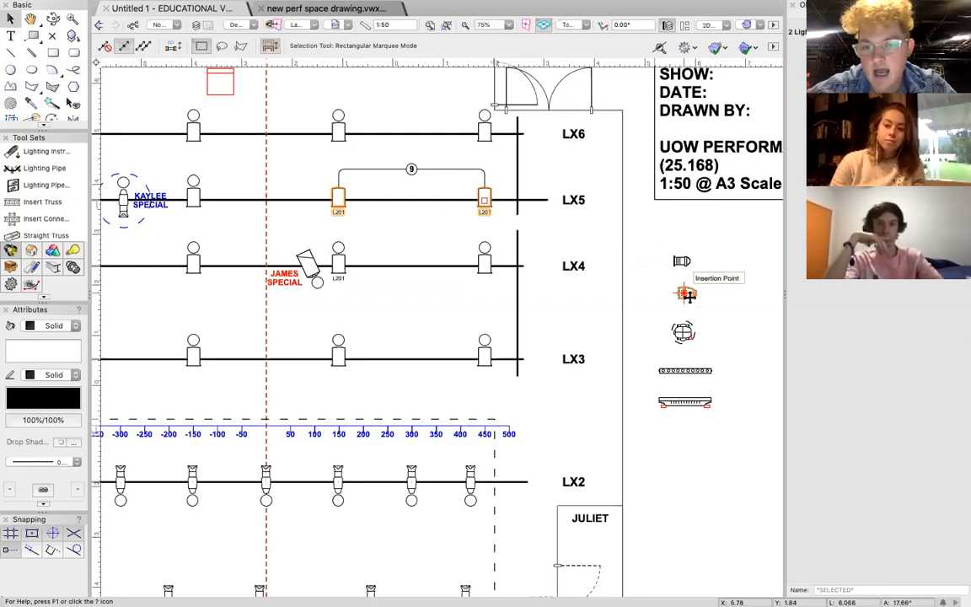
Move the Showline PAR 150 Zoom onto the LX4 pipe, between the two conventional fixtures stage left of the centre line.
left_click_drag(687, 293, 407, 267)
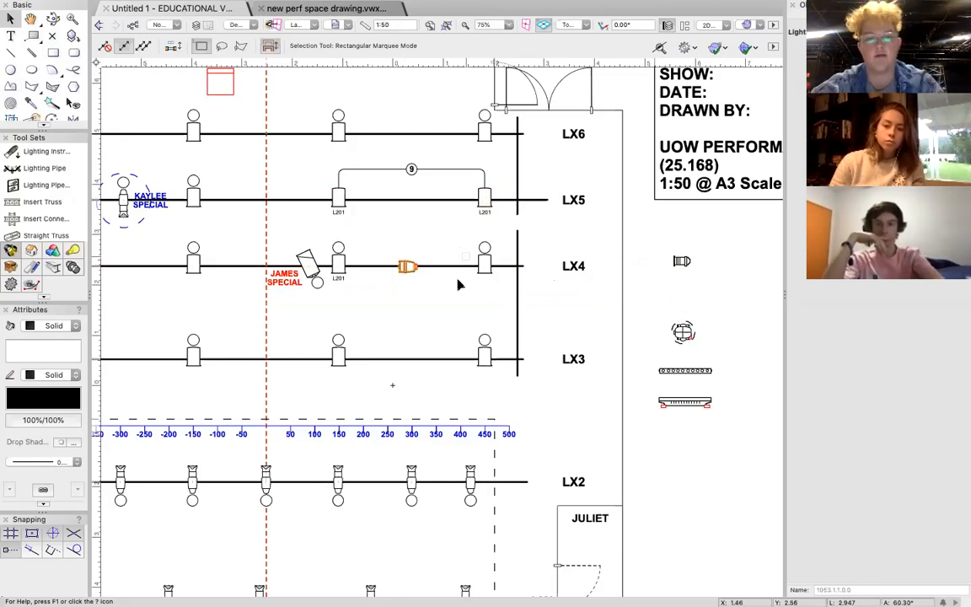
scroll(406, 272, "up", 5)
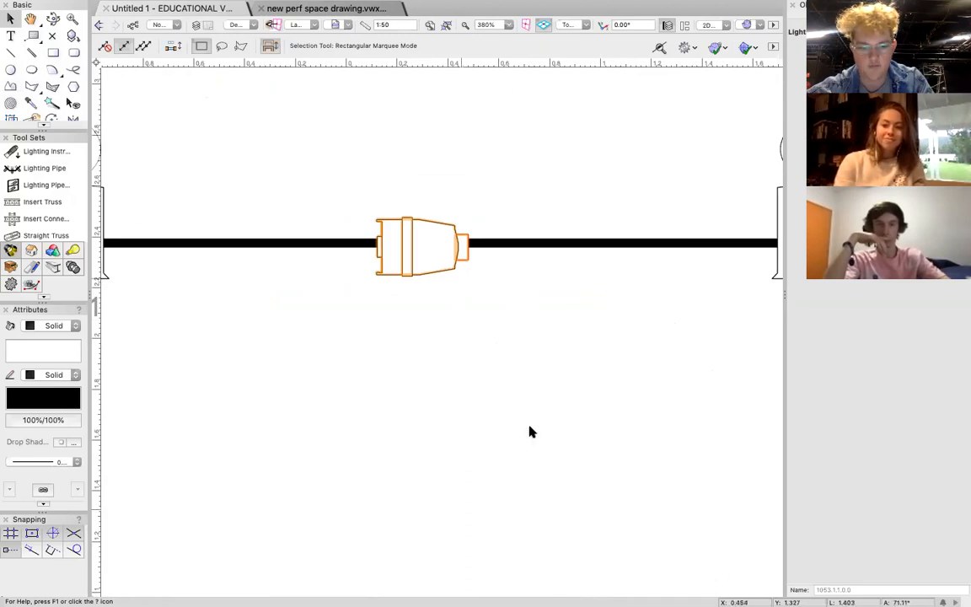
left_click(420, 244)
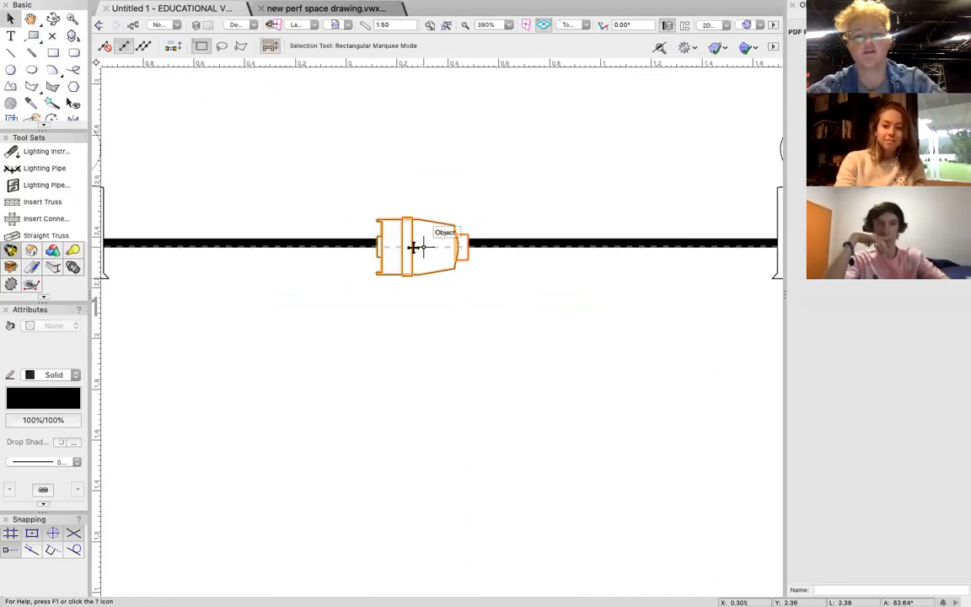
left_click(414, 233)
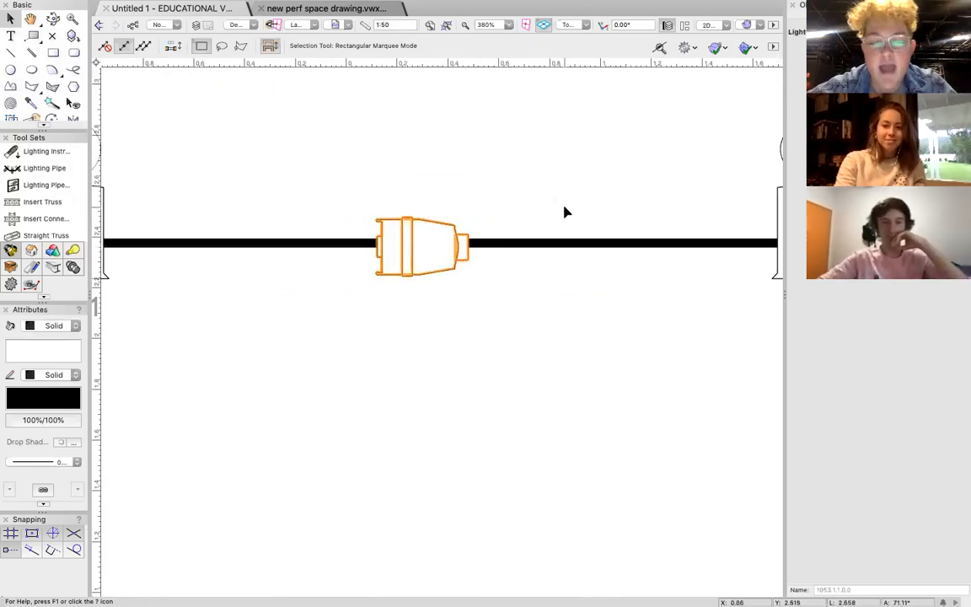
left_click(348, 217)
left_click(404, 239)
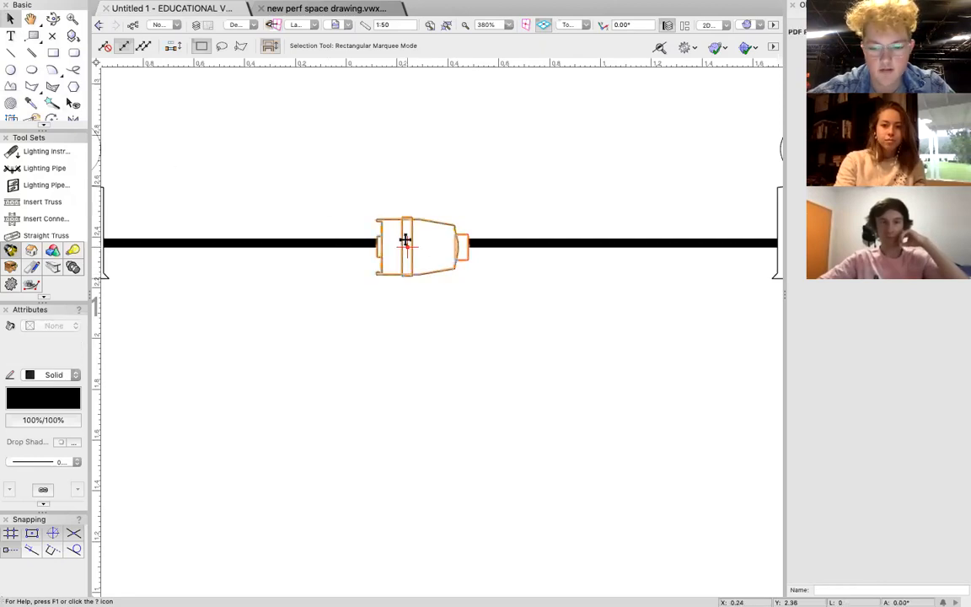
left_click(405, 240)
Rotate the Showline PAR on LX4 in 90° steps until its red end points towards LX3, and centre its body on the pipe.
key("super+l")
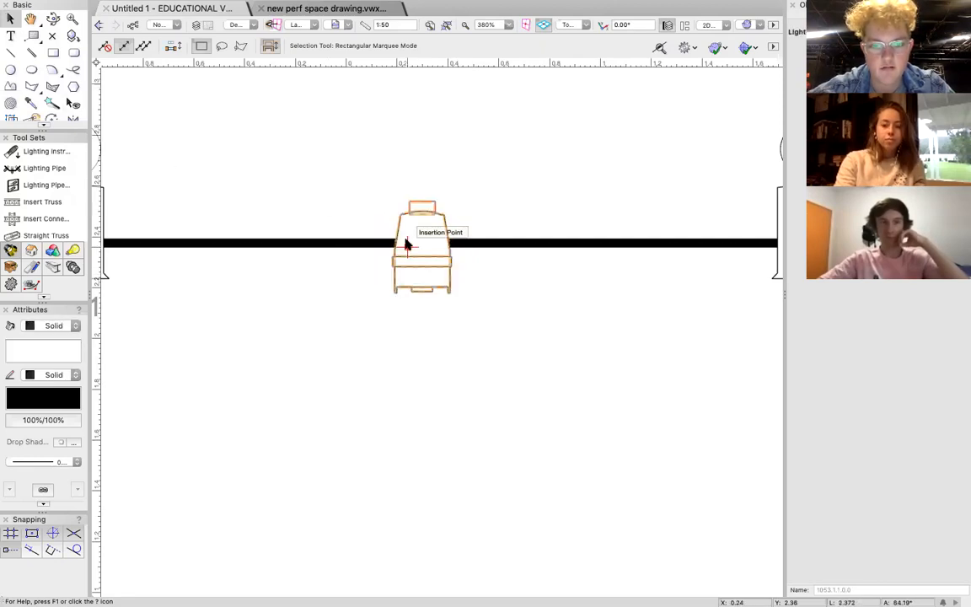
key("super+l")
key("super+l")
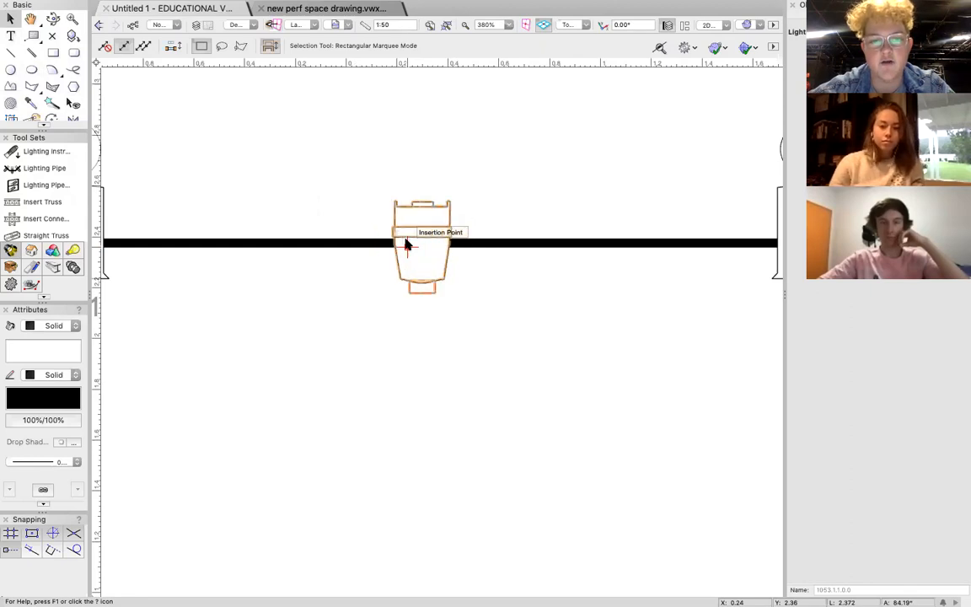
mouse_move(421, 233)
left_mouse_down()
mouse_move(516, 321)
mouse_move(444, 281)
mouse_move(429, 243)
left_mouse_up()
left_click(546, 183)
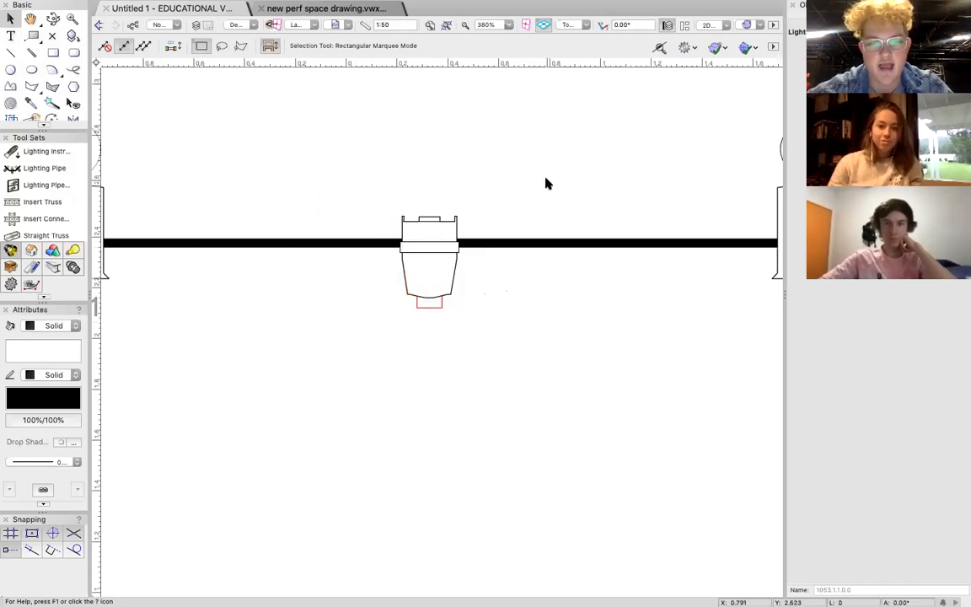
Assign label legend 1 to the Showline PAR 150 Zoom on LX4.
scroll(546, 183, "down", 6)
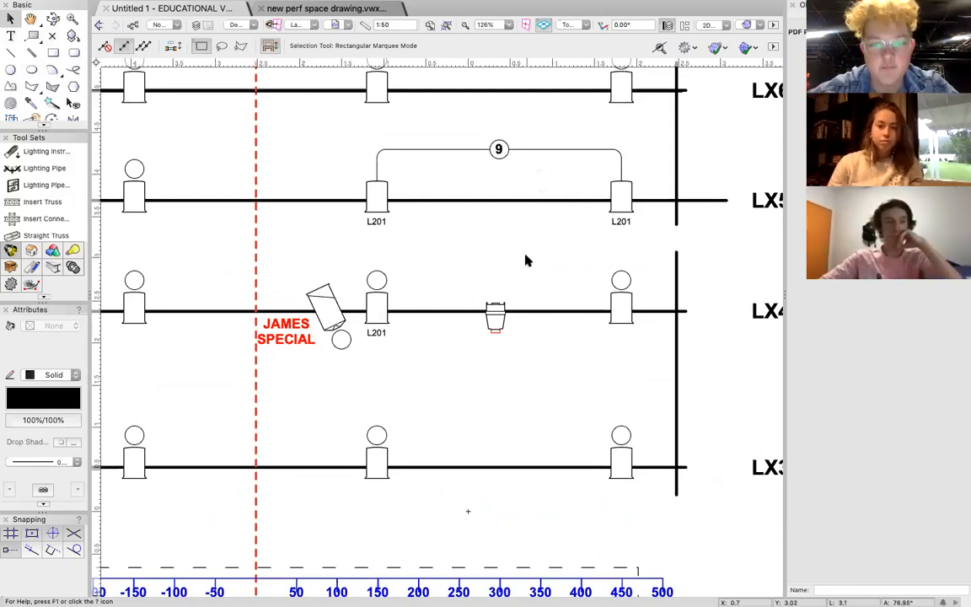
left_click(497, 308)
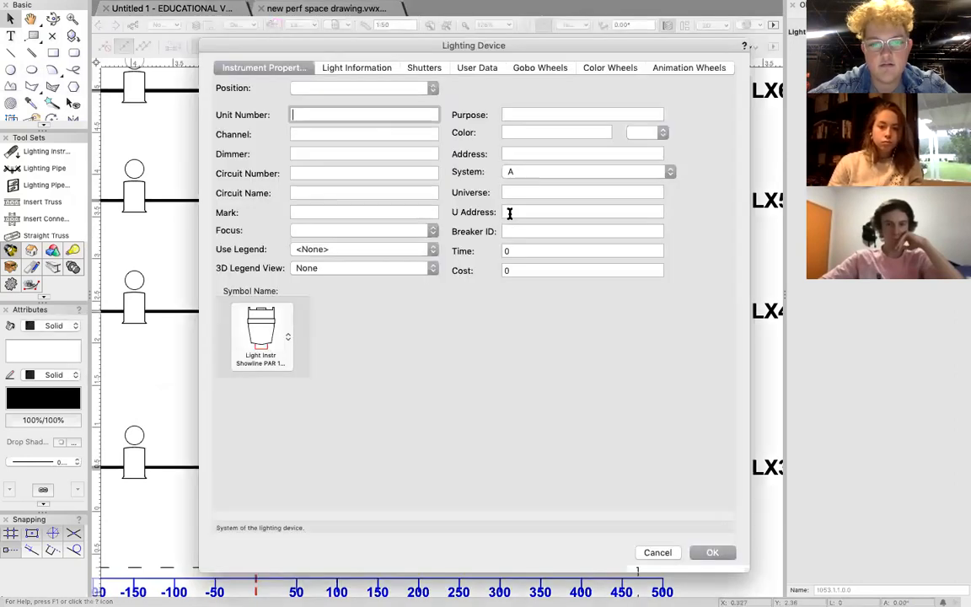
left_click(337, 250)
left_click(338, 260)
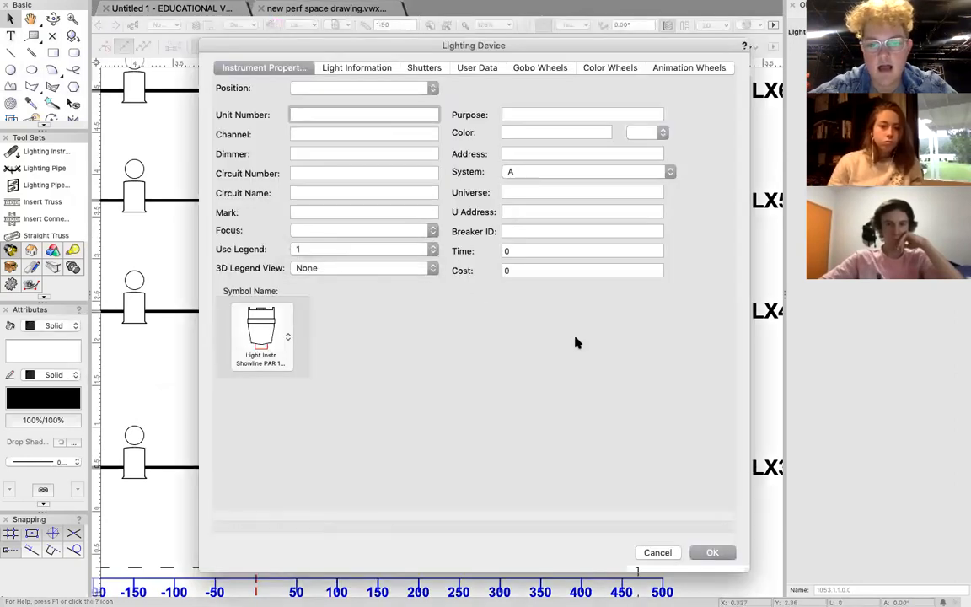
left_click(714, 554)
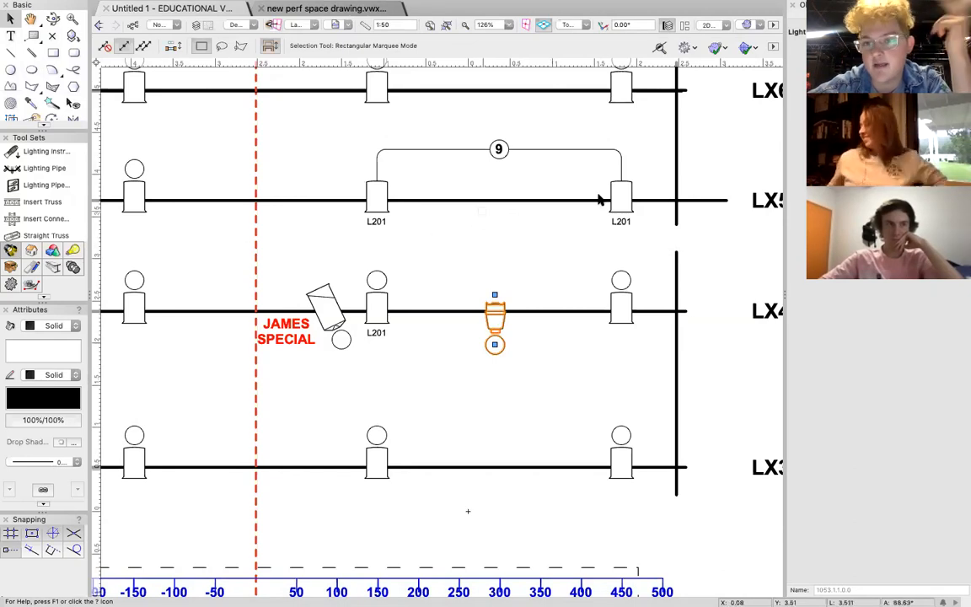
Set the channel to 70 and the color to RGBW for the Showline PAR 150 Zoom on LX4.
double_click(495, 312)
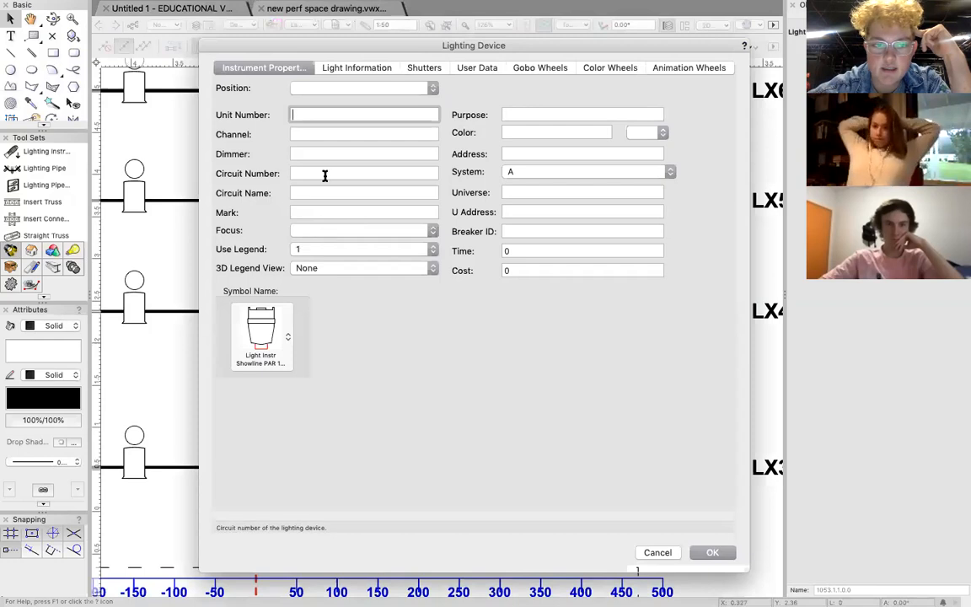
left_click(311, 135)
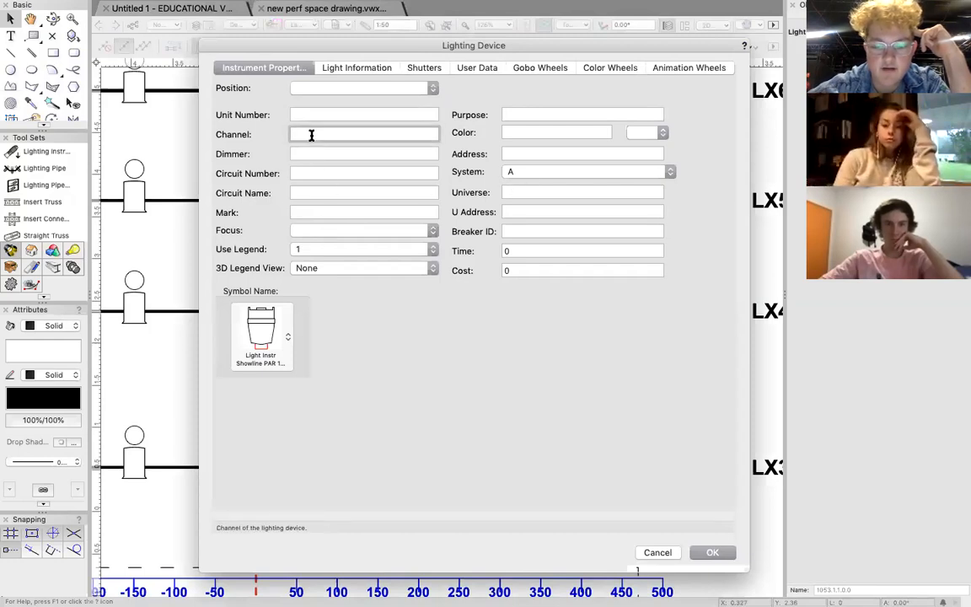
left_click(542, 134)
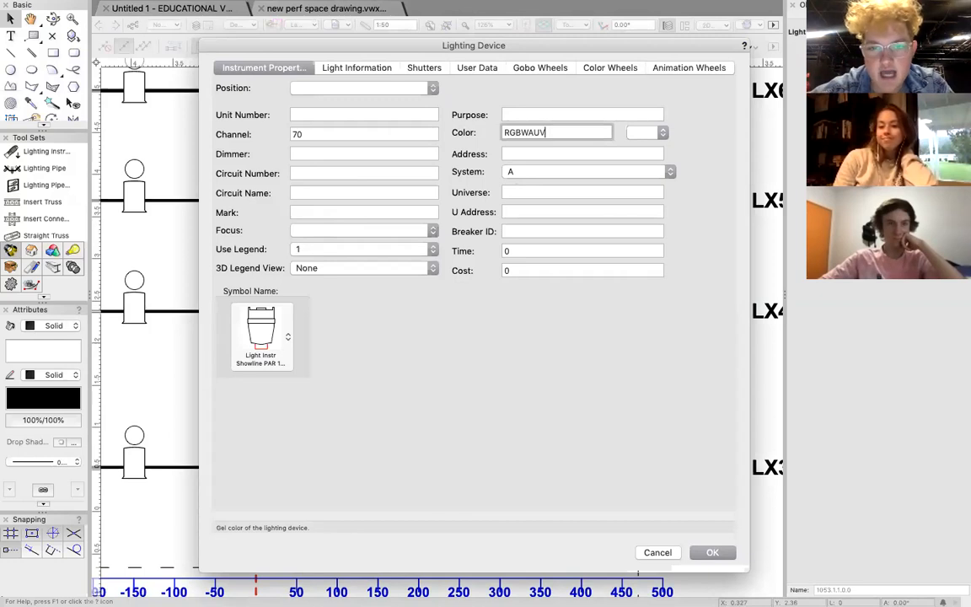
key("BackSpace")
key("BackSpace")
key("BackSpace")
key("BackSpace")
key("BackSpace")
key("BackSpace")
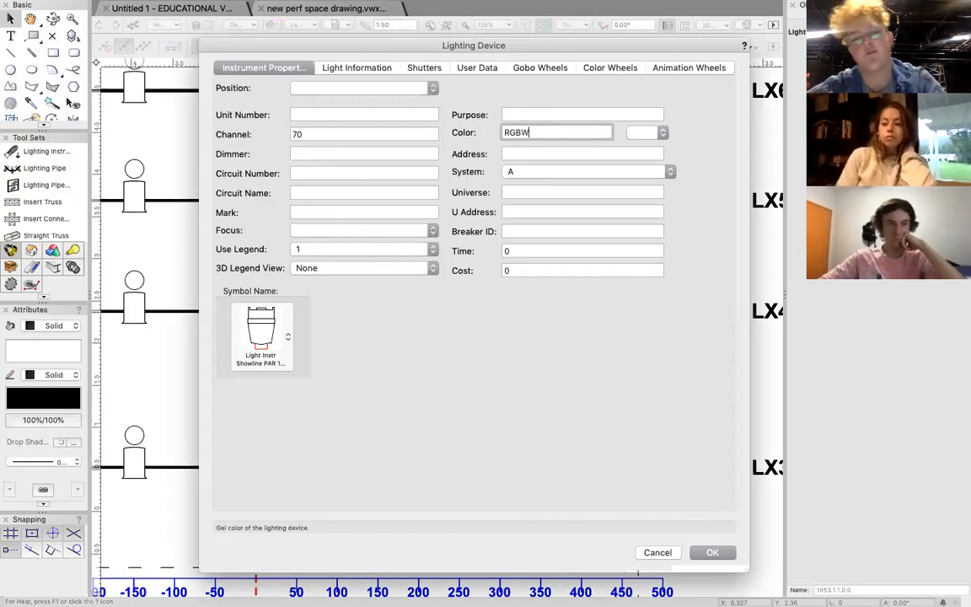
key("Return")
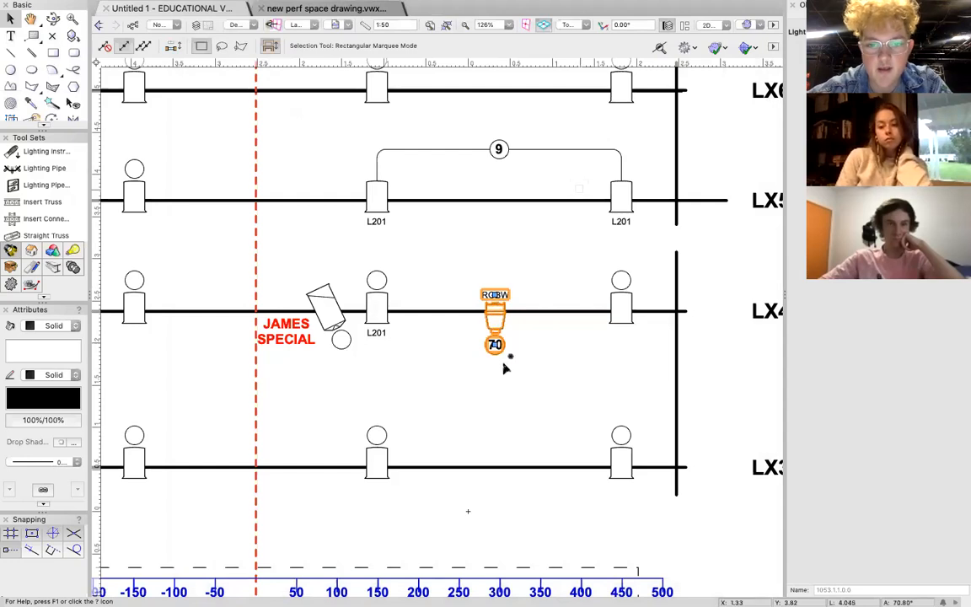
left_click(518, 336)
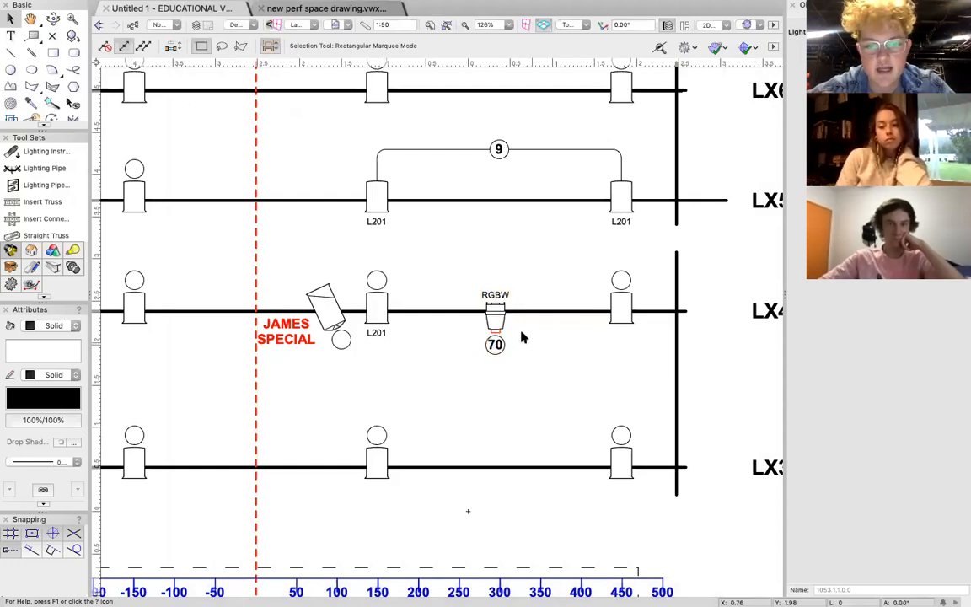
scroll(518, 335, "up", 4)
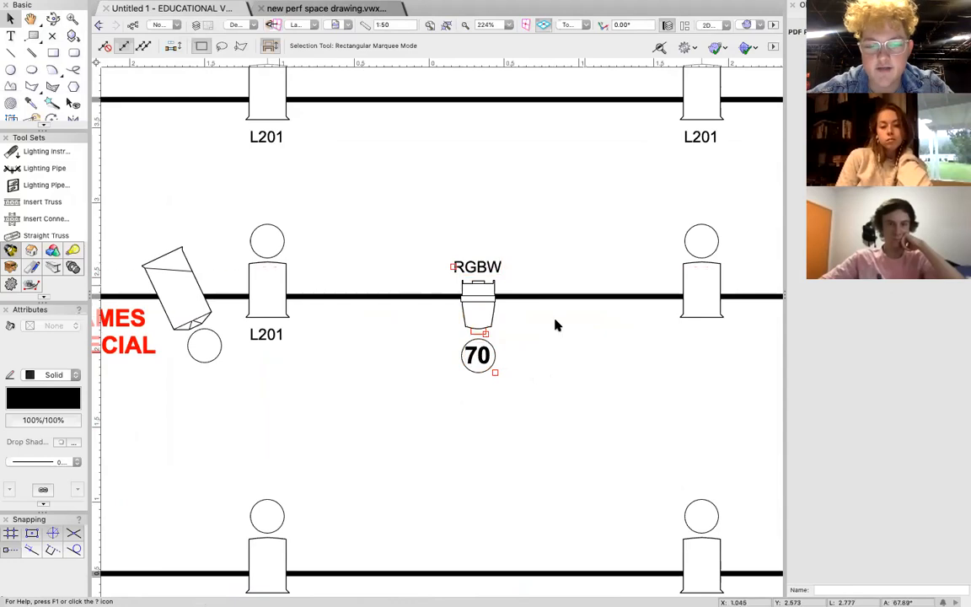
Start the Lighting Instrument tool and search its symbol libraries for HAZE.
scroll(543, 352, "down", 3)
scroll(506, 320, "left", 3)
scroll(506, 320, "down", 2)
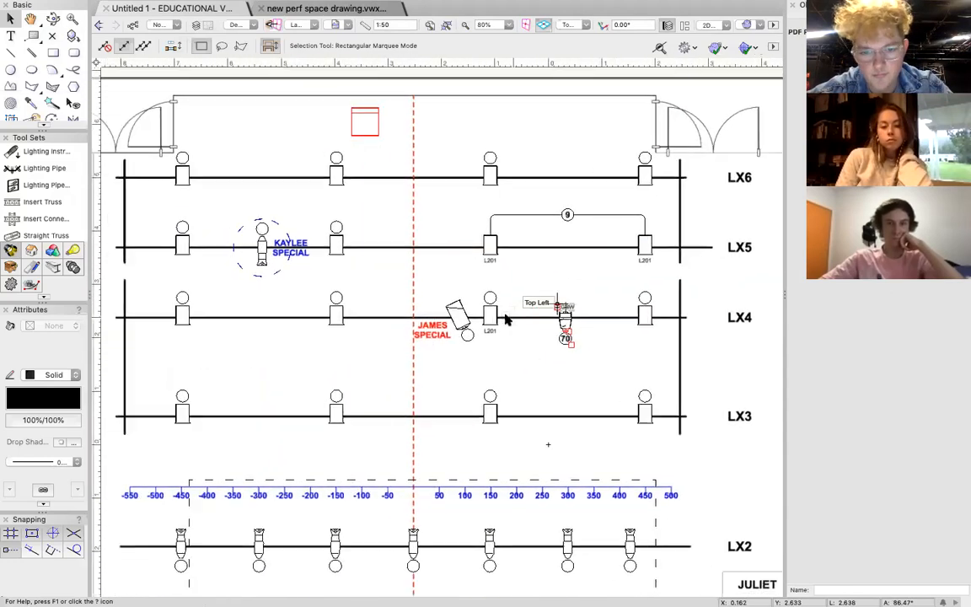
scroll(458, 307, "down", 2)
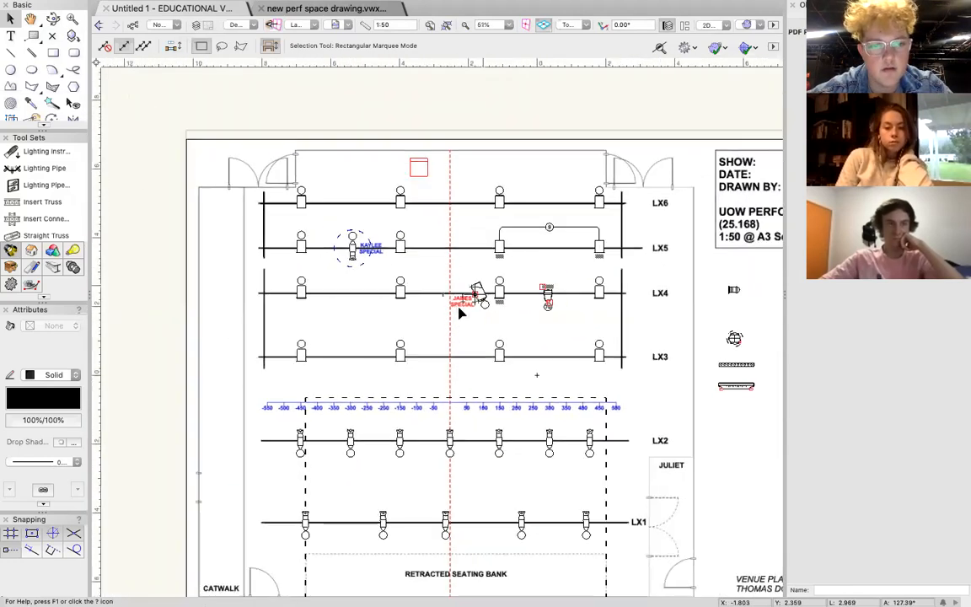
scroll(456, 263, "down", 2)
scroll(456, 263, "right", 2)
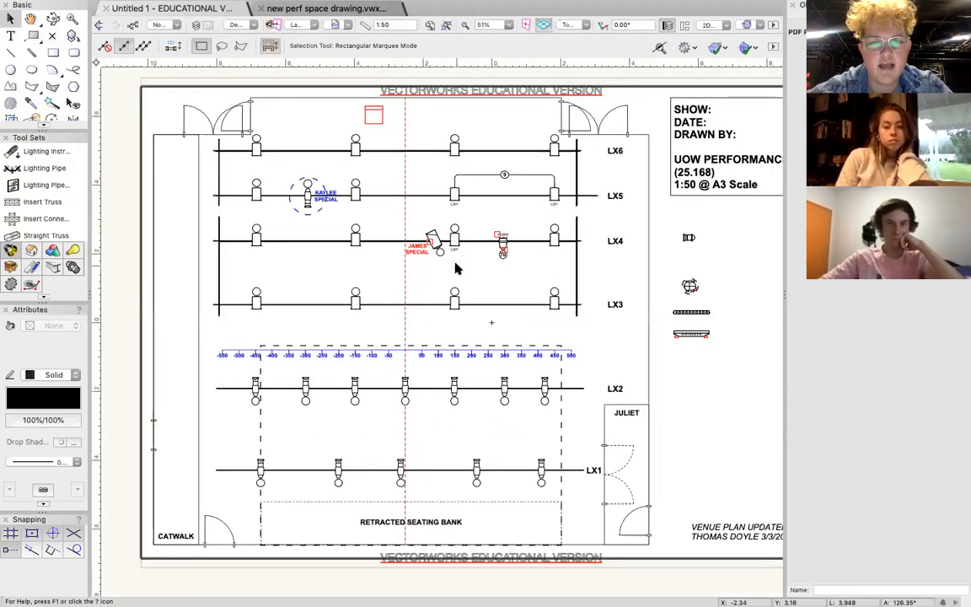
scroll(455, 268, "up", 2)
left_click(46, 151)
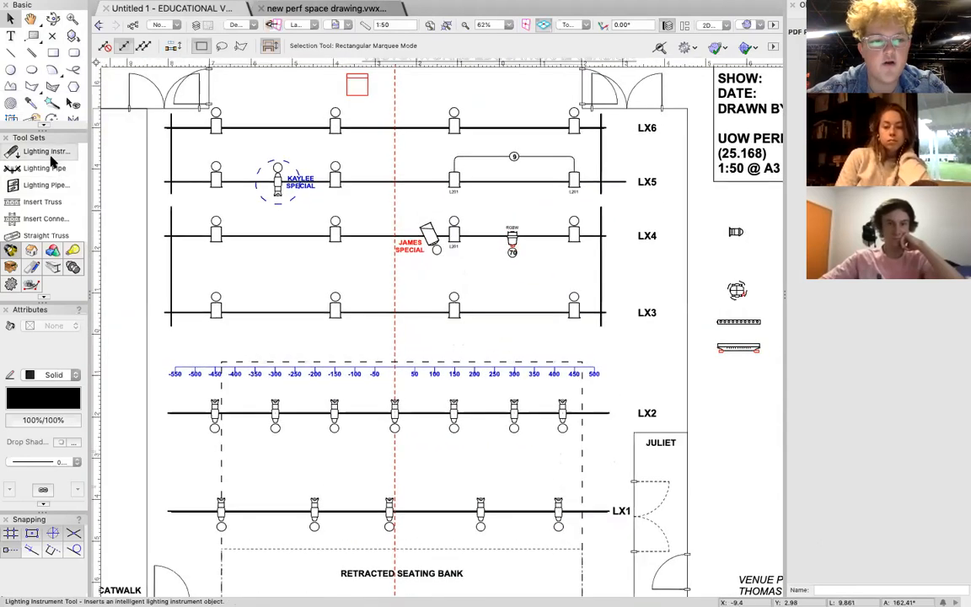
left_click(192, 45)
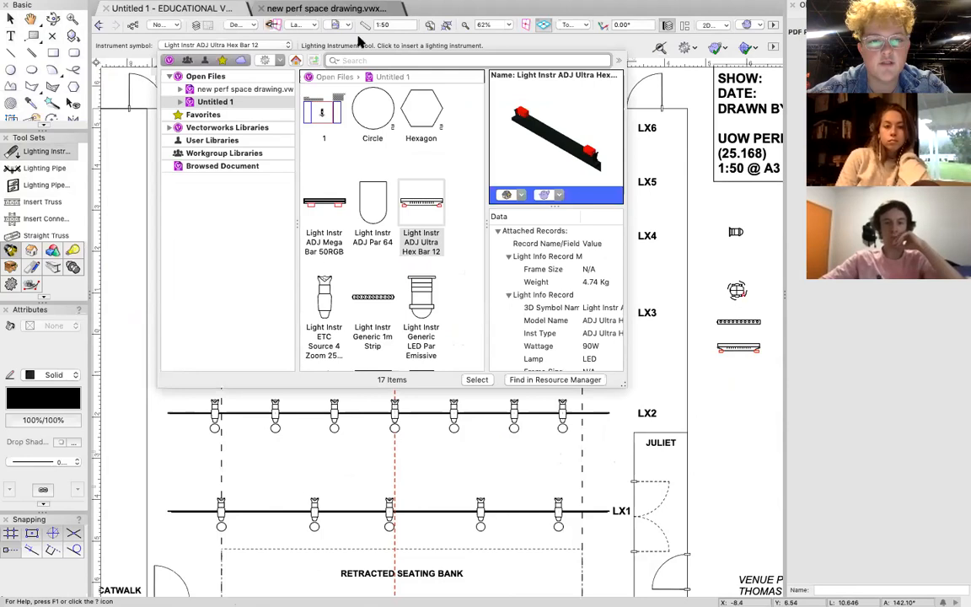
left_click(355, 59)
type("HAZE")
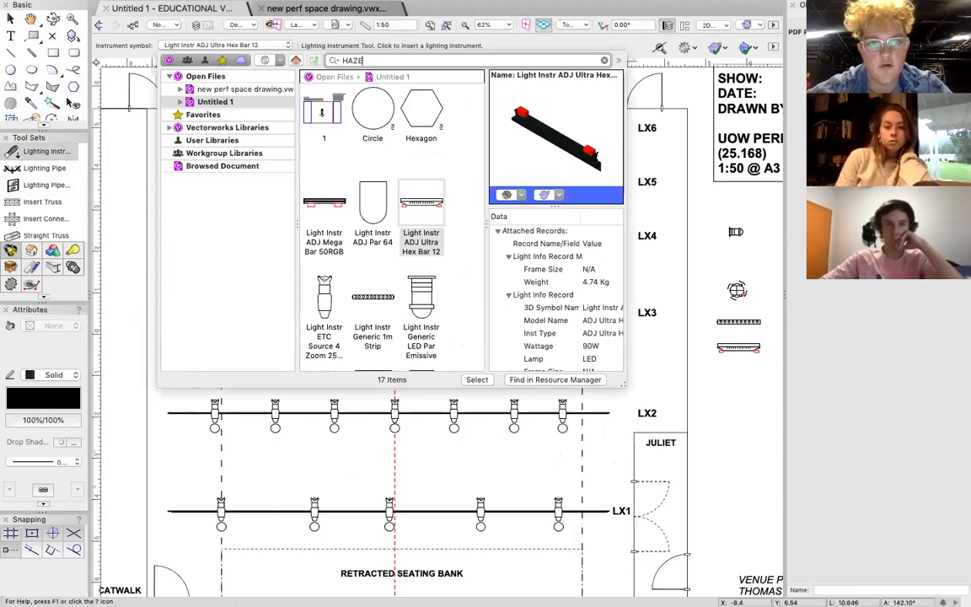
key("Return")
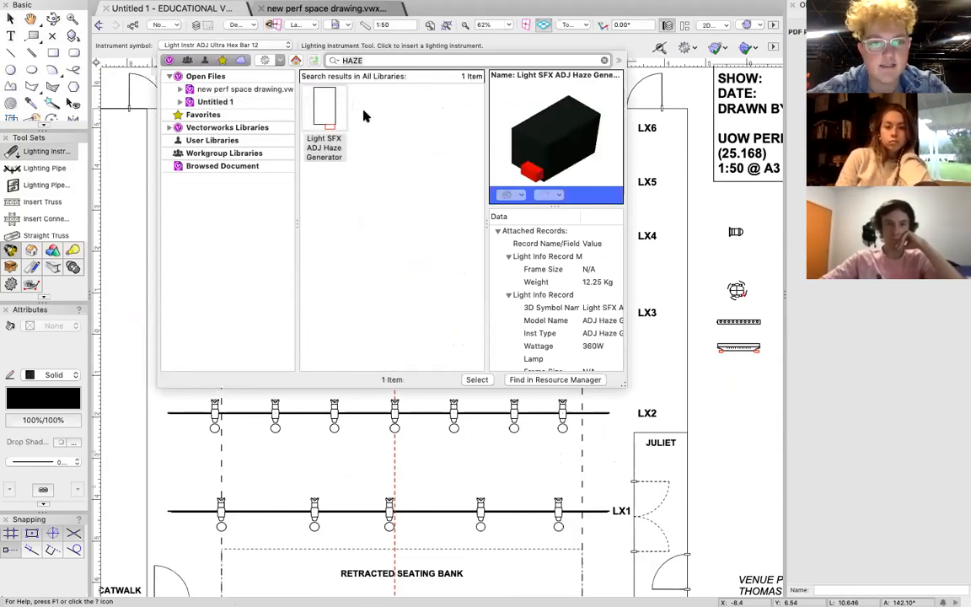
Search the symbol libraries for fog, hazer and haze in turn to compare the available smoke machines.
left_click(335, 61)
left_click(364, 108)
key("Up")
key("Down")
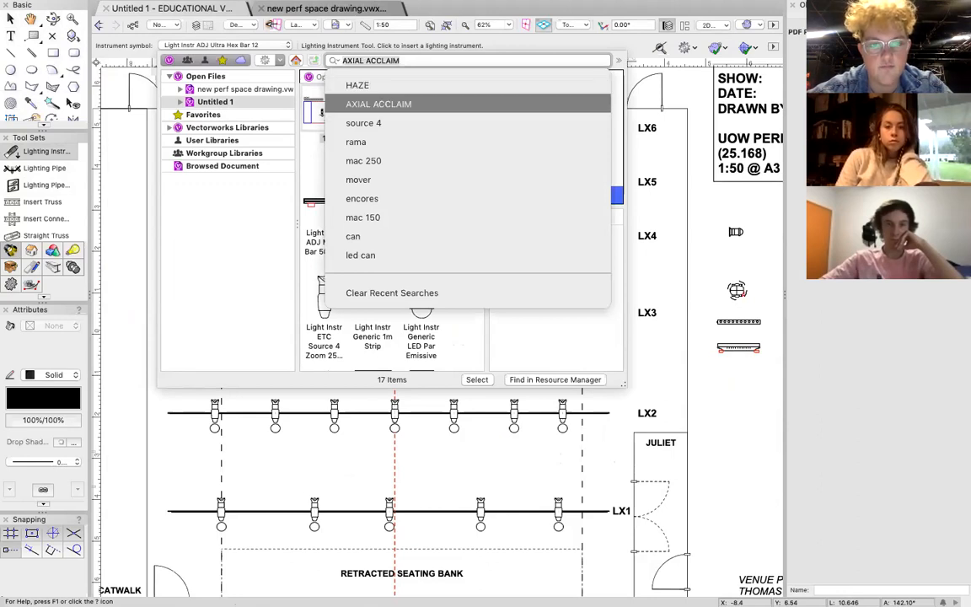
type("fog")
key("Return")
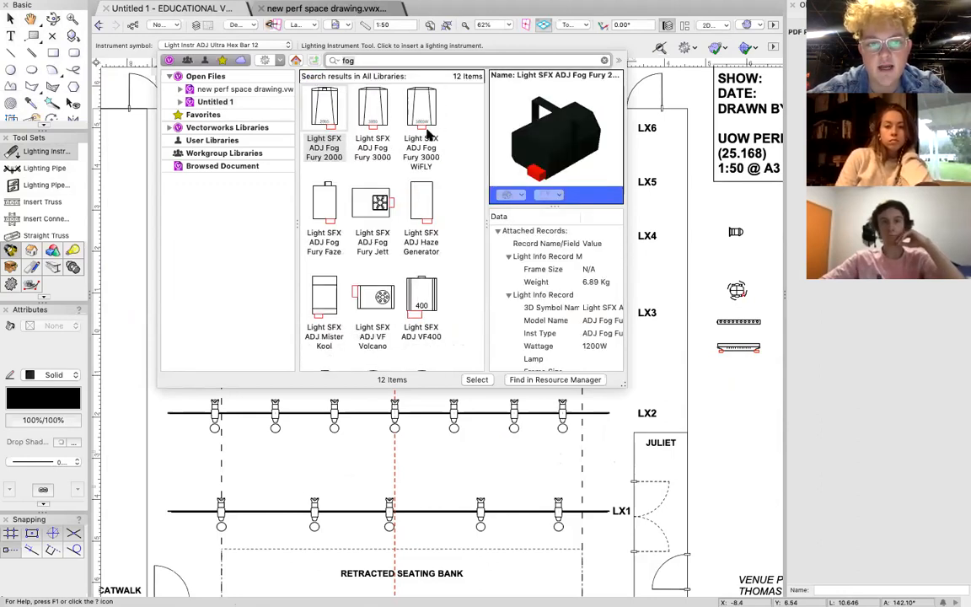
double_click(359, 62)
type("hazer")
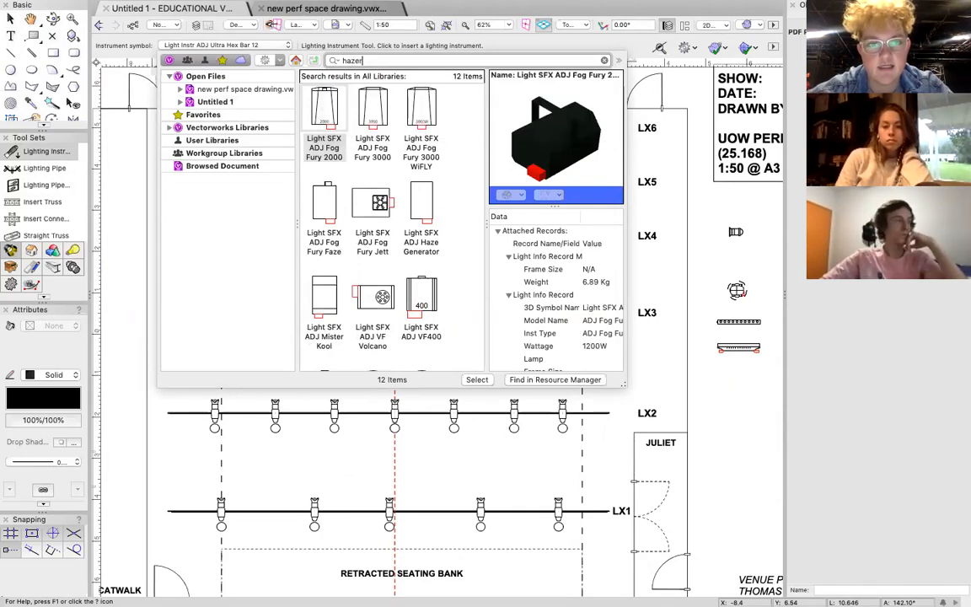
key("Return")
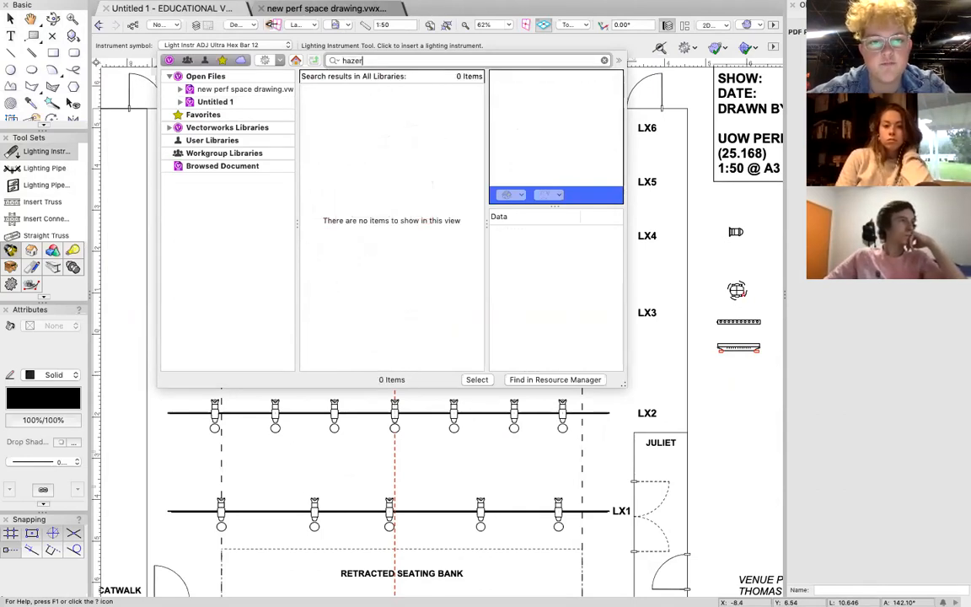
key("Return")
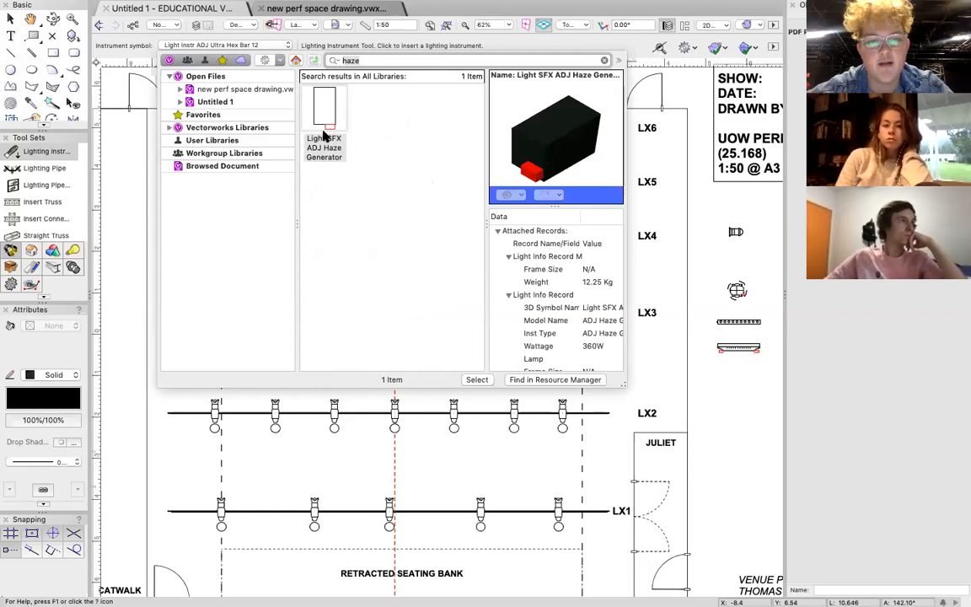
Find the Light SFX ADJ Fog Fury 3000 by searching for fog, and place it at a diagonal angle just beyond the LX6 label.
double_click(373, 58)
type("fog")
key("Return")
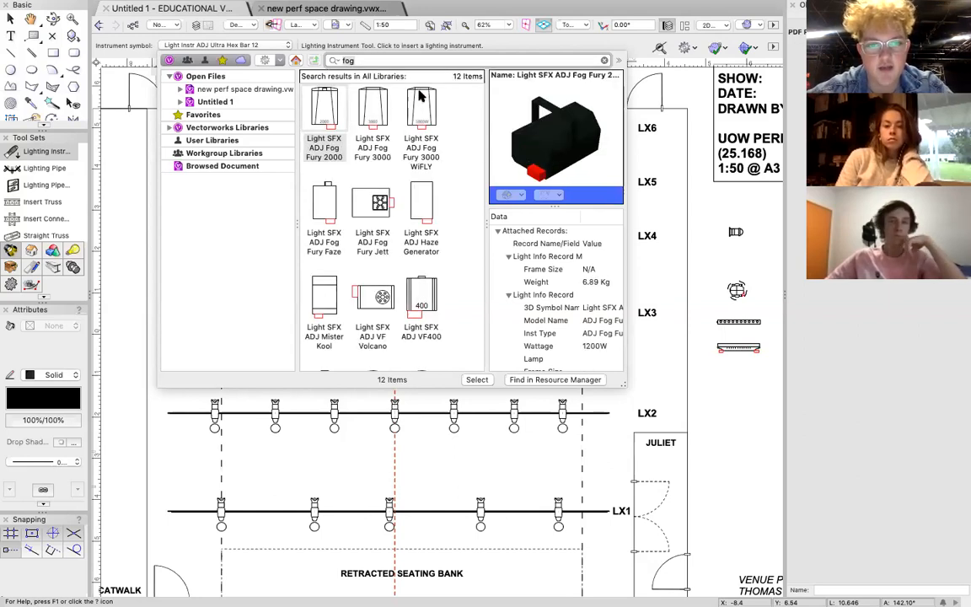
double_click(375, 112)
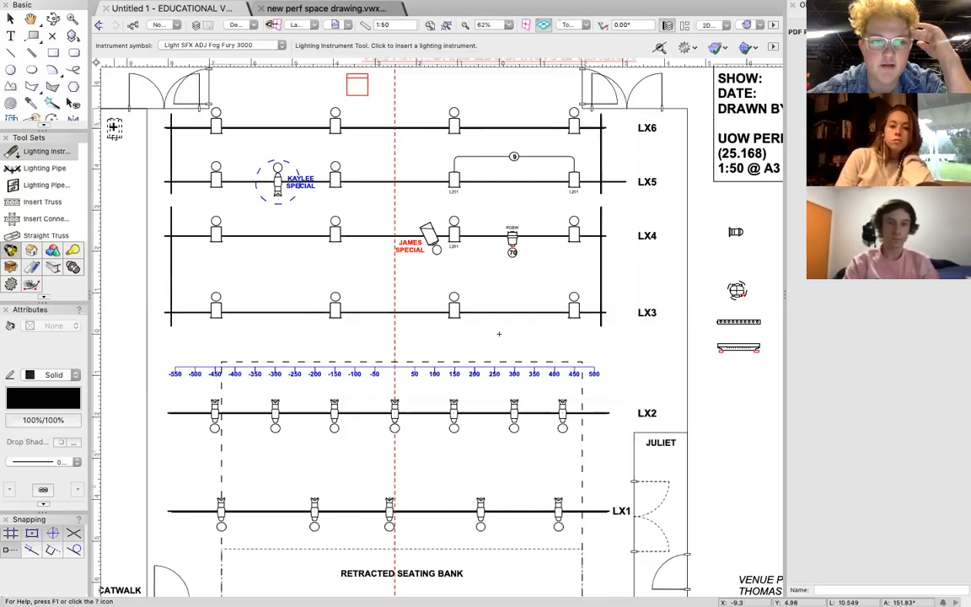
left_click(665, 126)
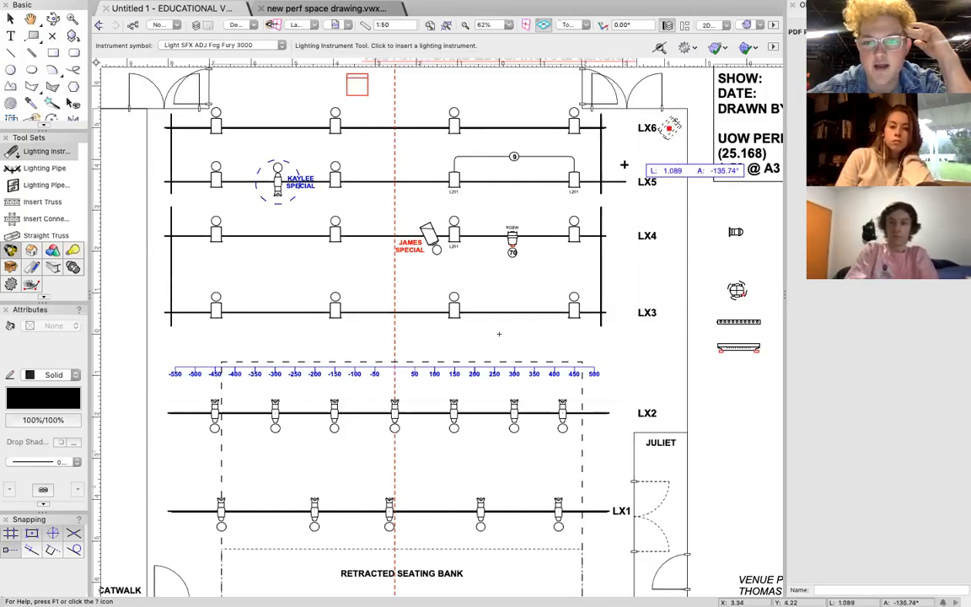
left_click(496, 228)
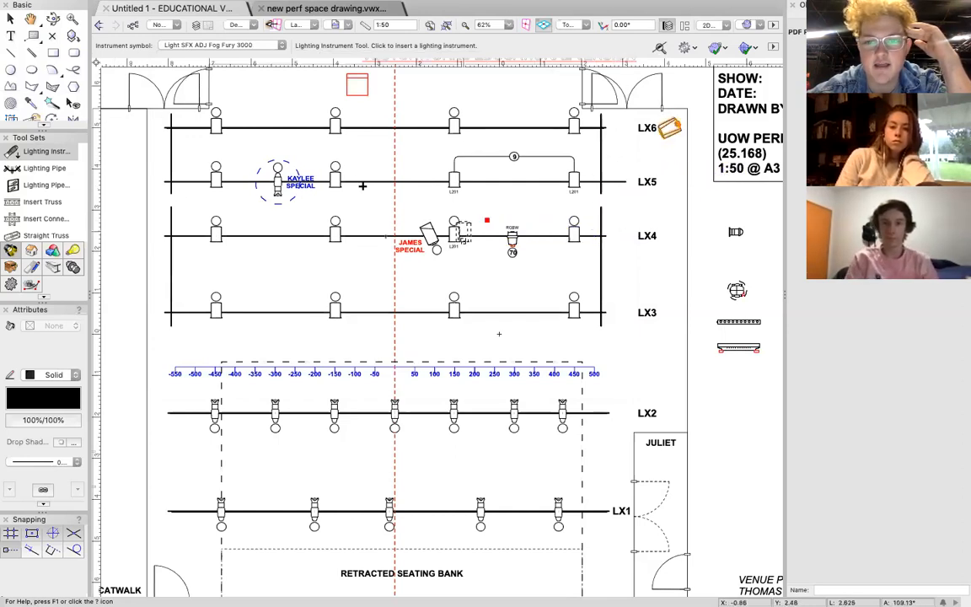
key("x")
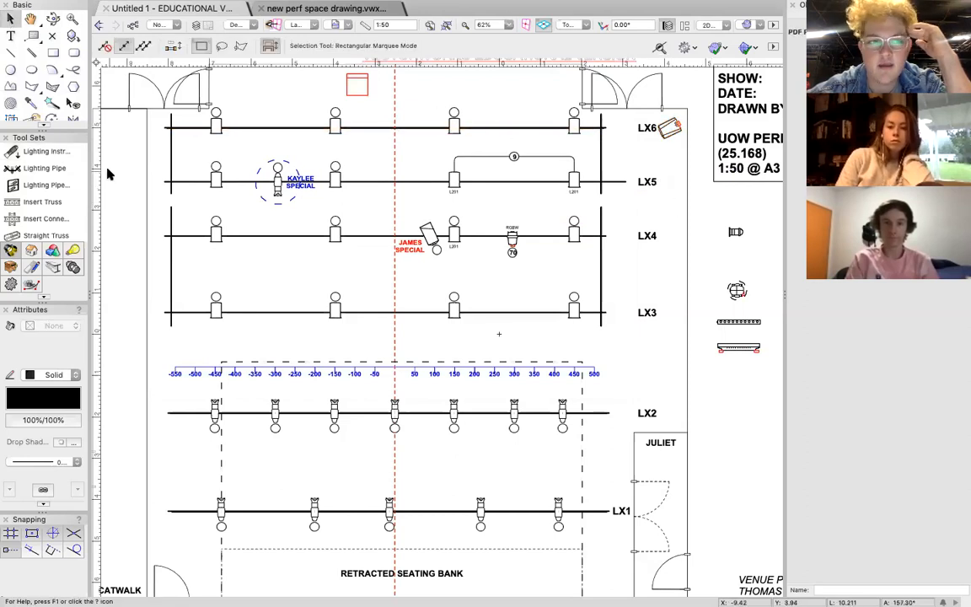
Search the lighting instrument libraries for projector and choose Light Instr ADJ Gobo Projector IR as the symbol.
left_click(44, 152)
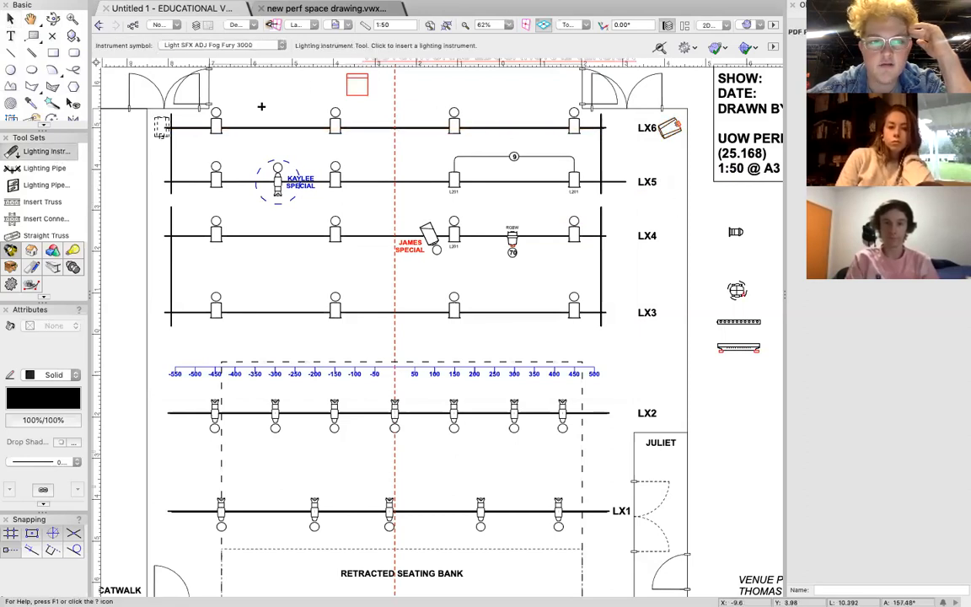
left_click(283, 45)
left_click(349, 59)
type("pr")
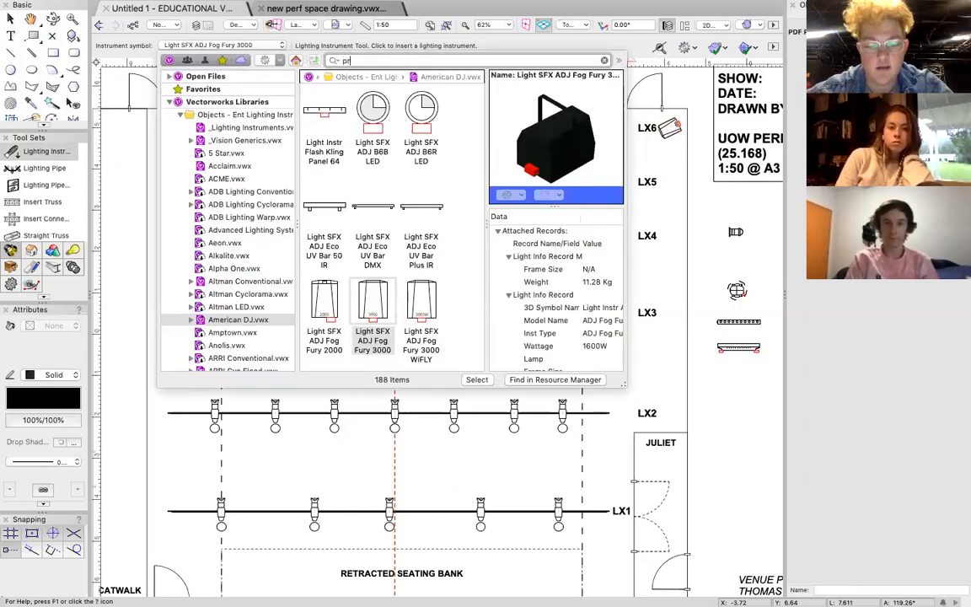
key("Return")
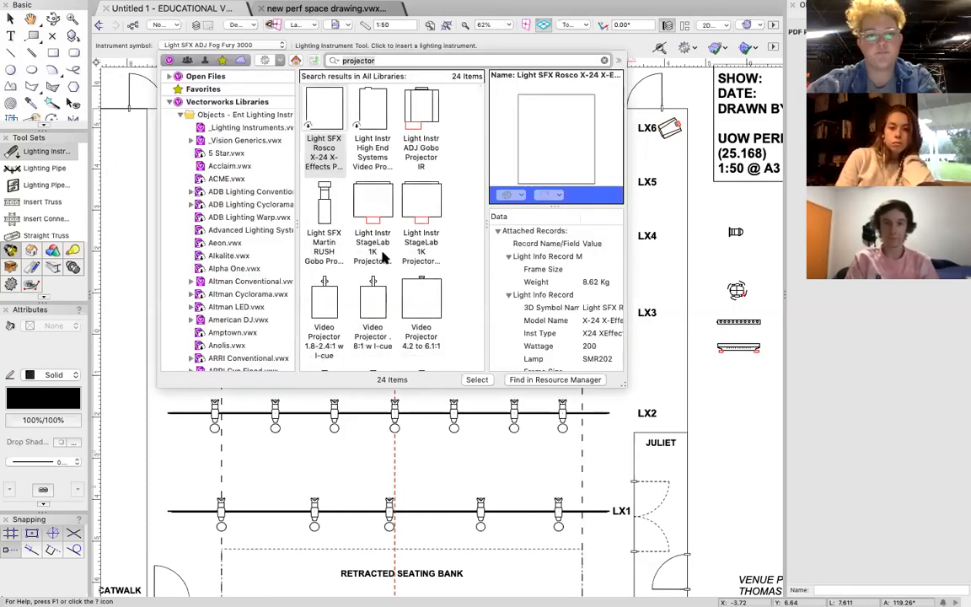
left_click(417, 109)
double_click(417, 110)
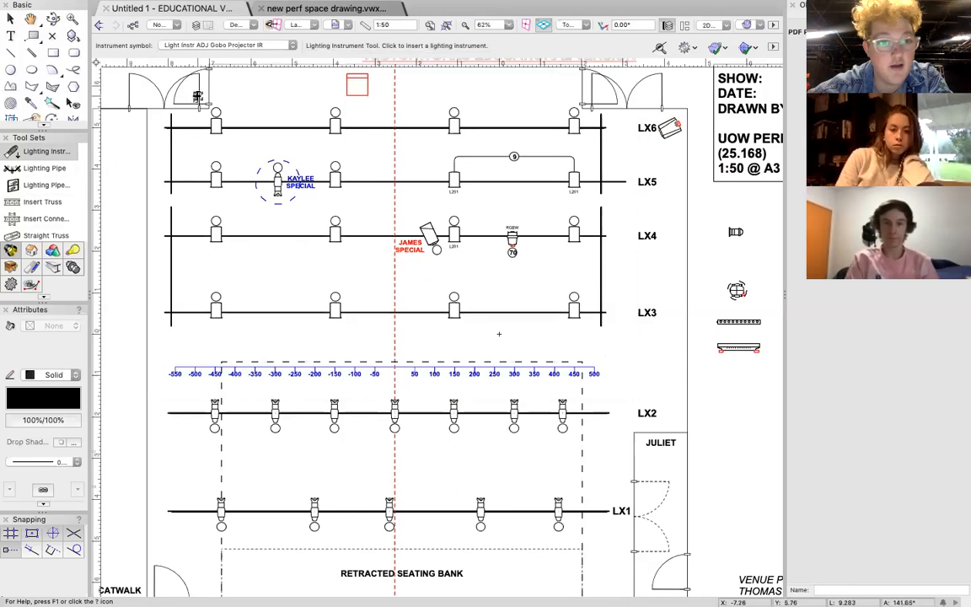
Find Light Instr StageLab 1K Projector PC by searching for projector, and place it on LX3 just stage right of the centre line.
left_click(229, 48)
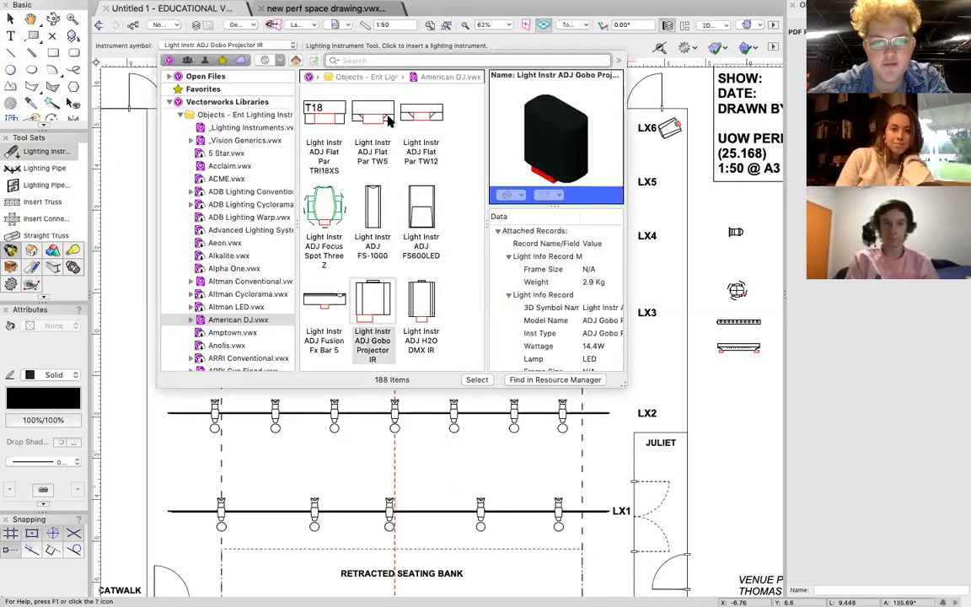
type("projector")
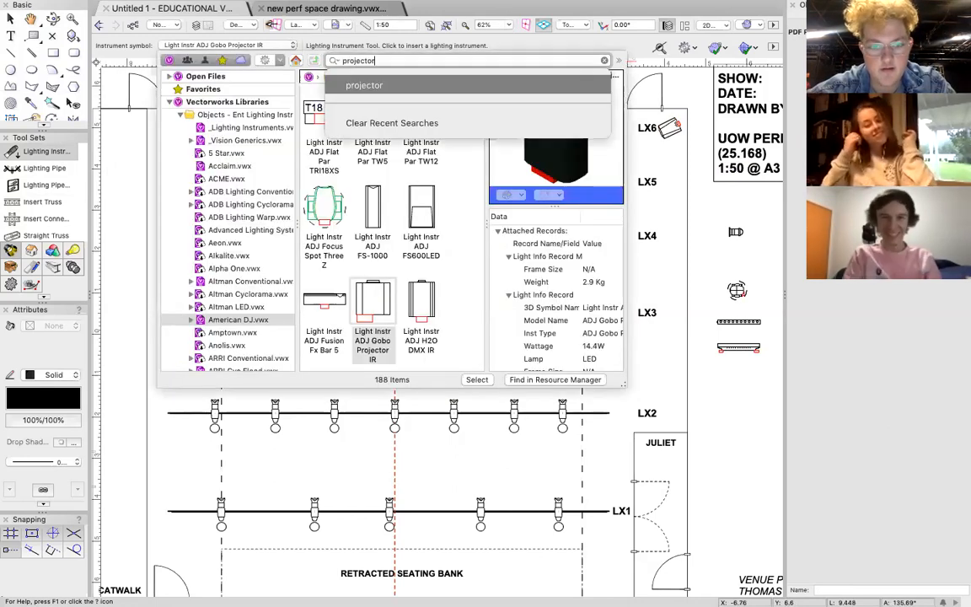
key("Return")
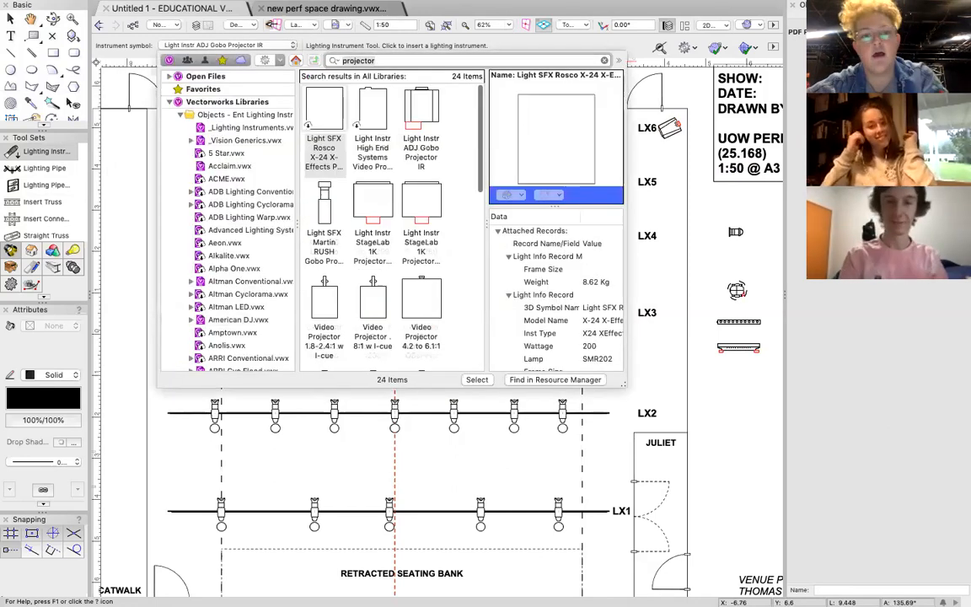
double_click(375, 206)
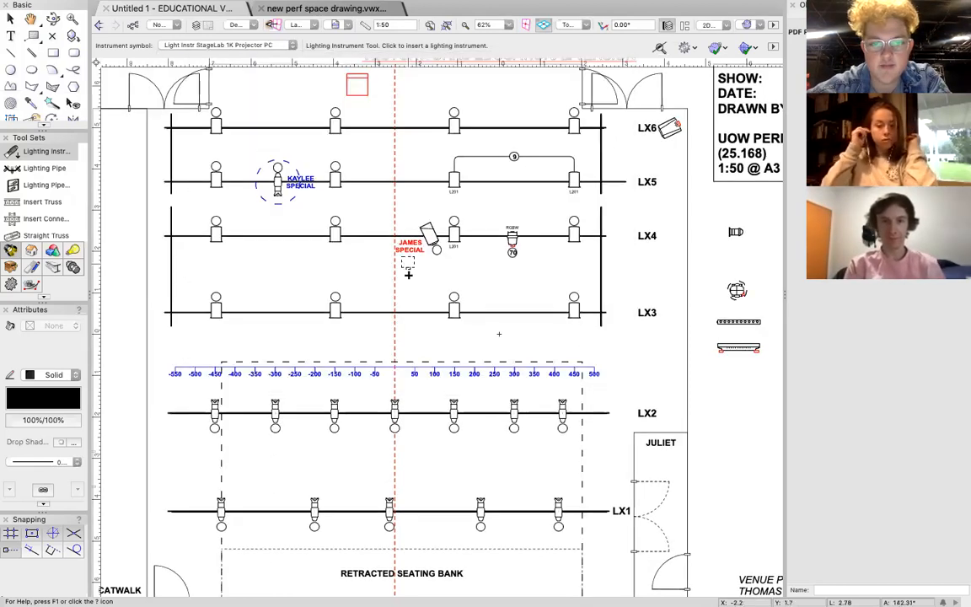
left_click(387, 313)
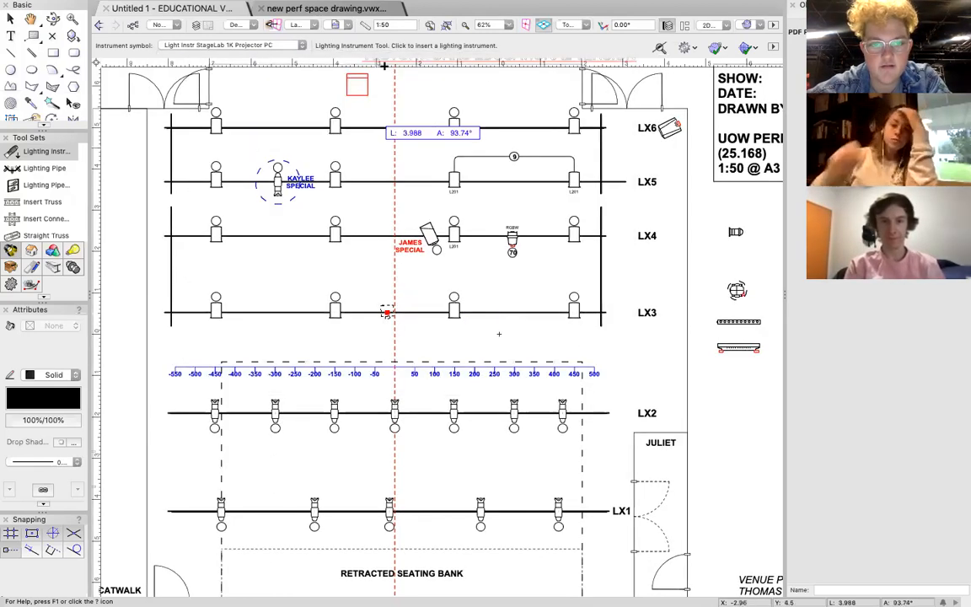
left_click(381, 87)
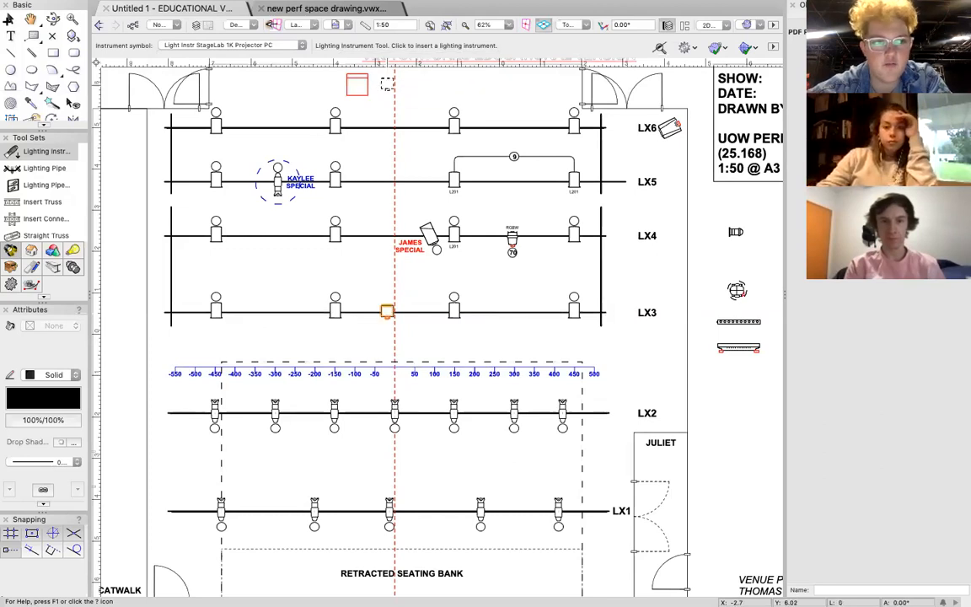
key("x")
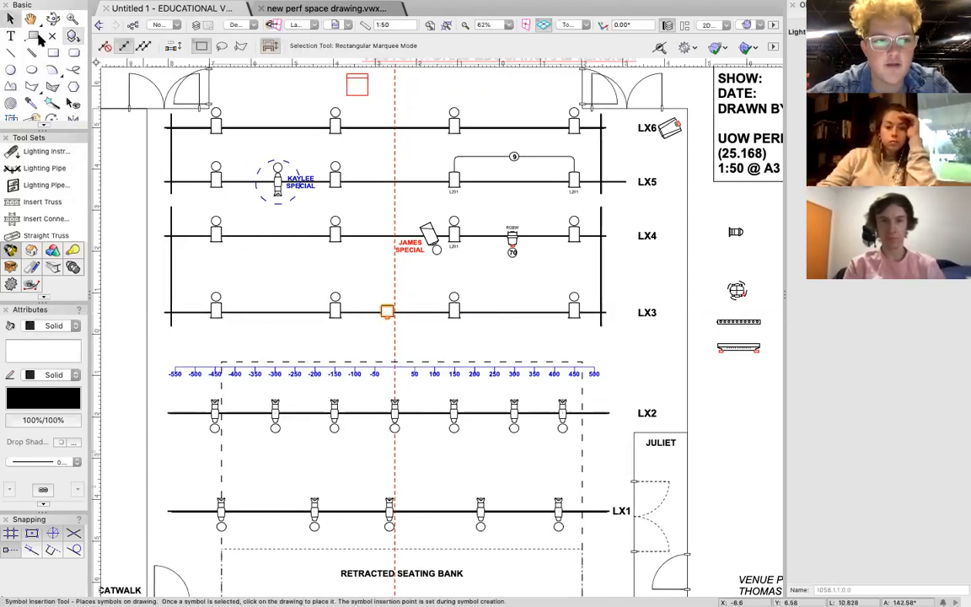
Add a text label reading PROJECTOR and centre it just below the projector on LX3.
scroll(384, 323, "up", 5)
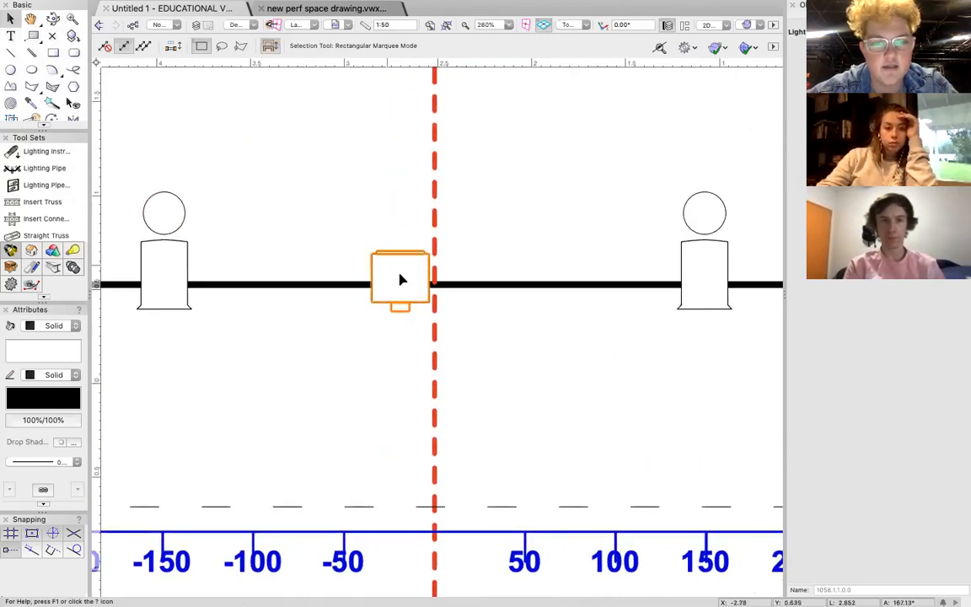
double_click(401, 278)
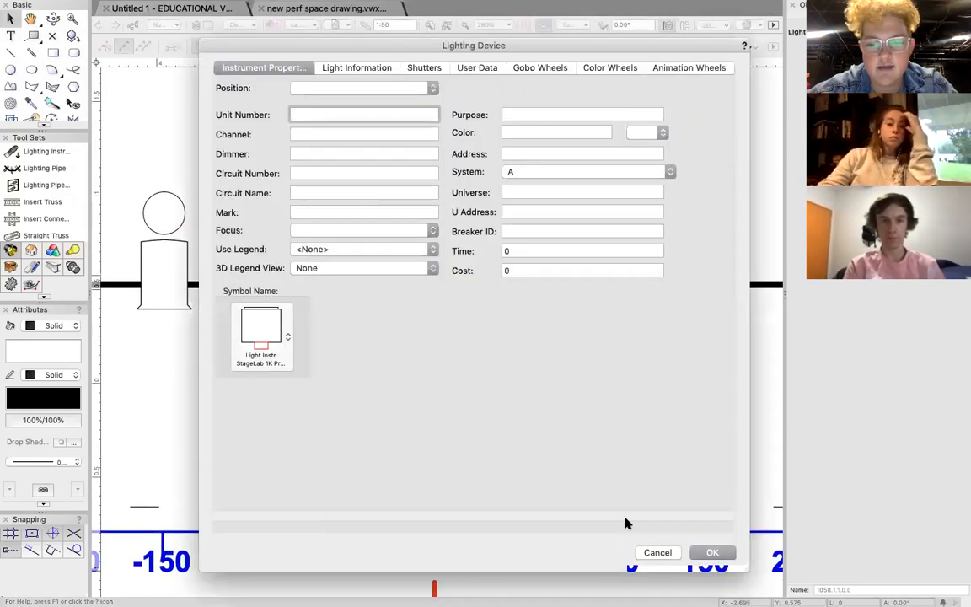
left_click(661, 553)
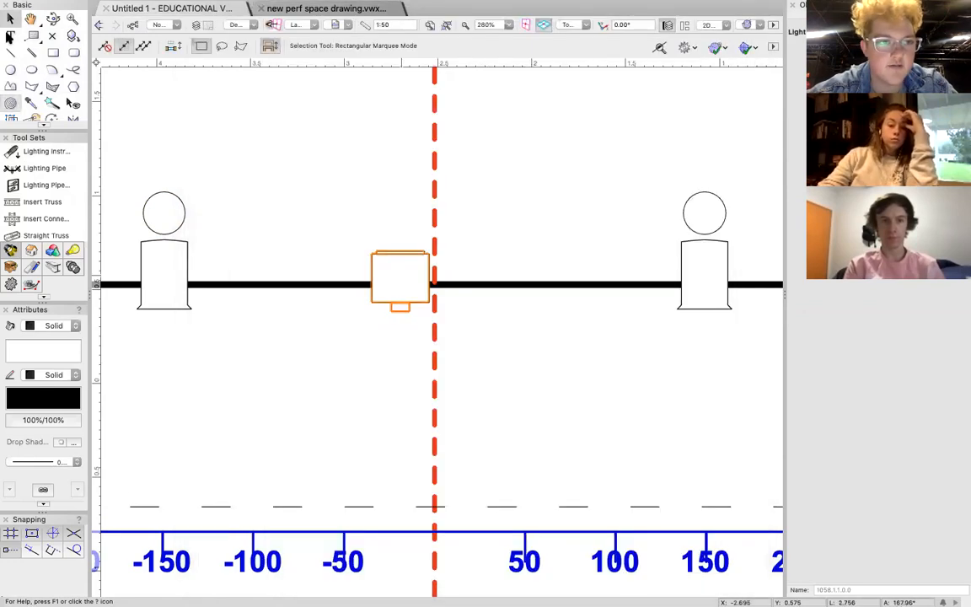
left_click(9, 36)
left_click(362, 224)
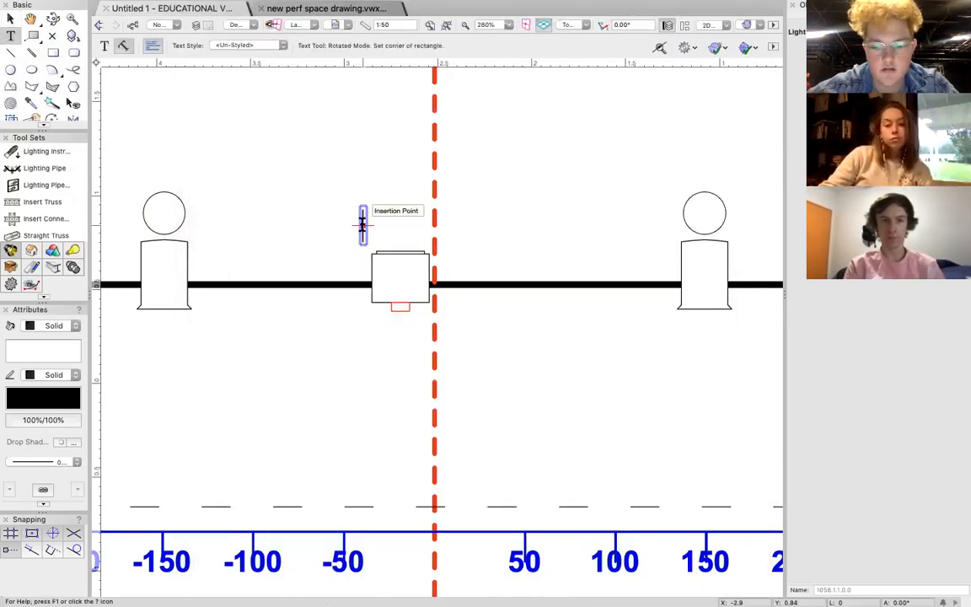
type("PROJECTOR")
left_click(8, 16)
left_click_drag(361, 226, 399, 332)
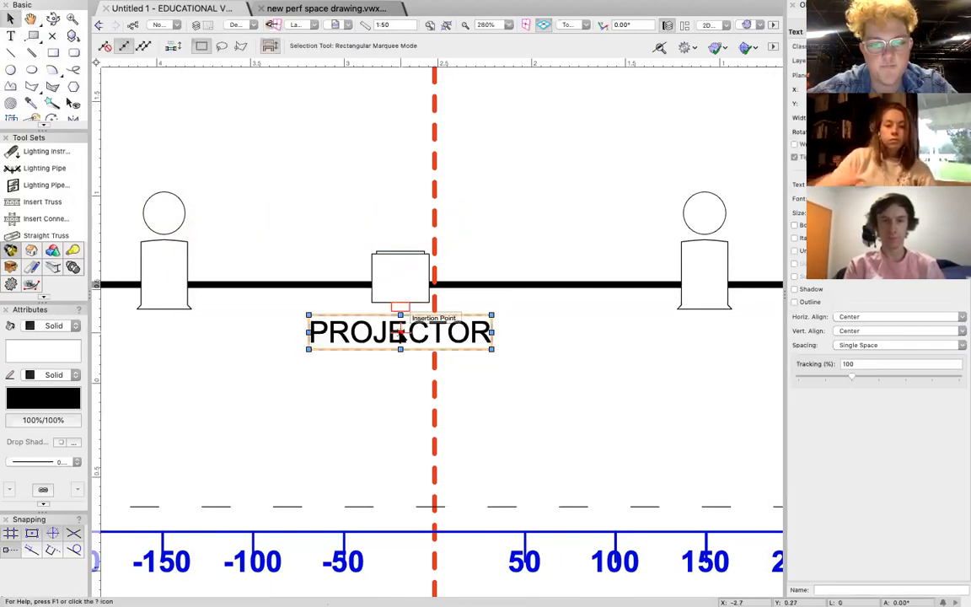
Set the fill of the PROJECTOR label to None.
scroll(402, 331, "down", 5)
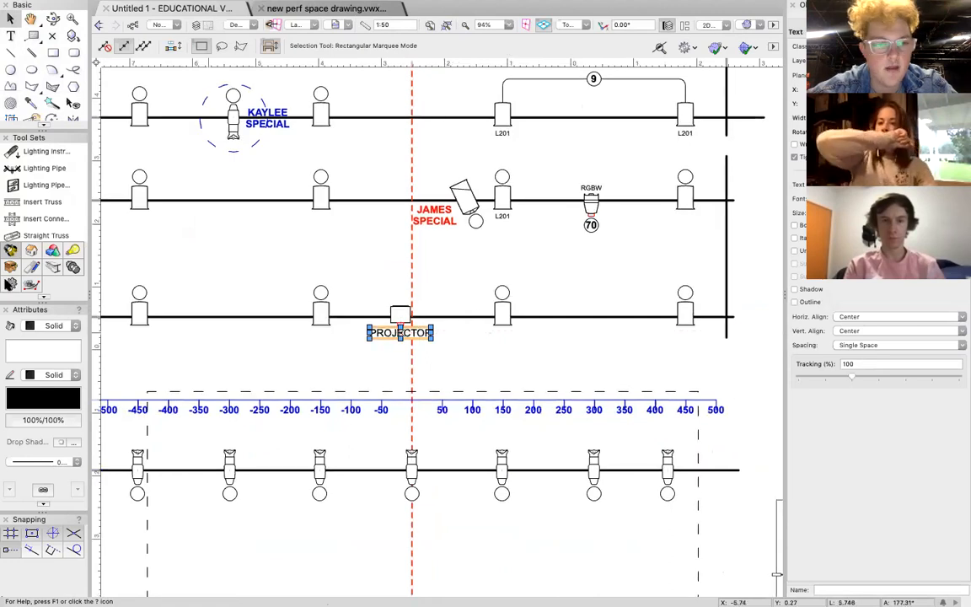
left_click(53, 325)
left_click(50, 312)
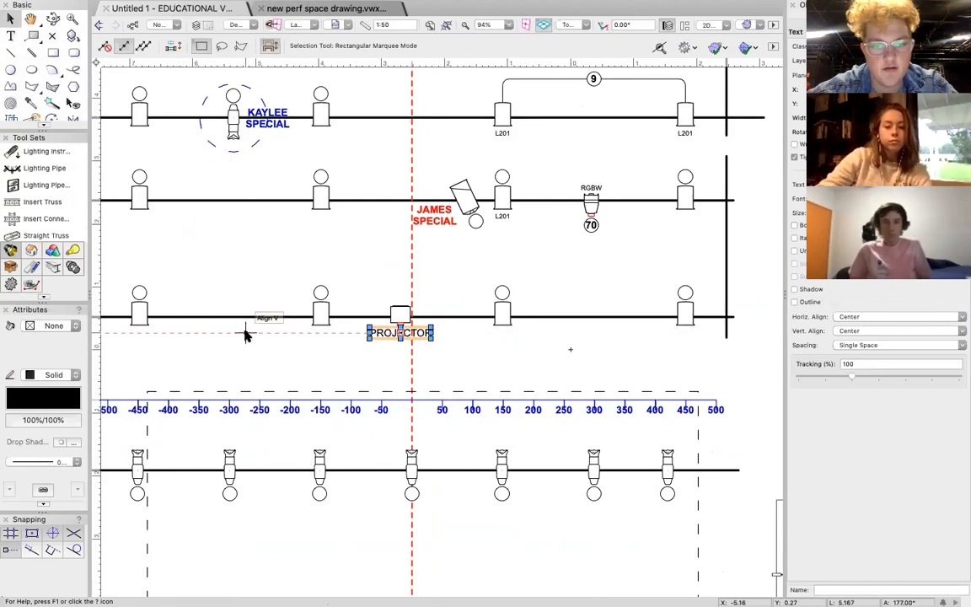
Copy the PROJECTOR label to below the fog machine beside LX6 and change the copy's text to HAZER.
left_click_drag(400, 333, 707, 136)
double_click(701, 137)
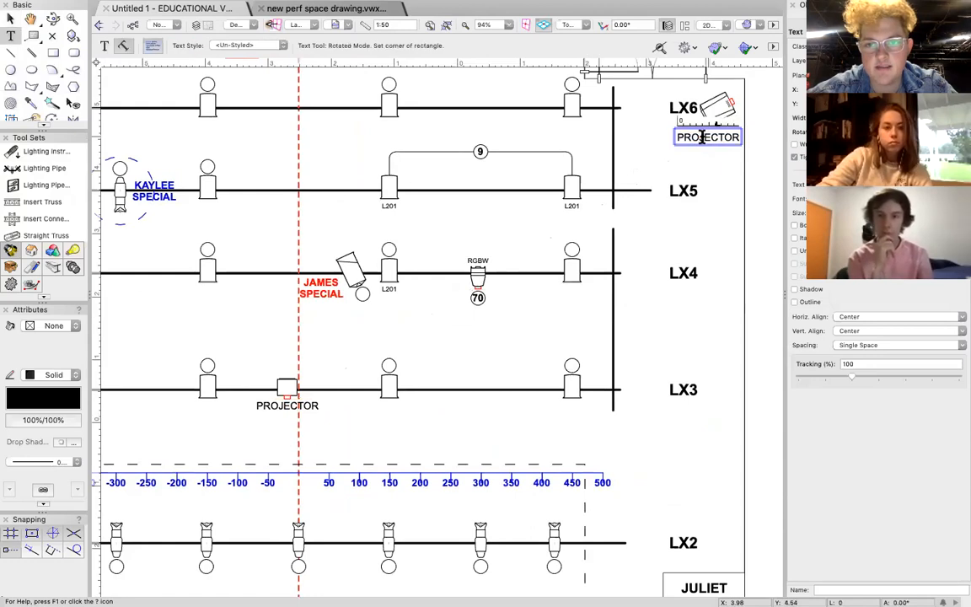
type("HAZER")
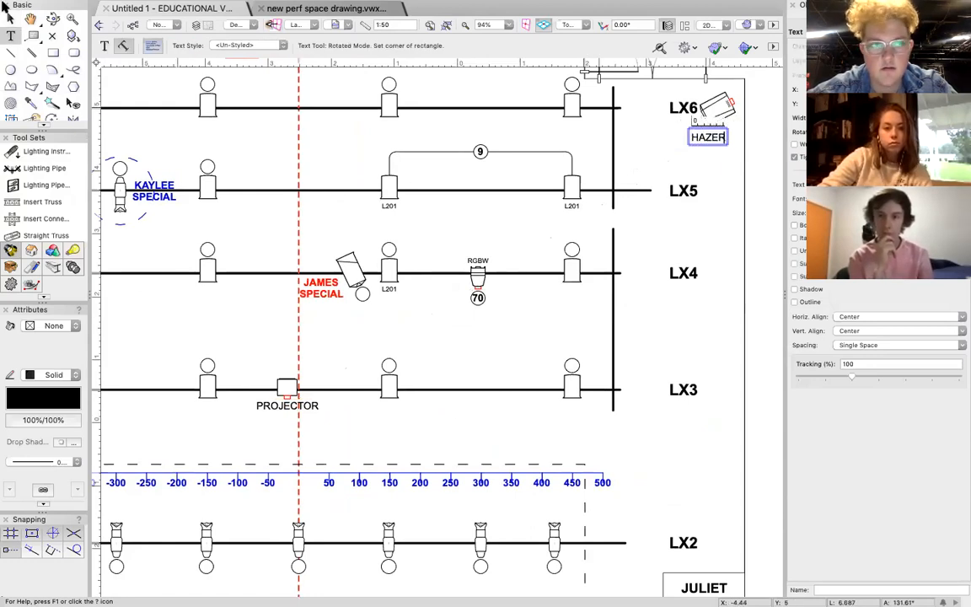
key("Escape")
left_click(10, 18)
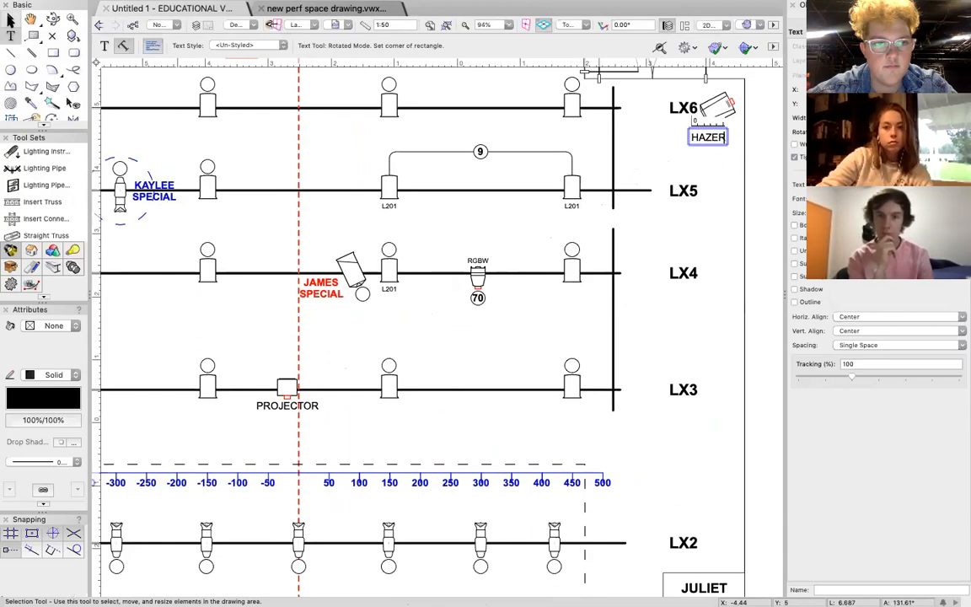
Assign label legend 1 and channel 100 to the fog machine beside LX6.
double_click(714, 108)
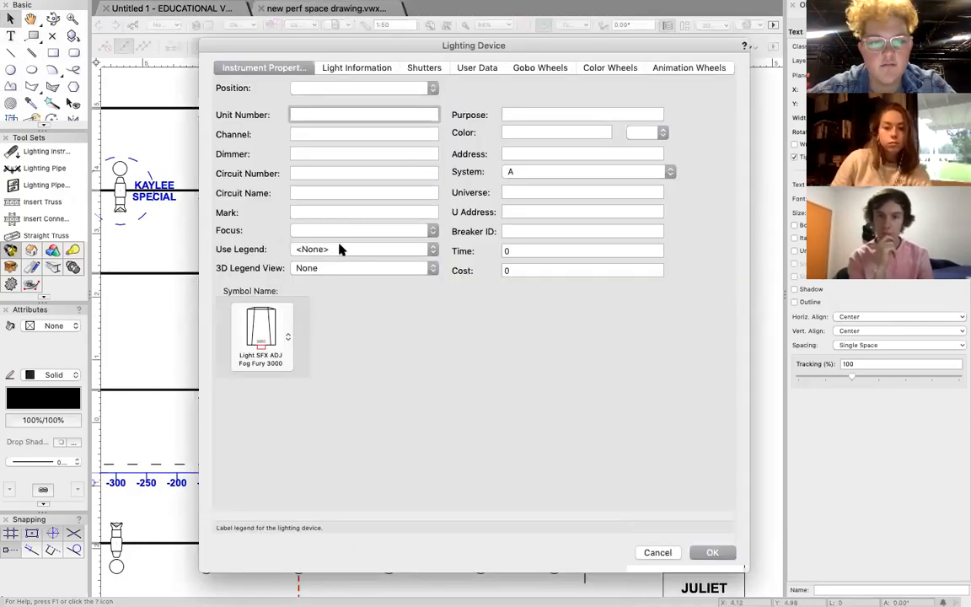
left_click(341, 248)
left_click(337, 224)
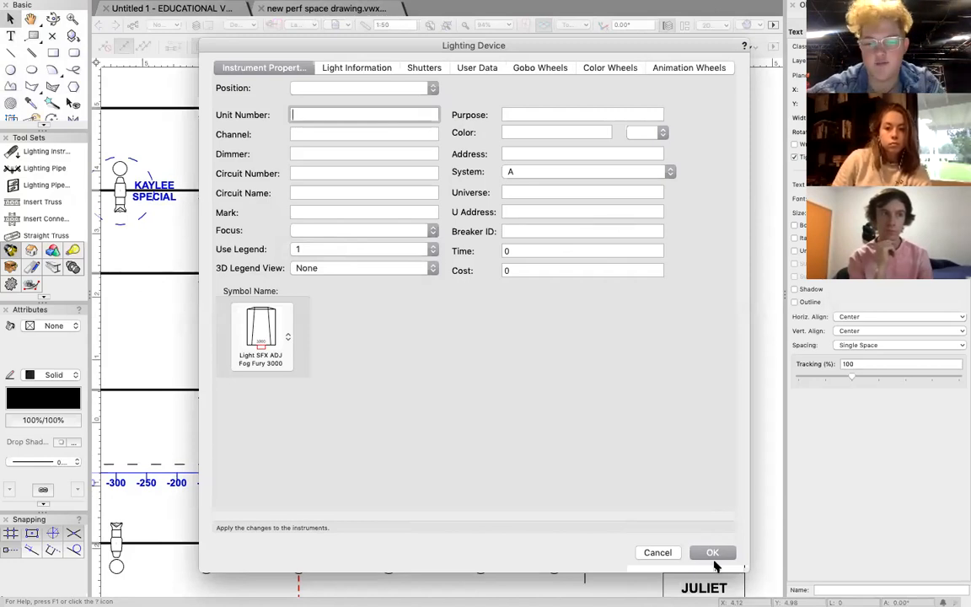
left_click(332, 133)
key("Return")
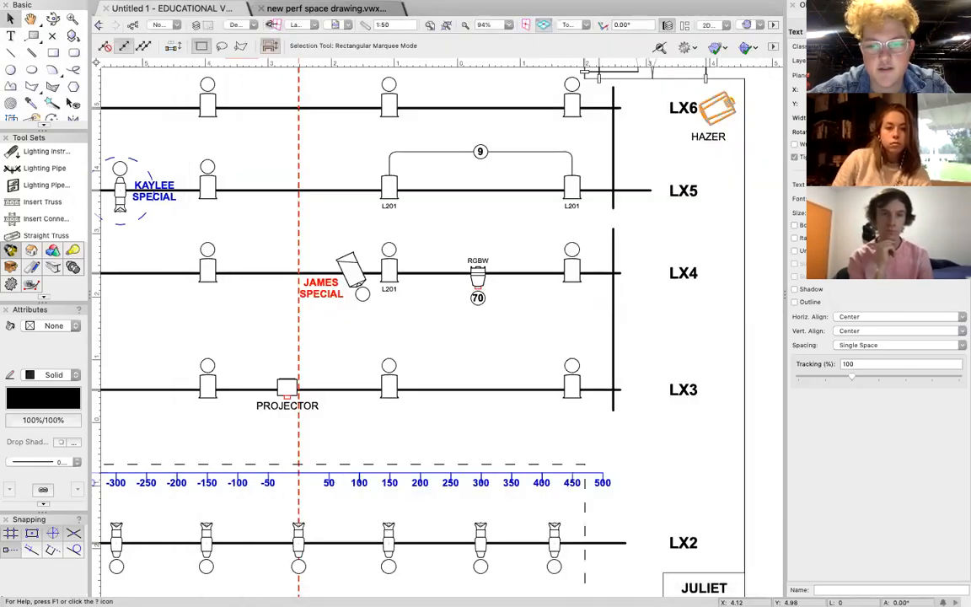
left_click(746, 164)
Add the text "Anatomy of a Suicide" next to the SHOW heading in the title block.
scroll(709, 202, "down", 5)
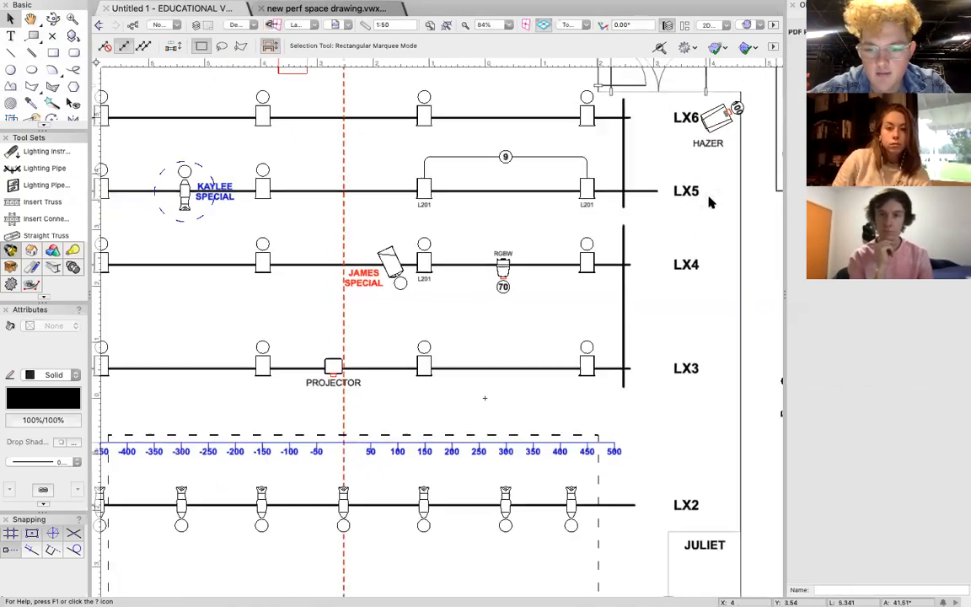
scroll(710, 203, "right", 4)
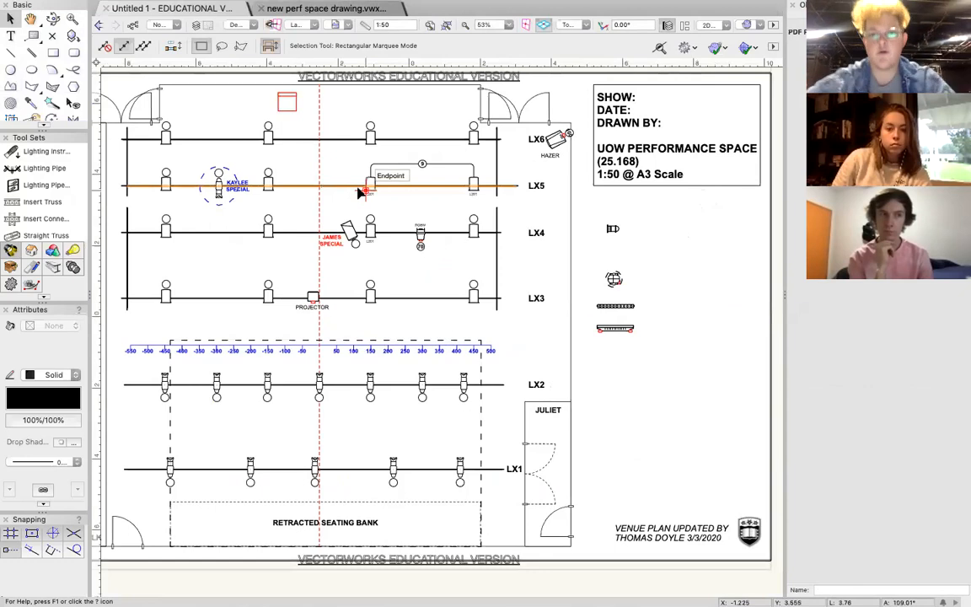
scroll(639, 109, "right", 3)
scroll(639, 109, "up", 1)
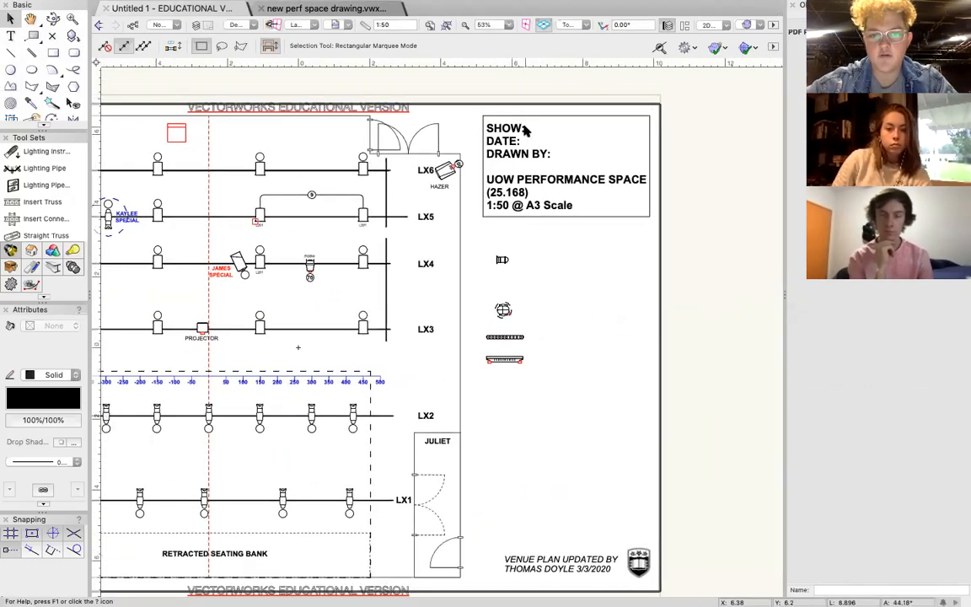
scroll(526, 129, "up", 6)
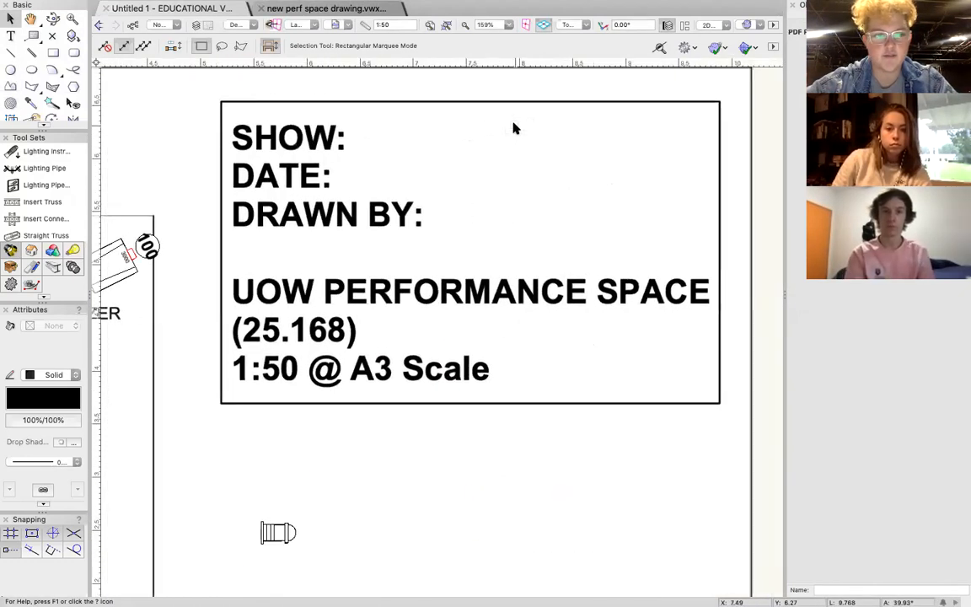
left_click(10, 35)
left_click(374, 131)
type("Anatomy of")
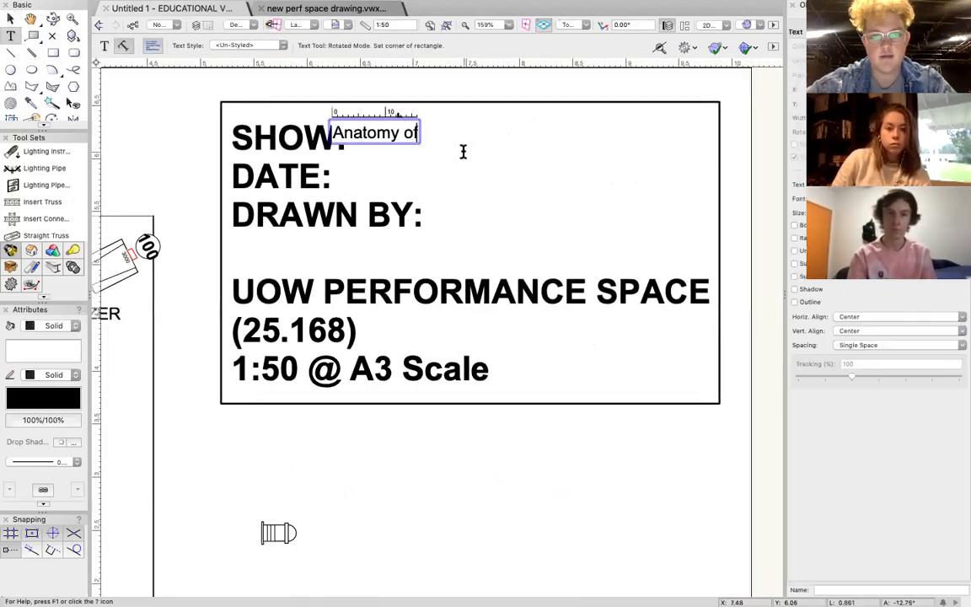
type(" a Suicide")
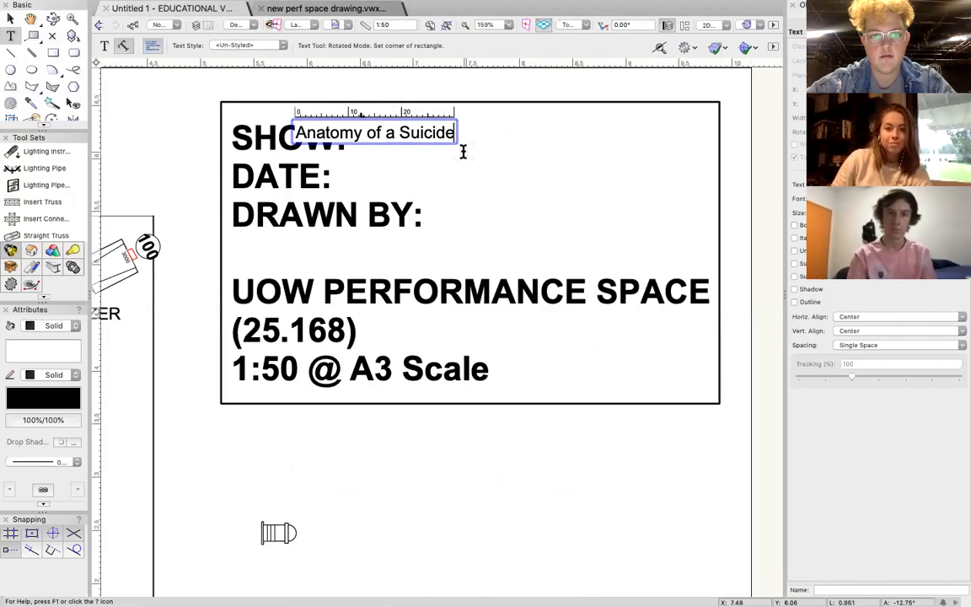
Replace the show title text with the all-capitals version ANATOMY OF A SUICIDE.
key("ctrl+a")
type("ANAT")
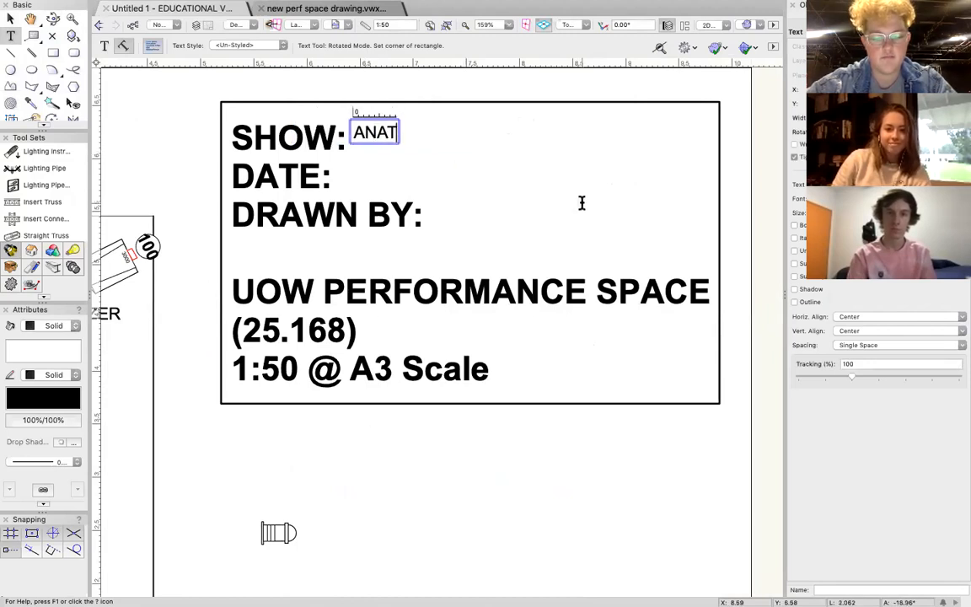
type("OMY OF A SUICIDE")
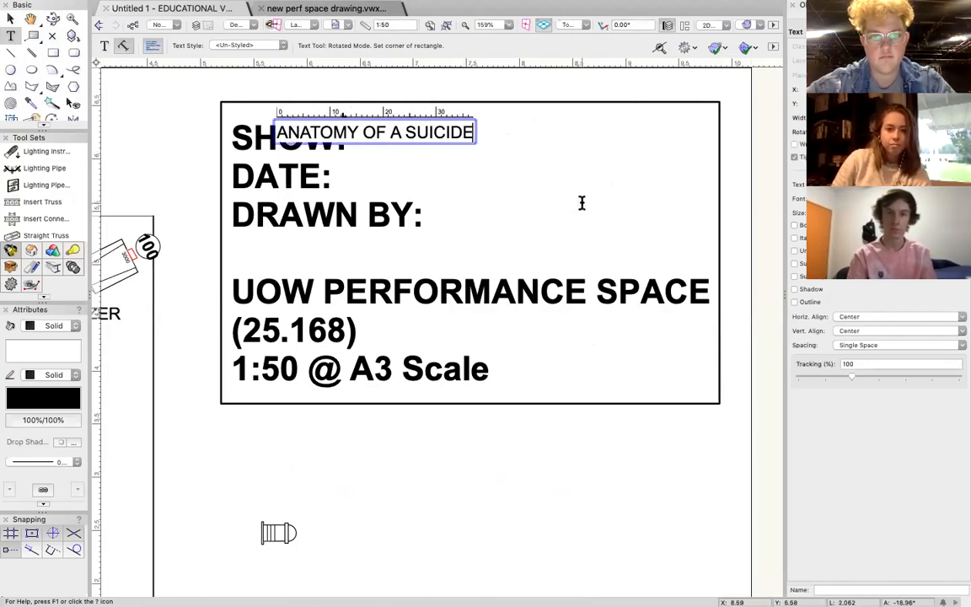
left_click(10, 18)
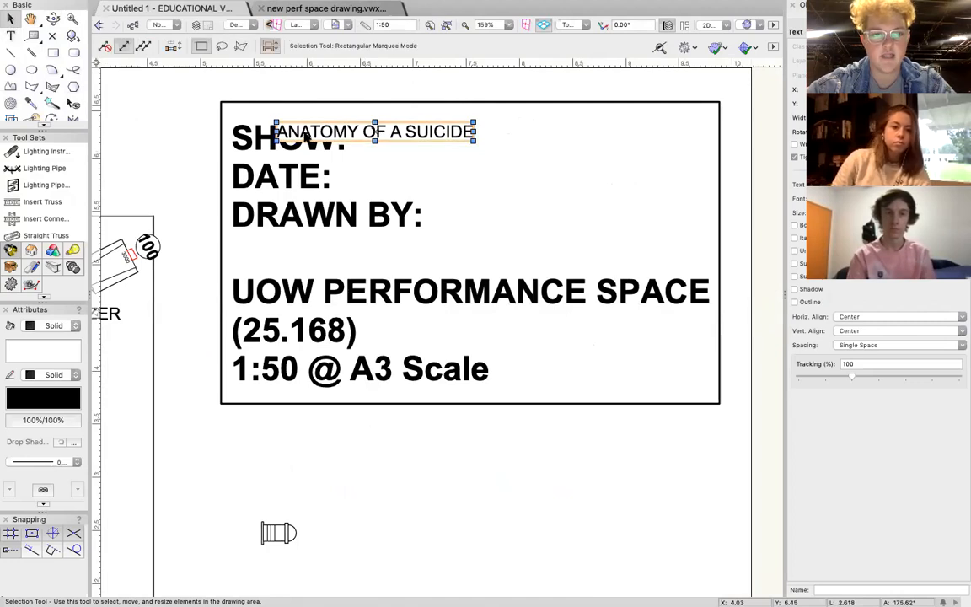
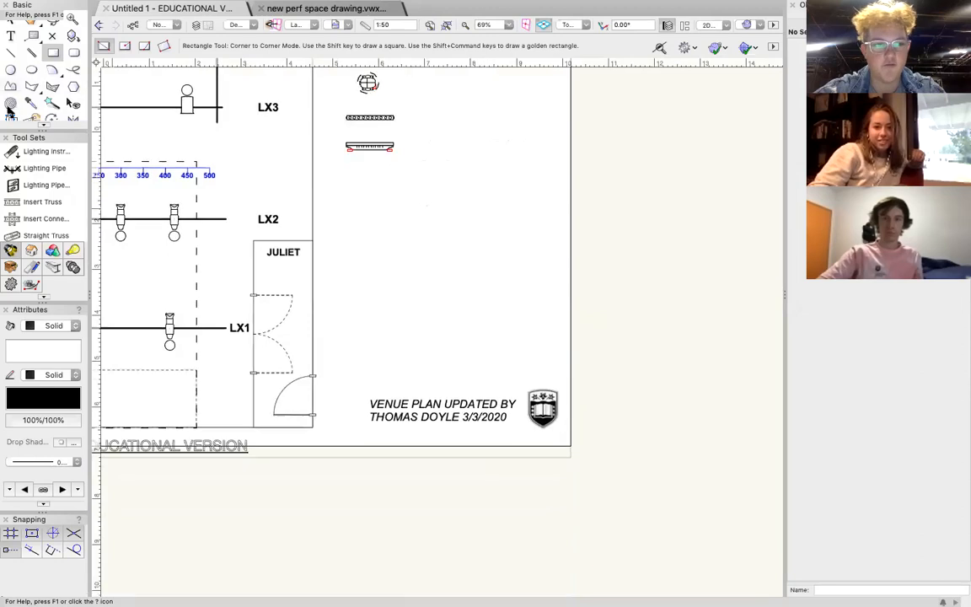
Cover the venue plan credit and crest in the sheet's lower corner with a solid white rectangle that has no outline.
mouse_move(344, 365)
left_mouse_down()
mouse_move(498, 446)
mouse_move(569, 438)
mouse_move(561, 445)
left_mouse_up()
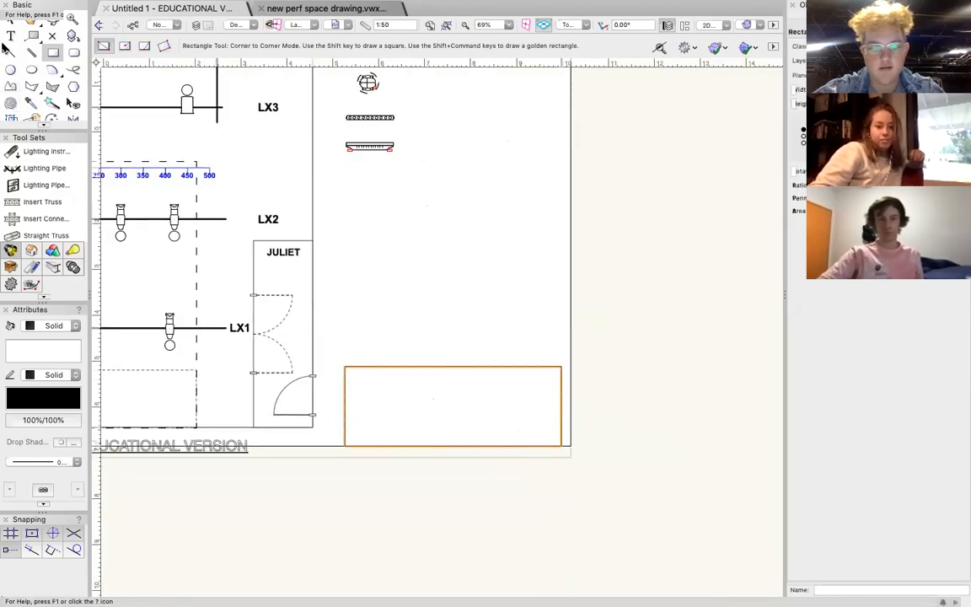
left_click(55, 374)
left_click(54, 329)
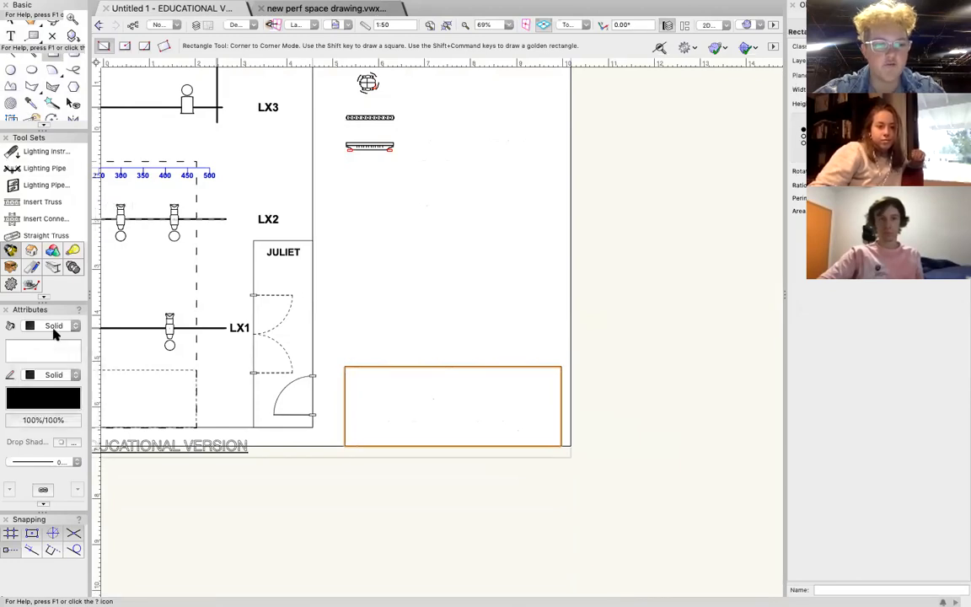
left_click(55, 327)
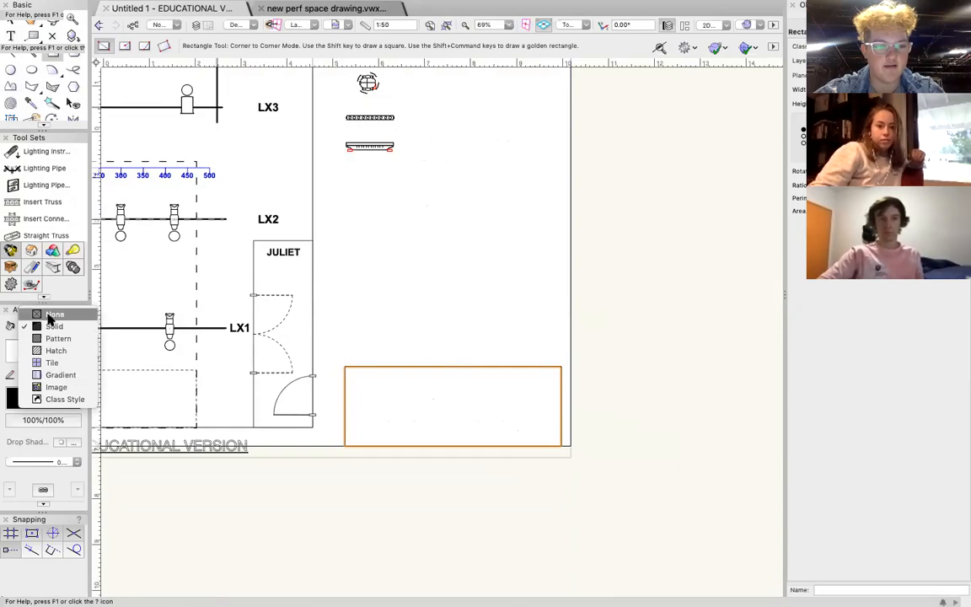
left_click(48, 316)
left_click(46, 328)
left_click(48, 340)
left_click(54, 374)
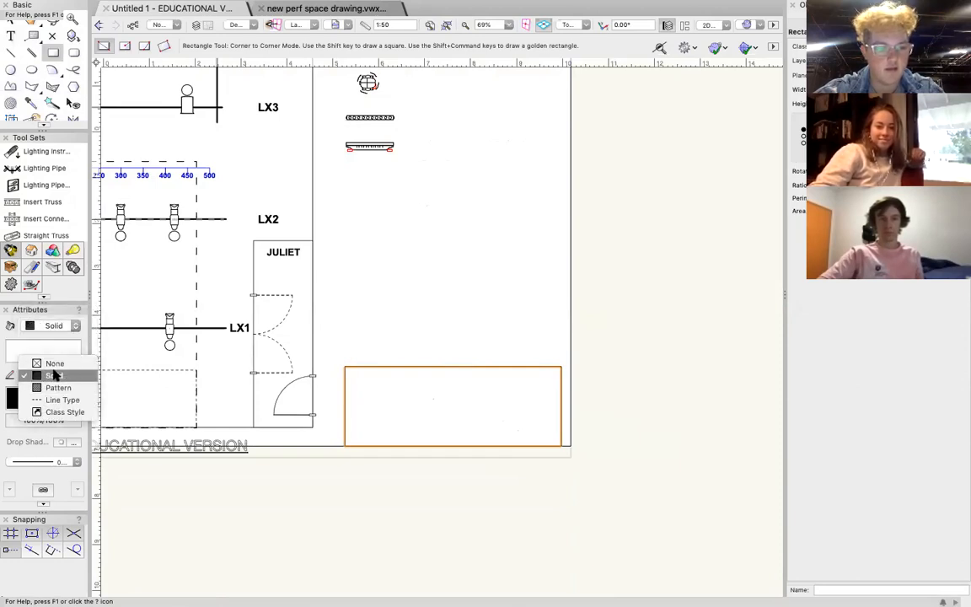
left_click(52, 363)
key("x")
left_click(508, 325)
Draw a vertical line for the boom pole between the LX3 and LX2 labels.
scroll(462, 316, "left", 5)
scroll(462, 316, "up", 2)
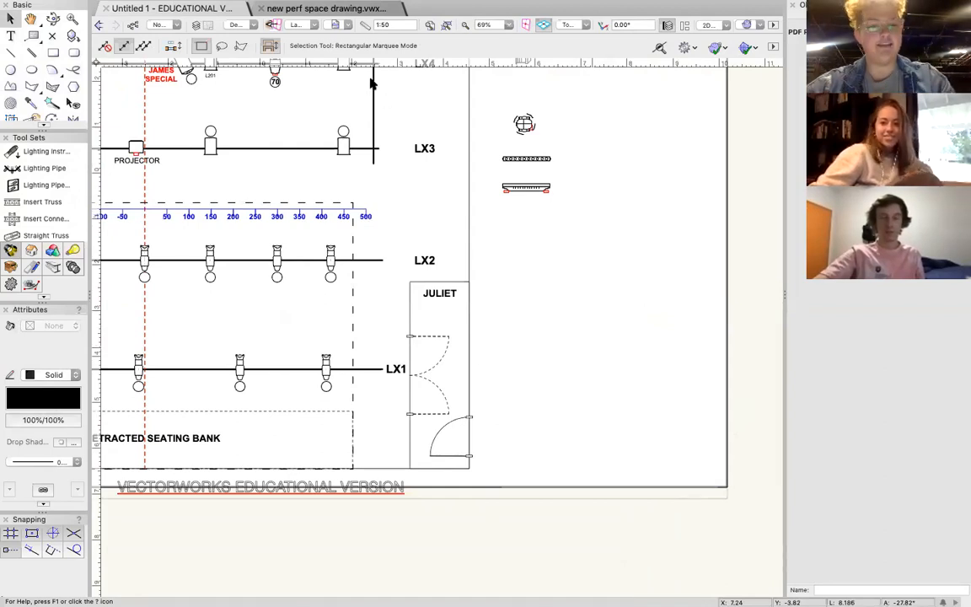
scroll(457, 202, "up", 10)
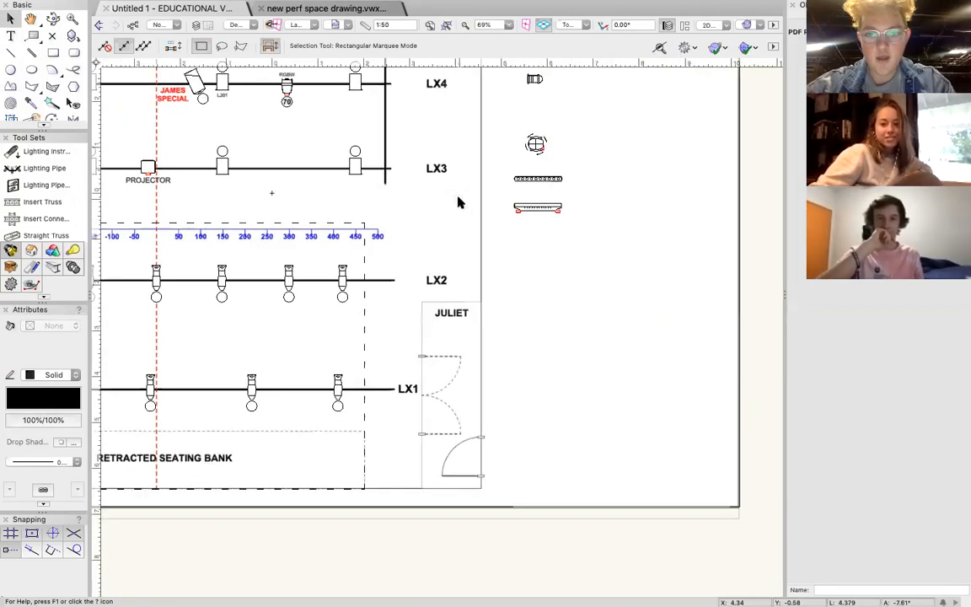
scroll(457, 202, "down", 10)
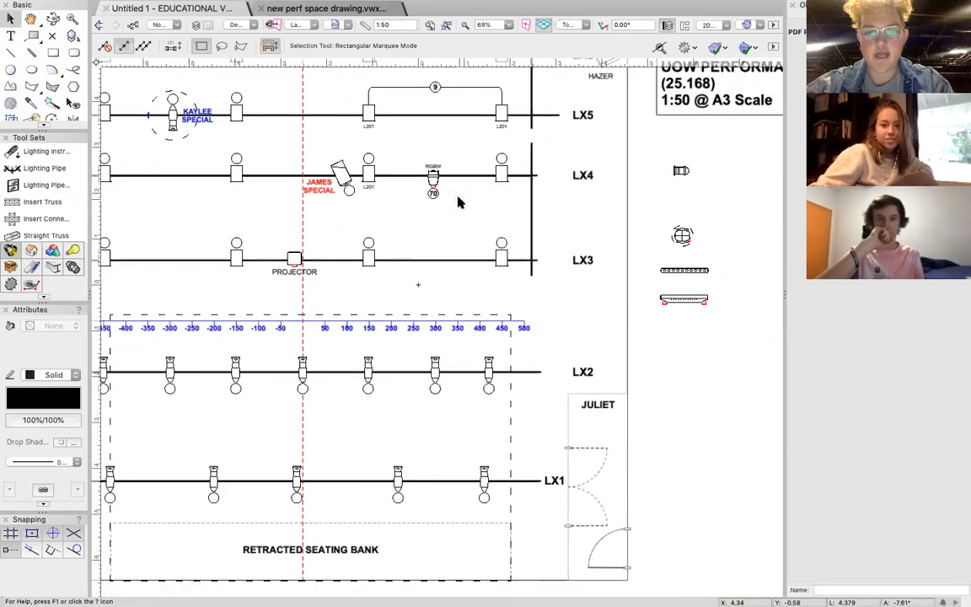
scroll(457, 201, "left", 5)
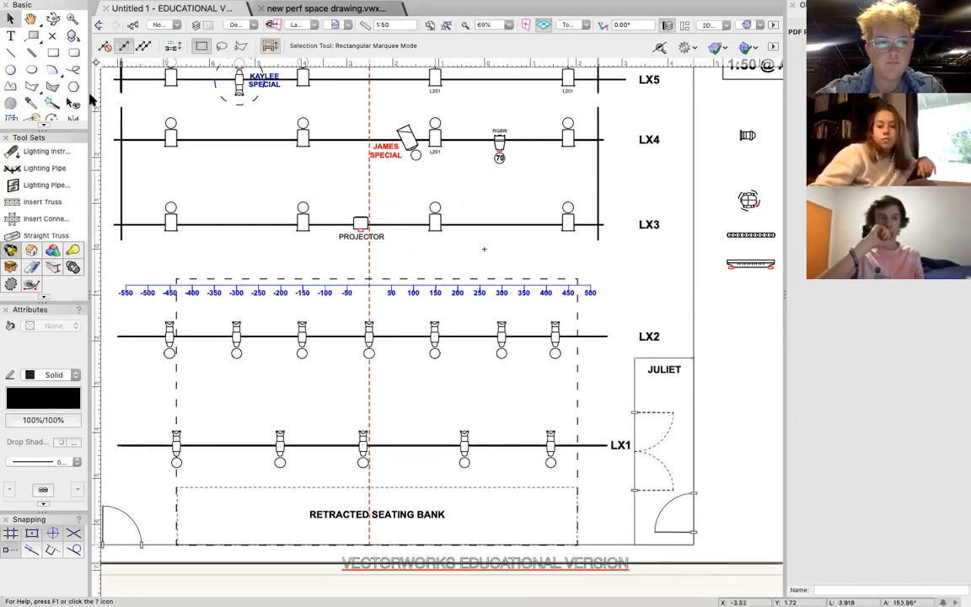
left_click(11, 53)
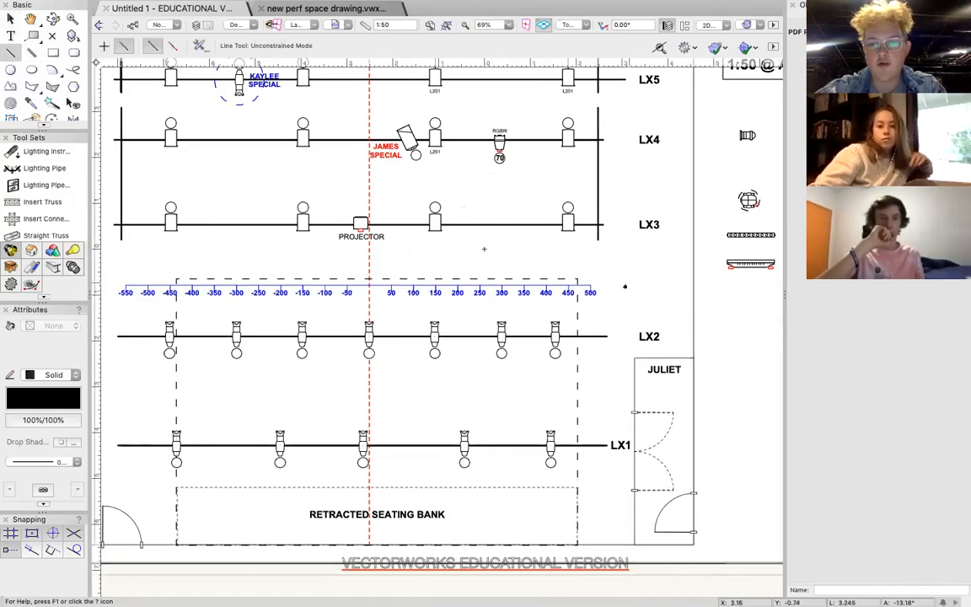
scroll(484, 249, "up", 5)
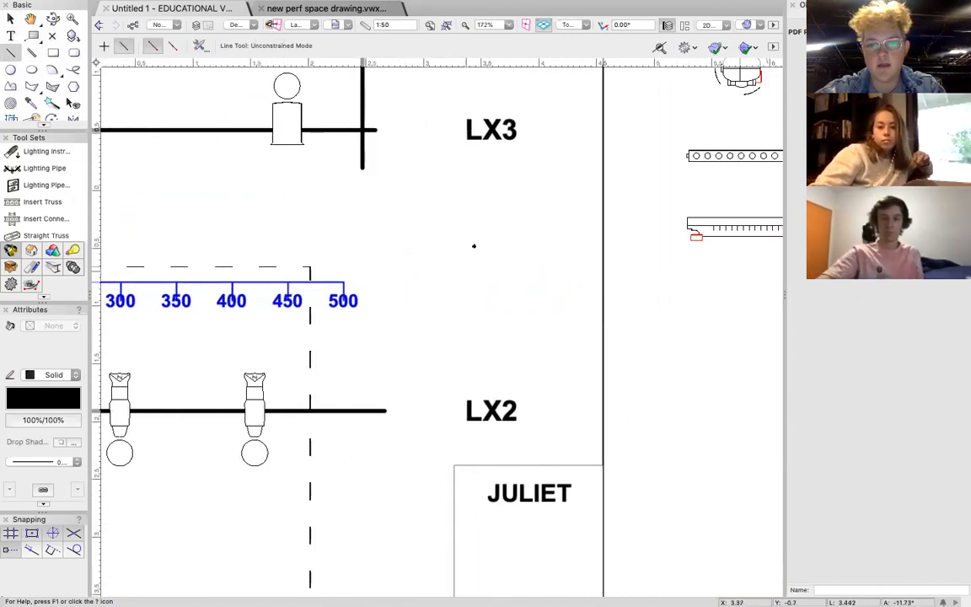
left_click(491, 179)
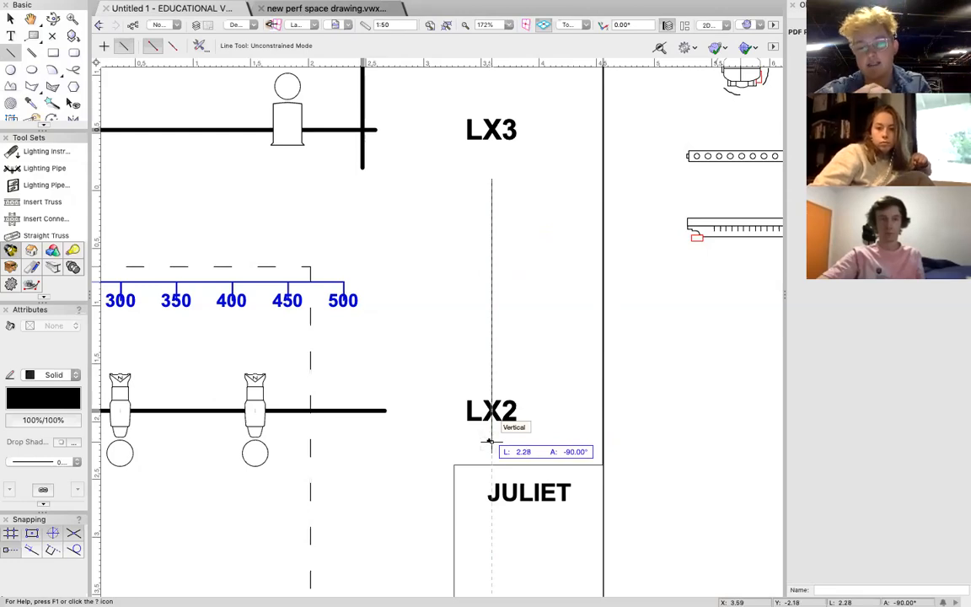
left_click(488, 357)
Draw a short horizontal base line and move it so its midpoint meets the pole's lower end.
left_click(445, 369)
left_click(517, 369)
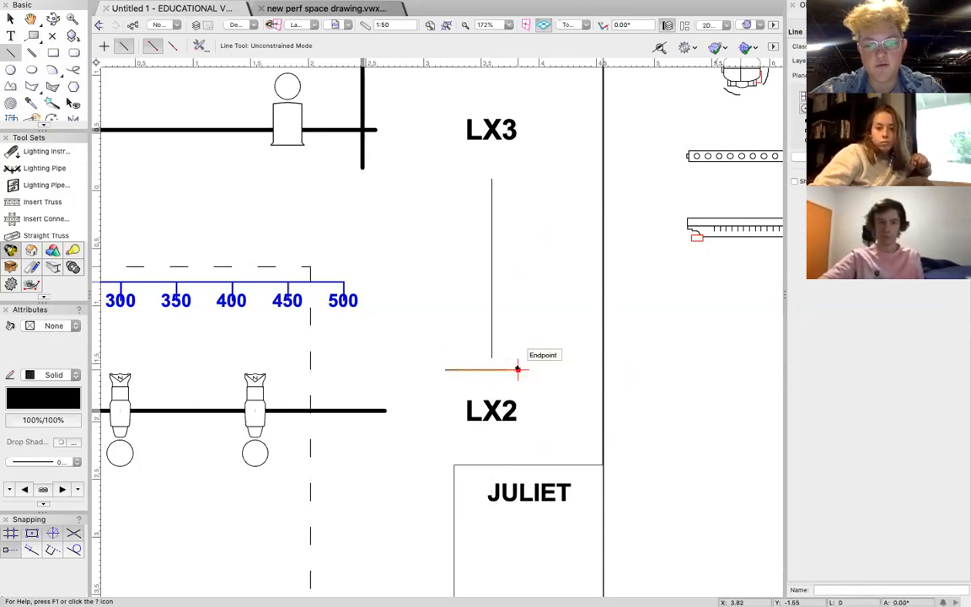
left_click(11, 19)
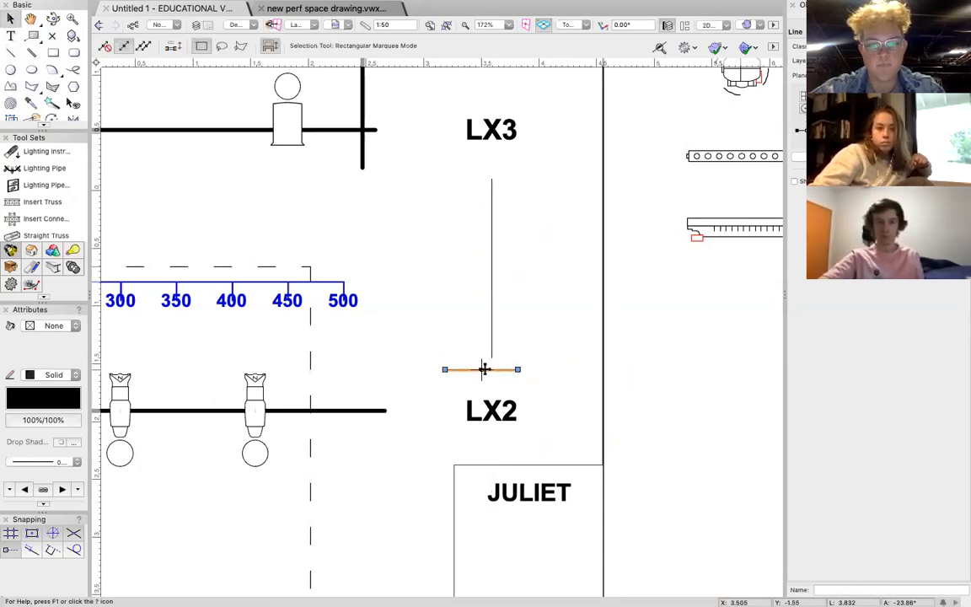
left_click_drag(481, 369, 491, 357)
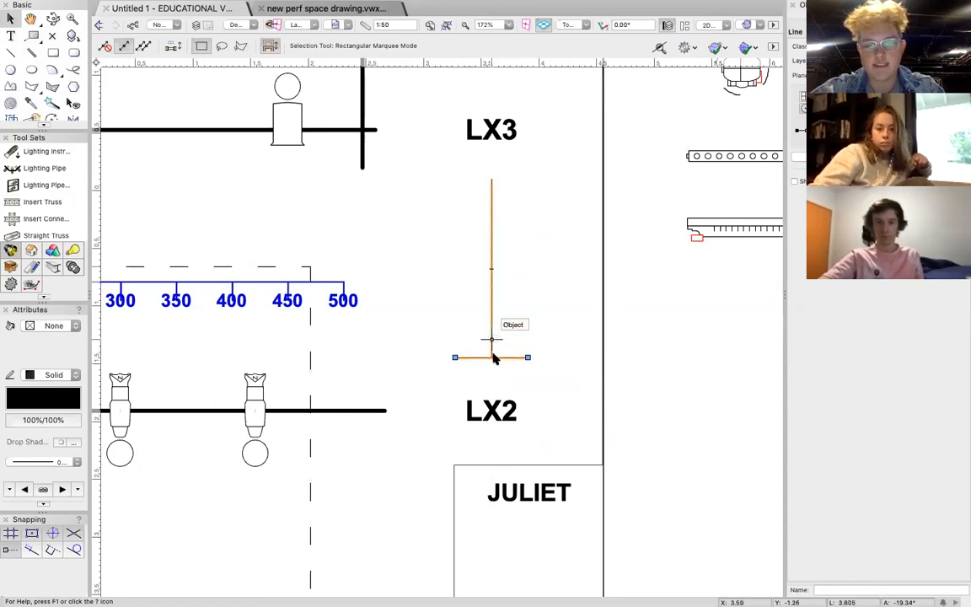
Group the pole and base lines and set the group's line thickness to 0.50.
left_click(491, 214, "shift")
key("super+g")
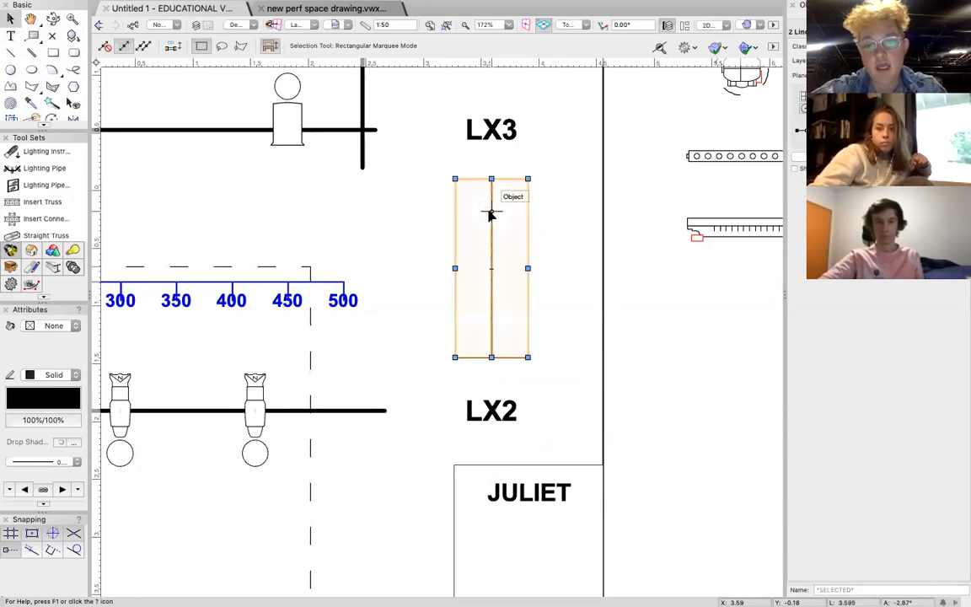
left_click(55, 462)
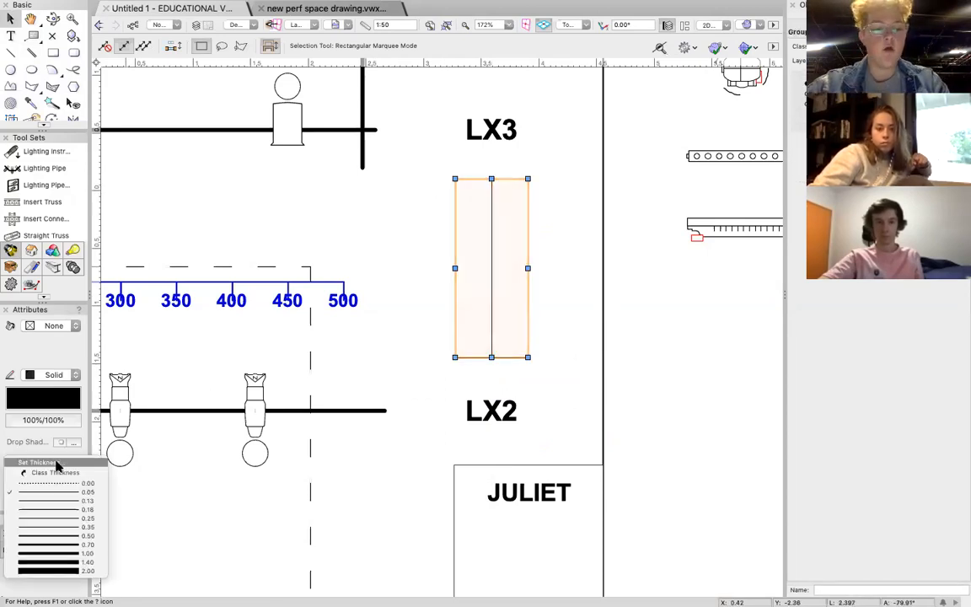
left_click(78, 536)
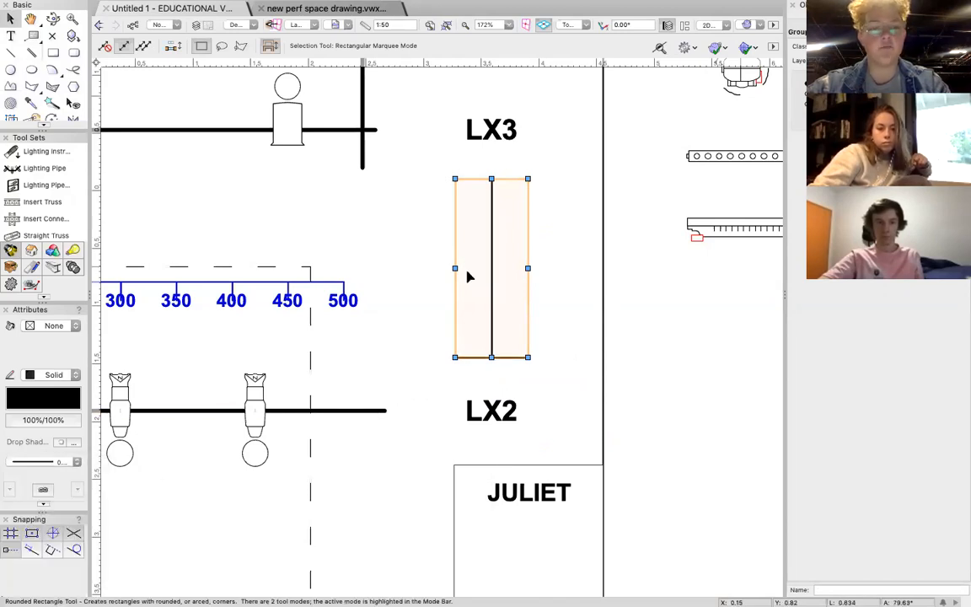
left_click(546, 326)
Add the text BOOM and centre it just below the boom's base line.
scroll(547, 328, "down", 1)
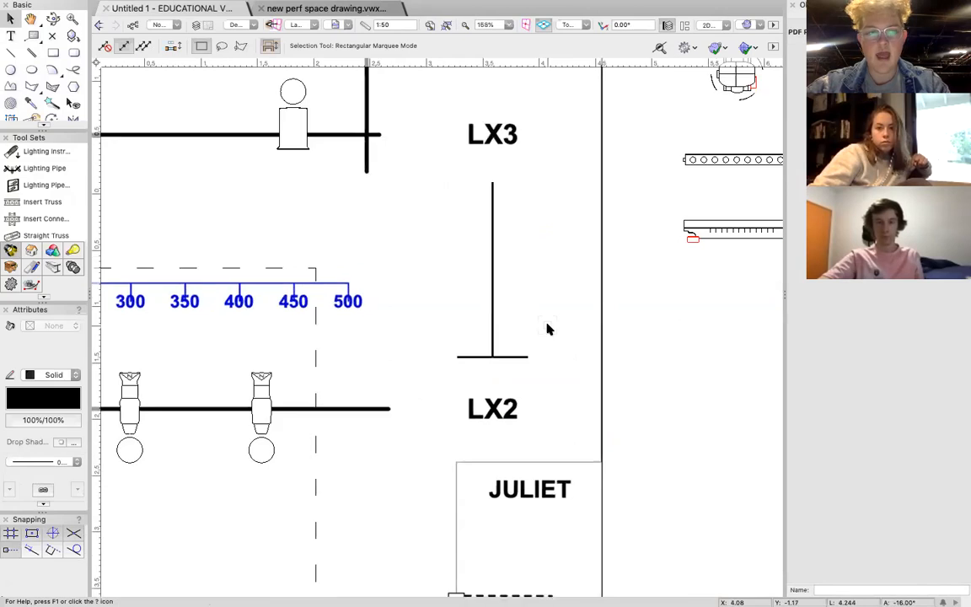
key("1")
left_click(470, 373)
type("BOOM")
key("Escape")
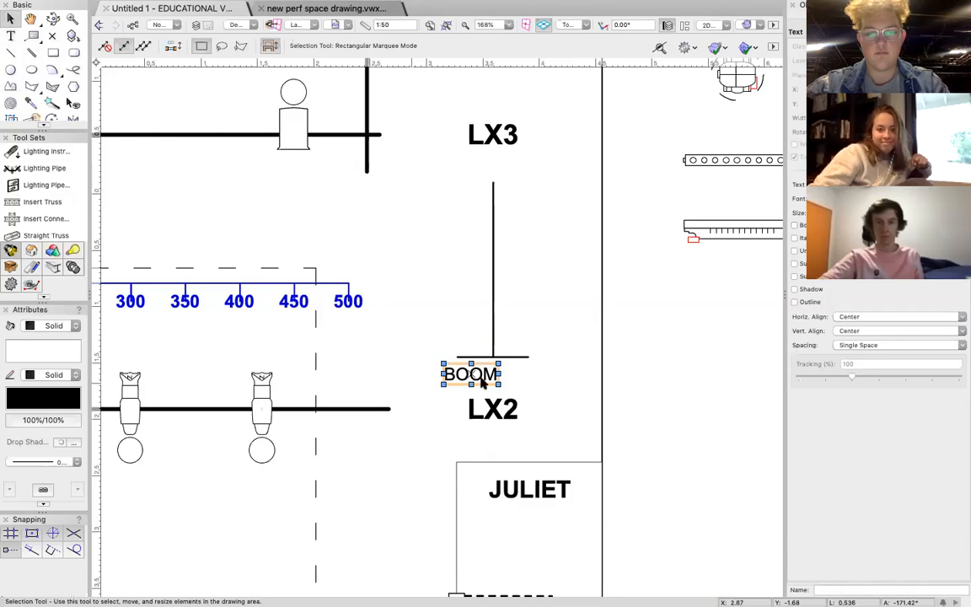
scroll(482, 381, "up", 5)
left_click_drag(443, 356, 514, 344)
left_click(634, 179)
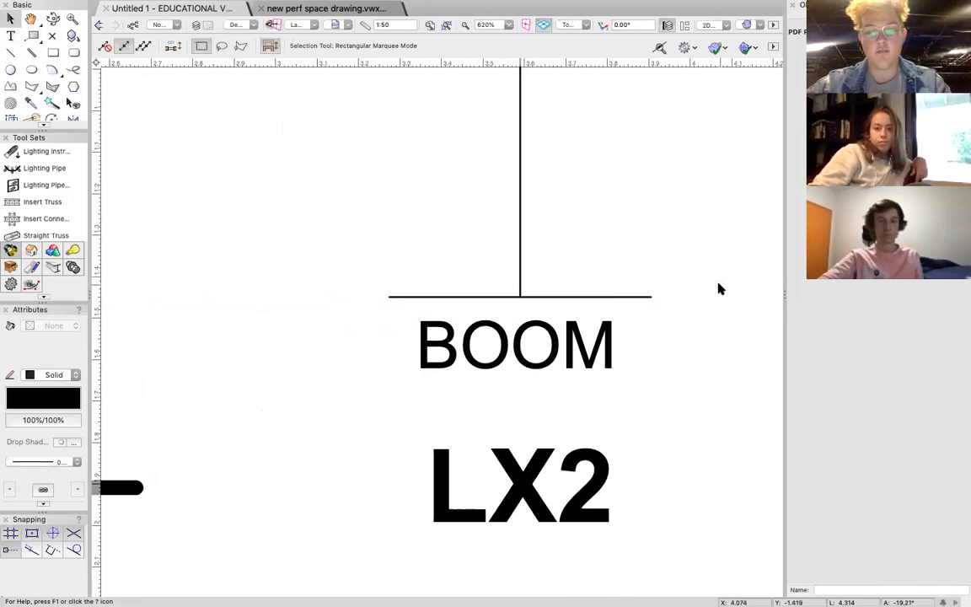
Group the BOOM label with the boom's pole and base.
scroll(718, 284, "down", 5)
scroll(718, 284, "right", 1)
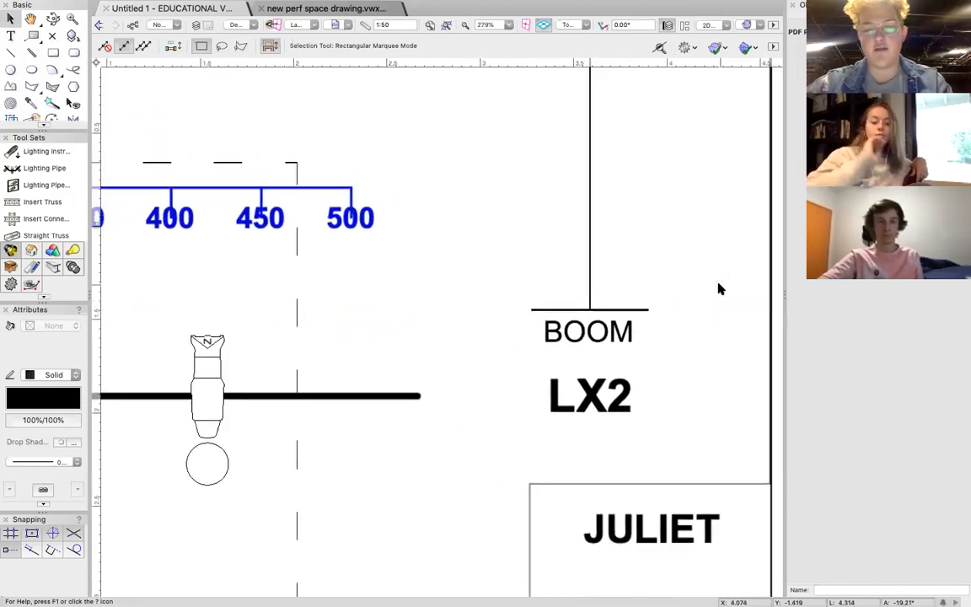
scroll(720, 289, "right", 2)
scroll(720, 289, "up", 1)
left_click(566, 345)
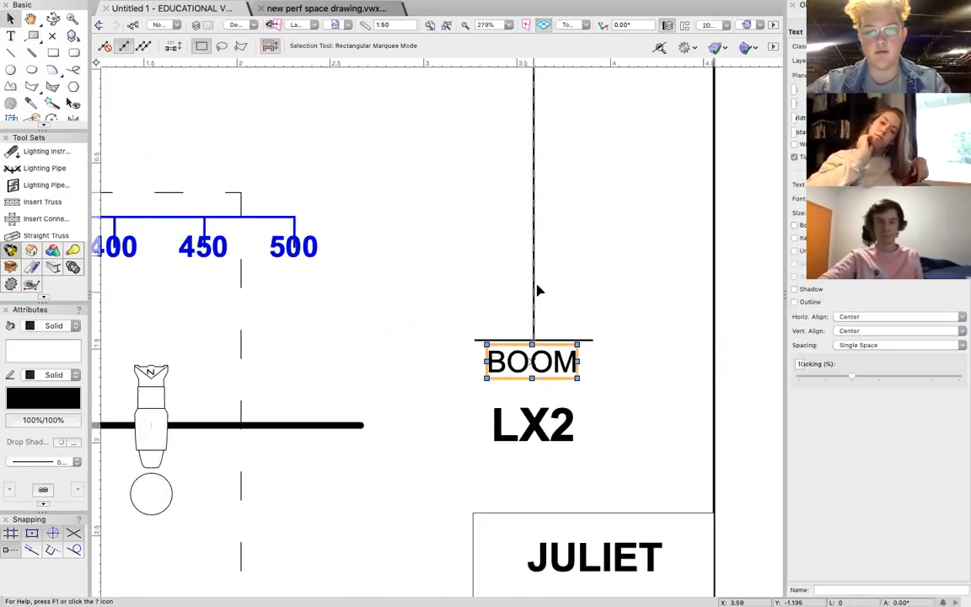
left_click(538, 282)
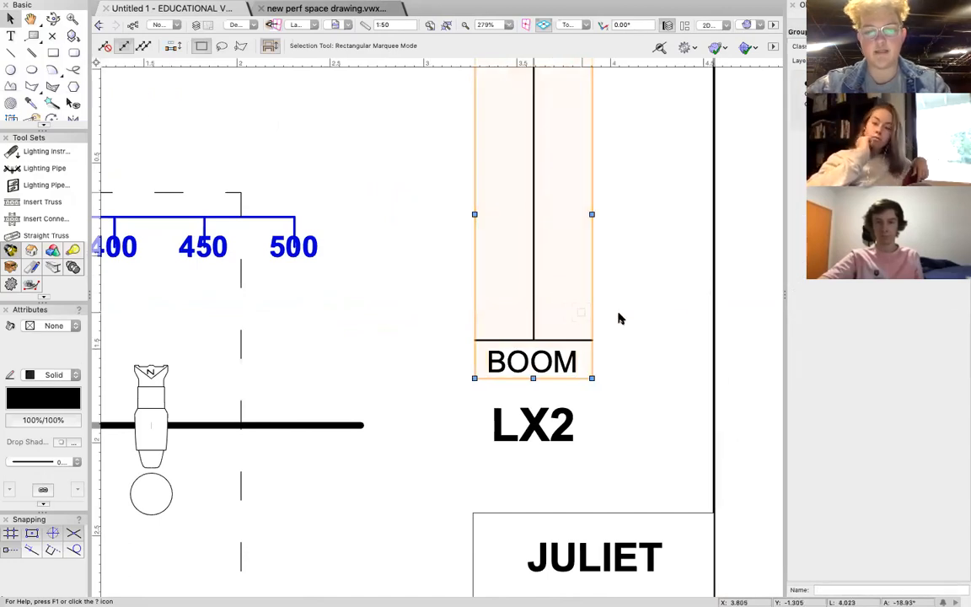
left_click(634, 217)
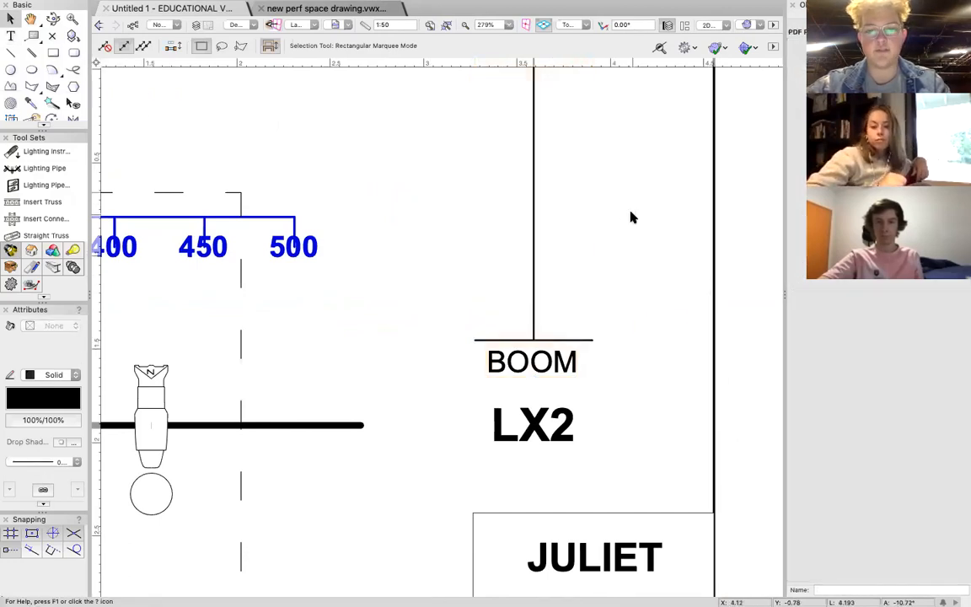
Start inserting a lighting instrument and search the symbol libraries for PAR 150.
scroll(634, 217, "down", 3, "ctrl")
scroll(633, 218, "right", 3)
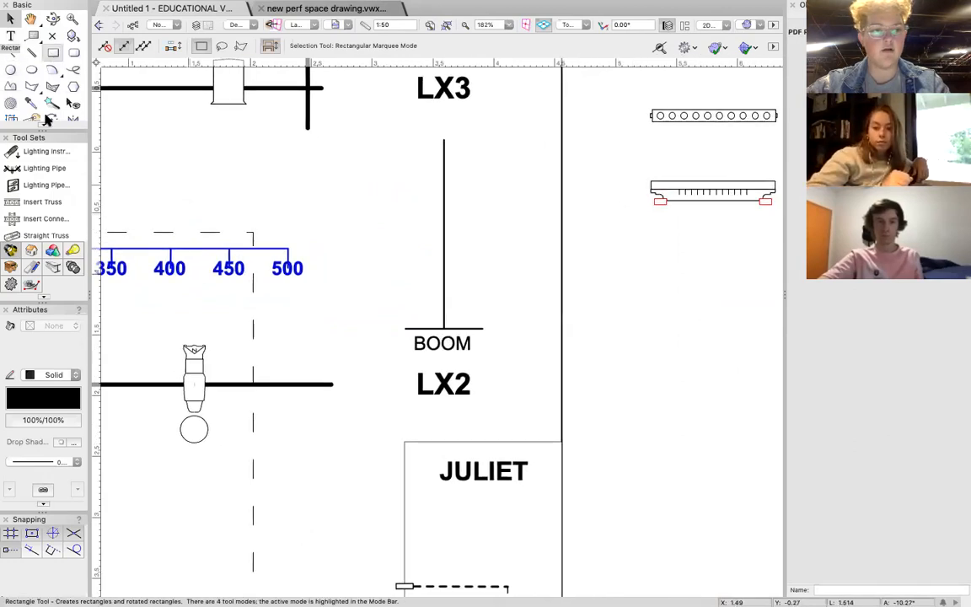
left_click(49, 151)
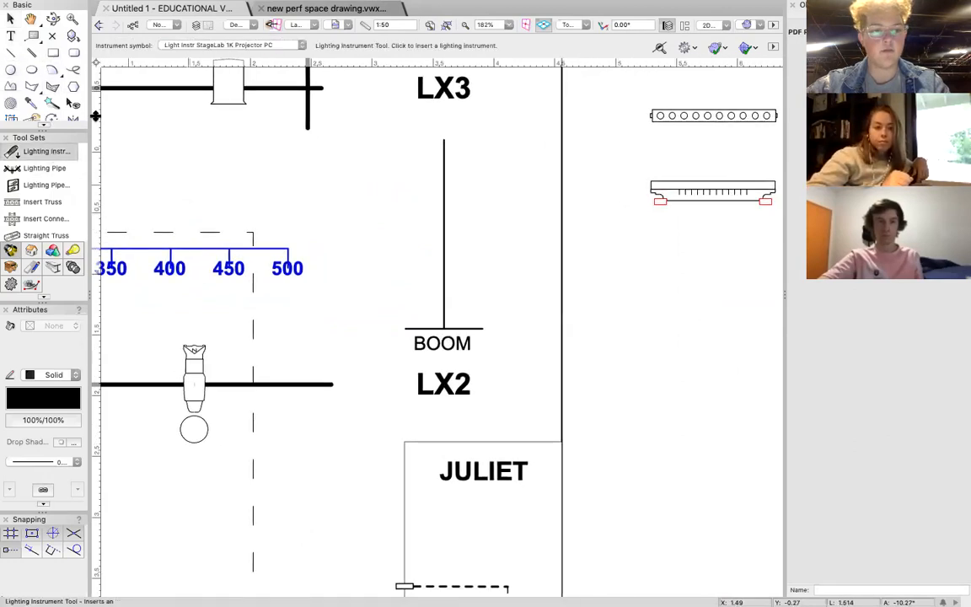
left_click(268, 47)
left_click(358, 58)
type("PAR")
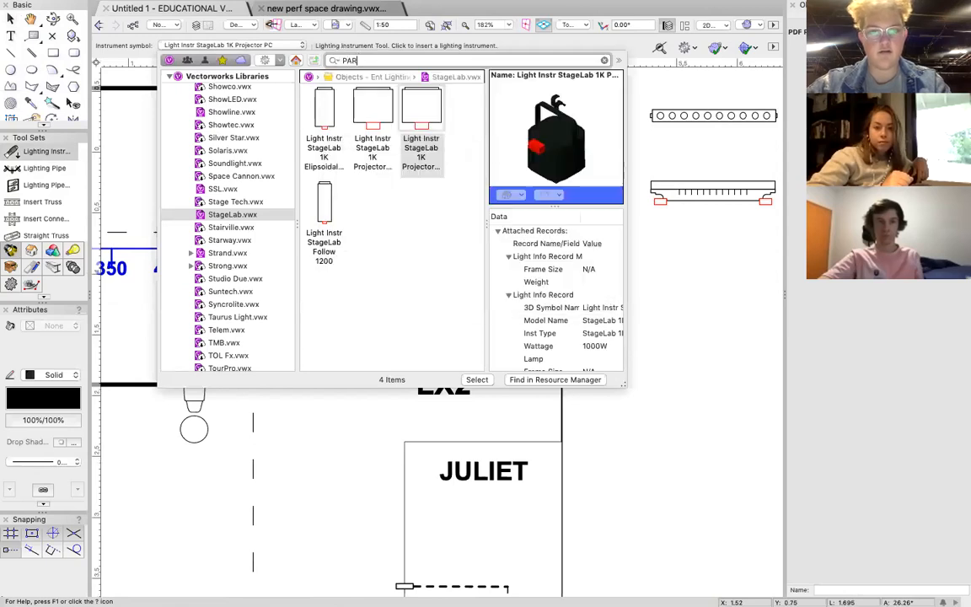
key("BackSpace")
key("BackSpace")
type("P")
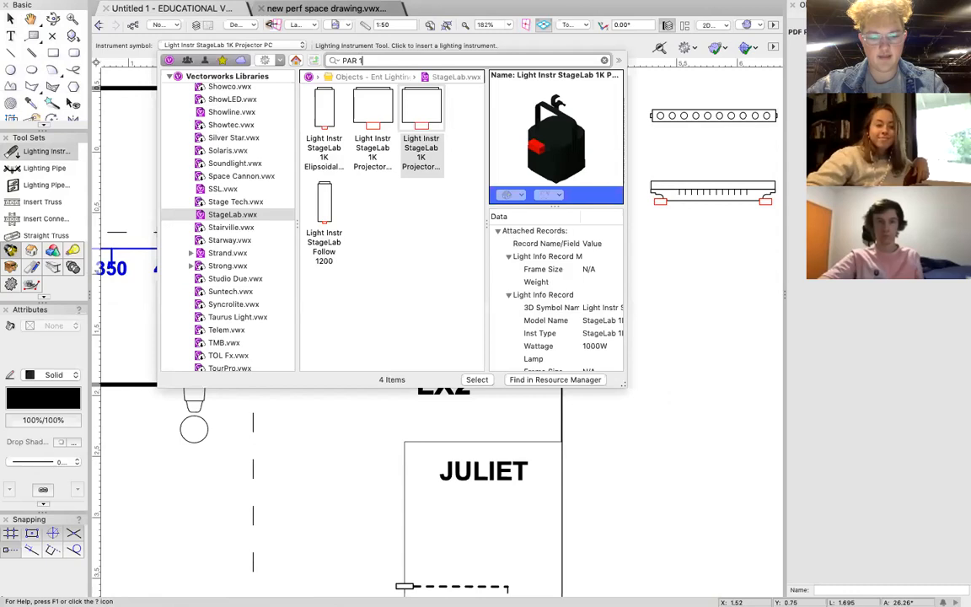
key("Return")
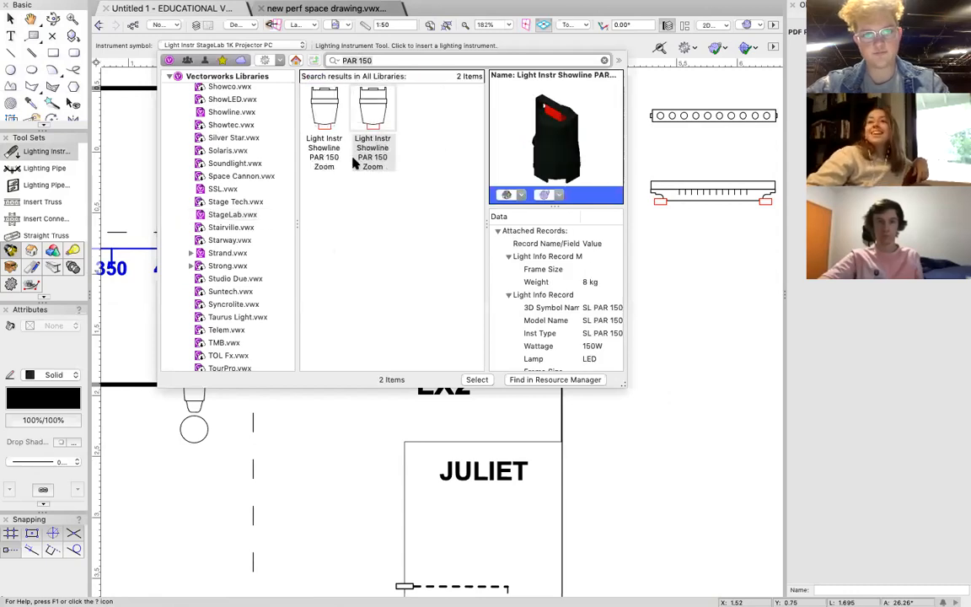
Search the symbol libraries for PAR 64 and choose the ADJ Par 64 as the instrument symbol.
key("BackSpace")
key("BackSpace")
key("BackSpace")
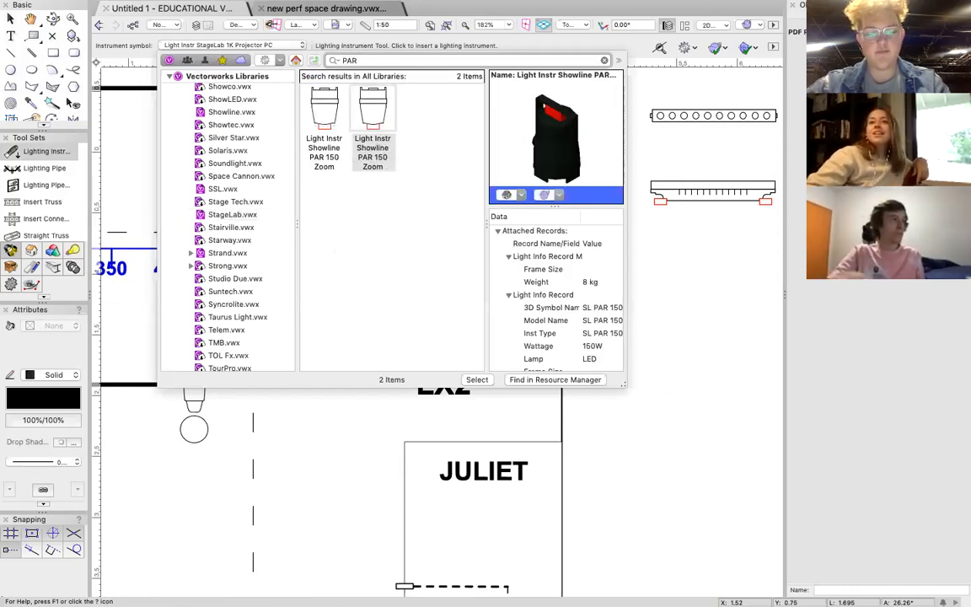
type("64")
key("Return")
double_click(328, 123)
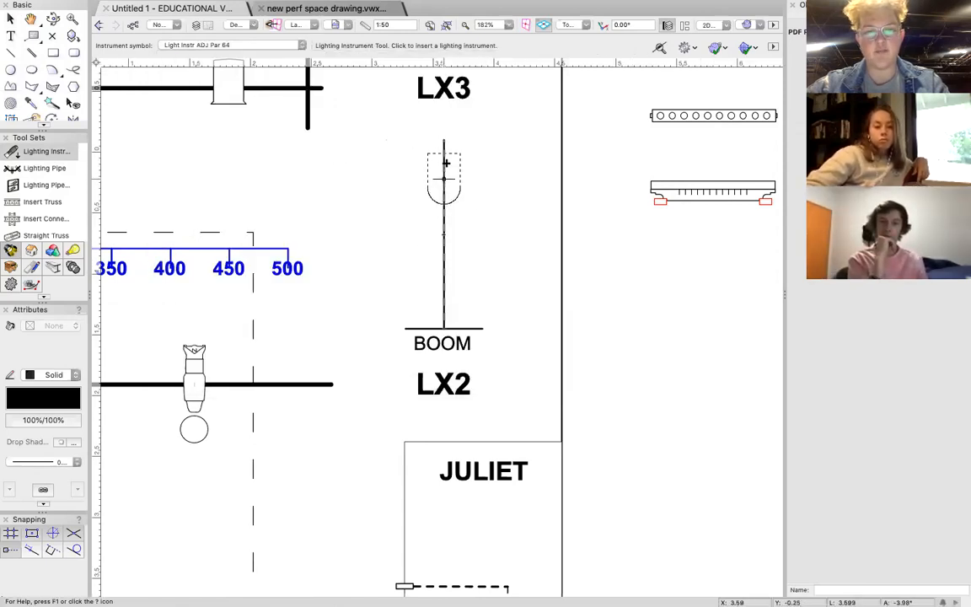
Place three ADJ Par 64 fixtures spaced down the boom pole, each rotated sideways to aim toward the stage.
left_click(444, 160)
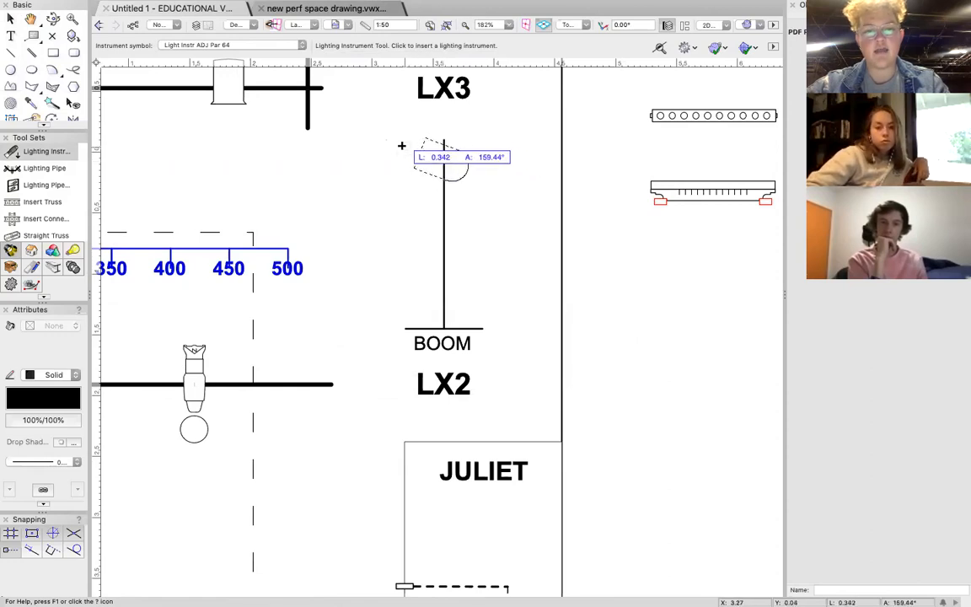
left_click(387, 160)
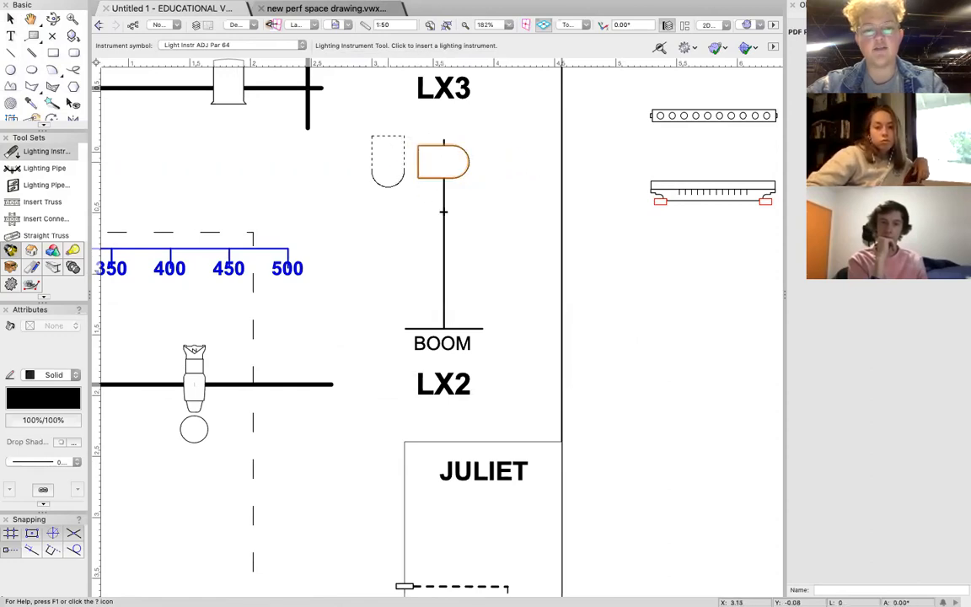
left_click(444, 210)
left_click(421, 214)
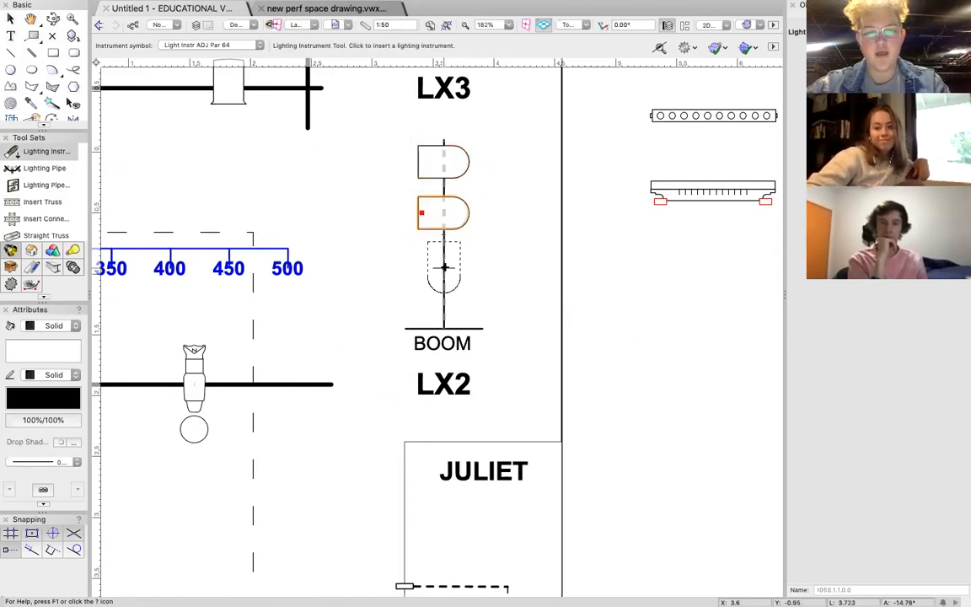
left_click(444, 266)
left_click(403, 269)
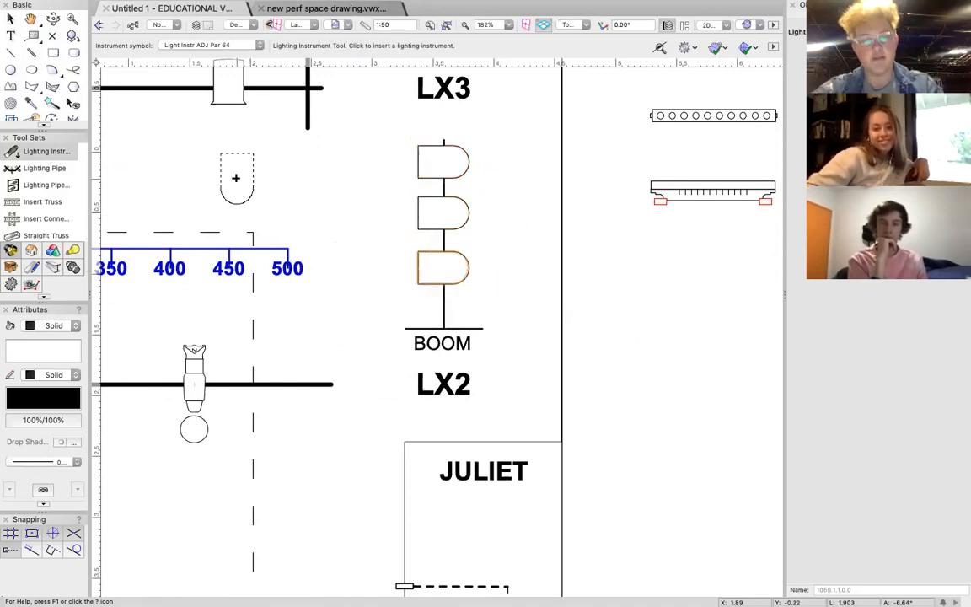
Move the boom together with its three Par 64 fixtures up between LX3 and LX4, just beyond the vertical pipe at their ends.
left_click(11, 19)
left_click(11, 18)
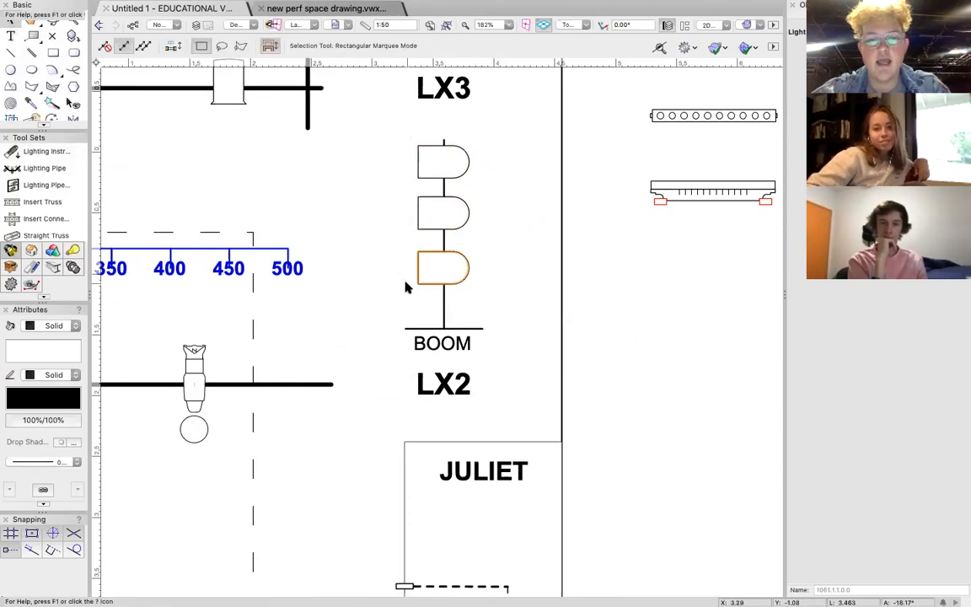
scroll(405, 284, "down", 10)
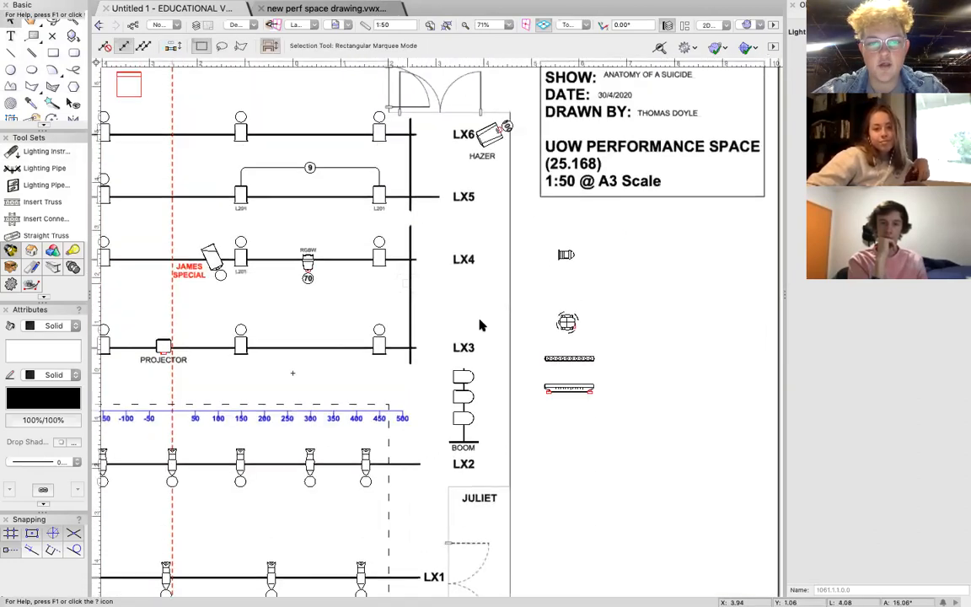
scroll(480, 346, "down", 1)
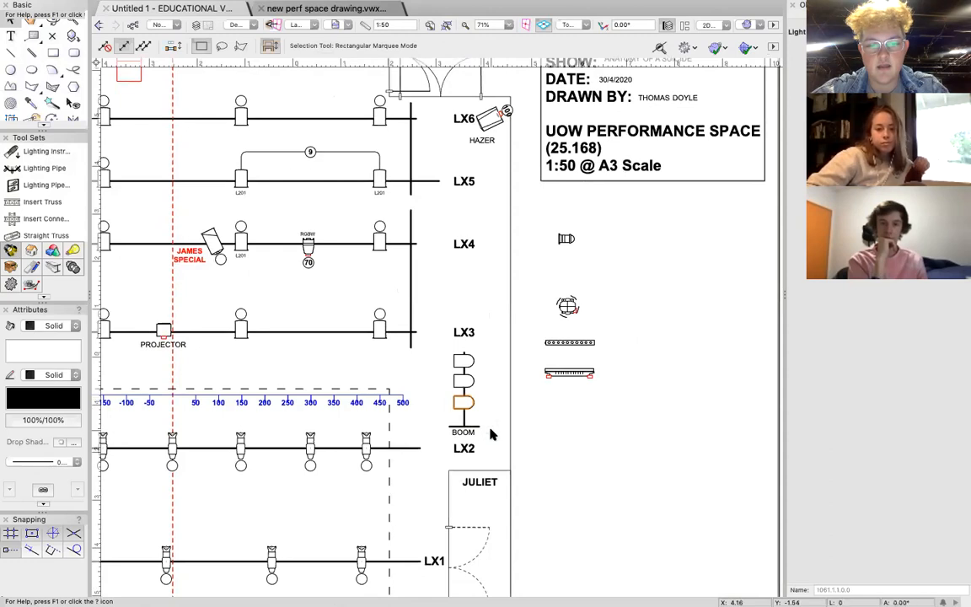
left_click_drag(429, 382, 438, 339)
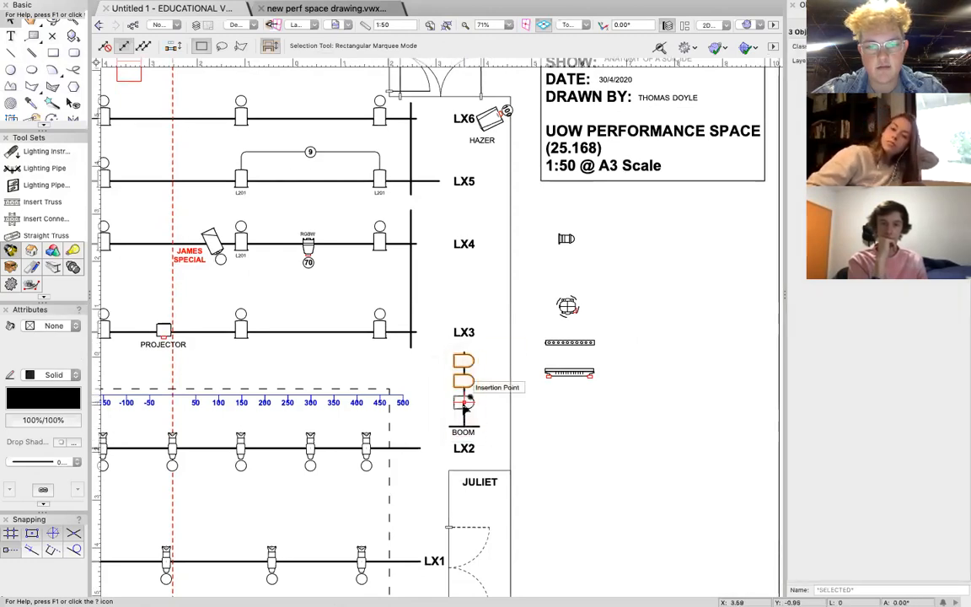
scroll(496, 400, "up", 5)
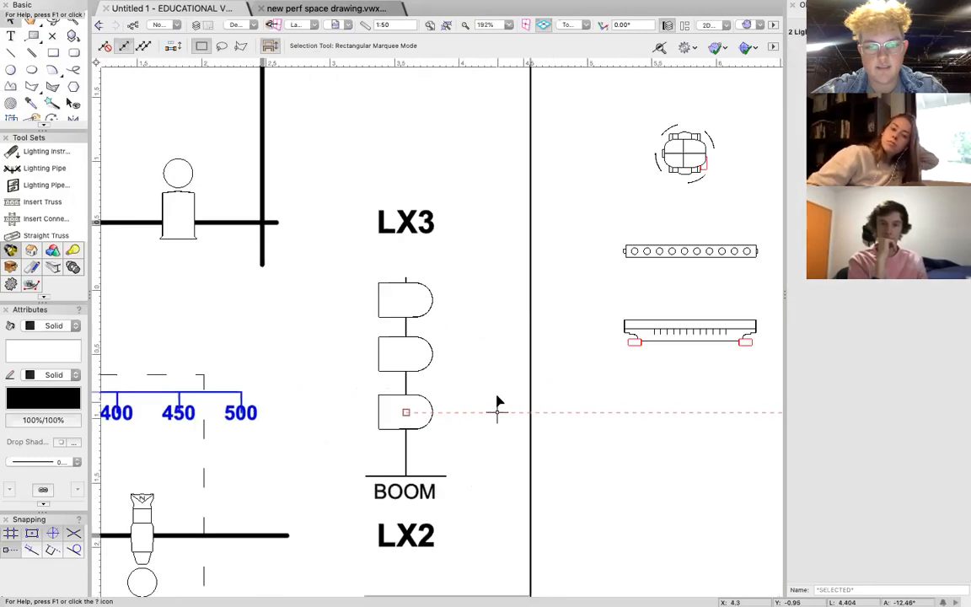
left_click(444, 385)
scroll(466, 346, "down", 4)
scroll(469, 348, "down", 2)
left_click_drag(442, 381, 417, 274)
scroll(450, 219, "up", 3)
scroll(450, 219, "left", 2)
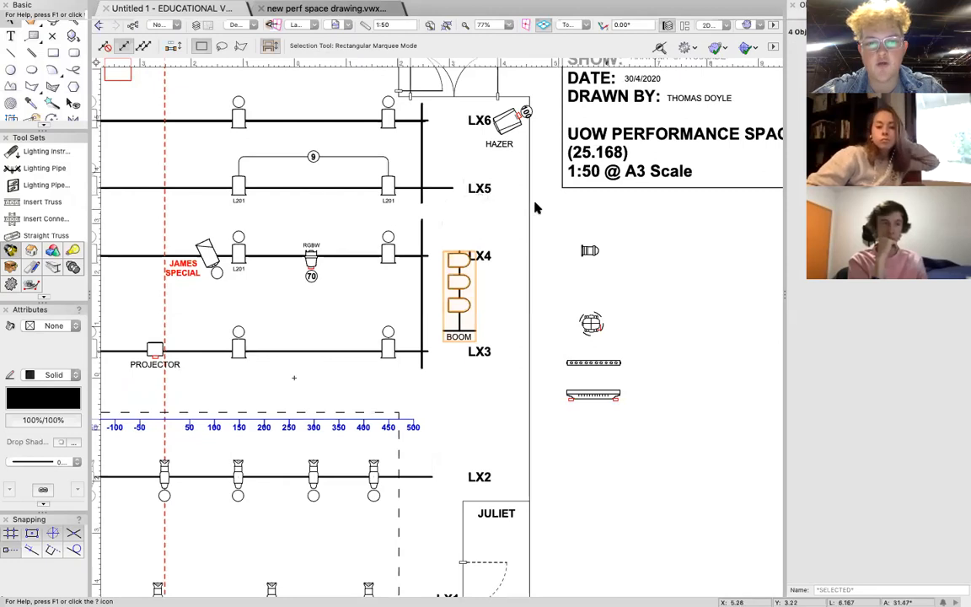
left_click_drag(459, 331, 439, 325)
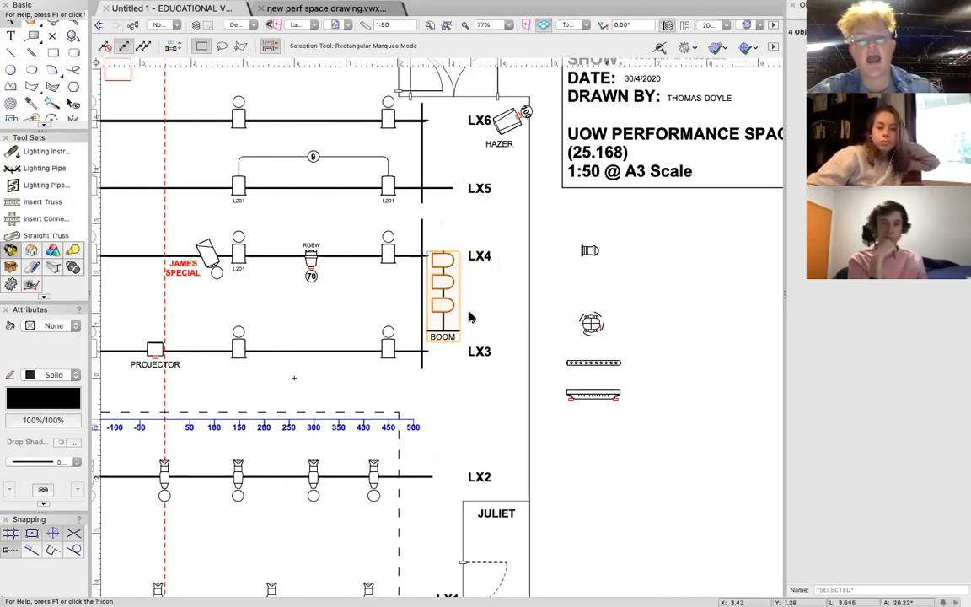
Mask the LX3 to LX6 labels with a solid white rectangle about 0.8 m by 5.2 m and set its outline to None.
left_click(53, 52)
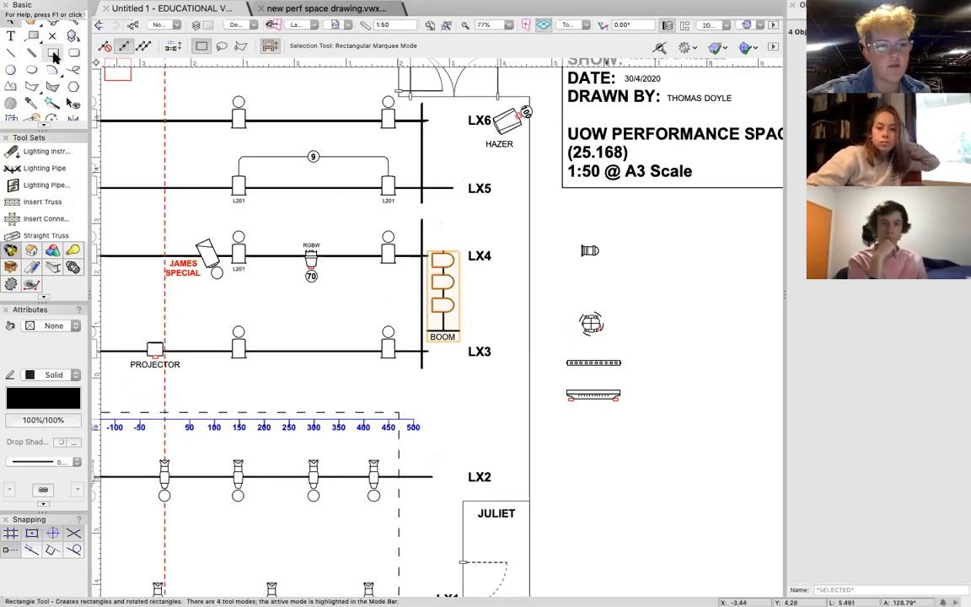
left_click(461, 380)
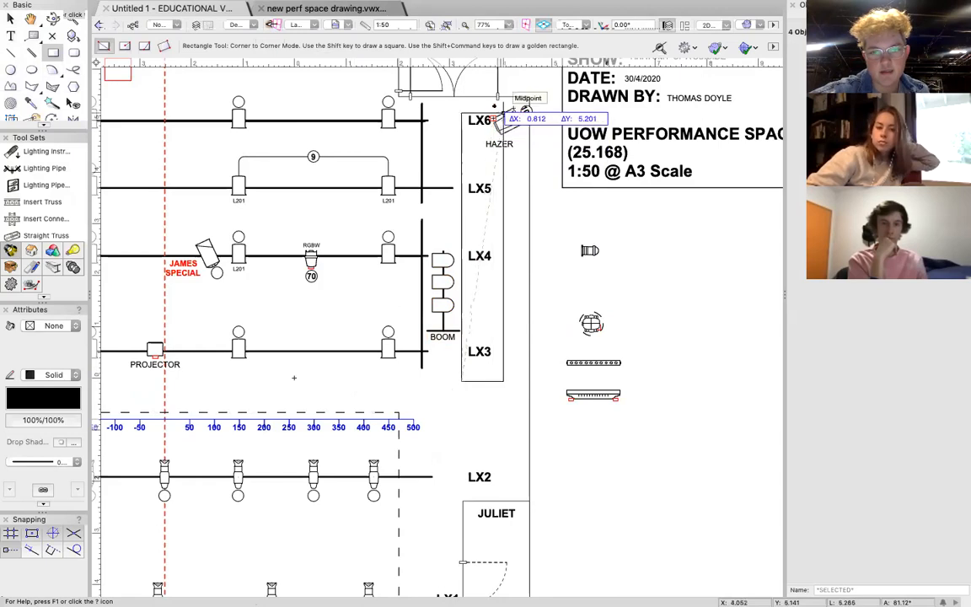
left_click(502, 114)
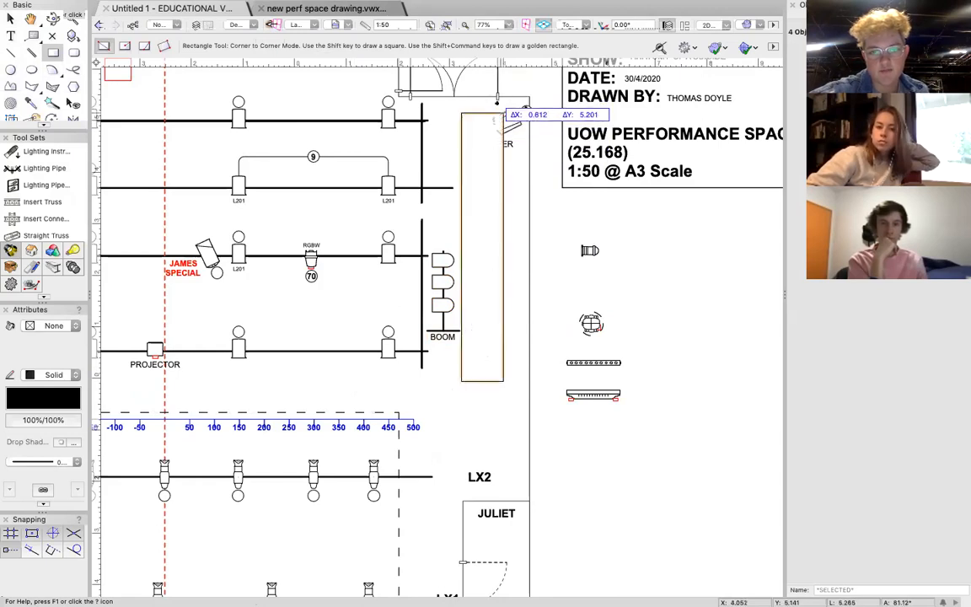
left_click(70, 462)
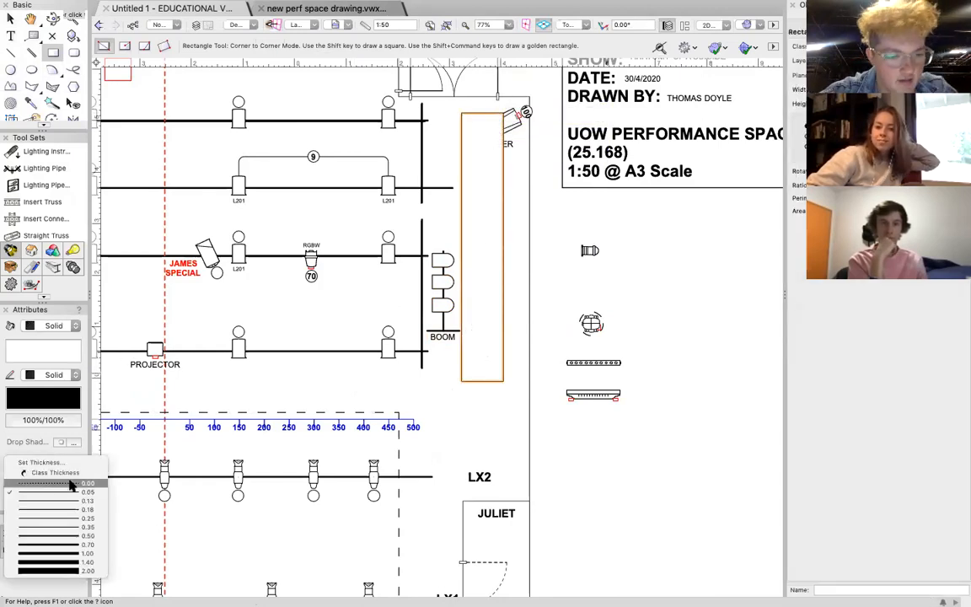
left_click(47, 351)
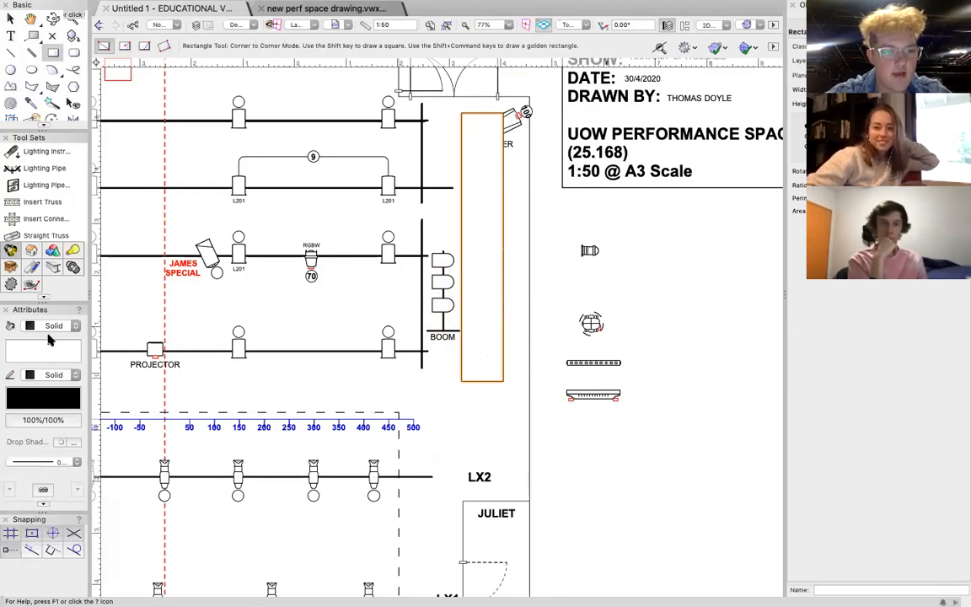
left_click(50, 376)
left_click(47, 361)
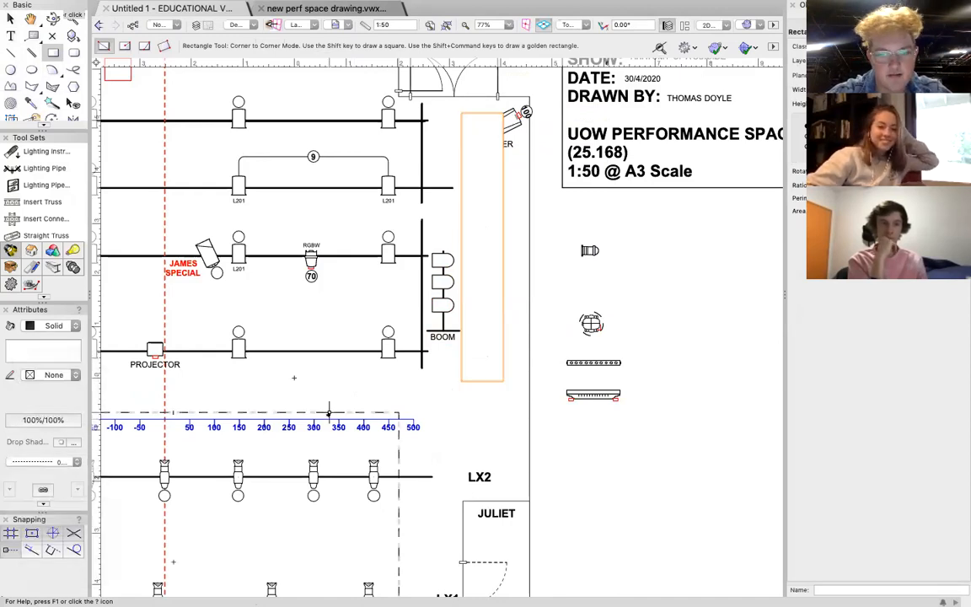
left_click(519, 115)
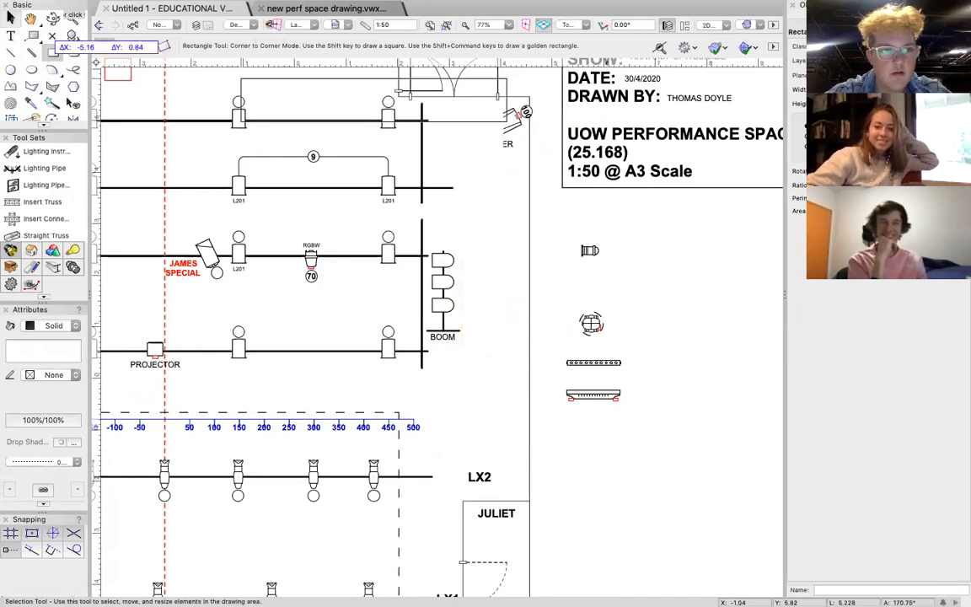
Bring the hazer symbol and its label in front of the white masking rectangle, and lock the rectangle.
left_click(10, 18)
left_click(509, 123)
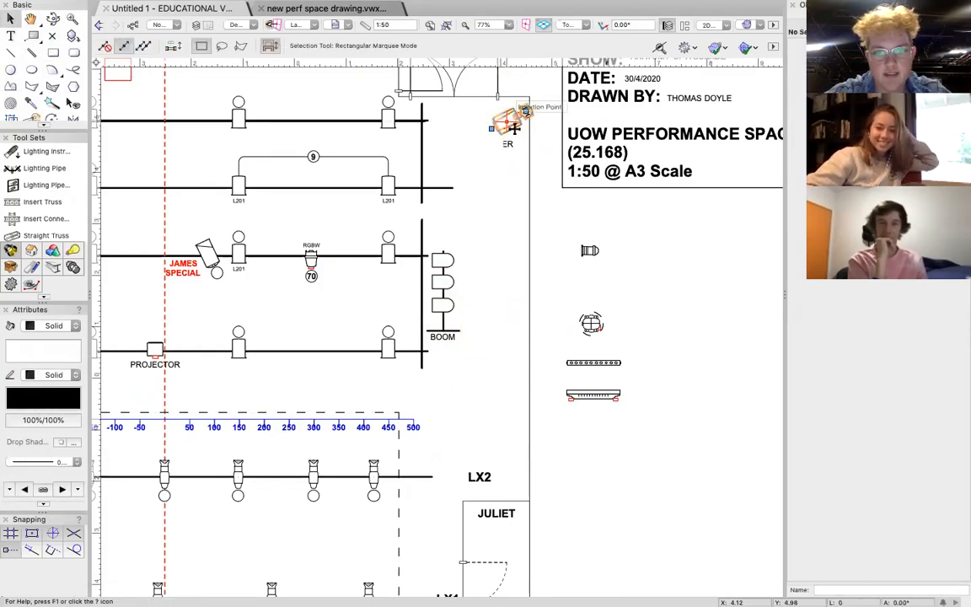
left_click(506, 143)
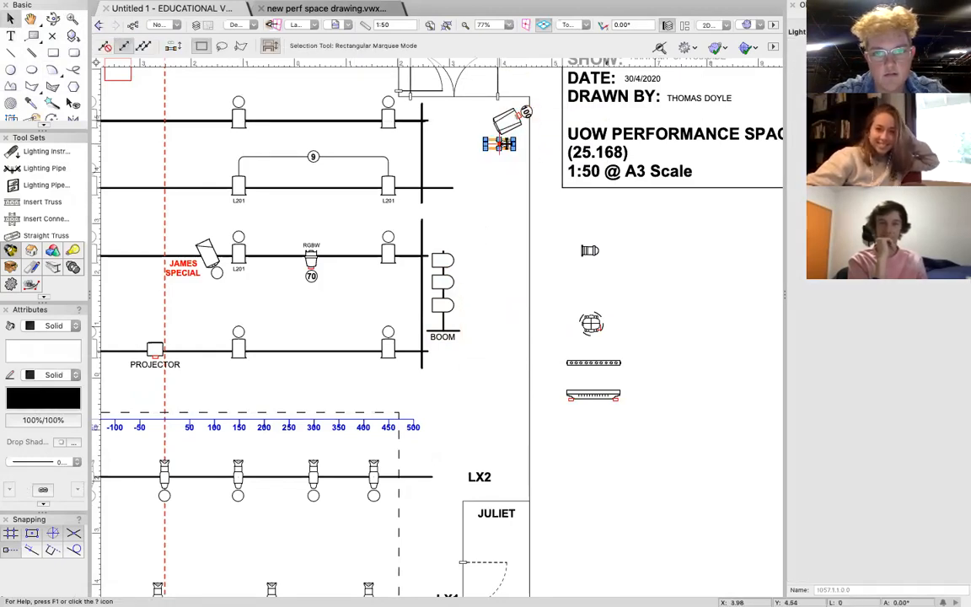
left_click(499, 143)
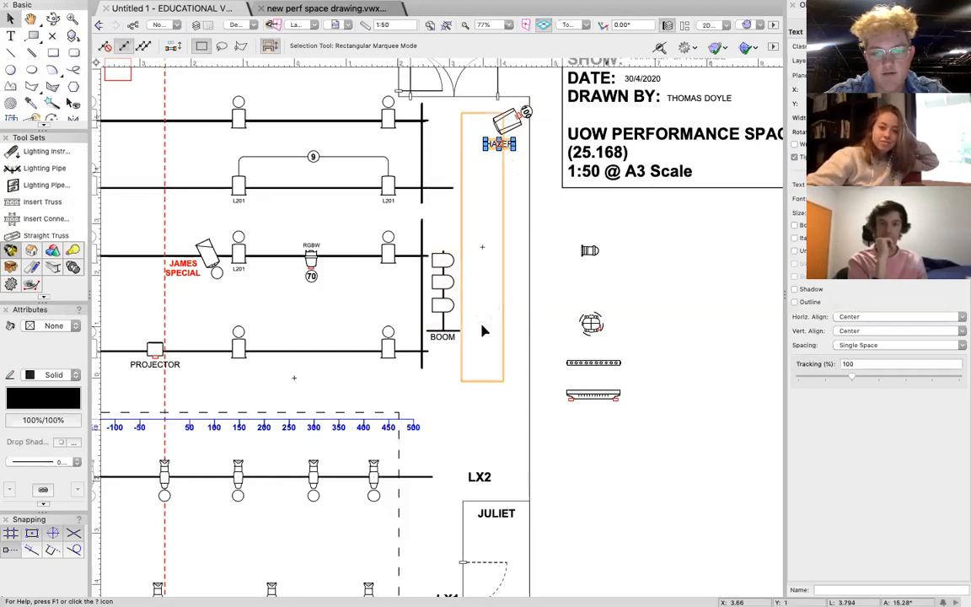
left_click(481, 371)
right_click(484, 371)
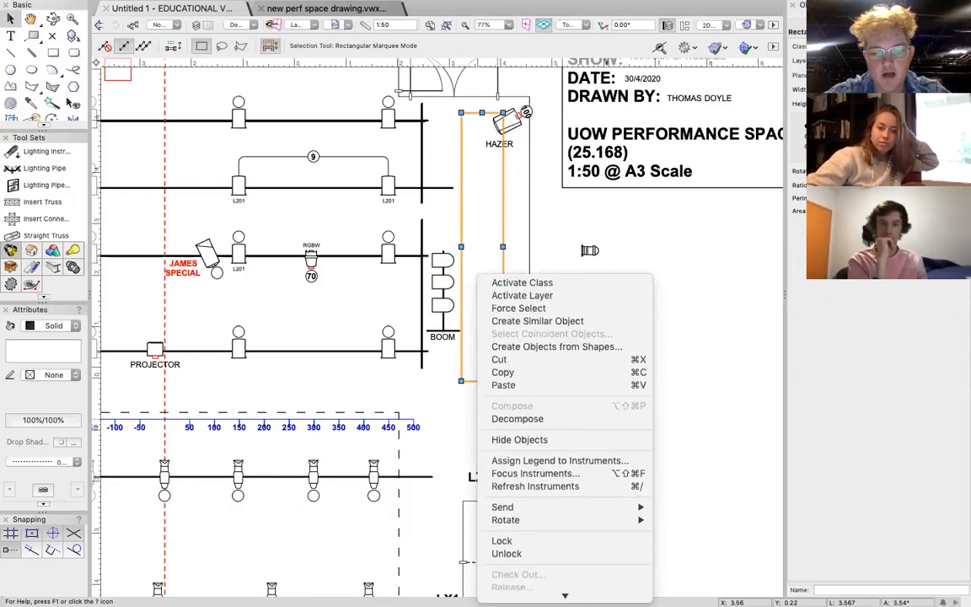
left_click(505, 514)
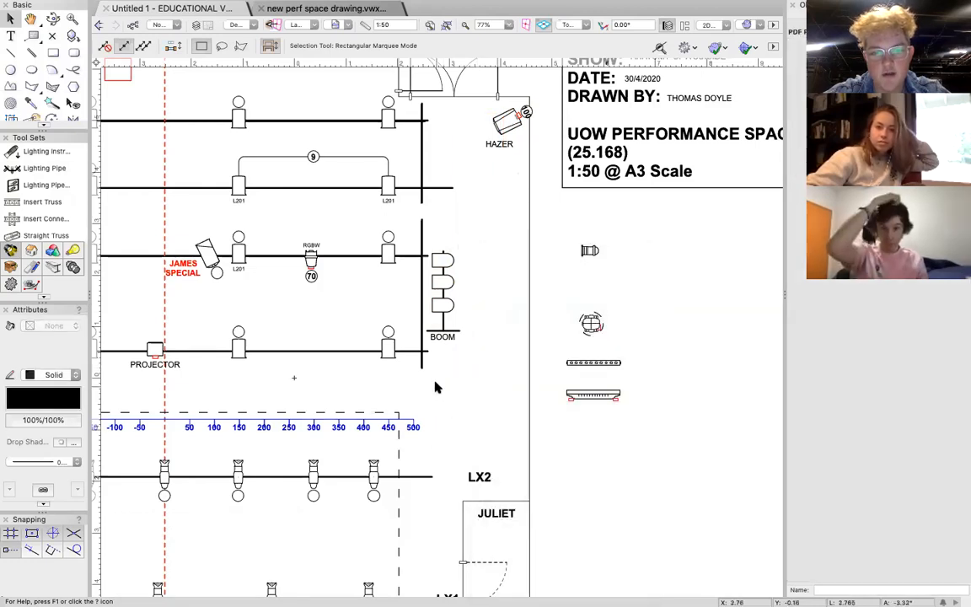
Move the boom and its fixtures into the masked strip below the hazer, and undo the stray move of the venue PDF.
left_click_drag(481, 403, 415, 239)
left_click_drag(439, 325, 487, 251)
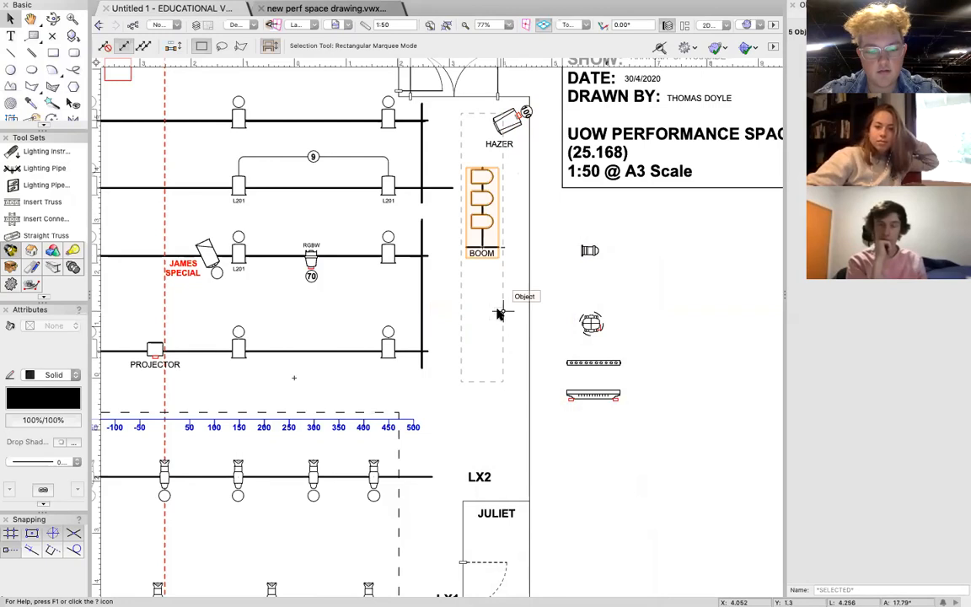
key("super+z")
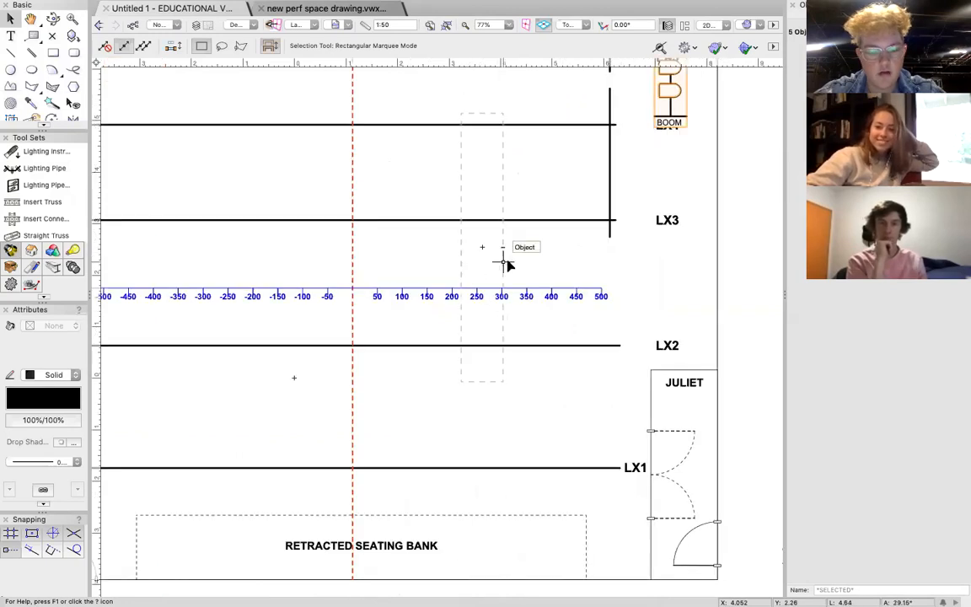
key("super+z")
Duplicate the boom with its three fixtures and align the copy directly below the original, beside LX3.
left_click_drag(516, 274, 442, 153)
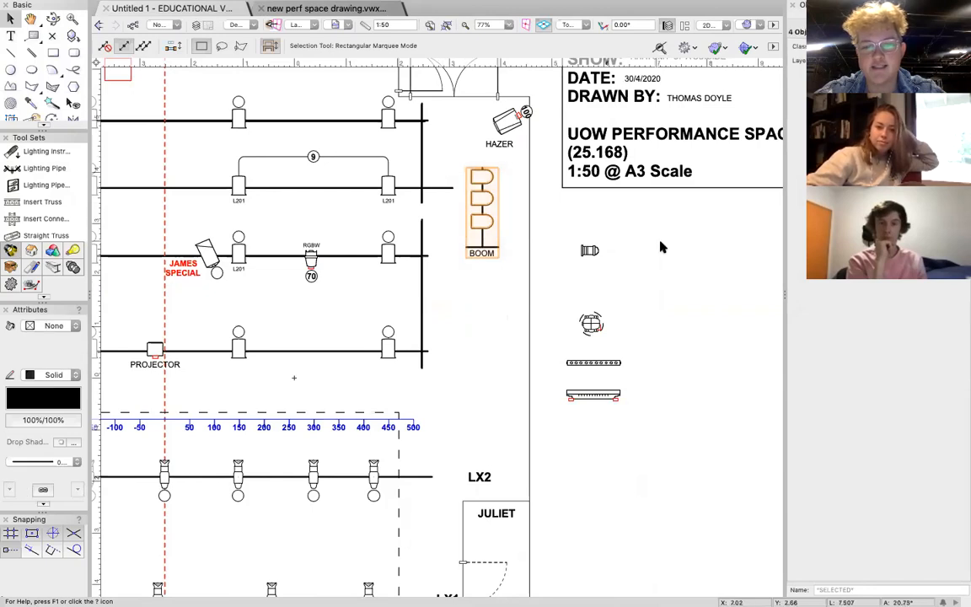
key("super+c")
key("super+v")
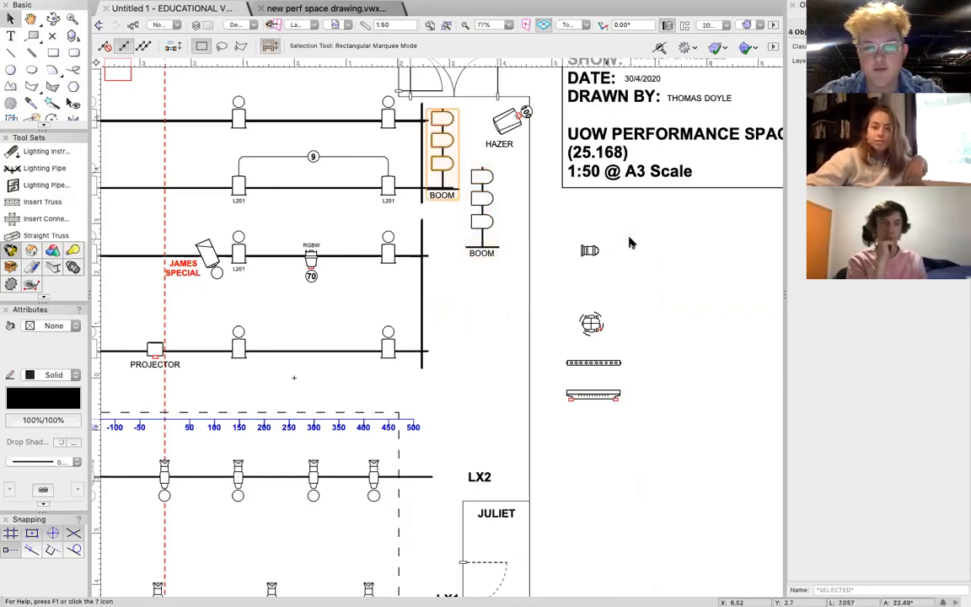
left_click_drag(443, 184, 482, 244)
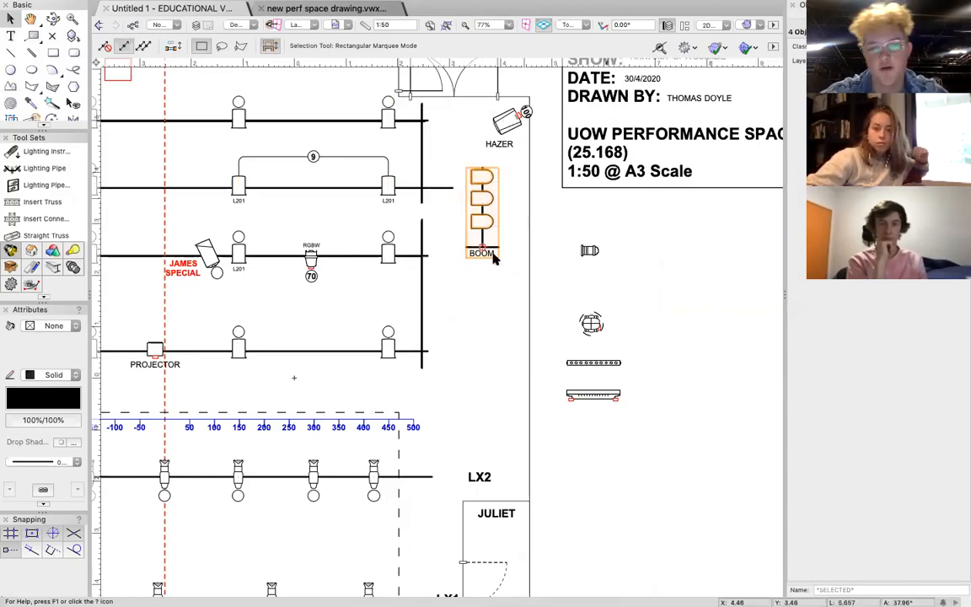
left_click_drag(484, 242, 513, 337)
left_click(497, 403)
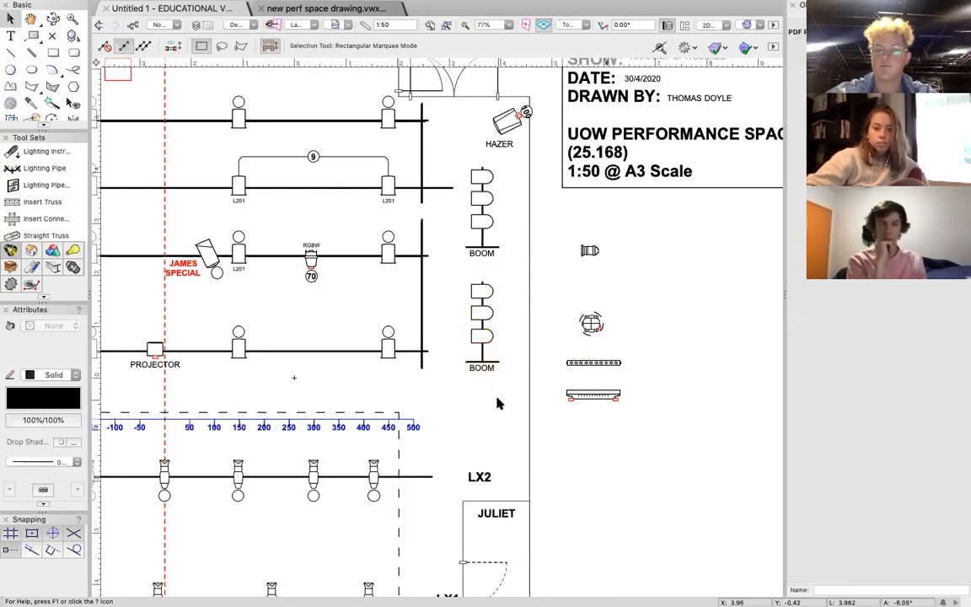
Assign the label legend to all six Par 64 fixtures on the two booms.
scroll(482, 337, "up", 3)
scroll(482, 337, "up", 1)
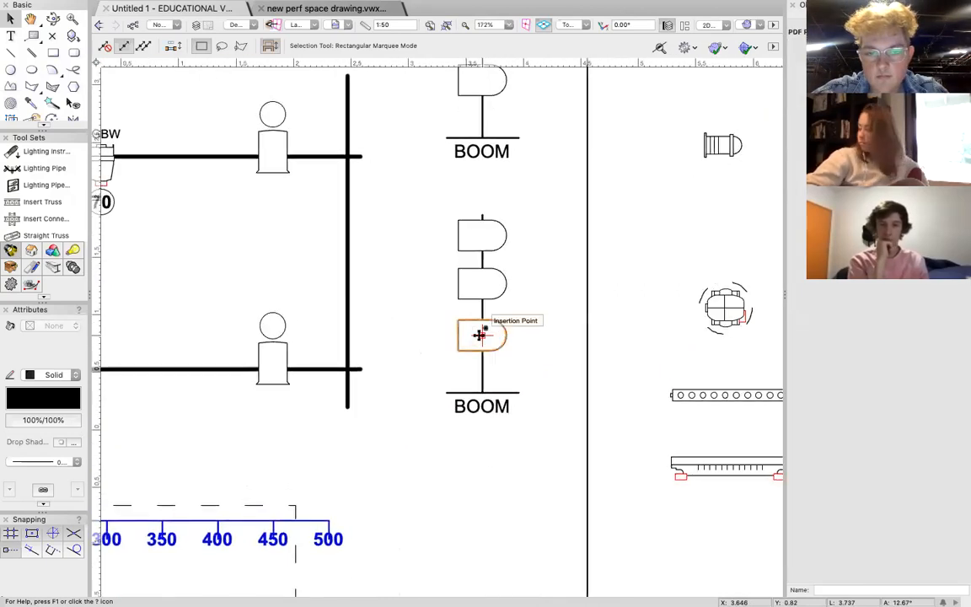
left_click(482, 235)
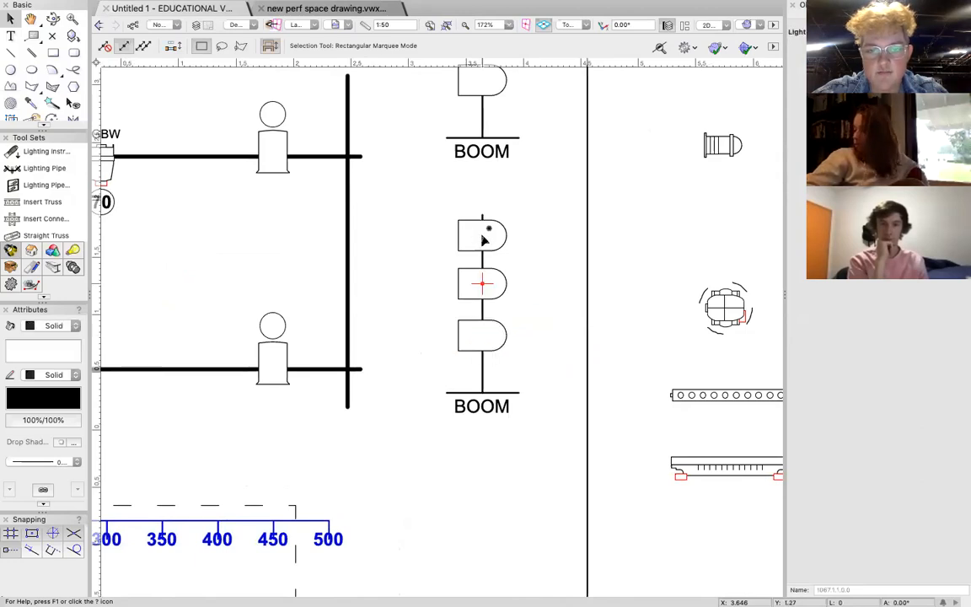
scroll(482, 236, "up", 4)
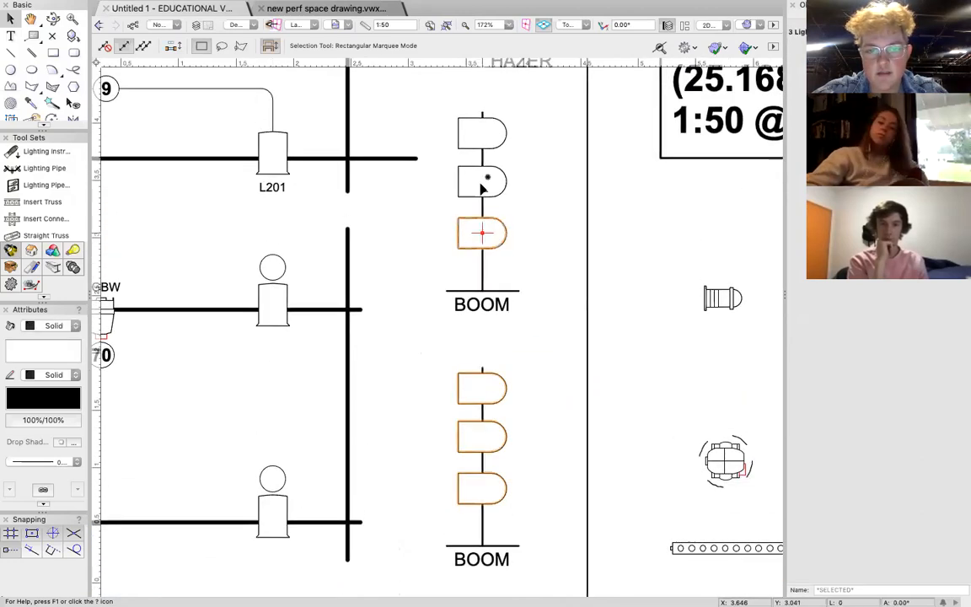
right_click(481, 124)
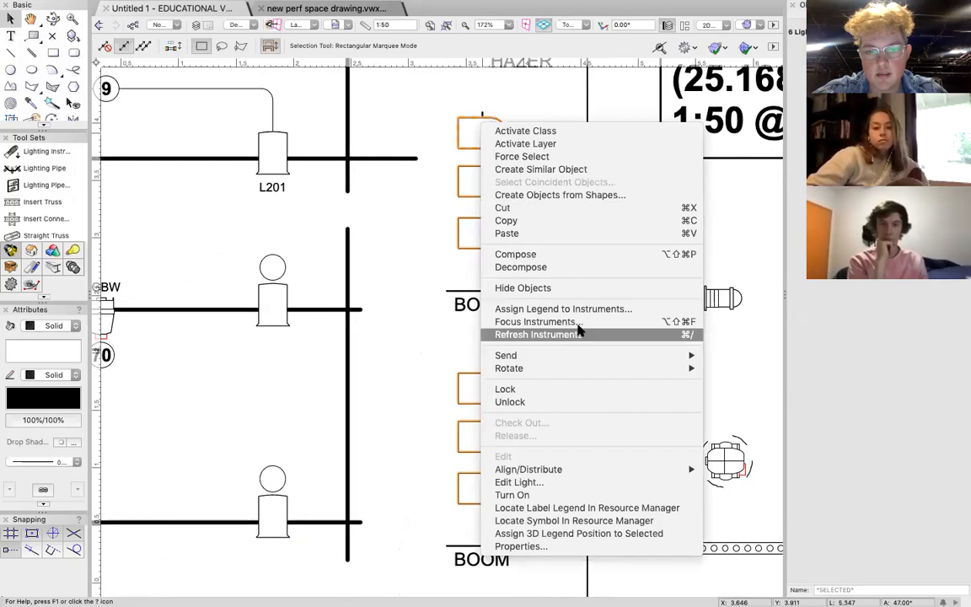
left_click(517, 309)
key("Return")
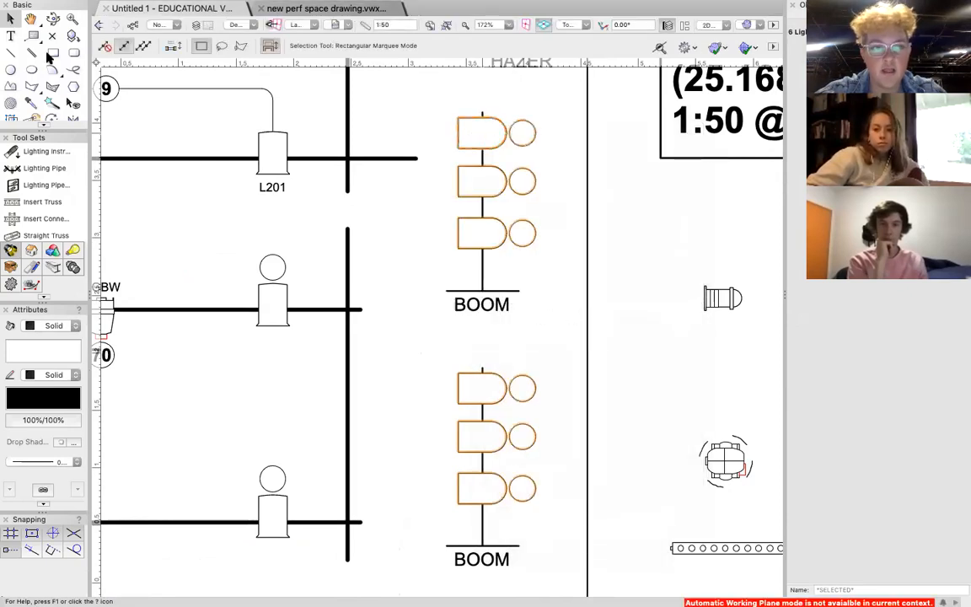
left_click(543, 321)
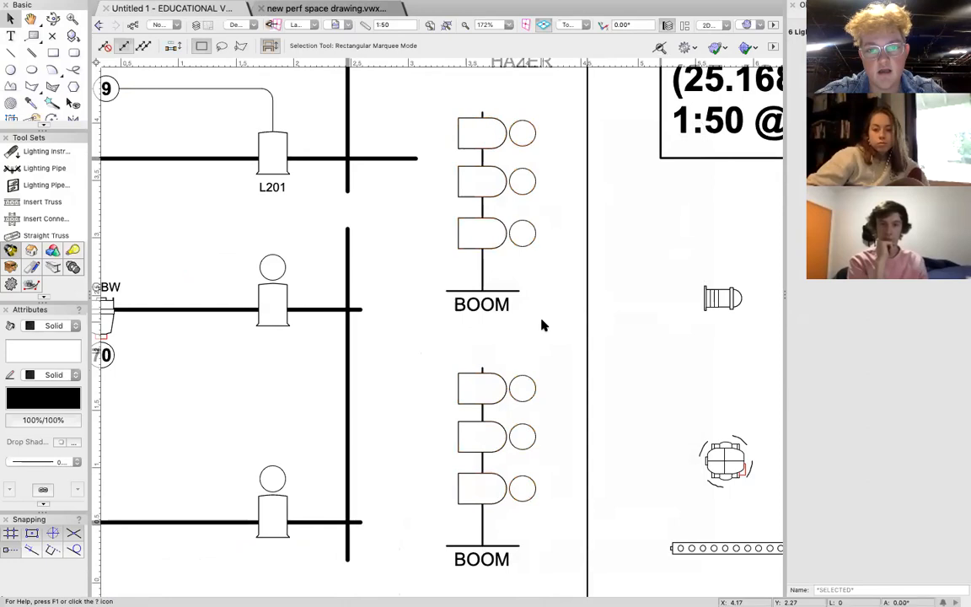
Add the height label +1.5 beside the top fixture of the upper boom and select that text.
left_click(11, 37)
left_click(555, 133)
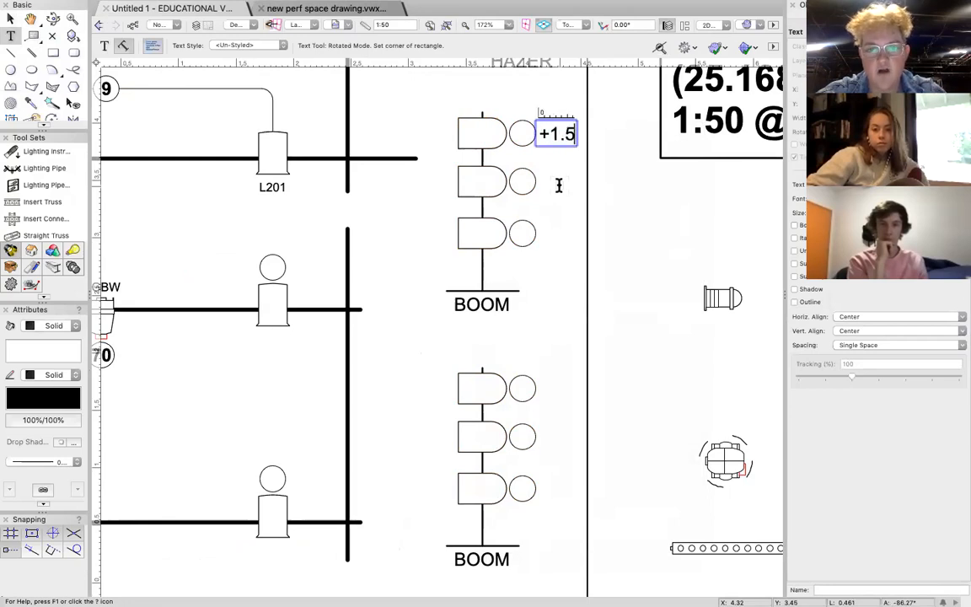
left_click(10, 18)
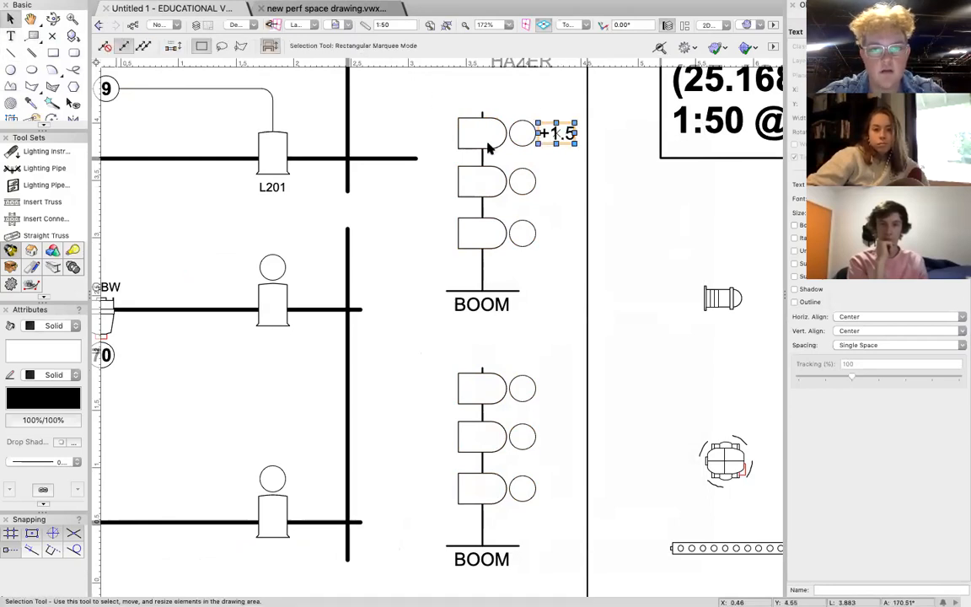
left_click(549, 176)
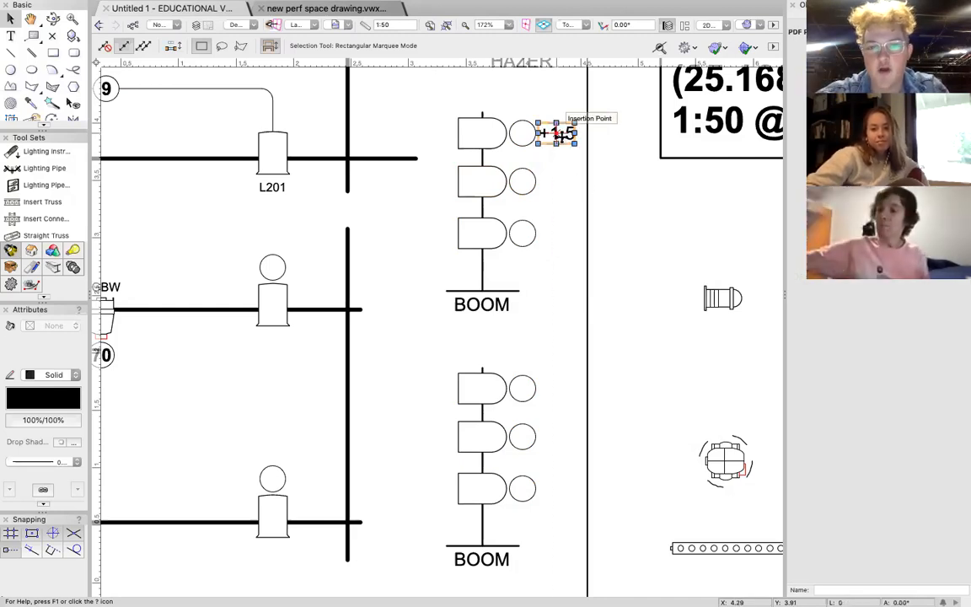
left_click(559, 135)
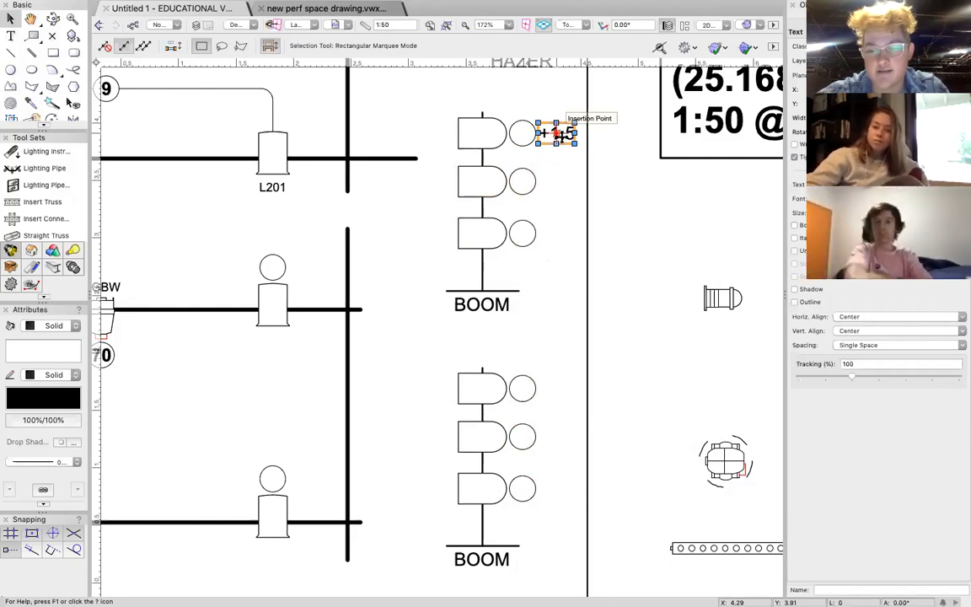
Delete the +1.5 height label beside the upper boom's top fixture.
key("BackSpace")
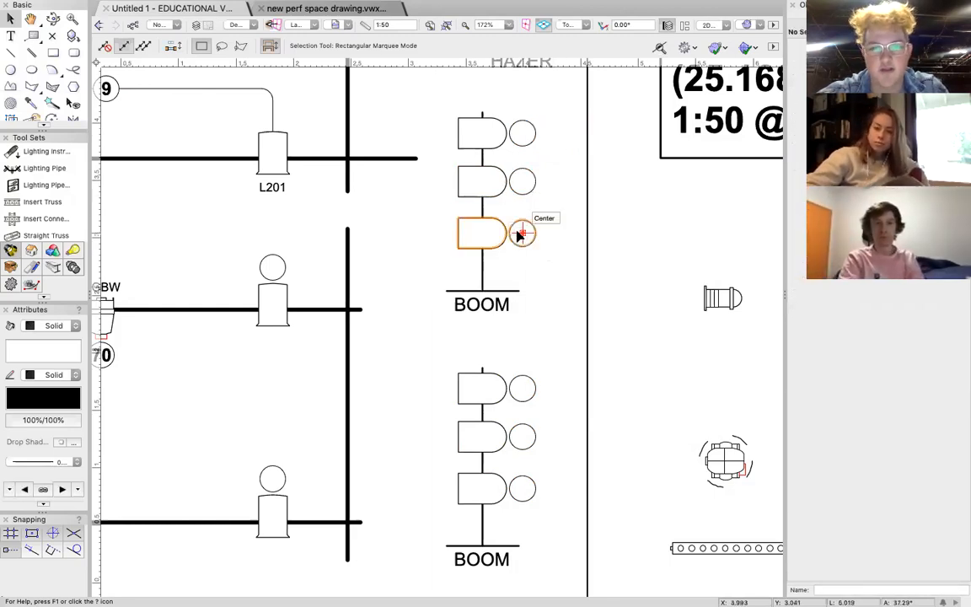
Add a text label H in the clear space between the projector's pipe and the blue ruler, near the -300 mark.
scroll(521, 234, "down", 5)
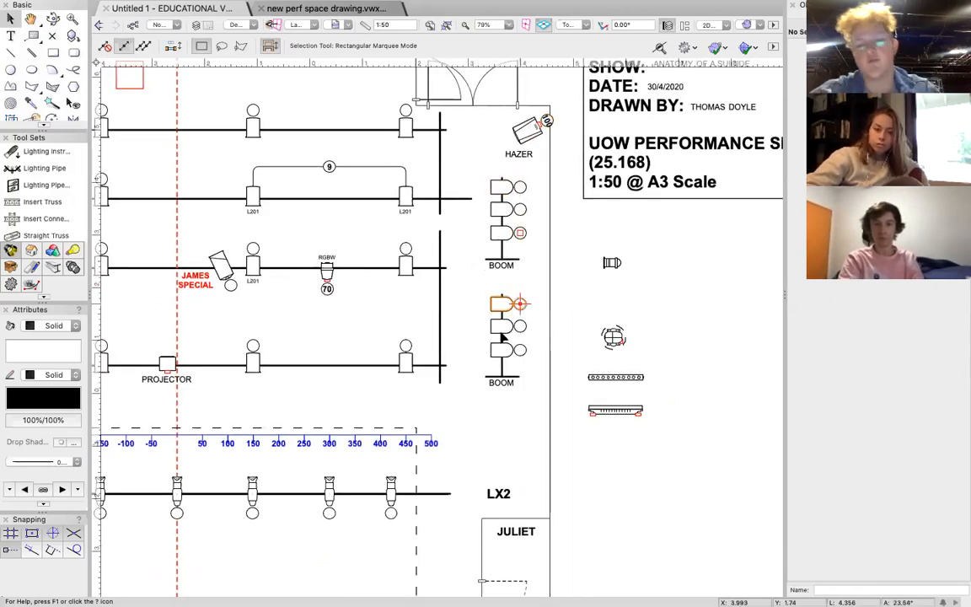
scroll(399, 346, "left", 5)
scroll(396, 346, "left", 7)
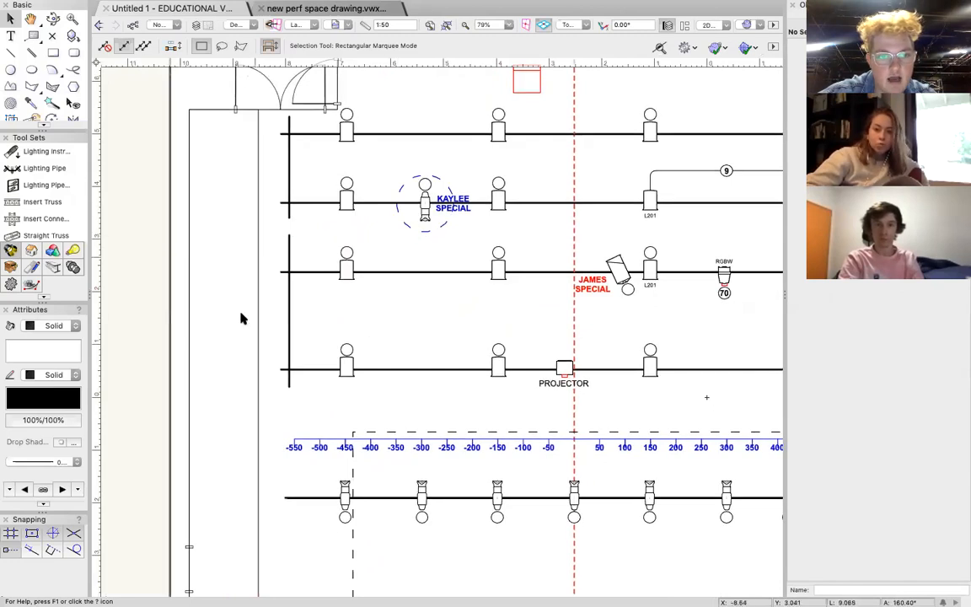
scroll(238, 325, "left", 1)
scroll(238, 325, "down", 3)
scroll(238, 326, "right", 3)
scroll(239, 325, "down", 1)
scroll(239, 325, "right", 1)
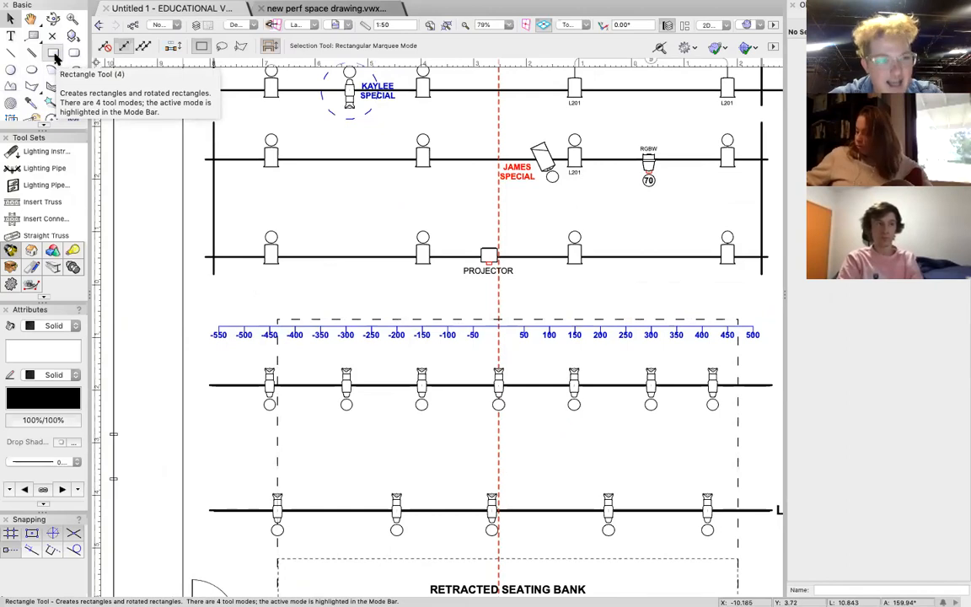
left_click(11, 37)
left_click(338, 294)
type("H")
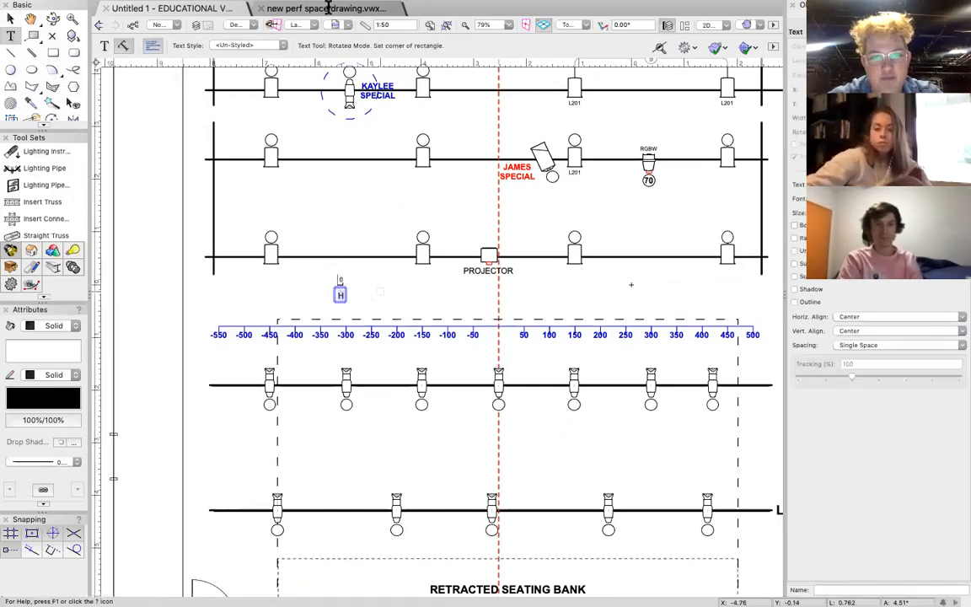
Set the H text size to 36 and deselect the text.
left_click(383, 7)
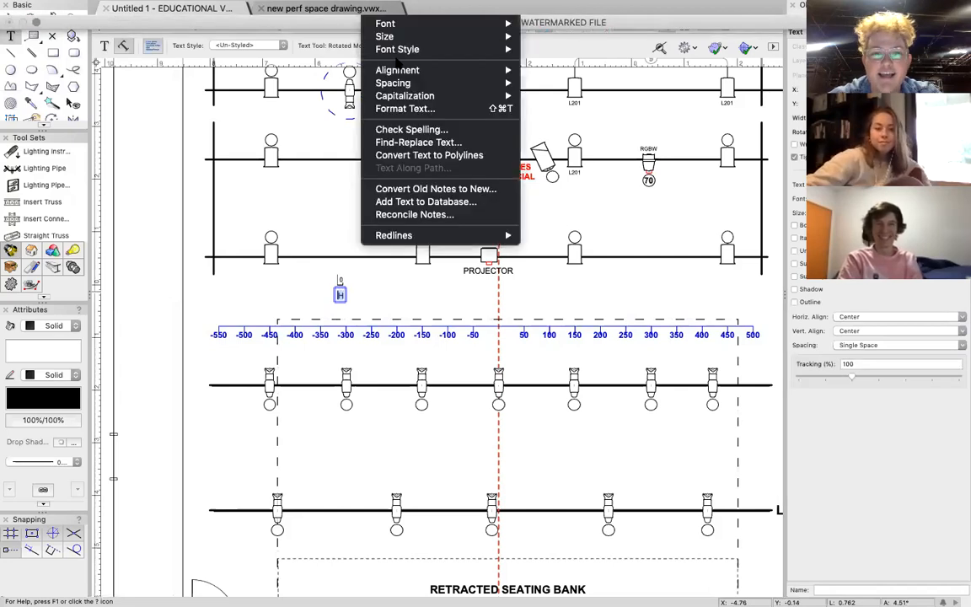
mouse_move(455, 36)
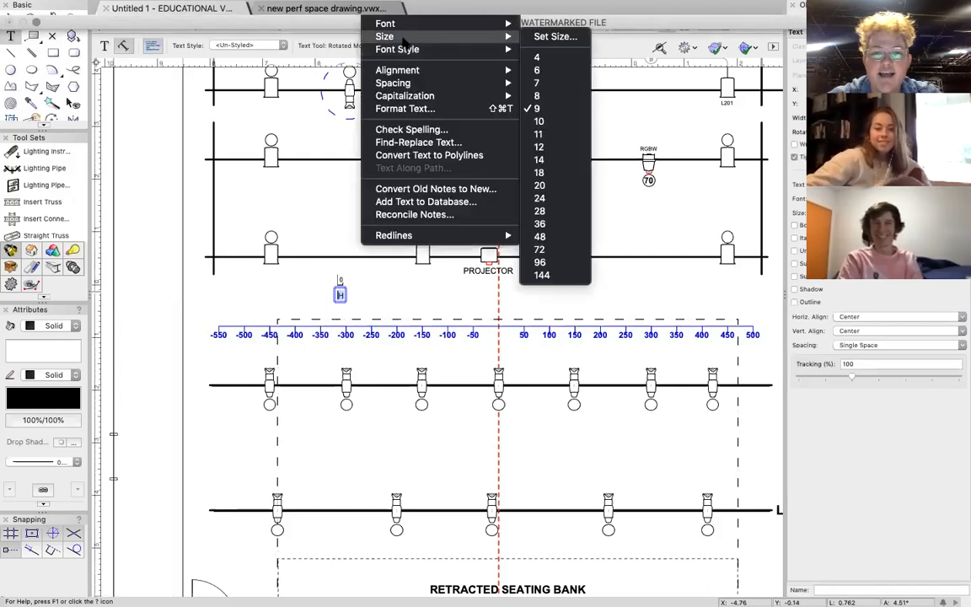
left_click(539, 172)
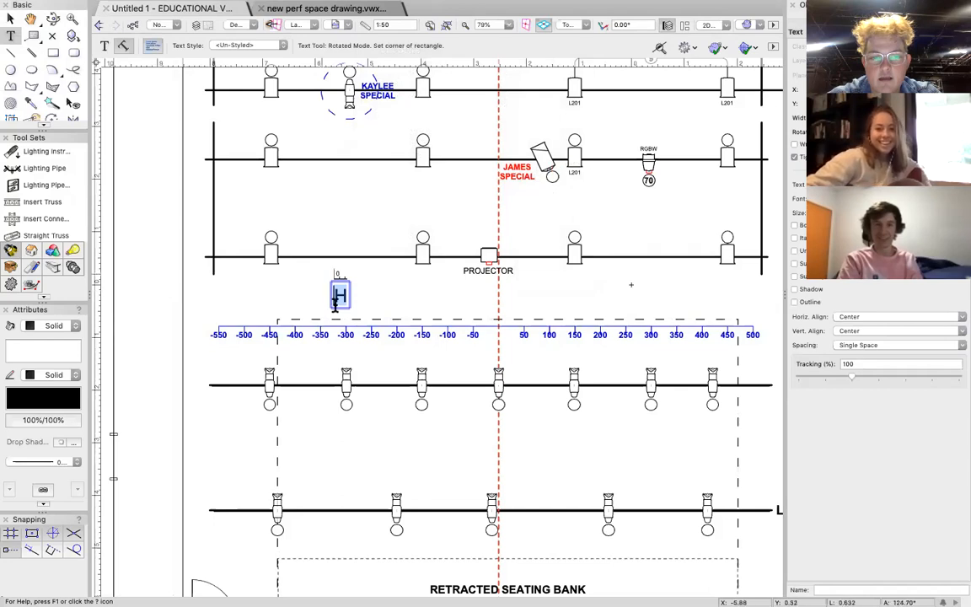
left_click(375, 8)
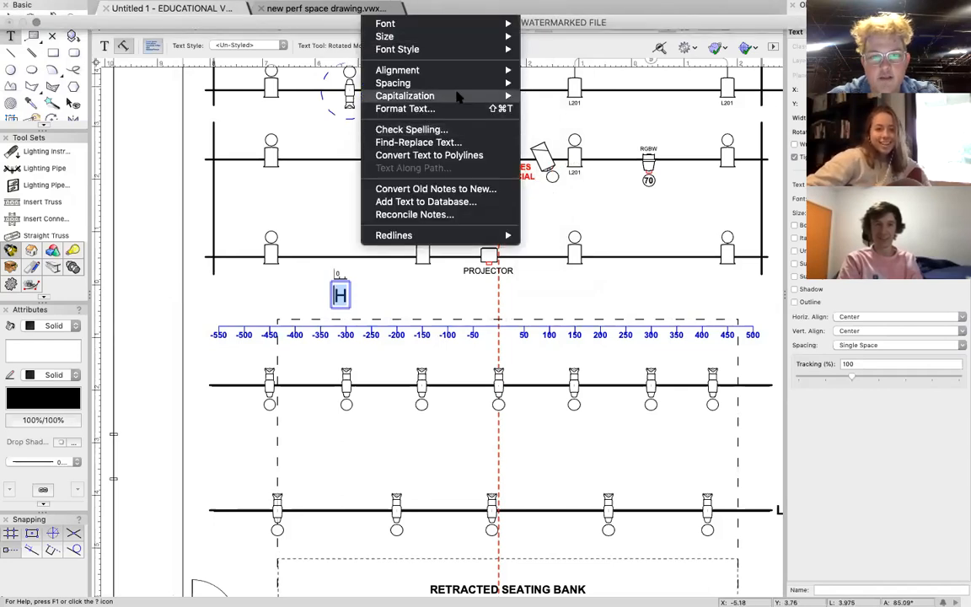
mouse_move(469, 48)
mouse_move(423, 37)
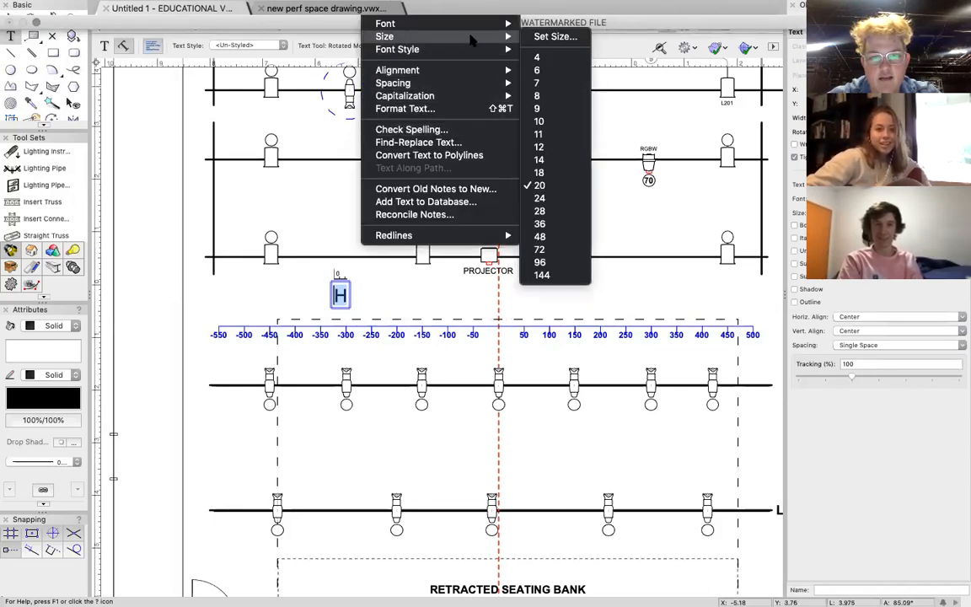
left_click(554, 224)
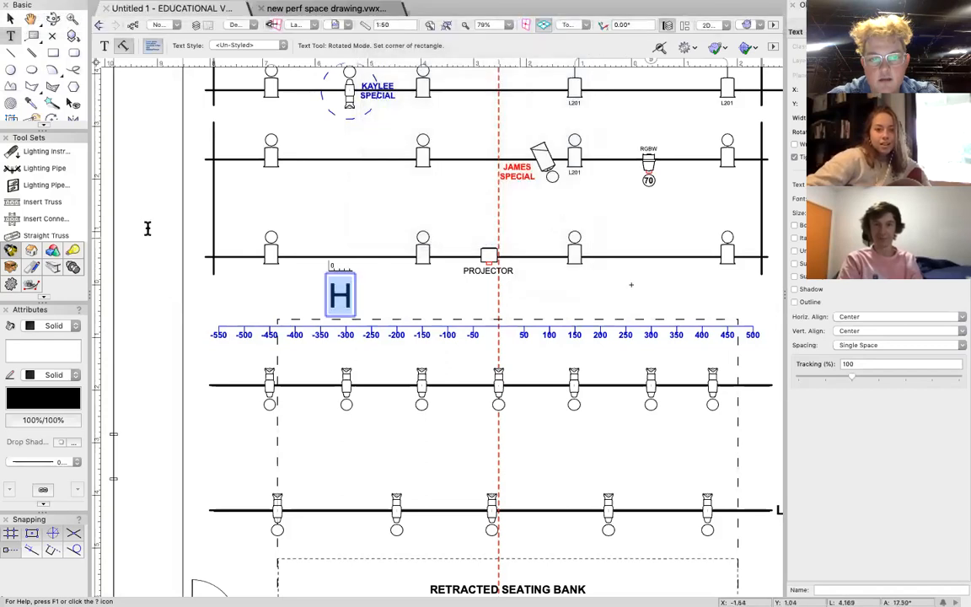
left_click(10, 18)
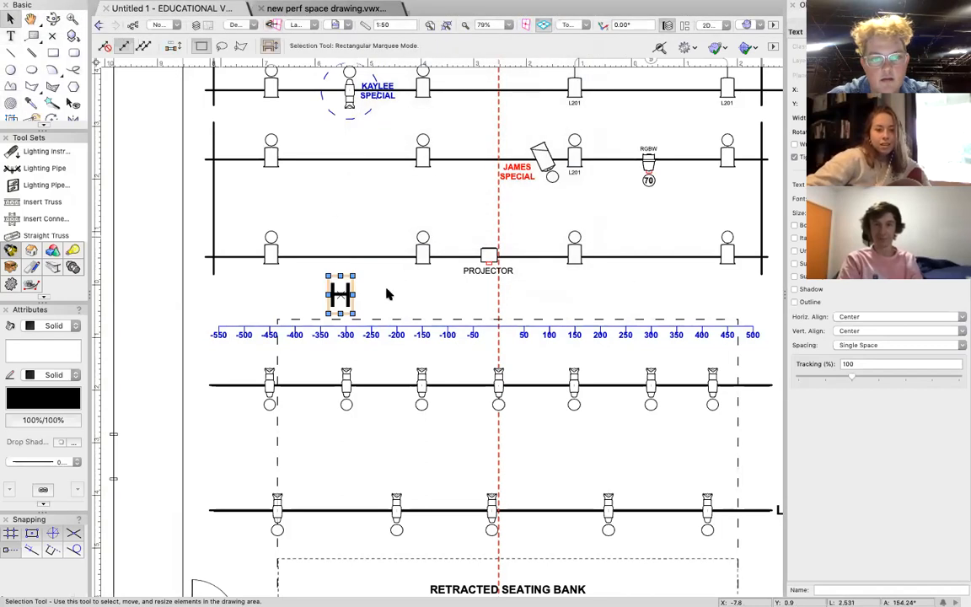
left_click(366, 297)
Search the lighting instrument library for ACCLAIM and insert the Selecon Acclaim condenser fixture centred on the H.
scroll(355, 300, "up", 5)
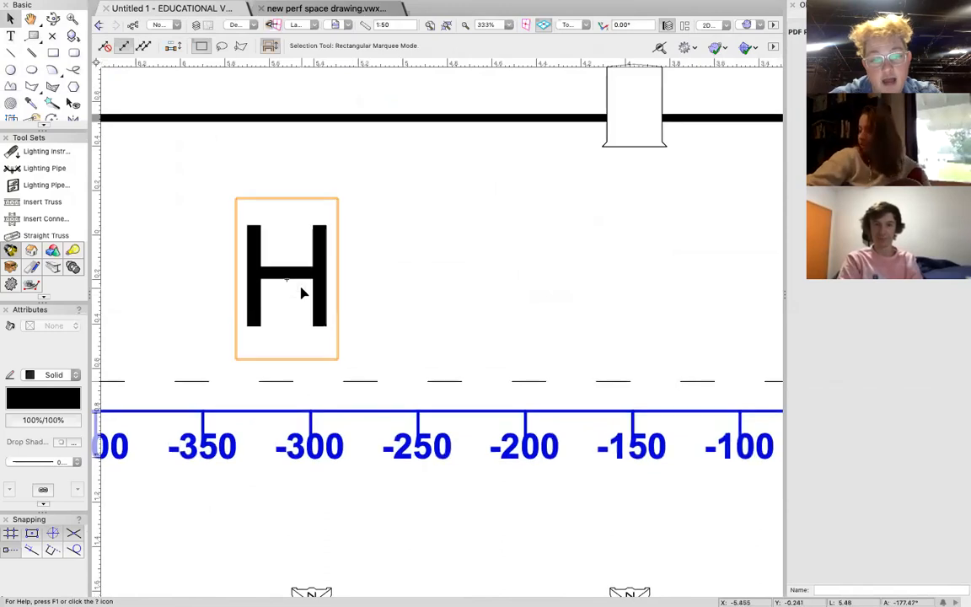
scroll(302, 292, "left", 3)
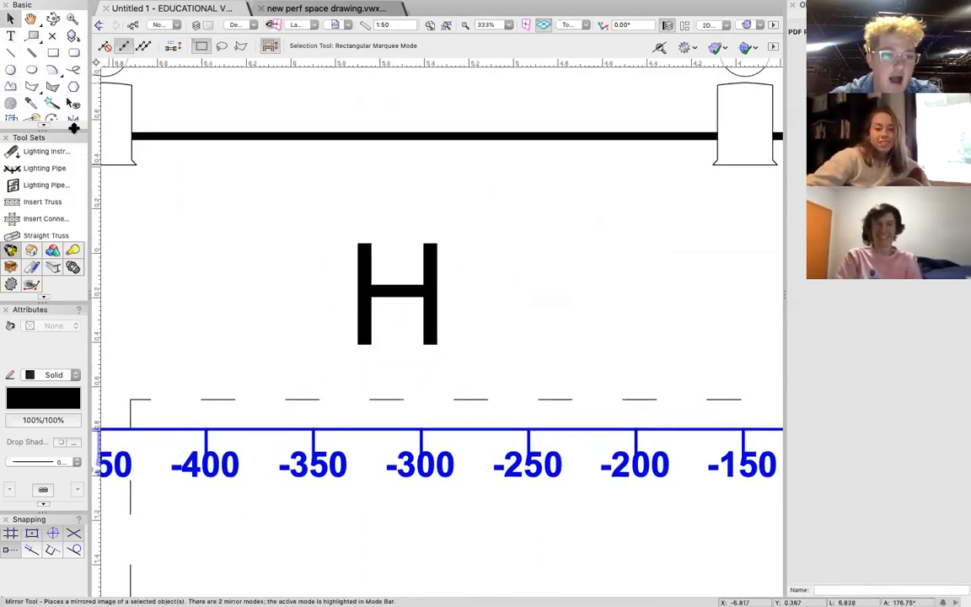
left_click(51, 151)
left_click(199, 46)
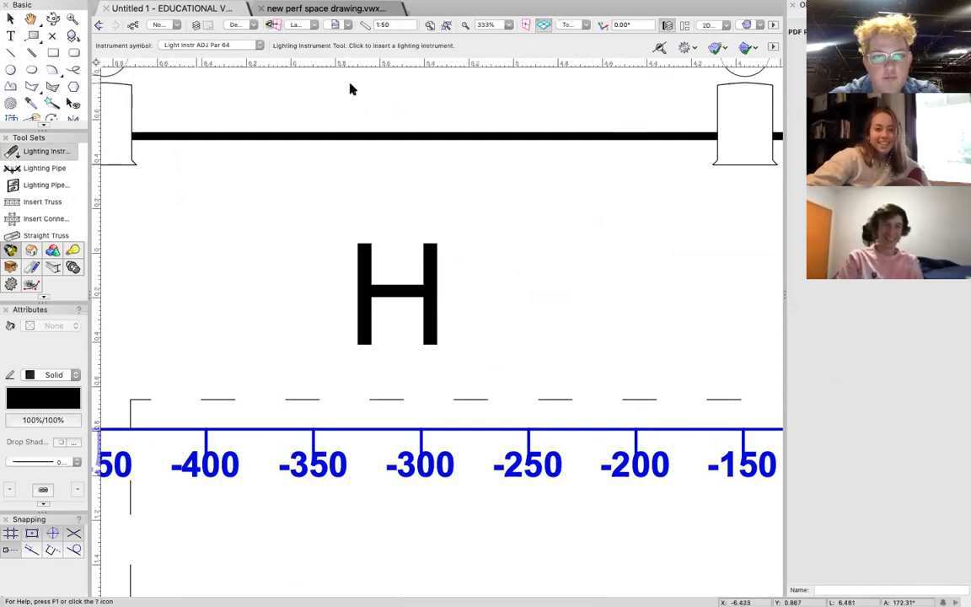
type("ACCLAIM")
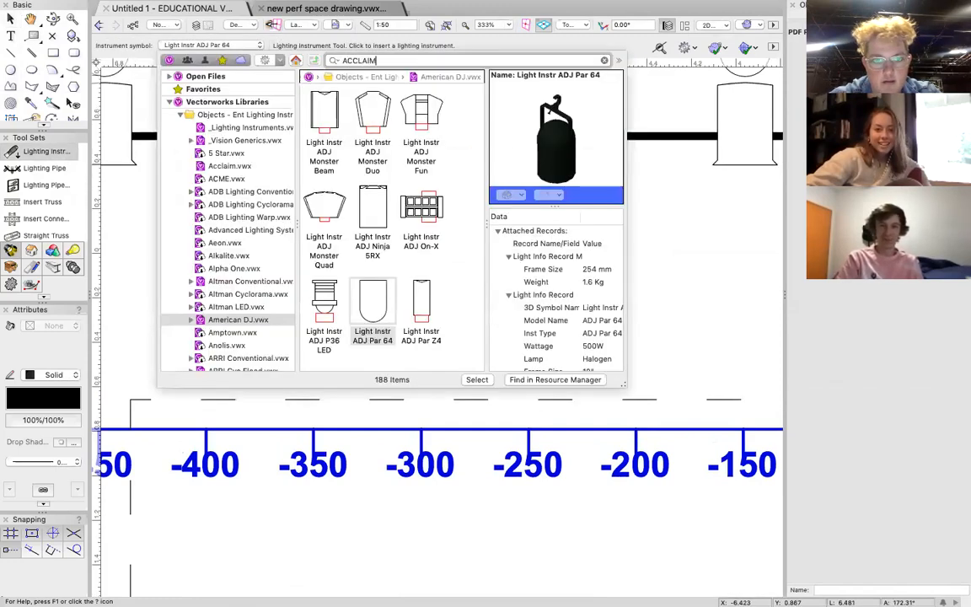
key("Return")
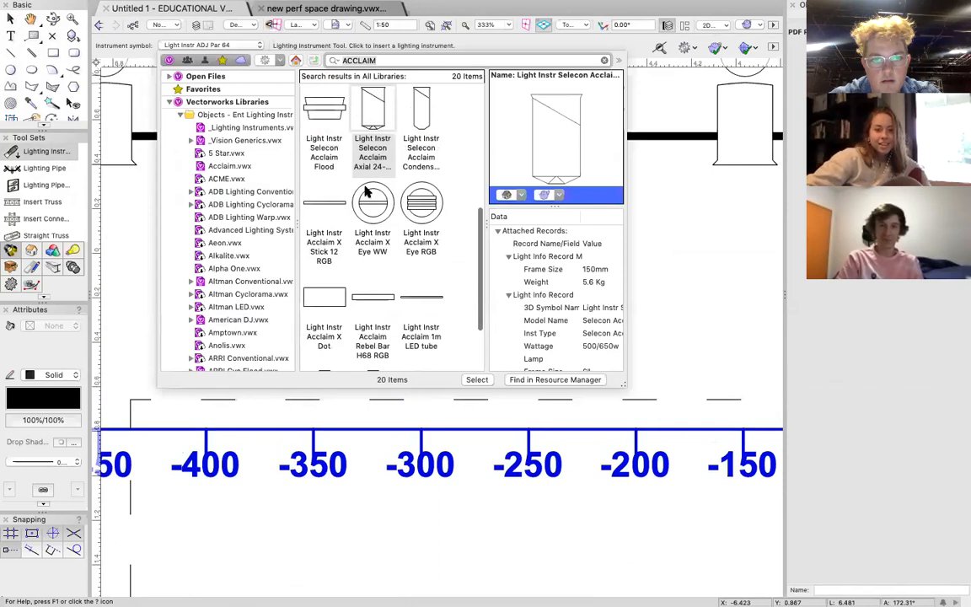
double_click(421, 106)
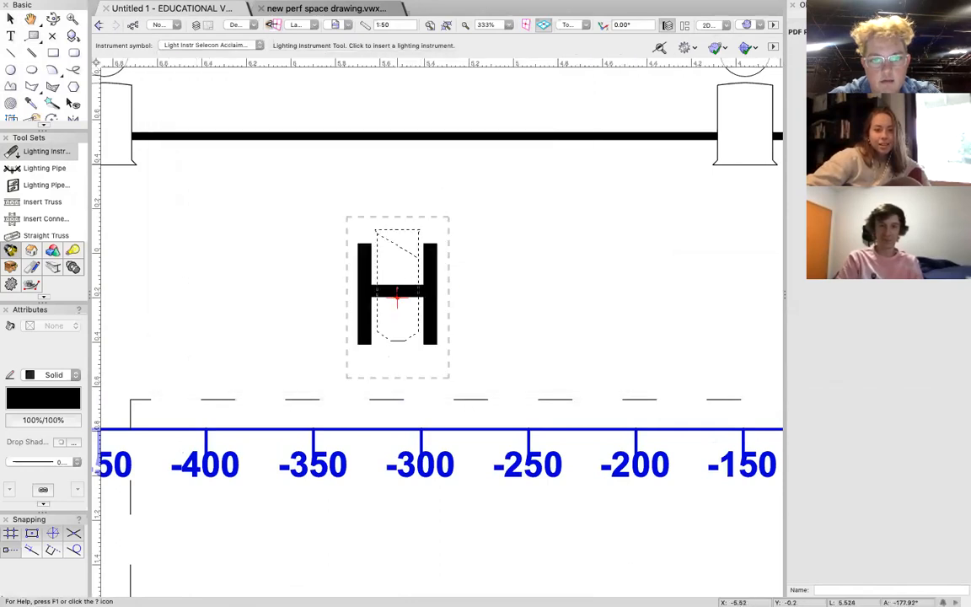
left_click(396, 297)
left_click(399, 193)
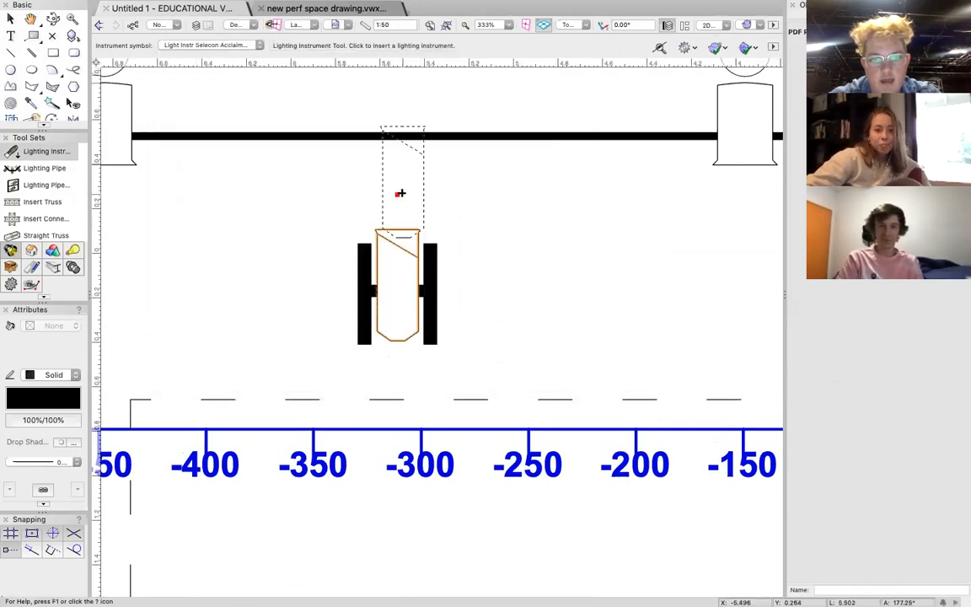
left_click(8, 20)
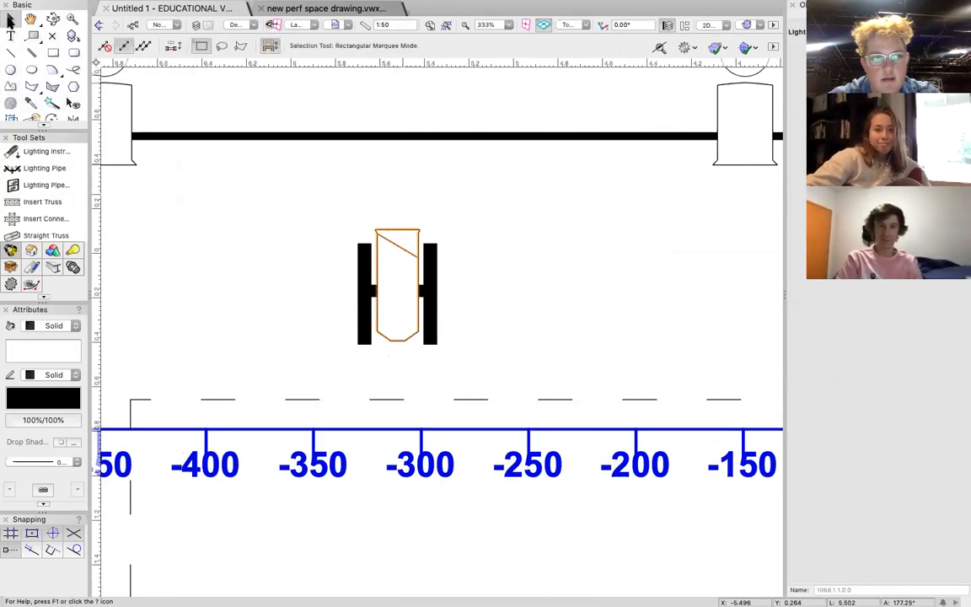
Assign label legend 1 to the Selecon Acclaim fixture on the H.
scroll(511, 312, "down", 1)
scroll(511, 313, "down", 3)
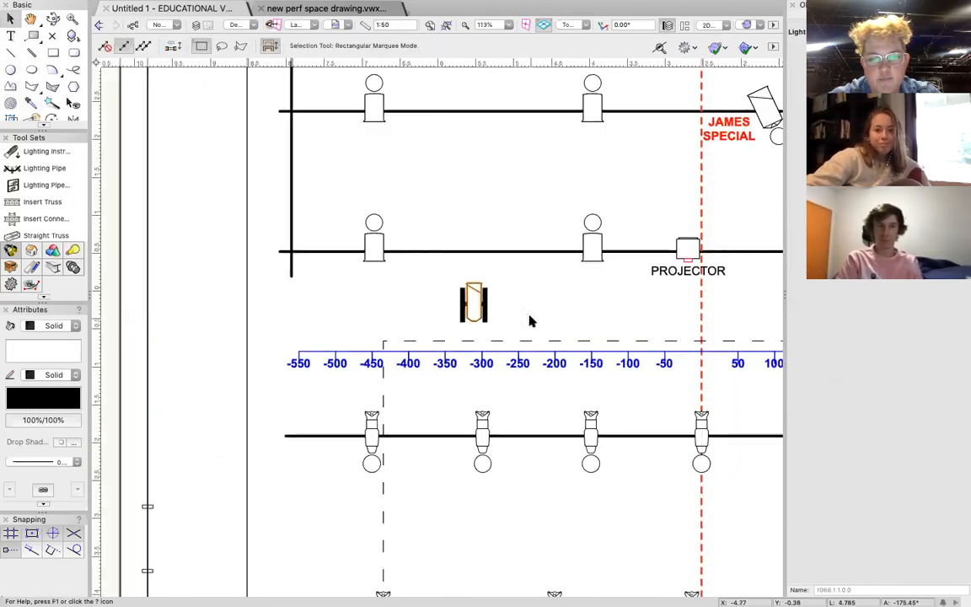
scroll(528, 320, "right", 2)
left_click(379, 301)
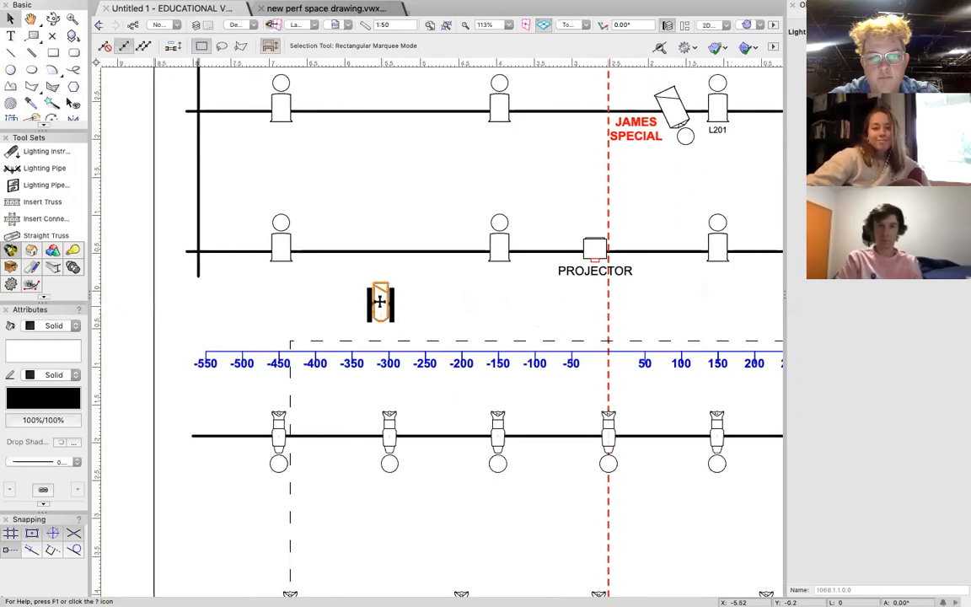
double_click(379, 301)
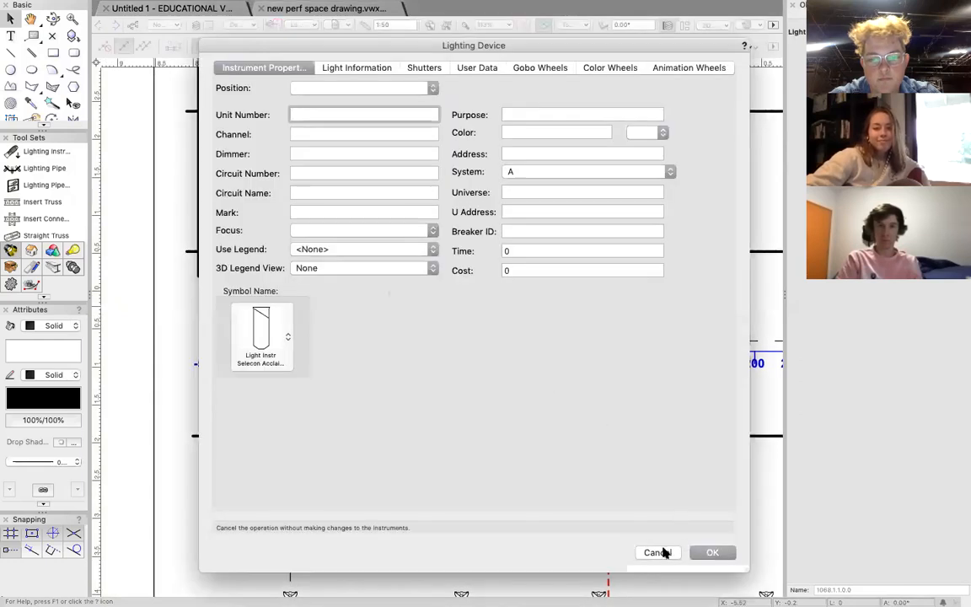
left_click(343, 248)
left_click(344, 258)
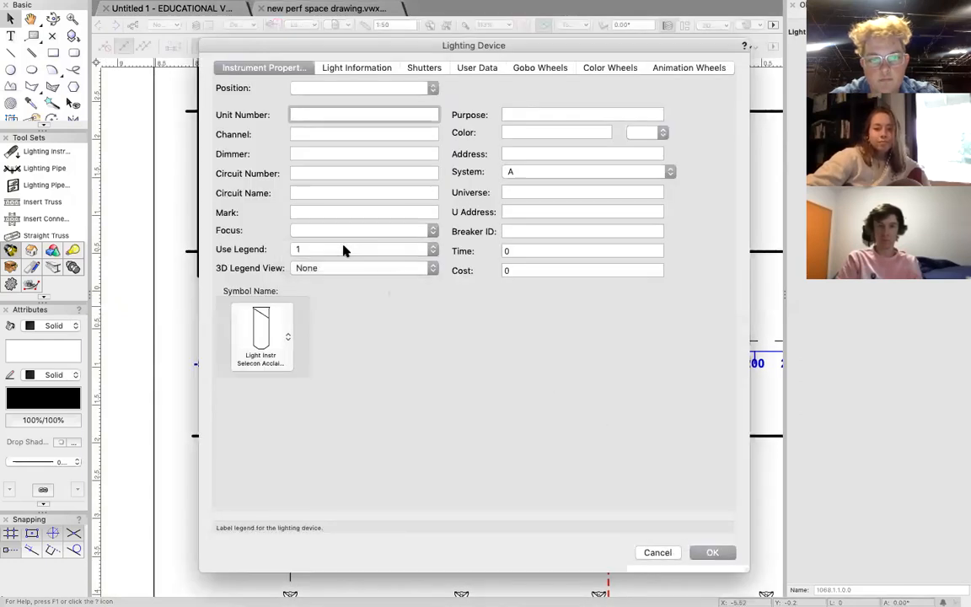
key("Return")
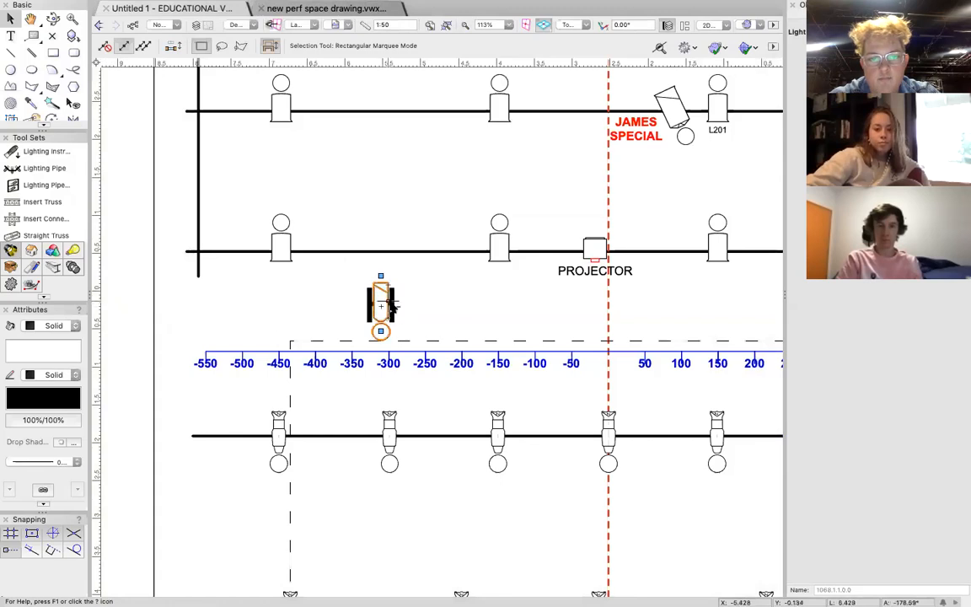
Draw an upright rectangle about 0.06 by 0.445 beside the fixture and a horizontal crossbar rectangle extending from its middle.
scroll(390, 307, "up", 10)
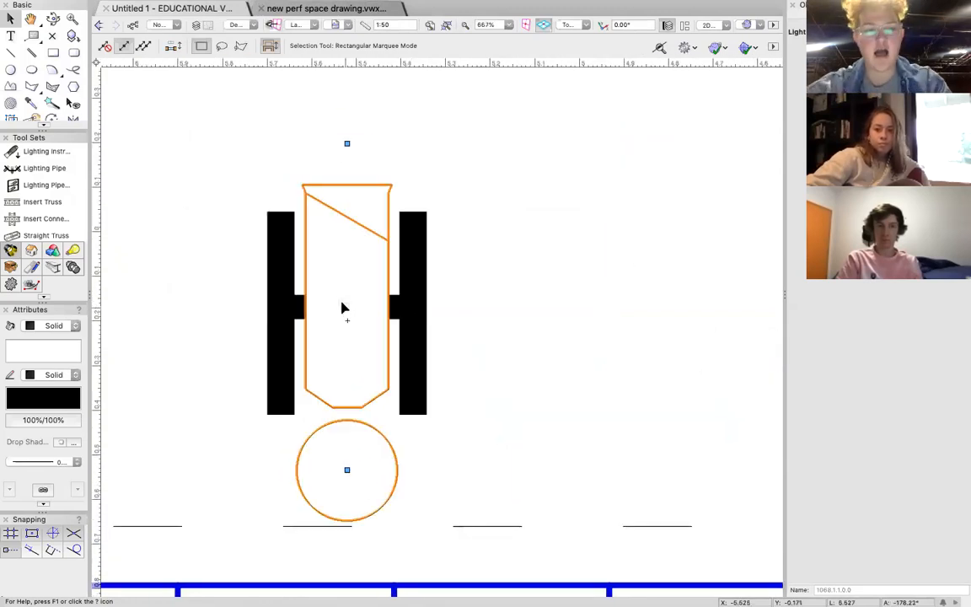
left_click(53, 52)
left_click(511, 213)
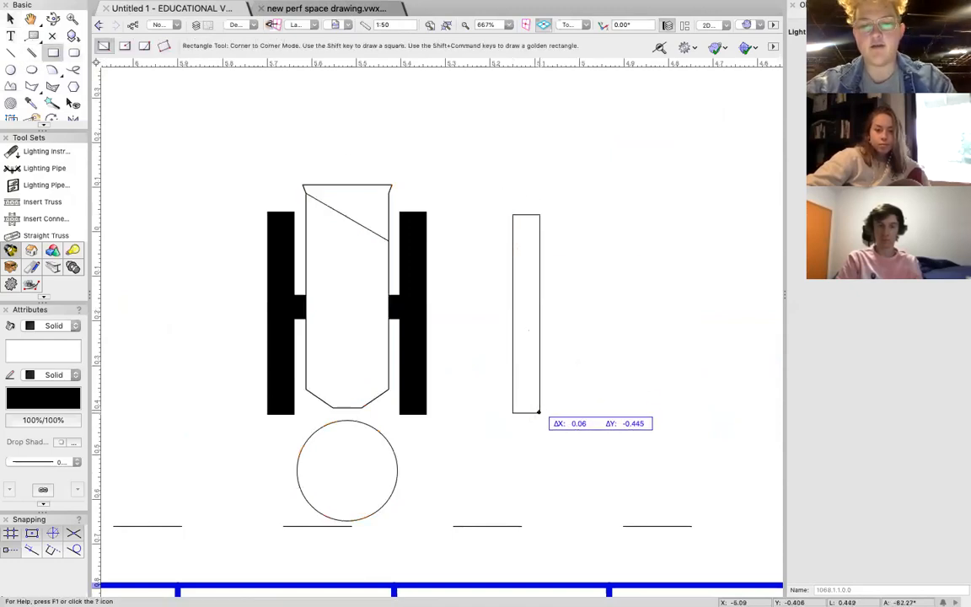
left_click(539, 412)
left_click(513, 298)
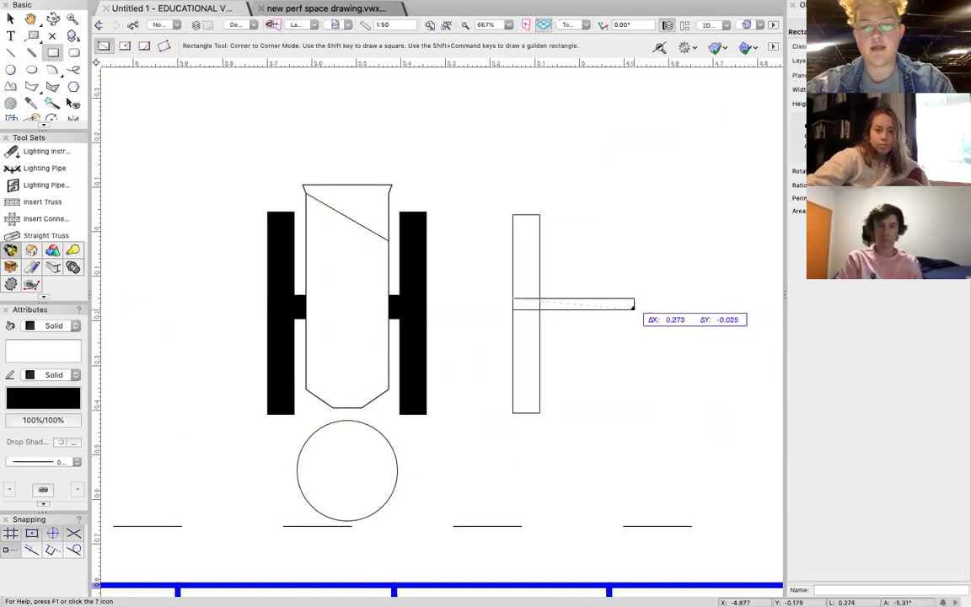
left_click(696, 322)
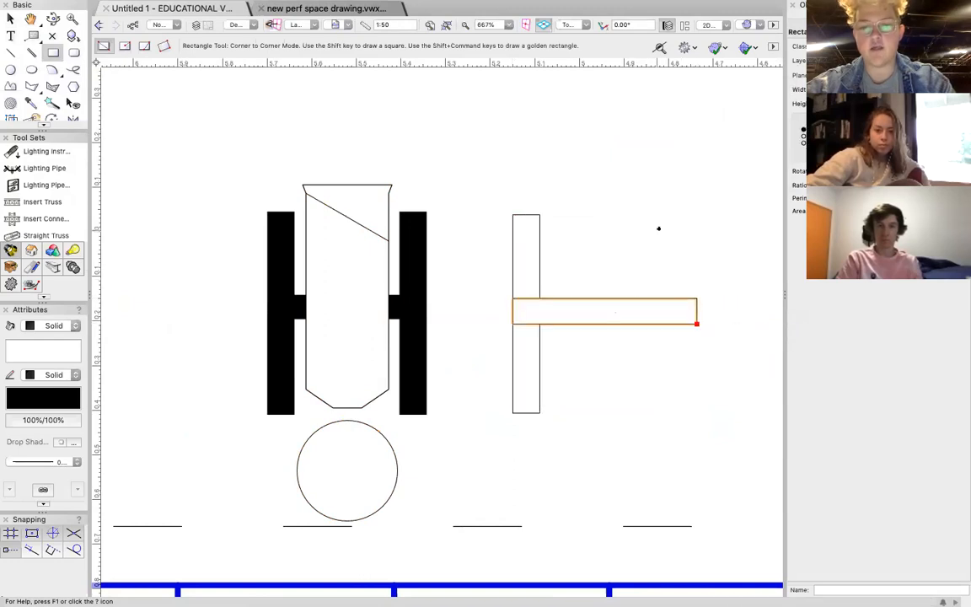
Duplicate the upright rectangle and place the copy at the far end of the crossbar to complete the H shape.
left_click(10, 18)
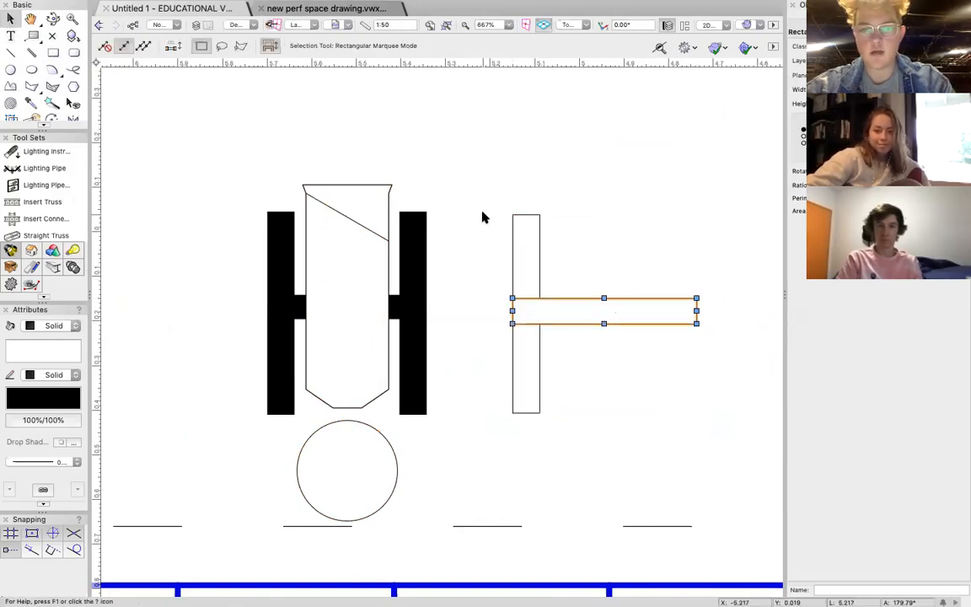
left_click(512, 227)
key("super+c")
key("super+v")
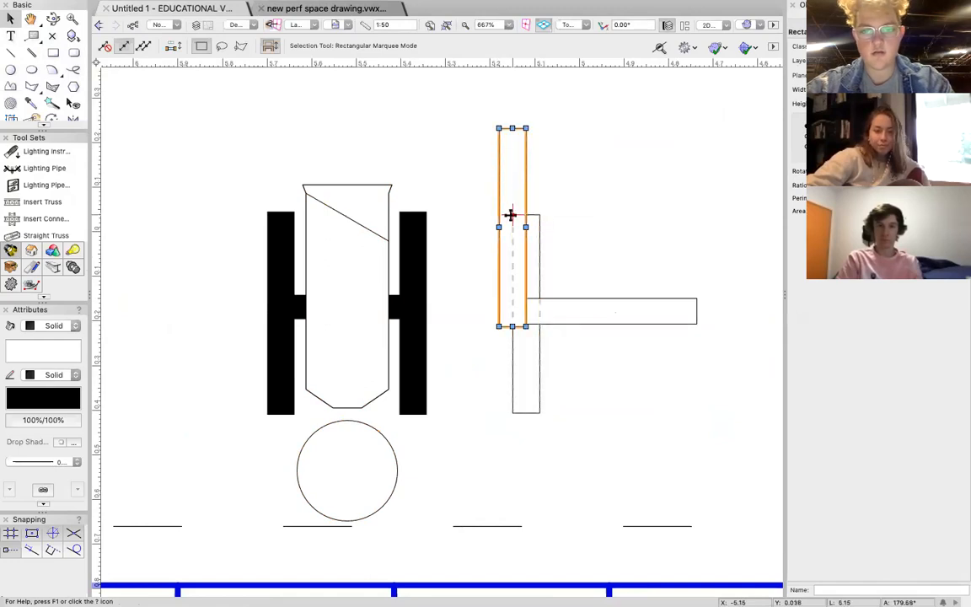
left_click_drag(512, 240, 694, 325)
Fill all three rectangles of the H shape with solid black and group them.
left_click(514, 284)
left_click(569, 301, "shift")
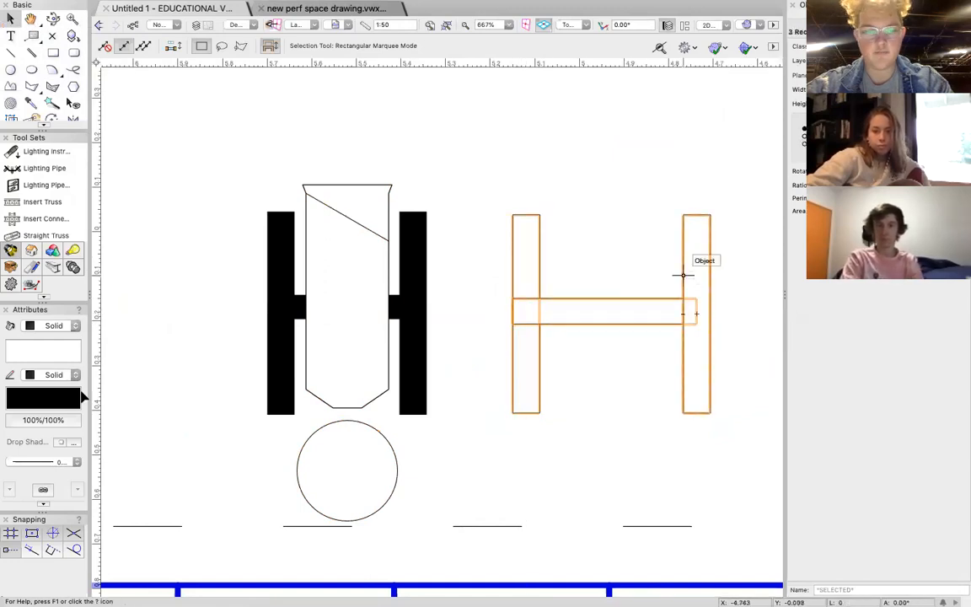
left_click(59, 325)
left_click(56, 327)
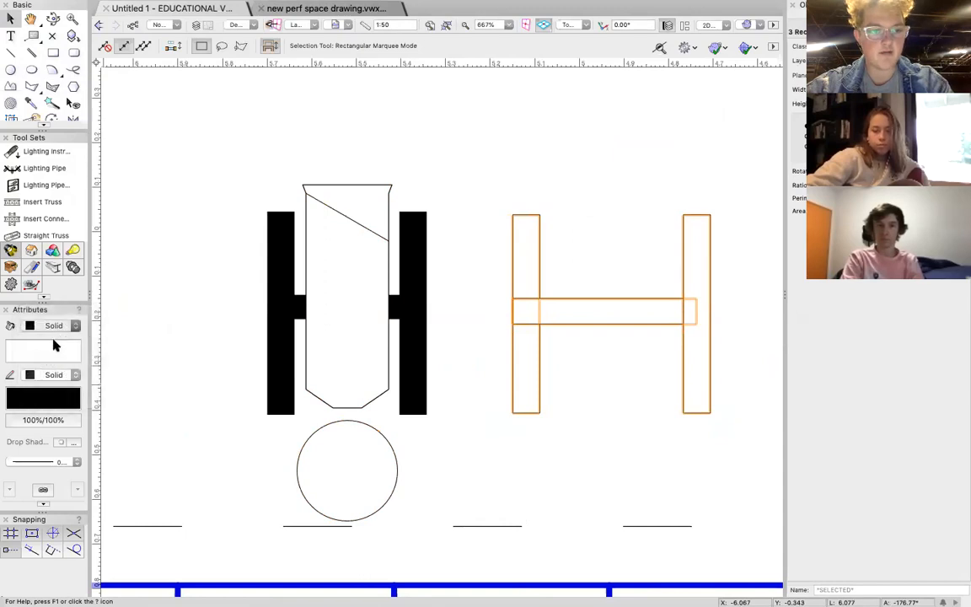
left_click(51, 337)
left_click(30, 322)
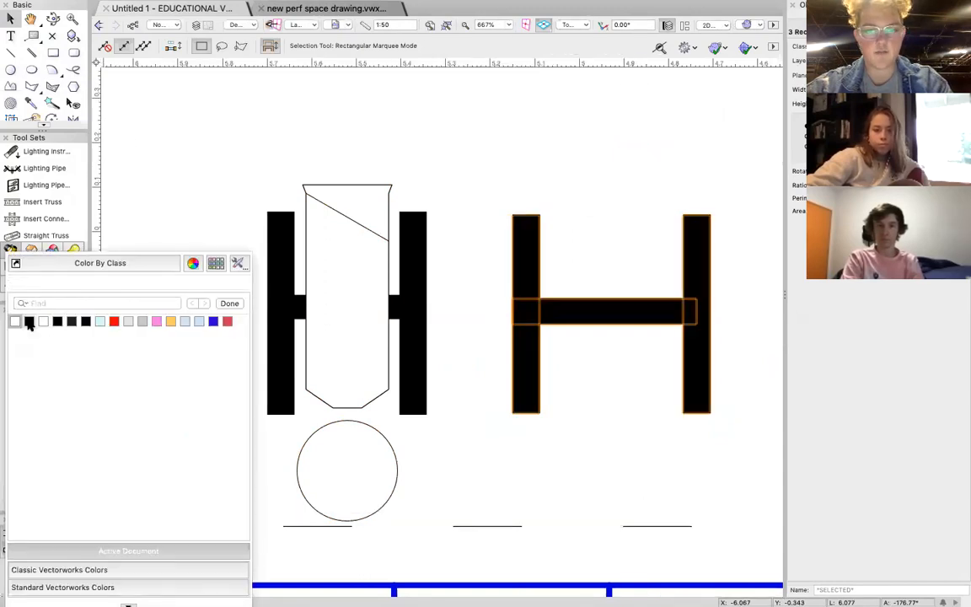
key("super+g")
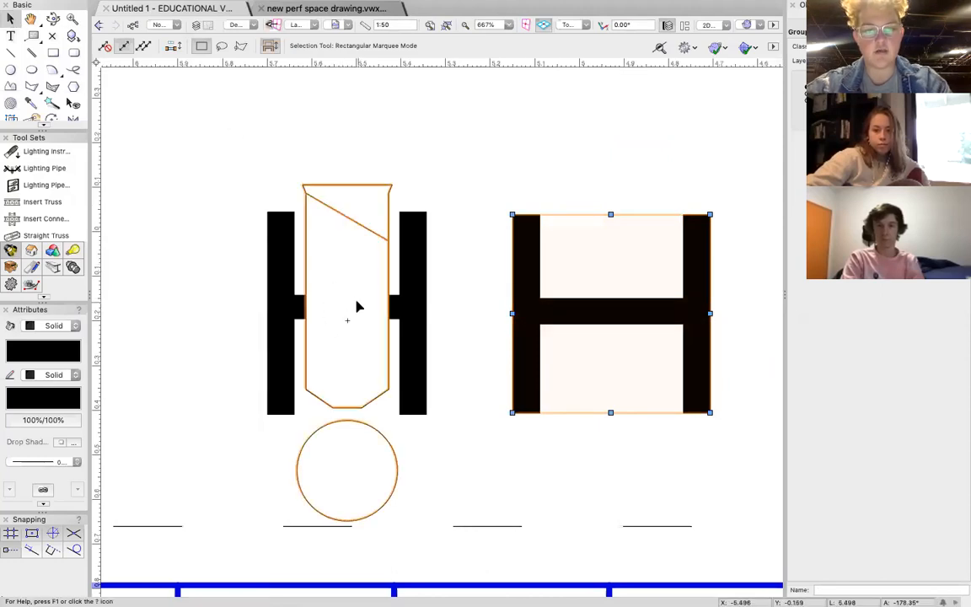
Move the Selecon Acclaim fixture from the original H onto the middle of the new H group.
left_click(344, 325)
mouse_move(346, 327)
left_mouse_down()
mouse_move(617, 315)
mouse_move(604, 314)
left_mouse_up()
left_click_drag(604, 312, 604, 310)
scroll(722, 366, "up", 3)
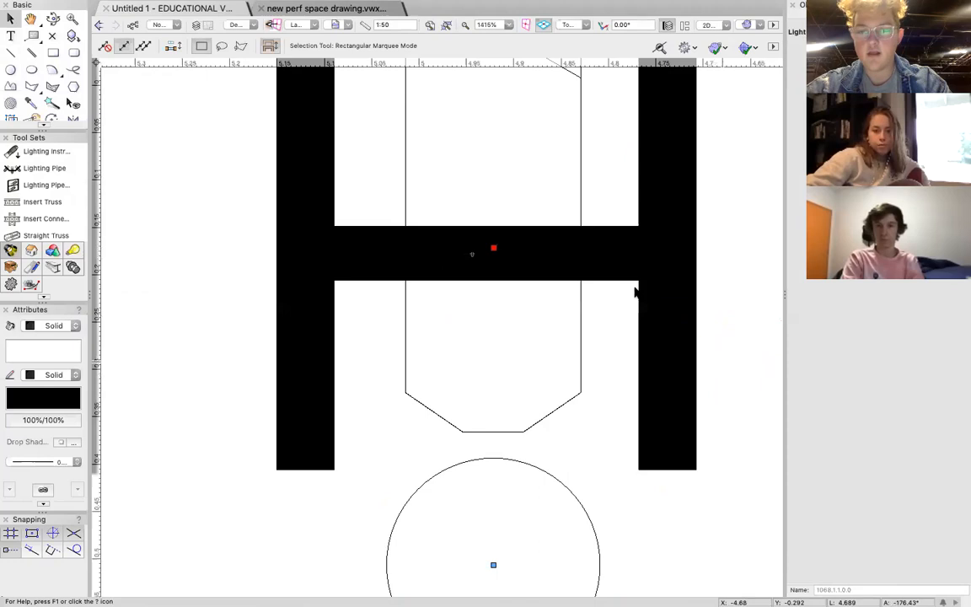
double_click(636, 288)
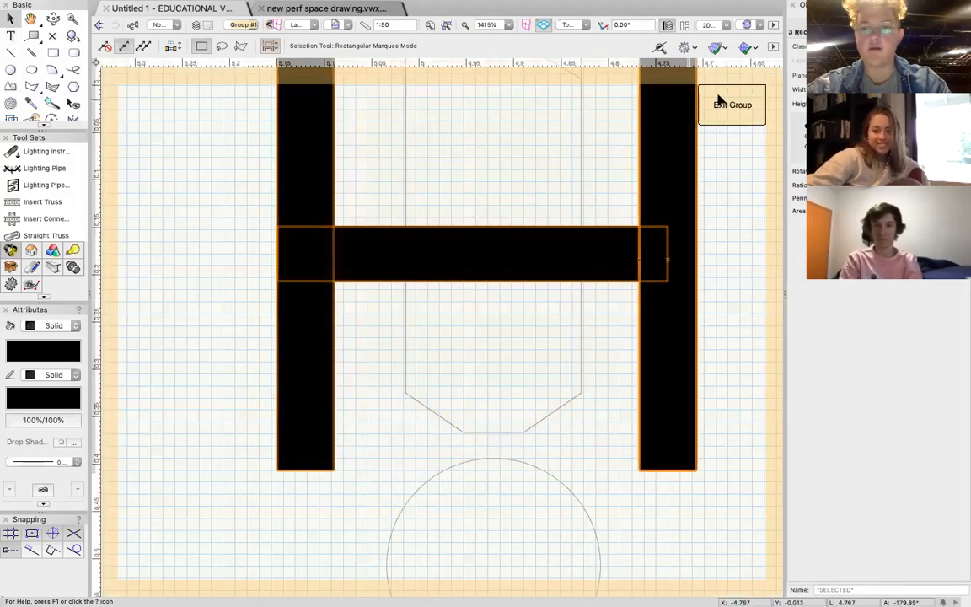
left_click(722, 105)
scroll(743, 296, "down", 3)
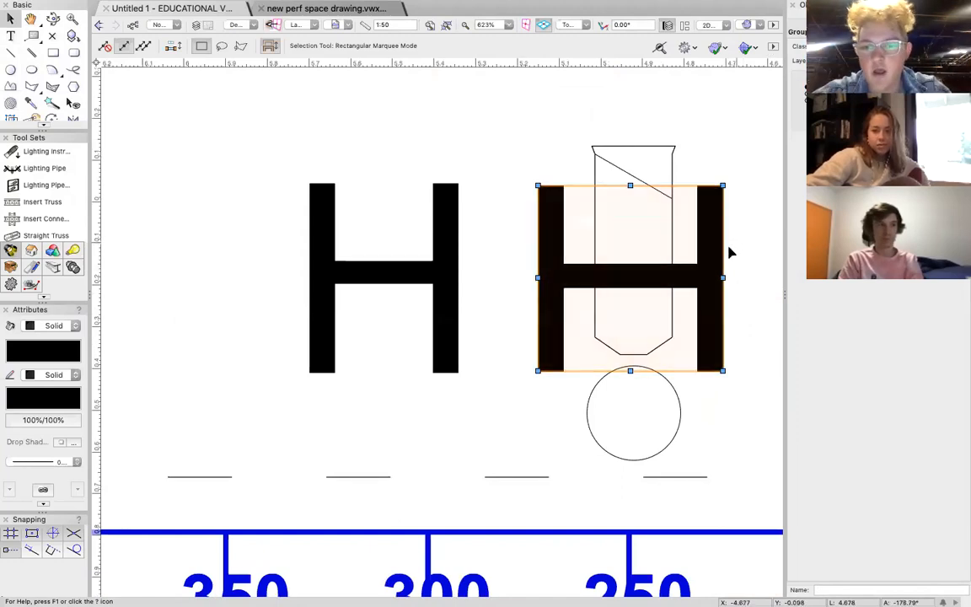
Inside the new H group, move the far upright inward until its outer edge meets the end of the crossbar.
double_click(715, 273)
scroll(696, 282, "up", 2)
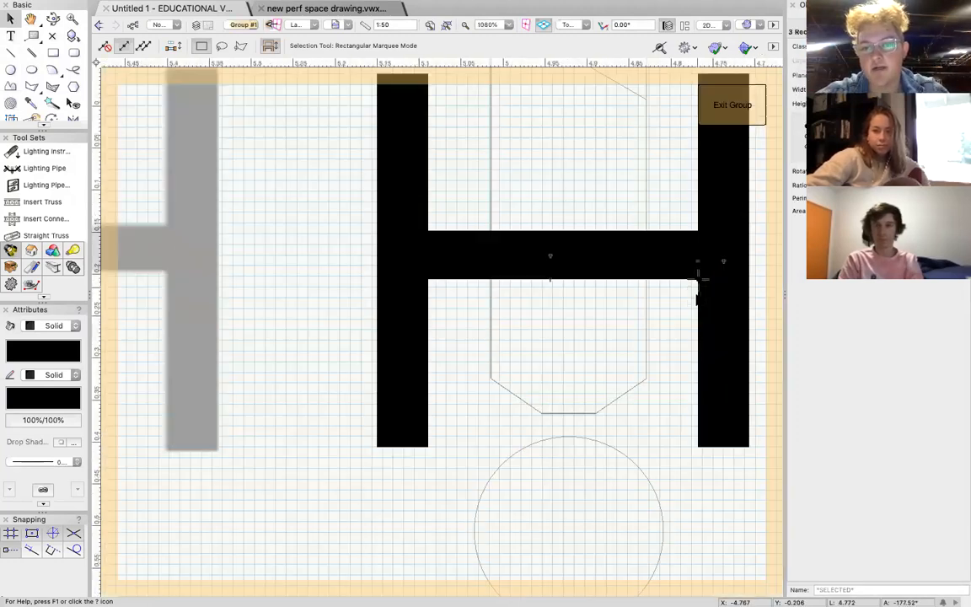
scroll(696, 287, "up", 2)
left_click(697, 274)
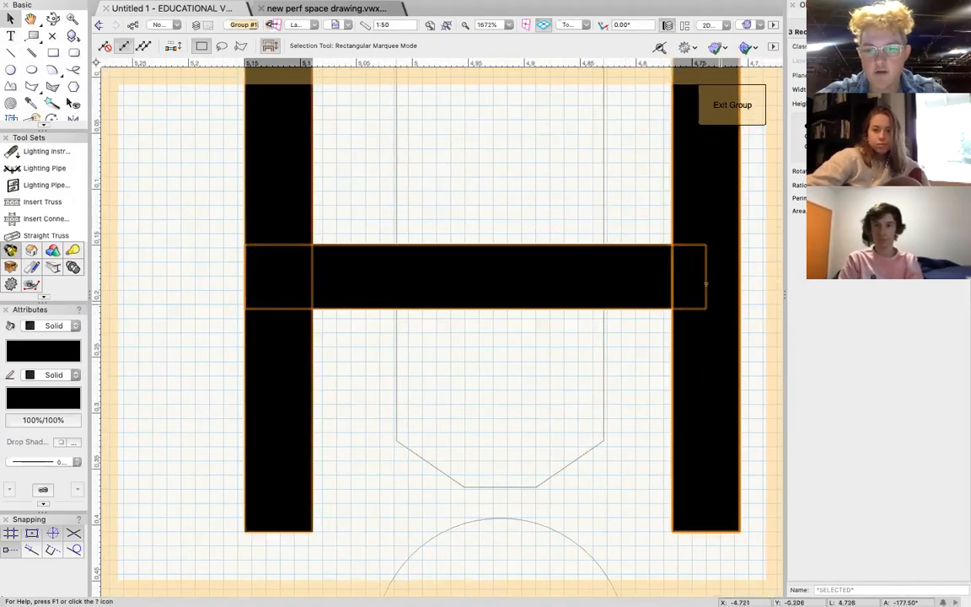
mouse_move(739, 282)
left_mouse_down()
mouse_move(703, 285)
mouse_move(739, 282)
left_mouse_up()
left_click(592, 390)
left_click(707, 284)
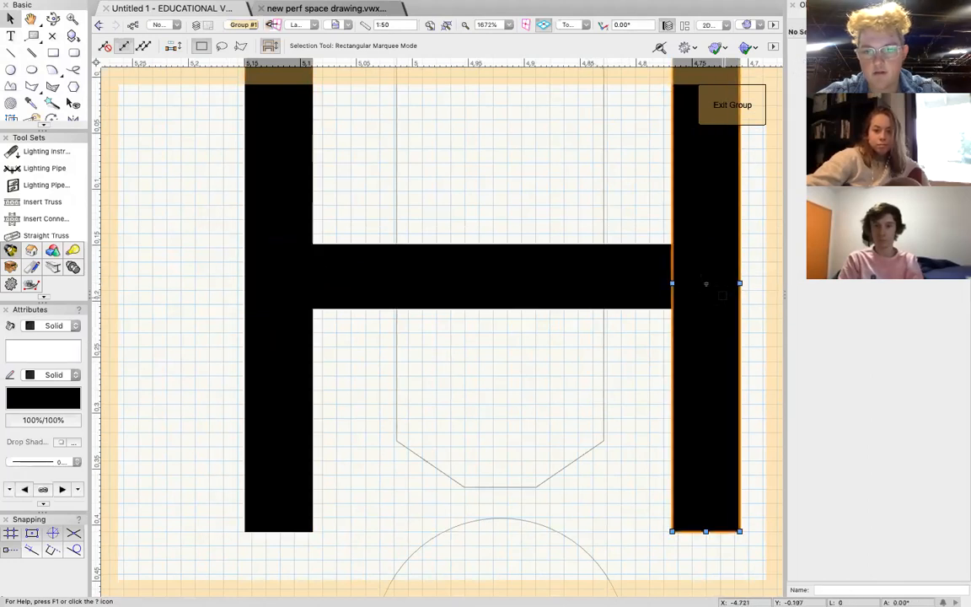
left_click_drag(739, 282, 705, 283)
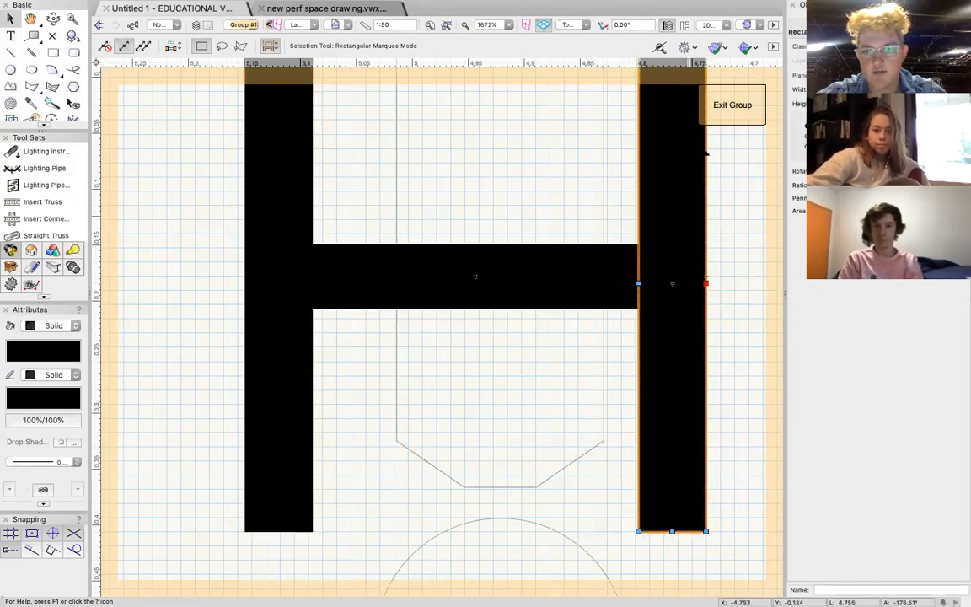
left_click(730, 110)
scroll(495, 221, "down", 3)
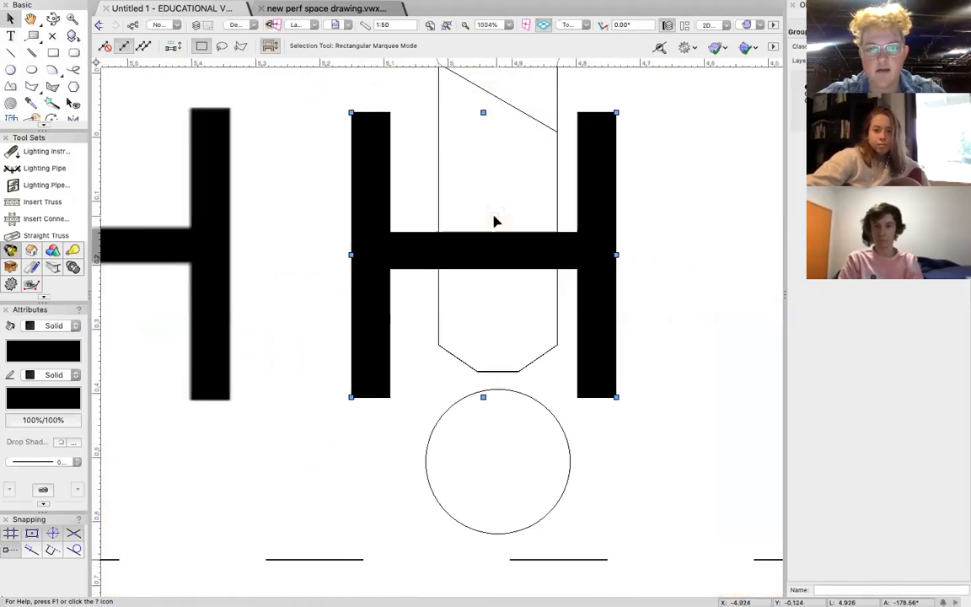
Bring the fixture in front of the narrowed H and centre it over the crossbar.
left_click_drag(478, 89, 698, 244)
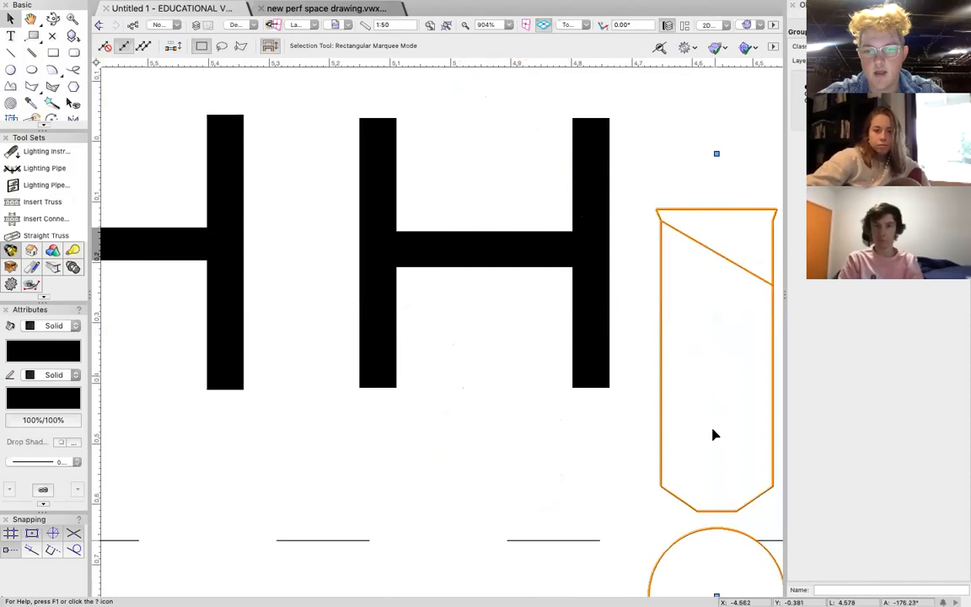
scroll(712, 400, "down", 2)
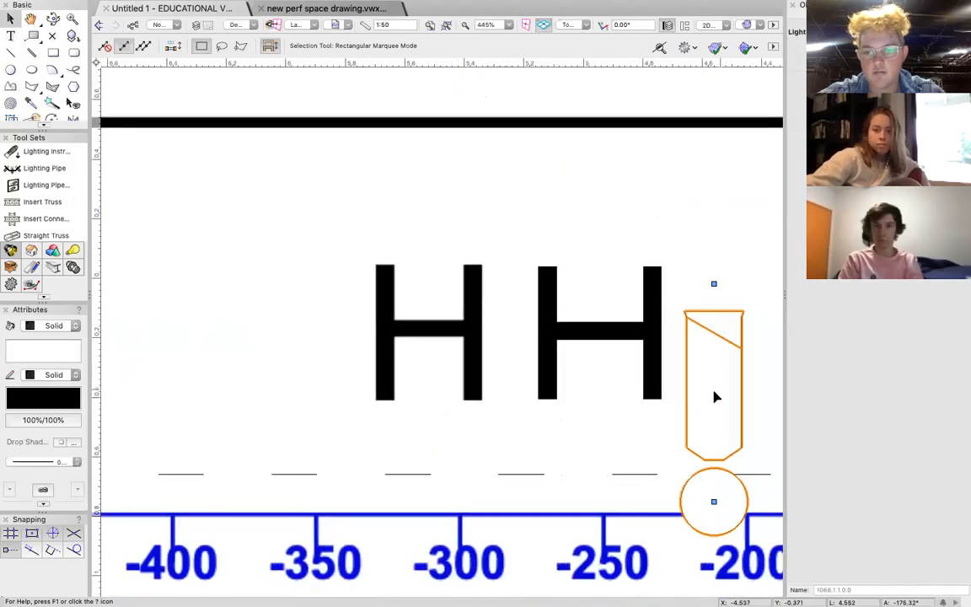
left_click_drag(712, 404, 599, 331)
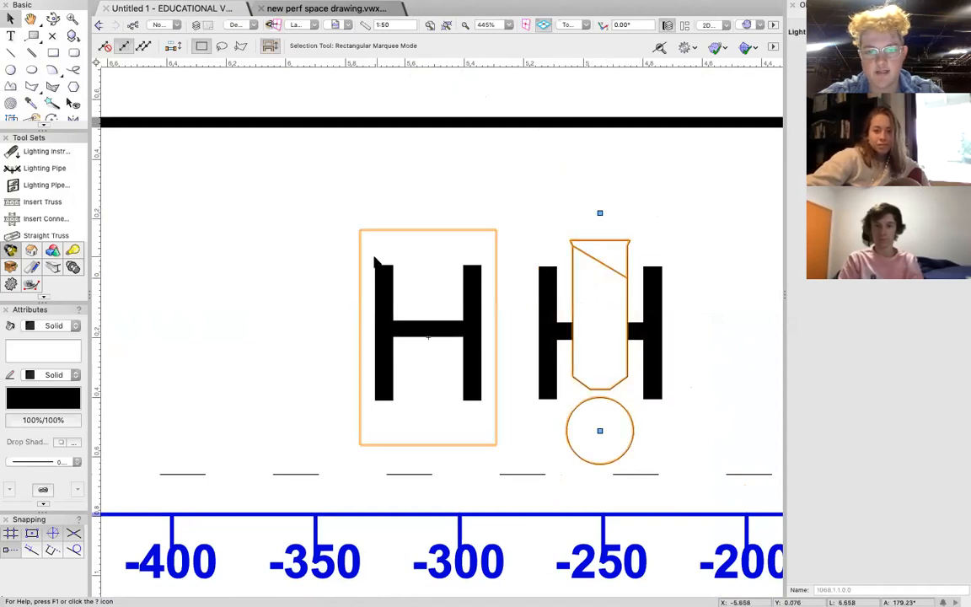
Delete the leftover original H shape beside the new floor stand.
scroll(481, 311, "down", 1)
scroll(481, 310, "down", 3)
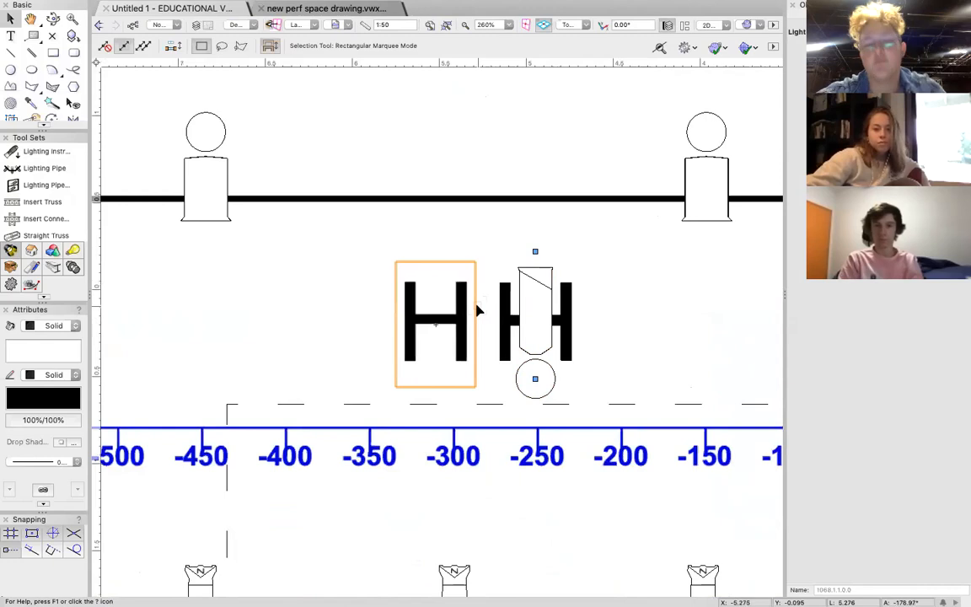
left_click(441, 310)
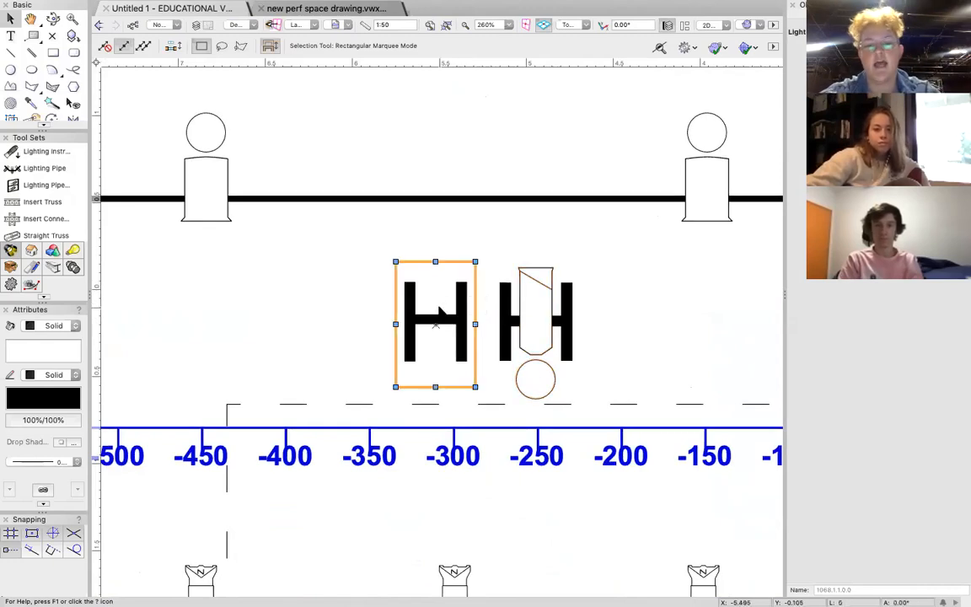
Look over the whole lighting plan, from the H stand and rigging bars to the booms, hazer, spare fixtures and title block.
scroll(545, 335, "down", 6)
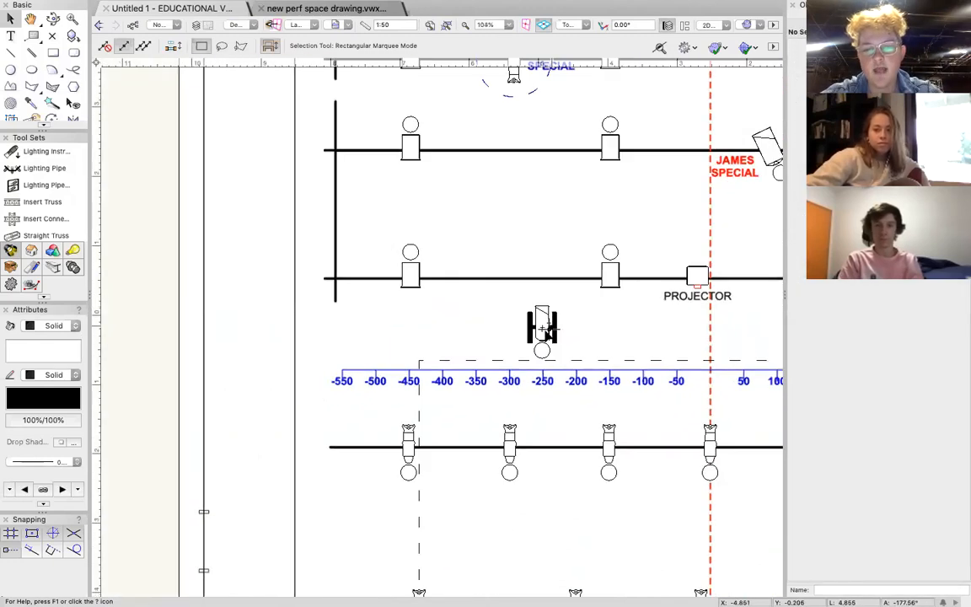
scroll(544, 329, "right", 10)
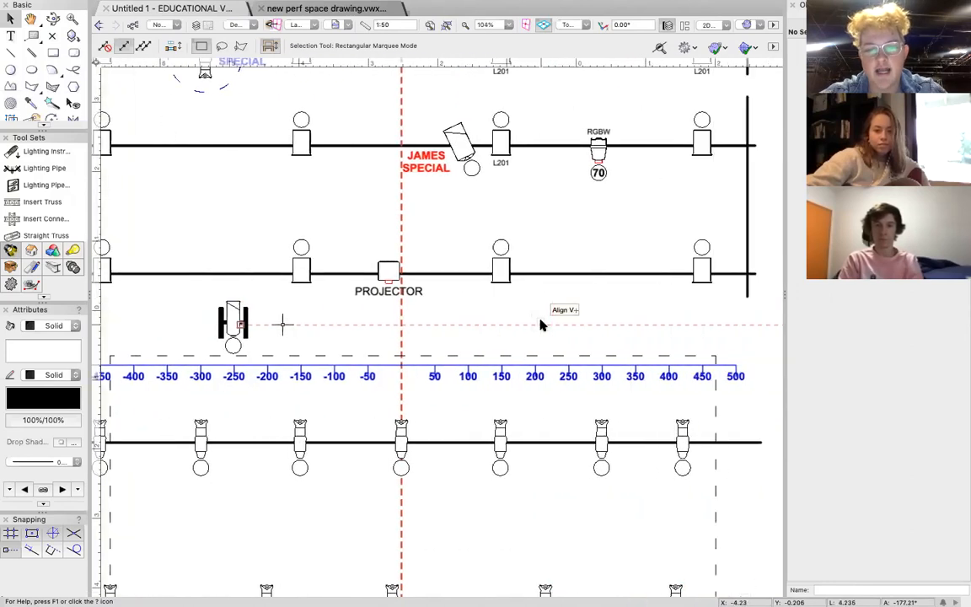
scroll(541, 325, "right", 8)
scroll(538, 321, "up", 5)
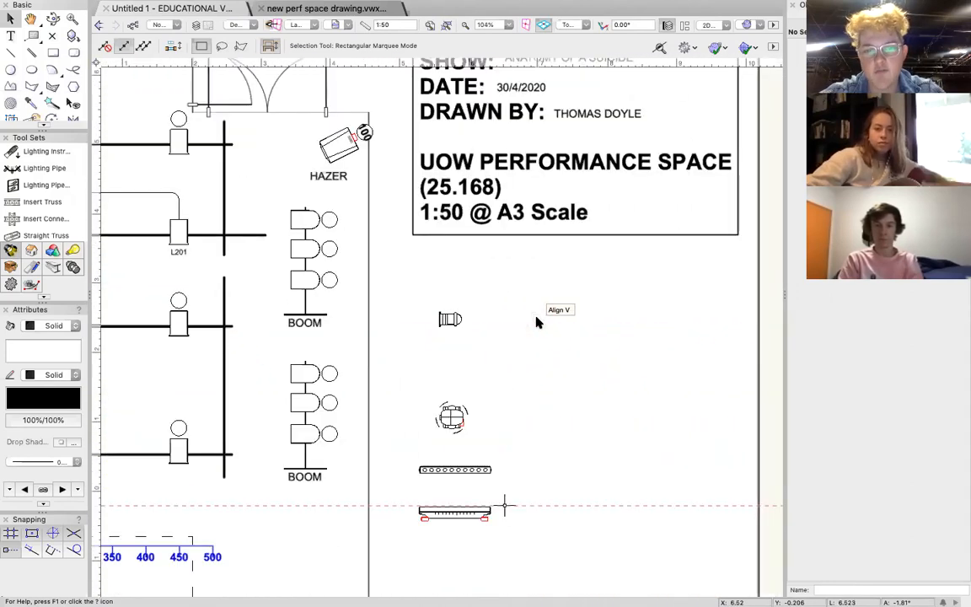
scroll(512, 366, "left", 13)
scroll(512, 367, "down", 4)
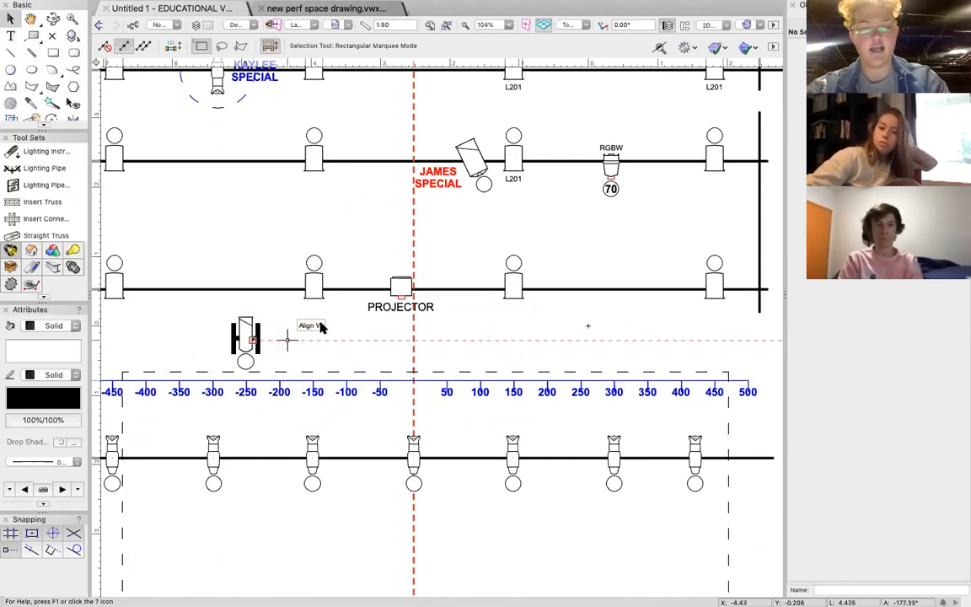
scroll(337, 327, "down", 4)
scroll(338, 327, "down", 2)
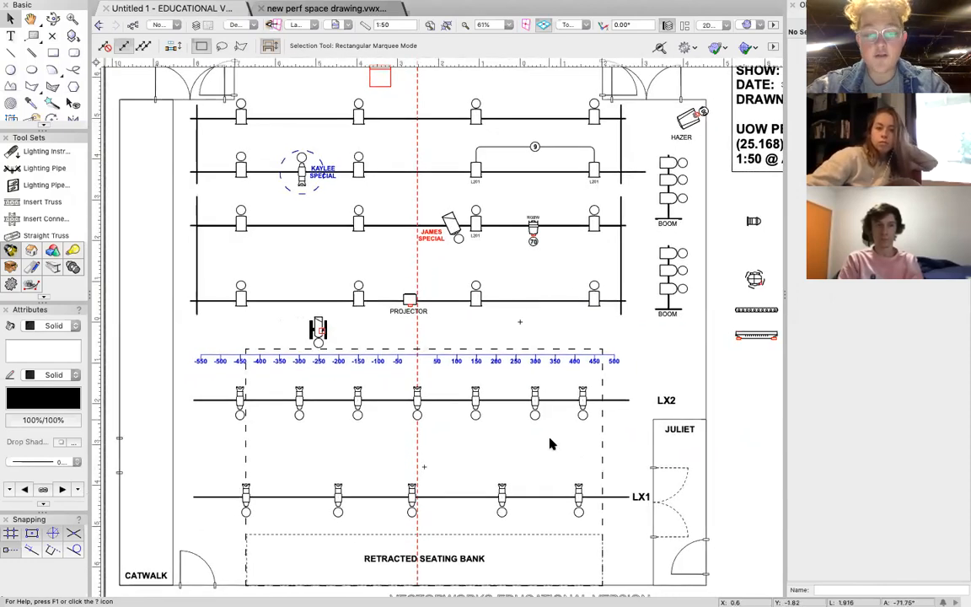
left_click(602, 442)
left_click(658, 366)
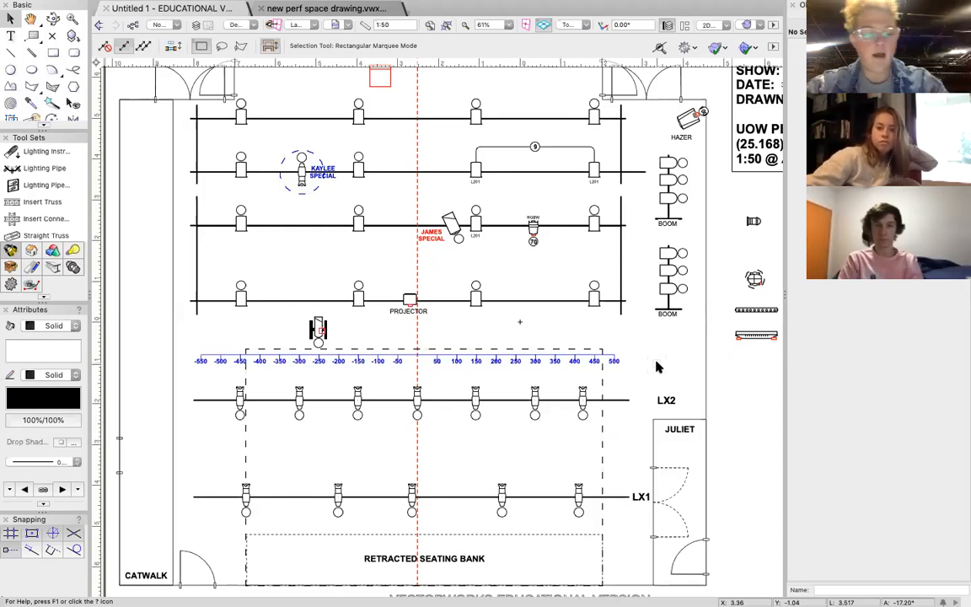
Delete the four spare fixtures lying in the blank area beside the booms, below the title block.
scroll(529, 252, "up", 3)
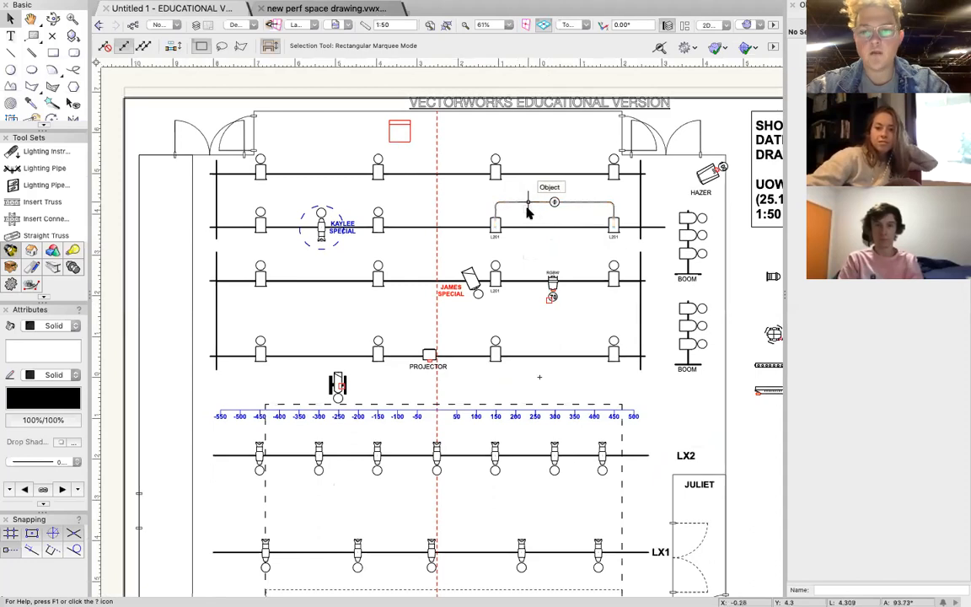
scroll(524, 211, "down", 3)
scroll(524, 211, "right", 3)
scroll(525, 214, "down", 2)
scroll(526, 213, "right", 1)
scroll(526, 213, "left", 5)
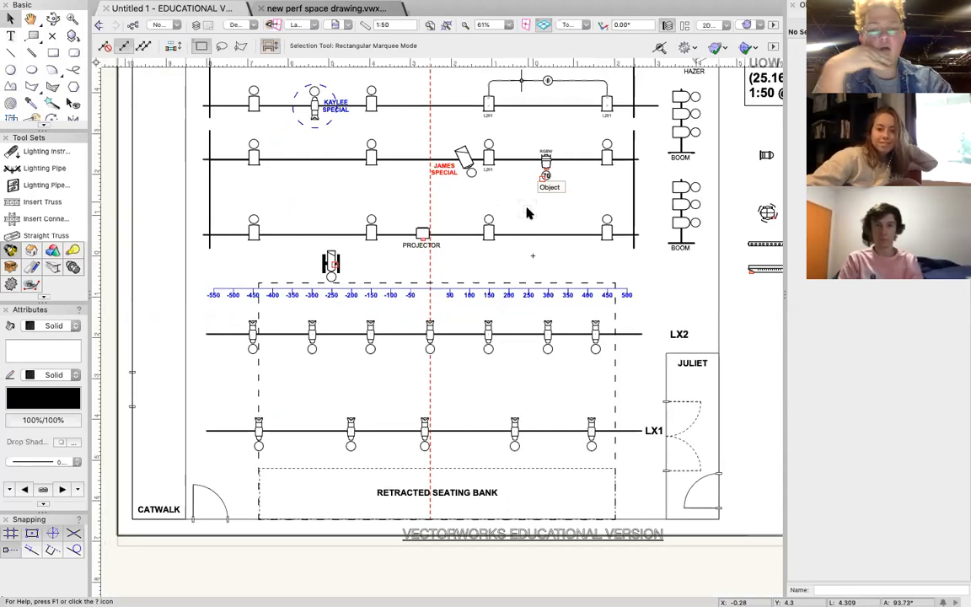
scroll(527, 213, "right", 5)
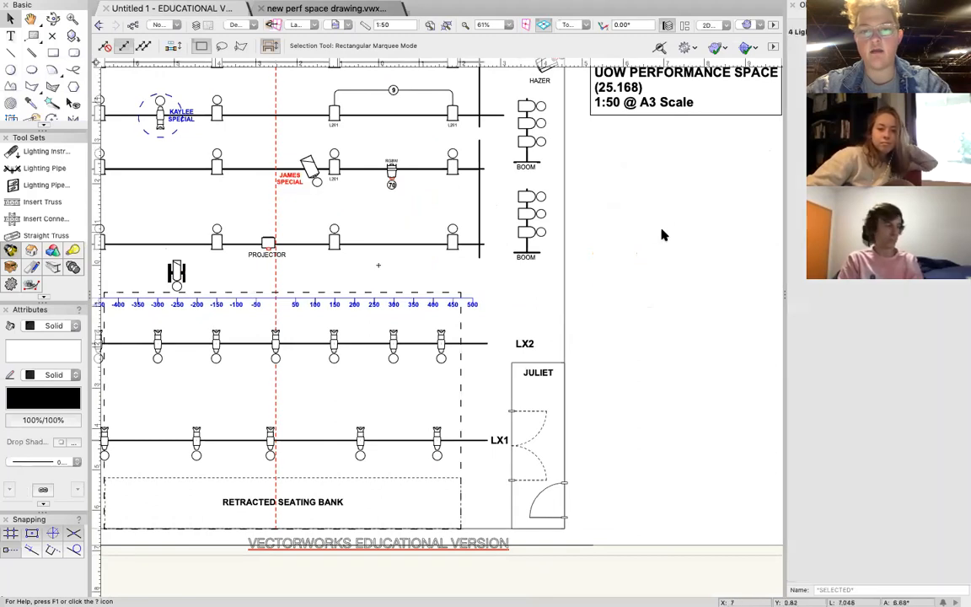
Create an Instrument Summary object with its default settings, showing symbols and wattages with a single border.
scroll(661, 234, "right", 2)
scroll(661, 234, "right", 3)
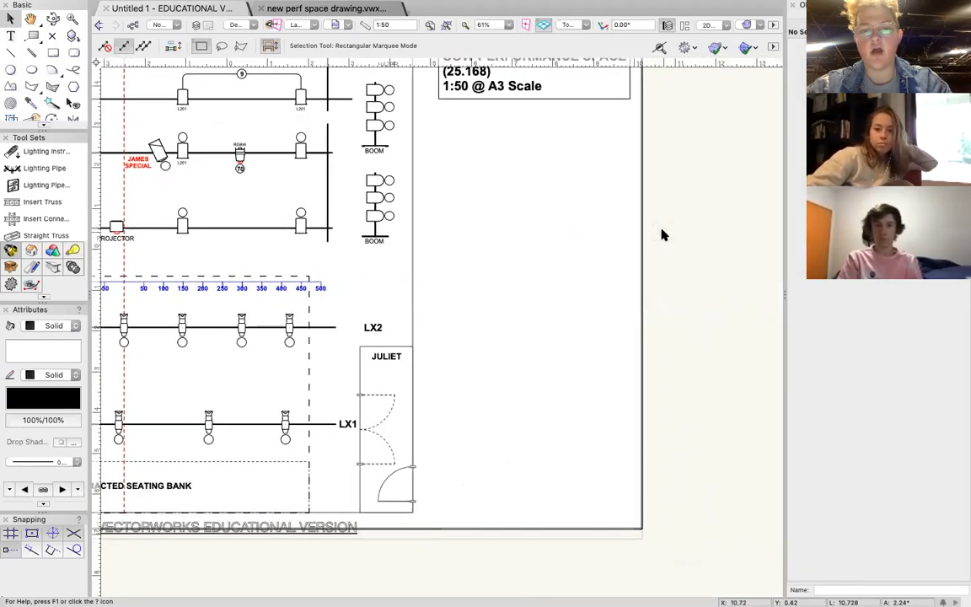
scroll(660, 234, "down", 2)
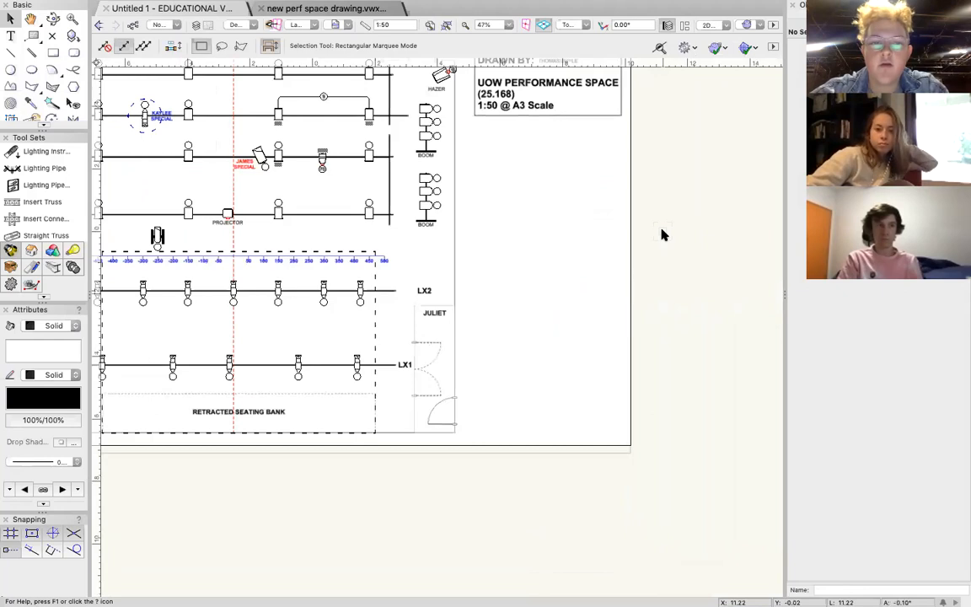
scroll(660, 234, "up", 2)
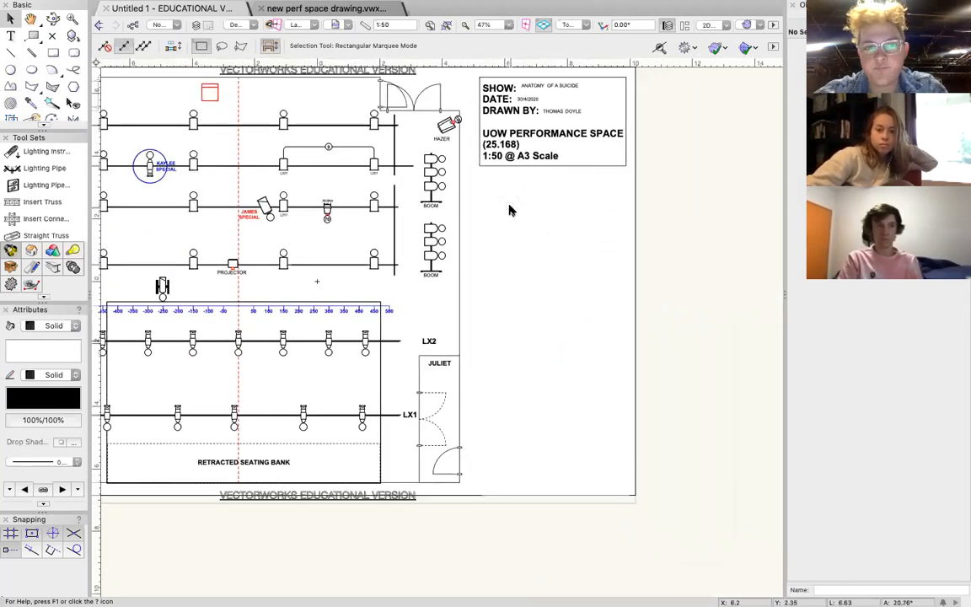
scroll(509, 210, "down", 1)
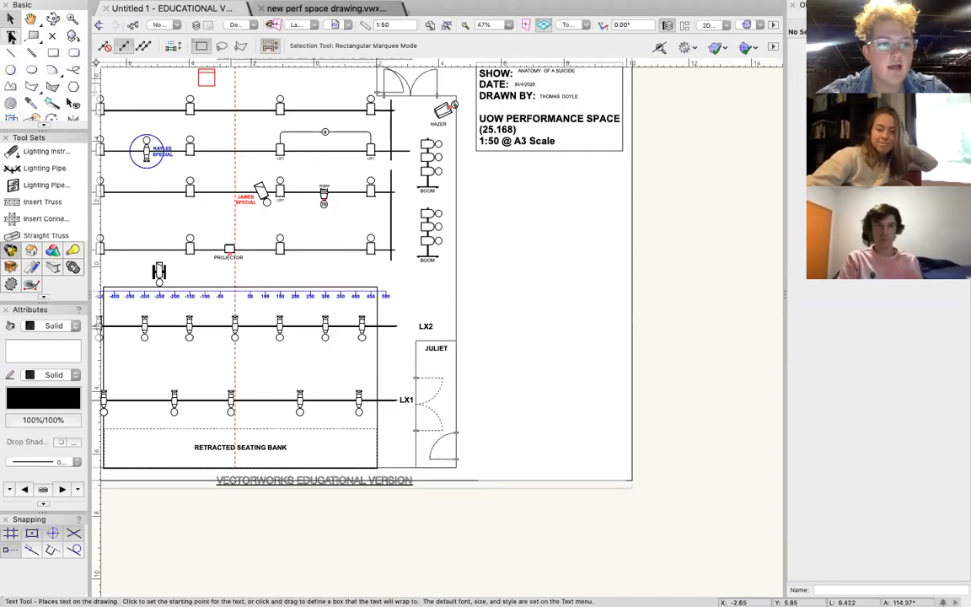
left_click(10, 37)
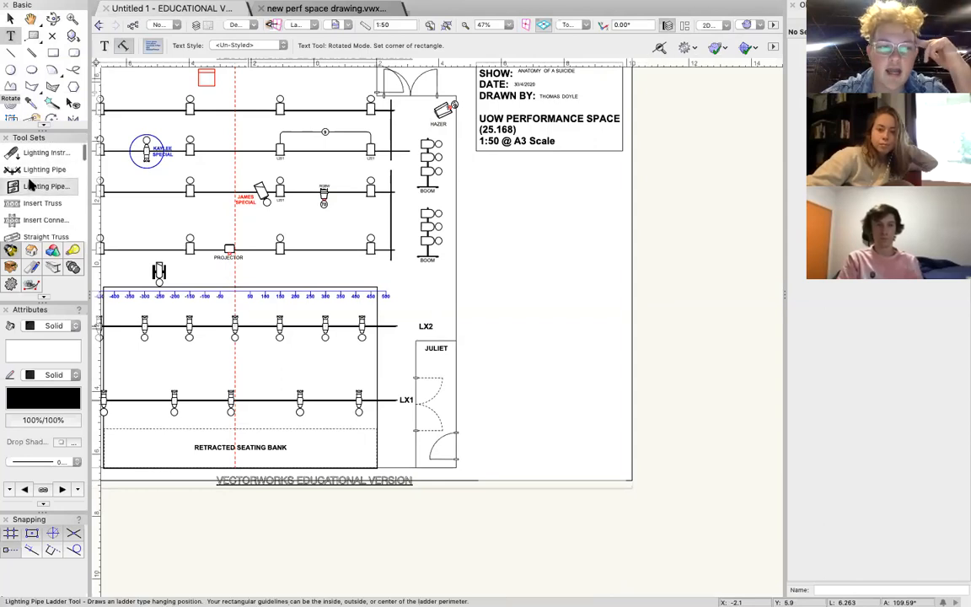
scroll(33, 204, "down", 2)
scroll(34, 205, "down", 10)
scroll(34, 202, "down", 2)
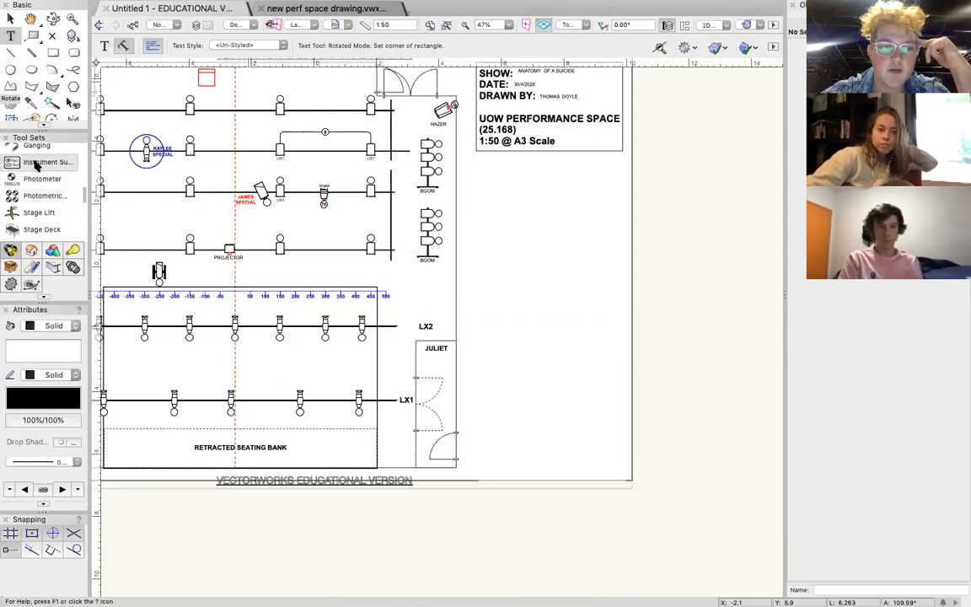
left_click(35, 165)
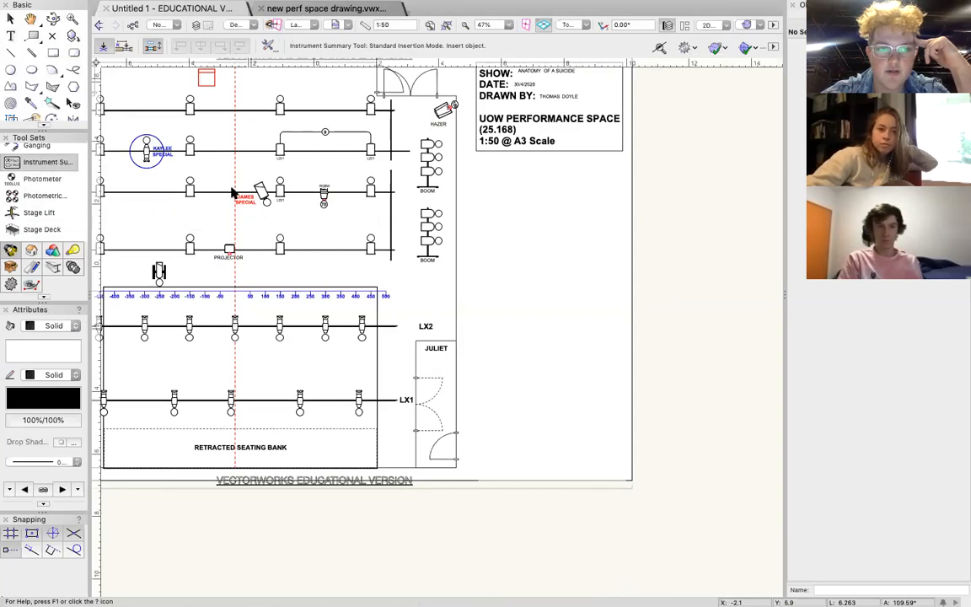
left_click(447, 244)
scroll(472, 278, "down", 2)
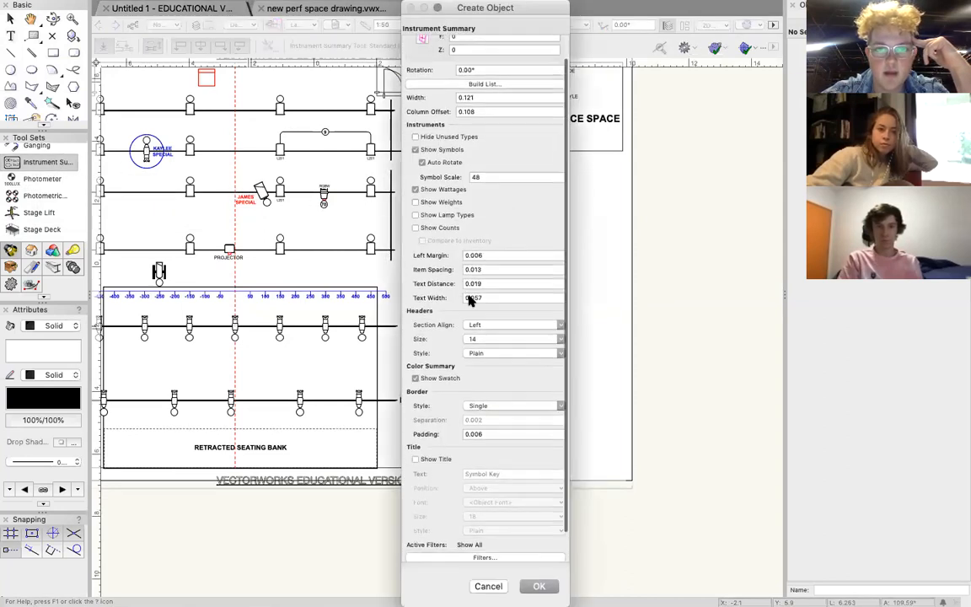
mouse_move(512, 12)
left_mouse_down()
mouse_move(686, 34)
mouse_move(739, 11)
left_mouse_up()
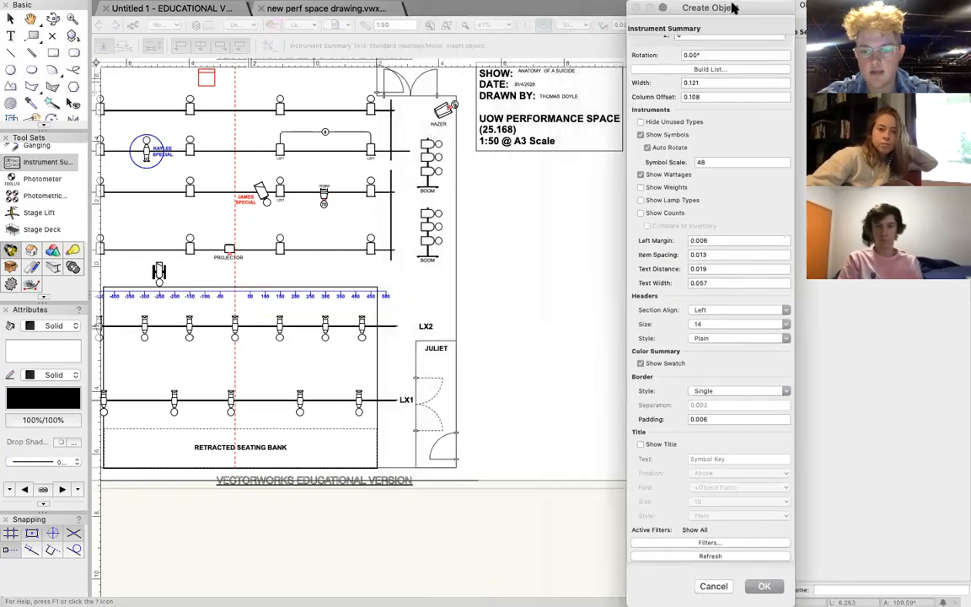
left_click(764, 585)
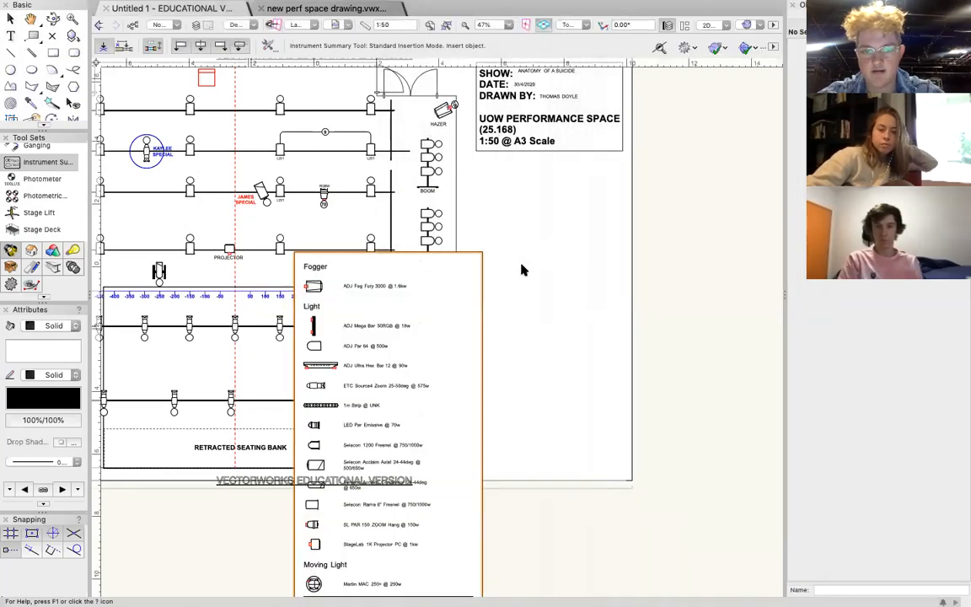
Place the instrument summary unrotated over the lower part of the plan and end the insertion.
left_click(365, 303)
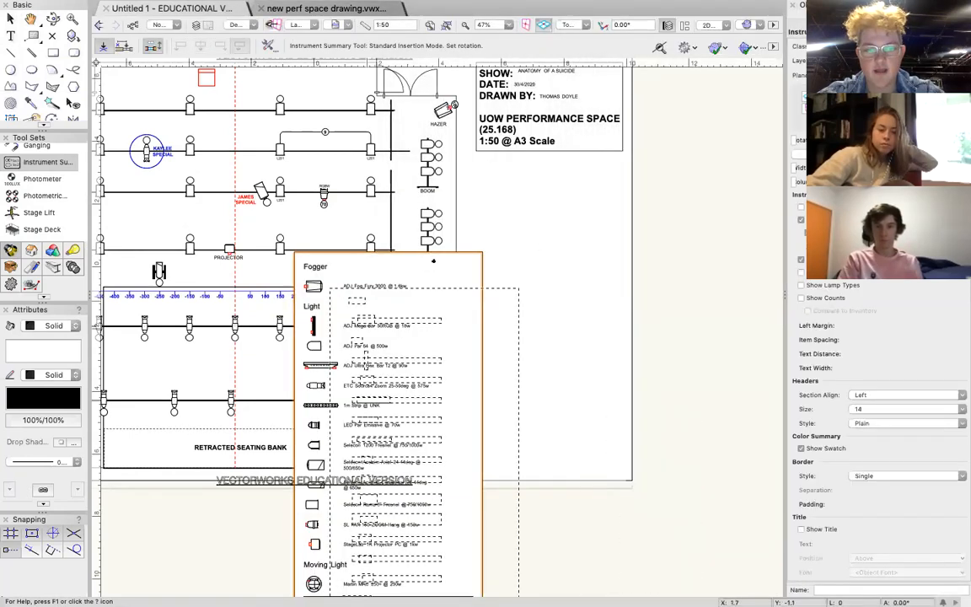
left_click(463, 301)
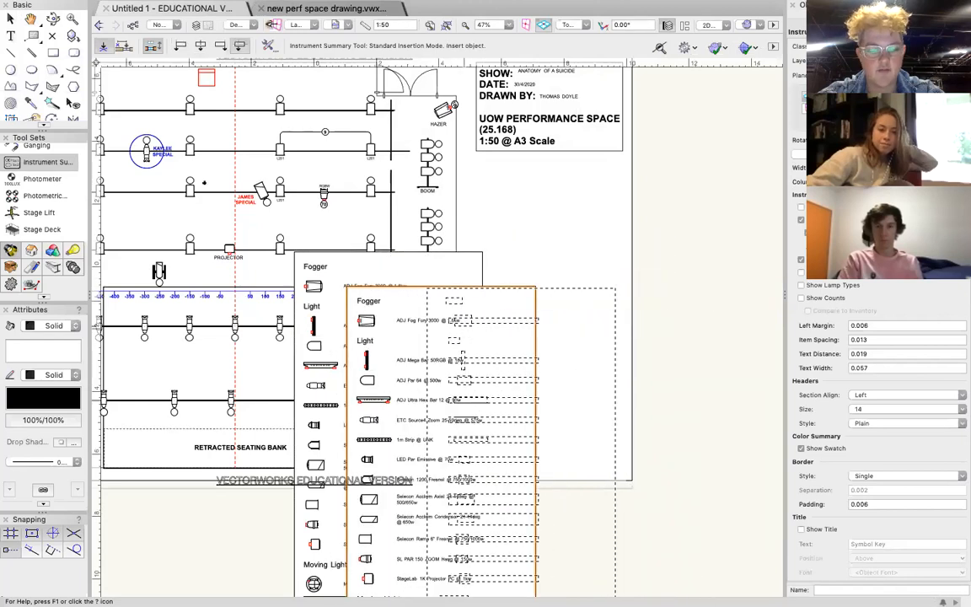
left_click(10, 18)
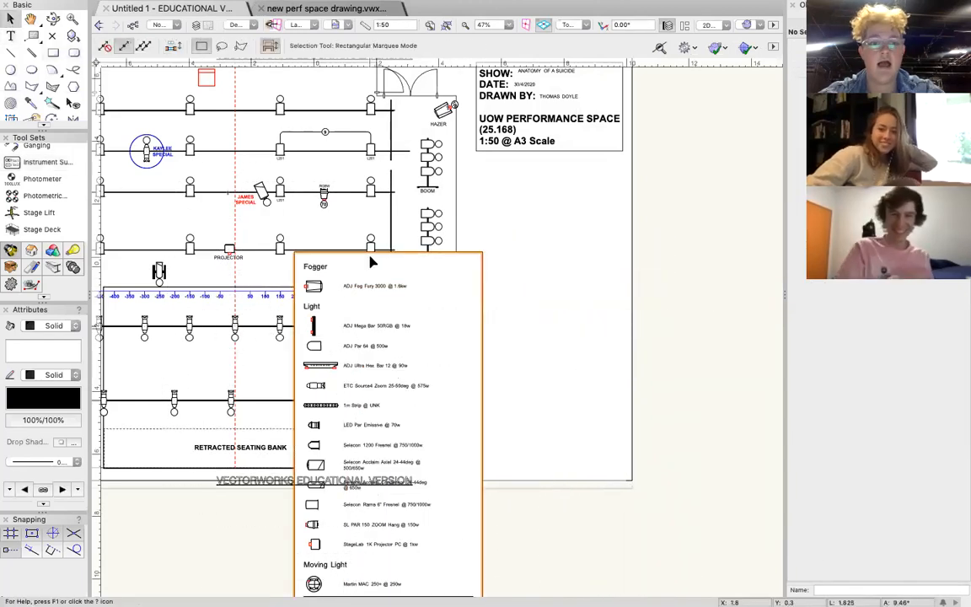
Move the instrument summary into the blank area directly beneath the title block.
left_click_drag(433, 347, 598, 257)
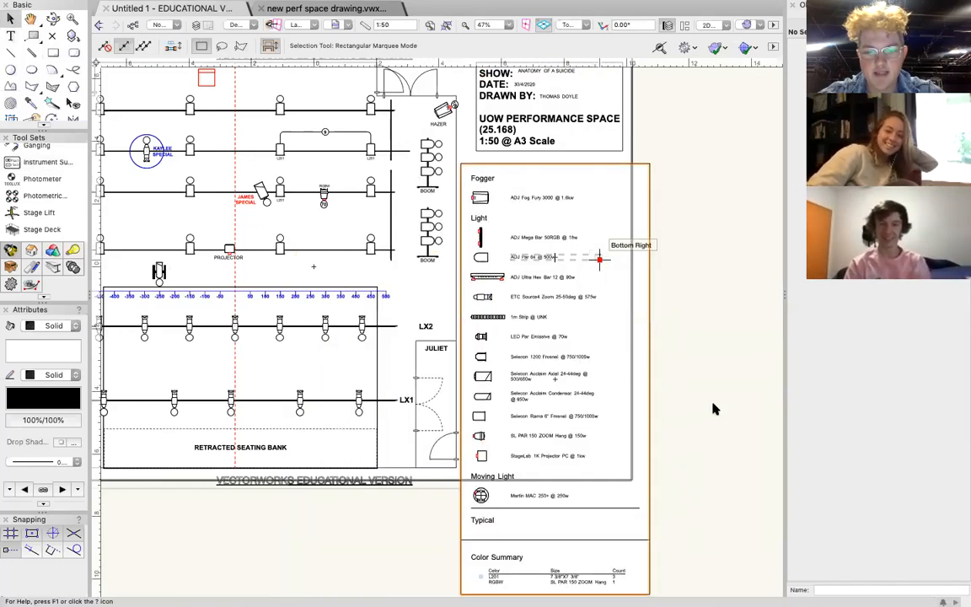
scroll(714, 408, "down", 5)
scroll(714, 408, "right", 3)
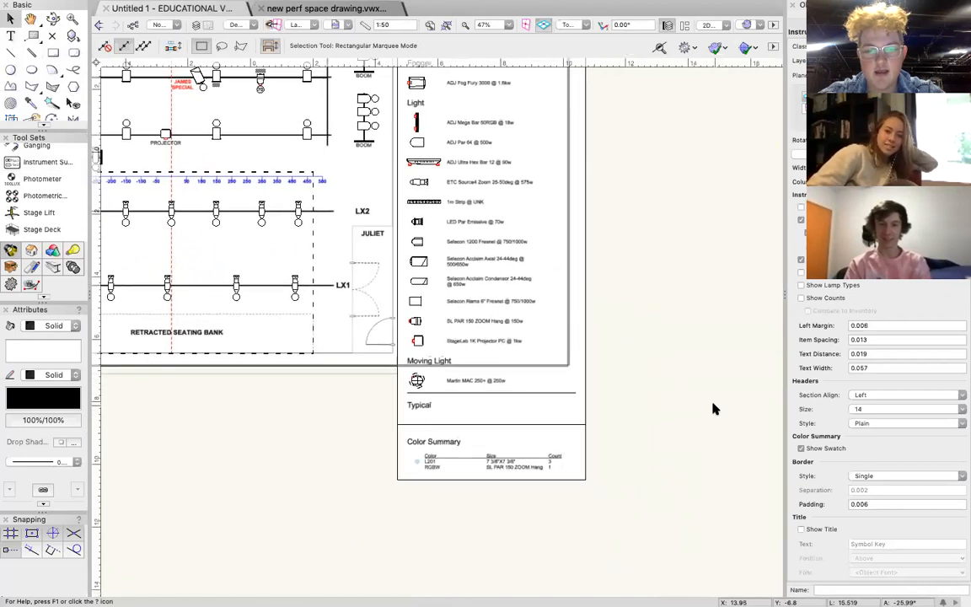
scroll(714, 408, "up", 2)
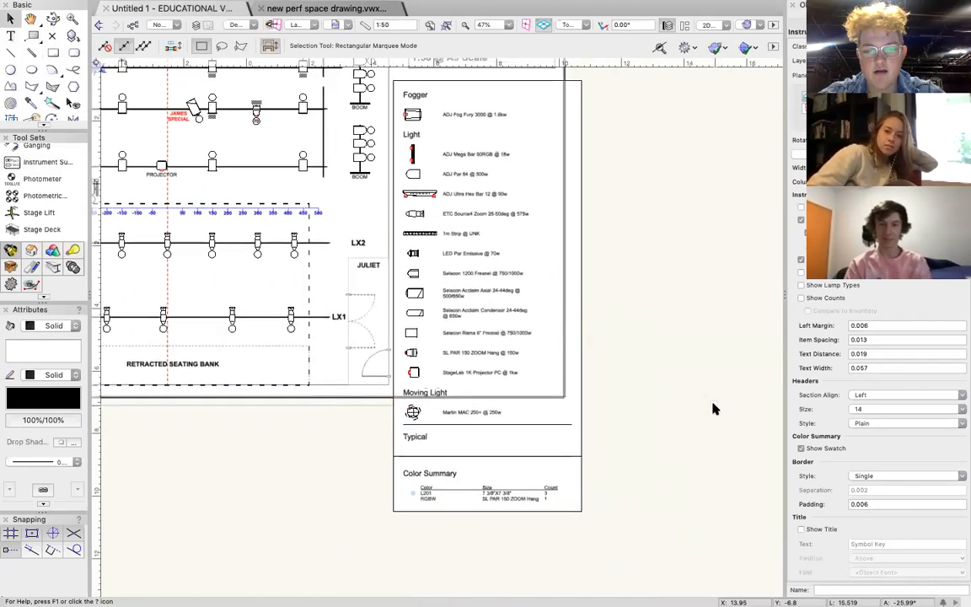
scroll(713, 405, "up", 2)
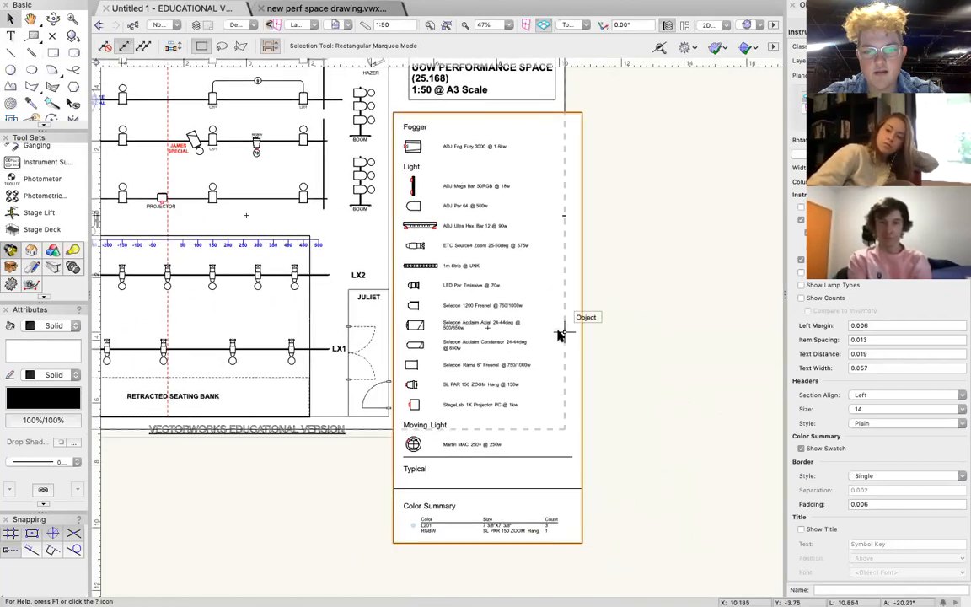
Examine the instrument summary's fixture symbols, wattages and color summary, and how it fits against the sheet border.
scroll(557, 334, "down", 4)
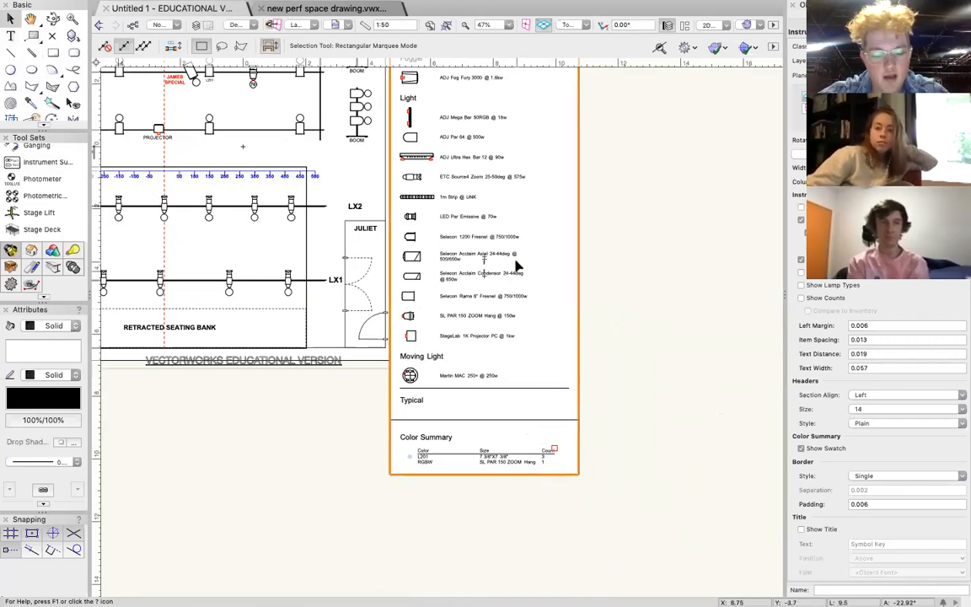
scroll(489, 177, "up", 3)
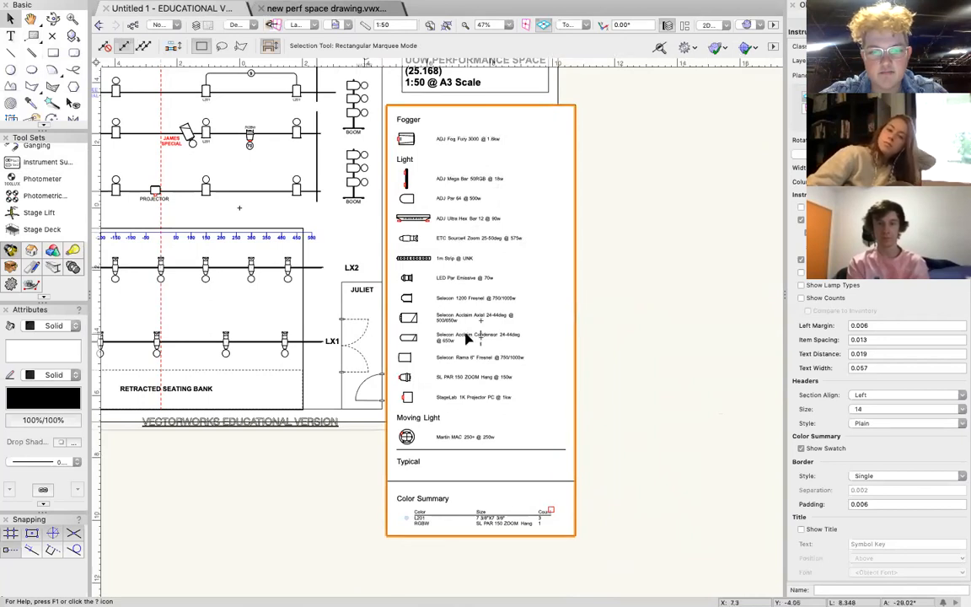
scroll(444, 304, "down", 2)
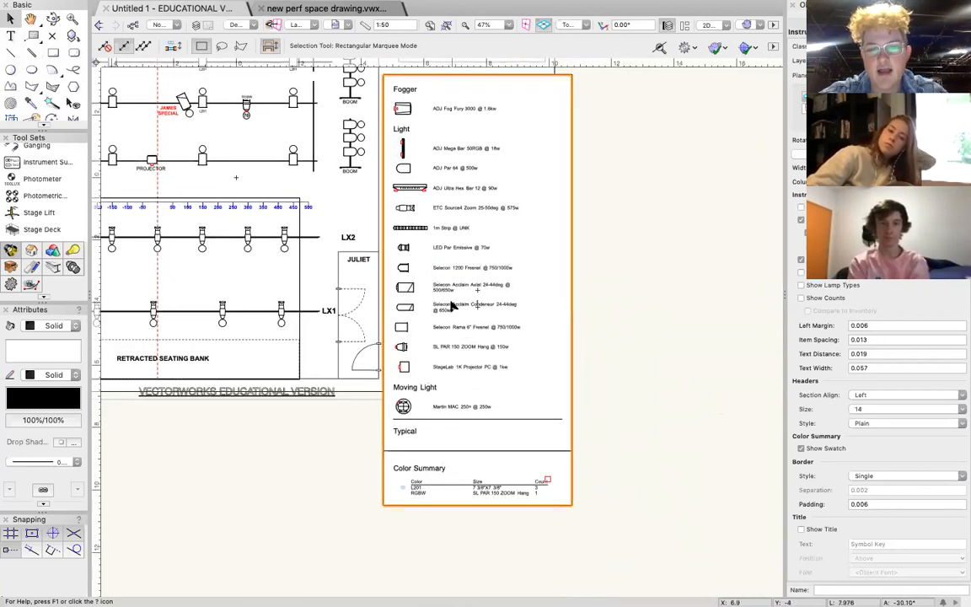
scroll(451, 305, "up", 1)
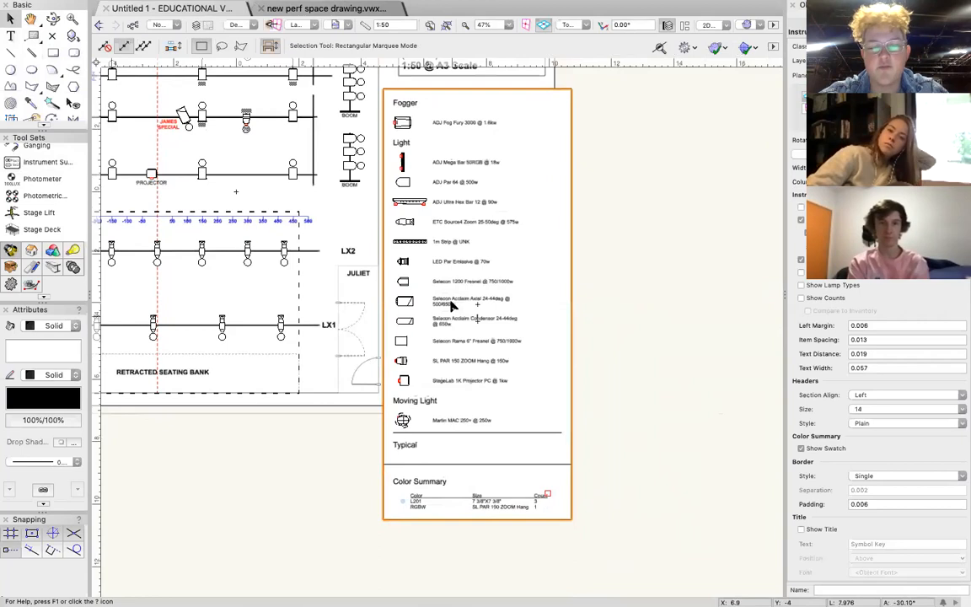
scroll(451, 305, "down", 3)
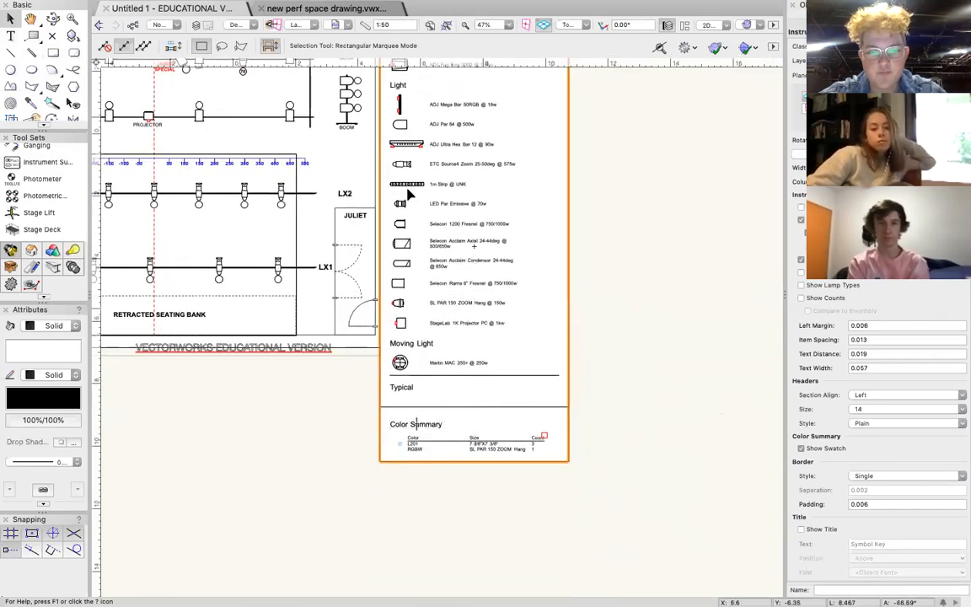
scroll(434, 194, "up", 5)
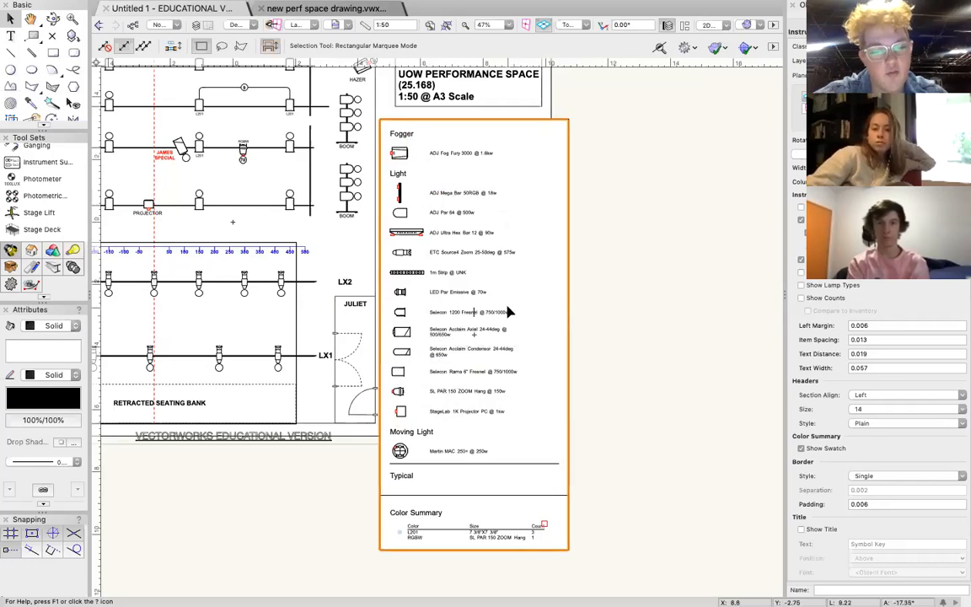
scroll(508, 312, "down", 5)
scroll(497, 328, "right", 1)
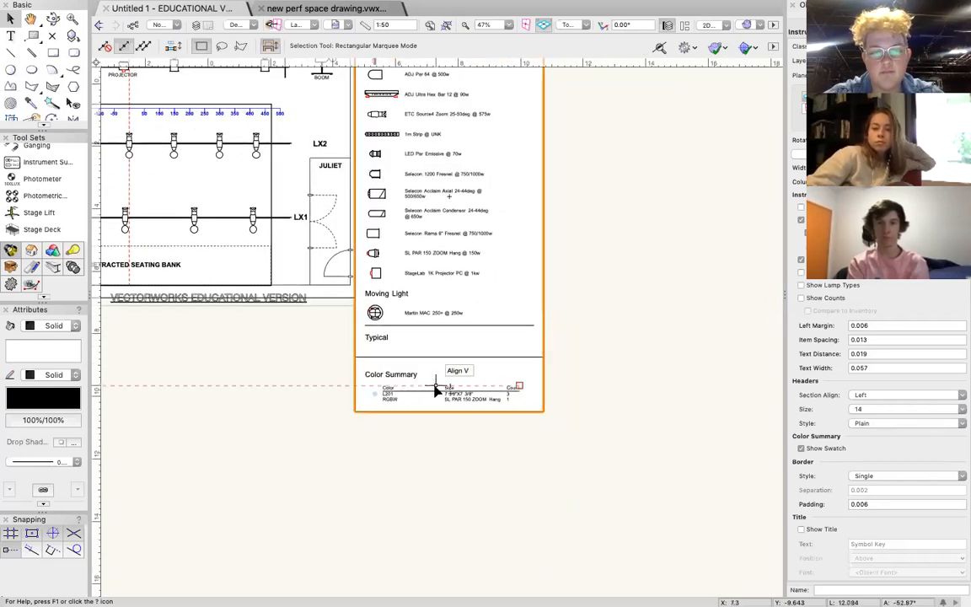
scroll(435, 389, "up", 6)
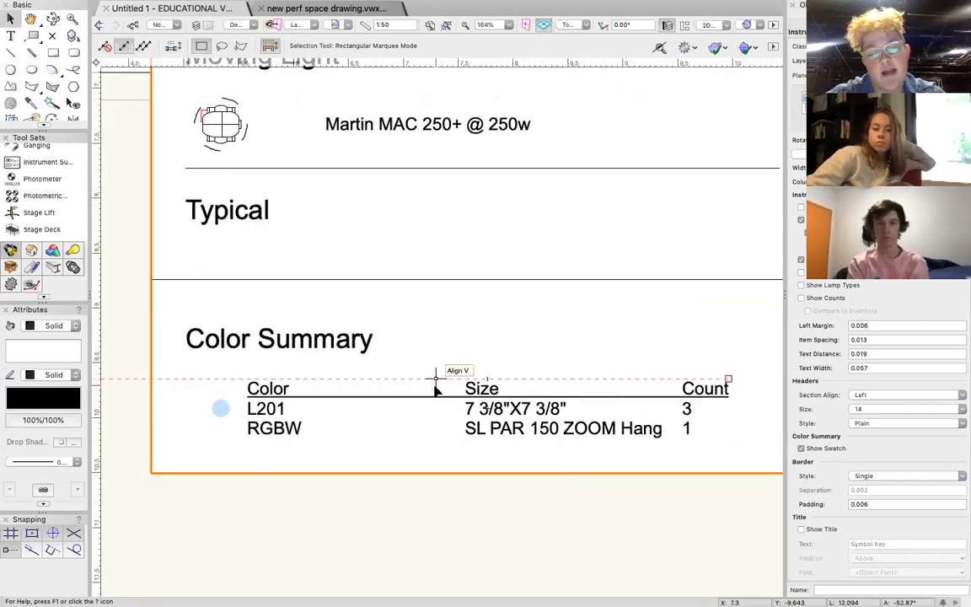
scroll(436, 389, "down", 2)
scroll(282, 325, "down", 2)
scroll(282, 325, "right", 1)
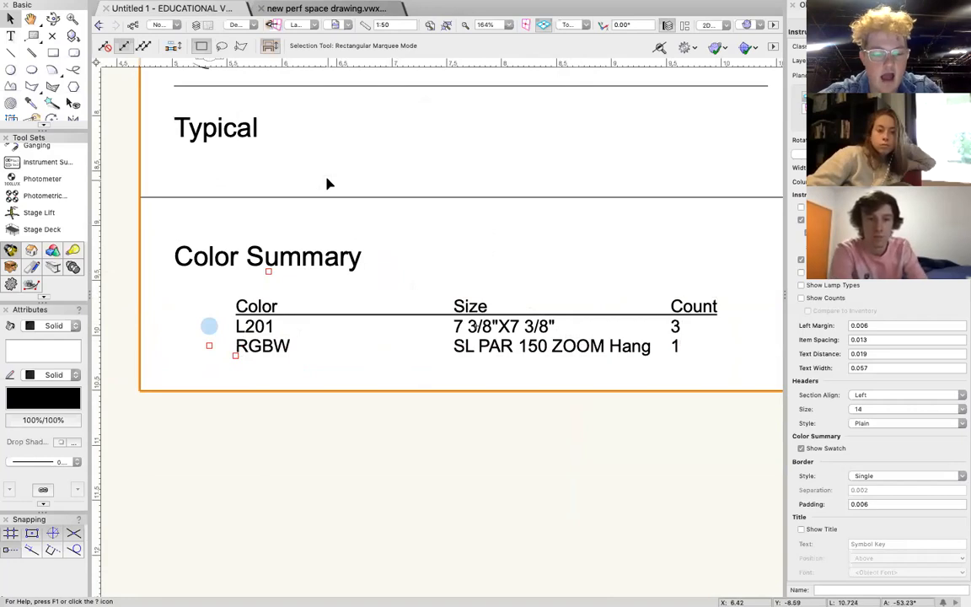
Delete the instrument summary from the plan.
scroll(328, 184, "down", 3)
scroll(328, 184, "down", 4)
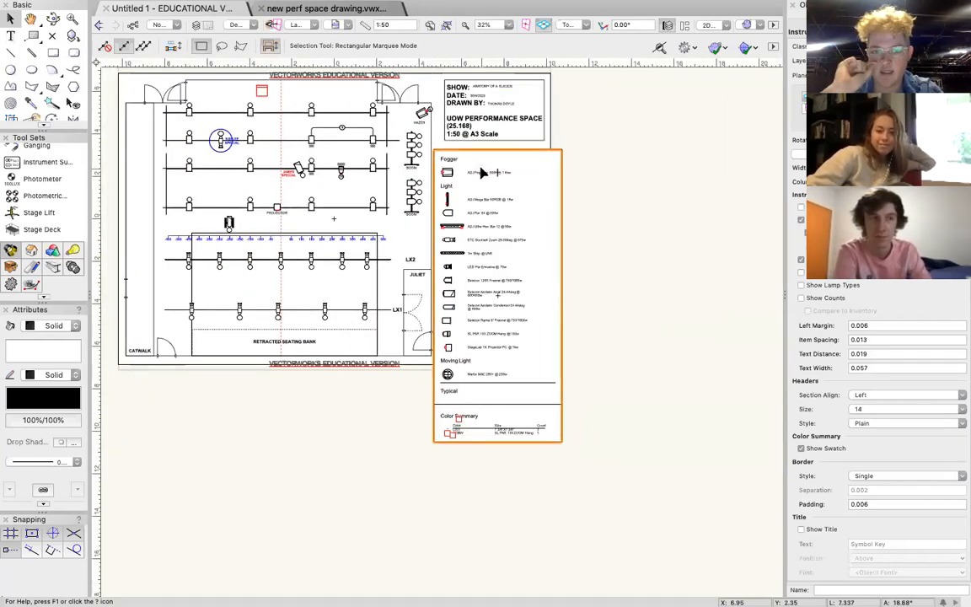
key("Delete")
Add the heading KEY in the blank area beneath the title block and enlarge its text size.
left_click(11, 36)
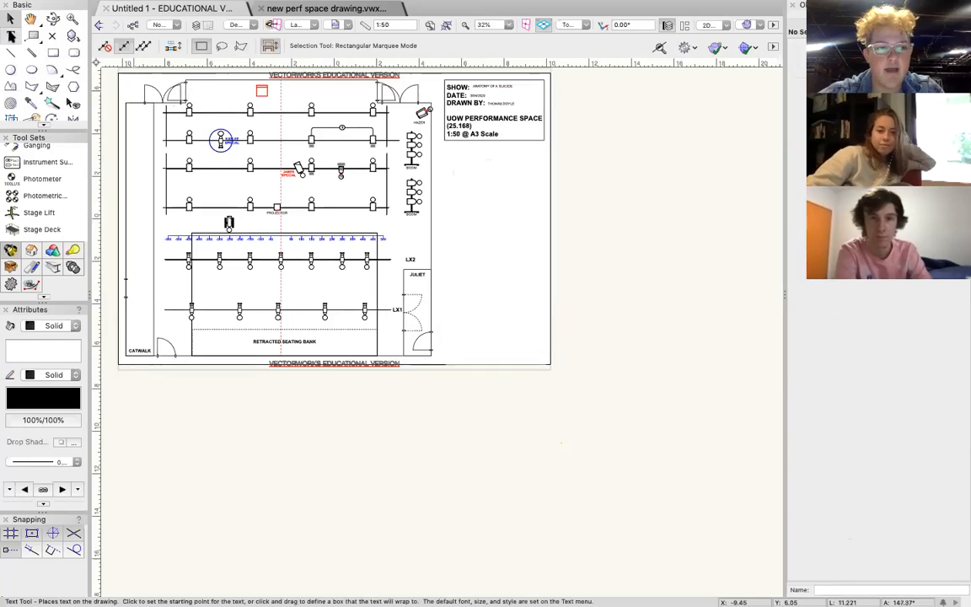
scroll(456, 156, "up", 4)
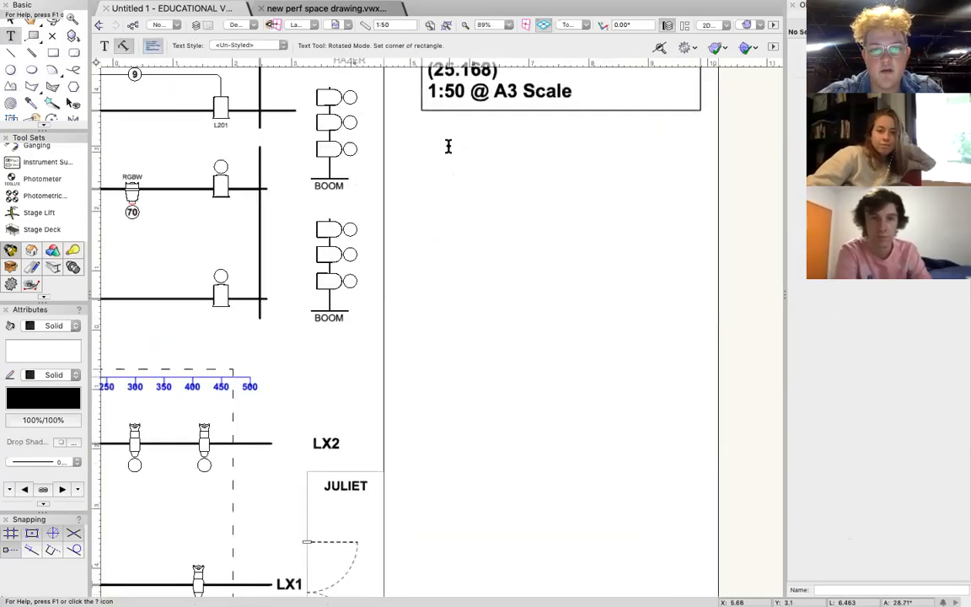
left_click(464, 154)
type("KEY")
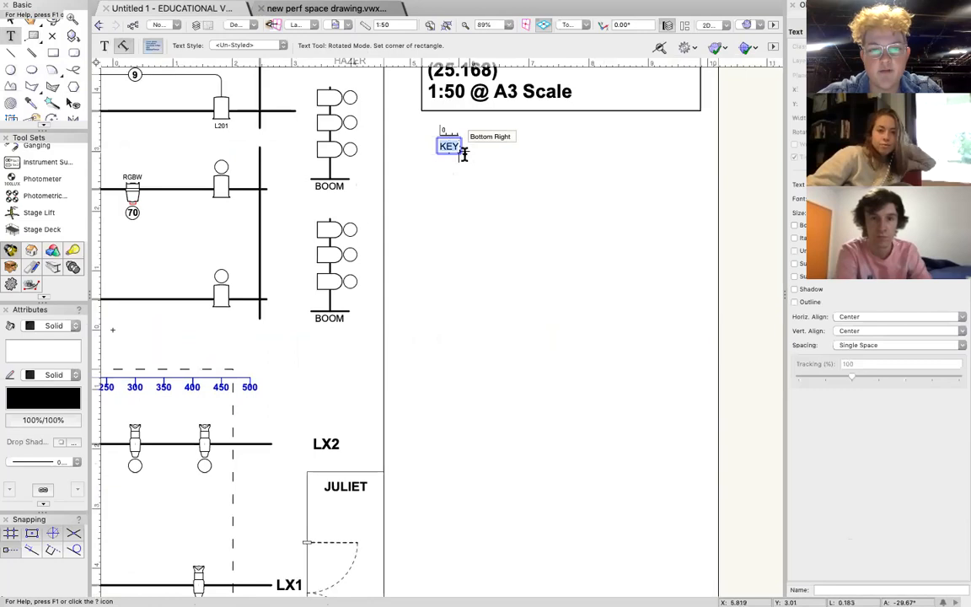
left_click(333, 7)
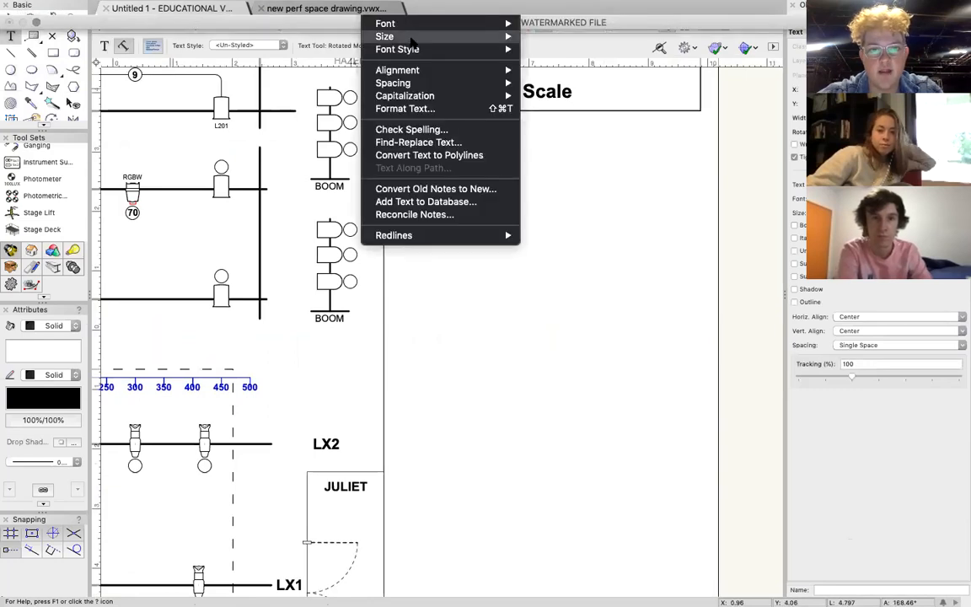
mouse_move(411, 39)
left_click(549, 160)
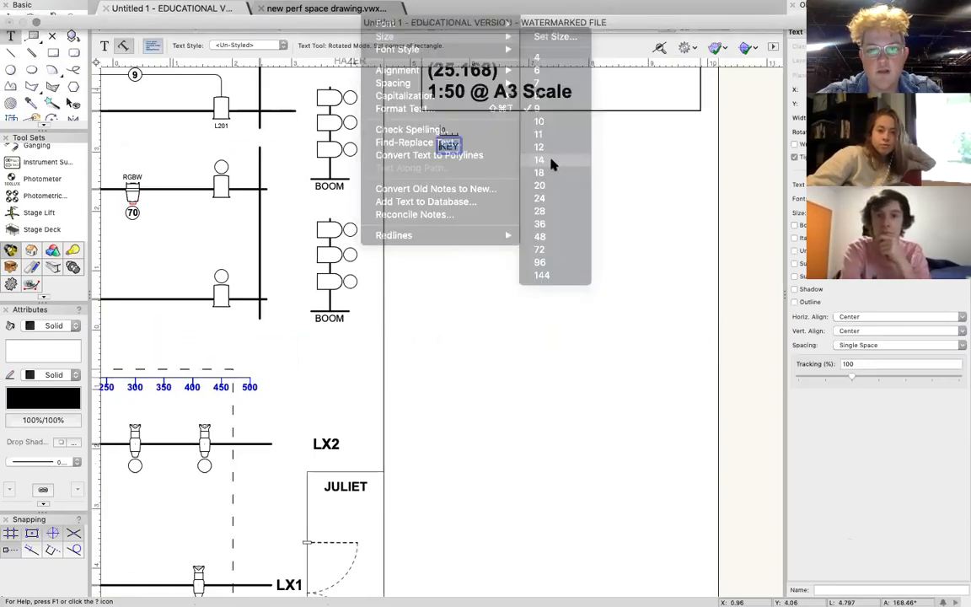
Draw three roughly equal vertical lines side by side beneath the KEY heading.
left_click(11, 53)
mouse_move(444, 181)
left_mouse_down()
mouse_move(444, 487)
mouse_move(444, 477)
left_mouse_up()
left_click_drag(504, 184, 504, 464)
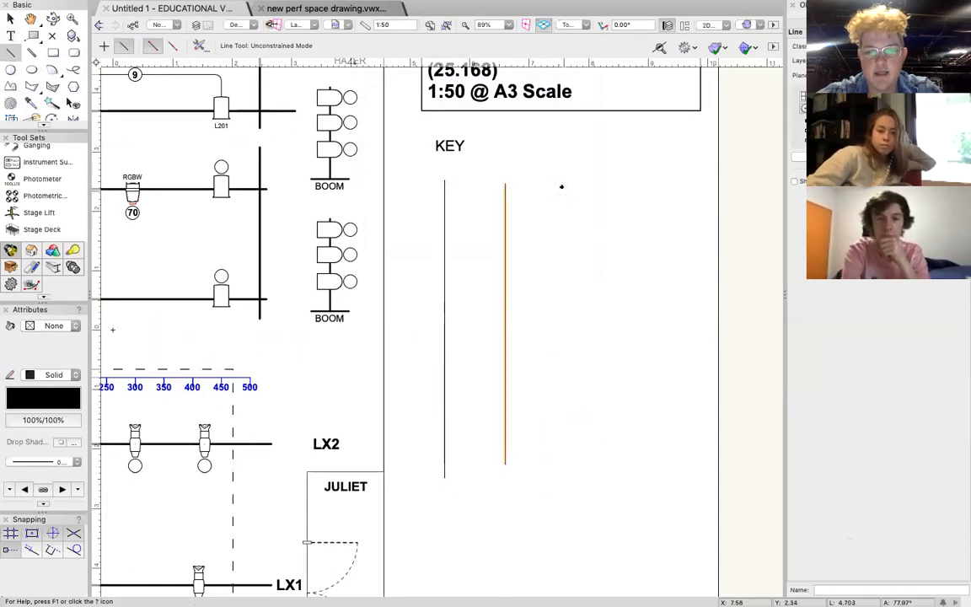
left_click_drag(557, 182, 557, 483)
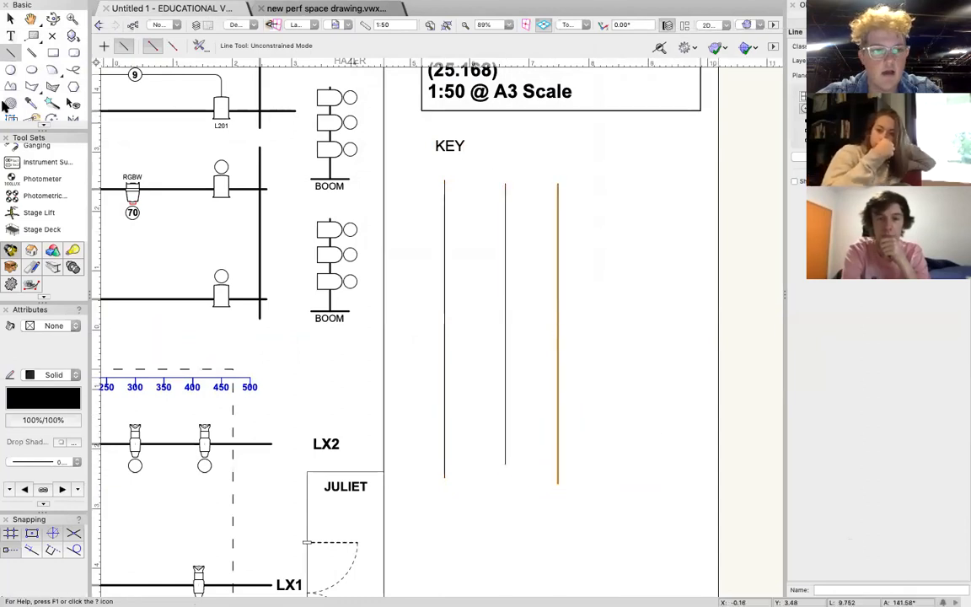
left_click(10, 18)
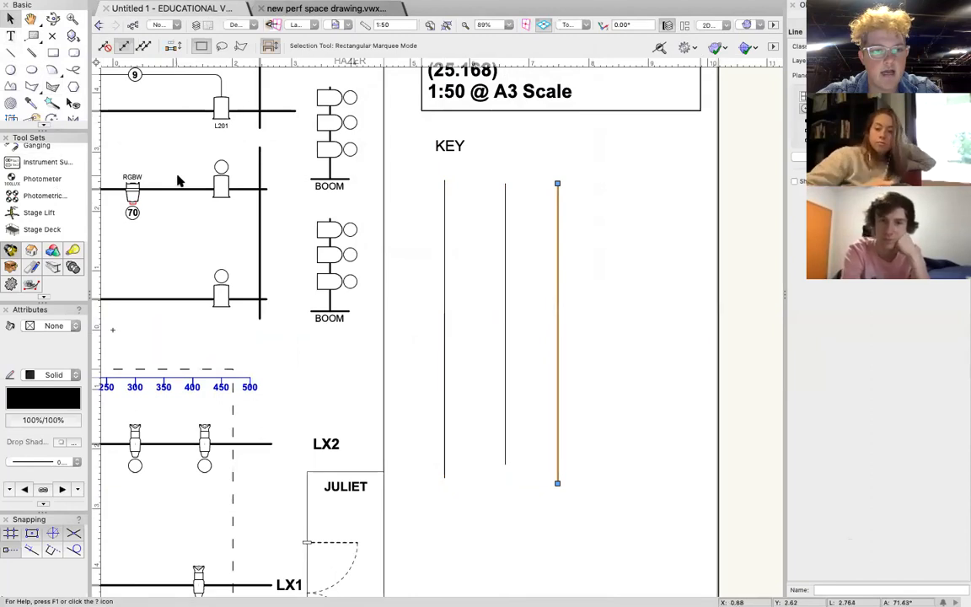
Insert an ETC Source 4 Zoom 25-50deg fixture horizontally near the upper end of the key's first vertical line.
scroll(36, 157, "up", 5)
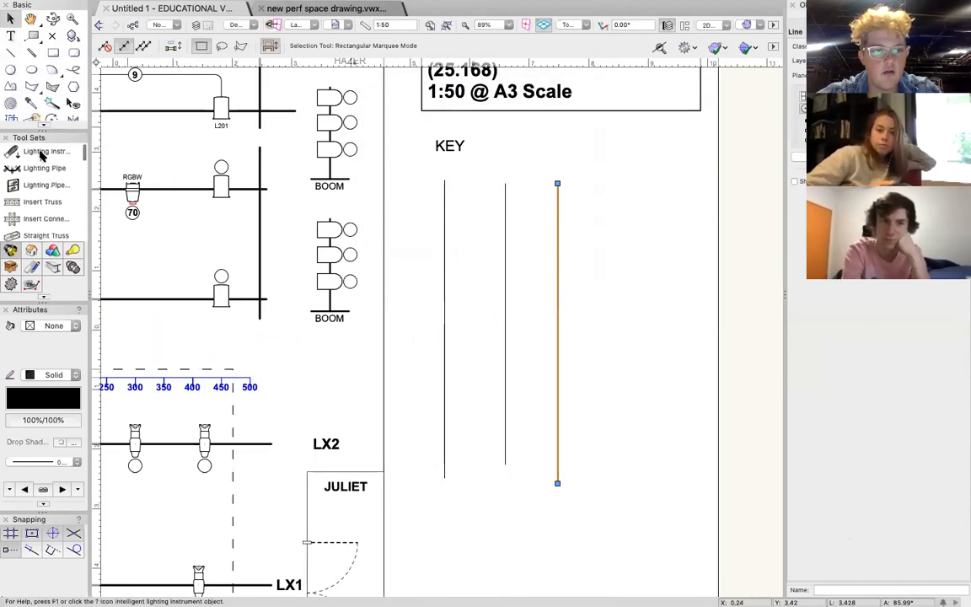
left_click(40, 151)
scroll(264, 211, "down", 4)
scroll(408, 228, "left", 6)
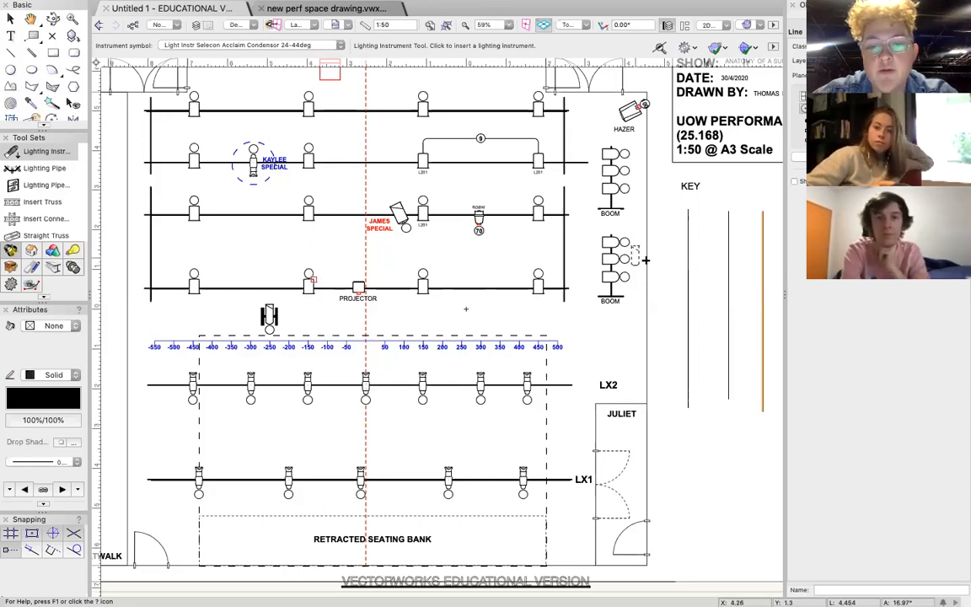
left_click(478, 215)
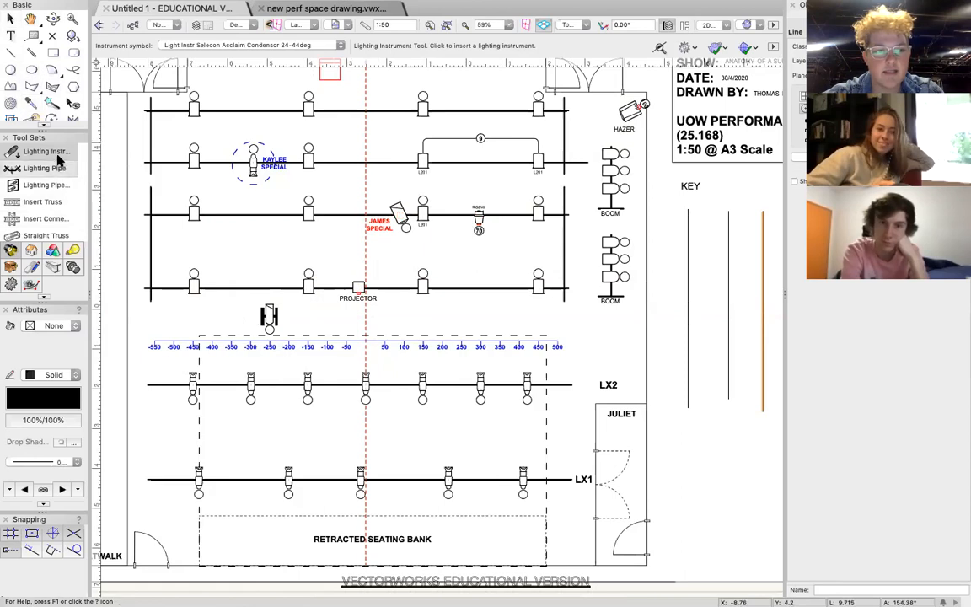
left_click(208, 47)
double_click(324, 118)
scroll(393, 309, "right", 4)
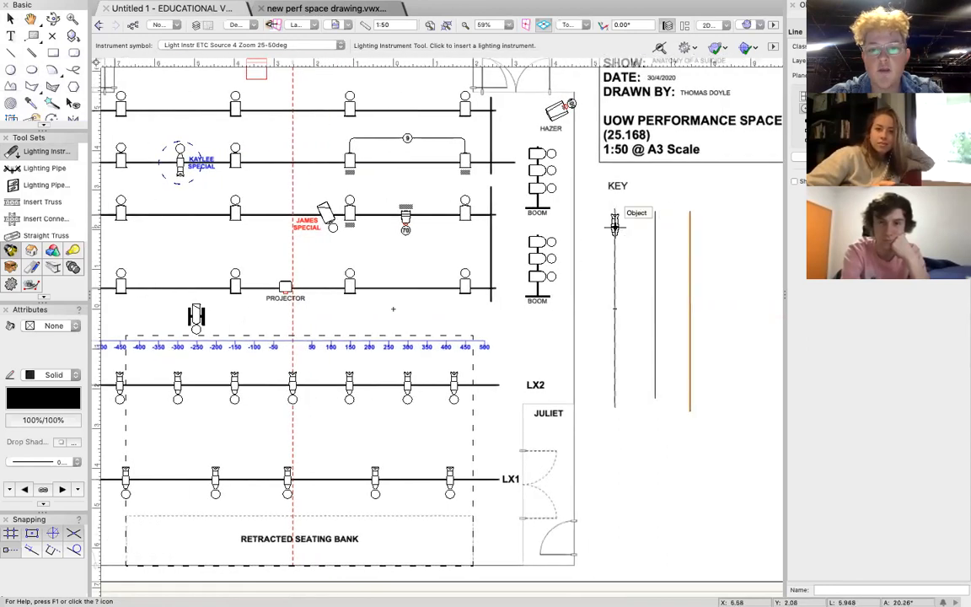
left_click(615, 224)
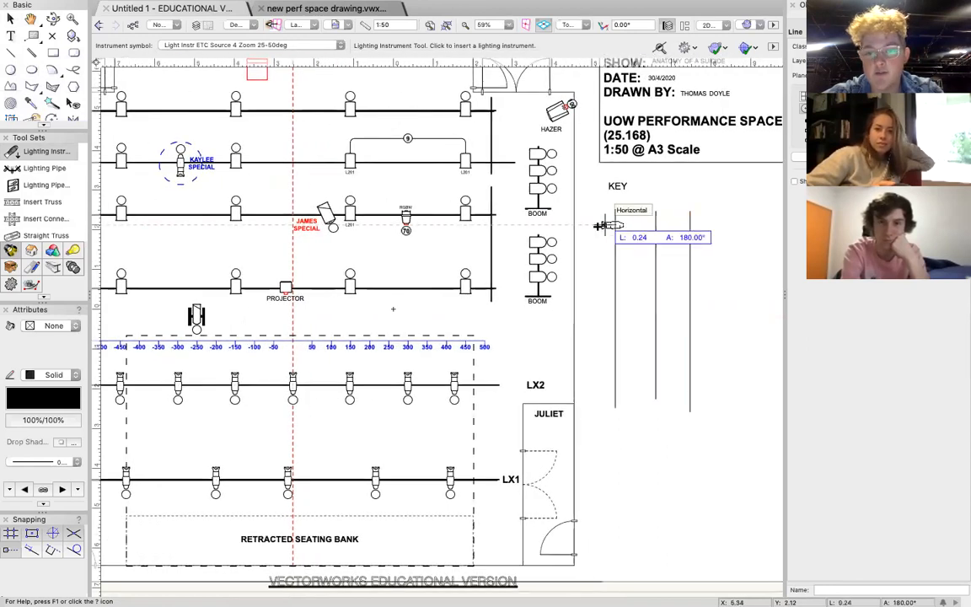
left_click(596, 225)
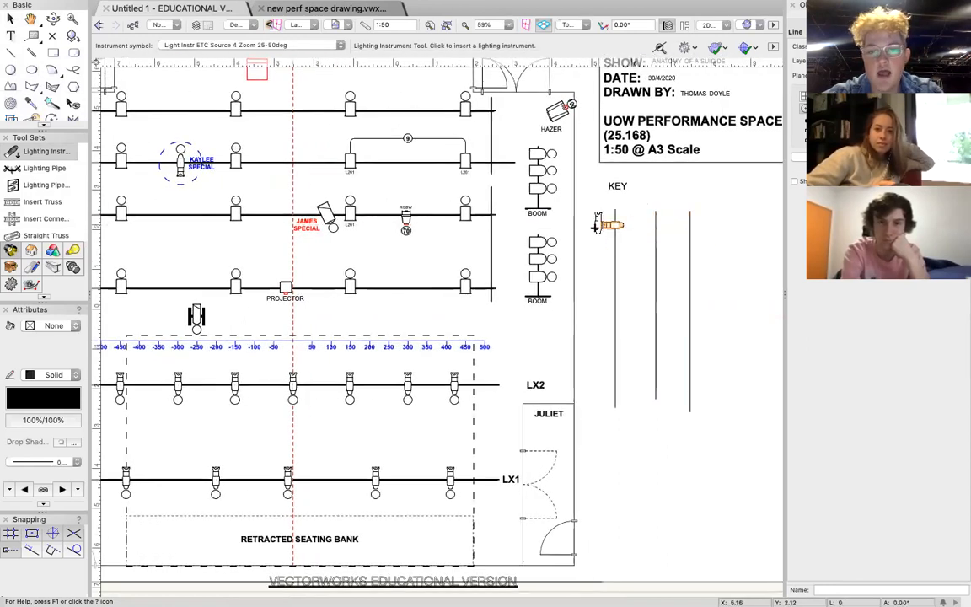
Insert a Selecon Rama 6in Fresnel horizontally on the key's first line, just below the Source 4 Zoom.
left_click(178, 45)
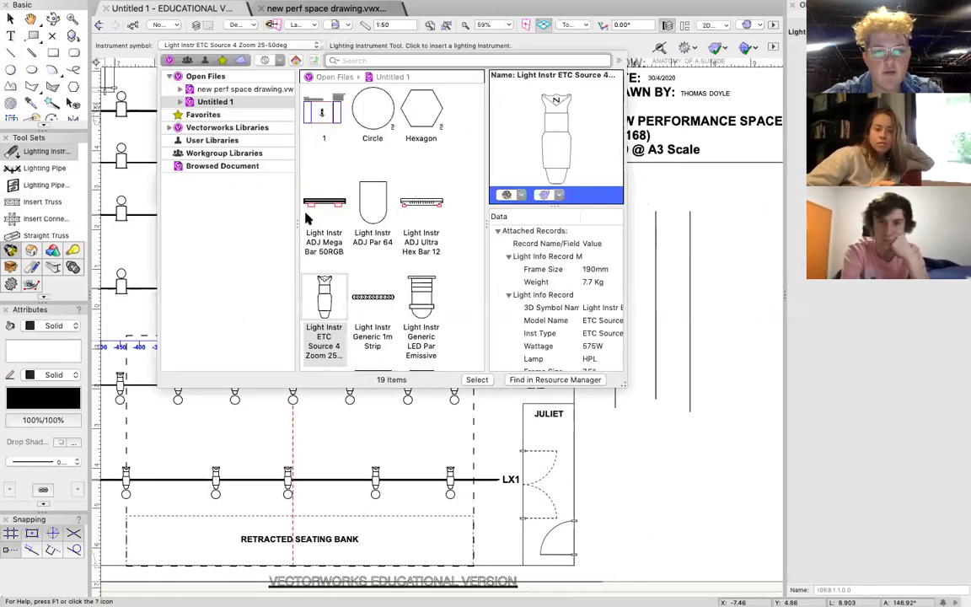
scroll(363, 219, "down", 6)
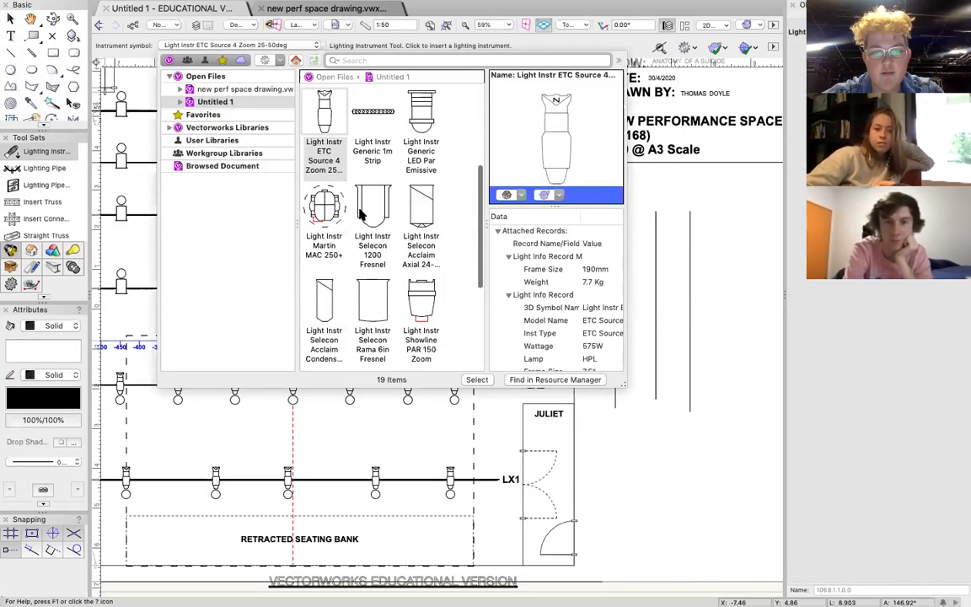
double_click(387, 263)
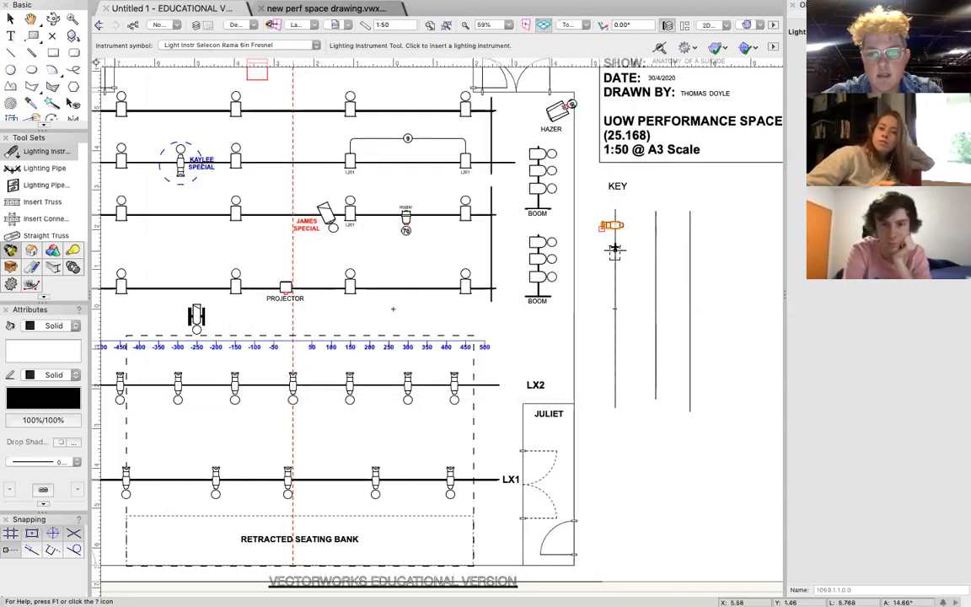
left_click(614, 245)
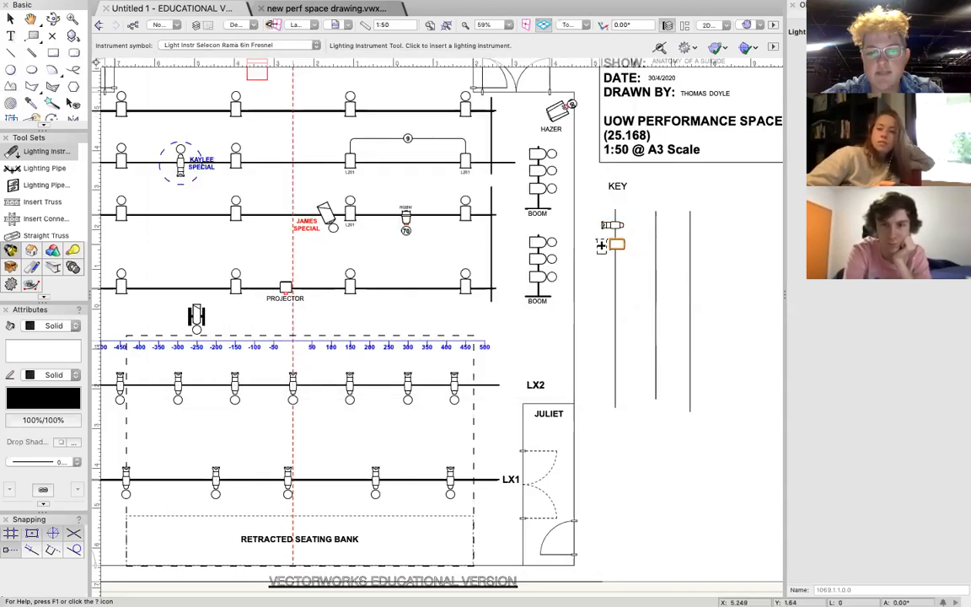
Insert an ADJ Par 64 horizontally on the key's first line, just below the Rama Fresnel.
left_click(39, 153)
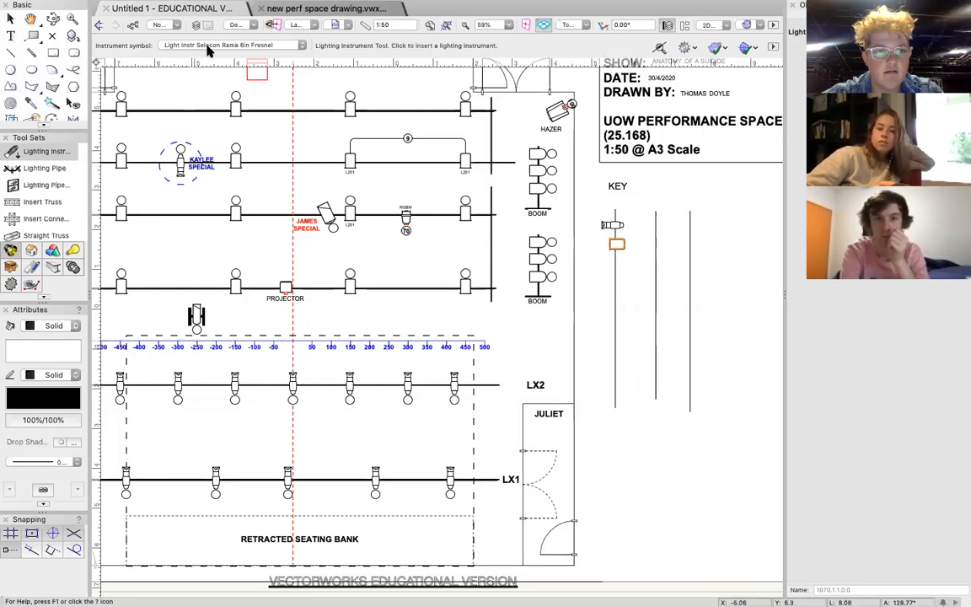
left_click(232, 45)
scroll(392, 229, "down", 5)
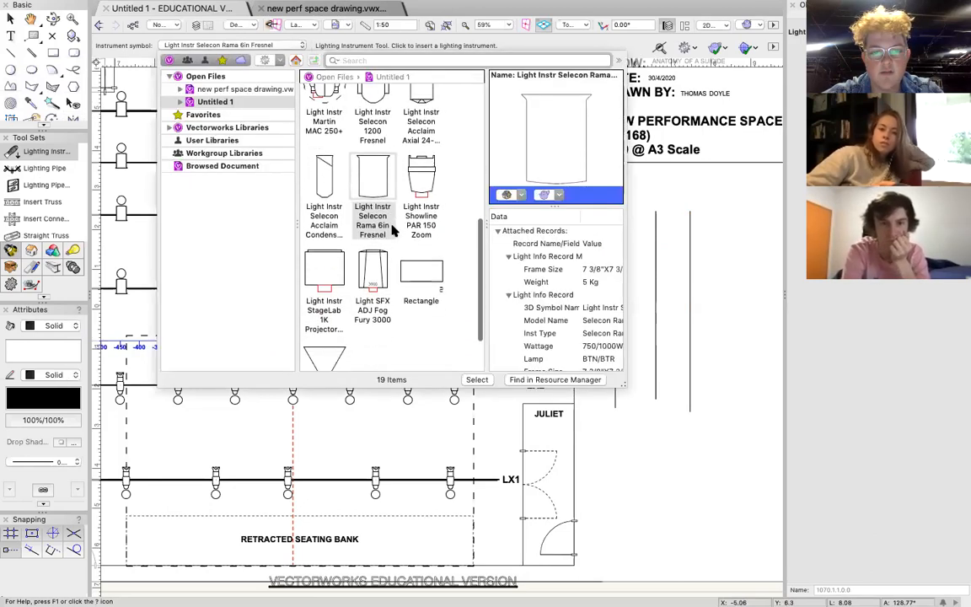
scroll(384, 210, "up", 5)
left_click(372, 205)
key("Return")
left_click(615, 268)
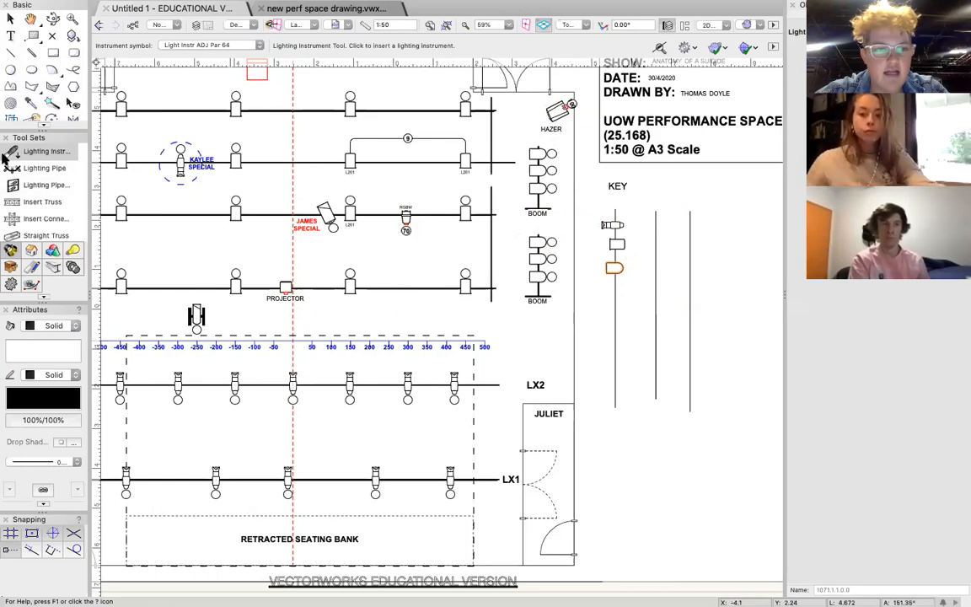
Insert a Selecon Acclaim Axial 24-44deg horizontally on the key's first line, just below the ADJ Par 64.
left_click(169, 45)
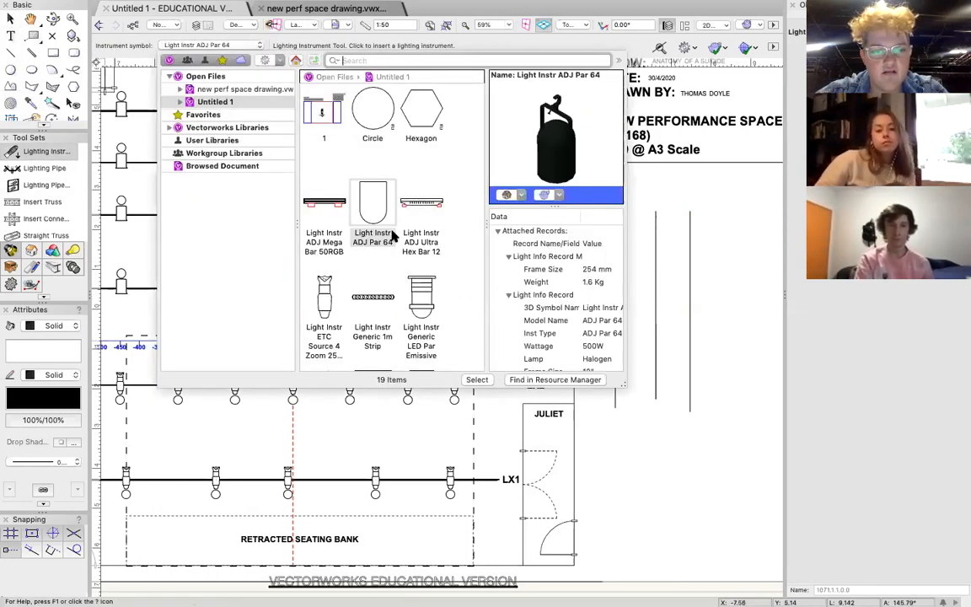
scroll(371, 223, "down", 5)
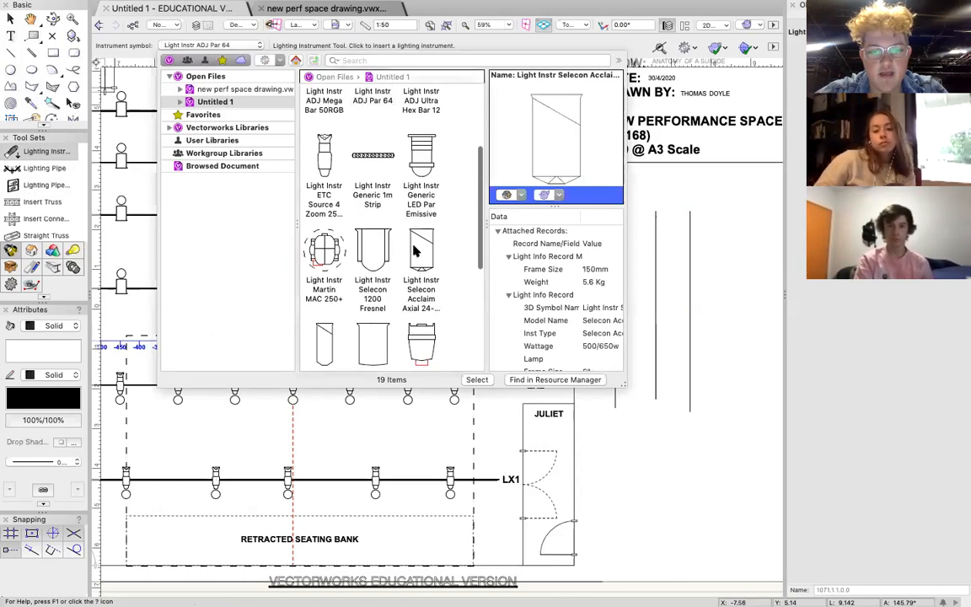
double_click(420, 249)
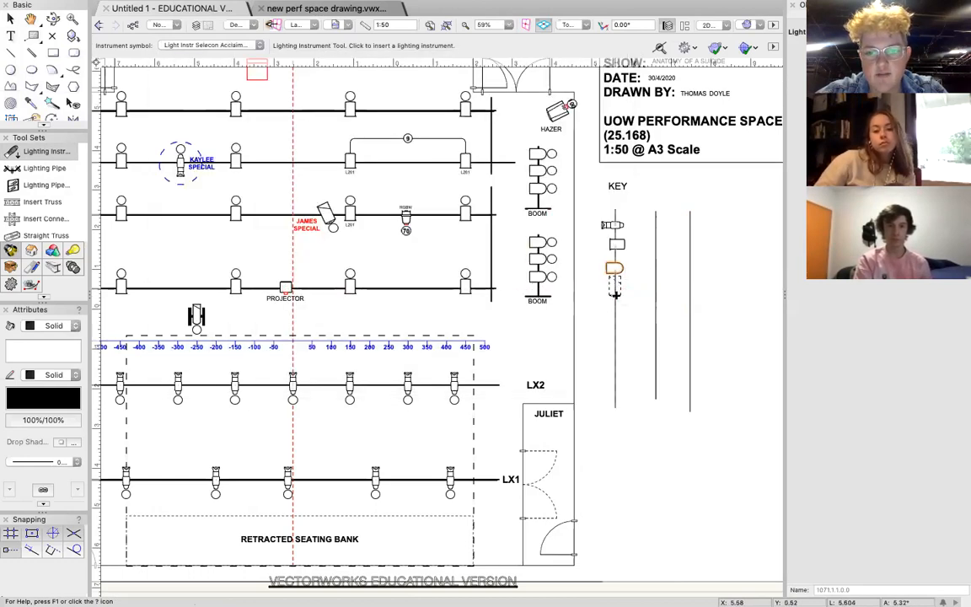
left_click(615, 289)
left_click(600, 289)
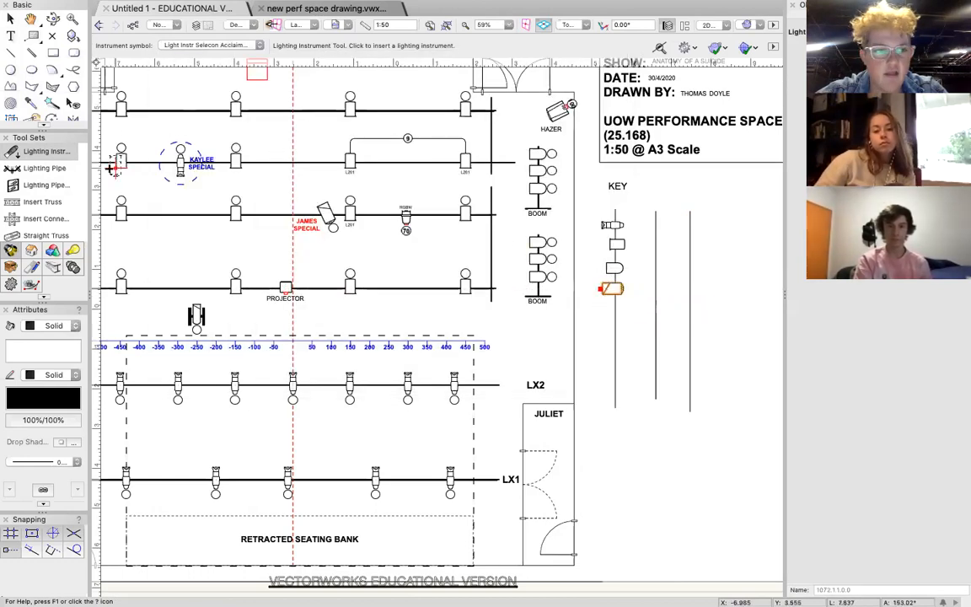
Insert a Showline PAR 150 Zoom horizontally on the key's first line, just below the Acclaim Axial.
left_click(199, 44)
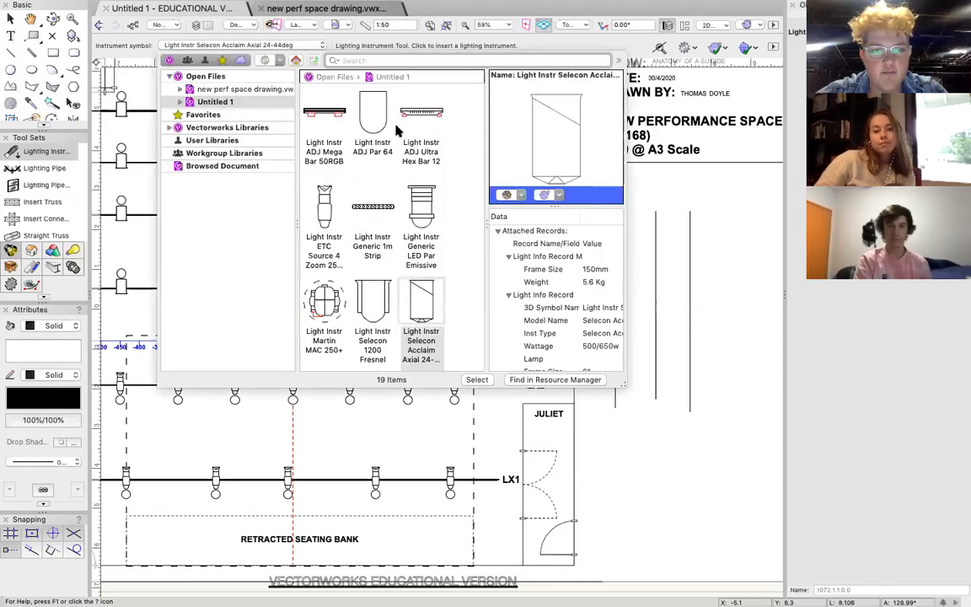
scroll(421, 219, "down", 4)
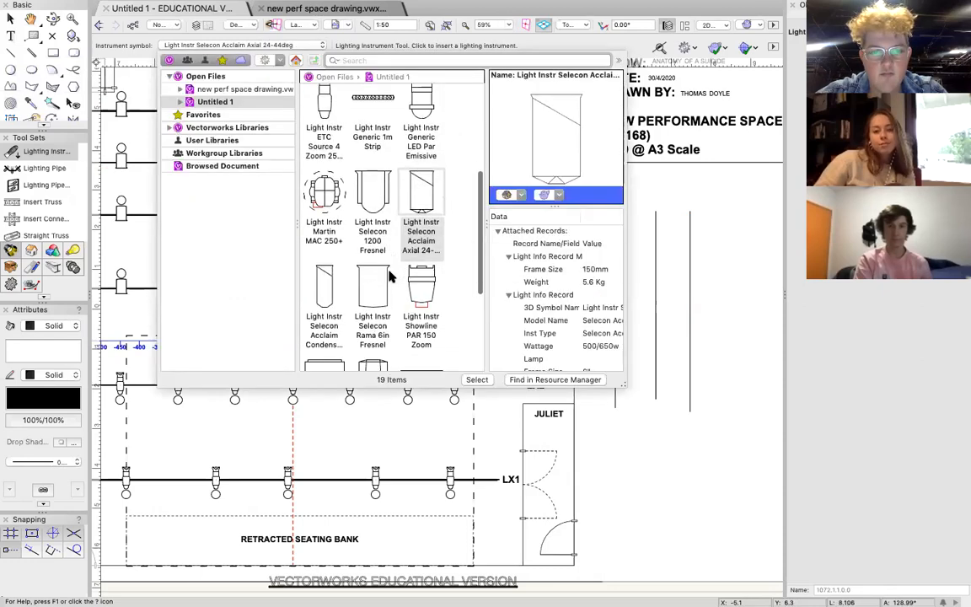
double_click(417, 241)
double_click(614, 310)
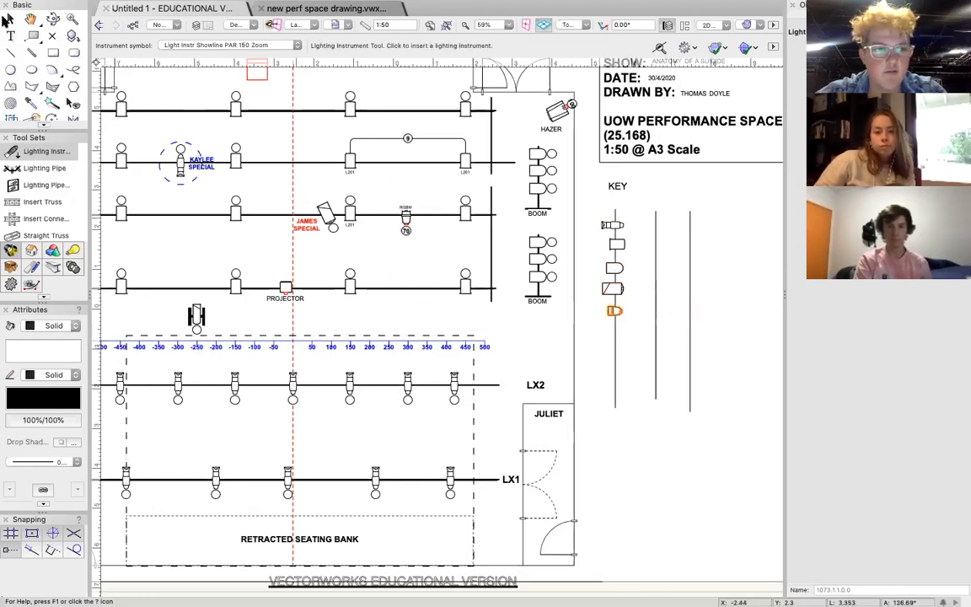
Shift the key's fixtures slightly left into one centred column and delete the first vertical guide line running through them.
left_click(10, 17)
scroll(643, 244, "up", 6)
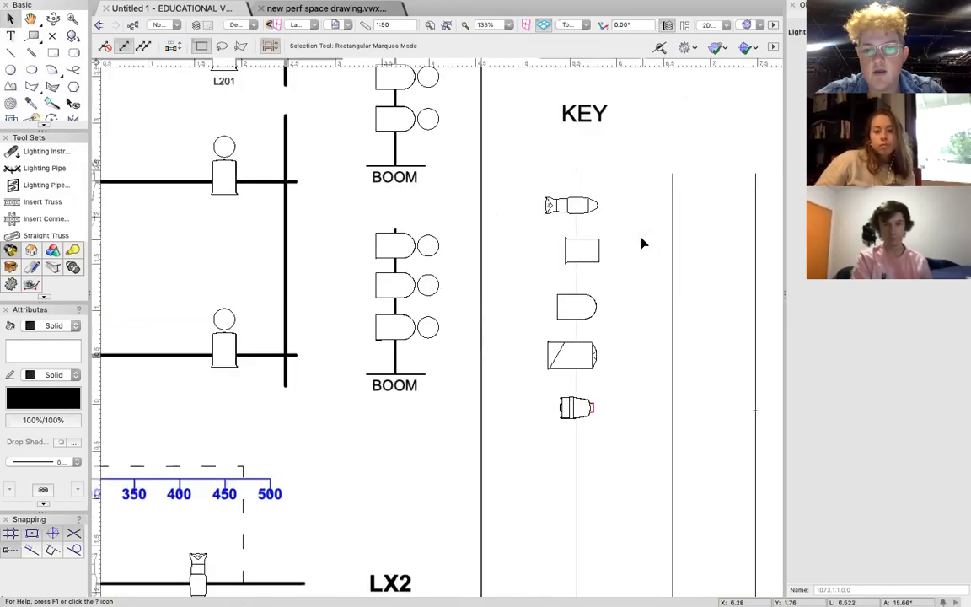
left_click_drag(463, 212, 446, 216)
left_click_drag(455, 290, 448, 292)
left_click_drag(450, 368, 448, 362)
left_click_drag(455, 435, 443, 432)
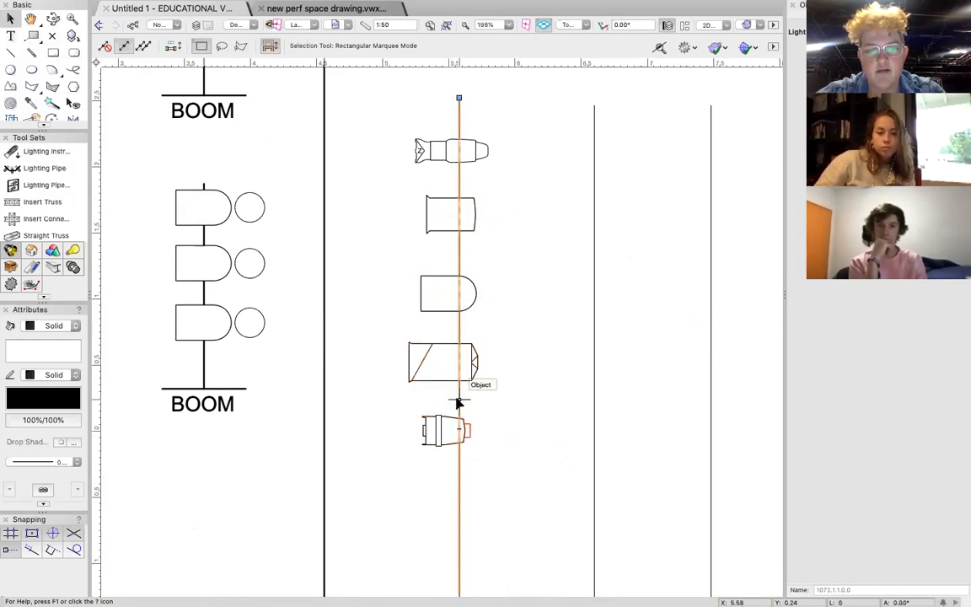
left_click(457, 402)
Move the key's second guide line closer to the fixtures and add the text "13x" just to its right.
left_click_drag(594, 208, 547, 210)
key("1")
left_click(588, 186)
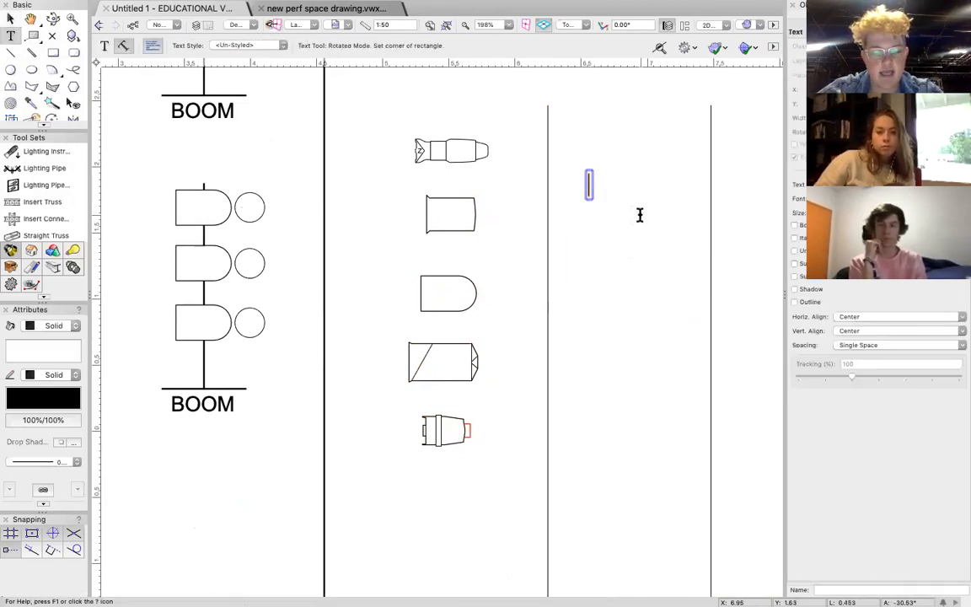
type("13X")
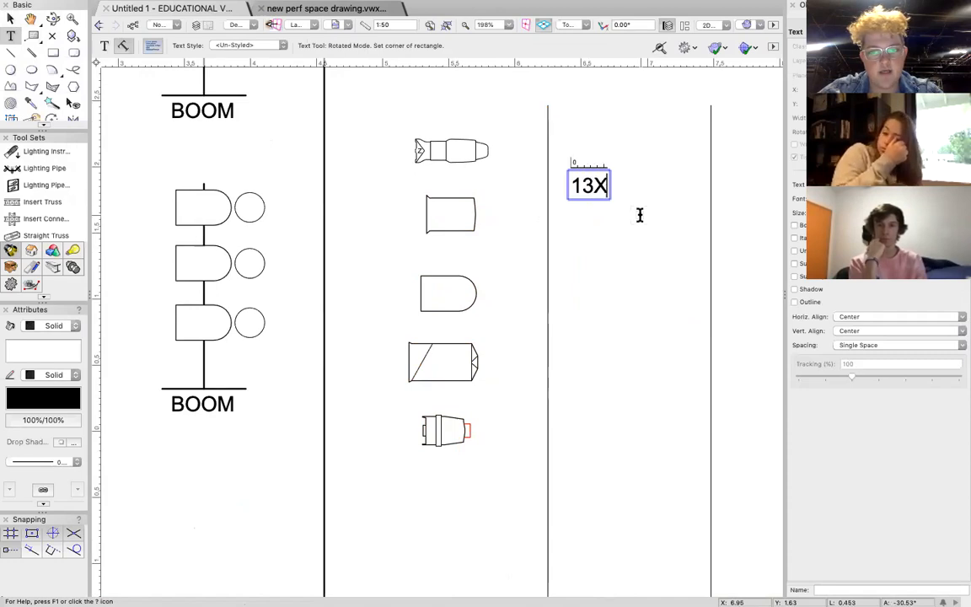
key("BackSpace")
type("x")
Format the 13x text as 12 pt bold and centre it on the guide line, level with the Source 4 Zoom.
key("super+a")
left_click(384, 9)
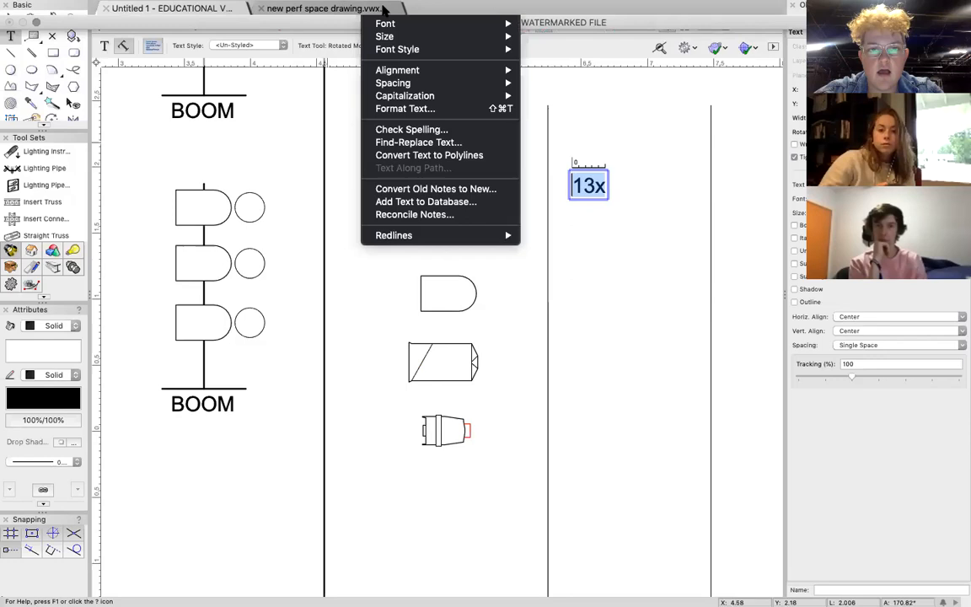
mouse_move(390, 36)
left_click(539, 146)
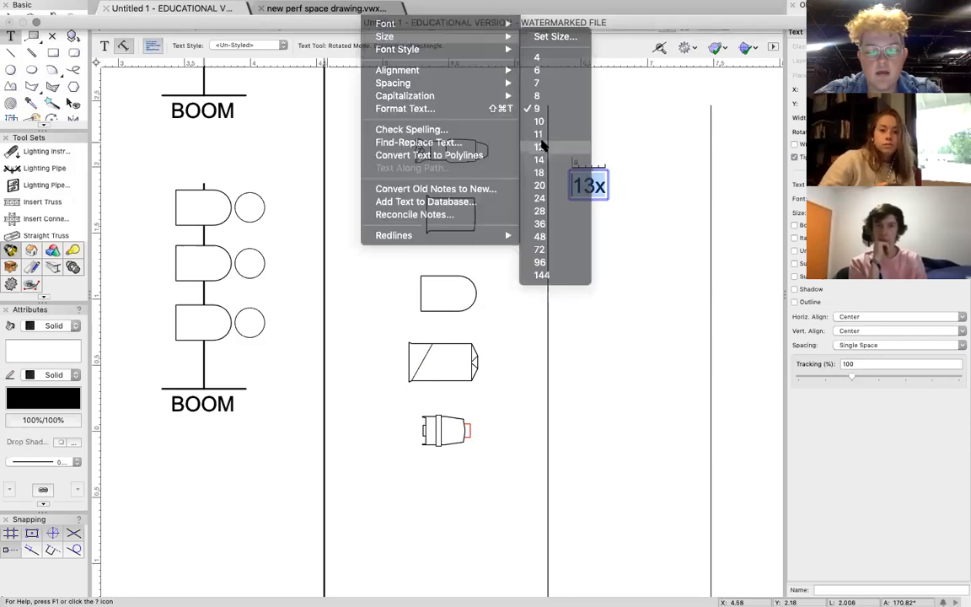
key("super+b")
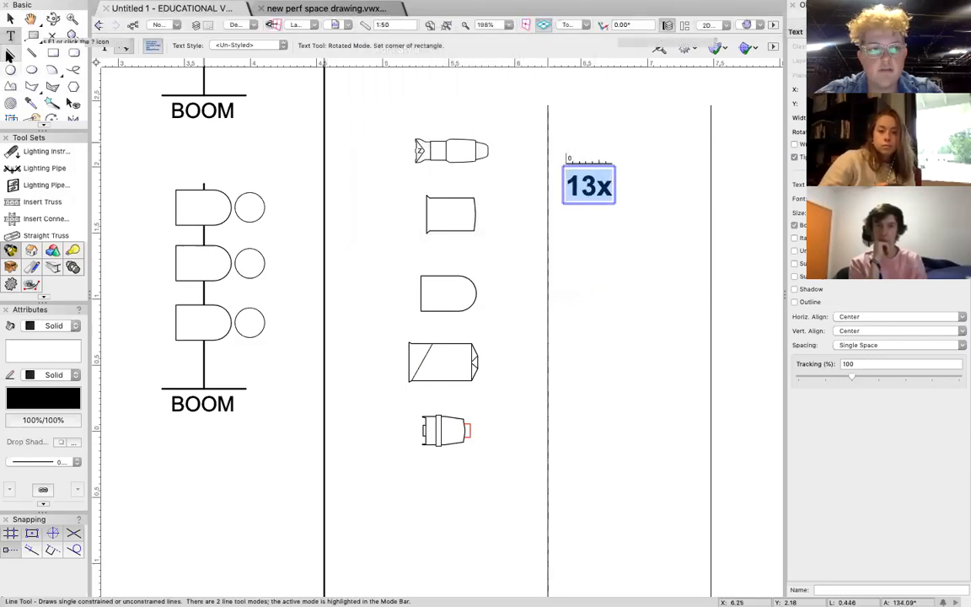
key("Escape")
left_click_drag(588, 186, 546, 148)
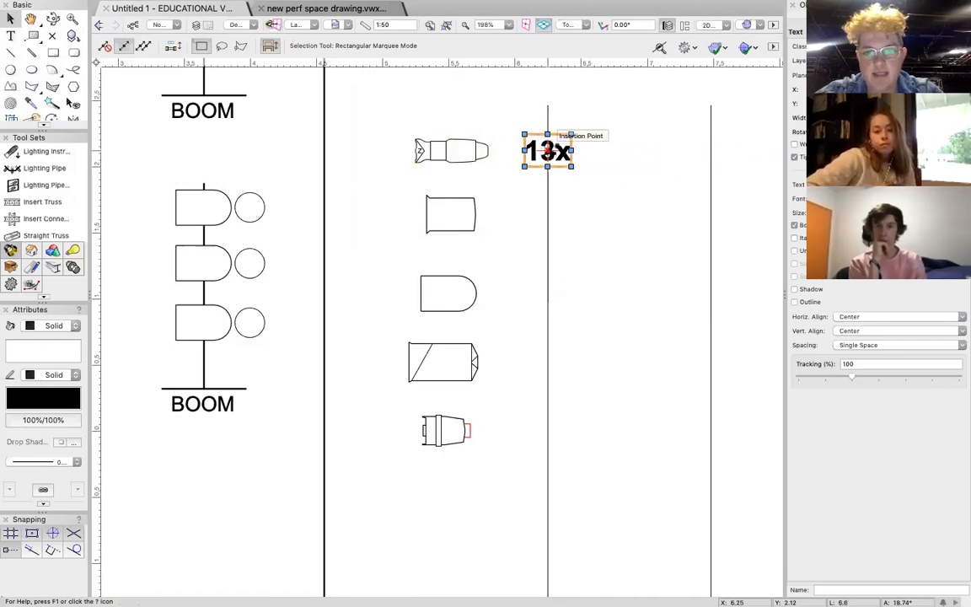
Copy the 13x text down the guide line beside the Rama Fresnel and change the copy to "12x".
left_click_drag(547, 150, 547, 214)
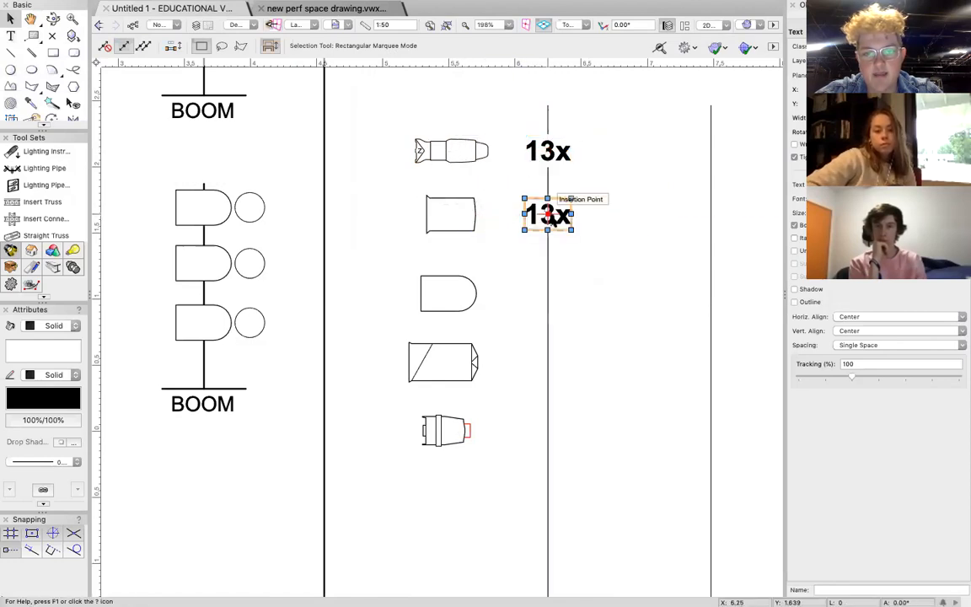
double_click(549, 214)
key("BackSpace")
type("2")
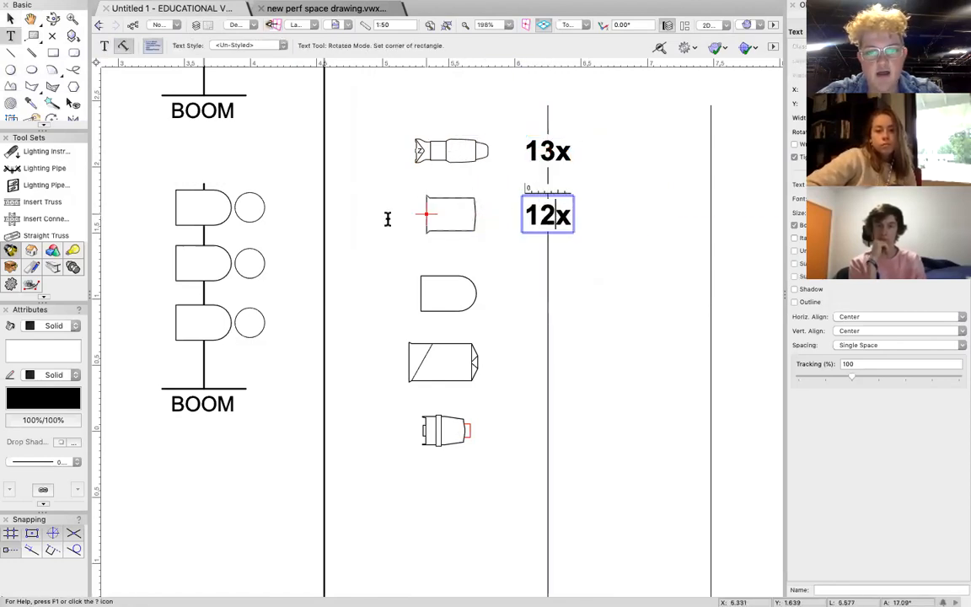
left_click(9, 23)
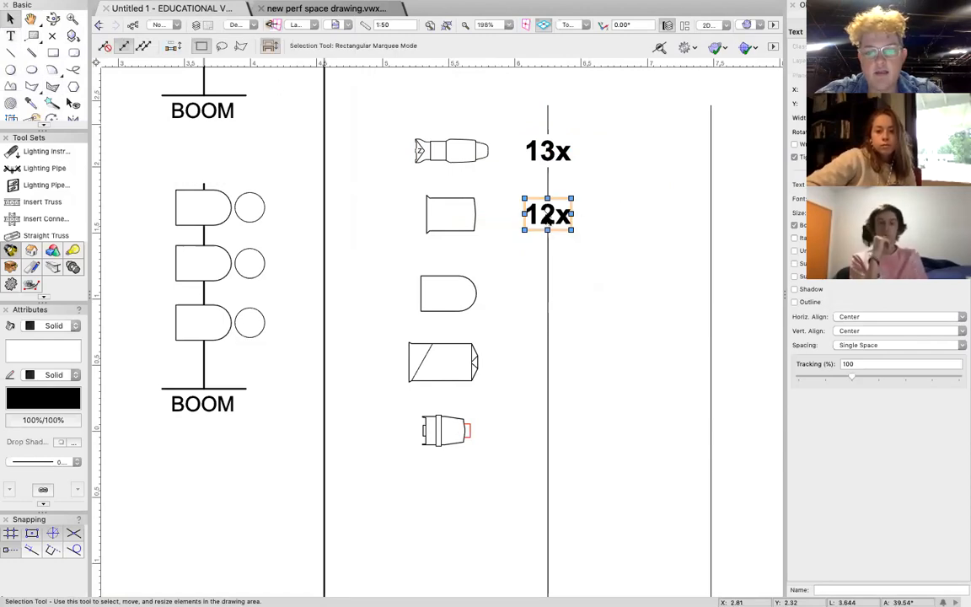
Copy the 12x text down the guide line beside the ADJ Par 64 and change the copy to "6x".
left_click_drag(548, 211, 546, 290)
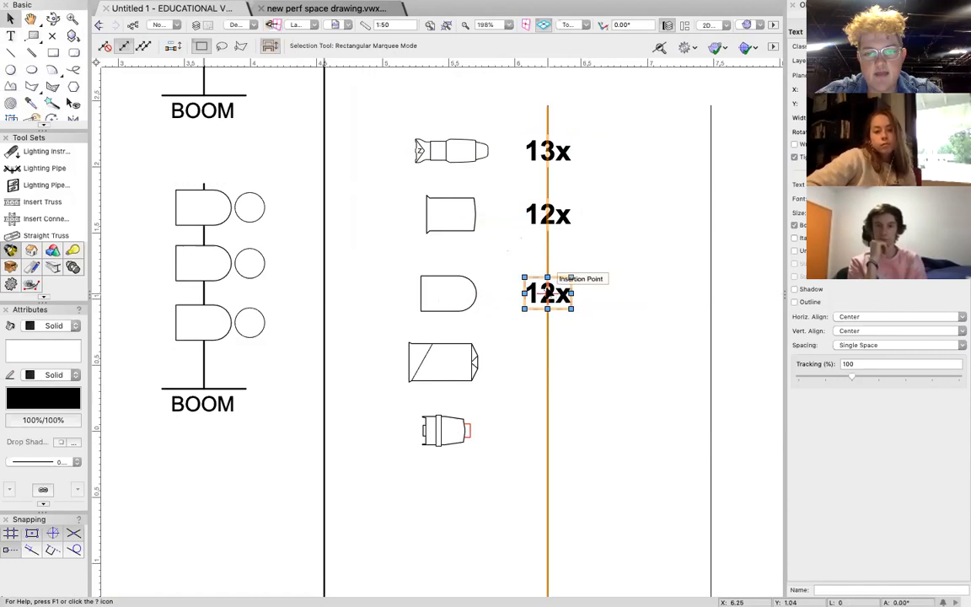
double_click(548, 293)
key("BackSpace")
key("BackSpace")
type("6")
left_click(10, 18)
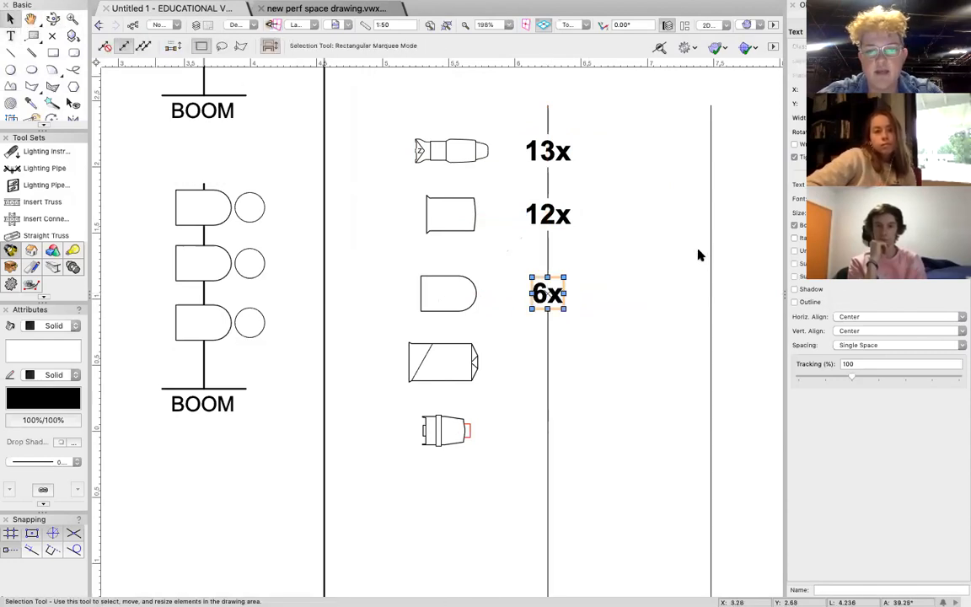
Delete the guide line running through the quantities and move the remaining vertical line close to their right side.
scroll(697, 255, "right", 3)
left_click(436, 205)
left_click(501, 182)
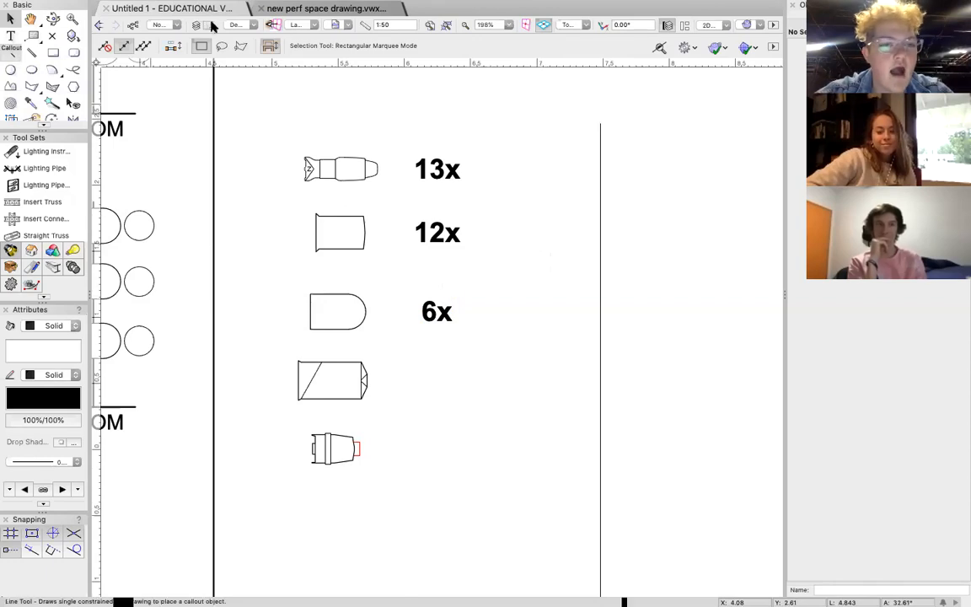
left_click_drag(600, 184, 505, 190)
Add the text "STRAND SOURCE 4 25/50" to the right of the 13x quantity in the key.
key("1")
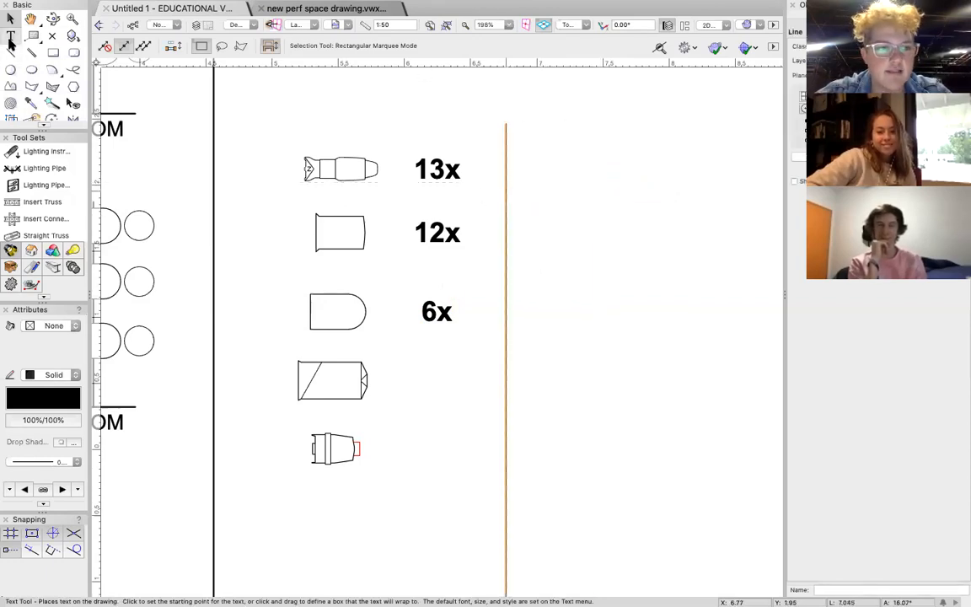
left_click(606, 185)
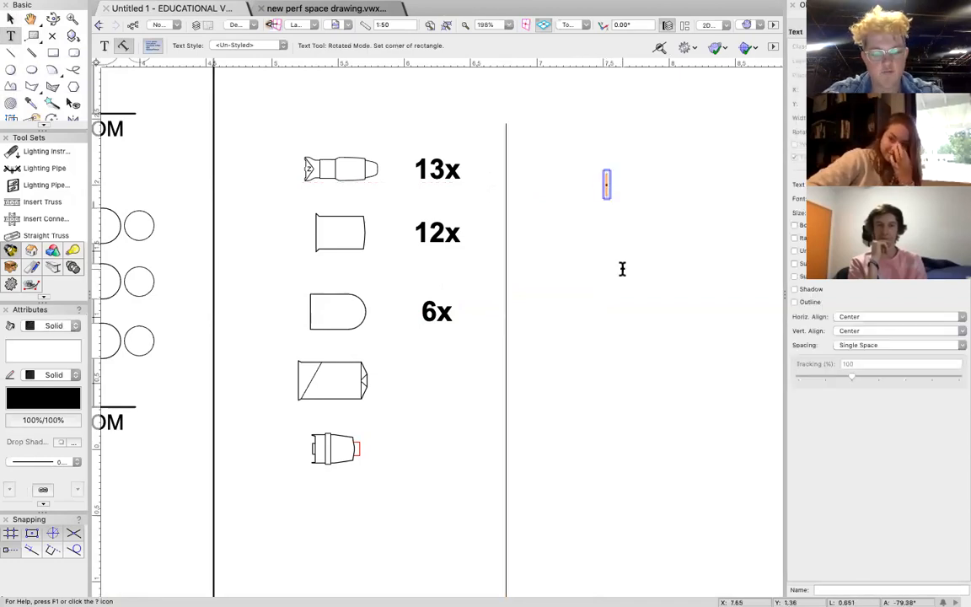
type("Stra")
key("BackSpace")
key("BackSpace")
key("BackSpace")
type("T")
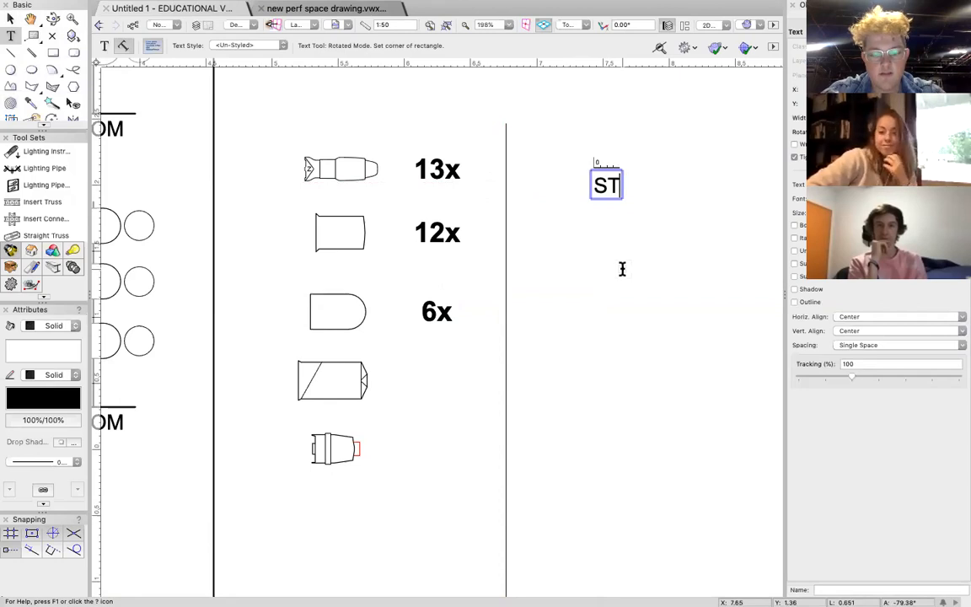
type("RAND SOURCE")
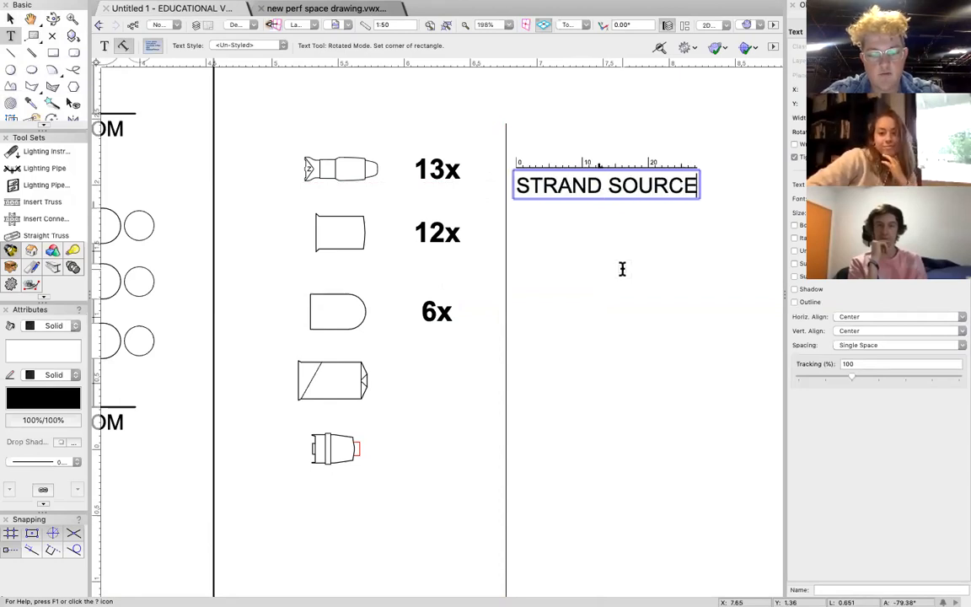
type(" 4 25/50")
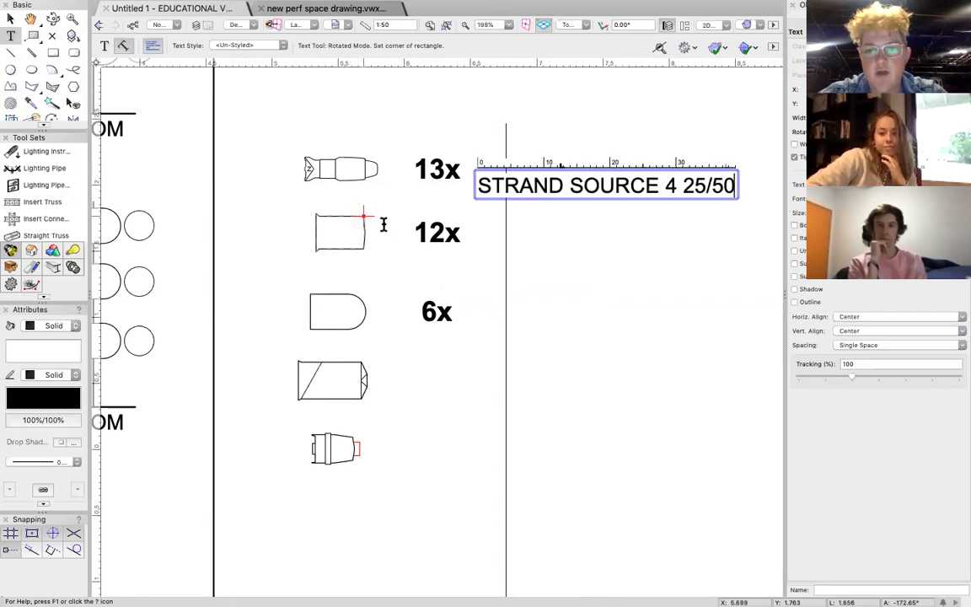
Move the Source 4 label so its left edge sits on the guide line, level with the 13x quantity.
left_click(11, 18)
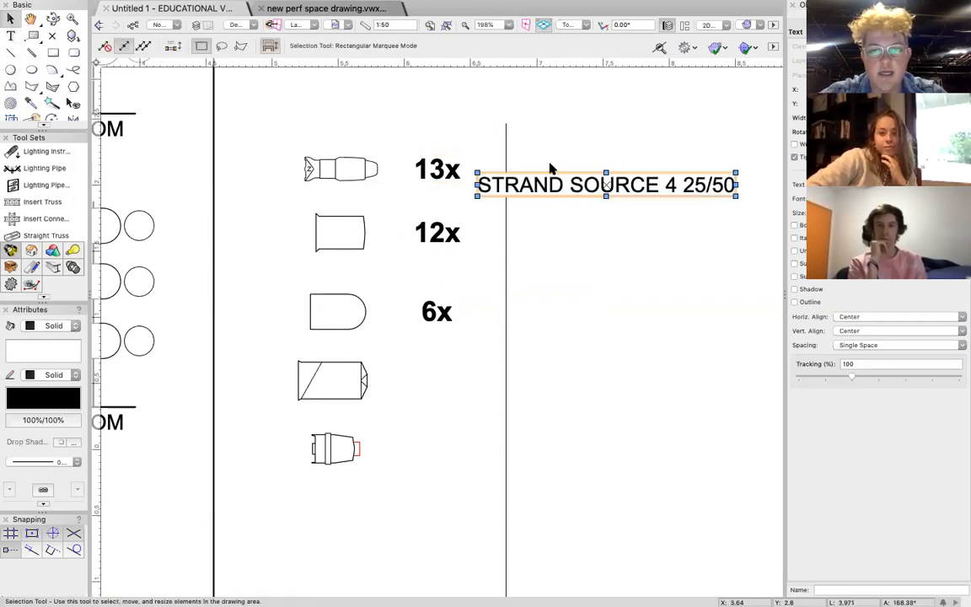
left_click_drag(473, 184, 506, 168)
left_click(551, 225)
left_click(552, 172)
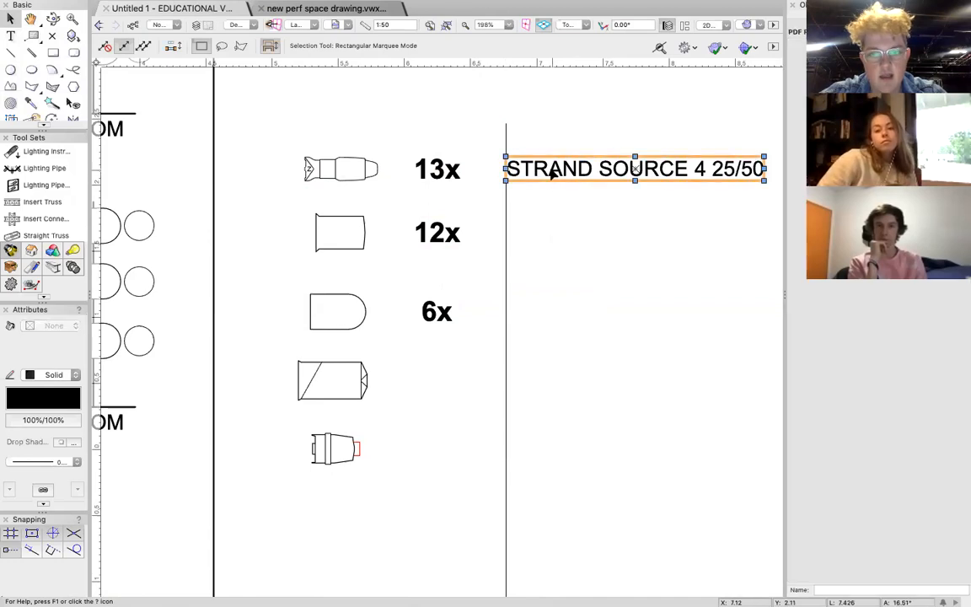
Copy the Source 4 label, change the copy to "SELECON 1K RAMA", and left-align it on the guide line beside 12x.
left_click_drag(510, 170, 570, 298, "ctrl")
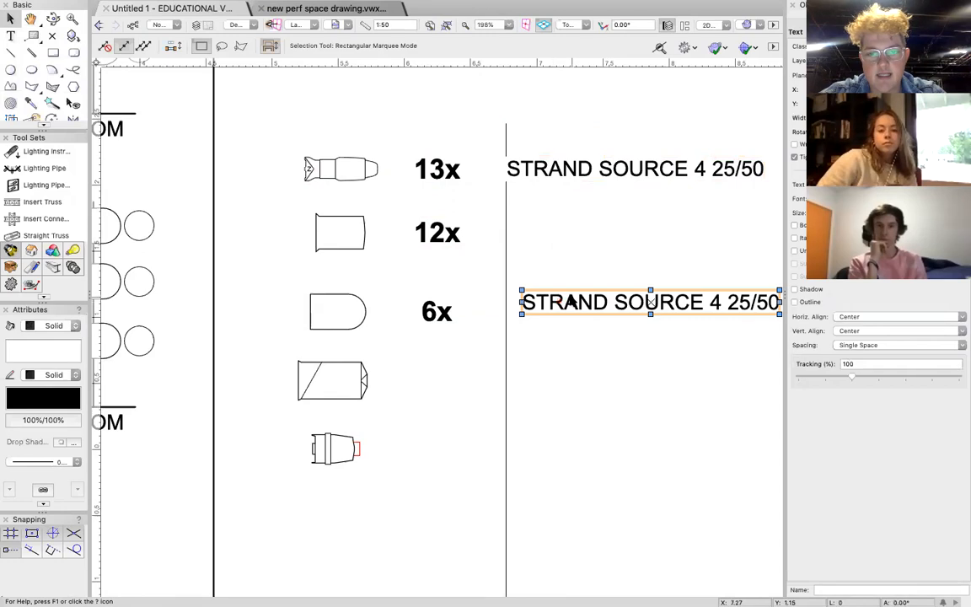
double_click(570, 298)
triple_click(573, 302)
type("SELECON 1K RAMA")
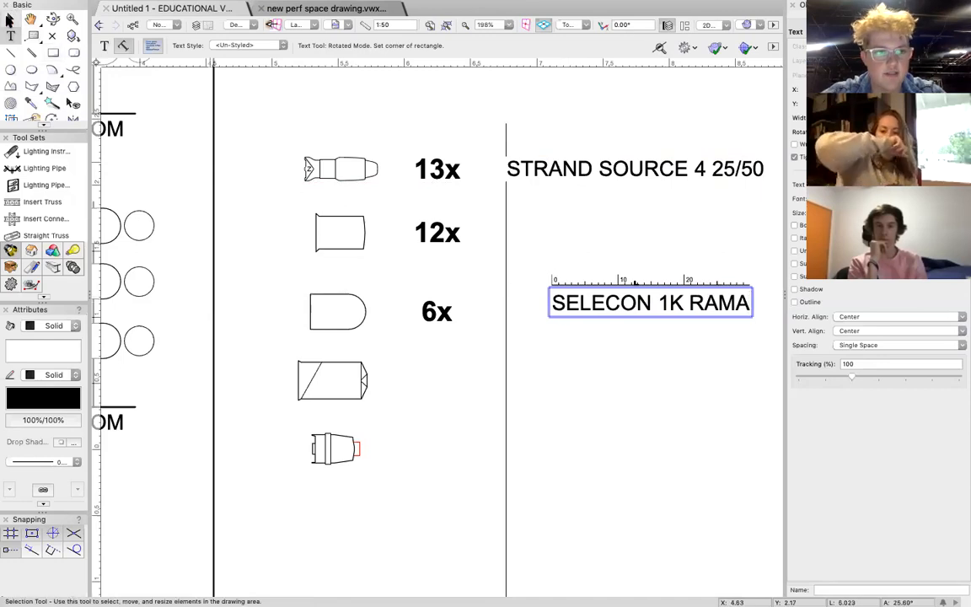
left_click(9, 18)
left_click_drag(548, 302, 505, 231)
left_click(572, 284)
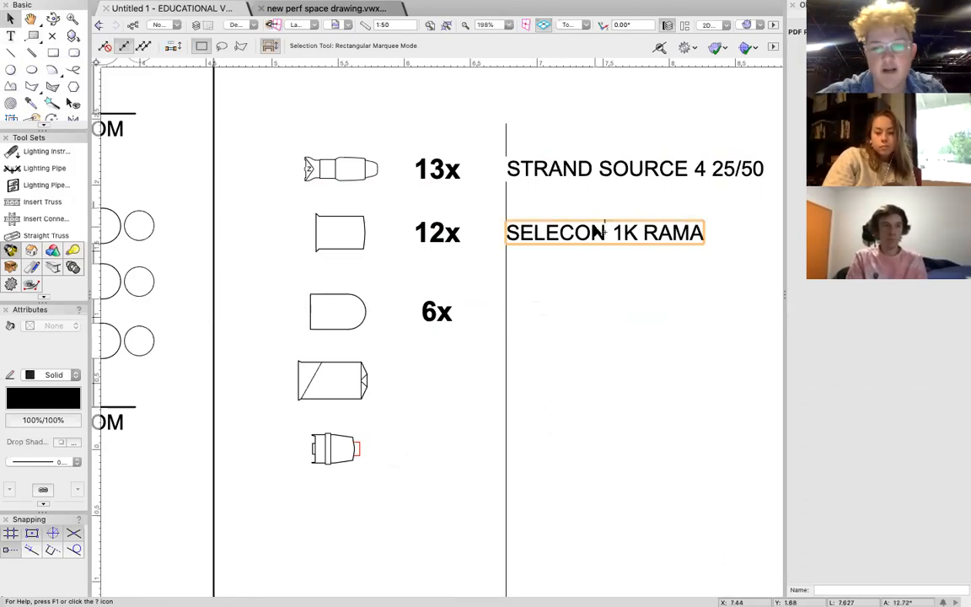
scroll(593, 231, "right", 2)
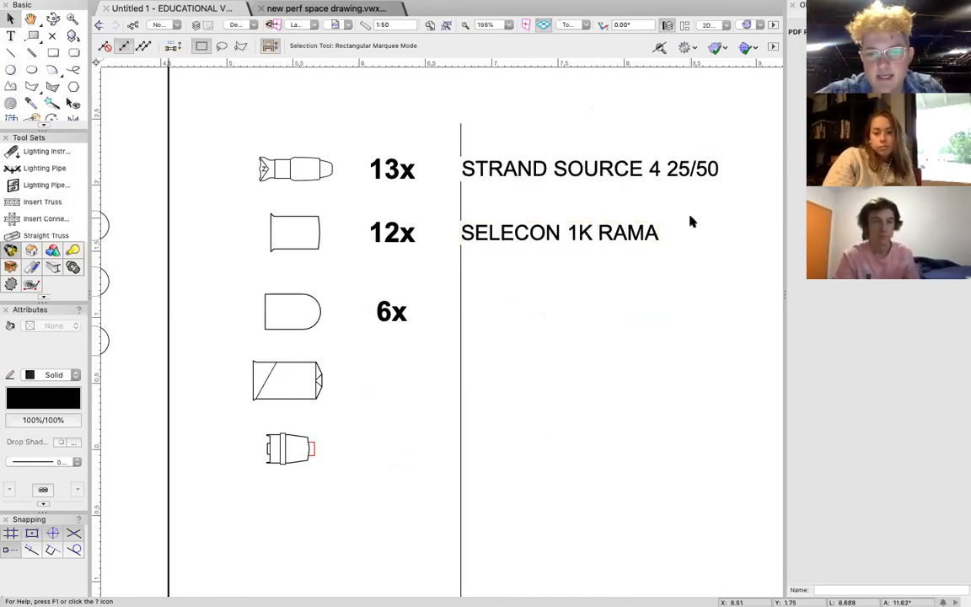
scroll(269, 381, "down", 3)
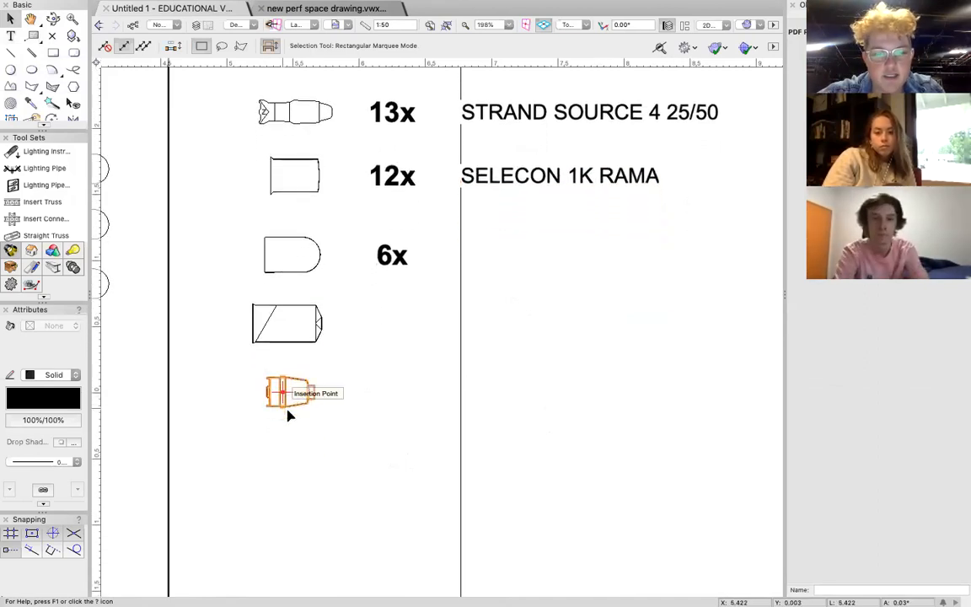
scroll(287, 415, "down", 1)
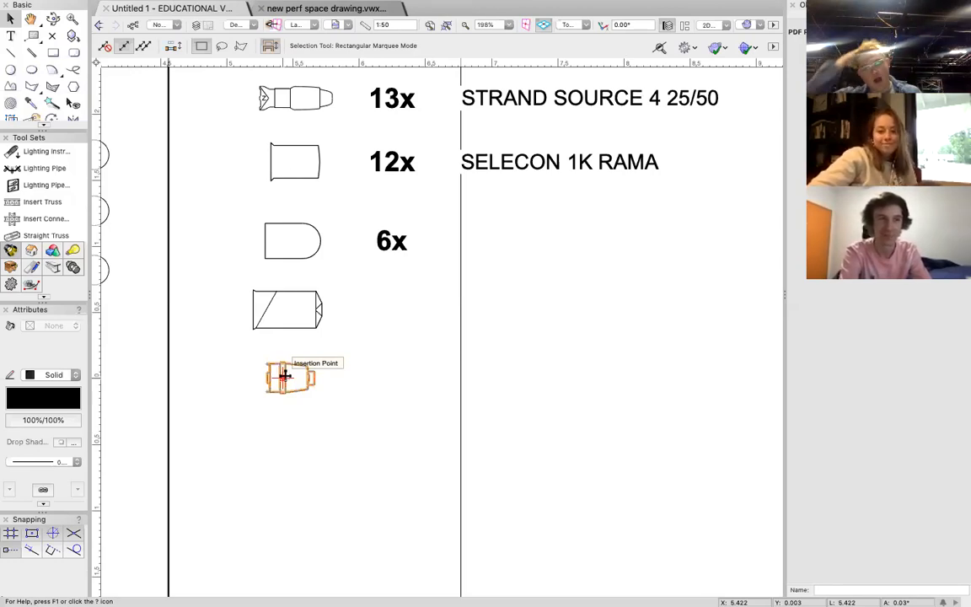
scroll(357, 392, "down", 5)
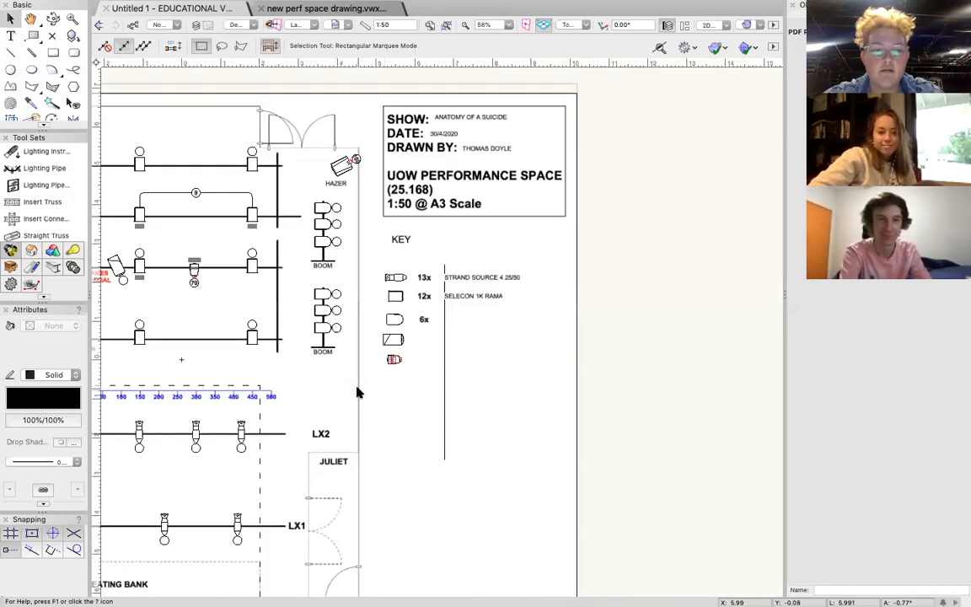
Copy the lower boom stand with its BOOM caption into the key, well below the fixture symbols.
scroll(357, 390, "down", 1)
left_click(323, 327)
left_click_drag(323, 326, 396, 481)
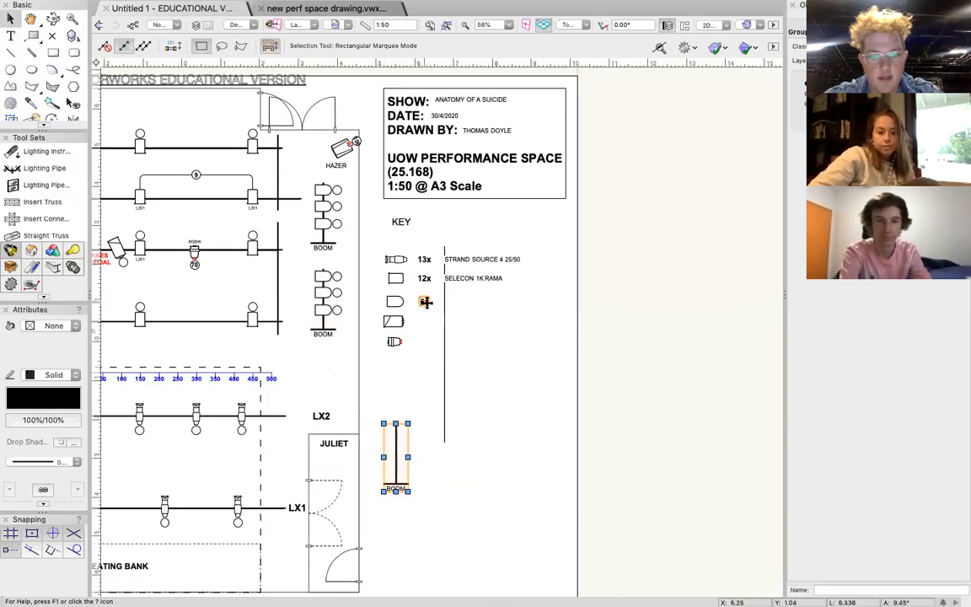
Copy the 6x quantity down beside the boom symbol in the key and change the copy to "2x".
left_click(426, 302)
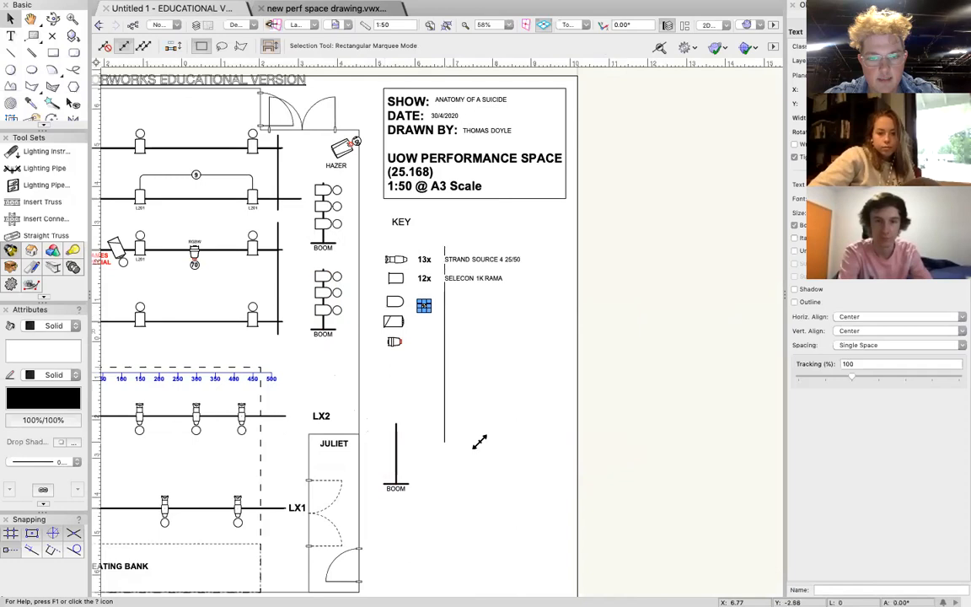
scroll(438, 417, "up", 3)
left_click_drag(397, 91, 392, 330)
double_click(396, 331)
key("BackSpace")
type("2")
key("Escape")
key("x")
Delete the BOOM caption from inside the key's boom symbol group and exit the group.
left_click(314, 419)
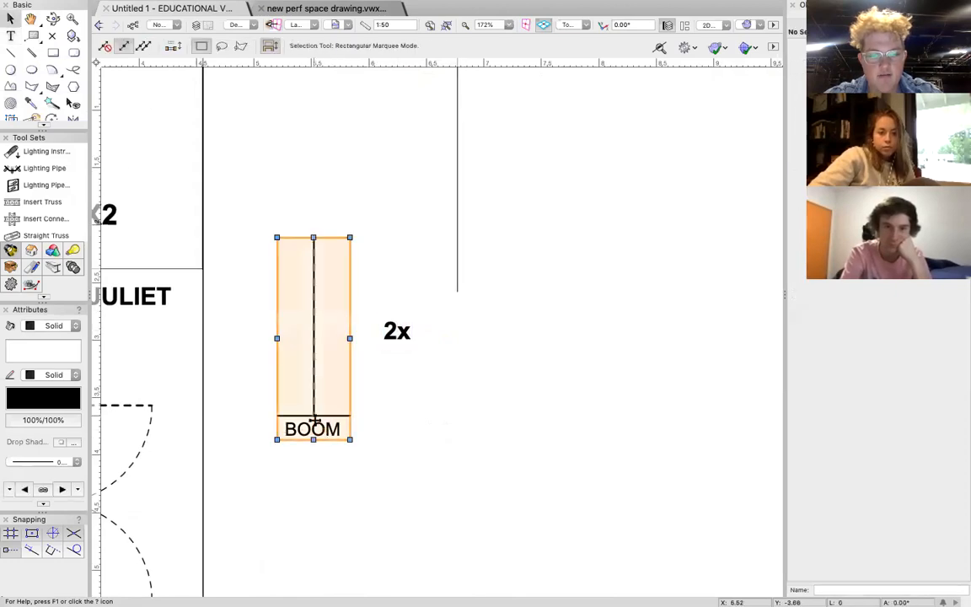
double_click(314, 421)
key("Delete")
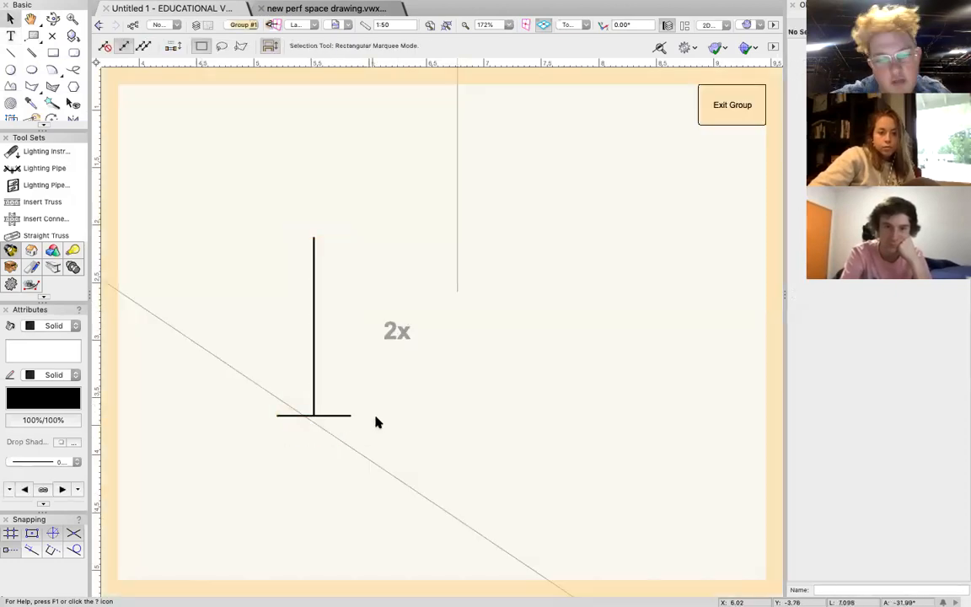
left_click(723, 105)
Copy the SELECON 1K RAMA label, change the copy to "BOOM", and left-align it on the guide line beside 2x.
scroll(438, 253, "up", 5)
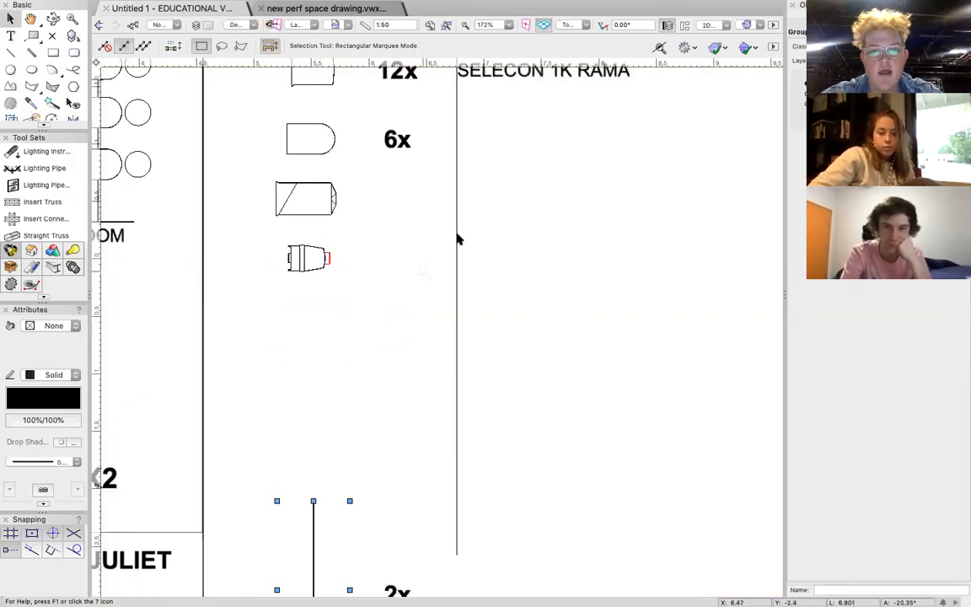
left_click(477, 195)
left_click_drag(476, 194, 535, 440)
scroll(477, 527, "down", 5)
double_click(531, 440)
key("super+a")
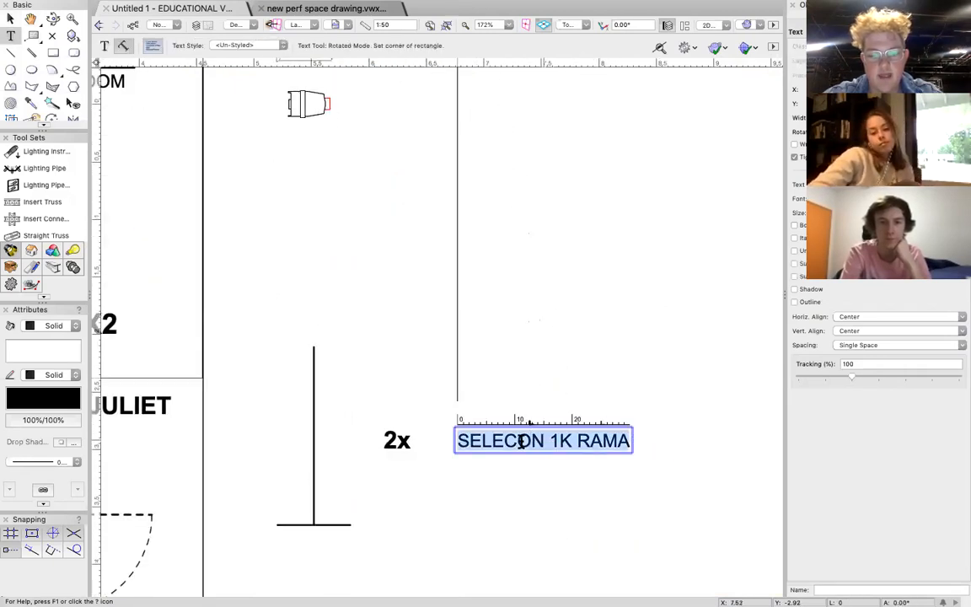
type("BOOM")
key("Escape")
left_click_drag(544, 445, 487, 441)
scroll(474, 337, "down", 10)
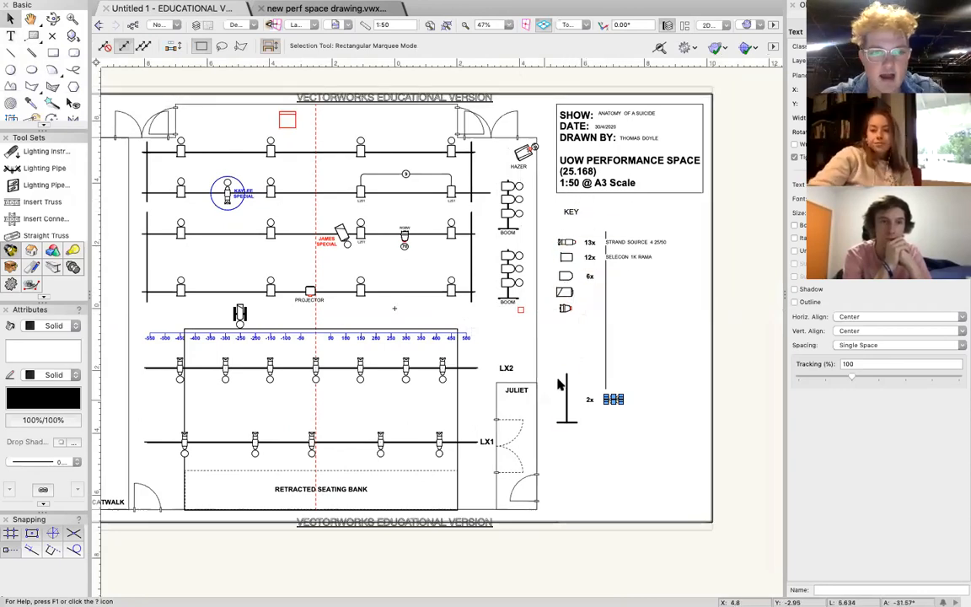
Shorten the boom symbol in the key to about half its height by raising its base.
scroll(573, 280, "left", 2)
left_click(600, 417)
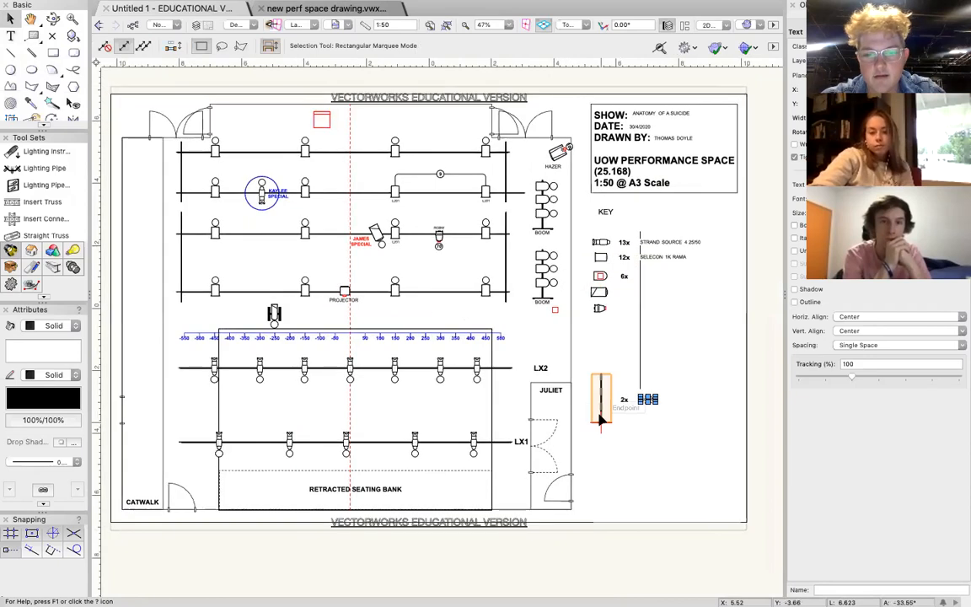
left_click_drag(599, 422, 600, 398)
Move the 2x quantity and the BOOM label up beside the middle of the shortened boom symbol.
scroll(604, 413, "up", 5)
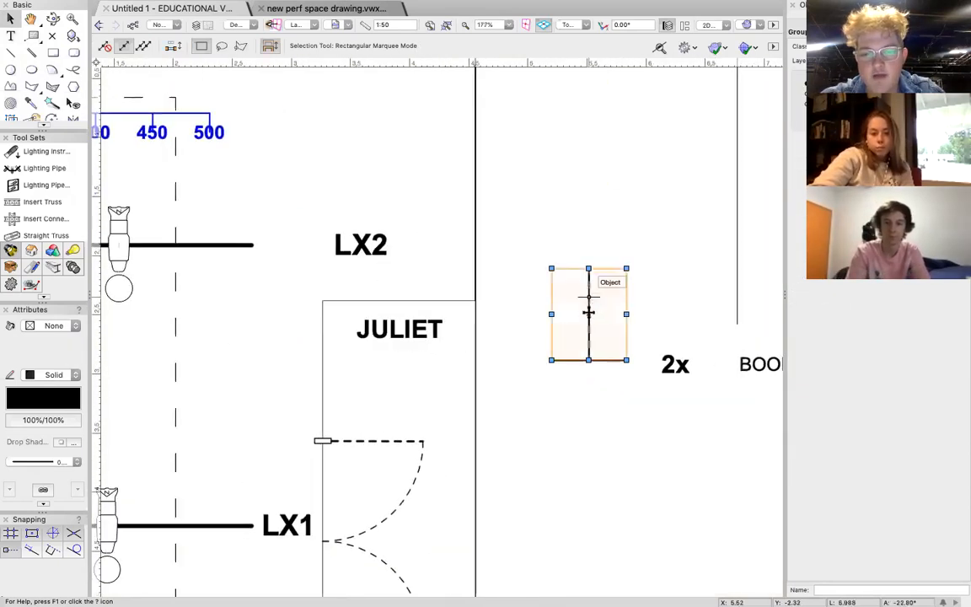
left_click_drag(674, 364, 675, 318)
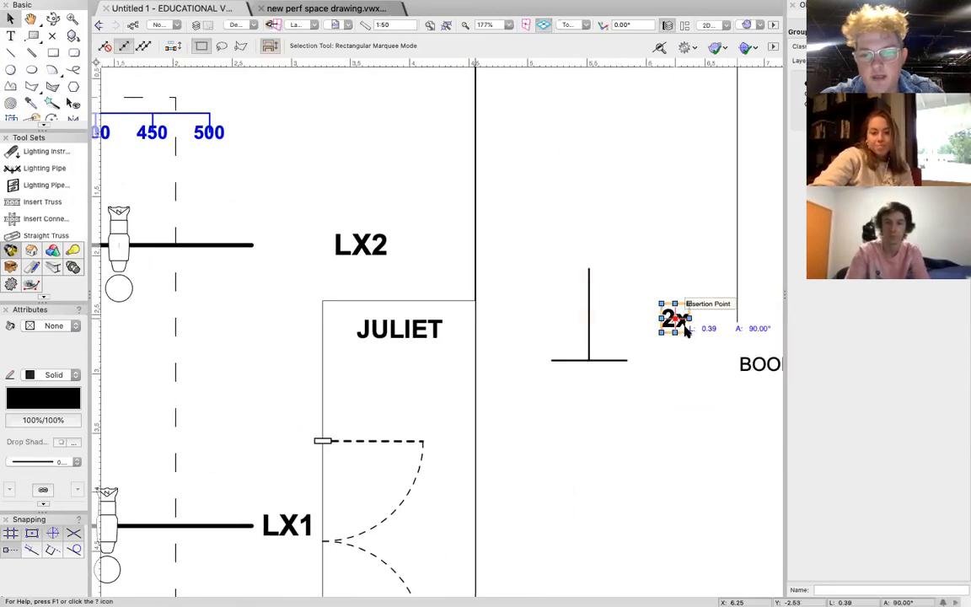
left_click(755, 365)
left_click_drag(755, 364, 753, 305)
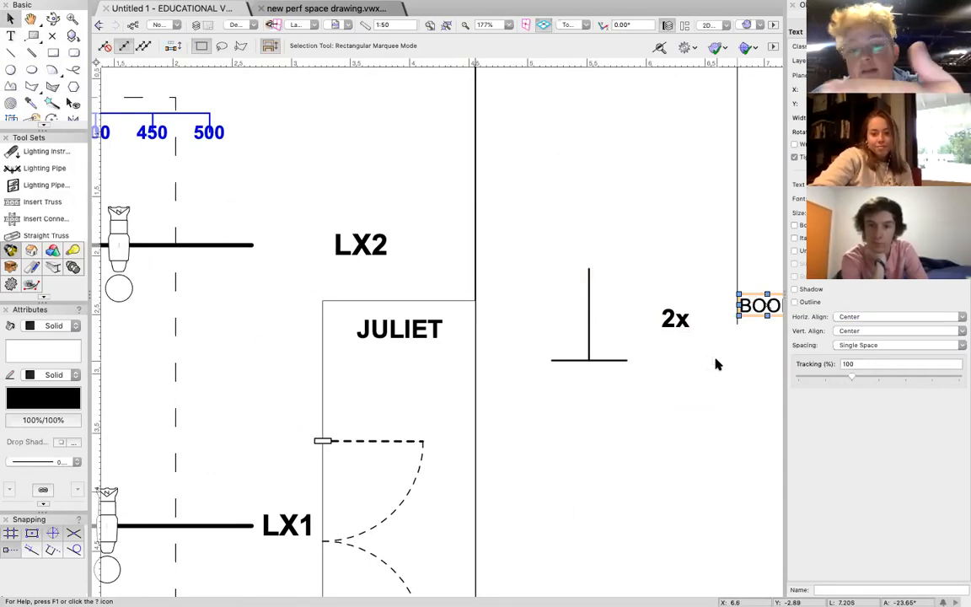
Close the Object Info palette and enlarge the view of the lighting plan.
scroll(483, 282, "up", 10)
scroll(482, 281, "left", 6)
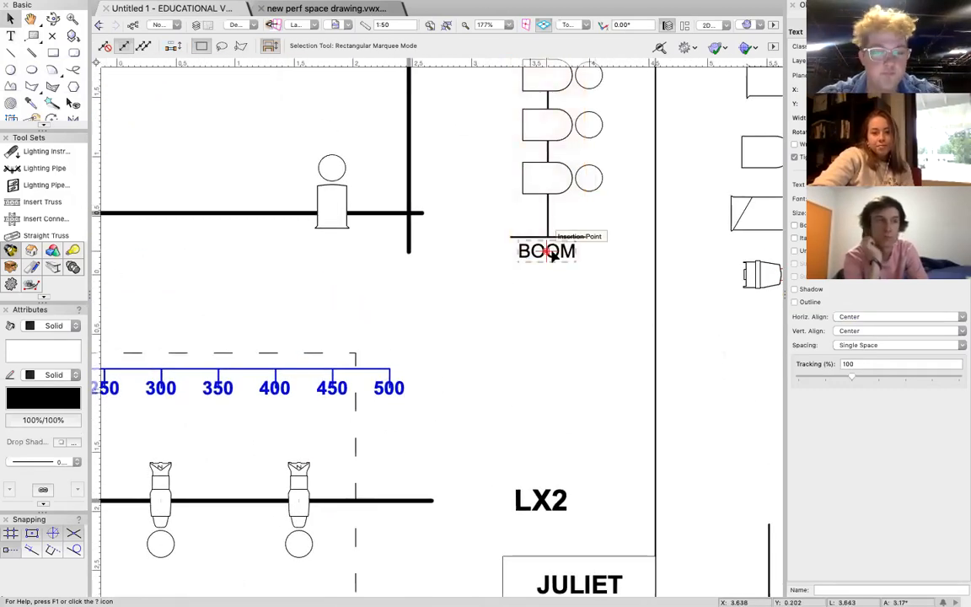
scroll(547, 252, "down", 8)
scroll(552, 257, "down", 1)
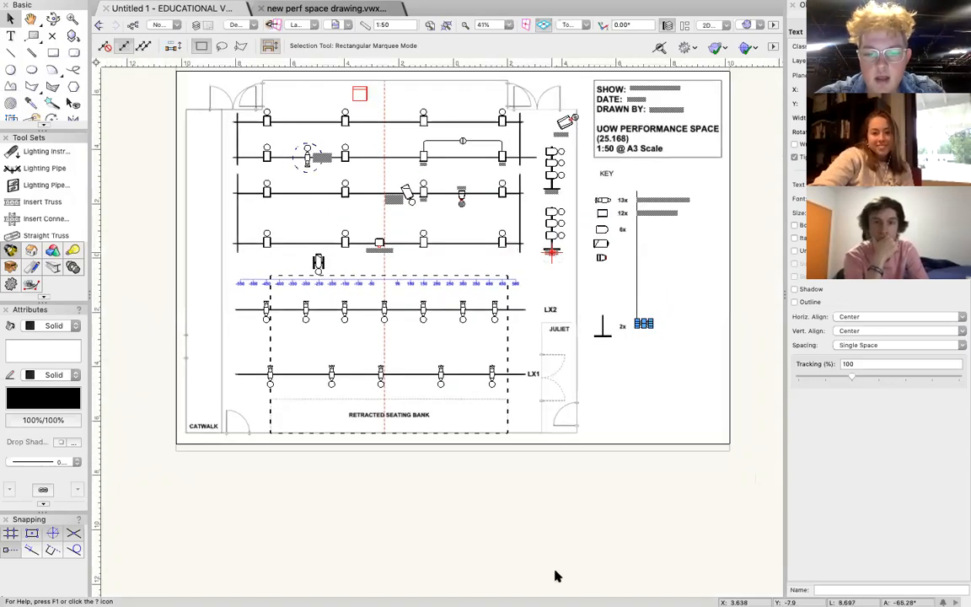
scroll(665, 458, "up", 3)
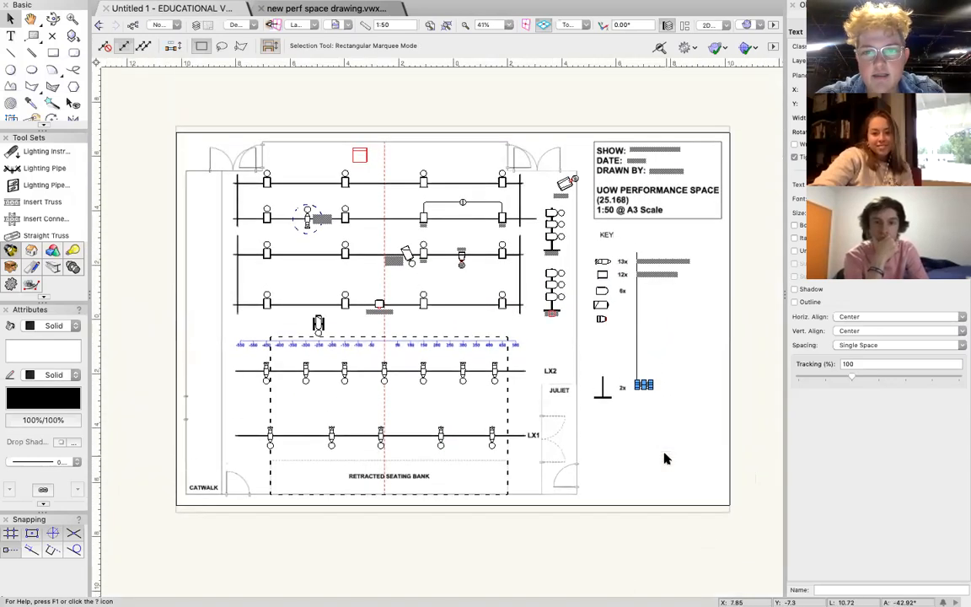
left_click(553, 219)
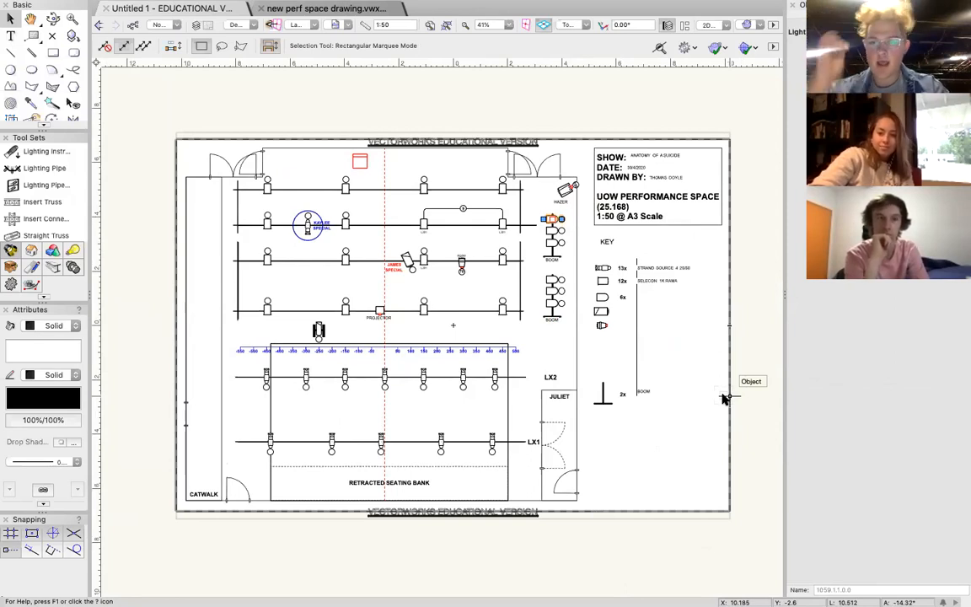
left_click(791, 6)
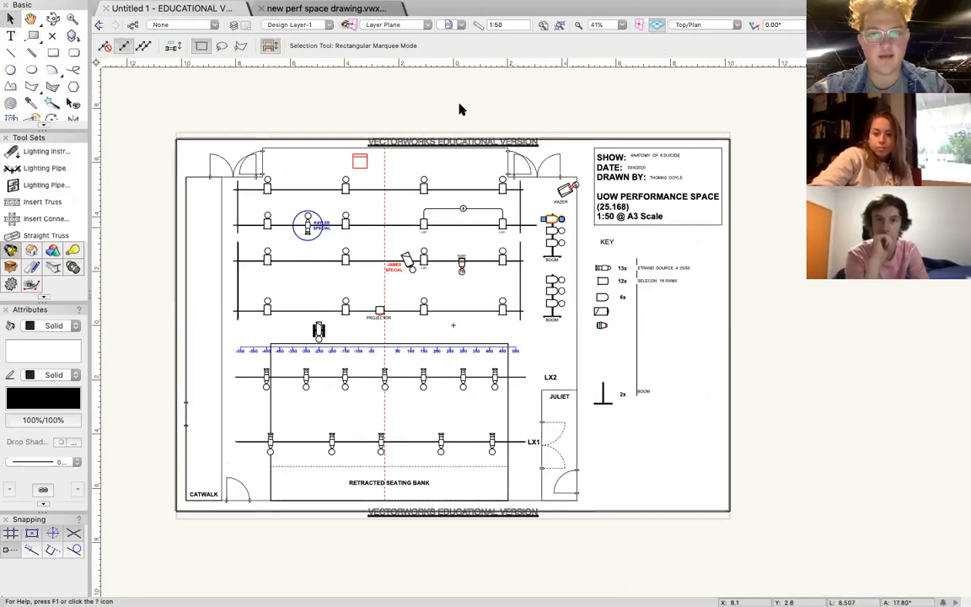
left_click(543, 29)
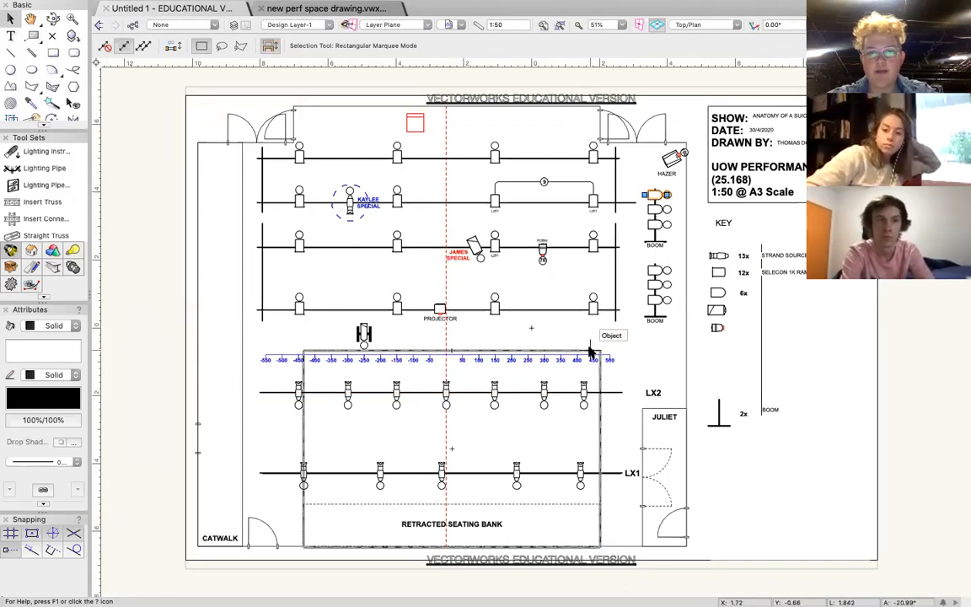
scroll(589, 352, "up", 3)
scroll(590, 353, "down", 2)
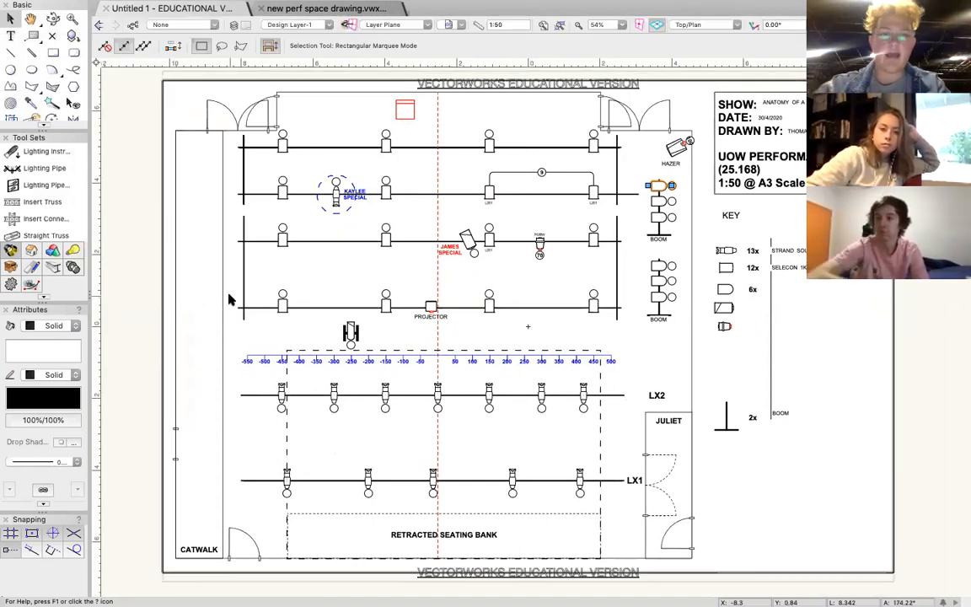
Export the drawing as a PDF at 300 DPI, with the whole printable area as one page.
left_click(118, 5)
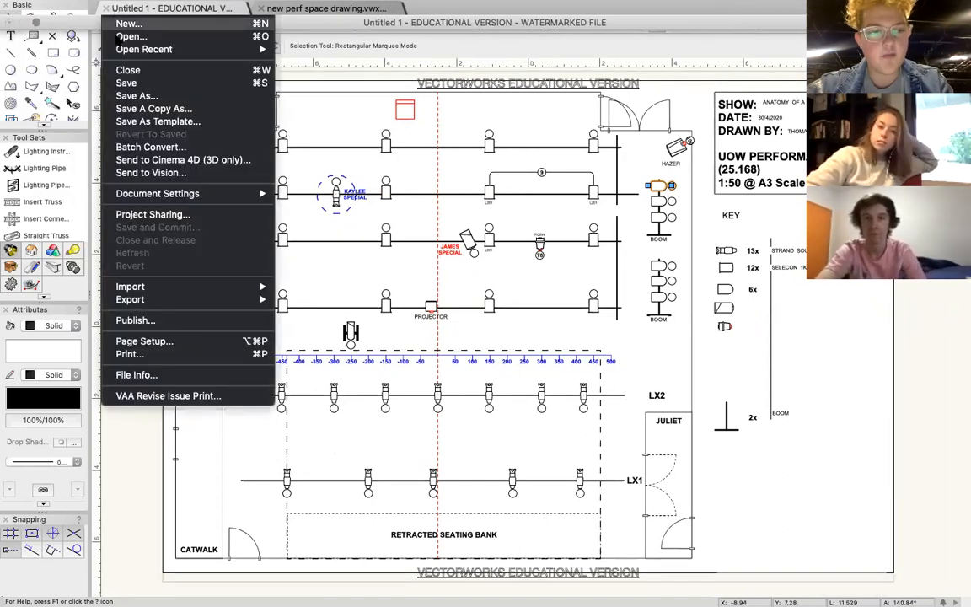
mouse_move(200, 291)
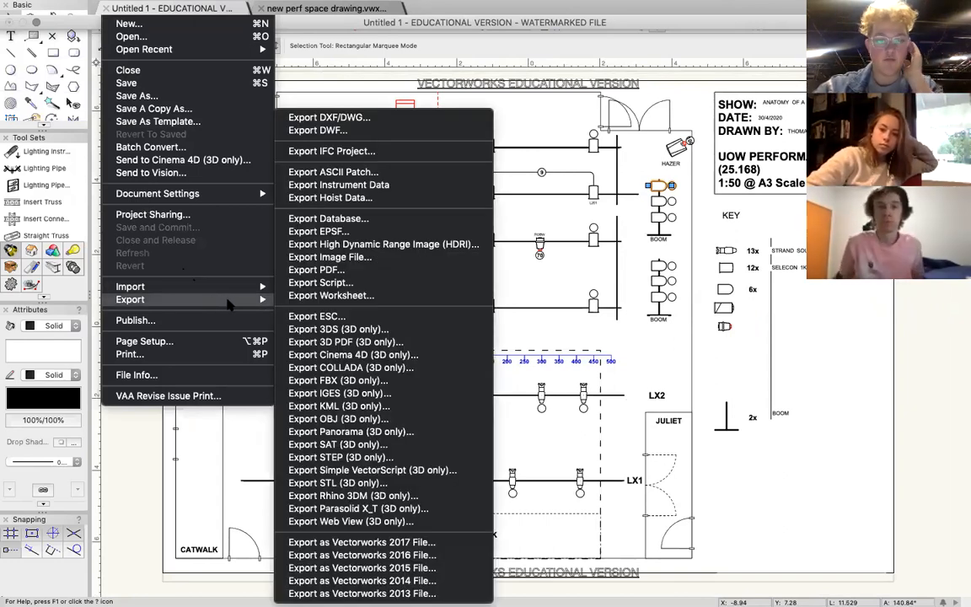
left_click(320, 271)
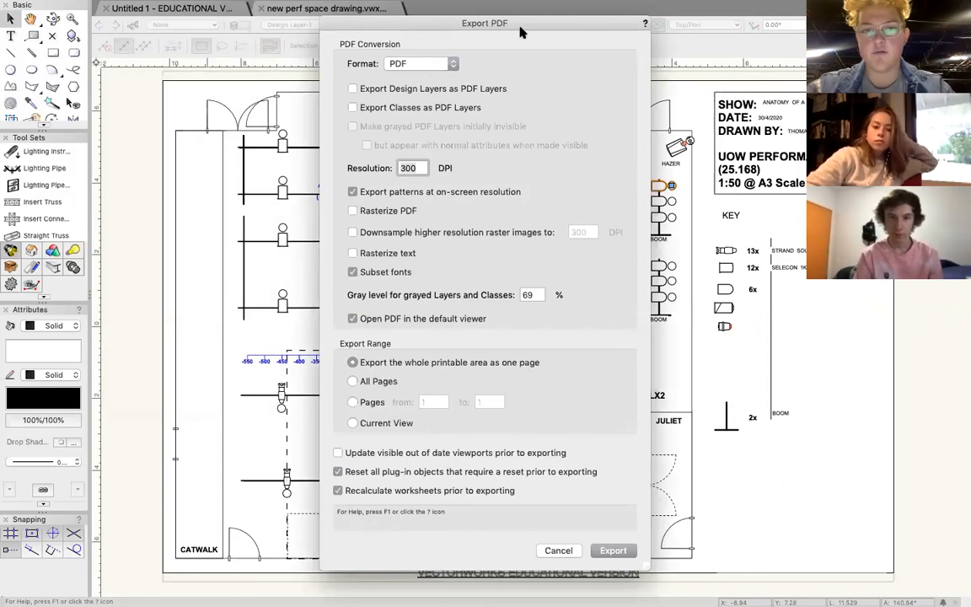
left_click_drag(525, 28, 777, 29)
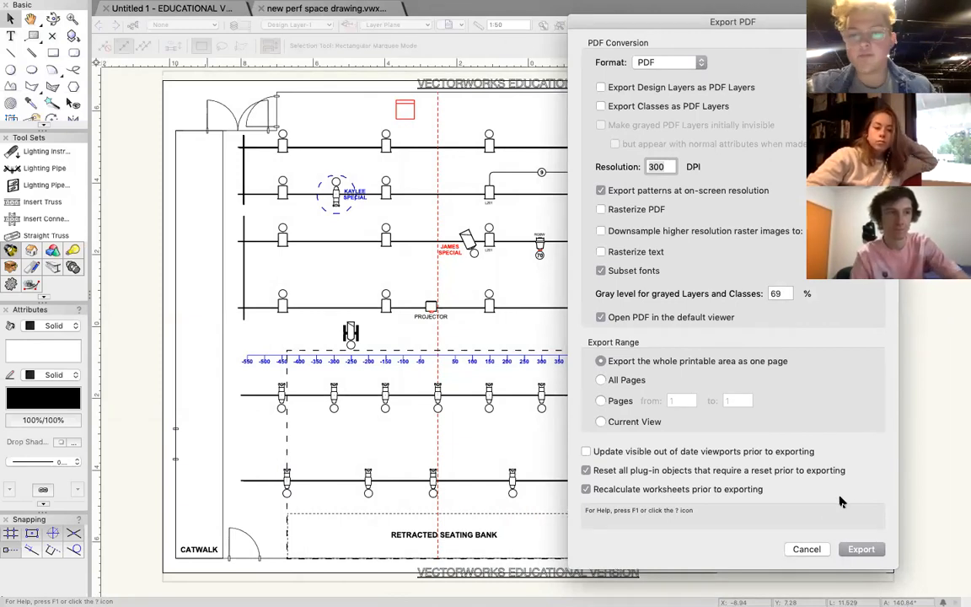
left_click(861, 555)
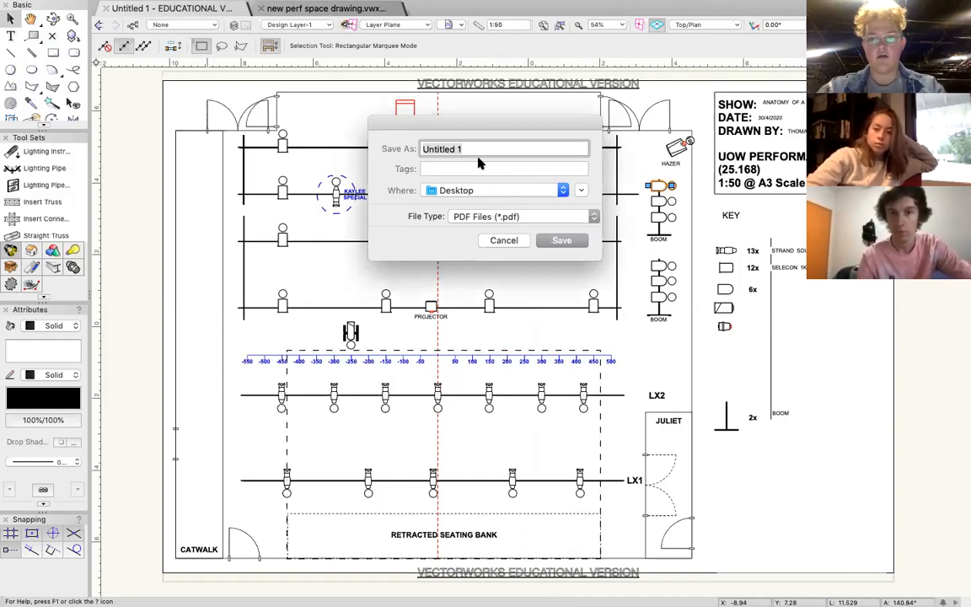
Name the PDF "ANATOMY V1 SIMPLE EXPORT" and save it to the Desktop.
type("ANATOMY V1 SM")
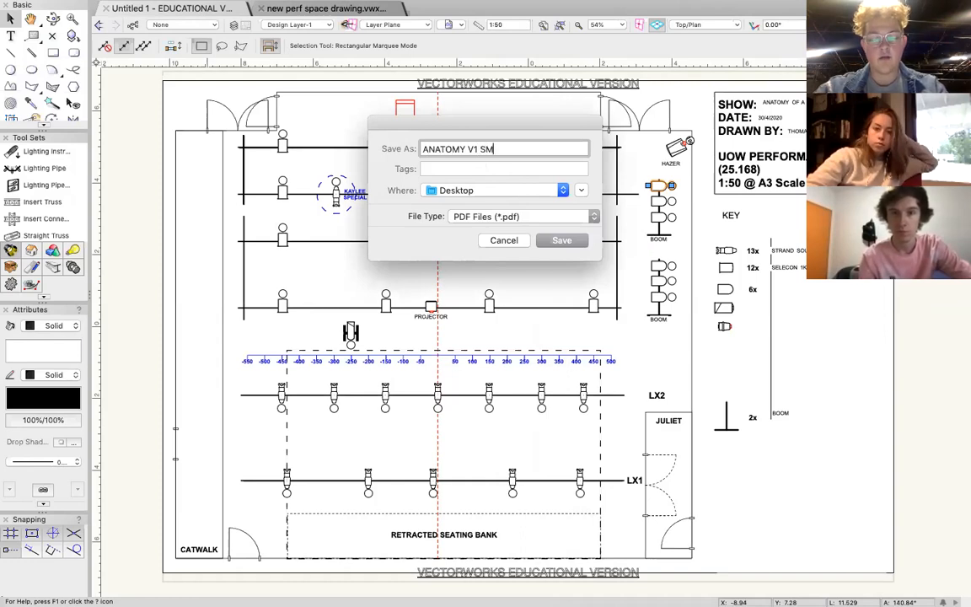
key("BackSpace")
type("IMPLE EXPORT")
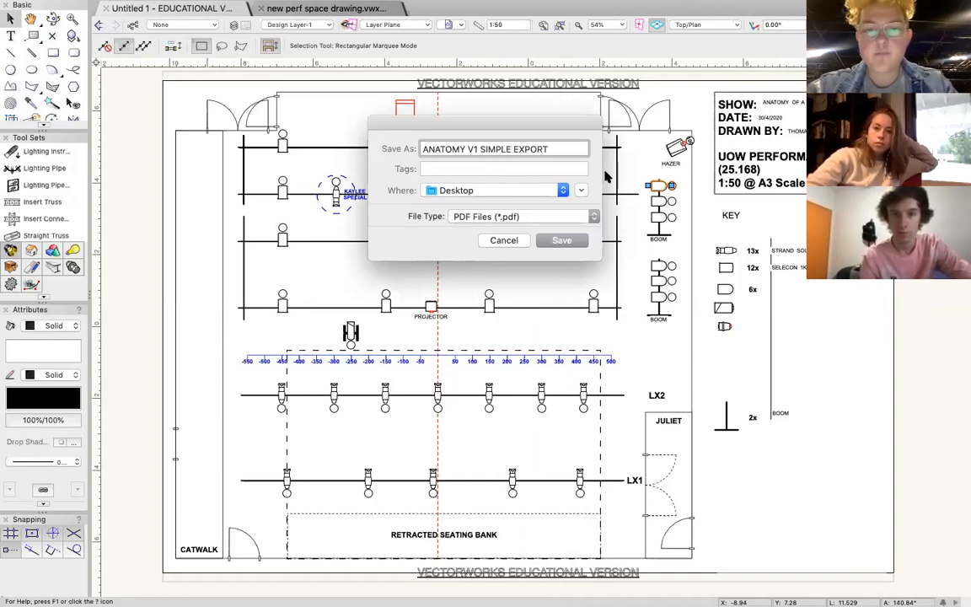
left_click(566, 240)
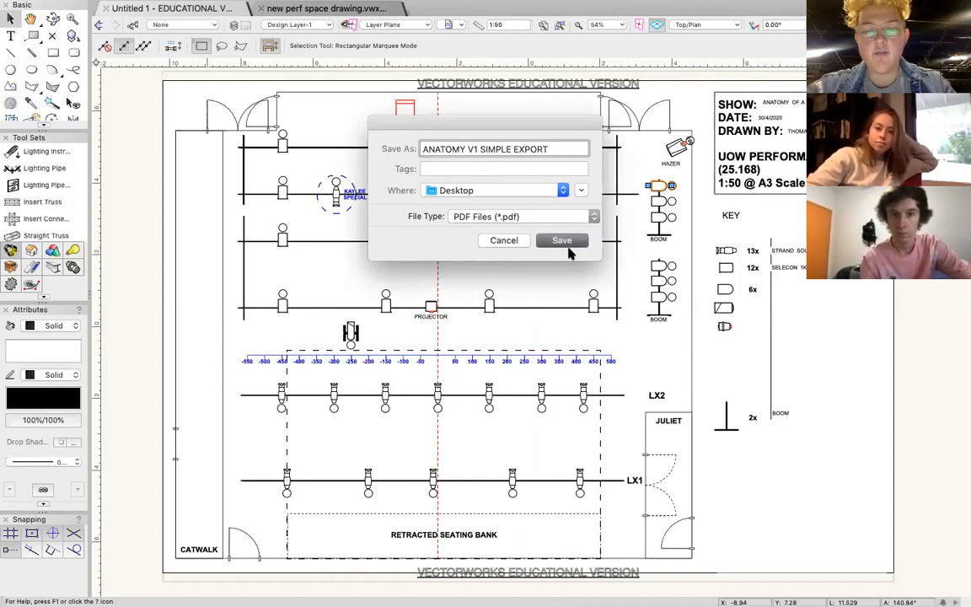
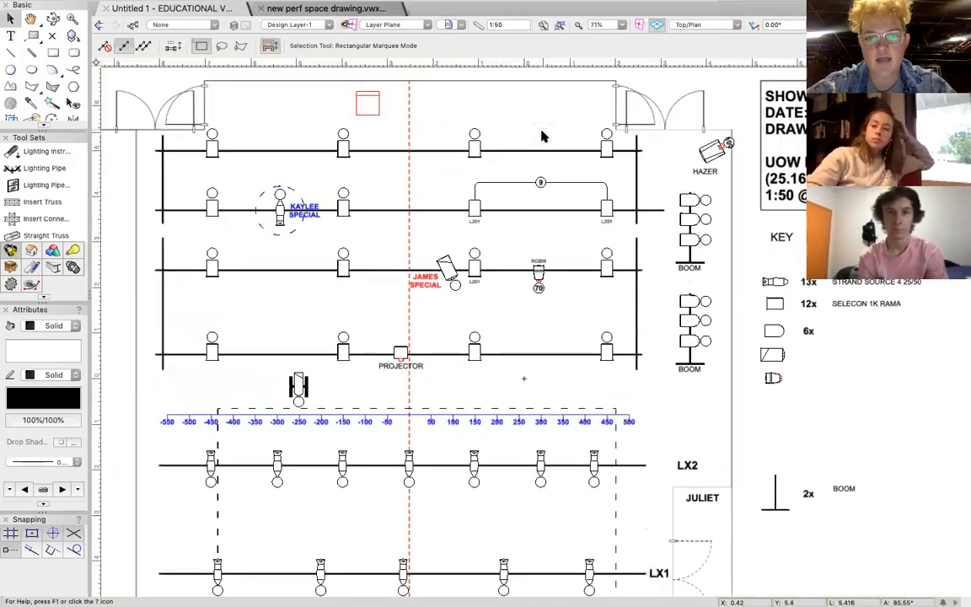
Examine the lantern layout on the upstage bars, including the linked L201 pair on channel 9.
scroll(542, 136, "up", 2)
scroll(542, 135, "down", 3)
scroll(542, 136, "right", 2)
scroll(542, 136, "left", 1)
scroll(542, 136, "down", 1)
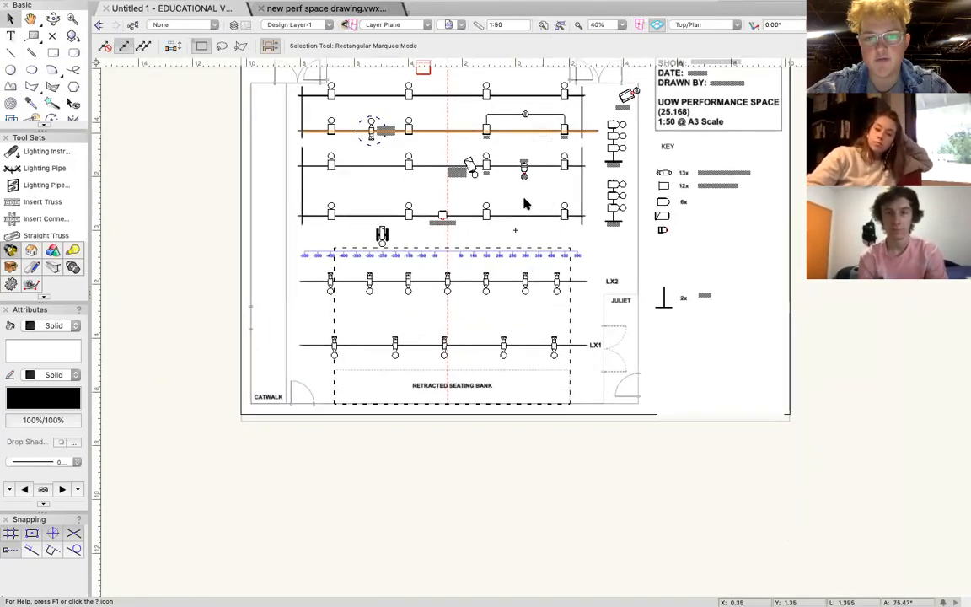
scroll(547, 198, "up", 4)
scroll(547, 198, "left", 4)
scroll(546, 198, "right", 4)
scroll(546, 198, "down", 1)
scroll(460, 224, "up", 5)
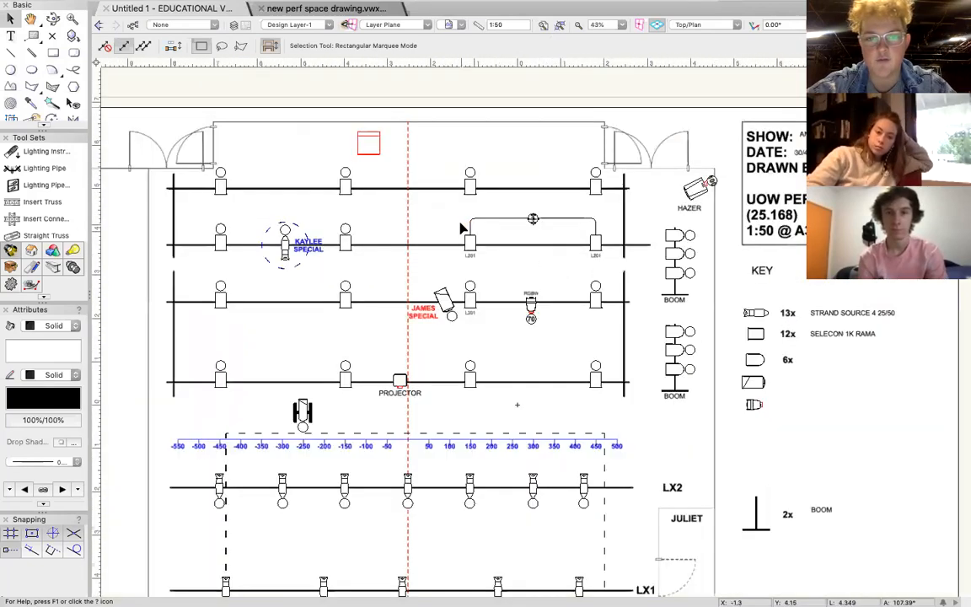
scroll(459, 224, "right", 4)
scroll(460, 228, "down", 4)
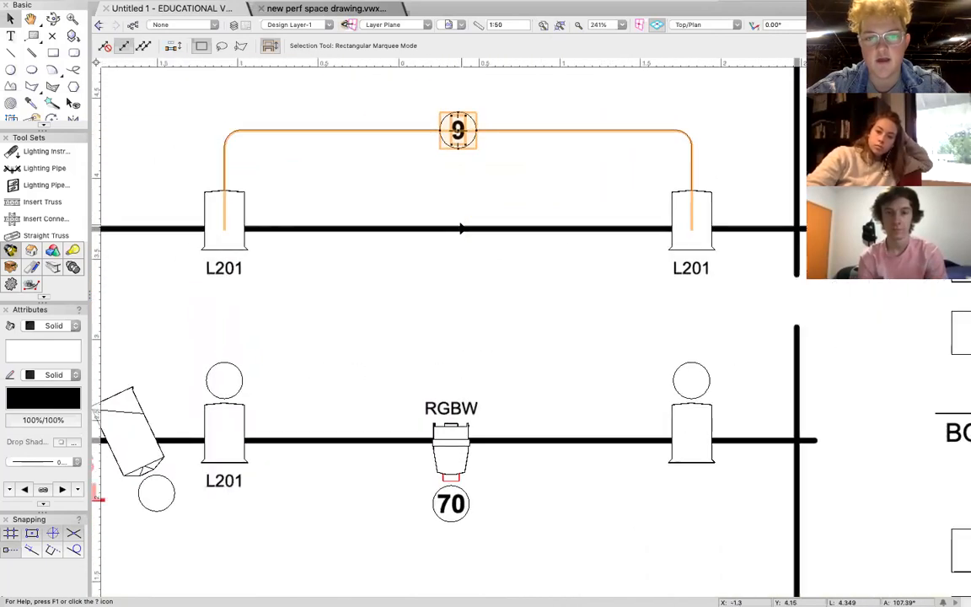
scroll(461, 228, "down", 1)
scroll(461, 227, "left", 1)
scroll(461, 227, "down", 1)
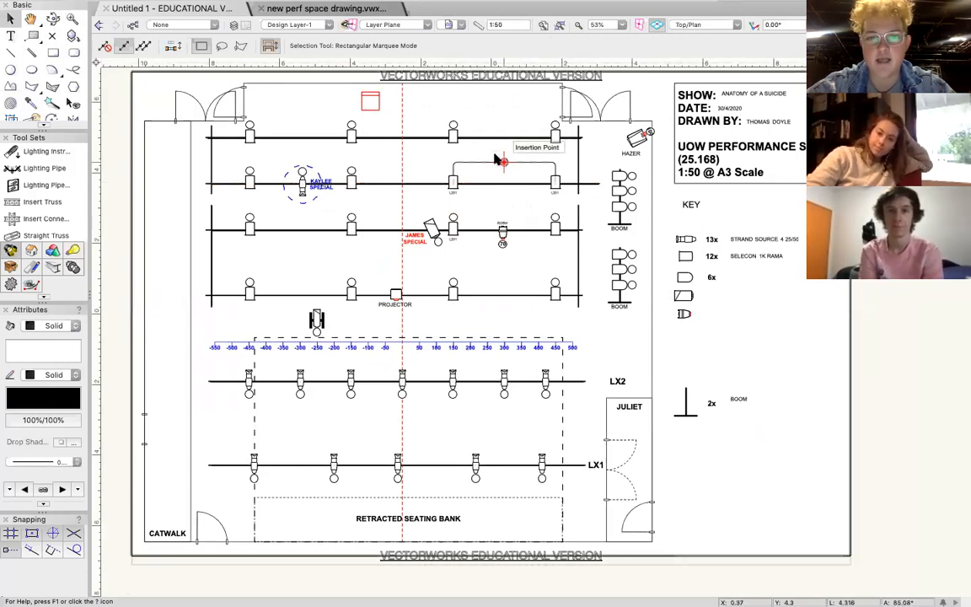
Fit the whole page area of the lighting plot into view.
scroll(493, 157, "up", 10)
scroll(493, 157, "right", 10)
scroll(493, 156, "down", 3)
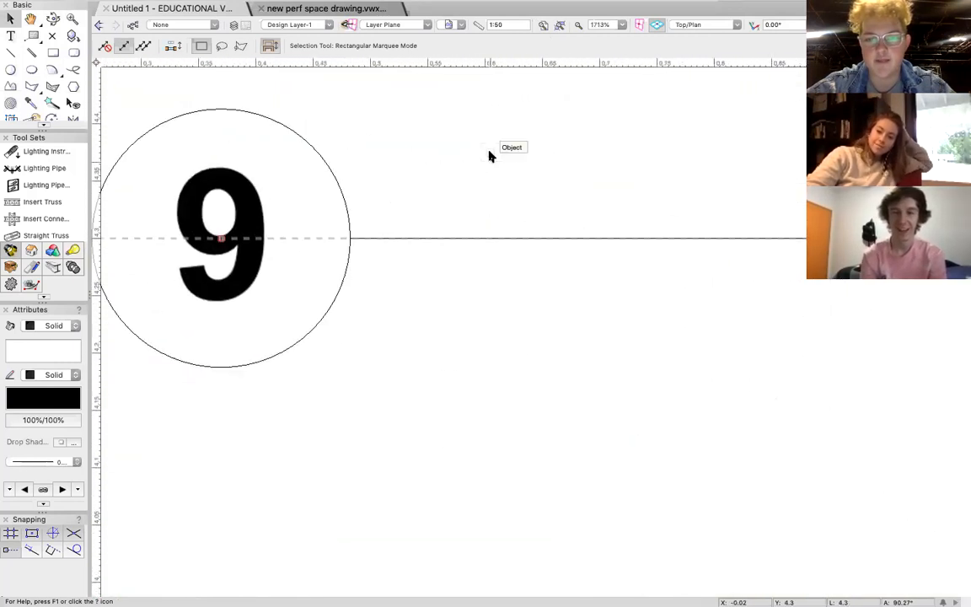
left_click(544, 27)
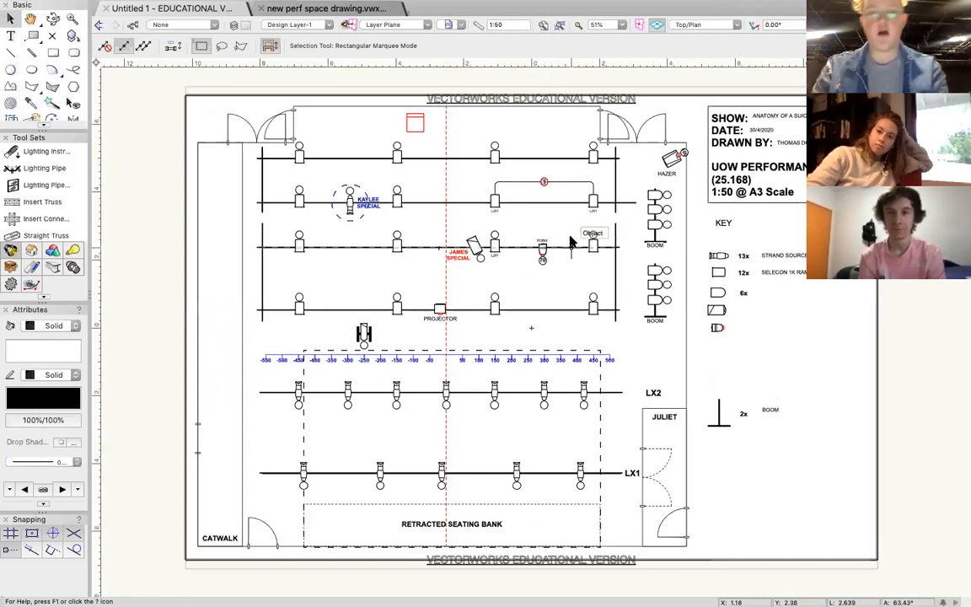
scroll(504, 212, "down", 10)
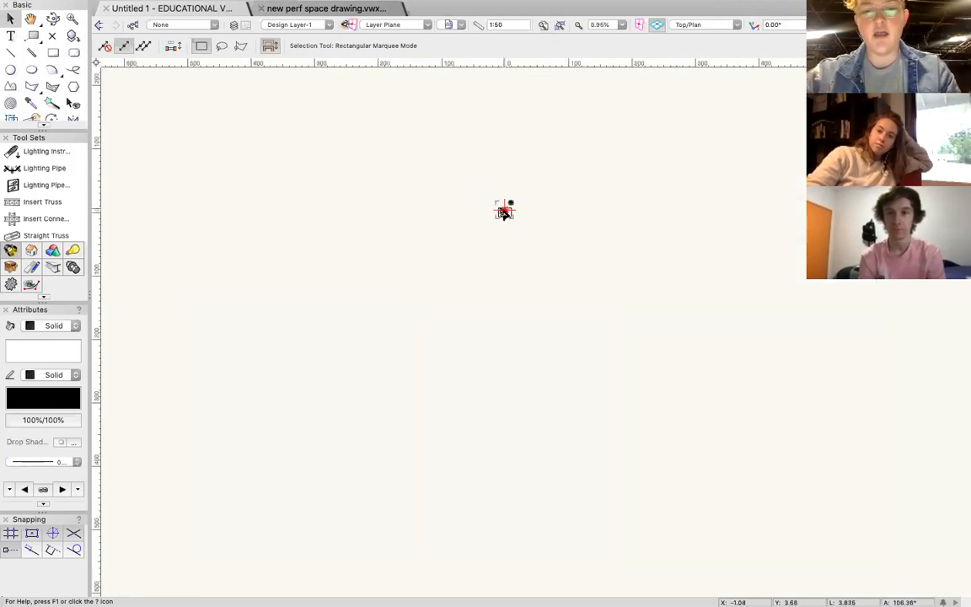
scroll(504, 212, "down", 2)
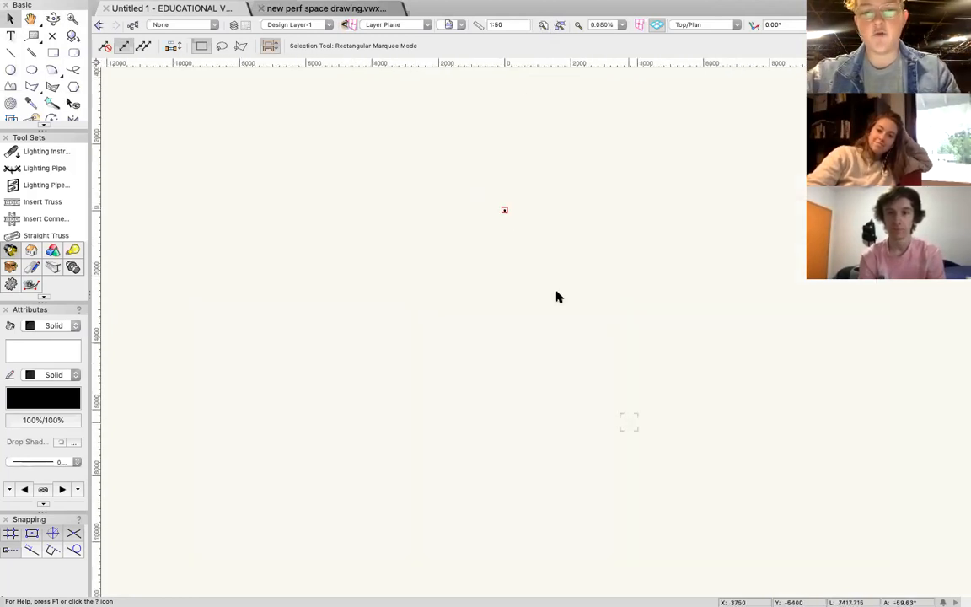
left_click(543, 26)
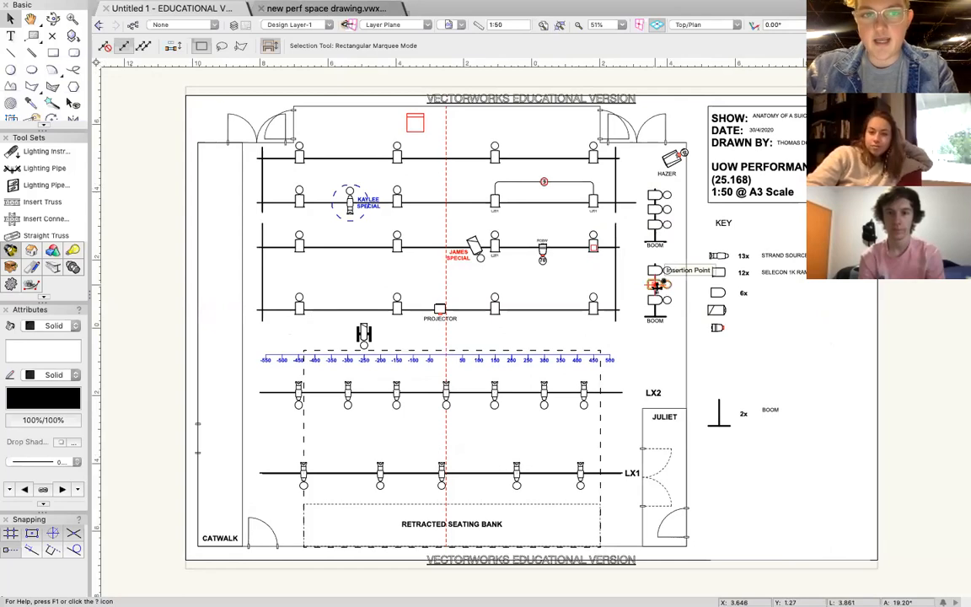
Export the current view as a PDF named ASDFGHJKL;' to the Desktop.
left_click(100, 9)
mouse_move(250, 309)
left_click(295, 269)
left_click_drag(653, 19, 426, 18)
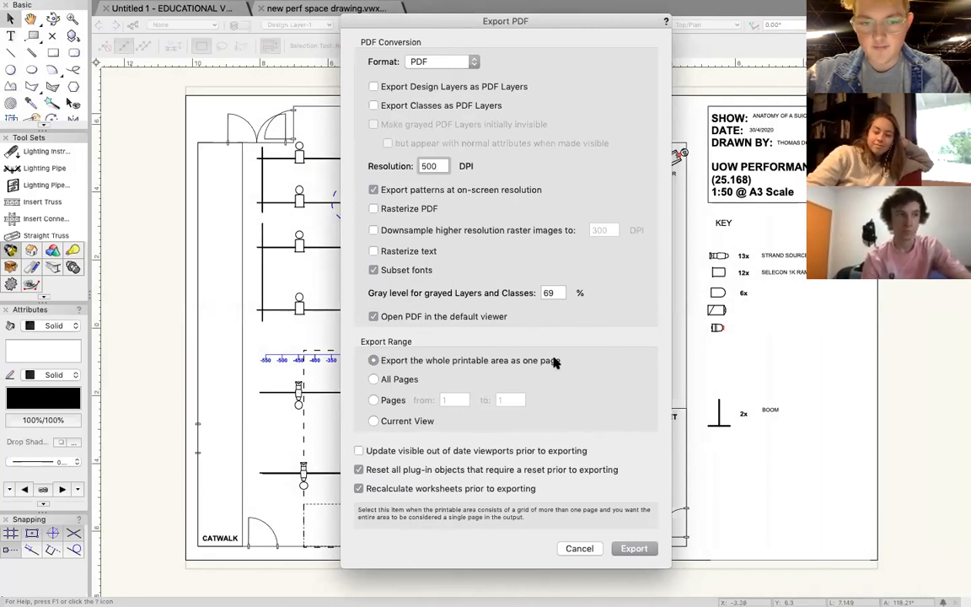
left_click(373, 422)
left_click(634, 548)
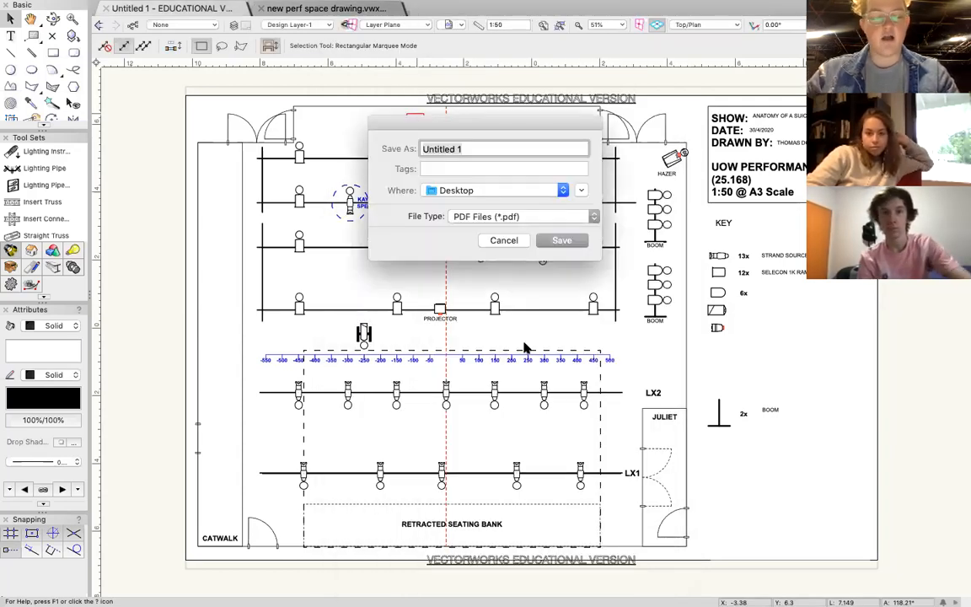
type("ASDFGHJKL;'")
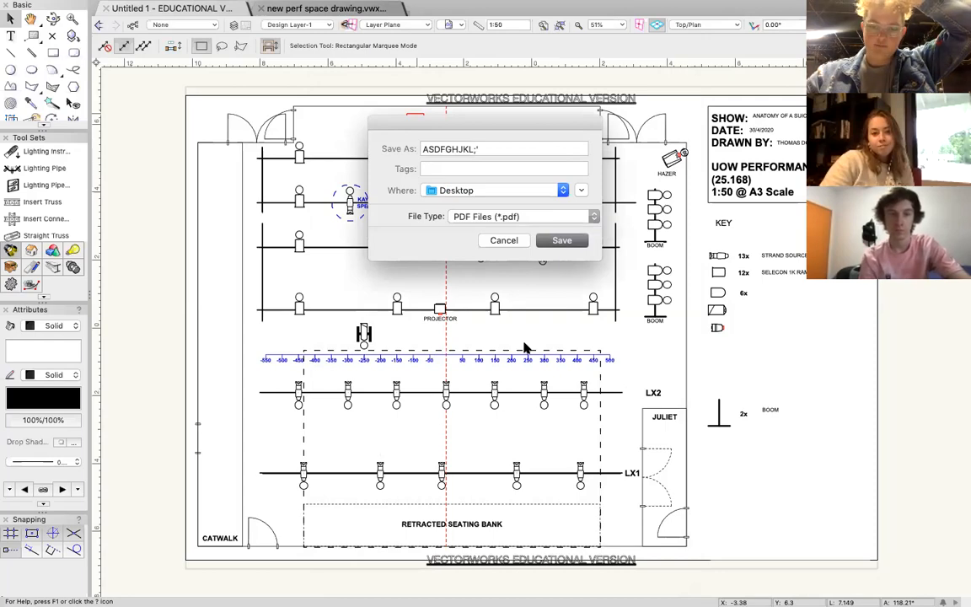
key("Return")
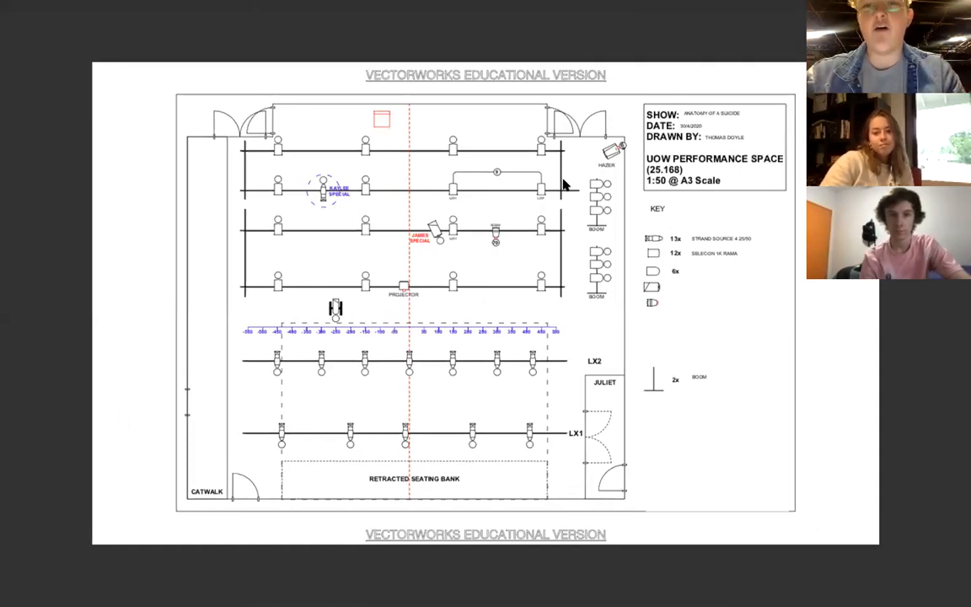
Show the markup tools in the exported PDF and crop the page to the drawing's outer border.
mouse_move(797, 6)
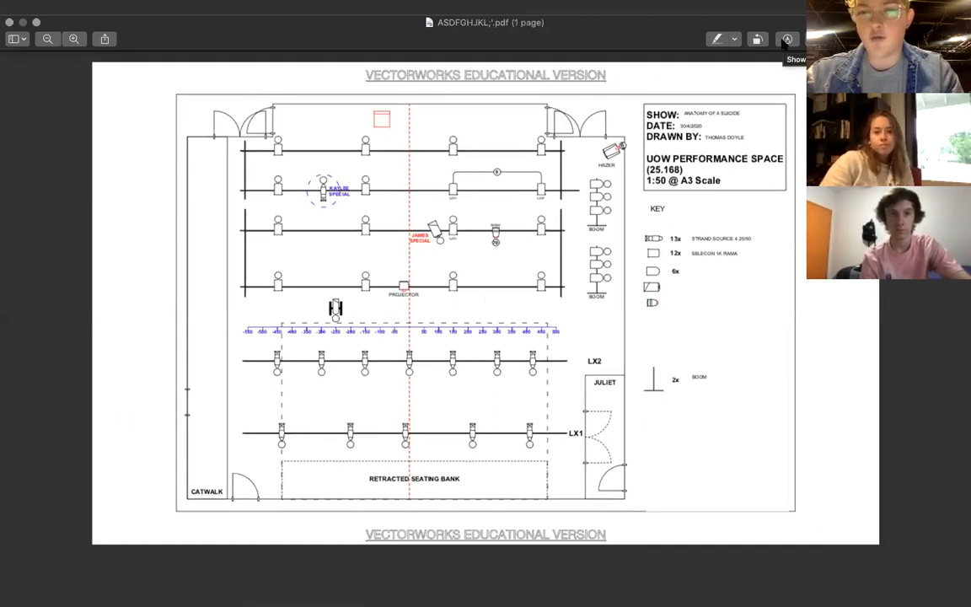
left_click(785, 40)
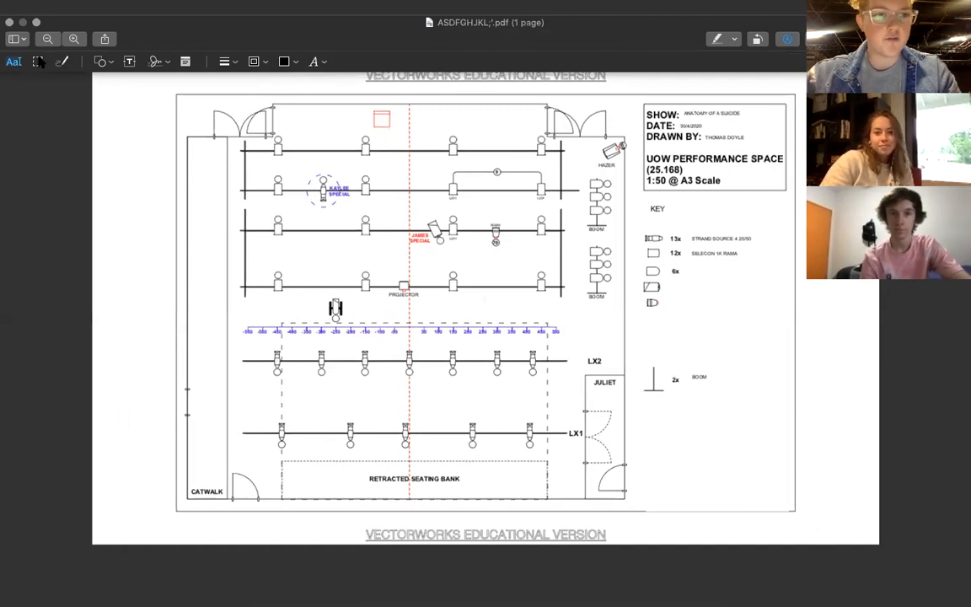
mouse_move(177, 94)
left_mouse_down()
mouse_move(421, 238)
mouse_move(650, 339)
mouse_move(701, 444)
mouse_move(795, 512)
left_mouse_up()
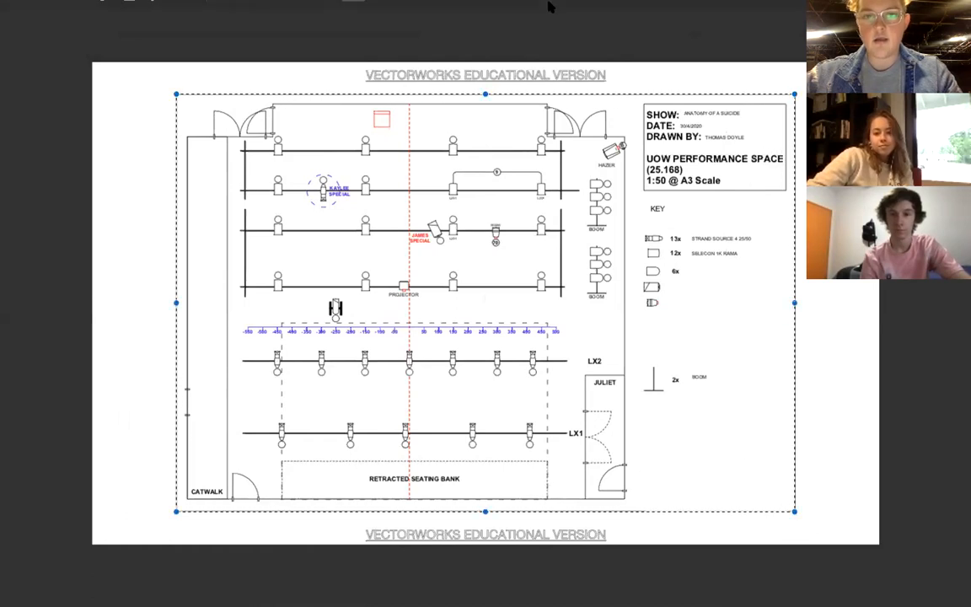
left_click(352, 60)
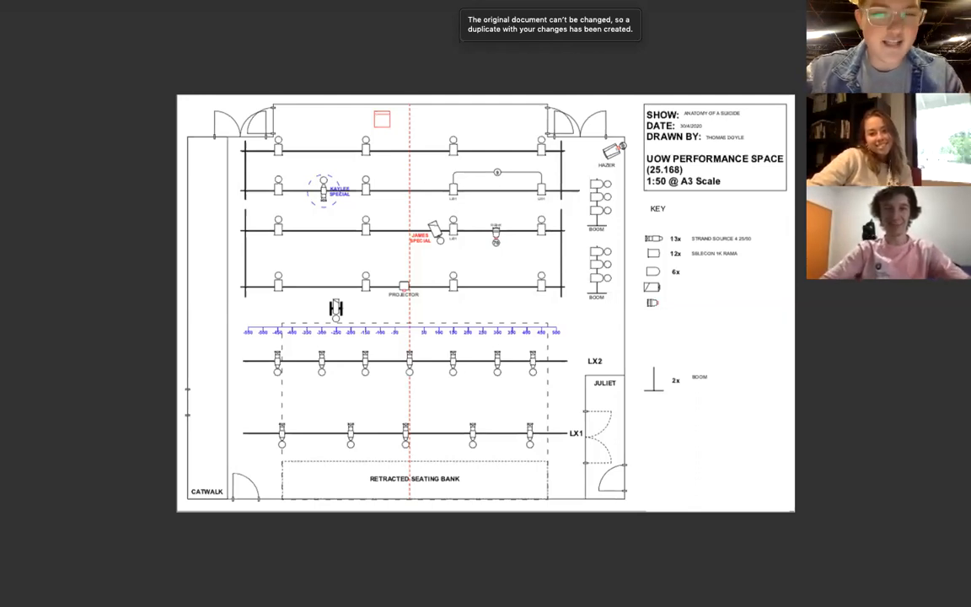
Save the cropped duplicate of the PDF under the name ASDFGHJKL;'.
mouse_move(792, 1)
type("ASDFGHJKL;'")
key("Return")
key("Return")
key("Return")
left_click(569, 125)
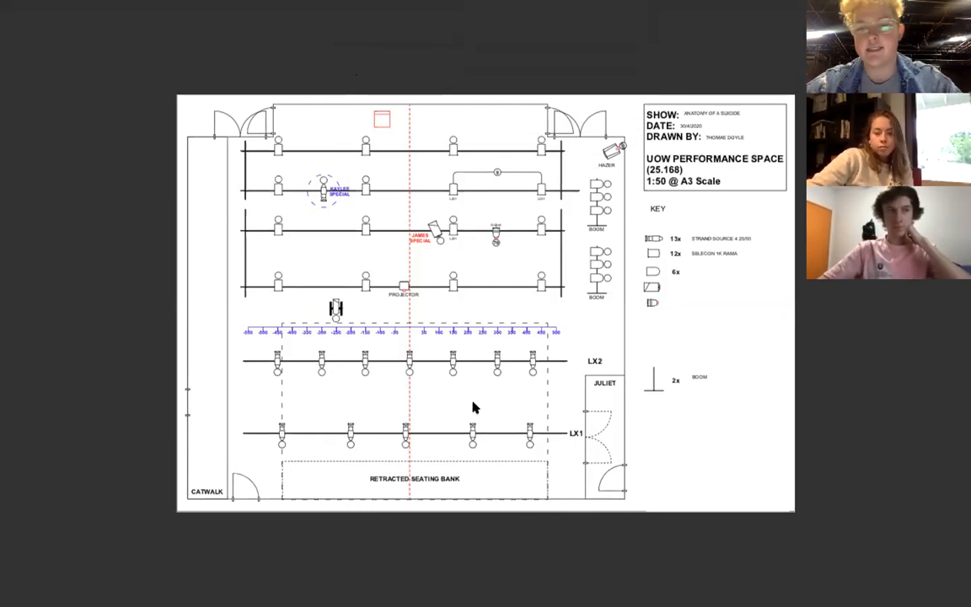
In the CONTUSION V.1 LX PLOT drawing, examine the Colour Call table of gel codes and quantities per lantern type.
mouse_move(389, 7)
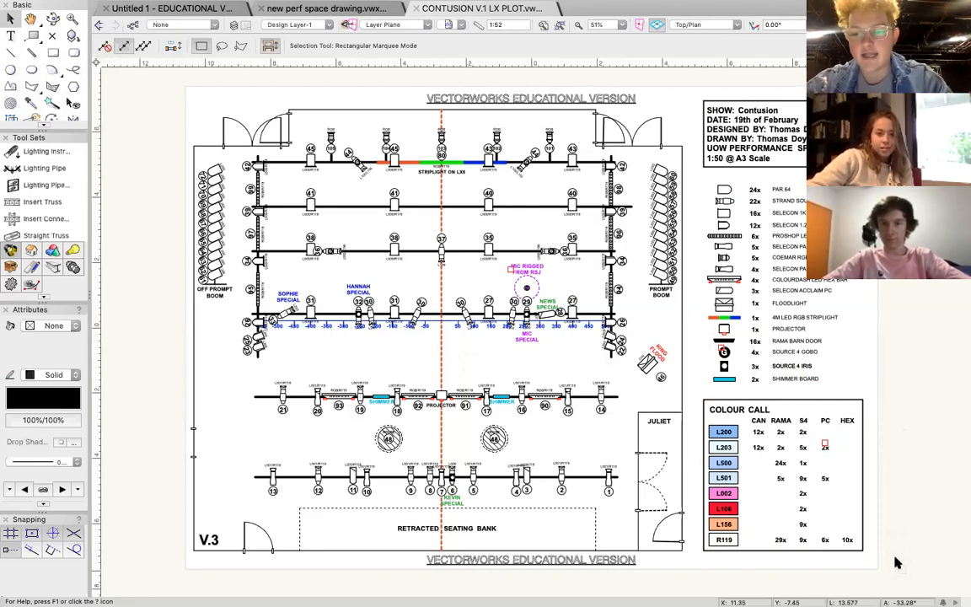
scroll(896, 553, "up", 5)
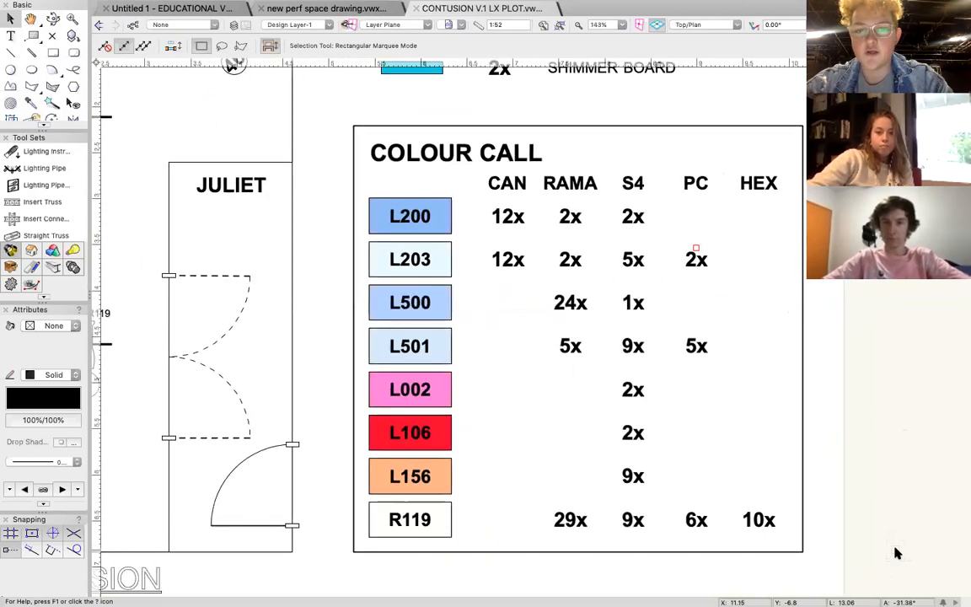
scroll(894, 550, "down", 2)
scroll(894, 550, "right", 2)
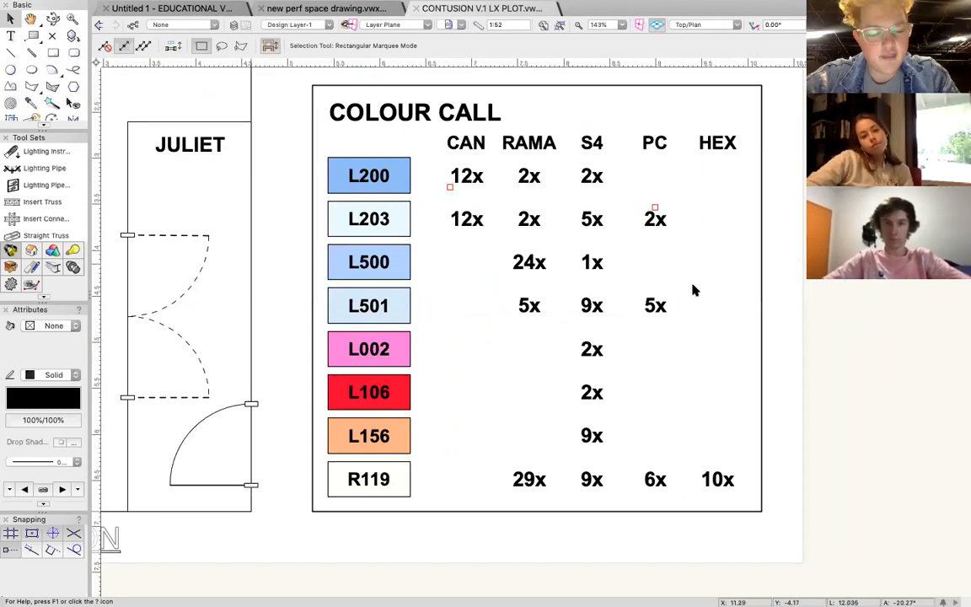
scroll(694, 291, "down", 8)
scroll(693, 290, "up", 3)
scroll(694, 289, "left", 3)
scroll(507, 230, "up", 3)
scroll(636, 368, "up", 2)
scroll(637, 368, "right", 5)
scroll(637, 368, "down", 2)
scroll(636, 371, "up", 3)
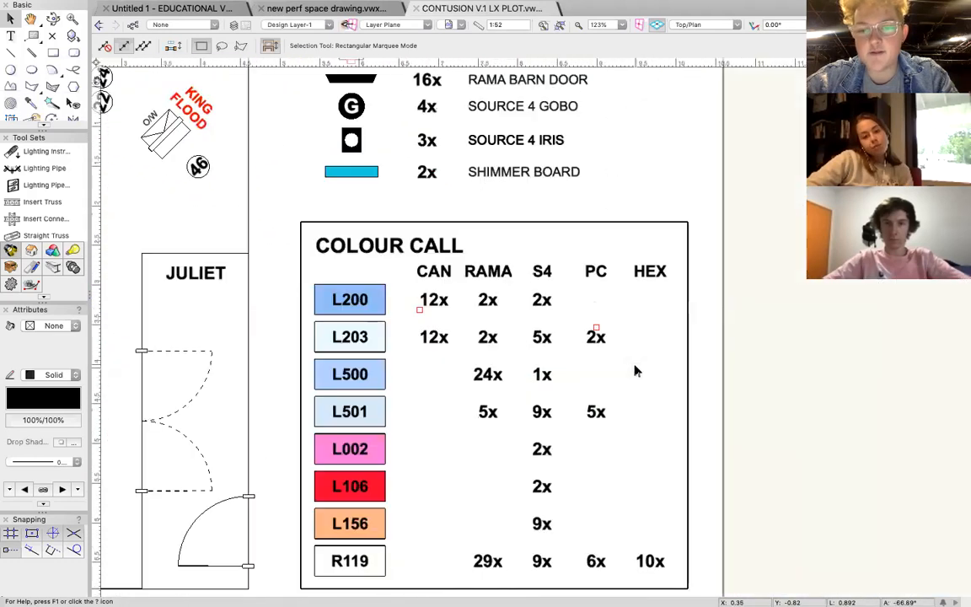
scroll(636, 370, "down", 2)
scroll(636, 371, "right", 1)
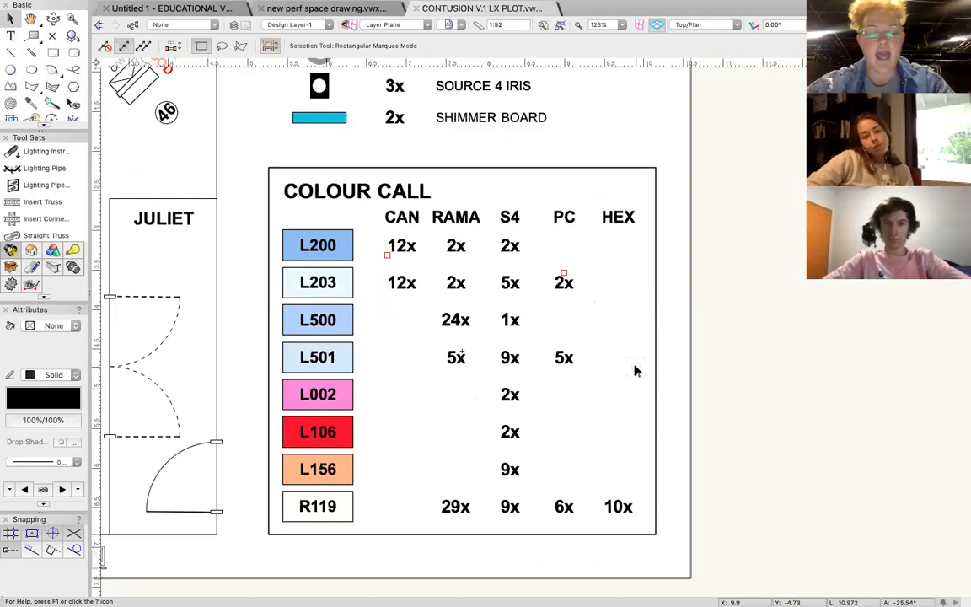
Select the stage lanterns on channels 27, 35 and 31 together to compare their colour labels.
scroll(636, 370, "left", 10)
scroll(636, 371, "up", 1)
scroll(636, 370, "down", 4)
scroll(393, 332, "up", 2)
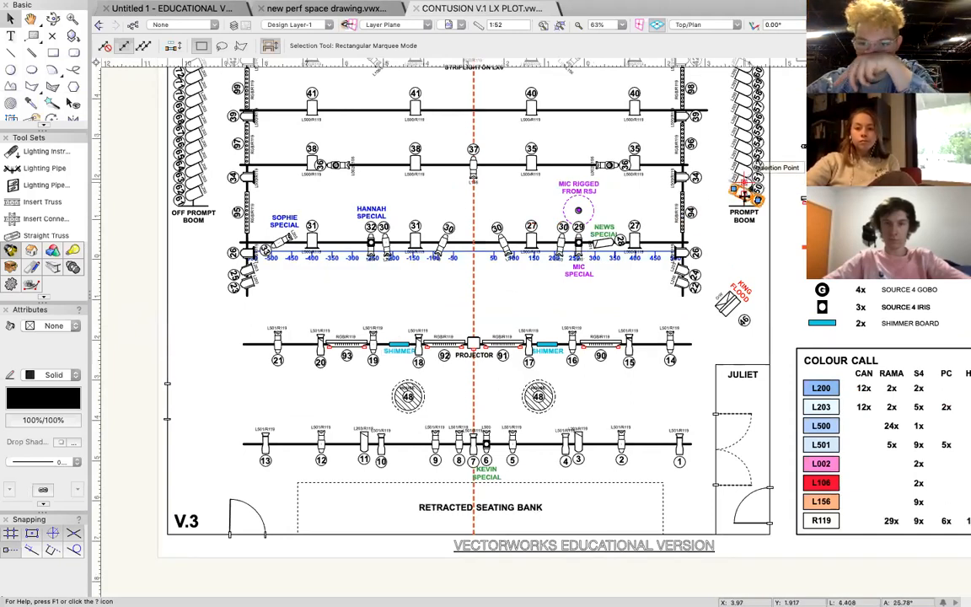
left_click(531, 229)
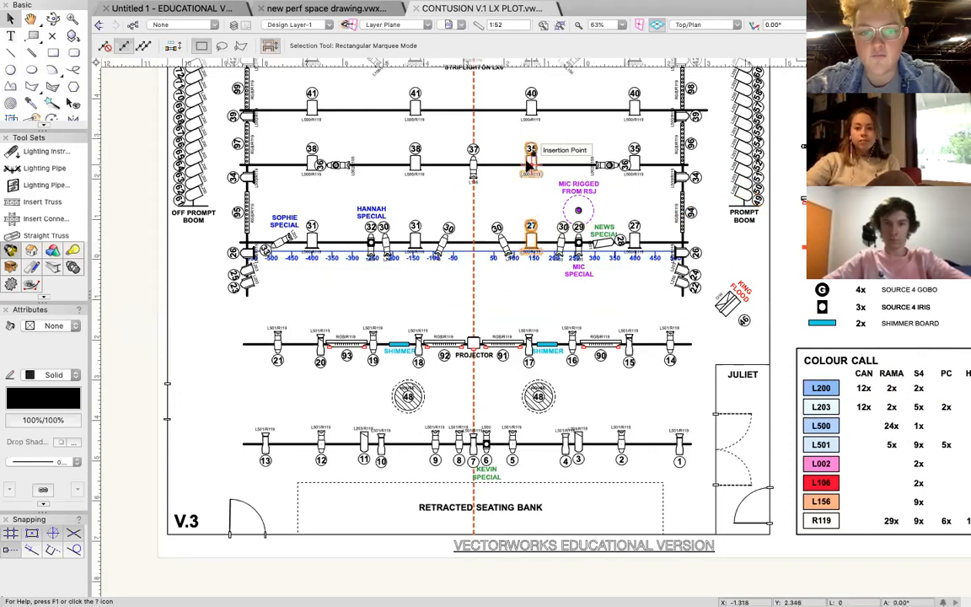
left_click(312, 240, "shift")
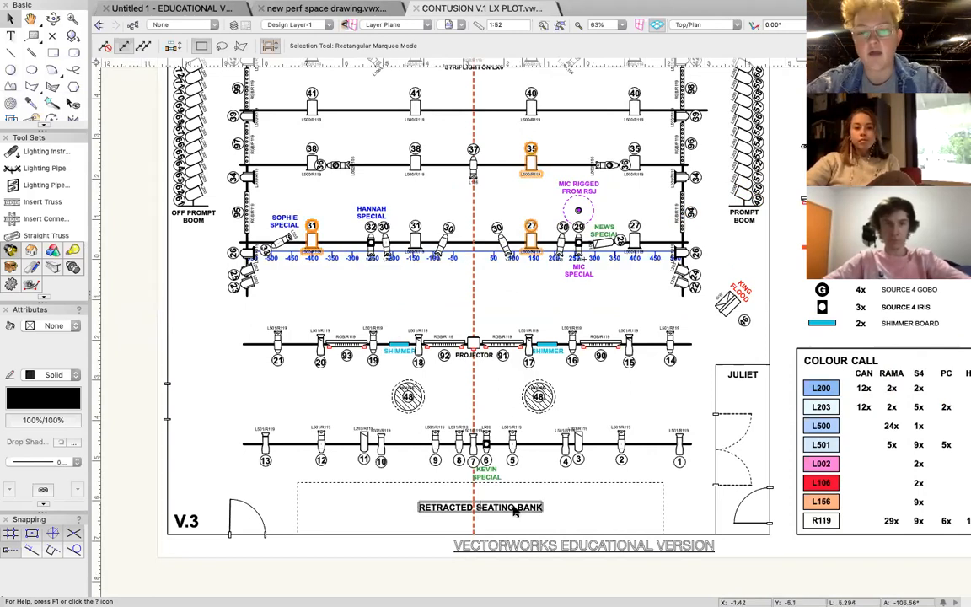
Select the L203/R119 lantern on channel 3 and examine the colour labels along the front bar up to channel 13.
scroll(580, 455, "up", 4)
scroll(580, 455, "up", 1)
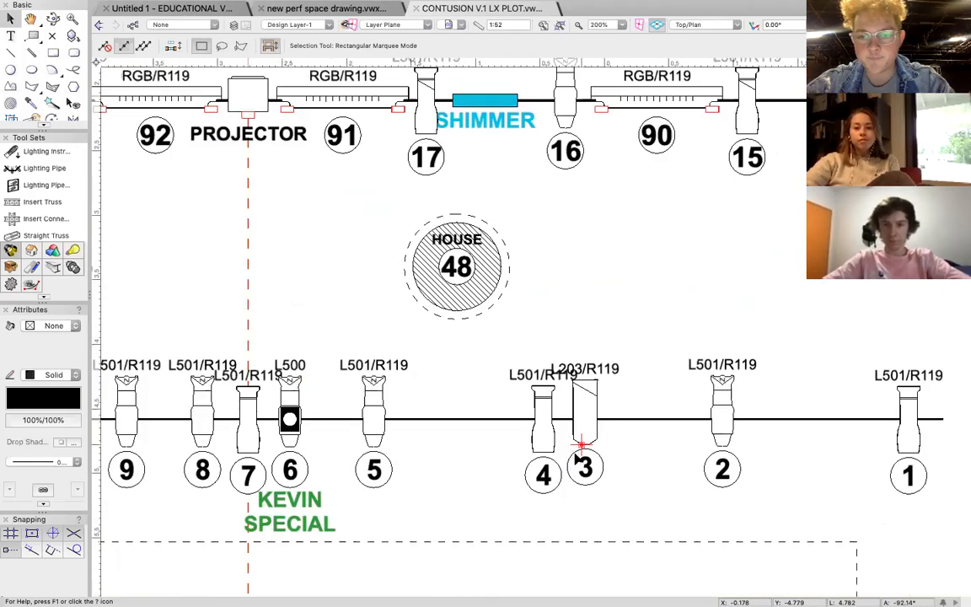
left_click(578, 458)
scroll(574, 457, "left", 3)
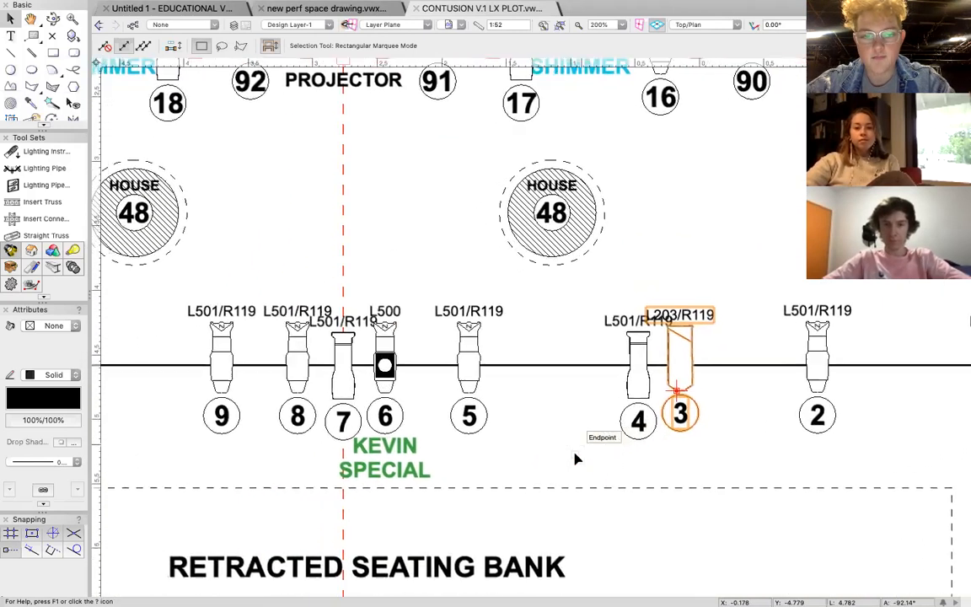
scroll(592, 400, "left", 10)
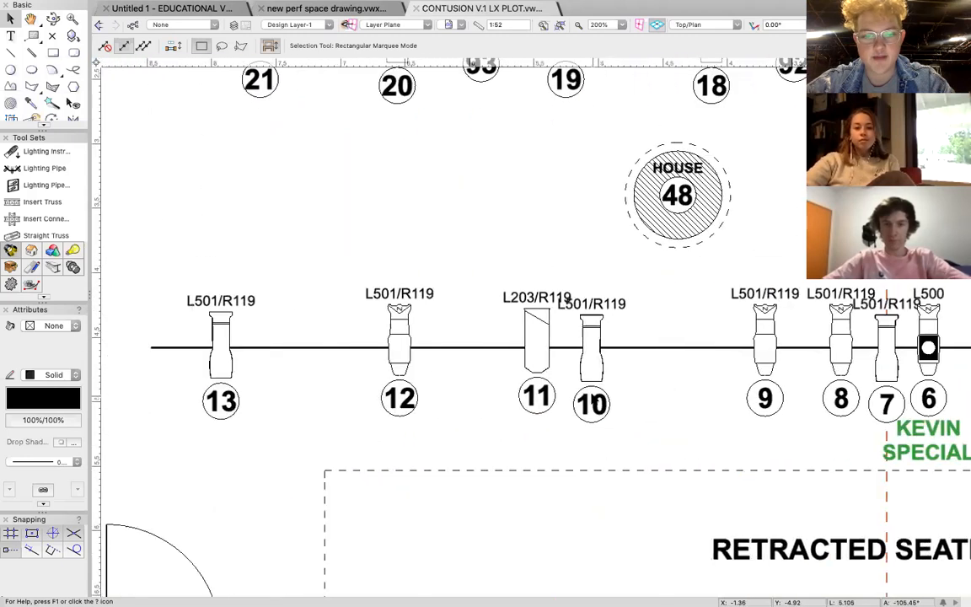
scroll(592, 399, "down", 3)
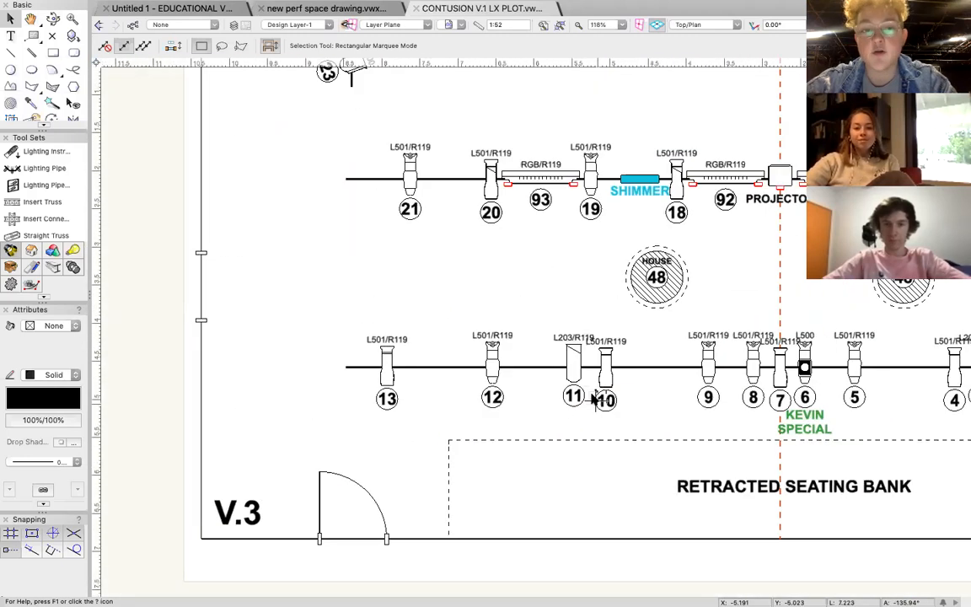
Select the L501/R119 lanterns on channels 18 and 10 together to compare their colour labels, and clear the selection.
scroll(600, 396, "right", 2)
left_click(593, 210)
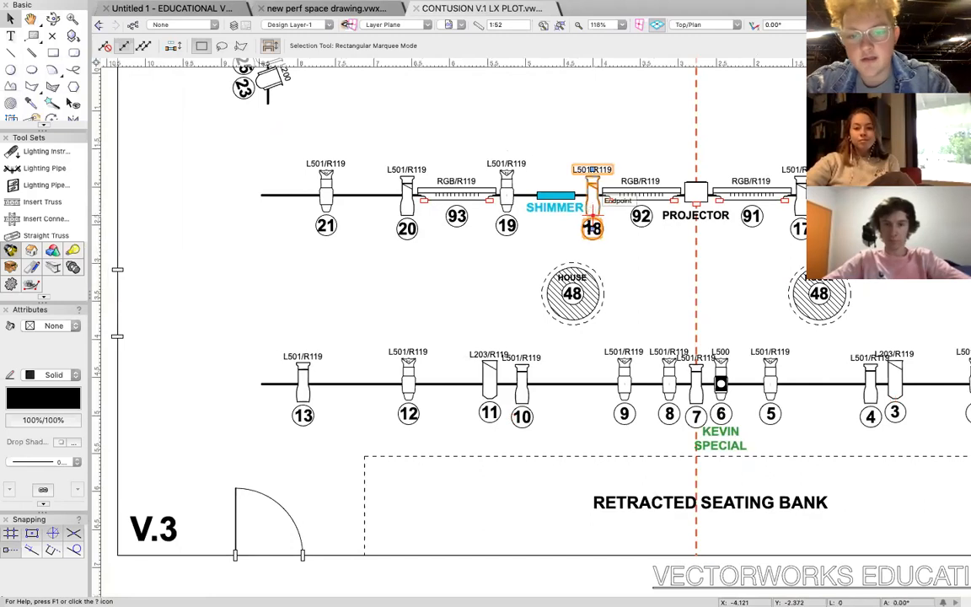
left_click(521, 385, "shift")
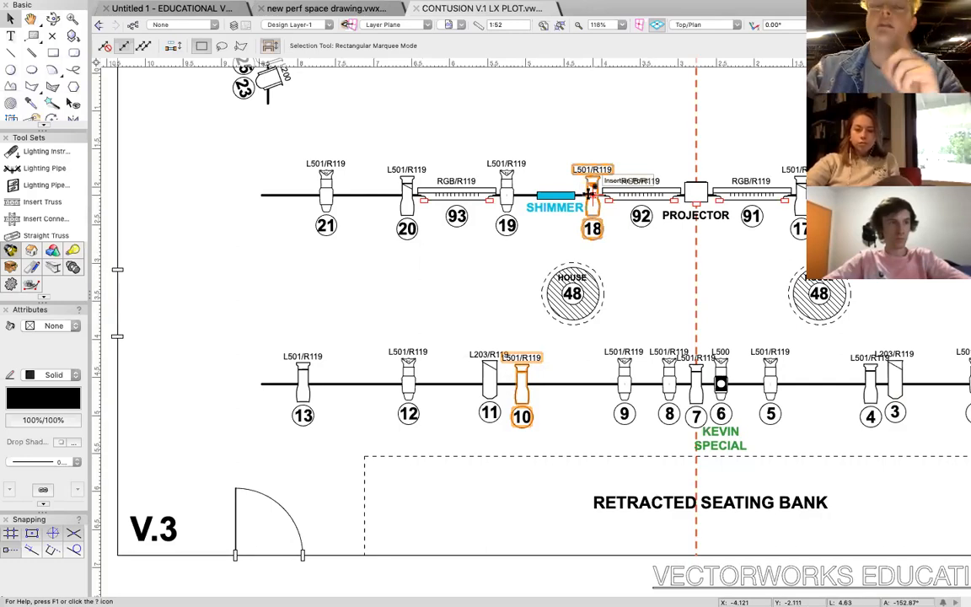
left_click(612, 304)
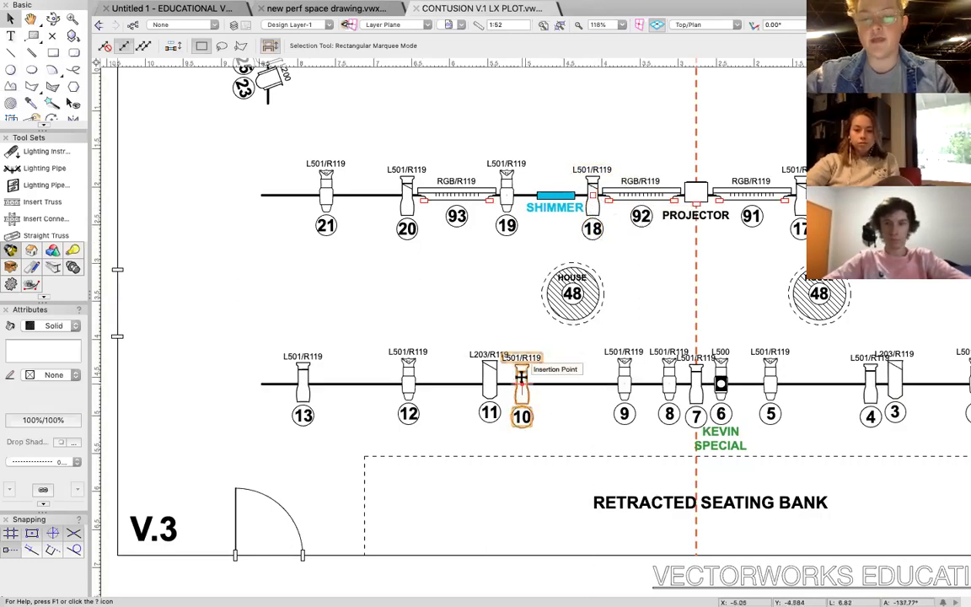
Examine the Rama, S4 and PC quantities in the Colour Call table and relate them to the lantern on channel 17.
scroll(522, 376, "right", 15)
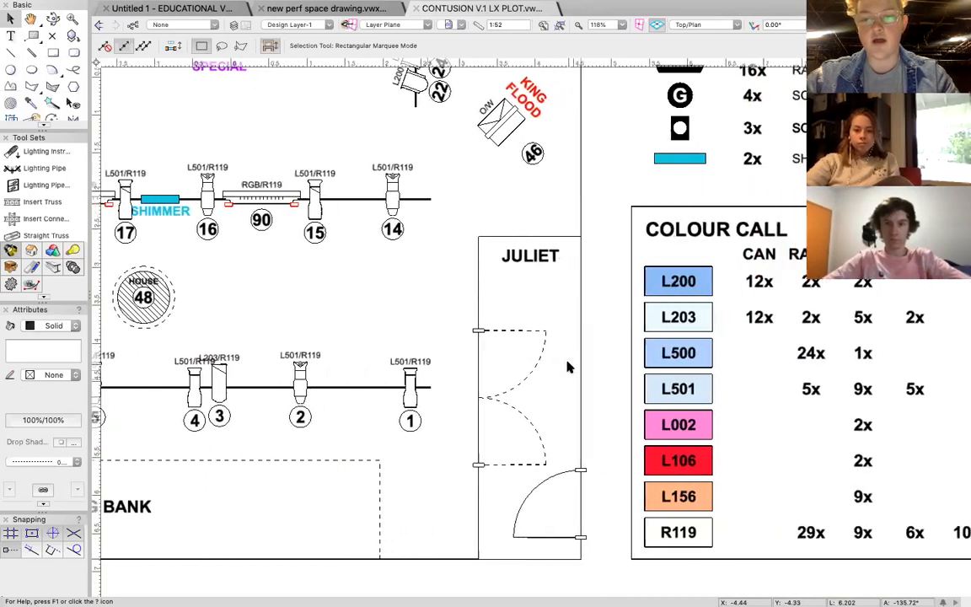
scroll(567, 367, "right", 4)
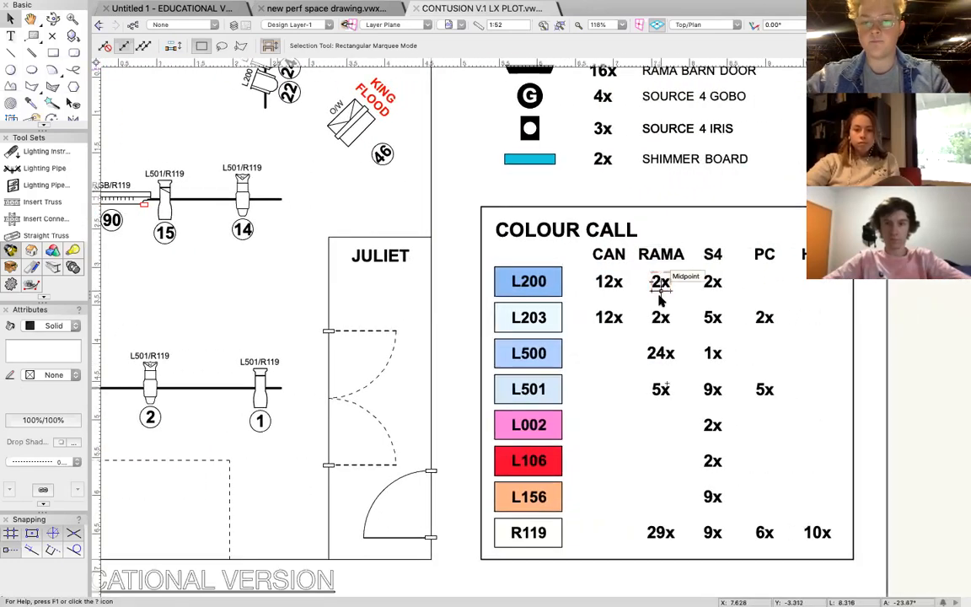
scroll(522, 320, "left", 2)
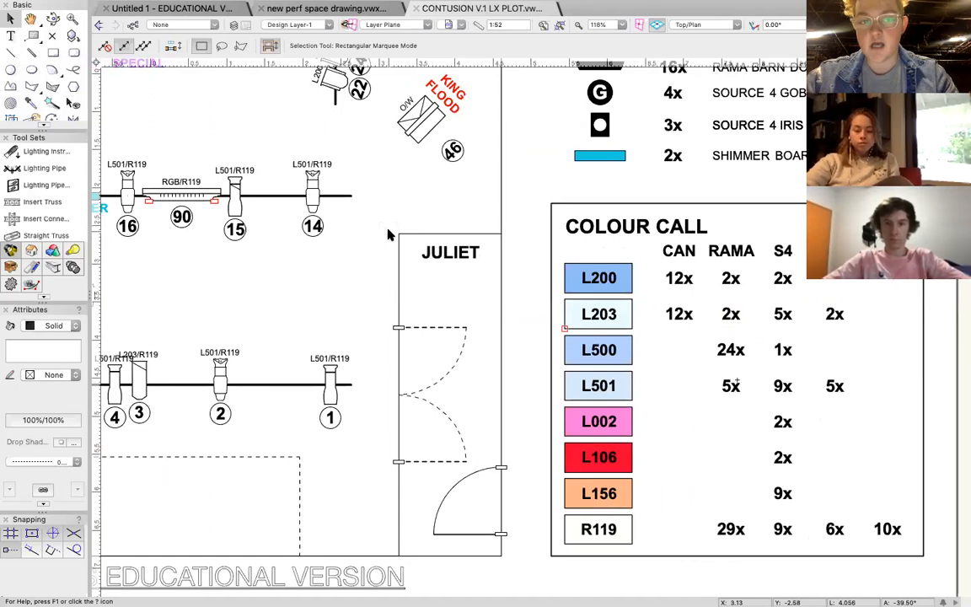
scroll(388, 236, "left", 10)
scroll(388, 235, "up", 2)
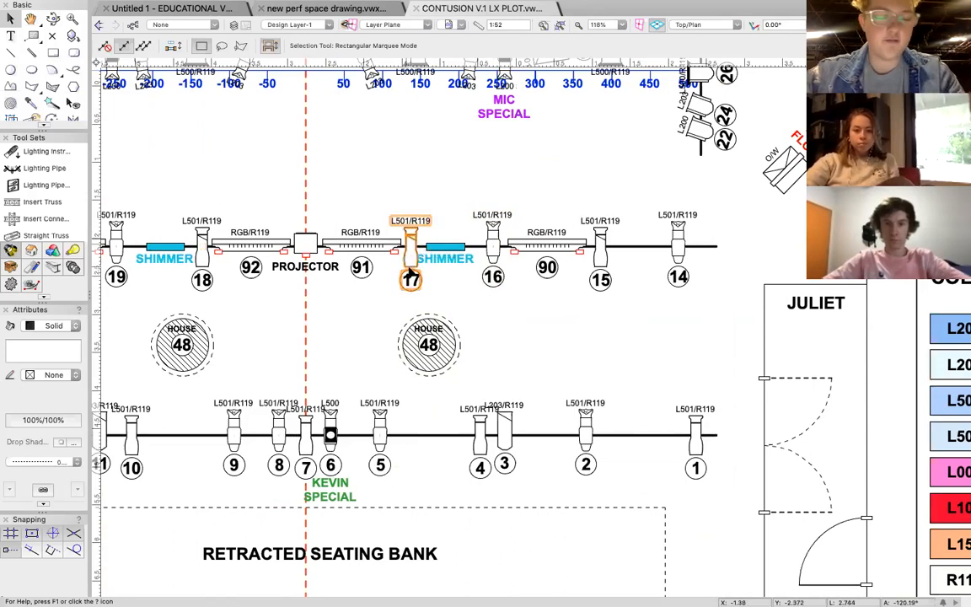
Examine the colour labels along the upstage bars and relate them to the lantern-type columns of the Colour Call table.
scroll(410, 268, "left", 7)
scroll(410, 268, "up", 6)
scroll(410, 271, "left", 3)
scroll(410, 271, "up", 3)
scroll(410, 271, "up", 5)
scroll(411, 271, "right", 1)
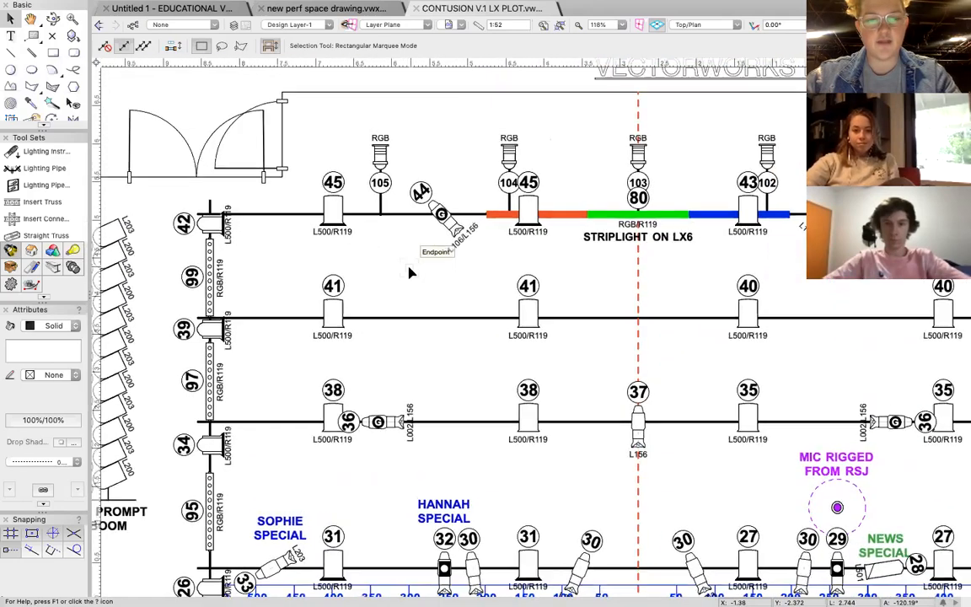
scroll(410, 271, "right", 6)
scroll(411, 272, "down", 2)
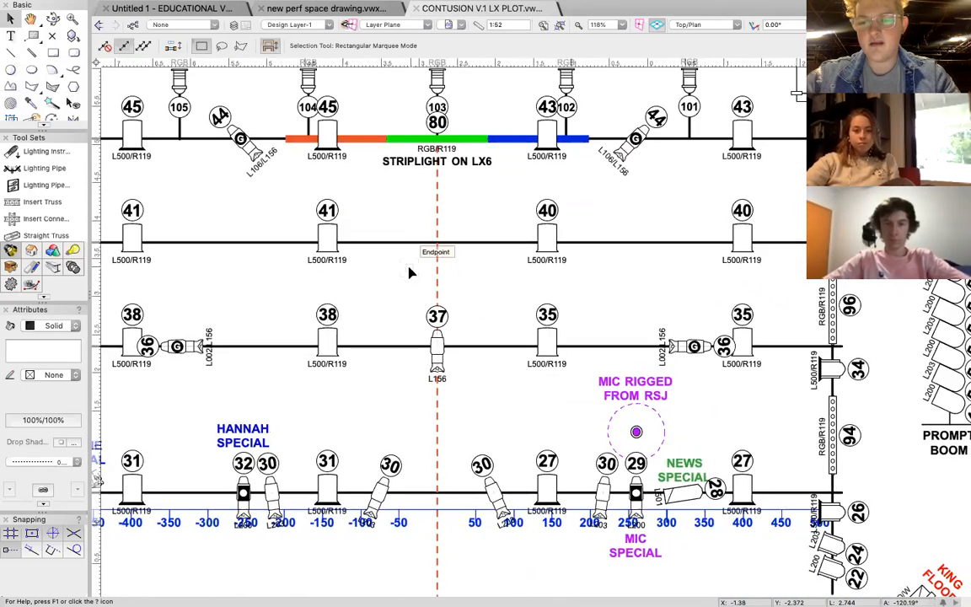
scroll(410, 271, "down", 9)
scroll(410, 271, "right", 15)
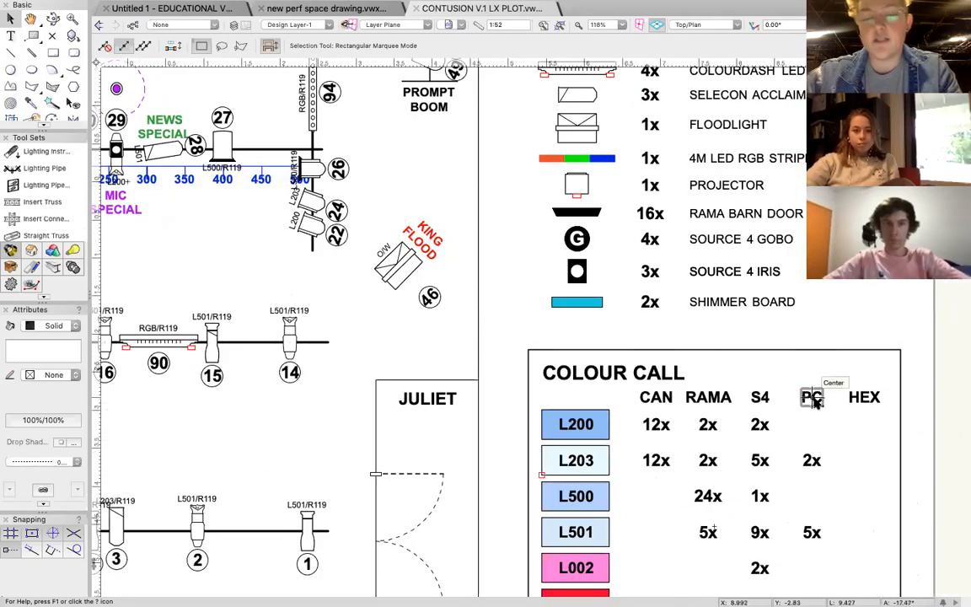
Examine the colour labels on the midstage bars and off-prompt side, down to the L203 special on channel 33.
scroll(401, 319, "left", 15)
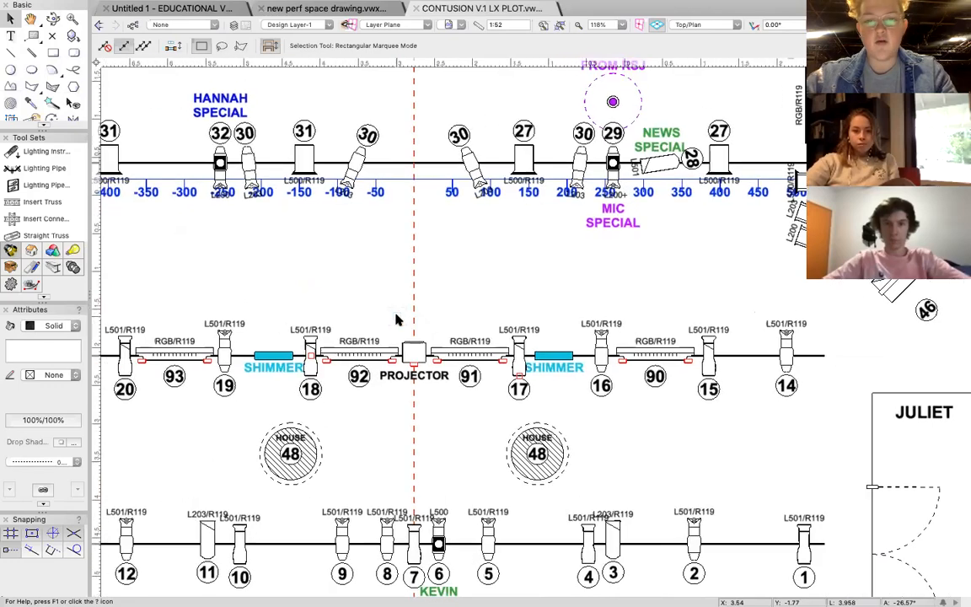
scroll(396, 319, "up", 8)
scroll(396, 319, "left", 5)
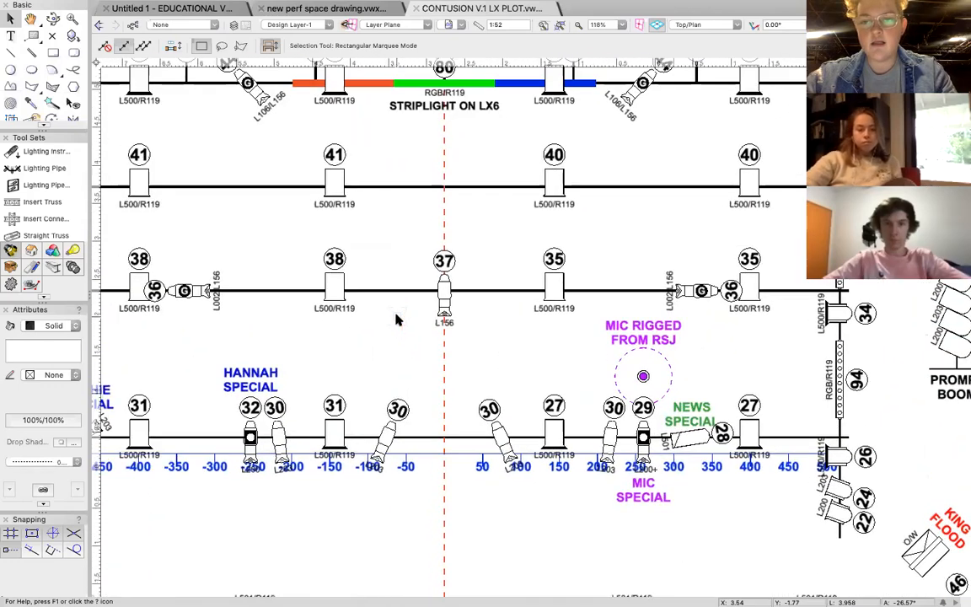
scroll(396, 320, "left", 7)
scroll(395, 319, "up", 2)
scroll(396, 320, "down", 5)
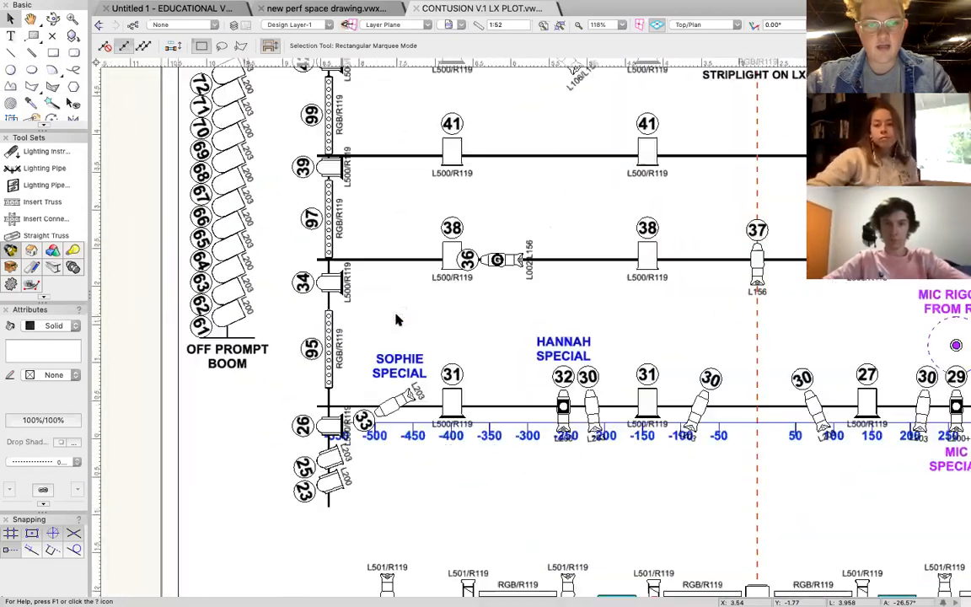
scroll(398, 318, "down", 2)
scroll(398, 319, "right", 1)
left_click(358, 291)
scroll(341, 320, "down", 1)
scroll(340, 320, "right", 1)
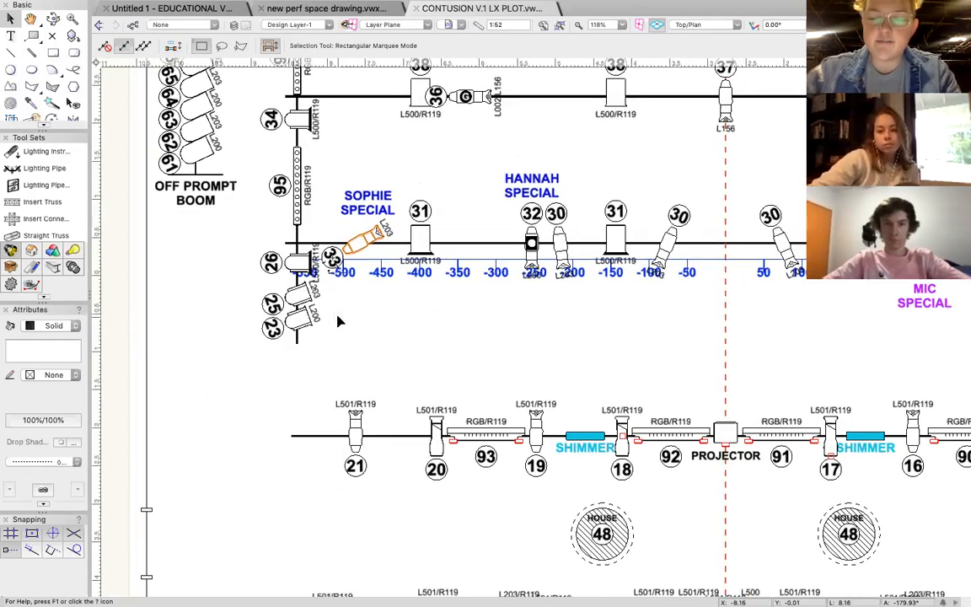
scroll(338, 320, "down", 1)
scroll(338, 320, "right", 1)
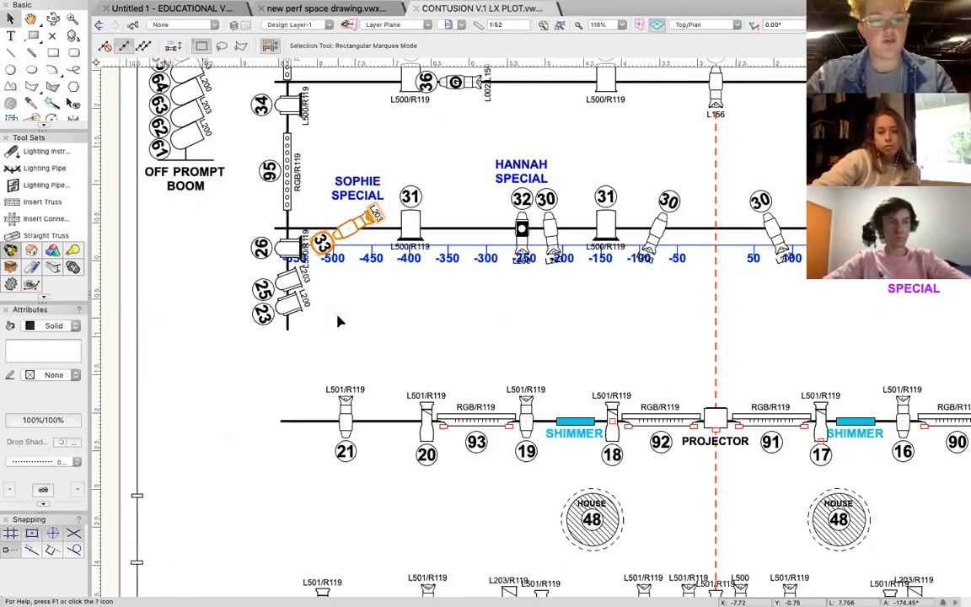
Compare the gel rows of the Colour Call table with the lantern labels on the upstage bars and the prompt side.
scroll(546, 308, "right", 10)
scroll(546, 308, "down", 4)
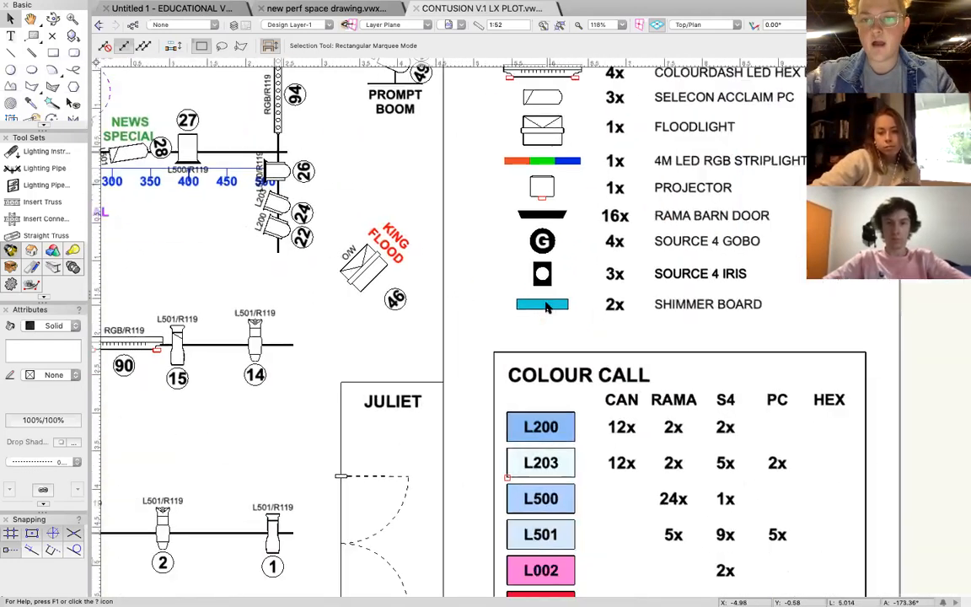
scroll(546, 307, "down", 3)
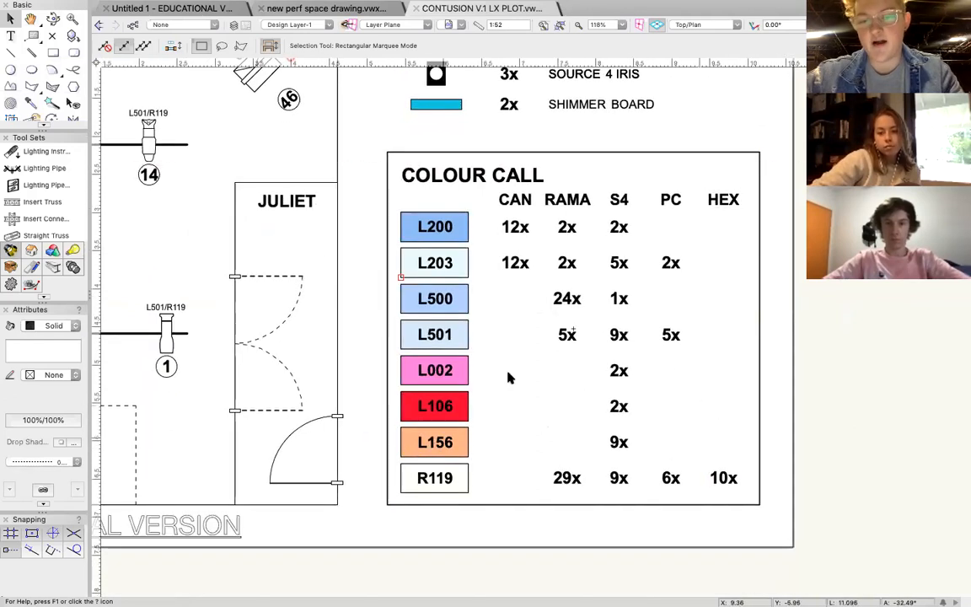
scroll(347, 283, "up", 3)
scroll(347, 283, "left", 5)
scroll(345, 282, "up", 15)
scroll(346, 282, "left", 15)
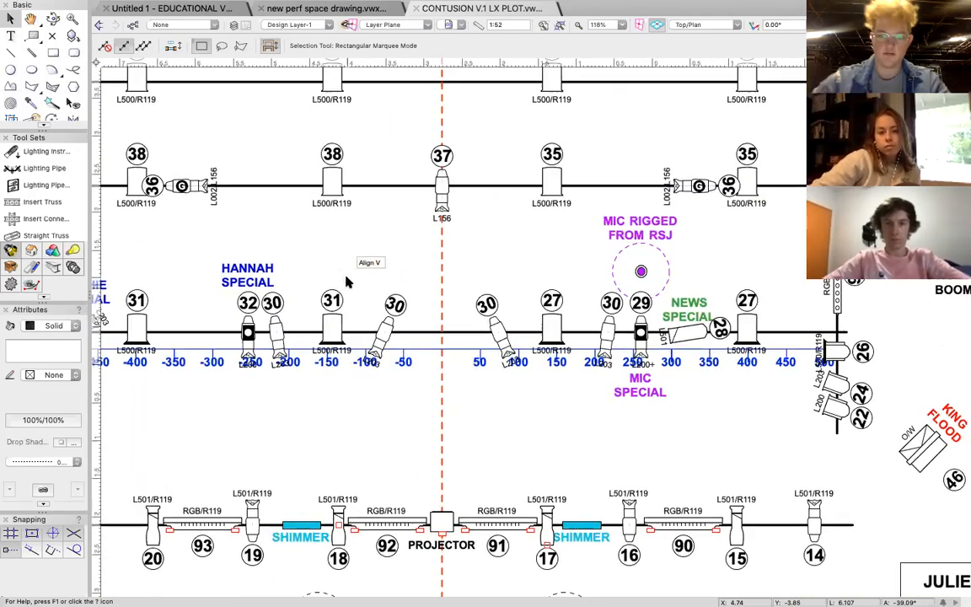
scroll(345, 282, "up", 5)
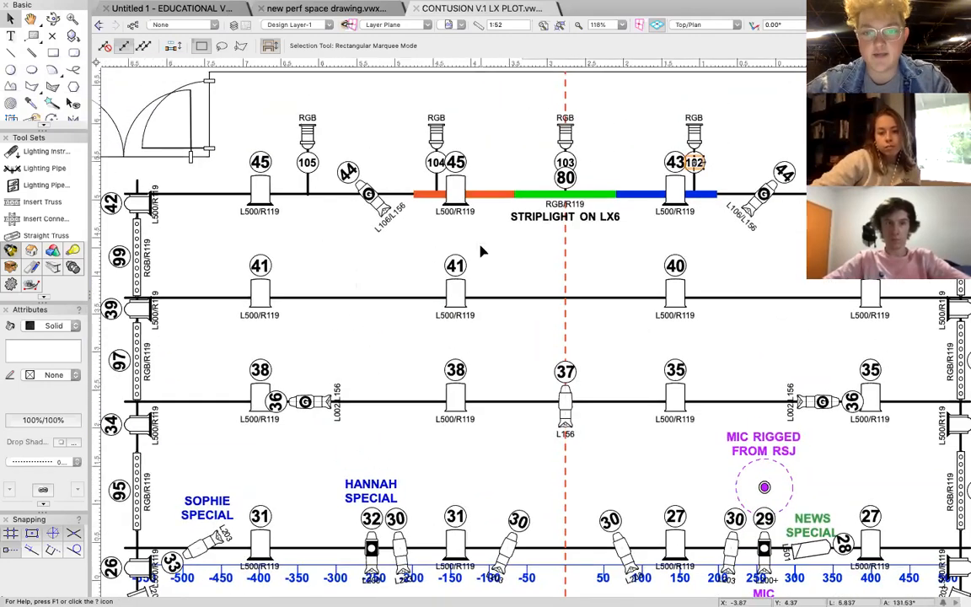
scroll(480, 251, "right", 9)
scroll(480, 251, "down", 3)
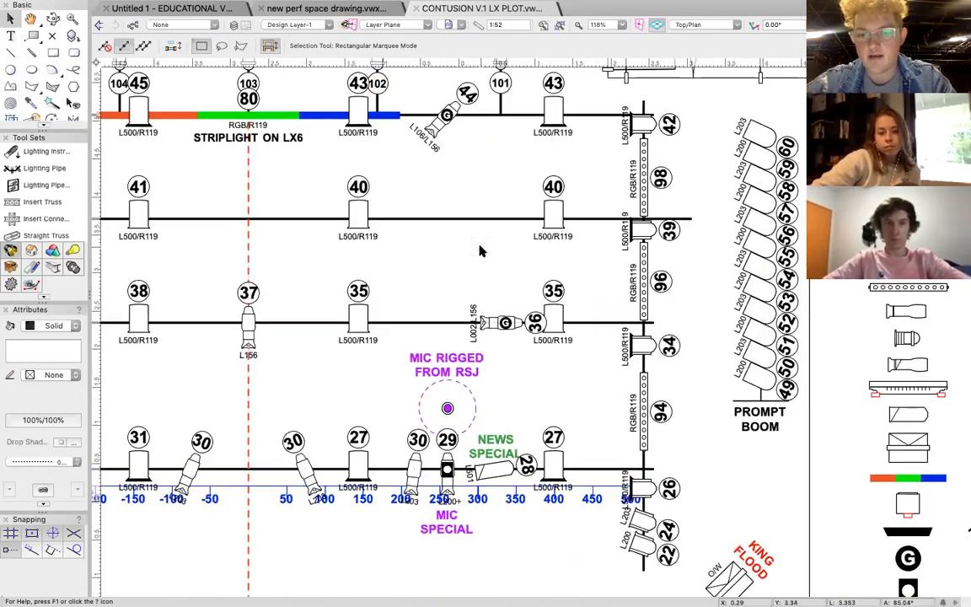
Review the whole plot layout and inspect the iris symbol on the channel 32 lantern up close.
scroll(480, 251, "down", 2, "alt")
scroll(481, 251, "down", 3, "alt")
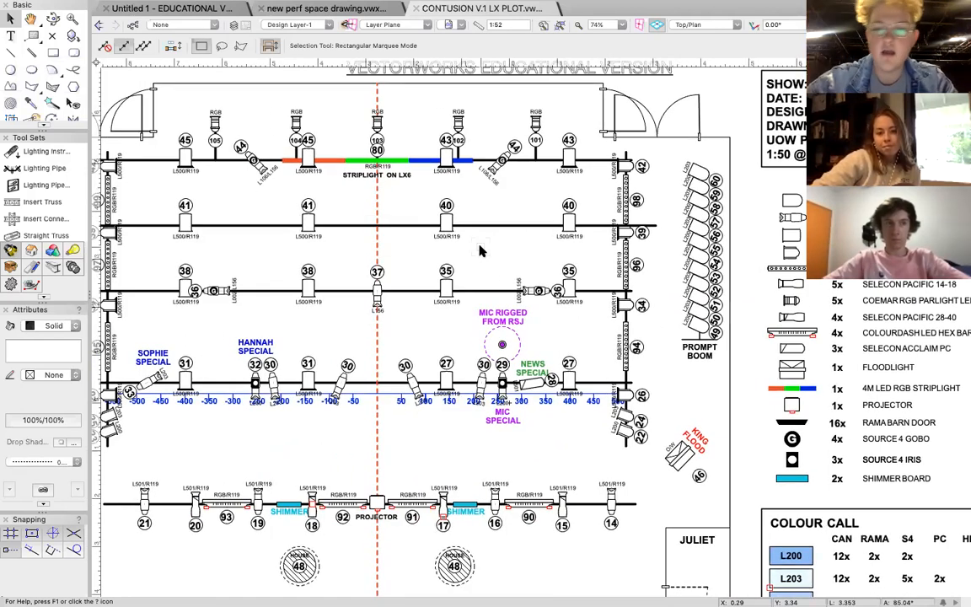
scroll(624, 369, "left", 2)
scroll(625, 368, "down", 1)
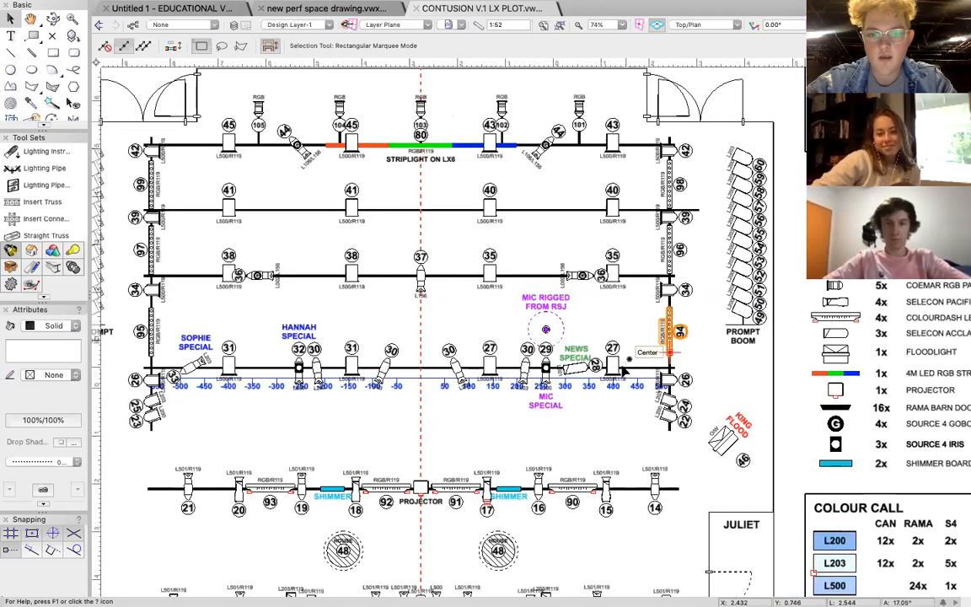
scroll(624, 368, "down", 3, "alt")
scroll(624, 368, "down", 2)
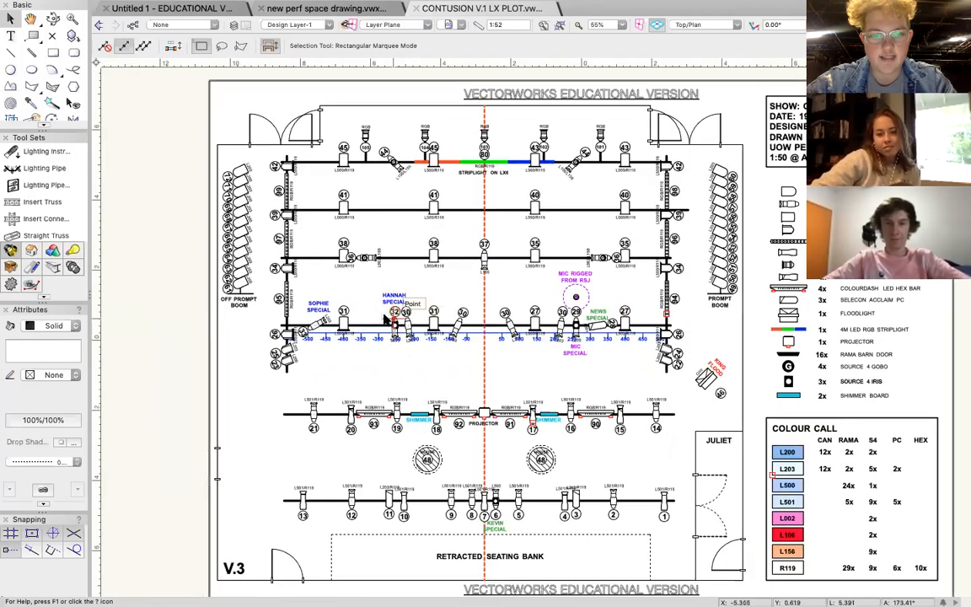
scroll(392, 320, "up", 3, "alt")
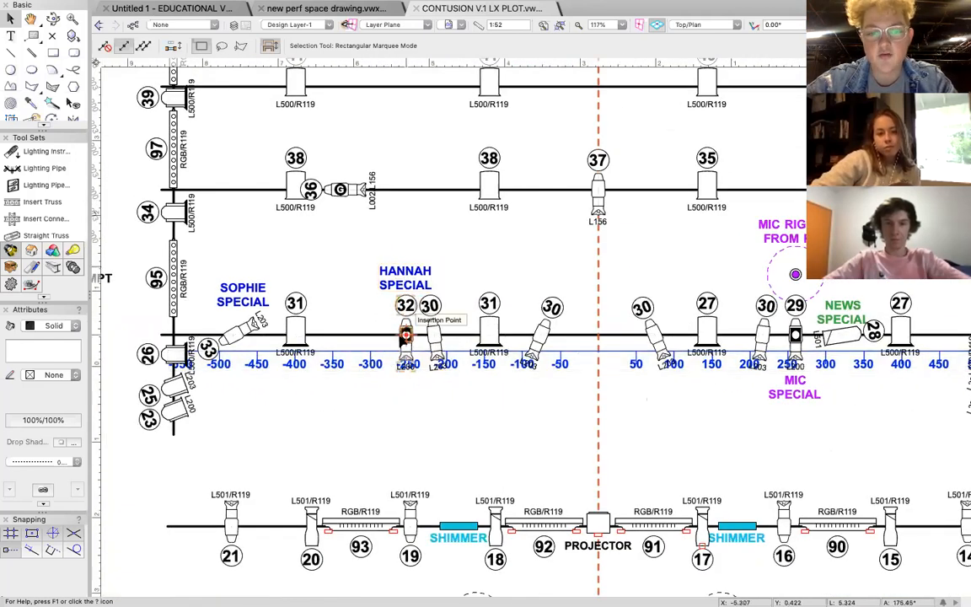
scroll(406, 334, "up", 3, "alt")
scroll(413, 331, "up", 5, "alt")
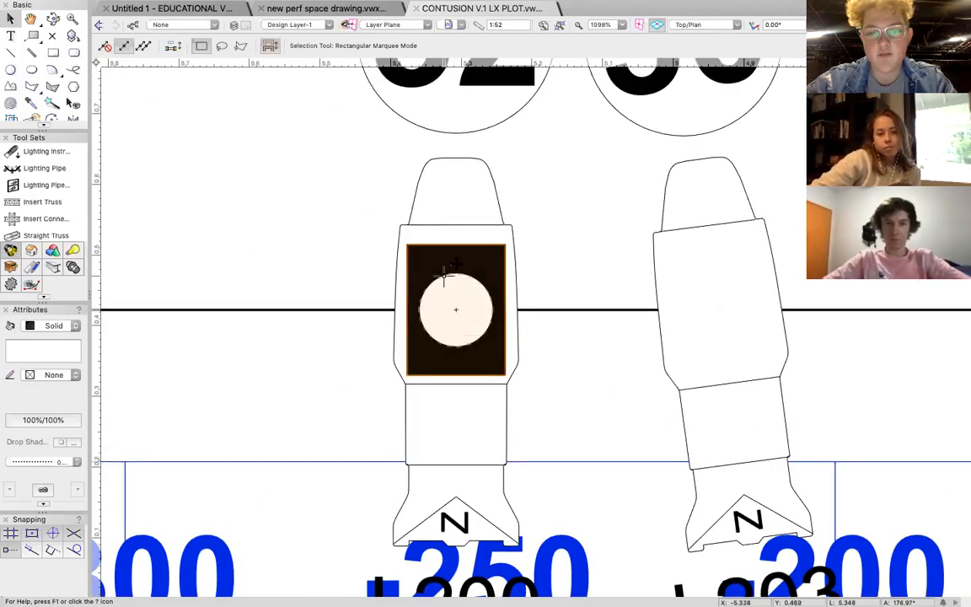
scroll(460, 314, "down", 5, "alt")
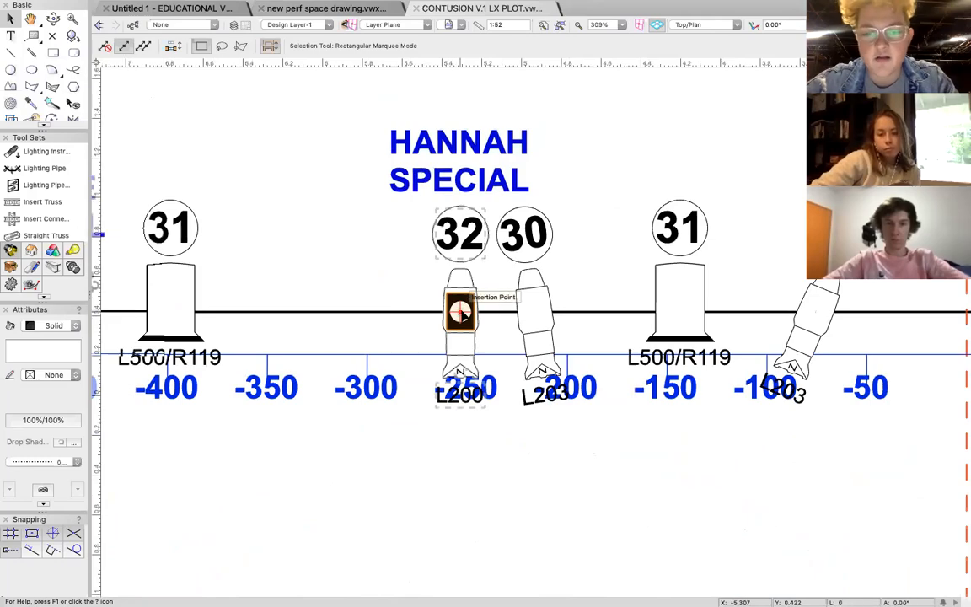
Examine the Source 4 Iris, Source 4 Gobo and Rama Barn Door entries in the symbol key.
scroll(460, 314, "down", 5, "alt")
scroll(642, 365, "up", 1, "alt")
scroll(642, 365, "right", 6)
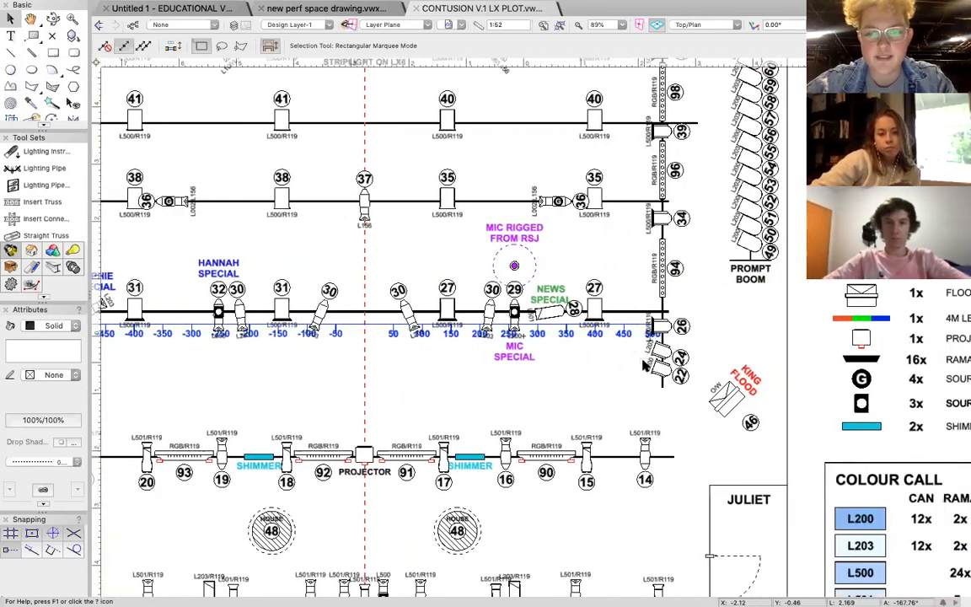
scroll(798, 424, "up", 6, "alt")
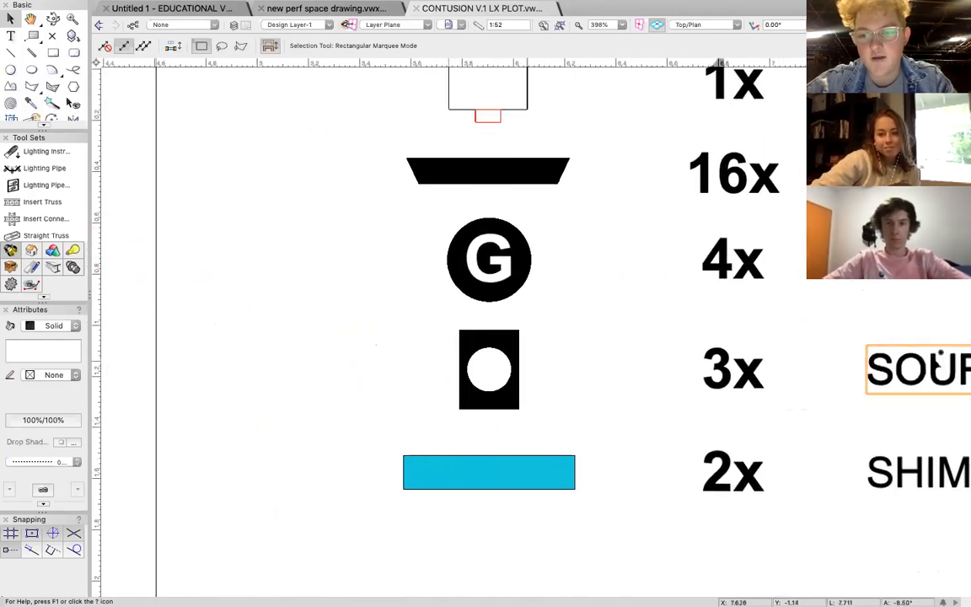
scroll(842, 368, "right", 4)
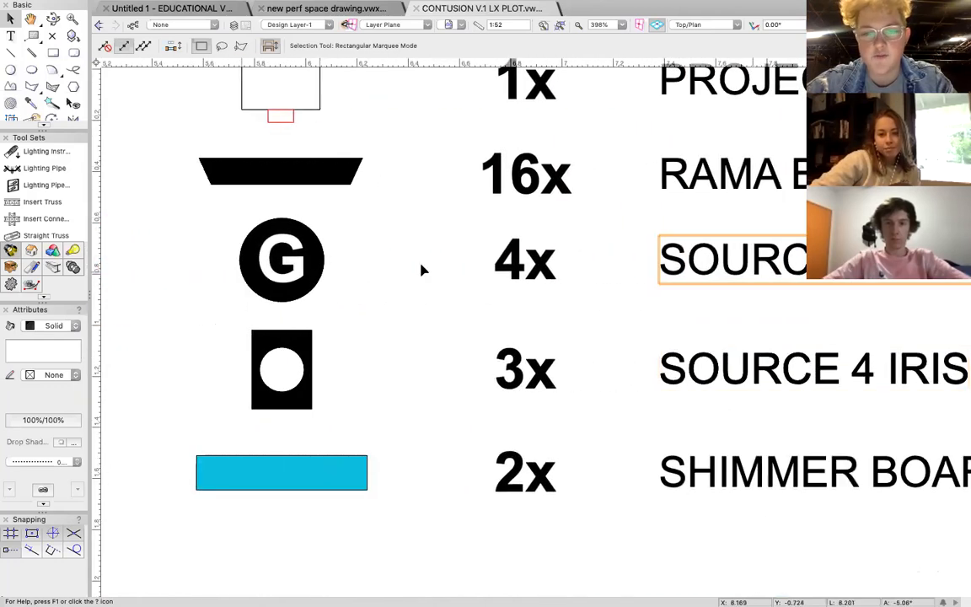
scroll(286, 258, "down", 4, "alt")
scroll(307, 256, "left", 4)
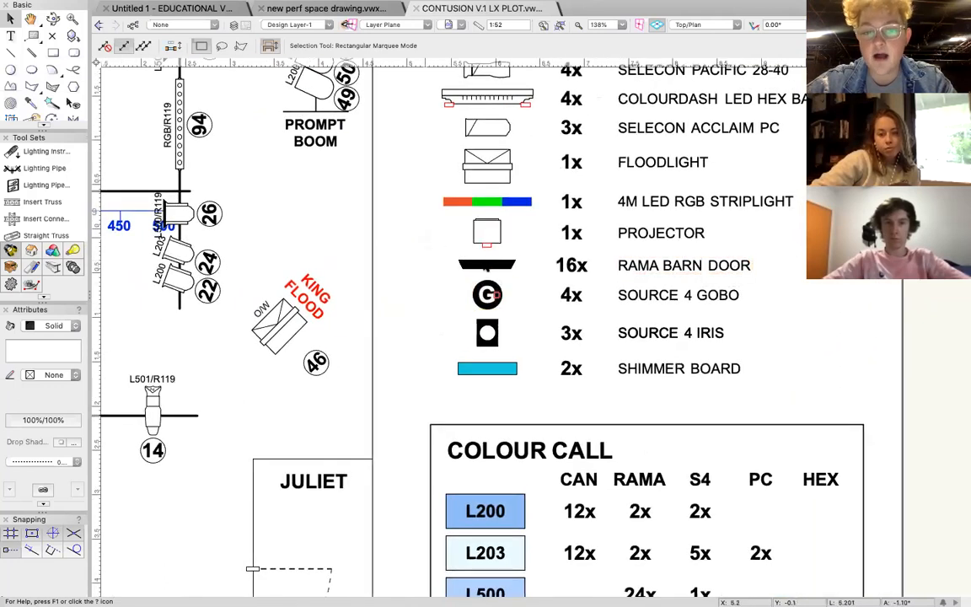
Inspect the barn door symbol and colour label on the prompt-side channel 34 lantern.
scroll(485, 268, "left", 4)
scroll(484, 268, "left", 5)
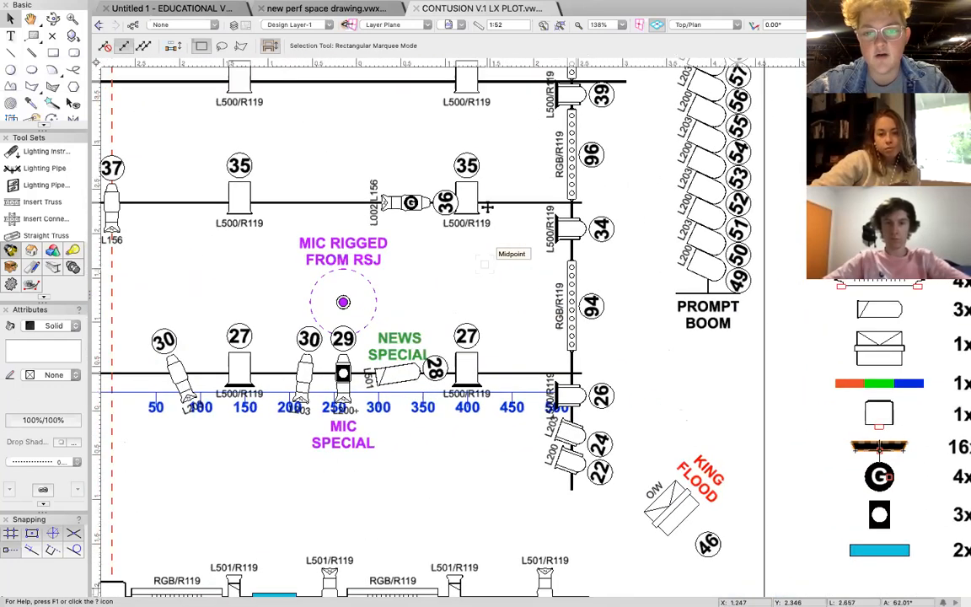
scroll(553, 222, "up", 5, "ctrl")
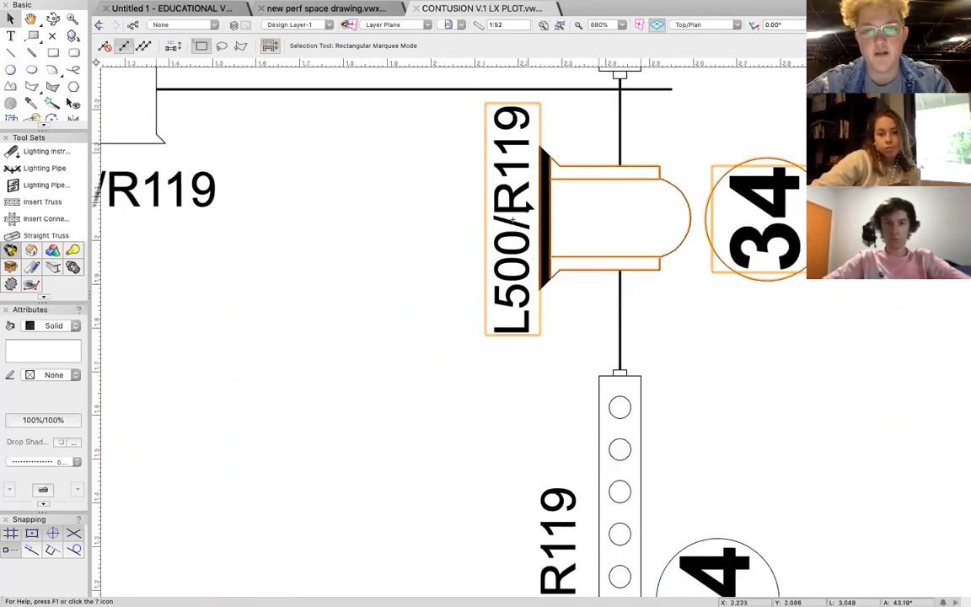
Inspect the symbol for the mic rigged from the RSJ, just upstage of the channel 29 lantern.
scroll(553, 161, "down", 6, "ctrl")
scroll(527, 206, "left", 5)
scroll(527, 206, "up", 2)
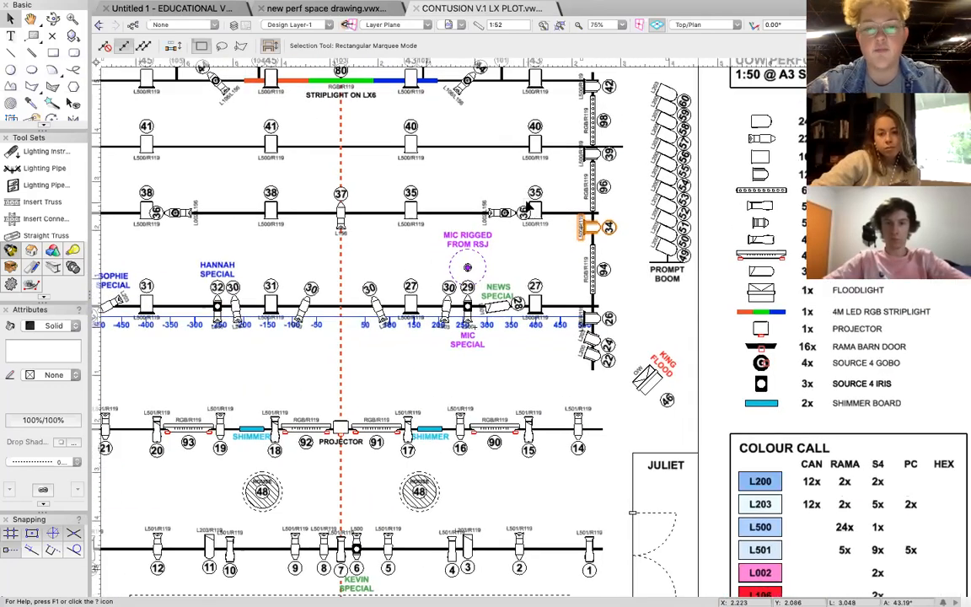
scroll(526, 206, "left", 3)
scroll(527, 206, "up", 2)
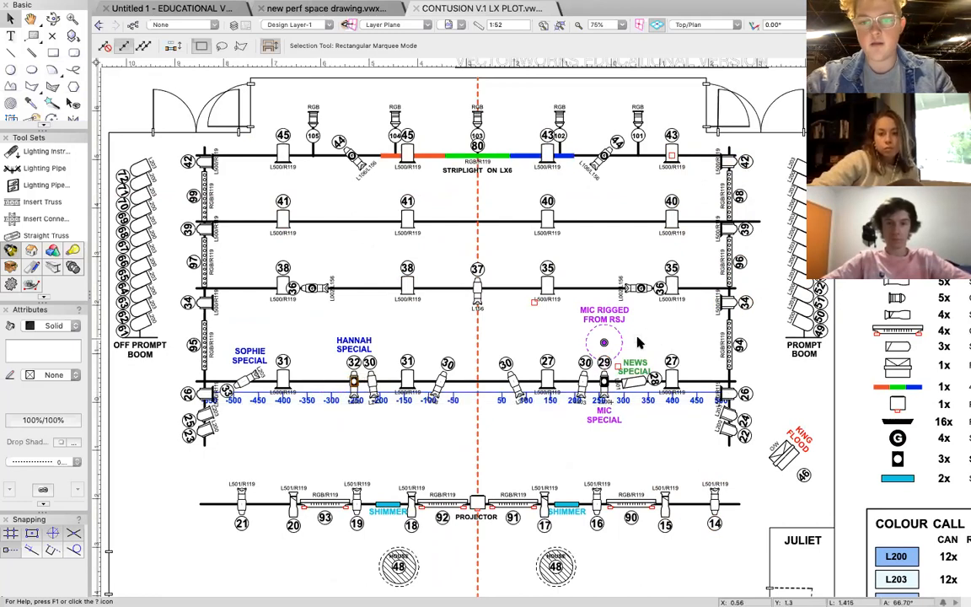
scroll(636, 341, "up", 5)
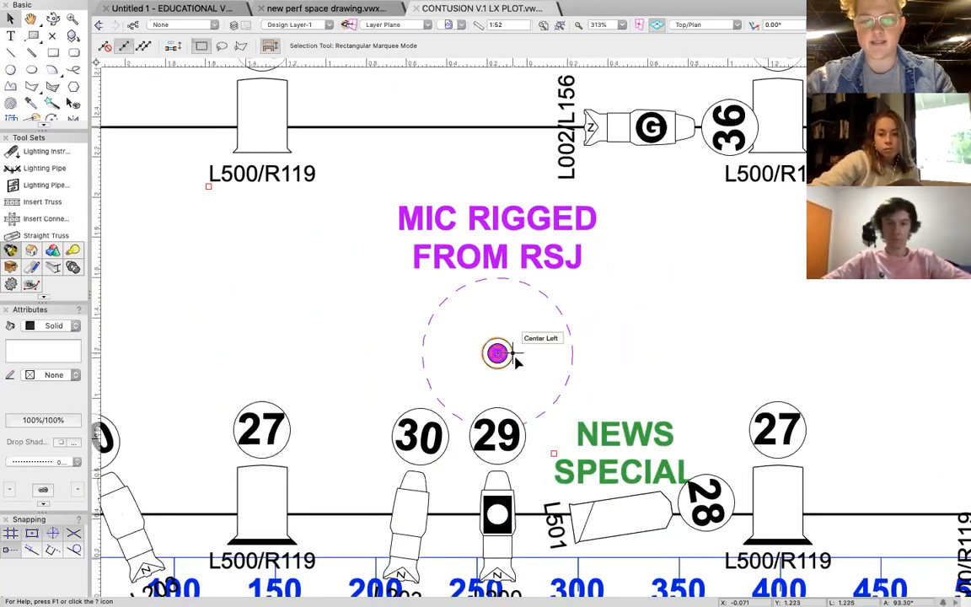
Examine the MIC SPECIAL and NEWS SPECIAL annotations beside the channel 29 and 28 lanterns.
scroll(497, 352, "down", 2)
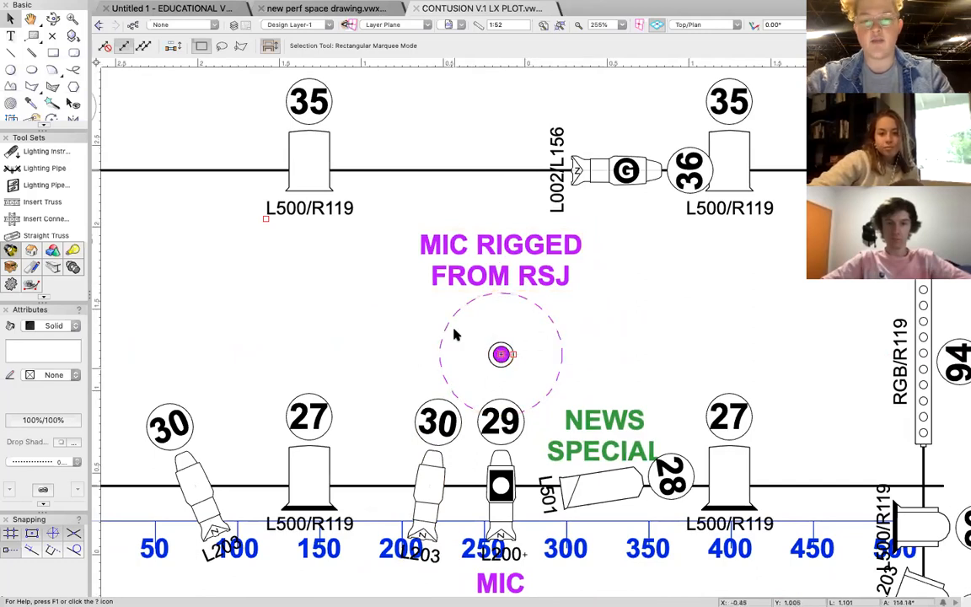
scroll(578, 327, "down", 1)
scroll(539, 405, "down", 3)
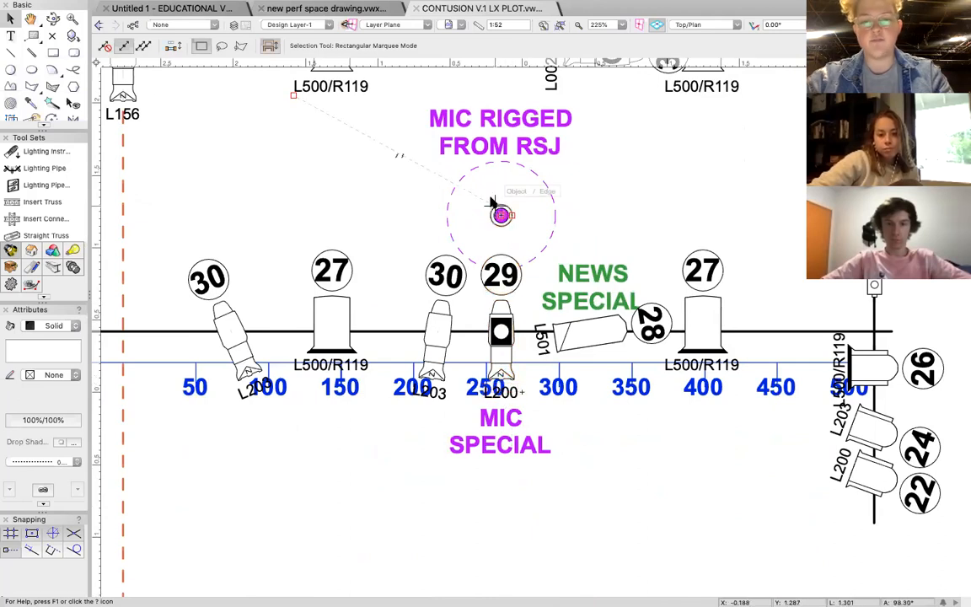
scroll(497, 220, "down", 5)
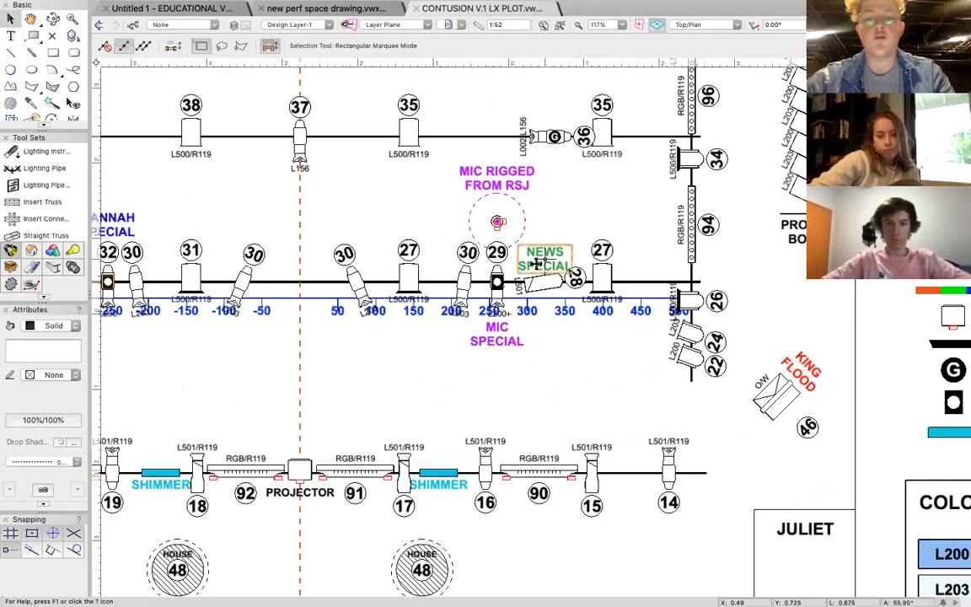
scroll(272, 305, "left", 5)
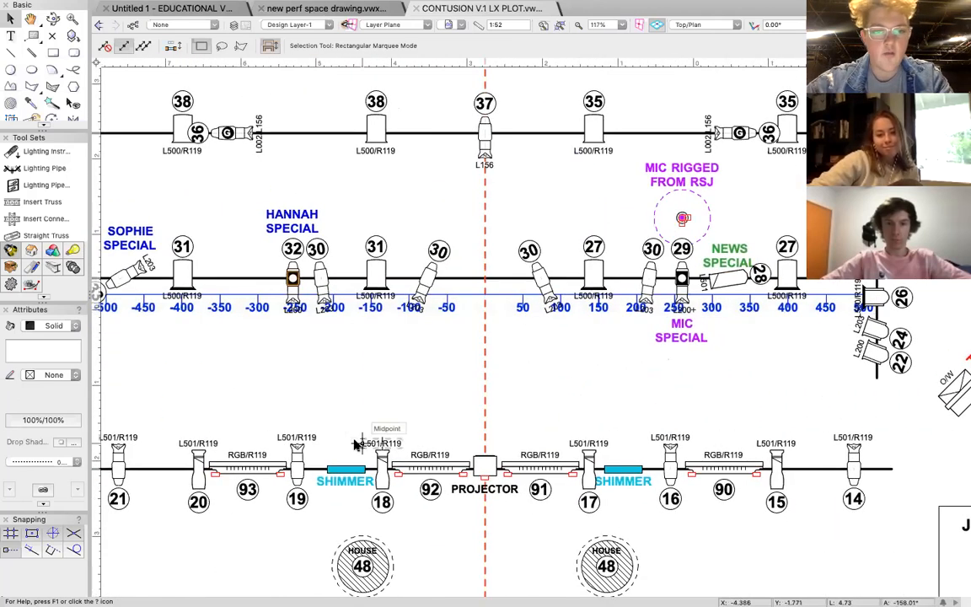
Inspect the shimmer board symbols, the channel 91 LED bar and the lanterns along the numbered centimetre scale.
scroll(354, 445, "left", 3)
scroll(354, 445, "down", 2)
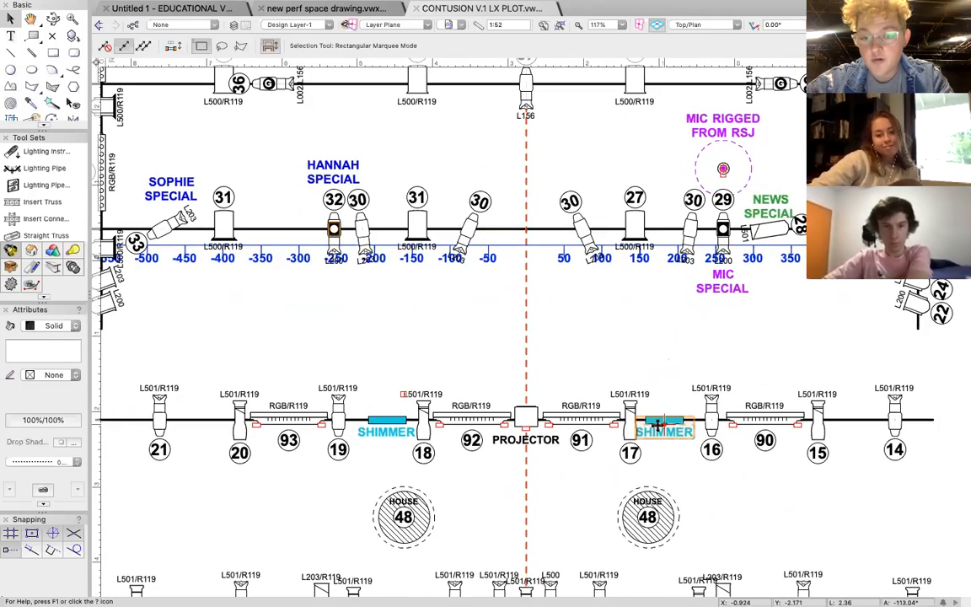
left_click(692, 213)
left_click(581, 417)
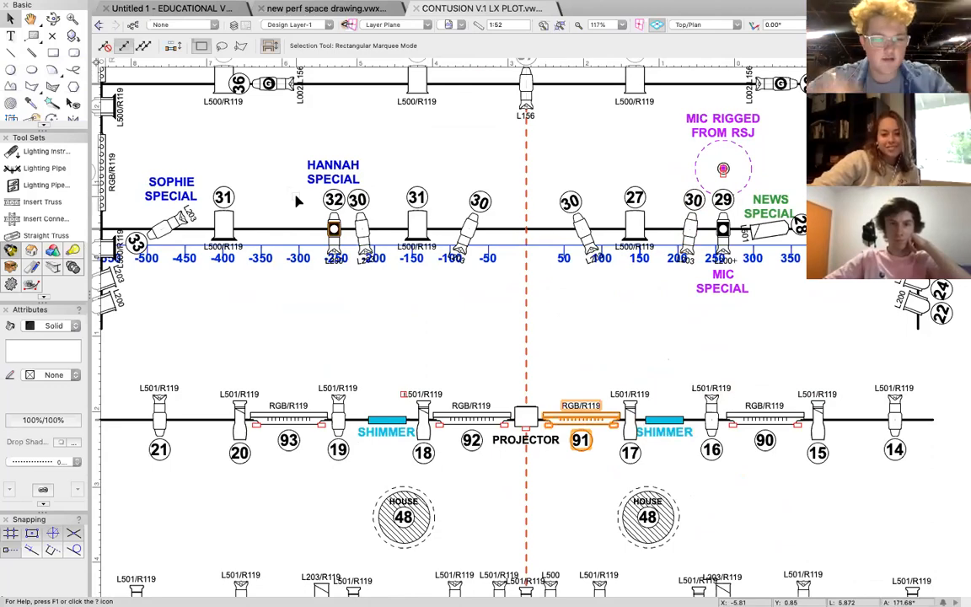
left_click(362, 245)
Inspect the channel 48 HOUSE light symbols between the projector bar and the front bar.
scroll(365, 256, "down", 3)
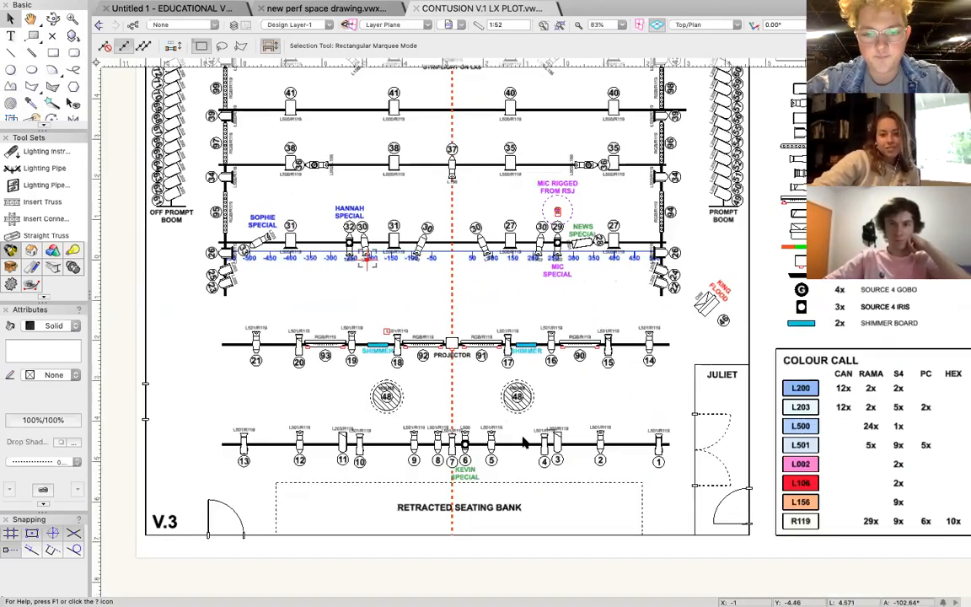
scroll(529, 383, "down", 1)
scroll(526, 375, "up", 5)
left_click(492, 400)
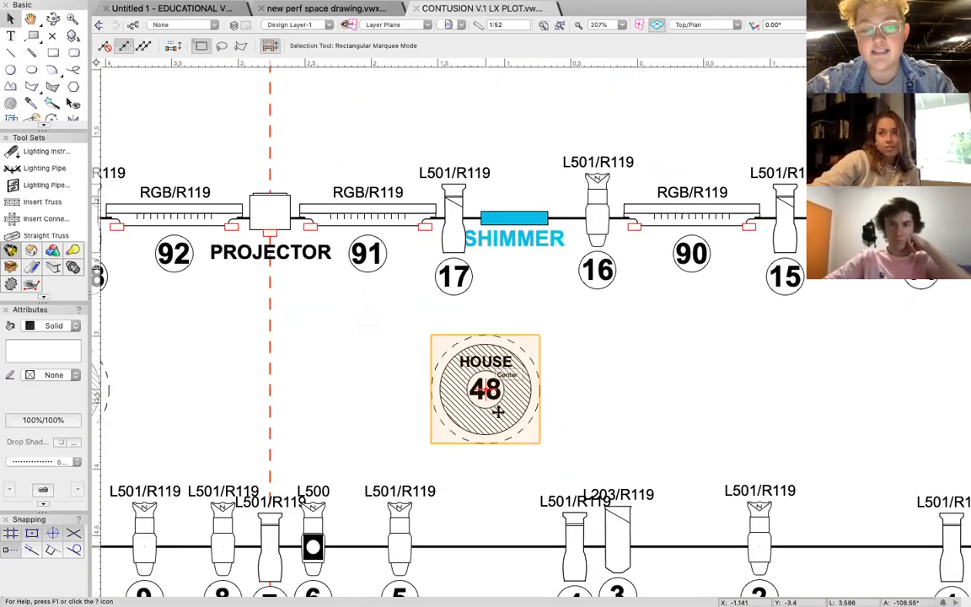
scroll(538, 379, "down", 5)
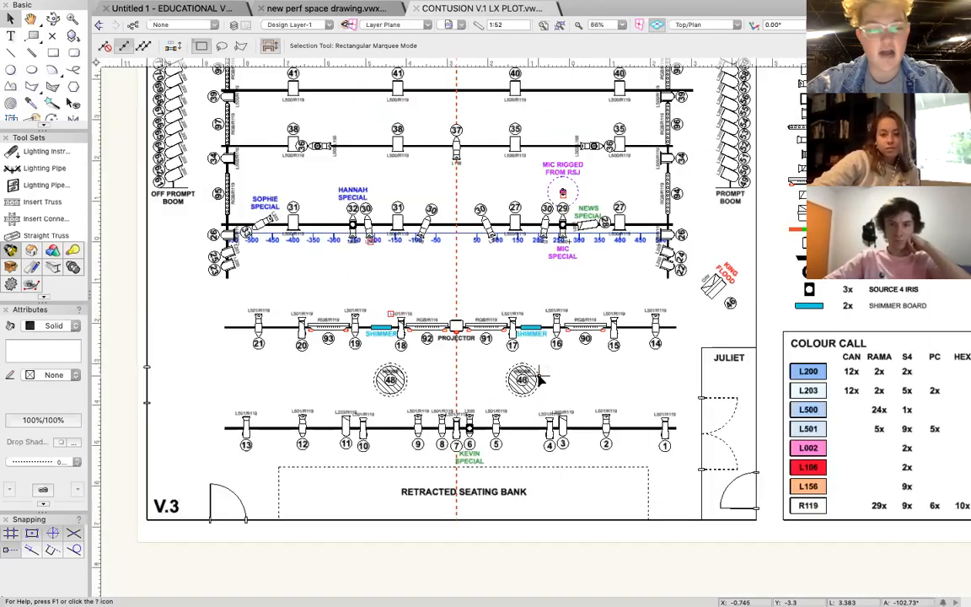
scroll(538, 381, "down", 3)
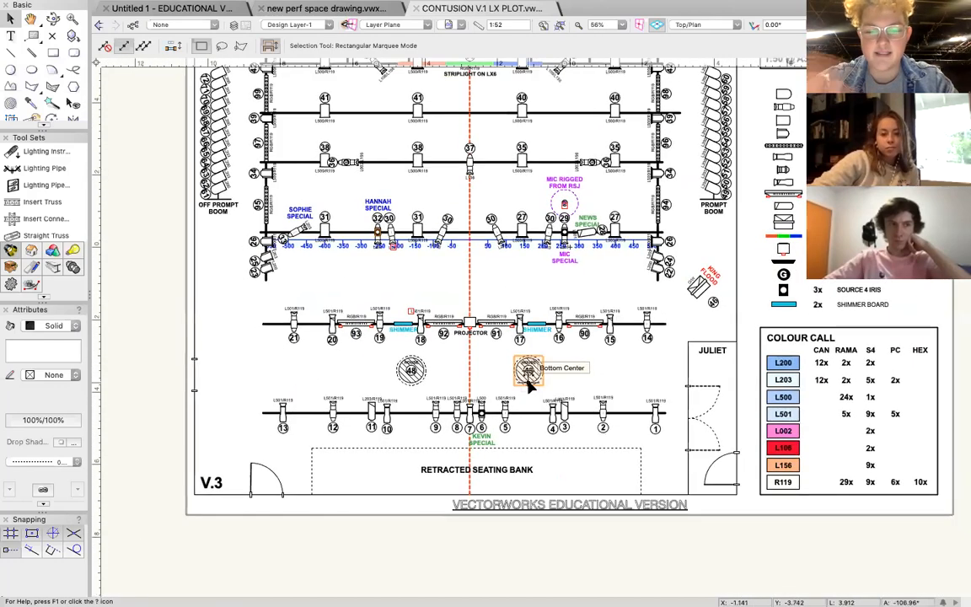
scroll(549, 377, "up", 10)
scroll(432, 379, "down", 7)
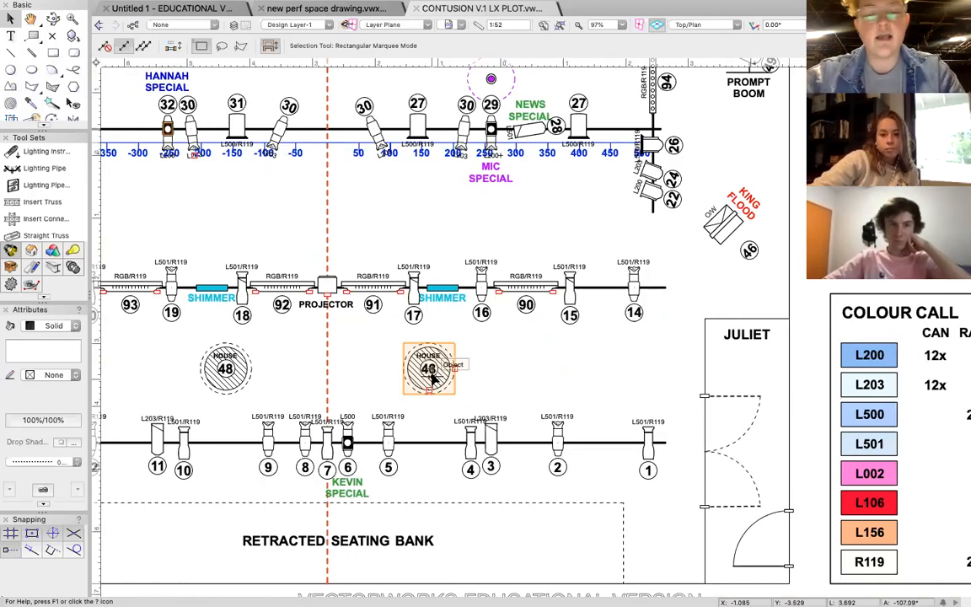
Review the whole plot layout, from the striplight on LX6 to the retracted seating bank and symbol key.
scroll(431, 379, "down", 3)
scroll(439, 375, "left", 5)
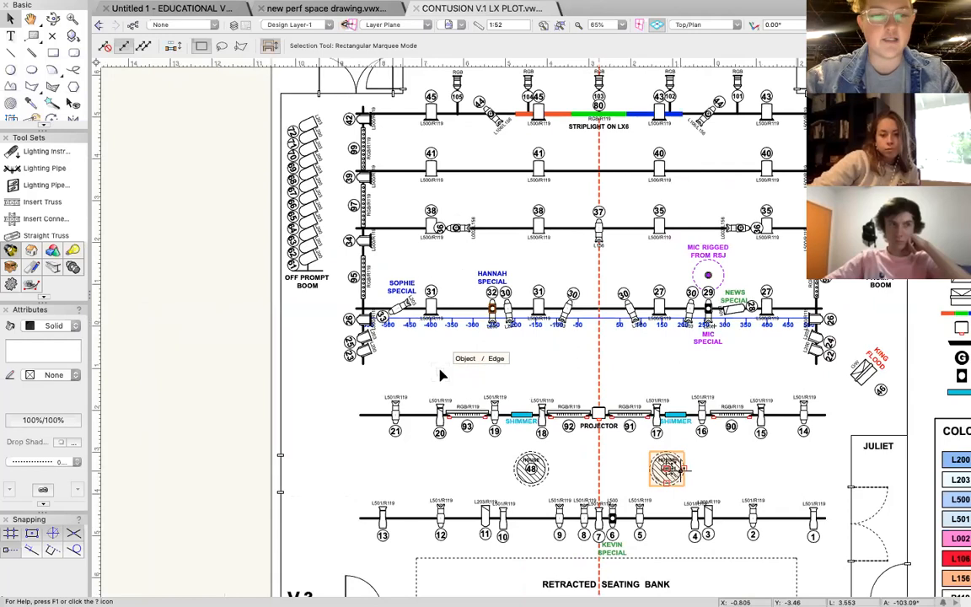
scroll(329, 336, "right", 3)
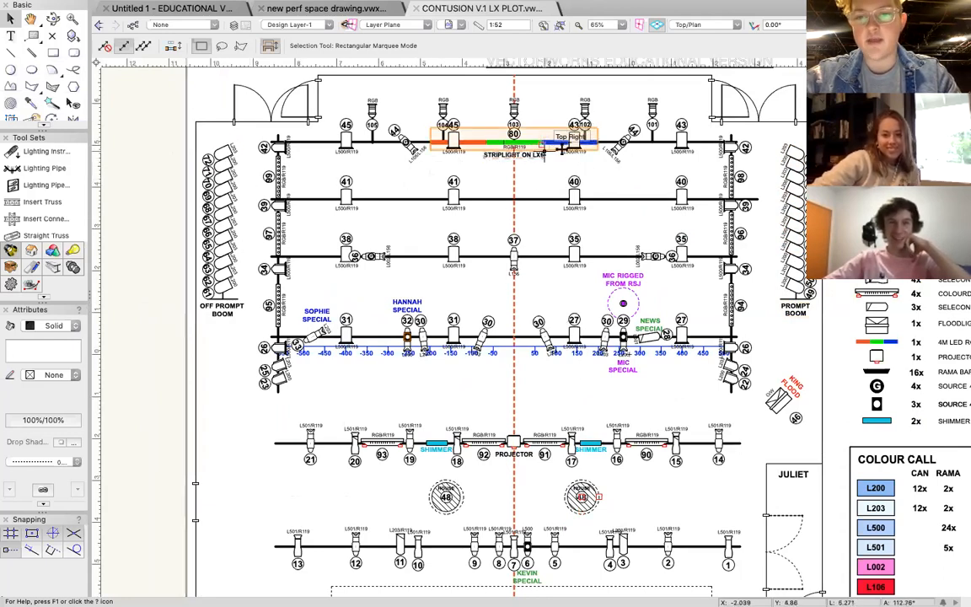
scroll(600, 192, "right", 5)
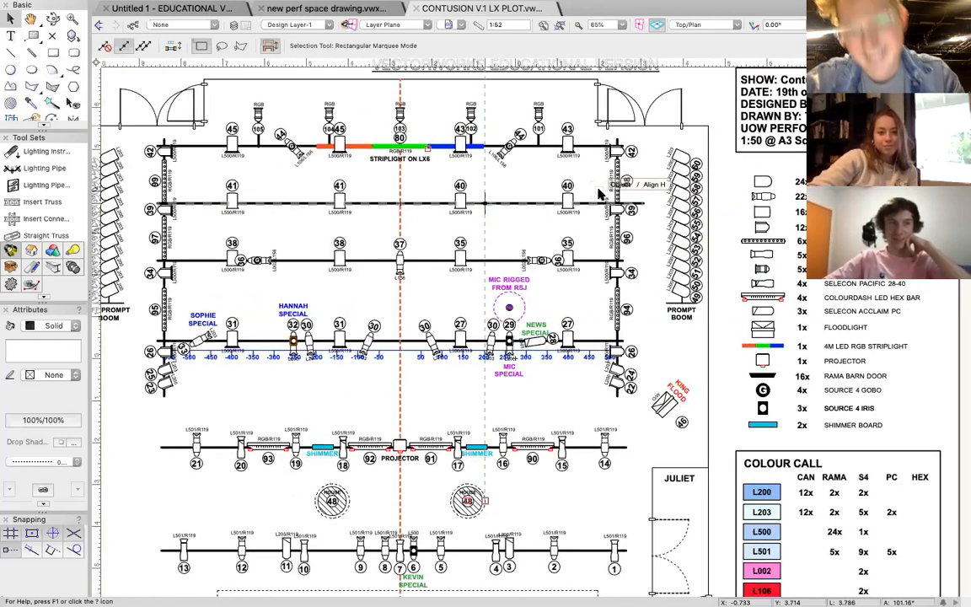
scroll(563, 335, "left", 3)
scroll(337, 337, "down", 5)
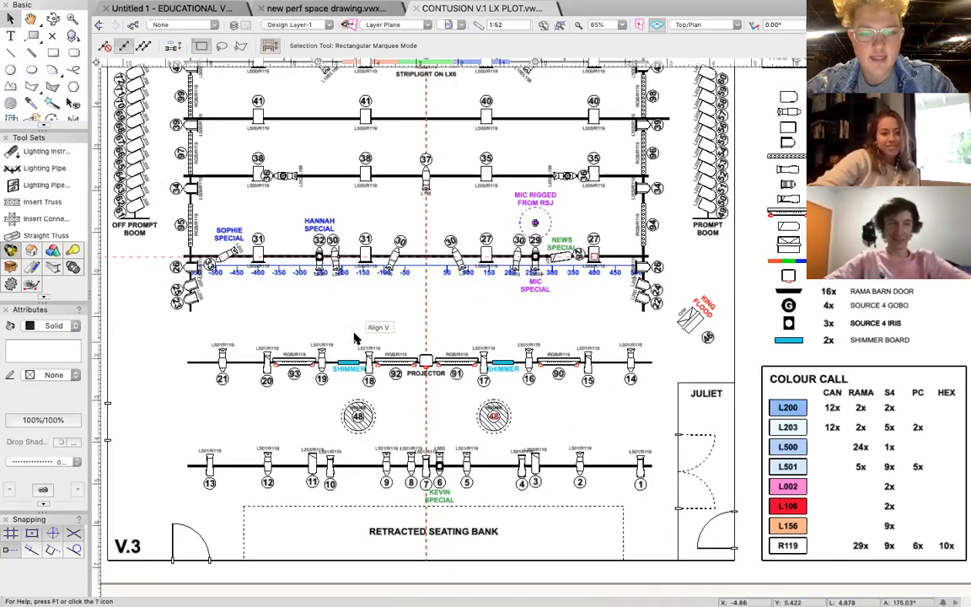
scroll(355, 337, "down", 1)
scroll(385, 267, "up", 3)
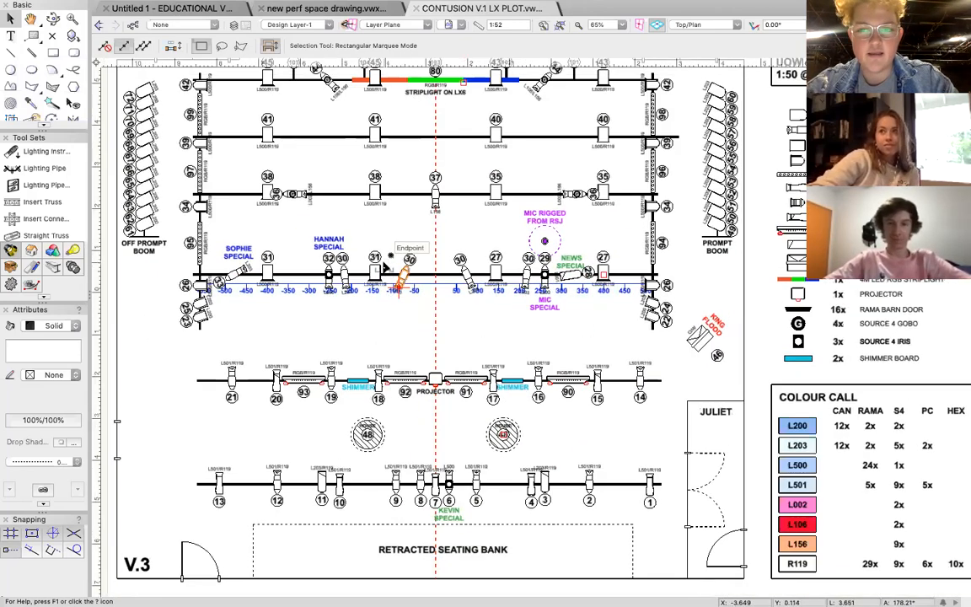
scroll(385, 266, "down", 3)
scroll(385, 267, "left", 3)
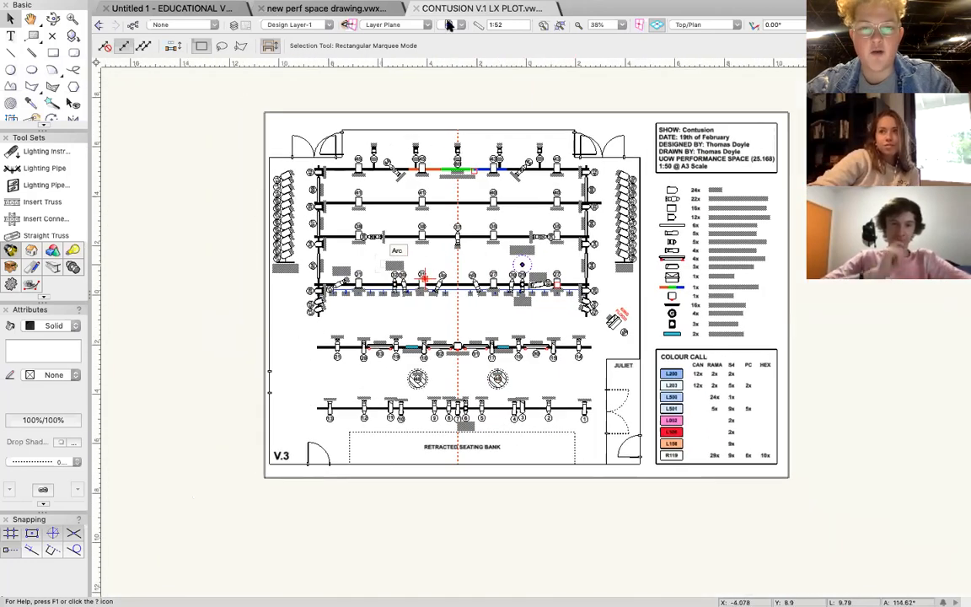
left_click(543, 25)
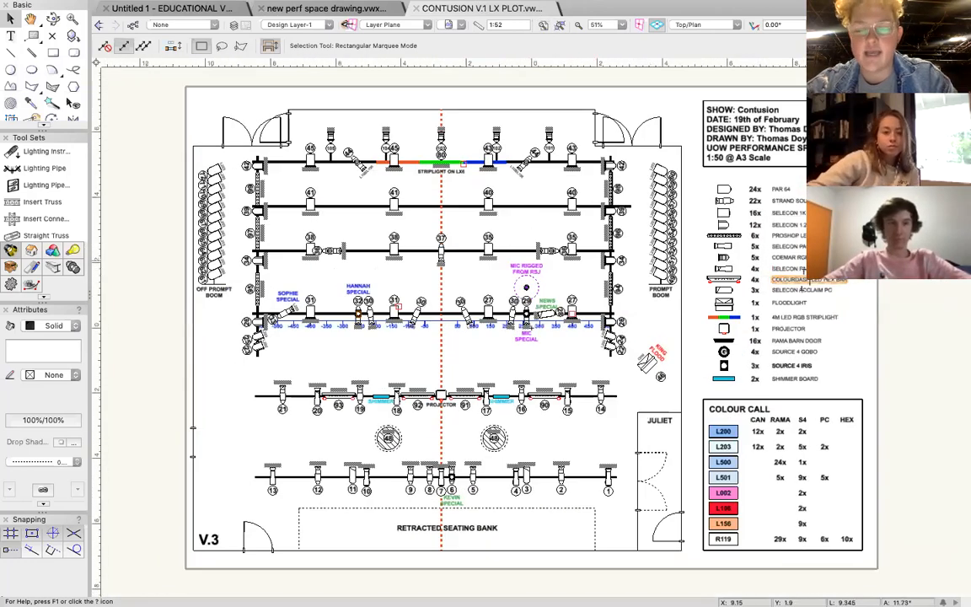
left_click(899, 232)
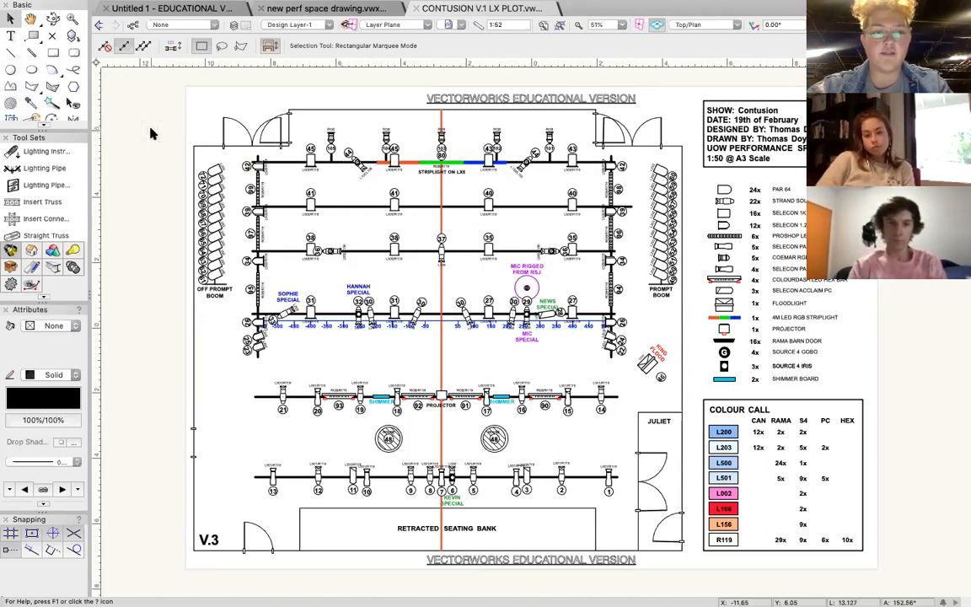
Place a sample text label reading FJVJCNDNDNV in the empty space upstage of the channel 104 and 105 lanterns.
scroll(343, 224, "up", 6)
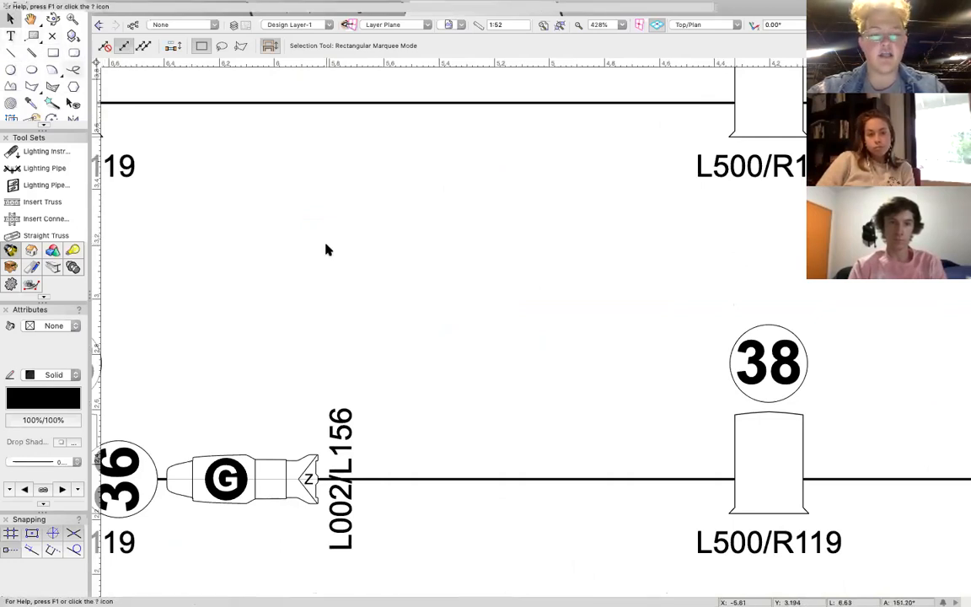
scroll(424, 300, "down", 10)
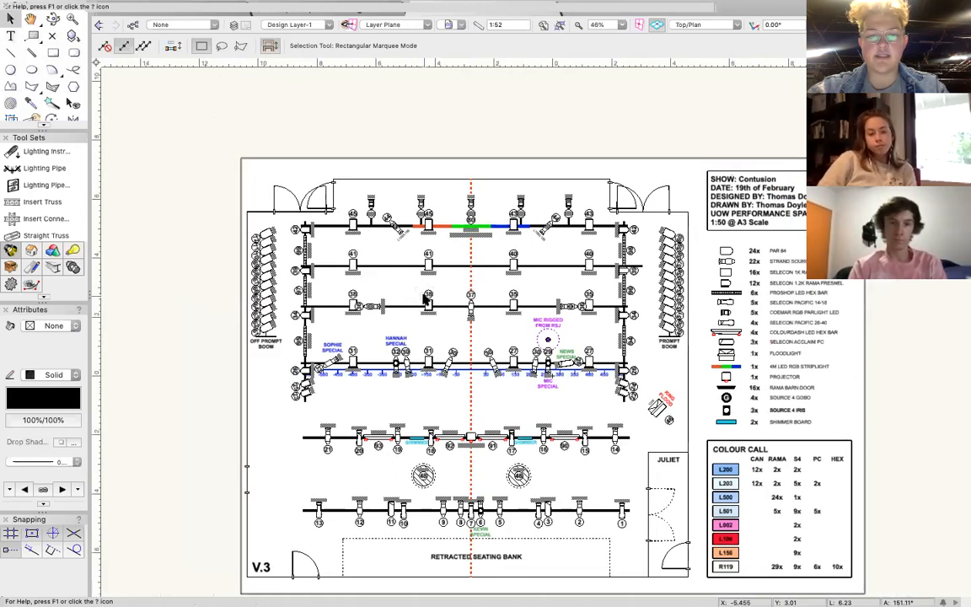
scroll(423, 299, "up", 3)
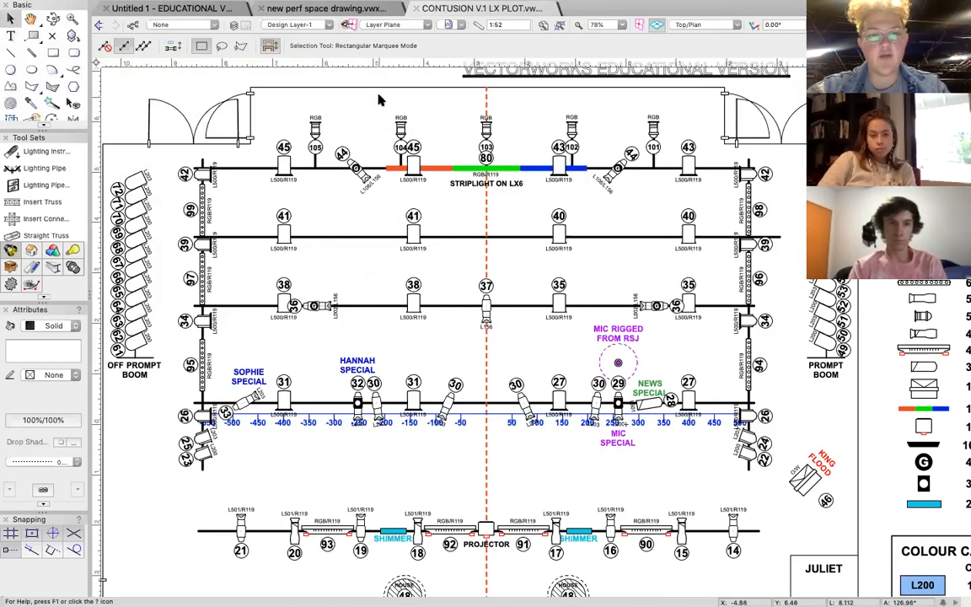
key("1")
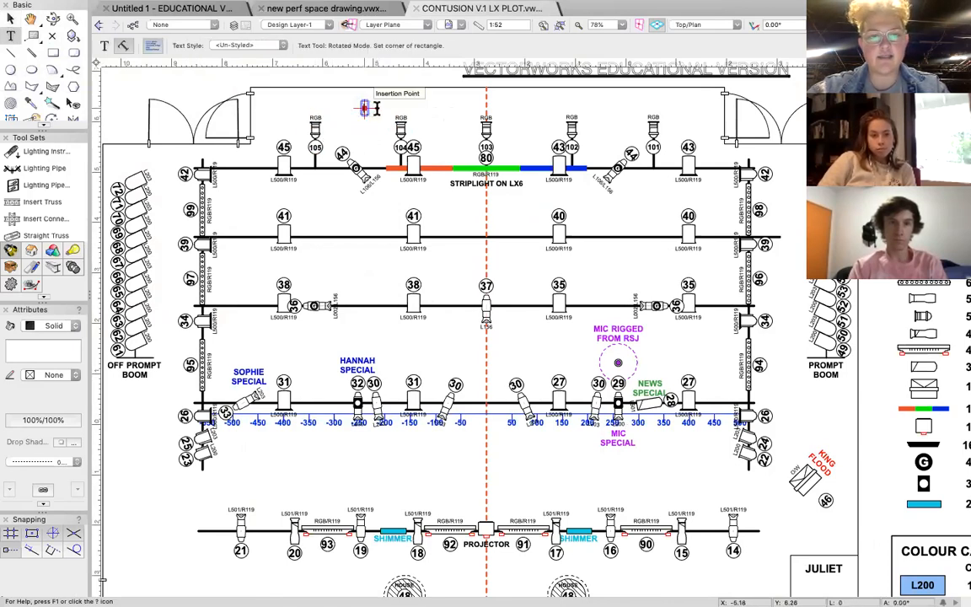
type("FJVJCNDNDNV")
key("Escape")
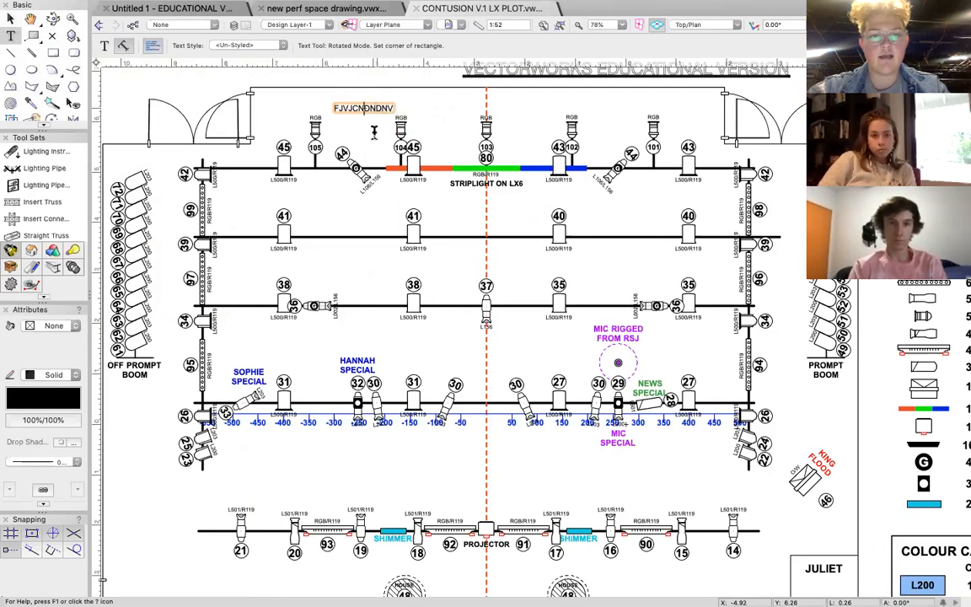
Draw a short diagonal line between the channel 104 and 103 lanterns with the Line tool.
key("2")
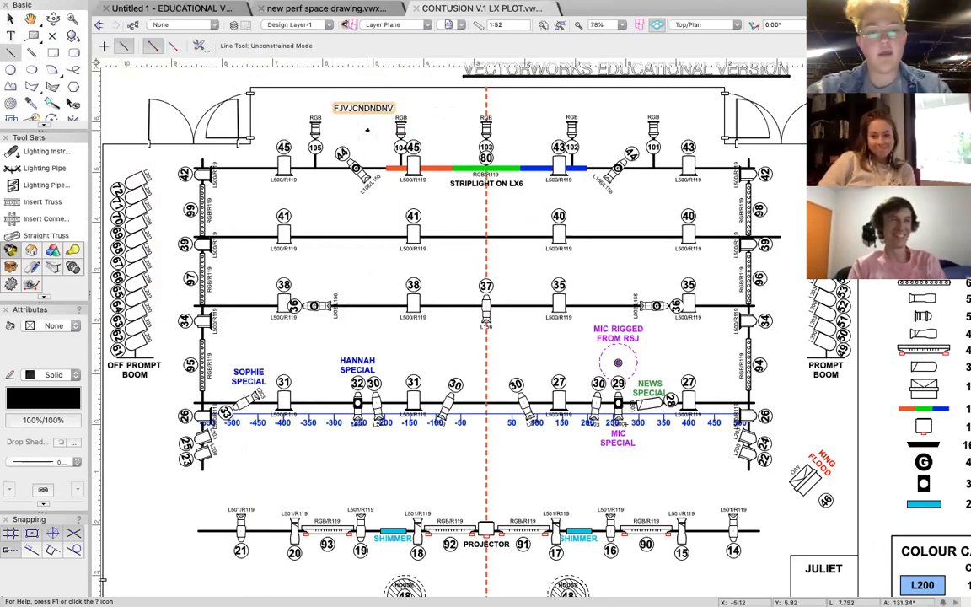
key("1")
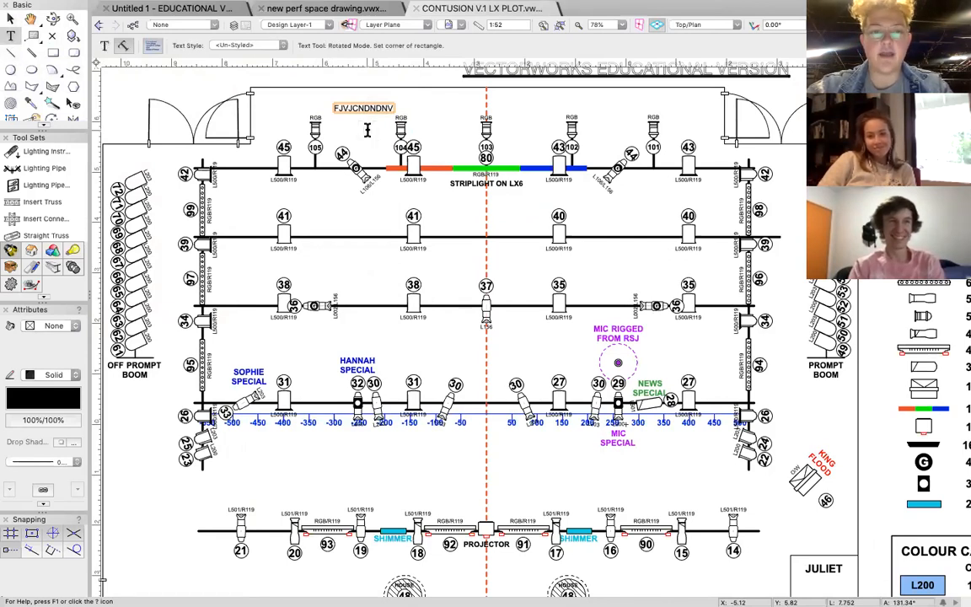
key("2")
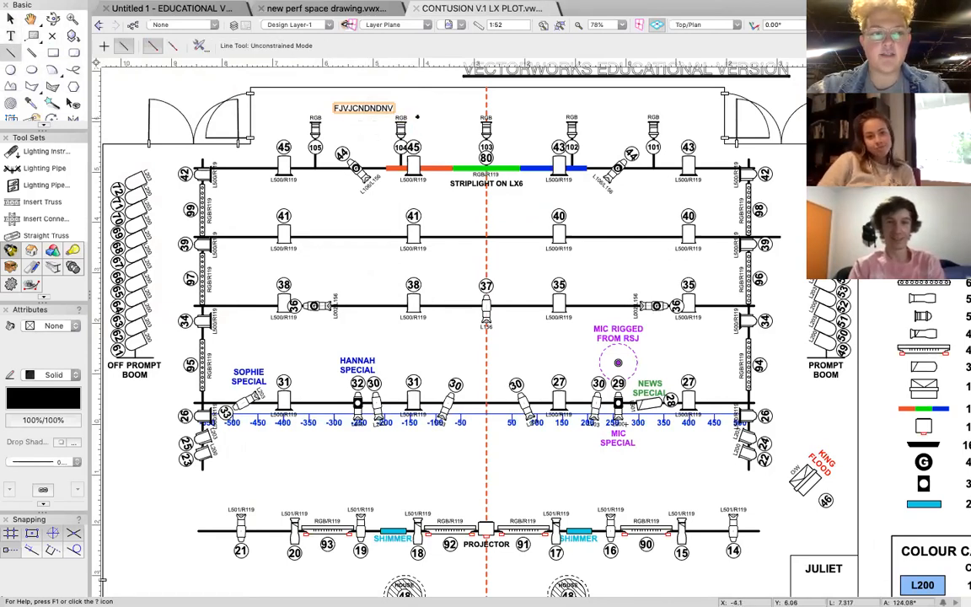
left_click(429, 108)
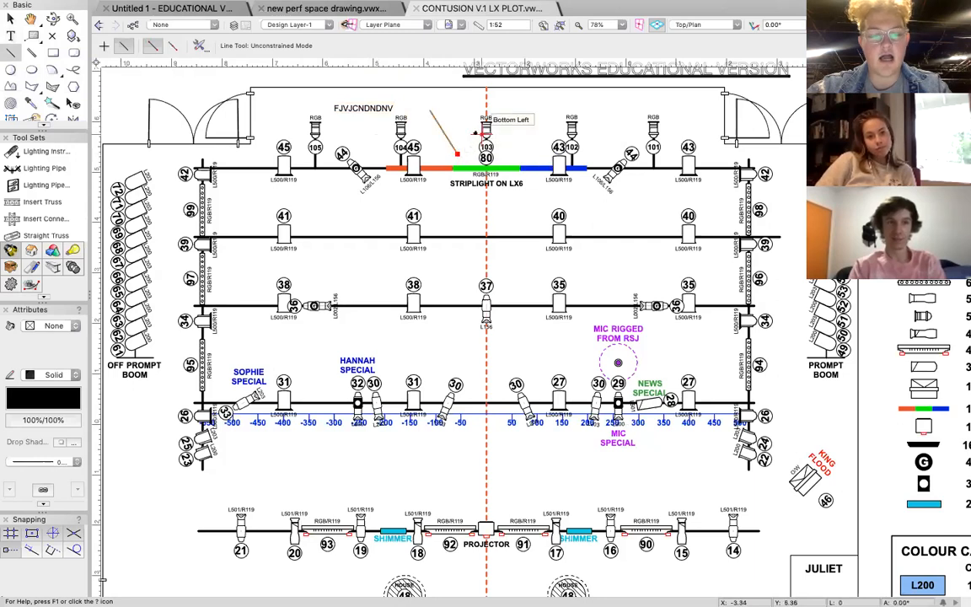
left_click(458, 154)
Draw a small rectangle just upstage of the channel 40/41 bar and a circle between the channel 38 and 37 lanterns.
key("3")
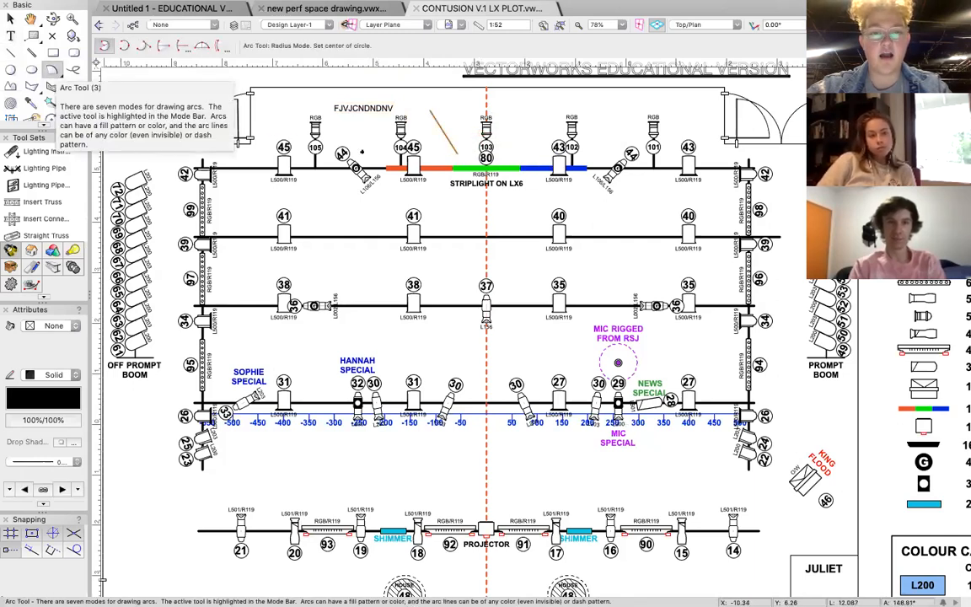
key("4")
left_click_drag(432, 200, 486, 224)
key("6")
left_click(455, 271)
left_click(455, 316)
Sketch a freeform multi-point polyline across the area around the channel 35 lantern and end the drawing.
key("5")
left_click(536, 262)
left_click(627, 272)
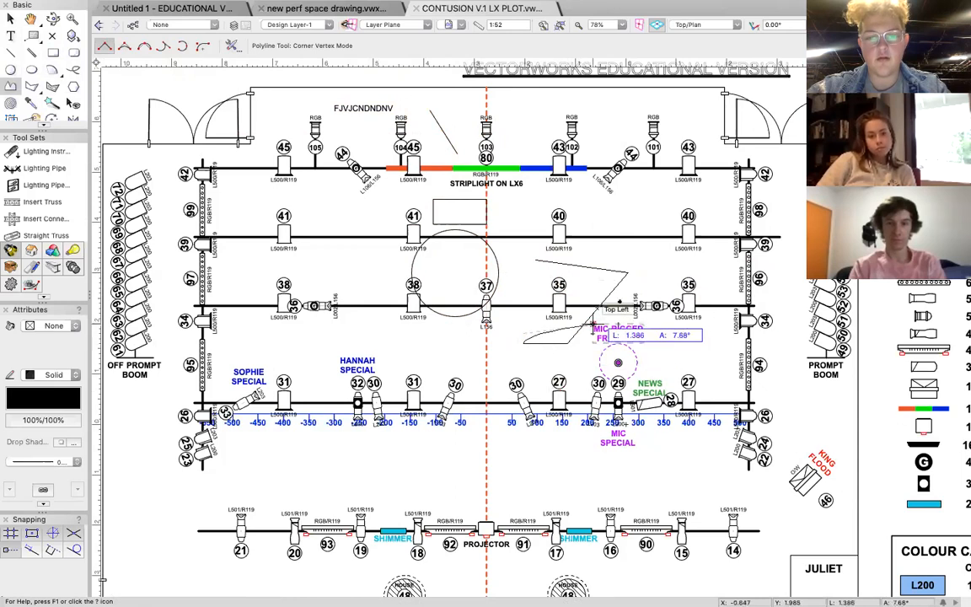
left_click(669, 267)
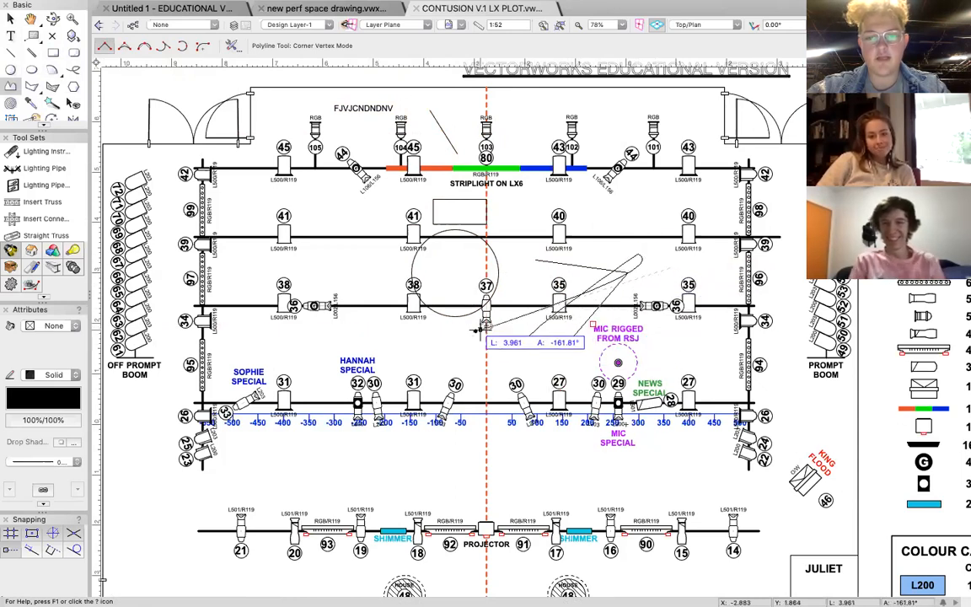
left_click(486, 355)
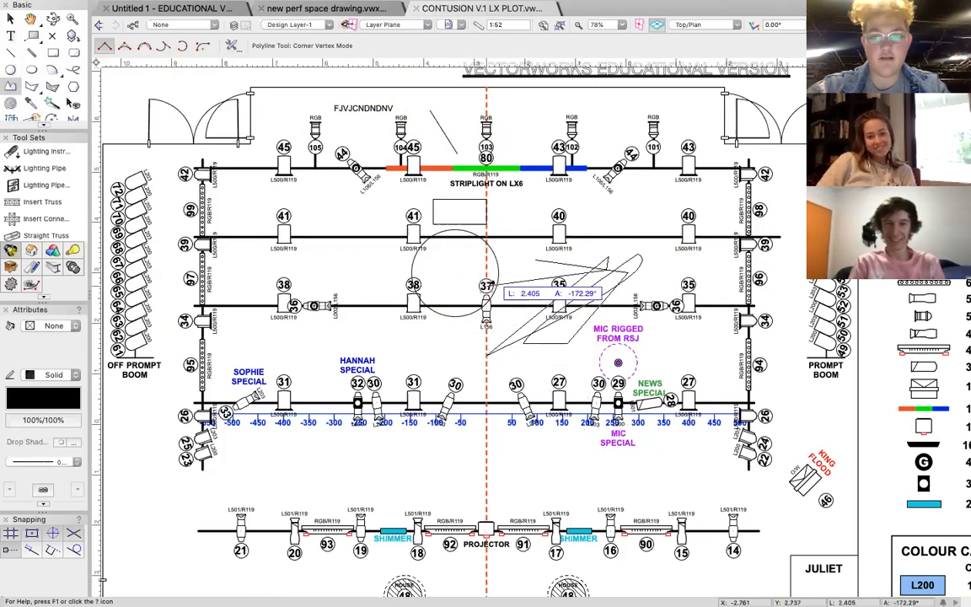
key("Escape")
Delete the sample polyline, circle, rectangle, diagonal line and FJVJCNDNDNV text label from the plot.
key("x")
left_click(496, 259)
left_click(494, 260)
key("Delete")
left_click(456, 222)
key("Delete")
left_click(443, 134)
key("Delete")
left_click(363, 109)
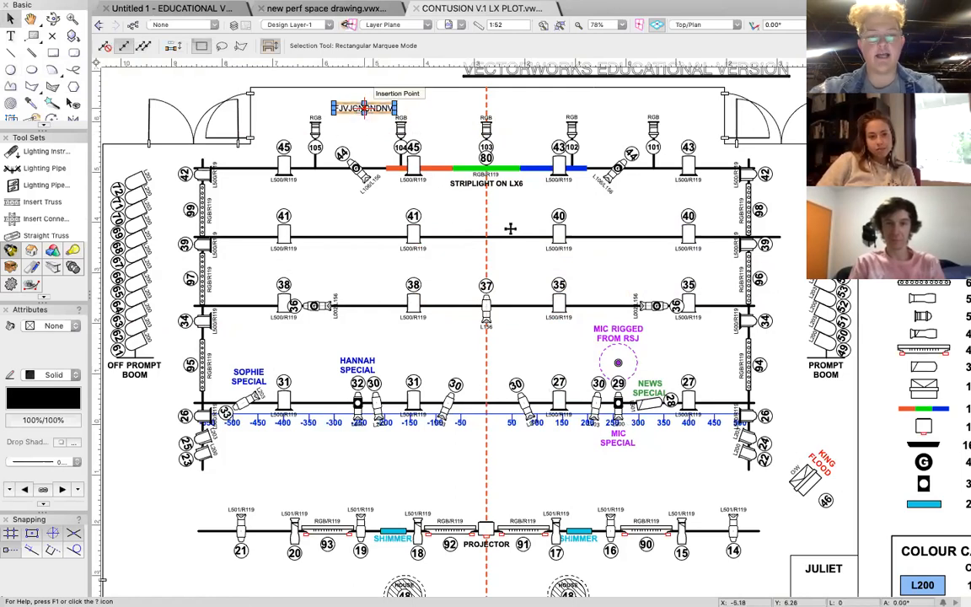
key("Delete")
Draw a rectangle about 0.51 by 0.29 between the channel 41 lantern and the dashed centre line.
scroll(455, 199, "up", 5)
scroll(455, 198, "up", 1)
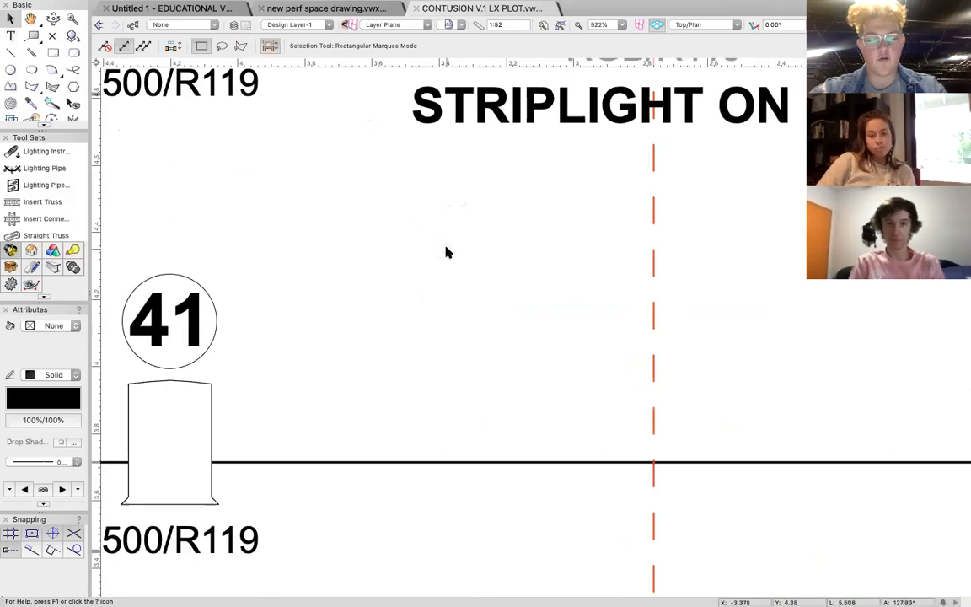
key("4")
left_click(412, 247)
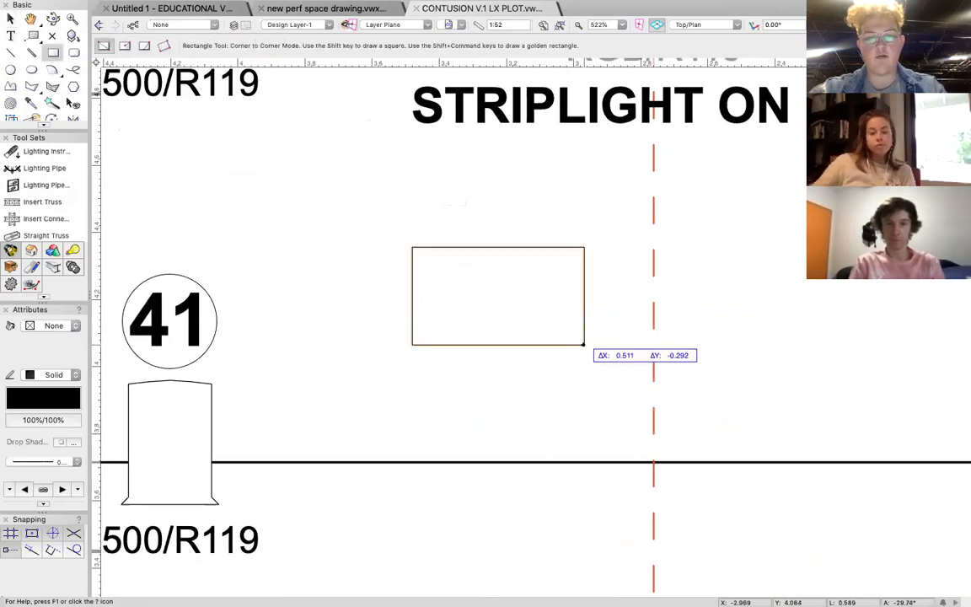
left_click(583, 344)
Add the text label RECTANGLE just above the sample rectangle with the Text tool.
key("1")
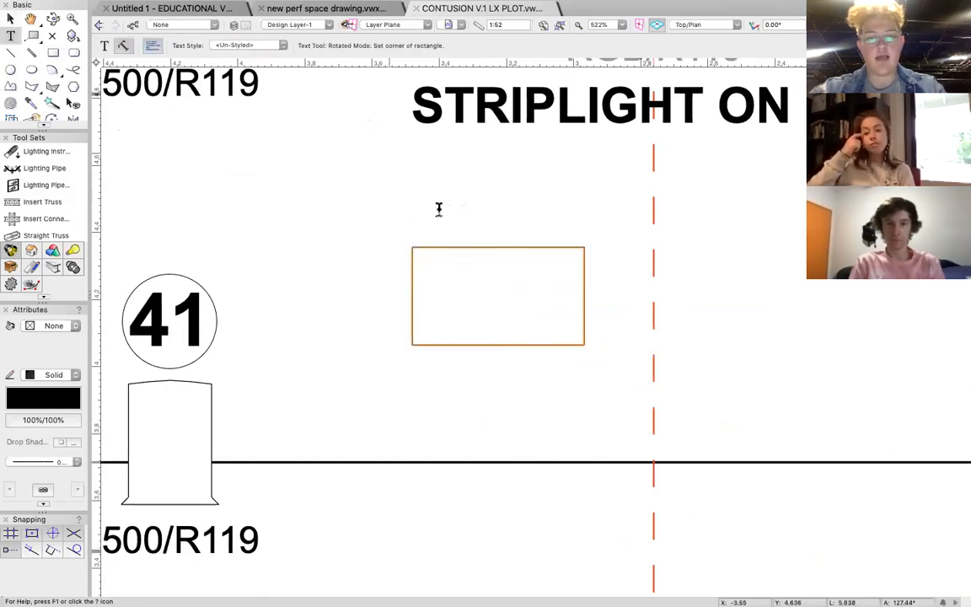
left_click(451, 218)
type("RECTN")
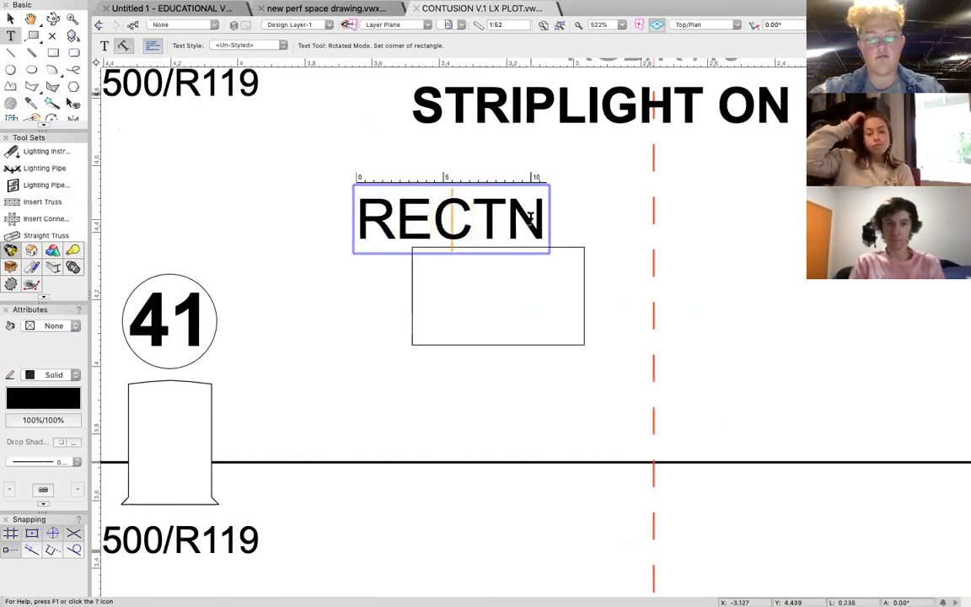
key("BackSpace")
type("ANGLE")
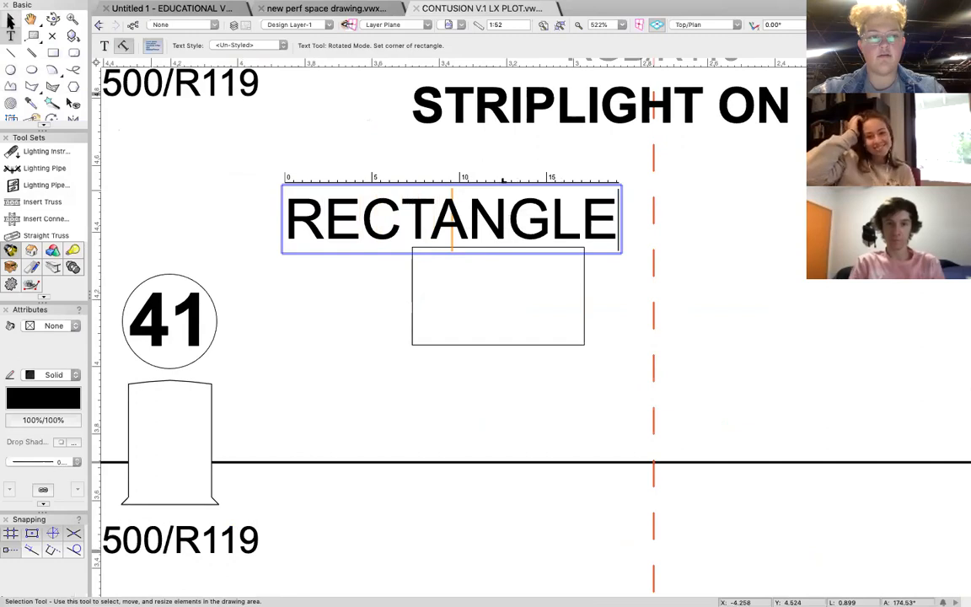
left_click(10, 18)
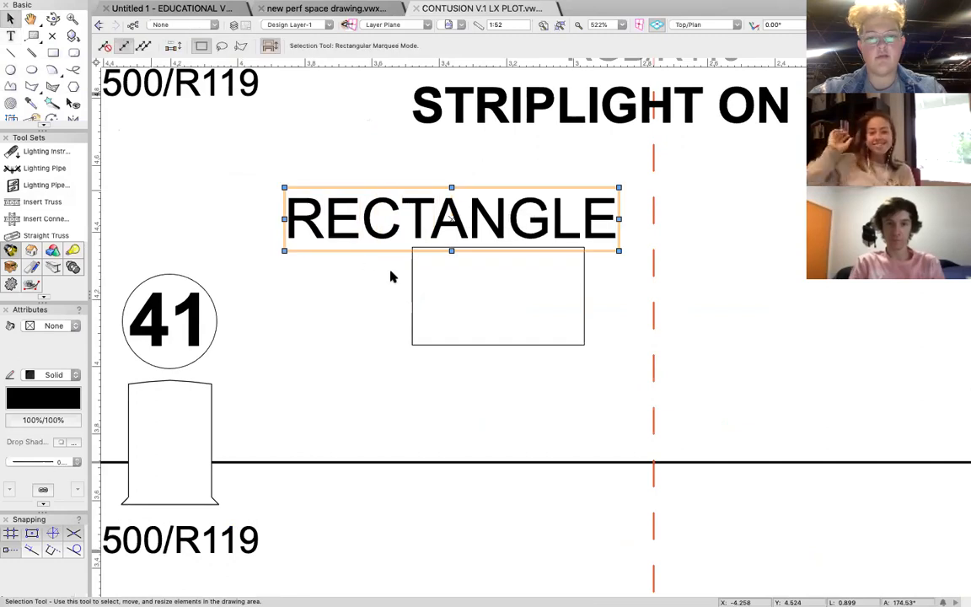
Delete the sample rectangle and its RECTANGLE text label from the plot.
left_click(435, 287)
left_click(413, 295, "shift")
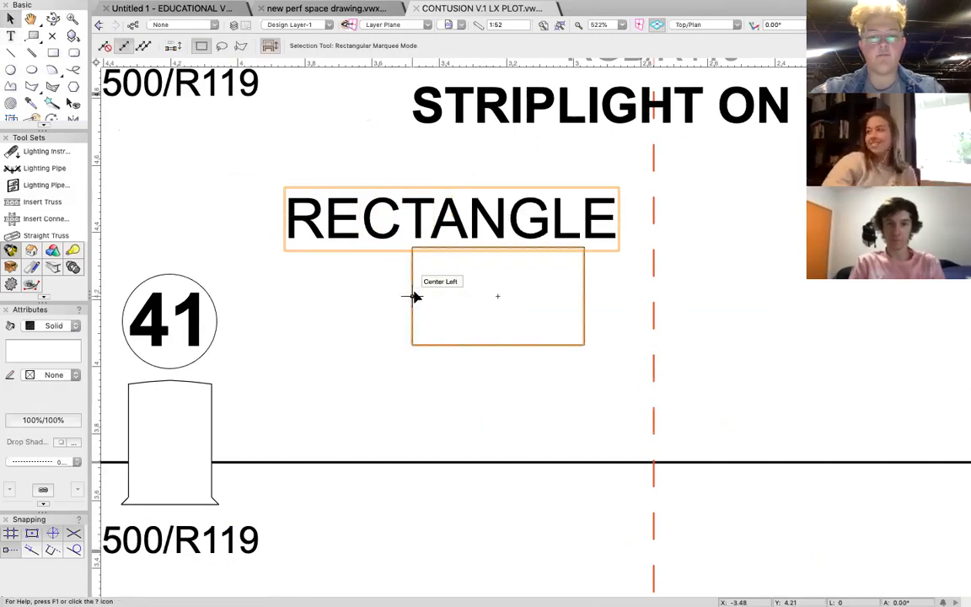
key("Delete")
scroll(415, 295, "down", 2)
scroll(414, 295, "down", 10)
scroll(415, 295, "down", 3)
left_click(543, 26)
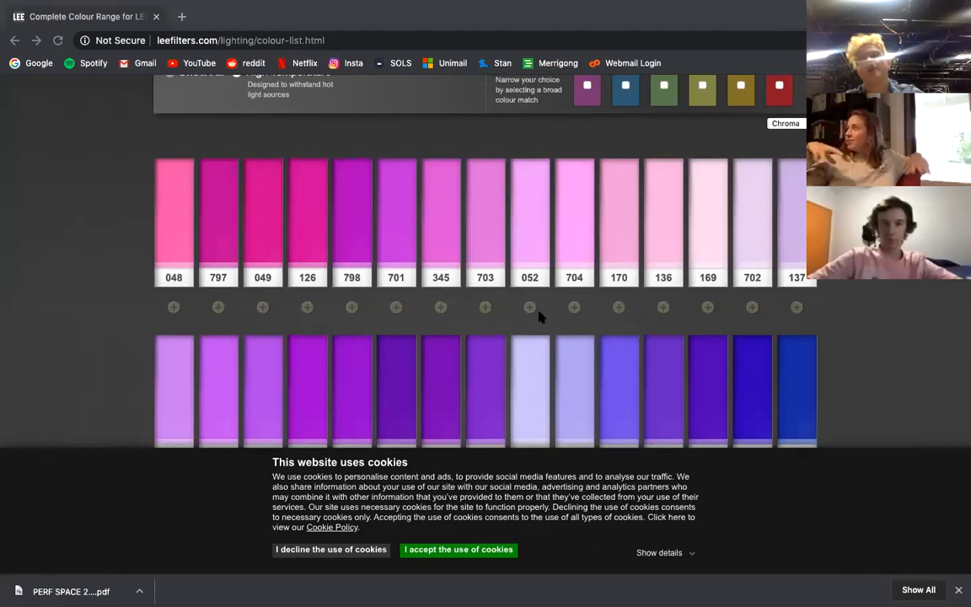
Sort the colour effect filters on the LEE Filters page in the web browser by Numeric order.
scroll(540, 313, "up", 3)
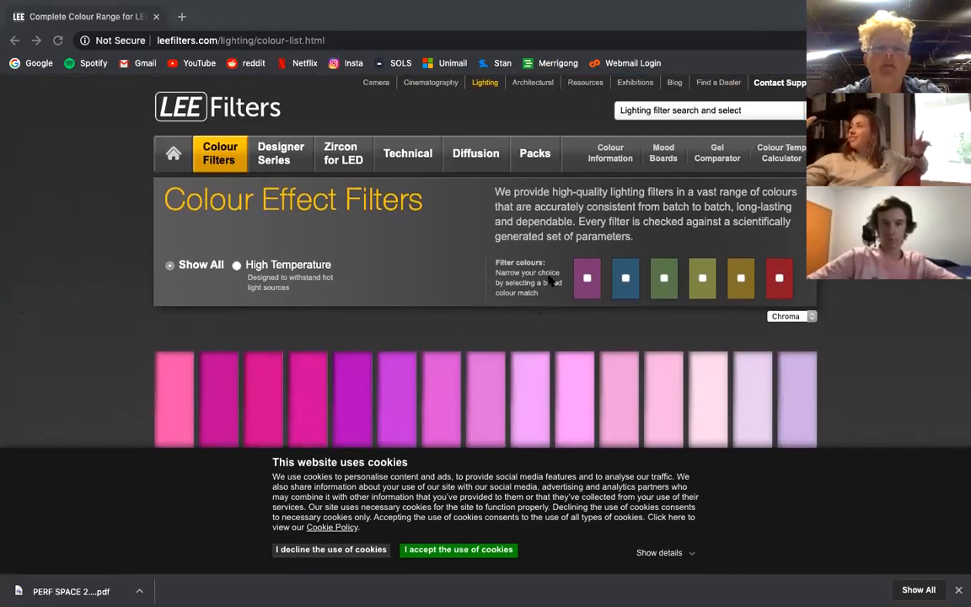
scroll(555, 328, "down", 3)
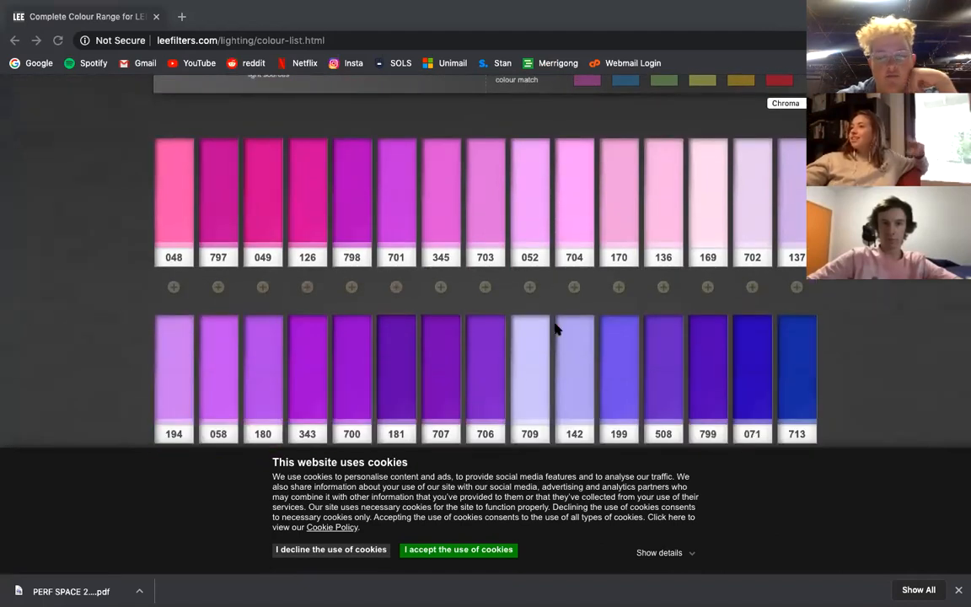
scroll(556, 328, "down", 3)
scroll(555, 329, "down", 5)
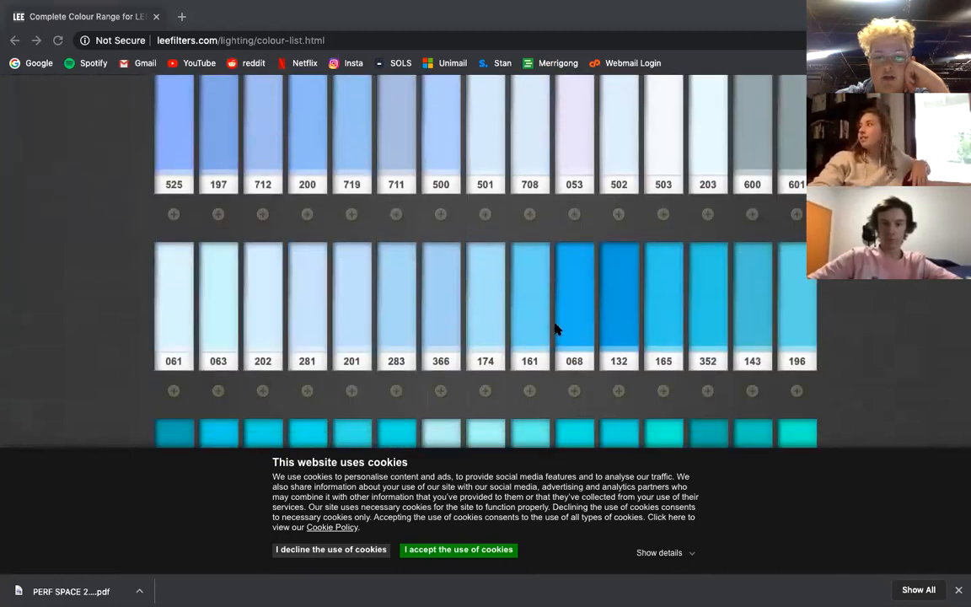
scroll(555, 329, "up", 15)
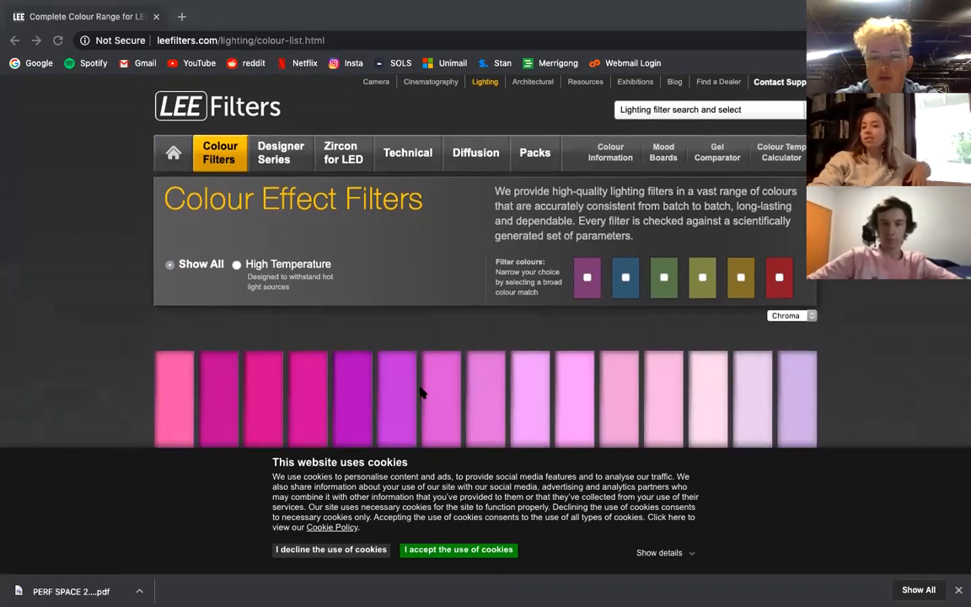
scroll(421, 392, "down", 20)
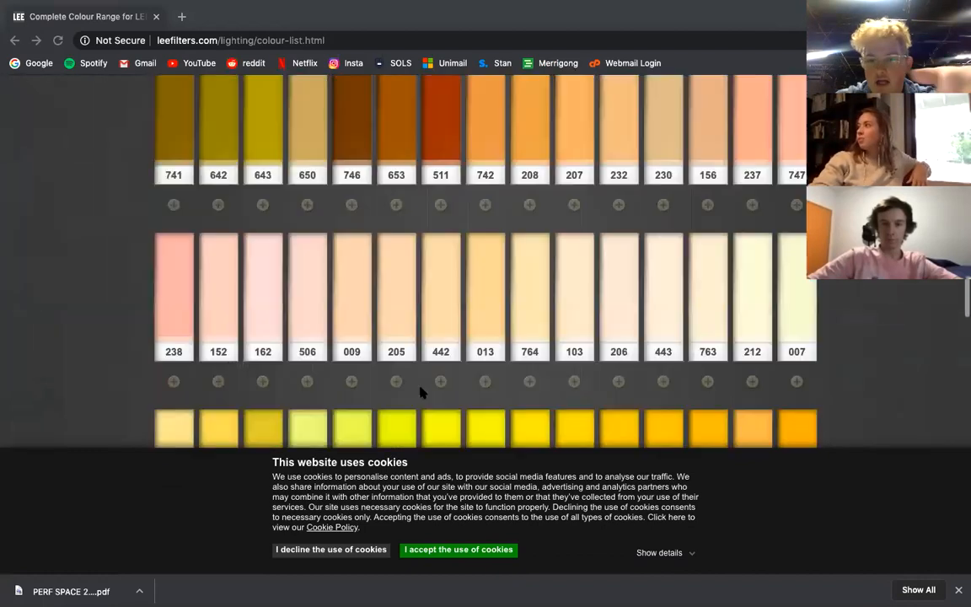
scroll(421, 392, "up", 20)
left_click(790, 316)
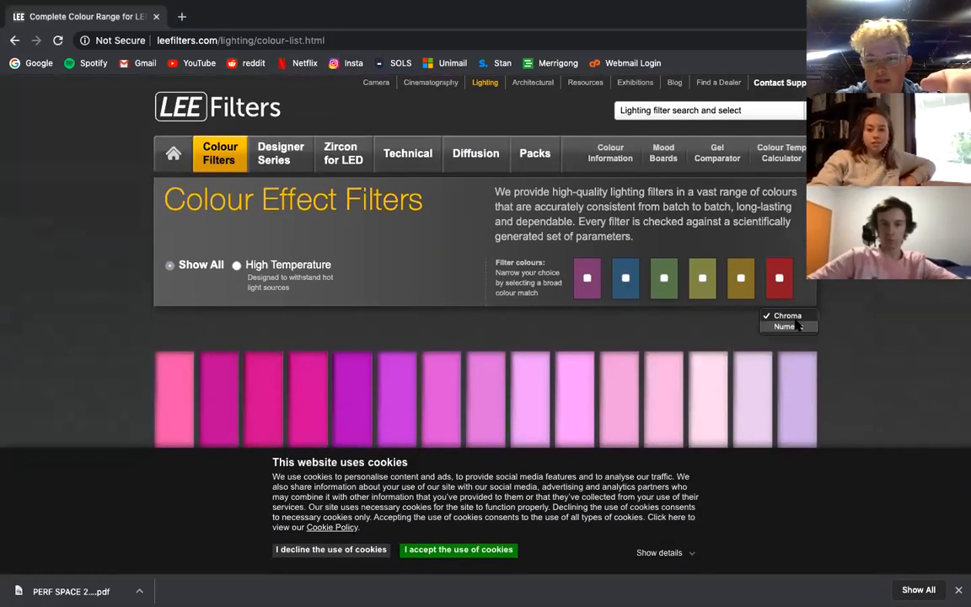
left_click(787, 326)
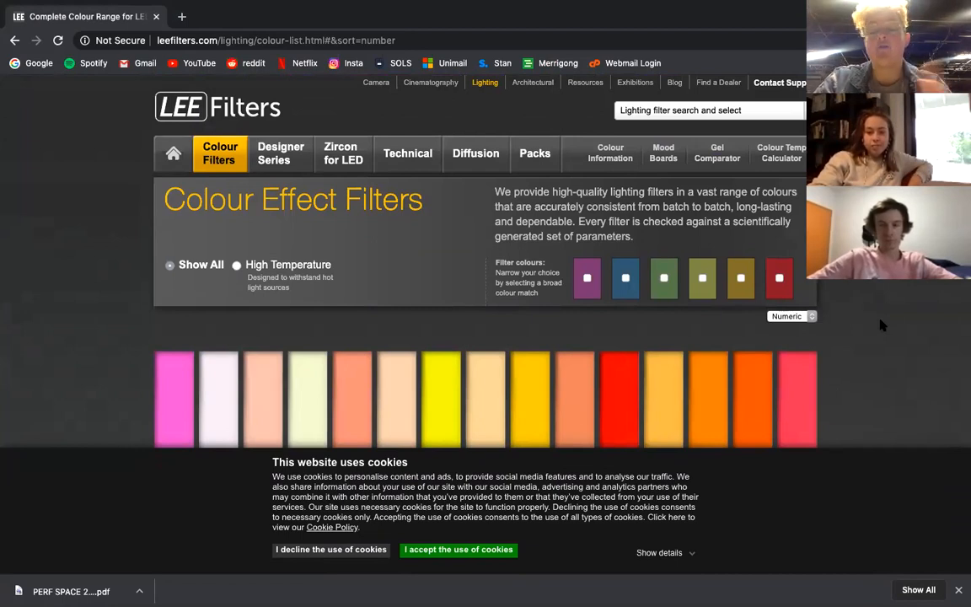
Examine the numbered swatches up to 143, reading the descriptions of red 106, blues 079, 119 and 120, and green 139.
scroll(880, 325, "down", 3)
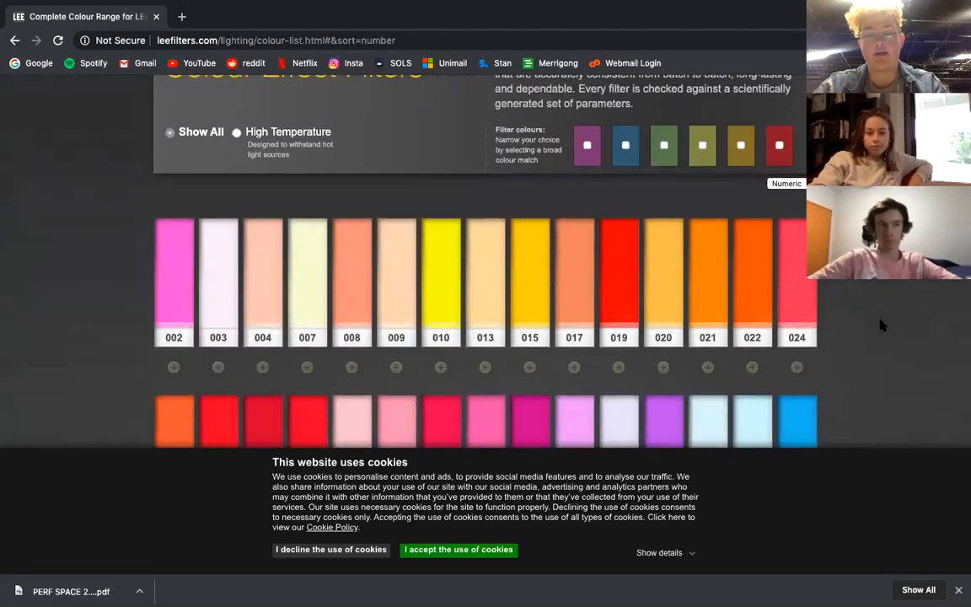
scroll(881, 325, "down", 1)
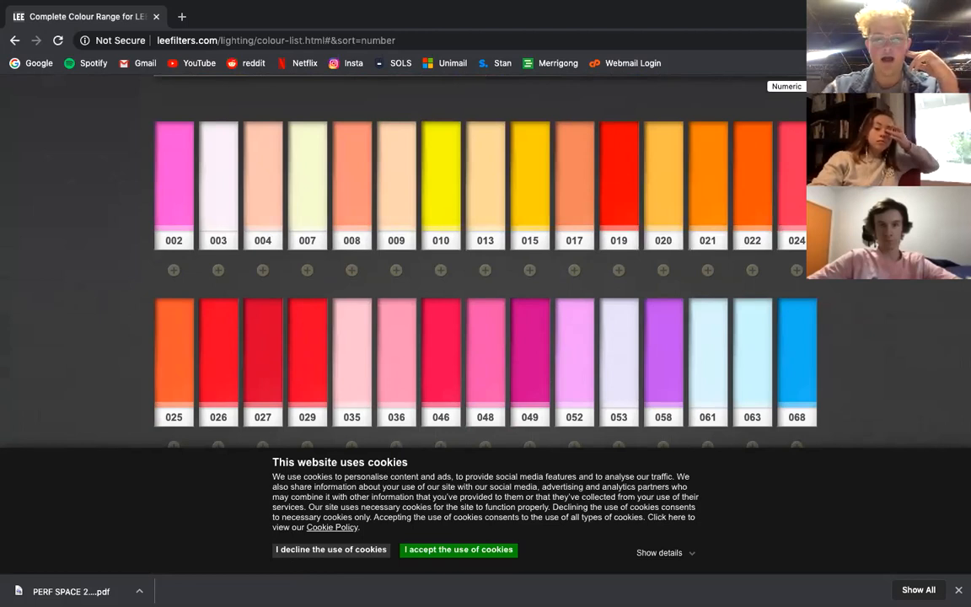
scroll(485, 253, "down", 15)
scroll(485, 252, "up", 12)
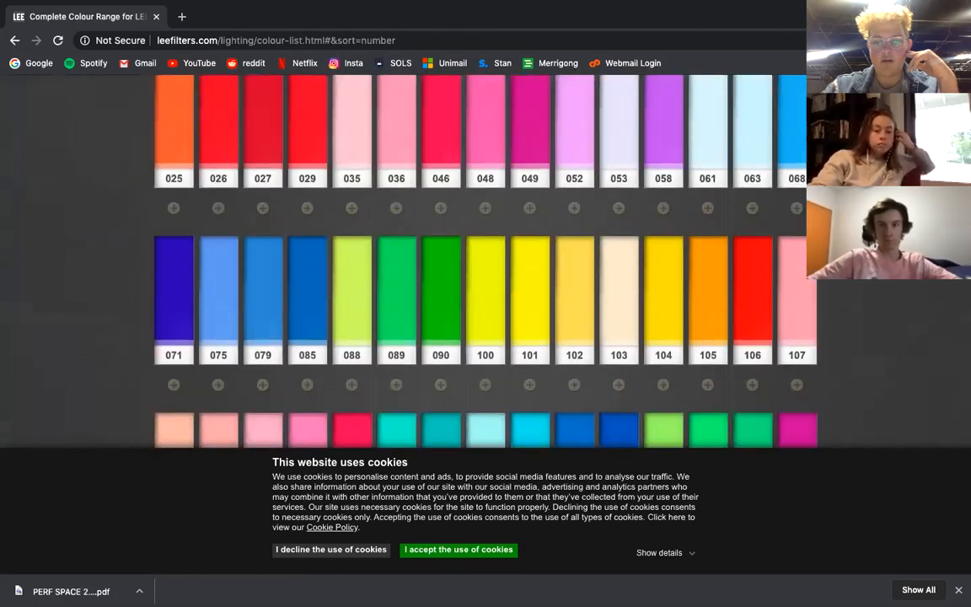
scroll(485, 252, "down", 3)
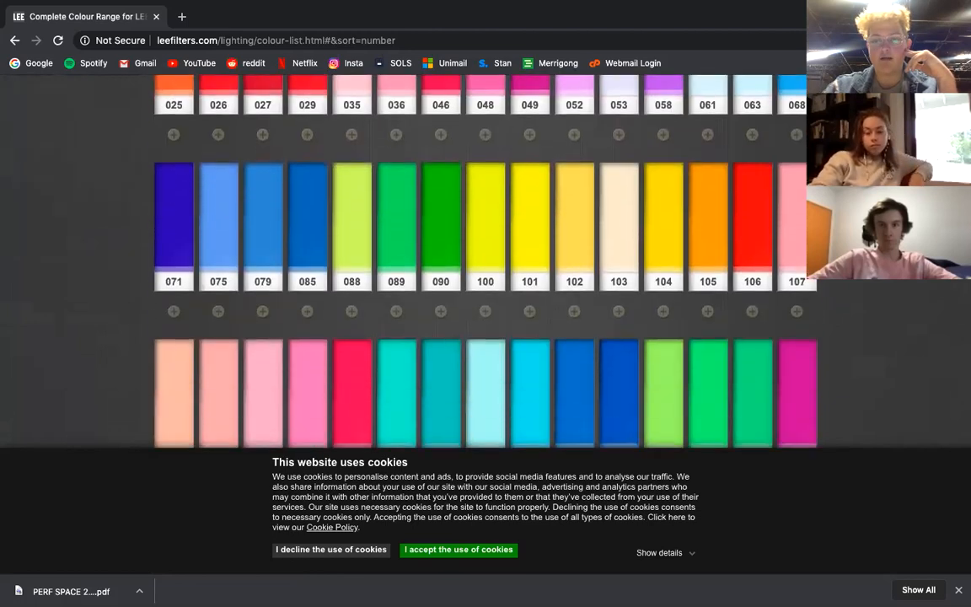
mouse_move(753, 229)
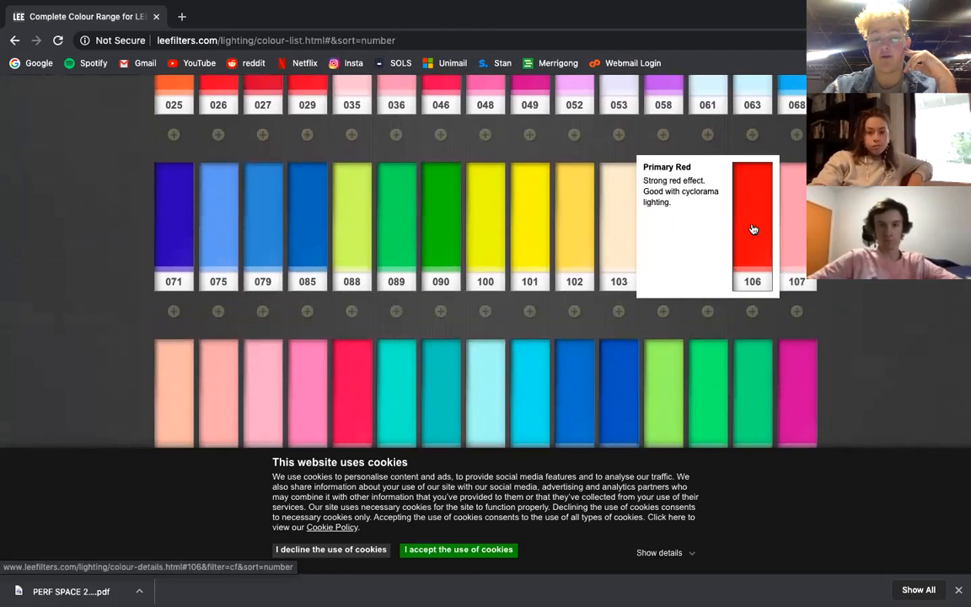
scroll(753, 229, "down", 2)
mouse_move(626, 290)
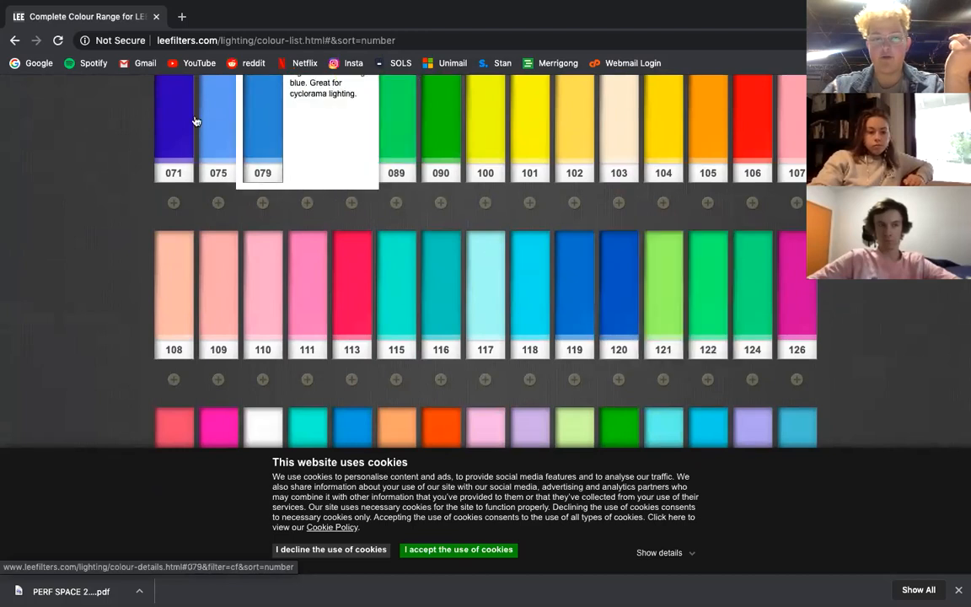
mouse_move(579, 298)
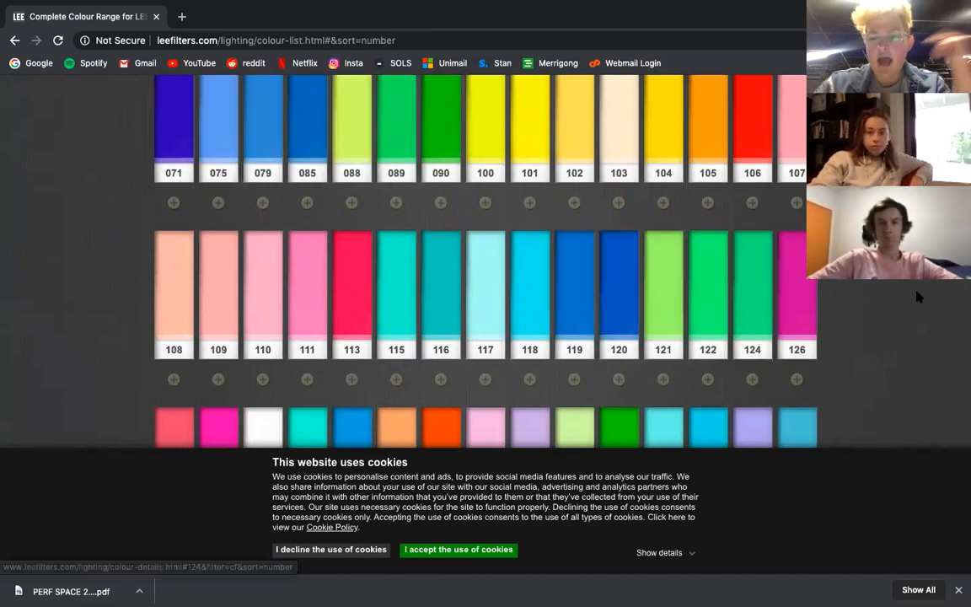
scroll(917, 293, "down", 1)
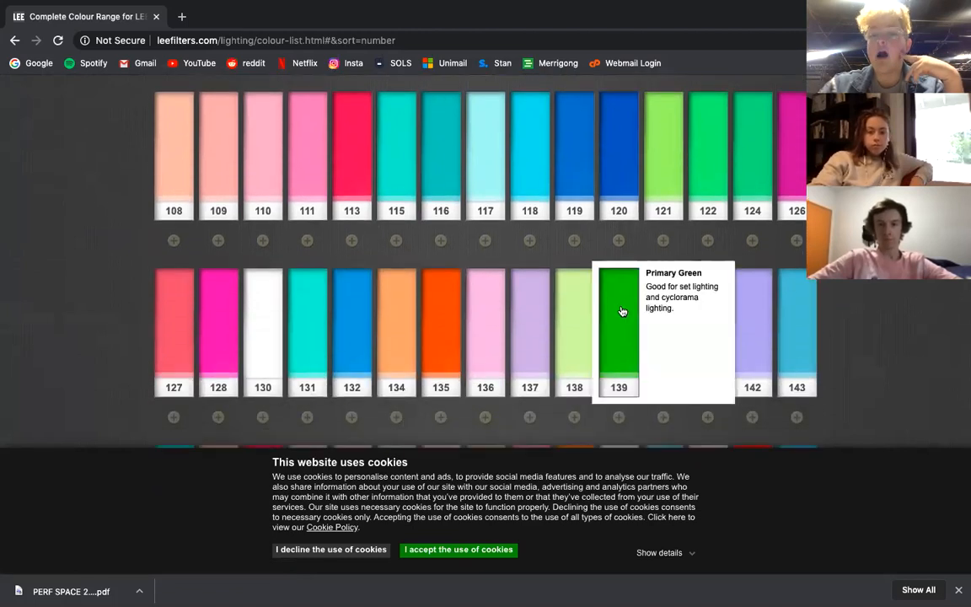
scroll(622, 312, "up", 1)
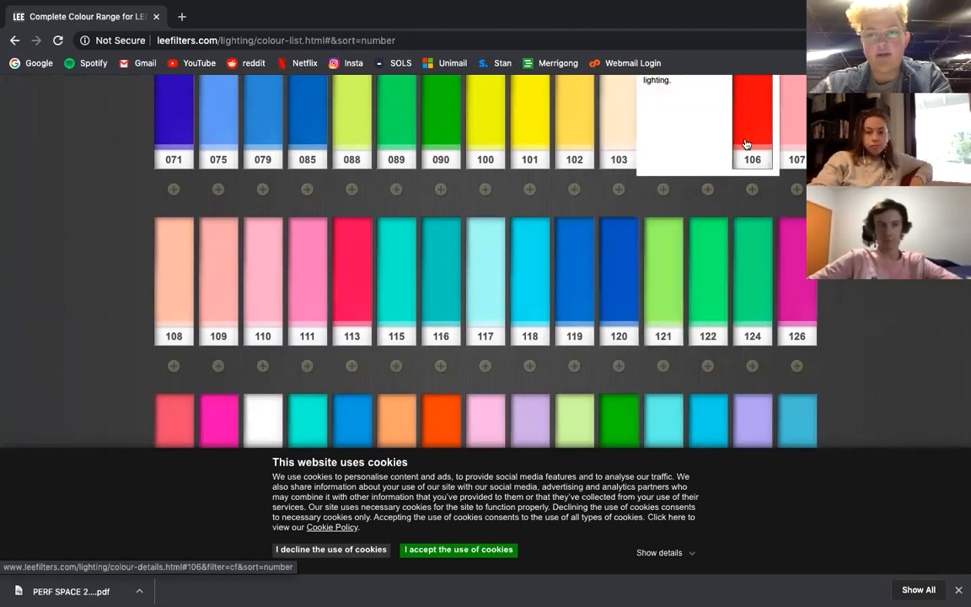
scroll(626, 278, "down", 1)
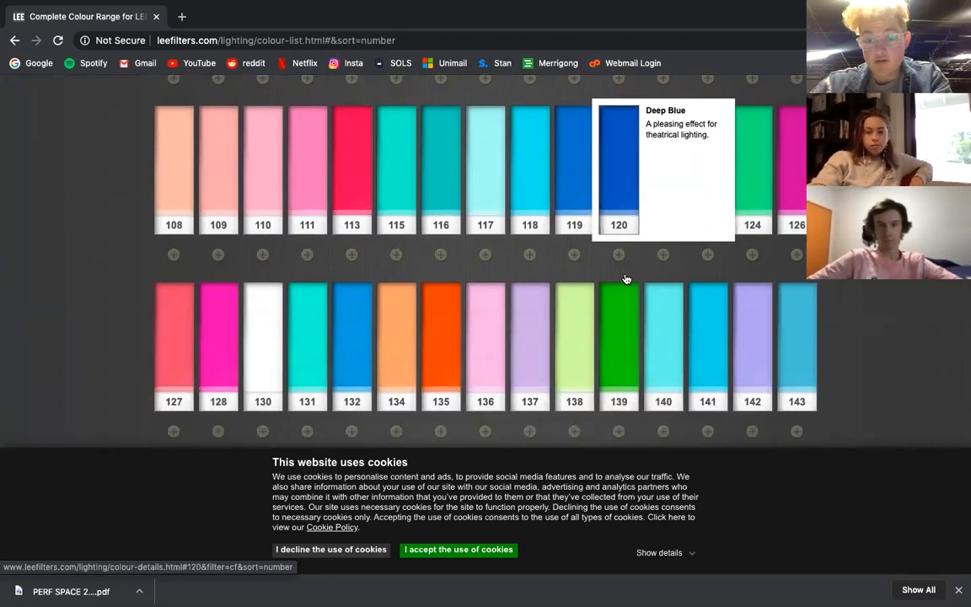
Examine the colour-temperature correction filters 200 to 208, comparing the CTB and CTO descriptions.
scroll(621, 312, "down", 4)
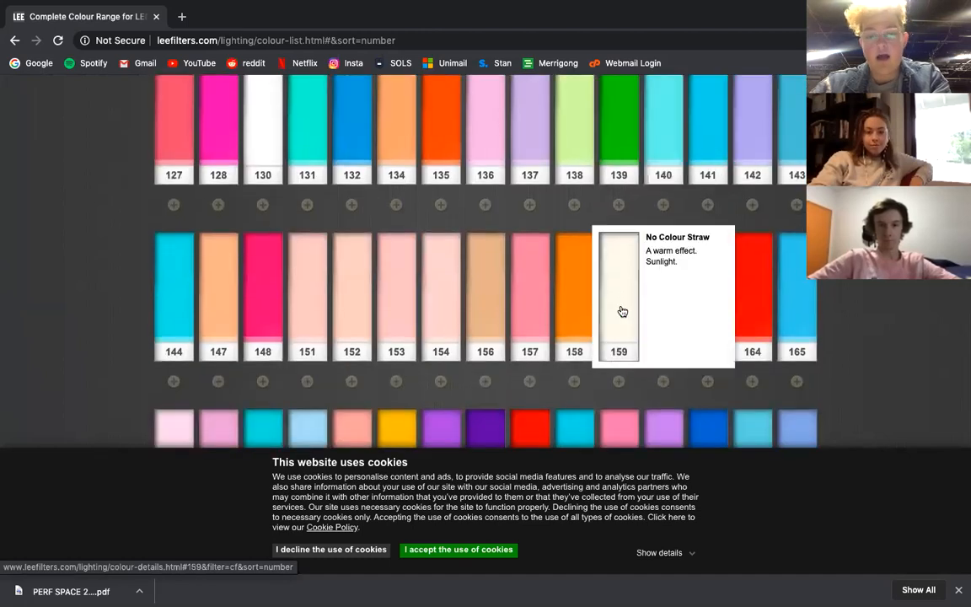
scroll(621, 312, "down", 2)
scroll(621, 312, "up", 1)
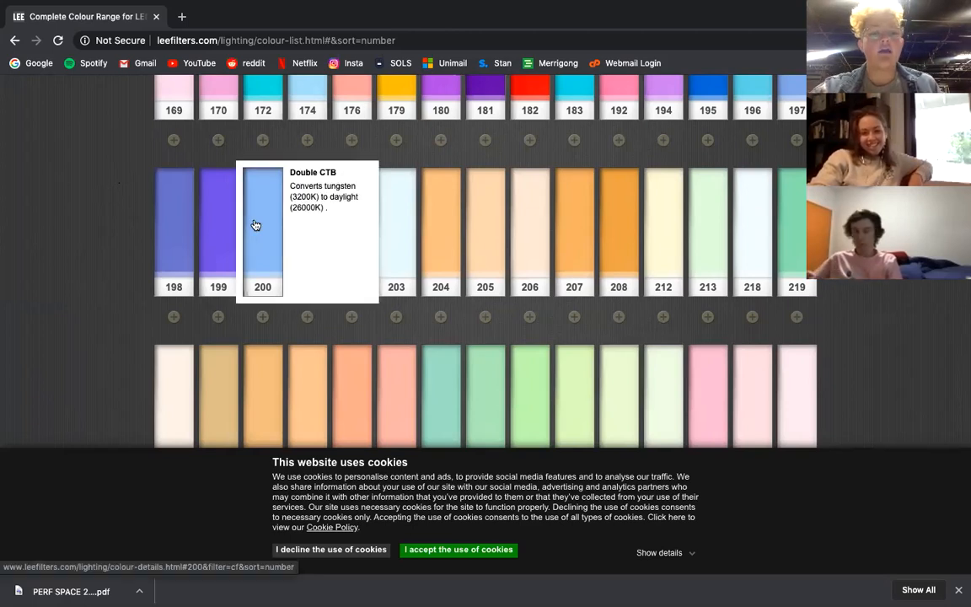
mouse_move(360, 283)
mouse_move(402, 280)
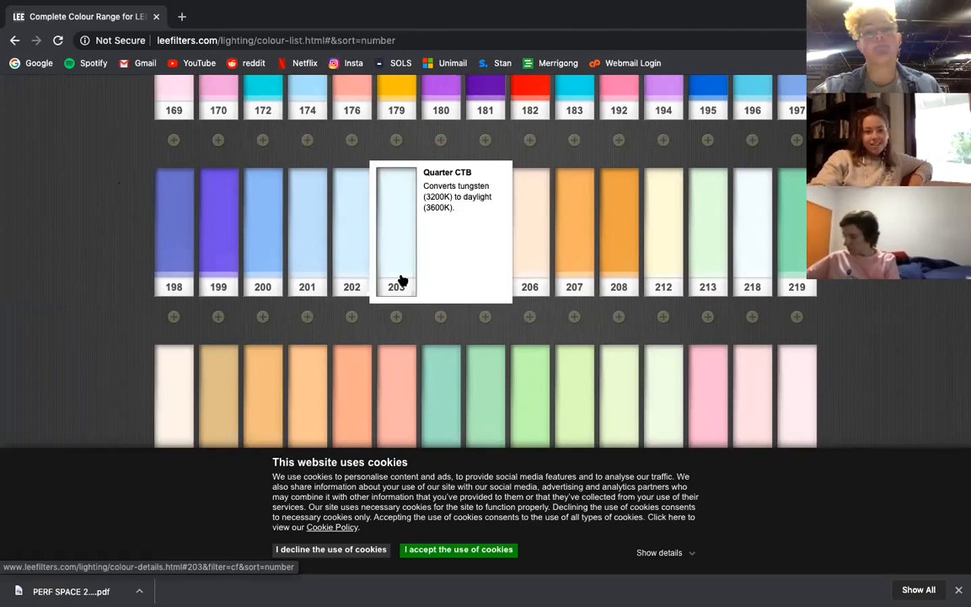
mouse_move(445, 279)
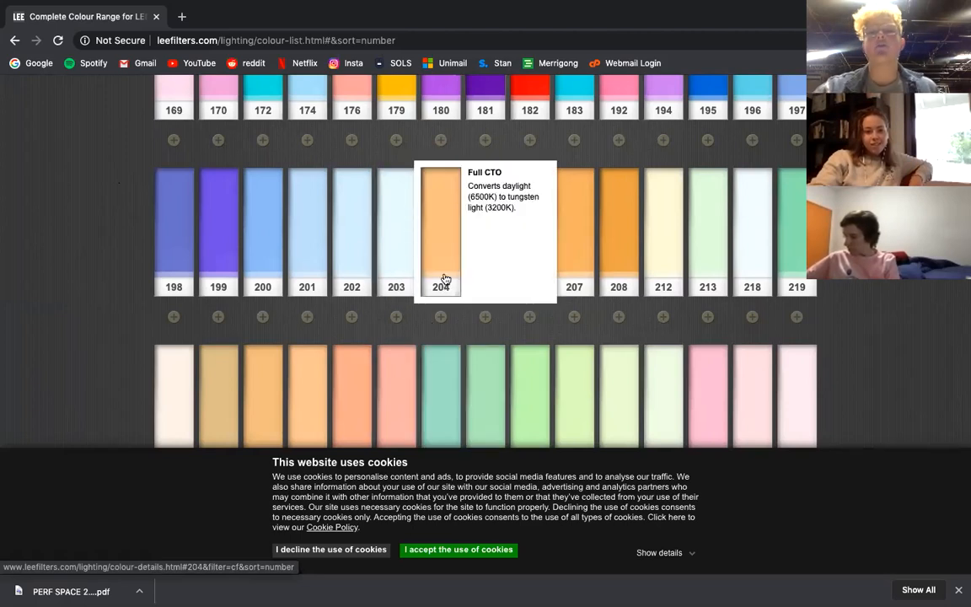
mouse_move(607, 286)
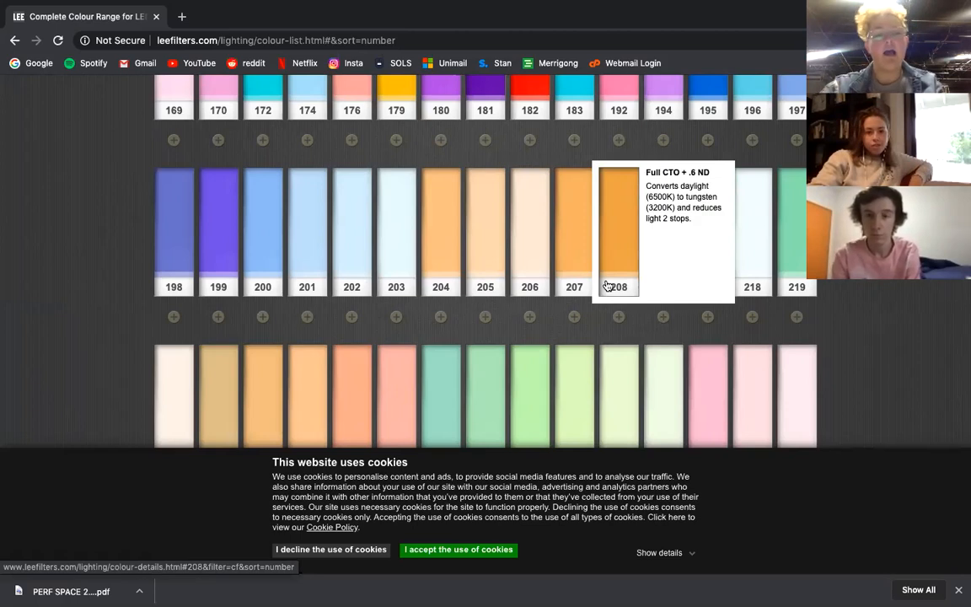
mouse_move(253, 225)
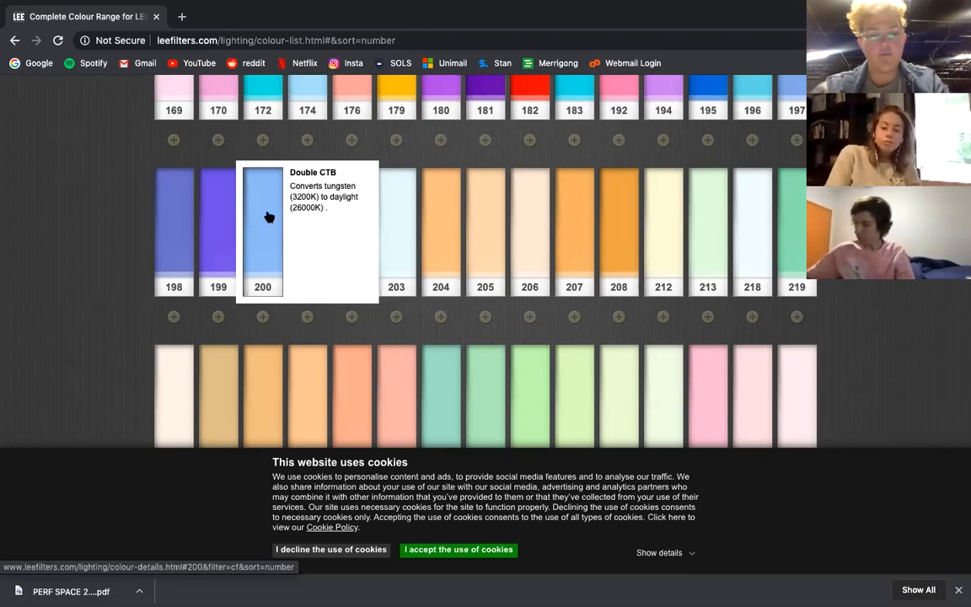
mouse_move(298, 223)
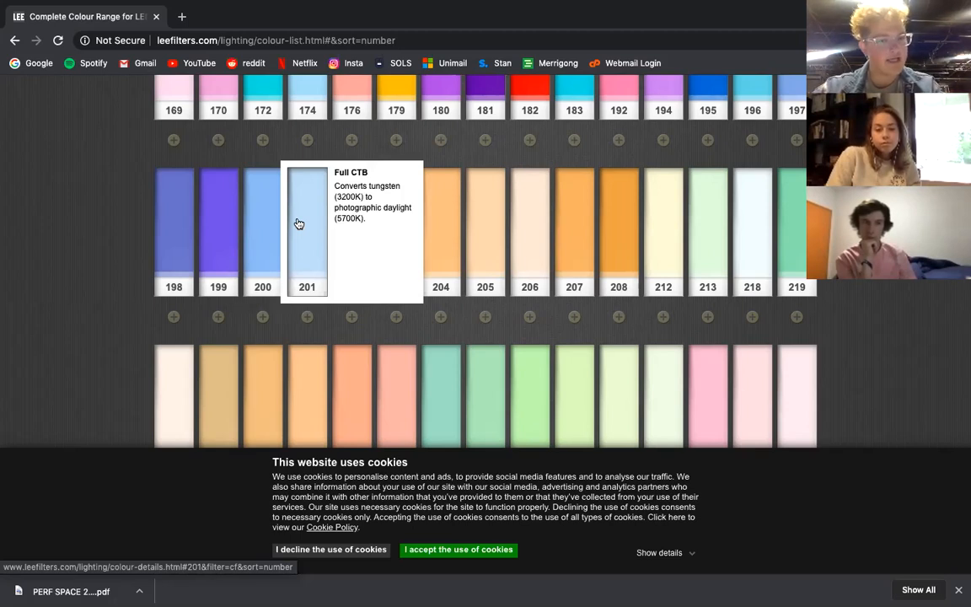
mouse_move(345, 230)
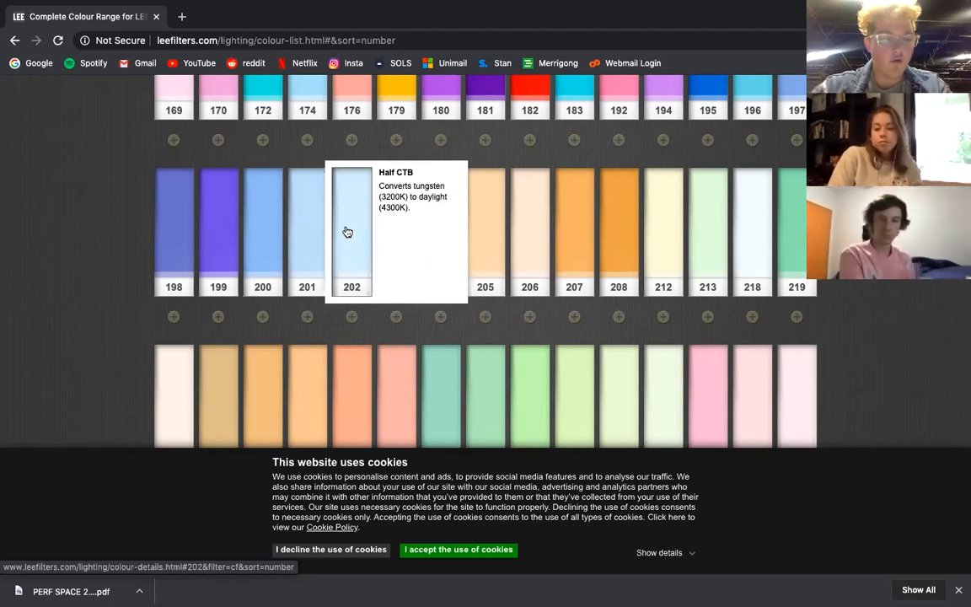
mouse_move(396, 247)
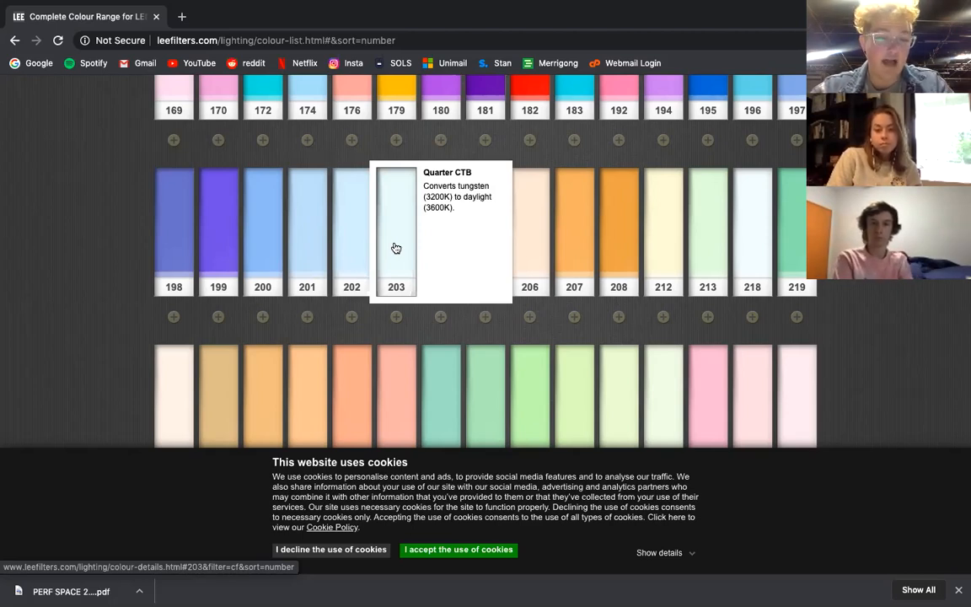
mouse_move(428, 234)
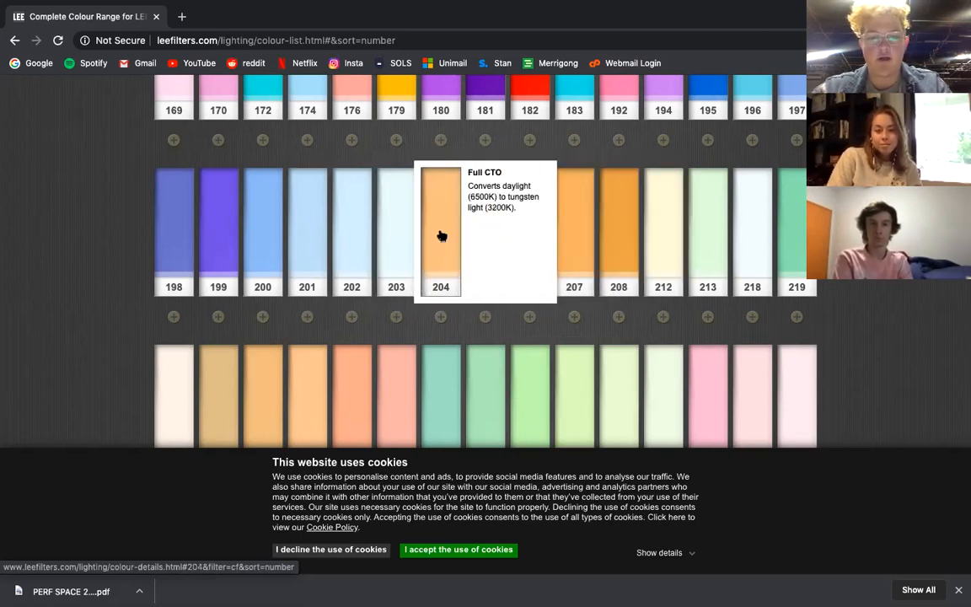
Compare the descriptions of the CTO filters from 205 onward with those of the CTB filters 203 and 283.
mouse_move(489, 236)
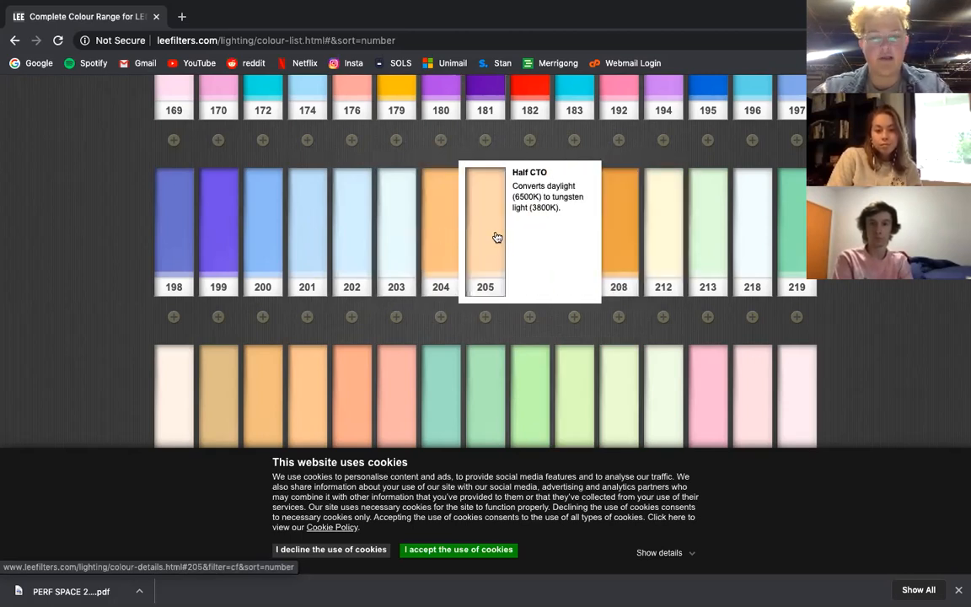
mouse_move(570, 244)
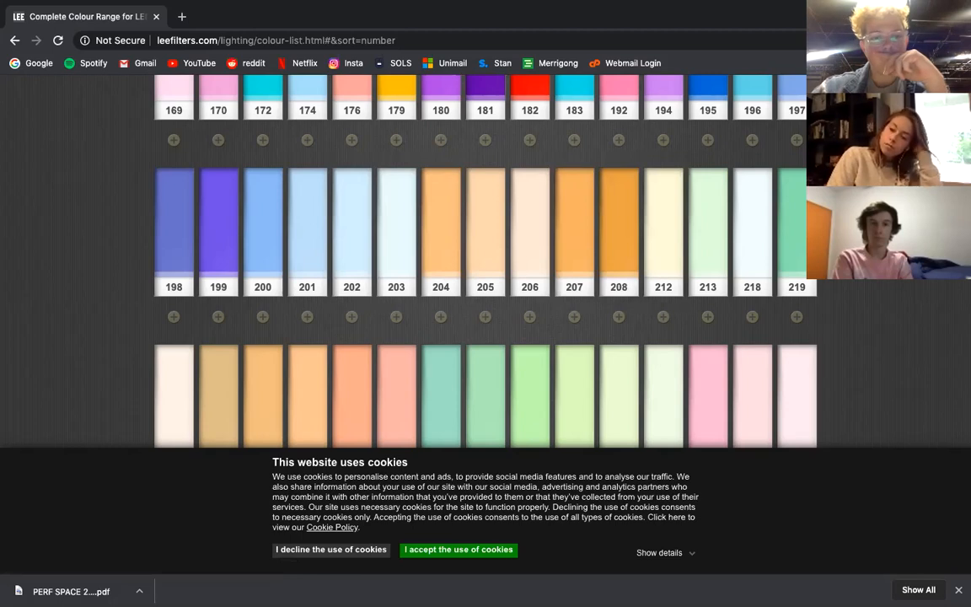
scroll(747, 255, "down", 1)
scroll(486, 252, "down", 3)
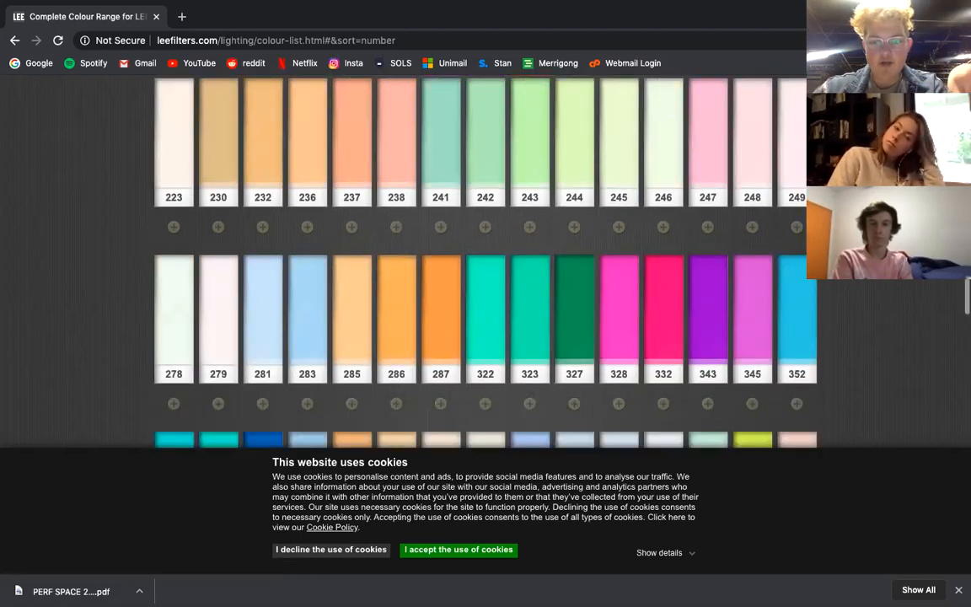
scroll(353, 173, "down", 2)
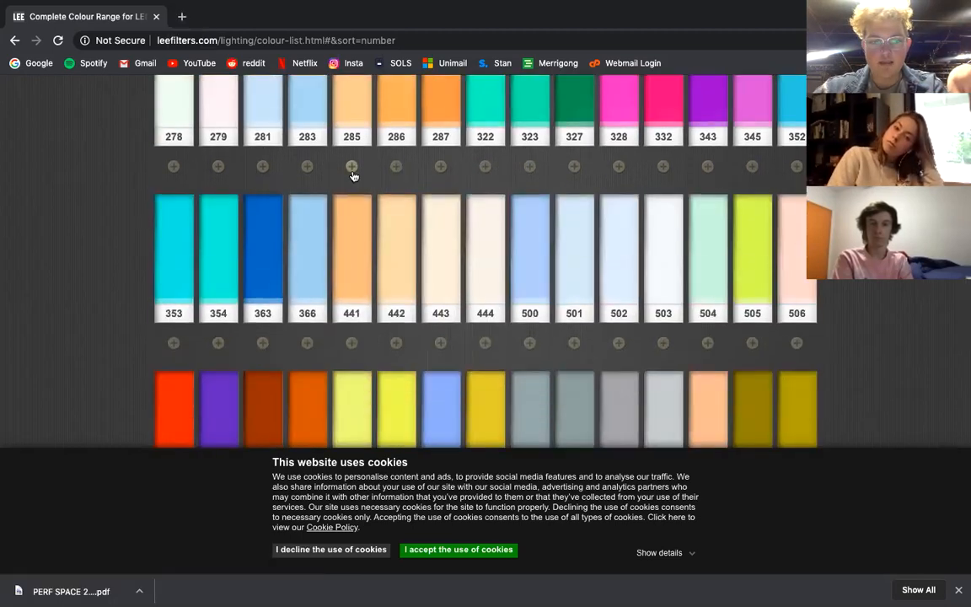
scroll(353, 174, "up", 2)
mouse_move(310, 196)
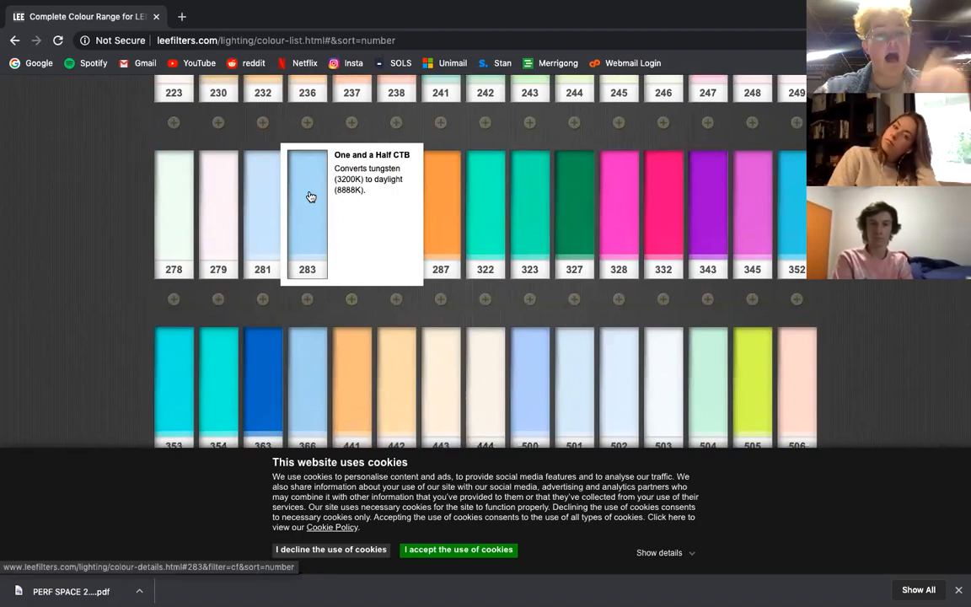
scroll(310, 197, "up", 4)
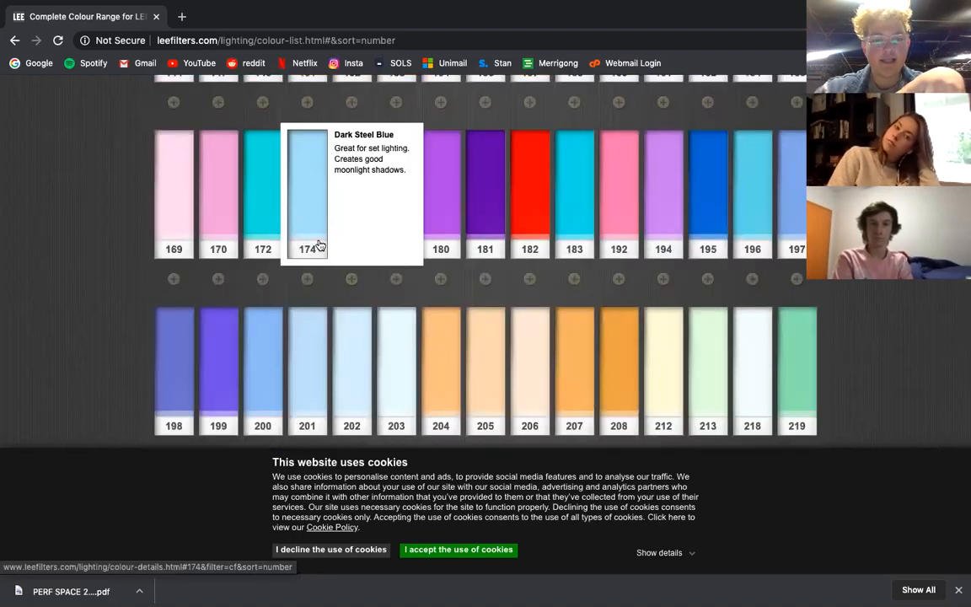
mouse_move(268, 286)
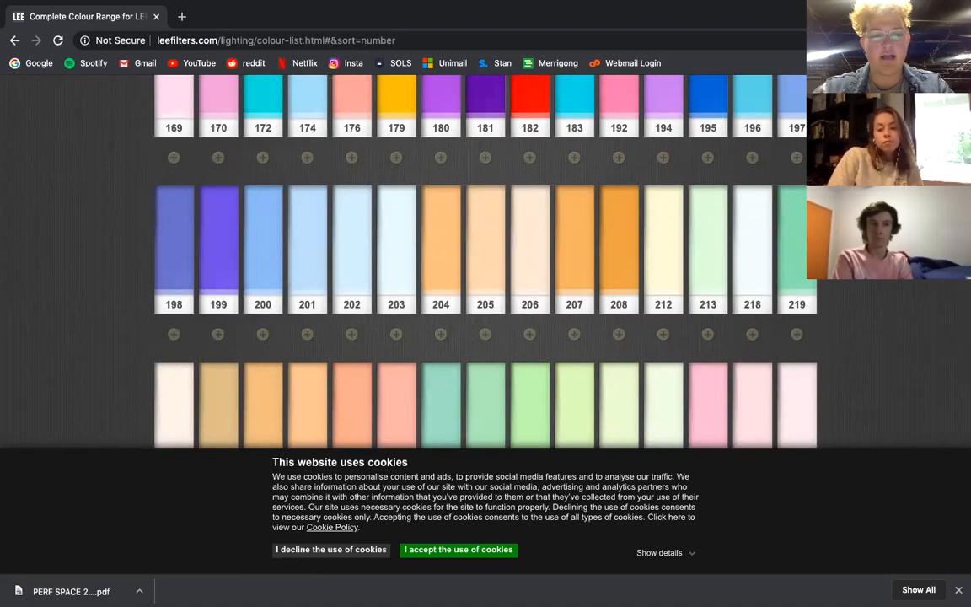
mouse_move(269, 231)
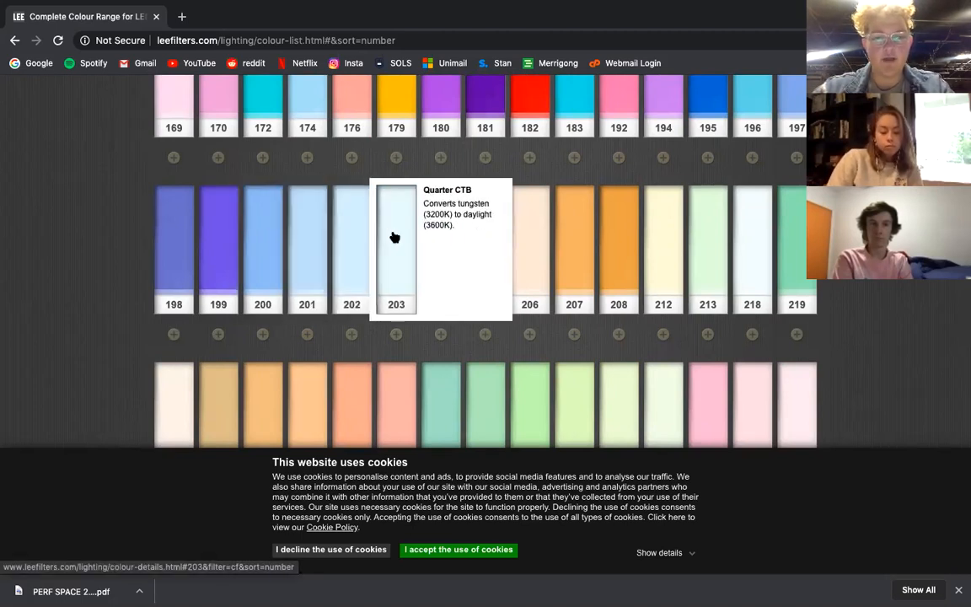
Examine the New Colour Blue correction filters 500 to 503, reading the description of Half New Colour Blue 502.
scroll(394, 237, "down", 5)
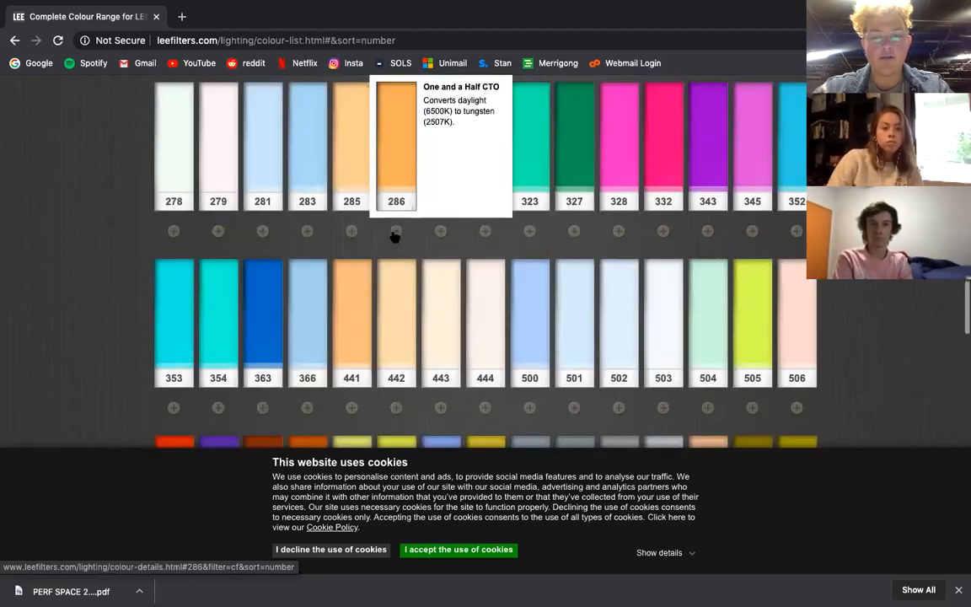
scroll(394, 238, "down", 1)
mouse_move(537, 269)
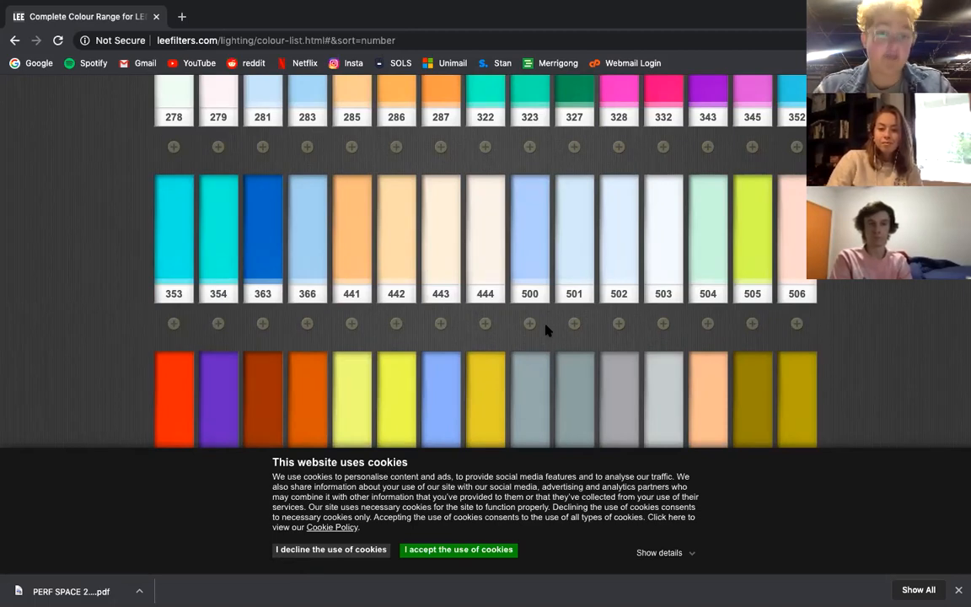
mouse_move(532, 246)
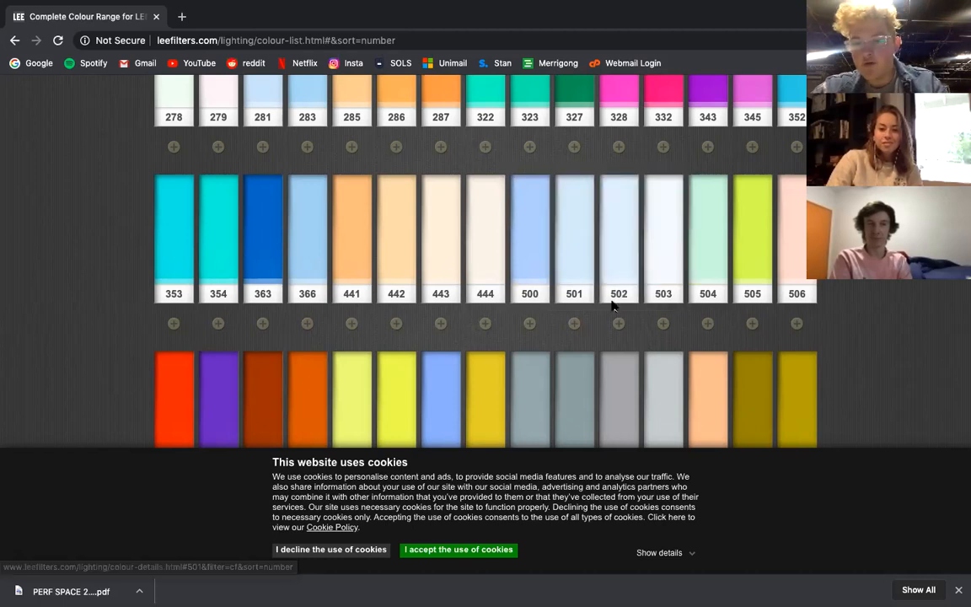
mouse_move(626, 263)
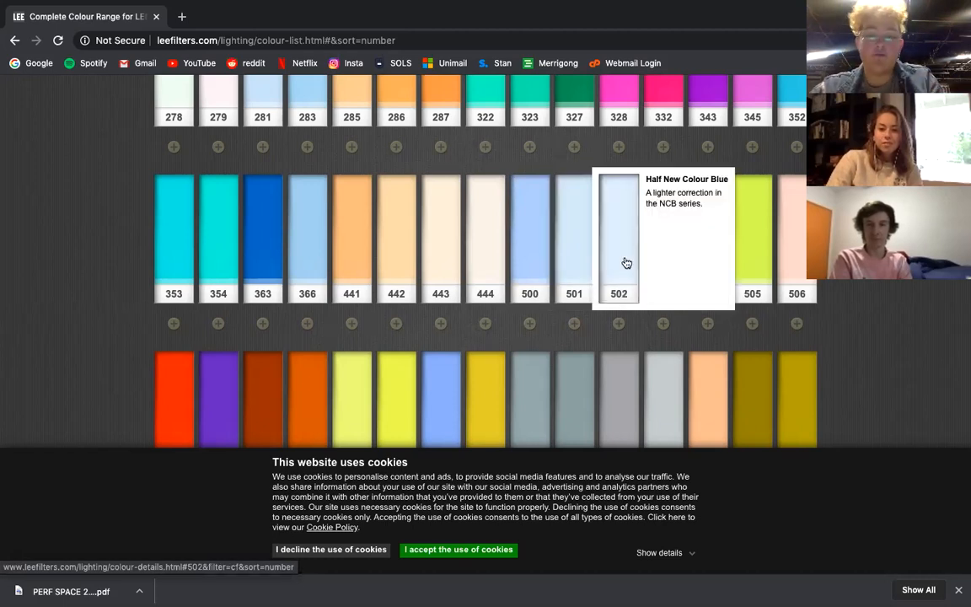
mouse_move(663, 267)
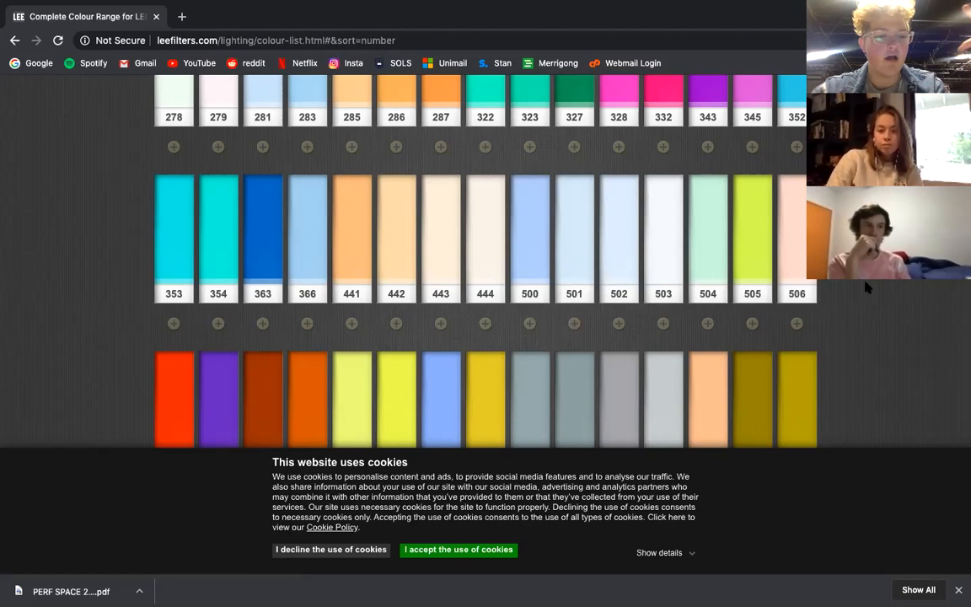
Browse the swatches between 198 and 643, reading the descriptions of Double New Colour Blue 500 and Eighth CTB 218.
scroll(485, 262, "down", 1)
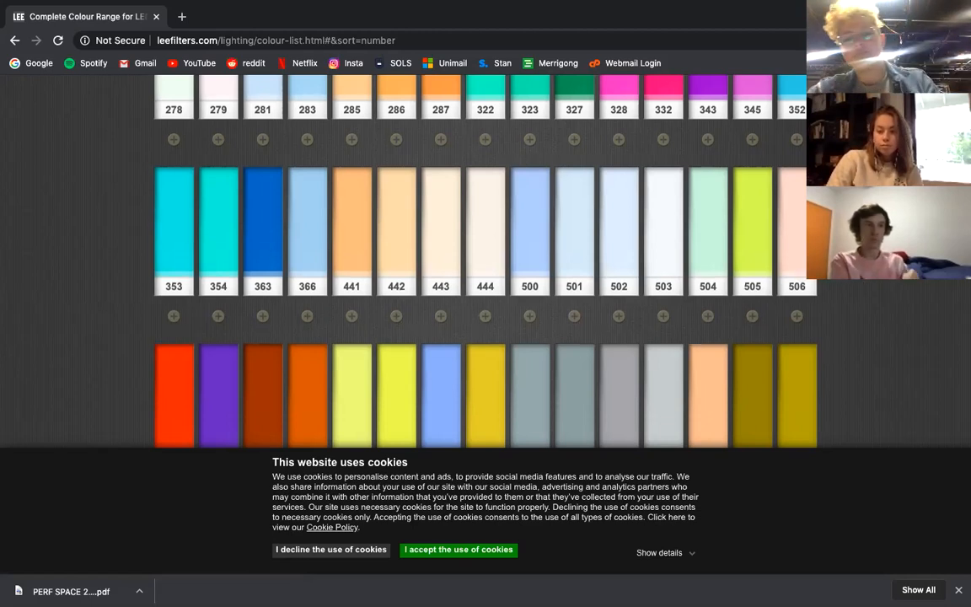
scroll(485, 262, "down", 3)
scroll(485, 262, "down", 3)
scroll(485, 261, "up", 5)
scroll(486, 261, "up", 2)
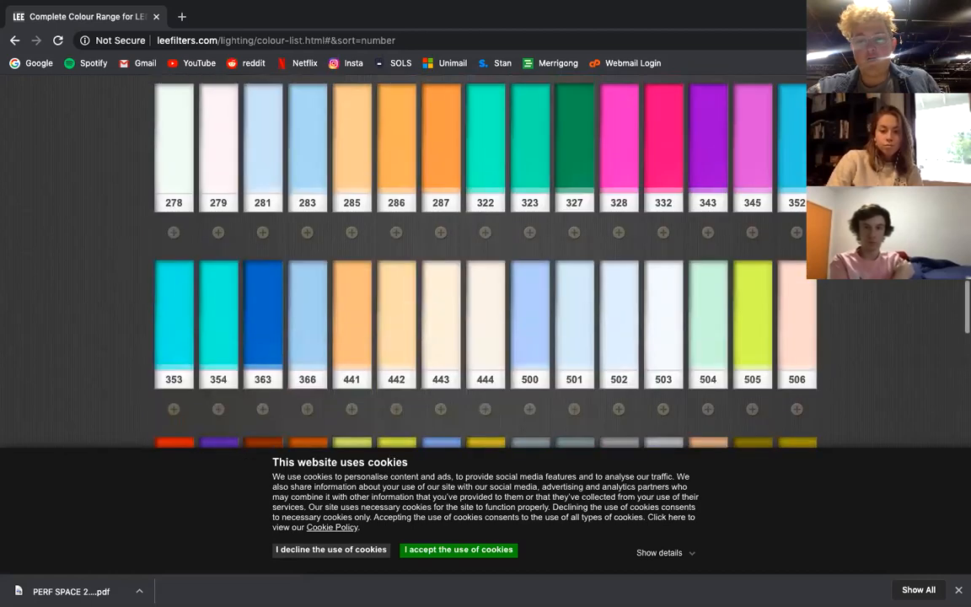
scroll(486, 261, "down", 1)
scroll(485, 261, "down", 1)
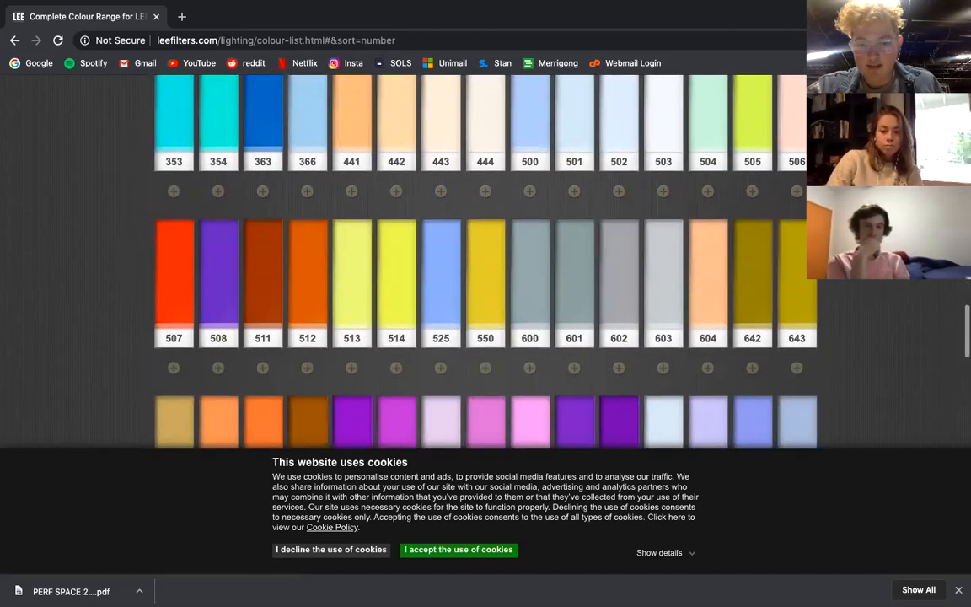
scroll(485, 261, "down", 2)
scroll(485, 261, "up", 10)
scroll(485, 261, "up", 2)
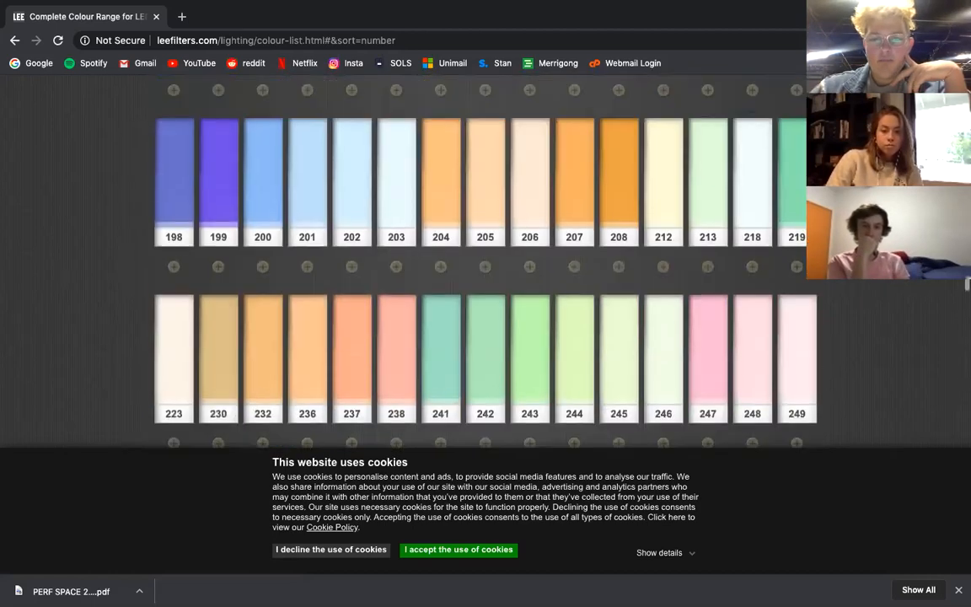
scroll(485, 261, "down", 3)
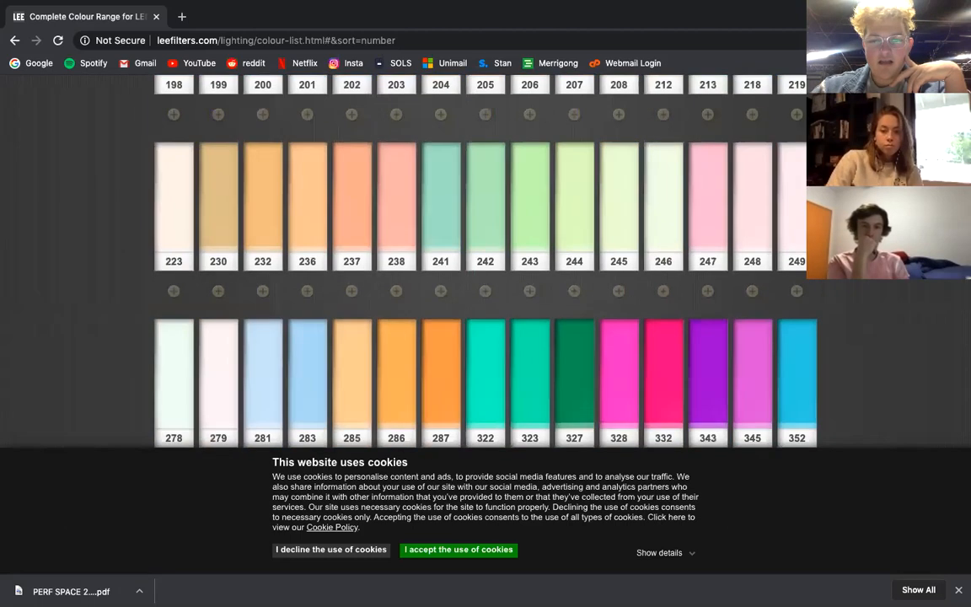
scroll(485, 261, "down", 3)
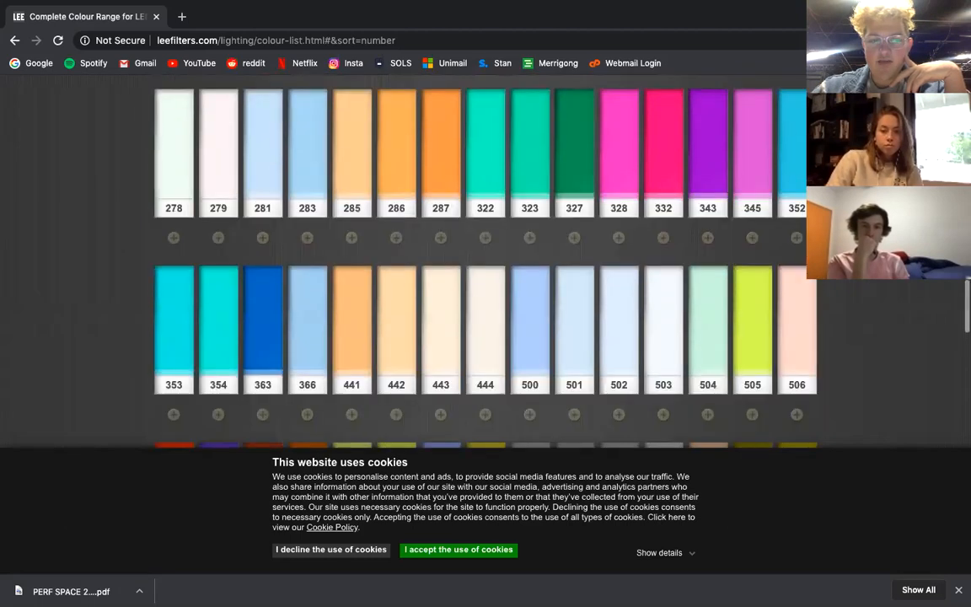
mouse_move(541, 284)
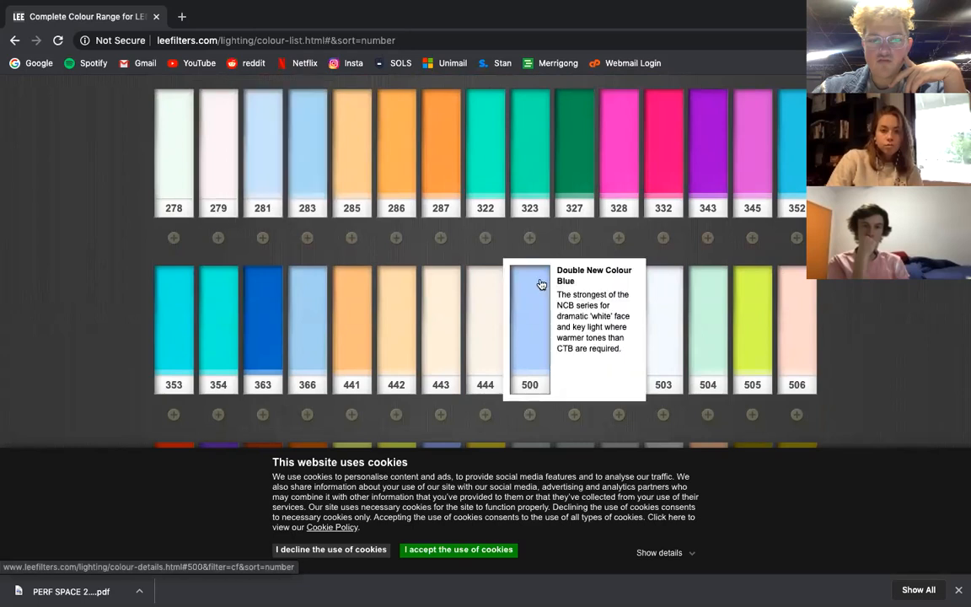
scroll(531, 102, "up", 5)
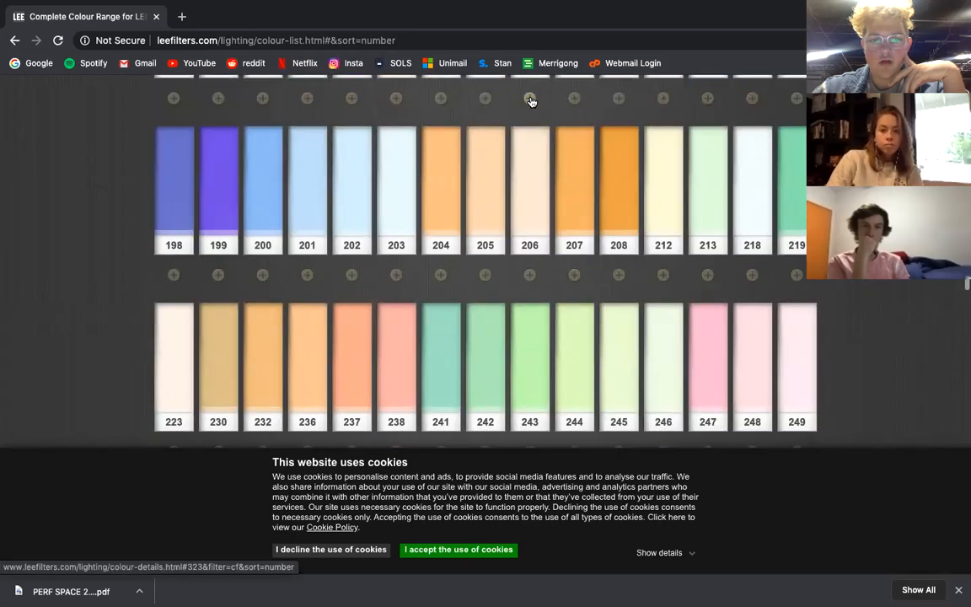
mouse_move(748, 201)
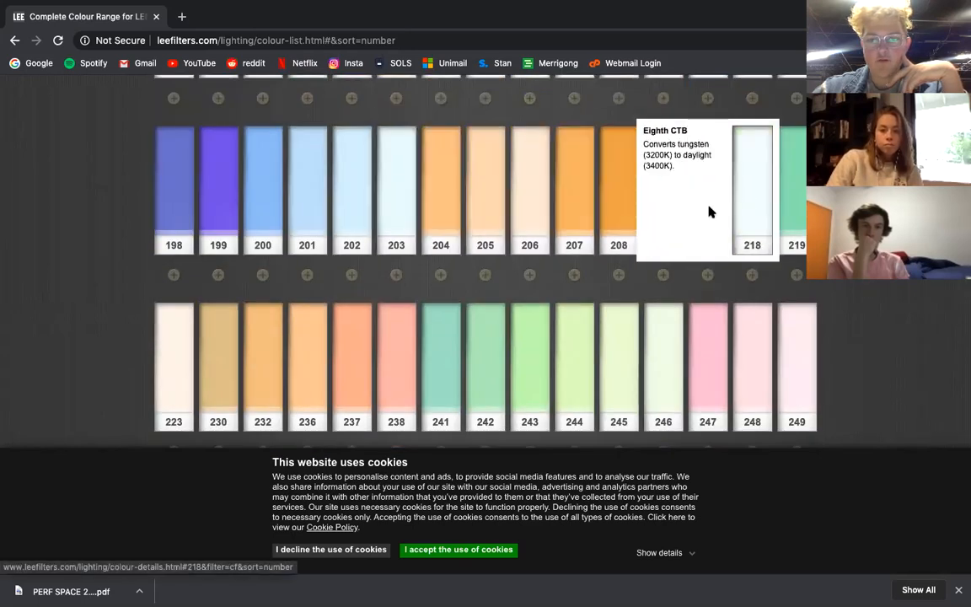
Read the suggested uses of filters 158, 162, 002, 021, 101, 085 and 071 among the lower-numbered swatches.
scroll(562, 218, "up", 4)
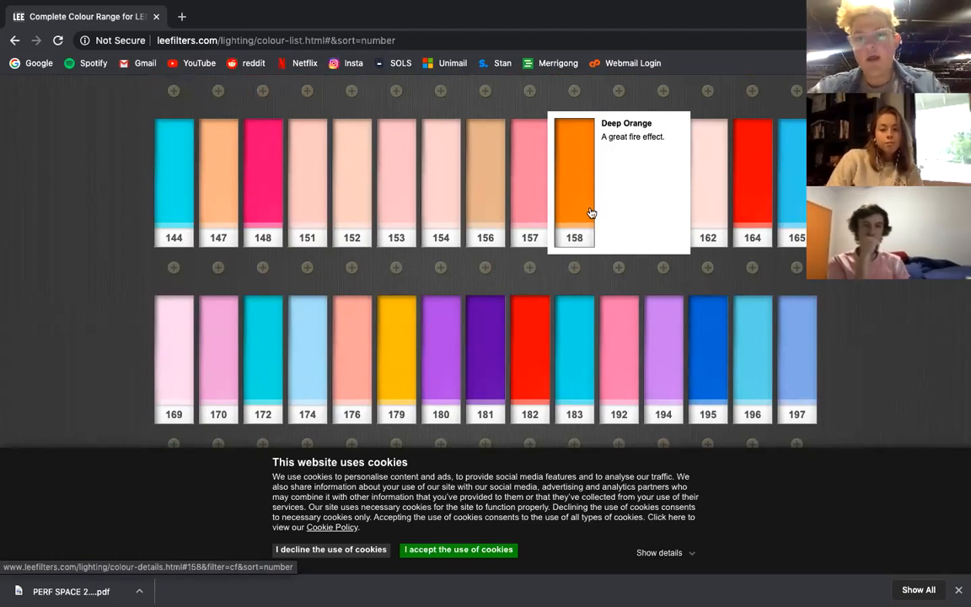
mouse_move(694, 220)
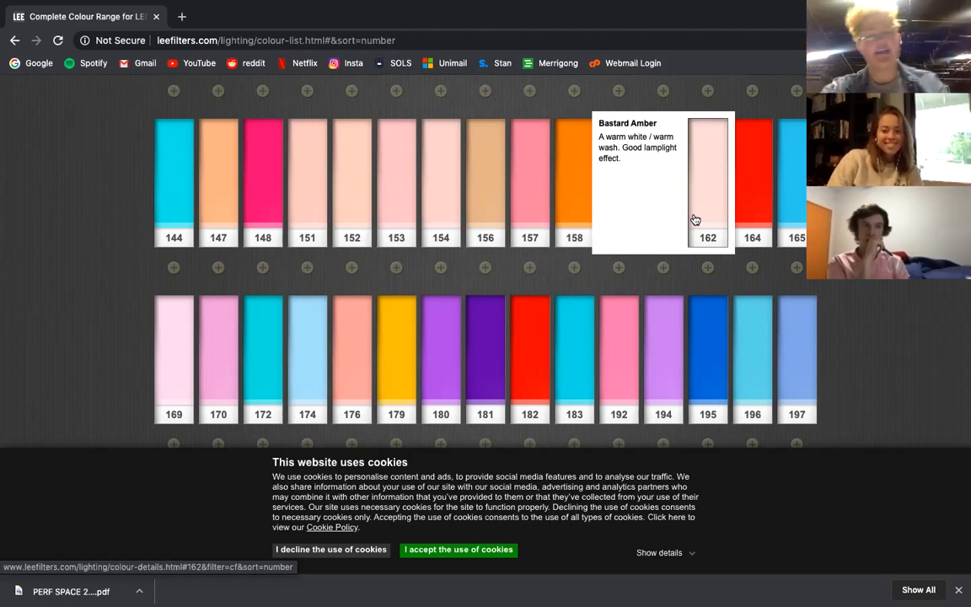
scroll(694, 220, "up", 13)
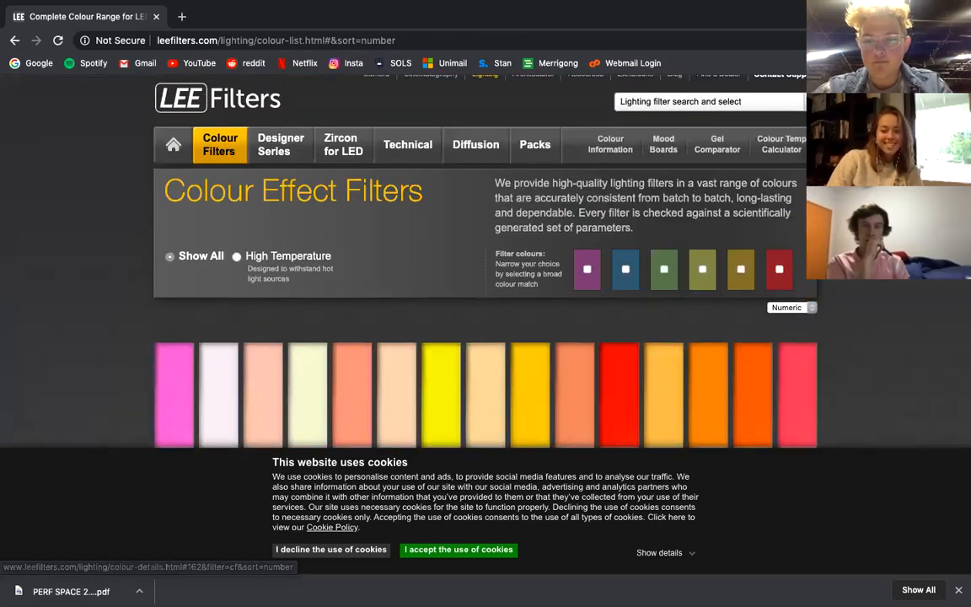
scroll(694, 220, "down", 3)
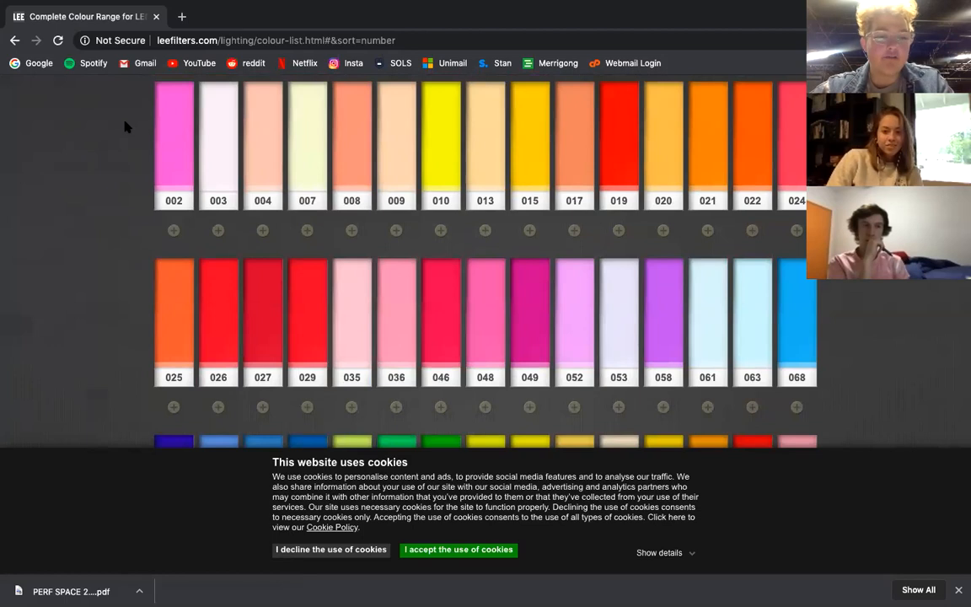
mouse_move(179, 138)
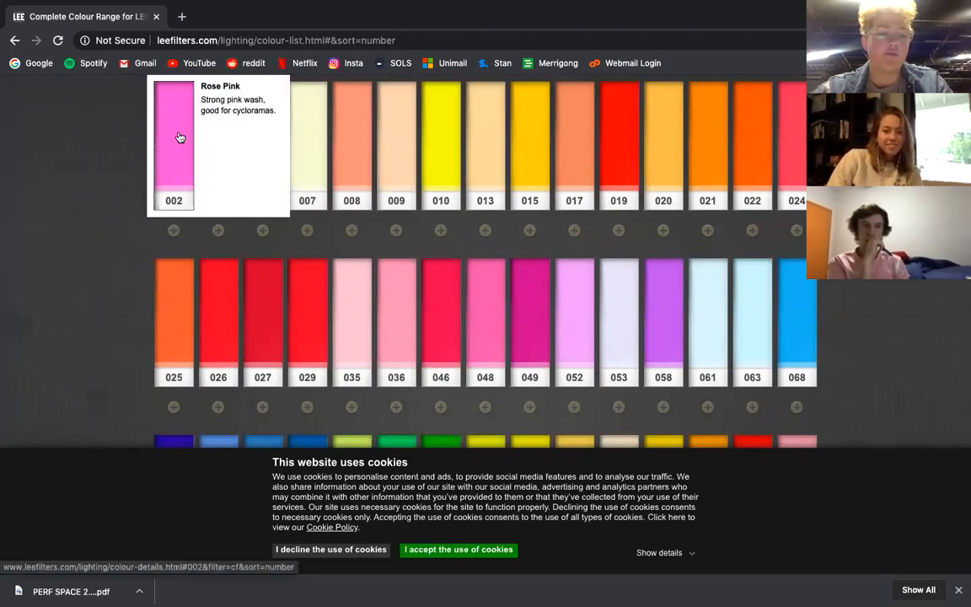
mouse_move(707, 150)
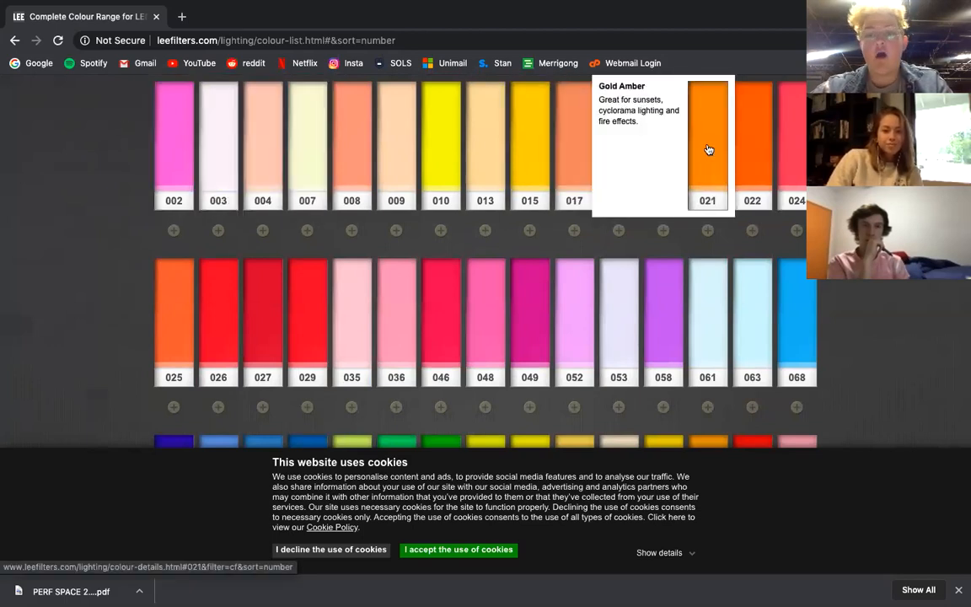
scroll(708, 150, "down", 5)
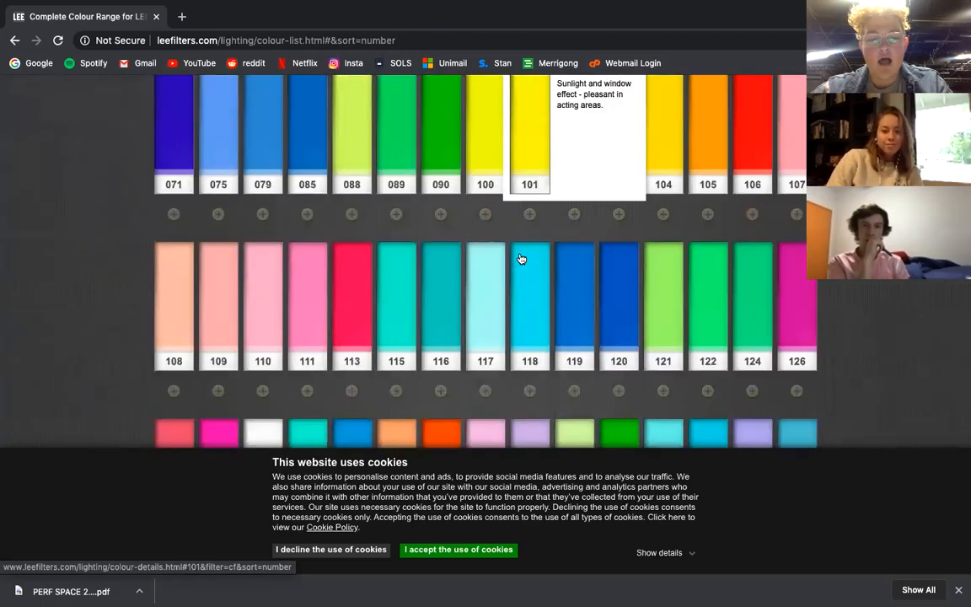
mouse_move(448, 207)
scroll(448, 207, "down", 1)
scroll(448, 207, "up", 3)
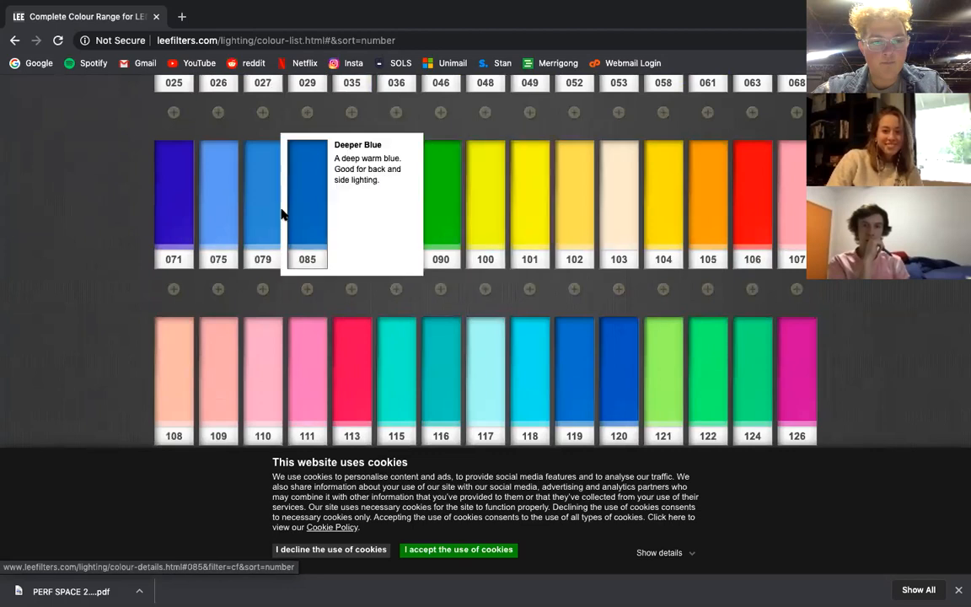
mouse_move(259, 220)
mouse_move(184, 224)
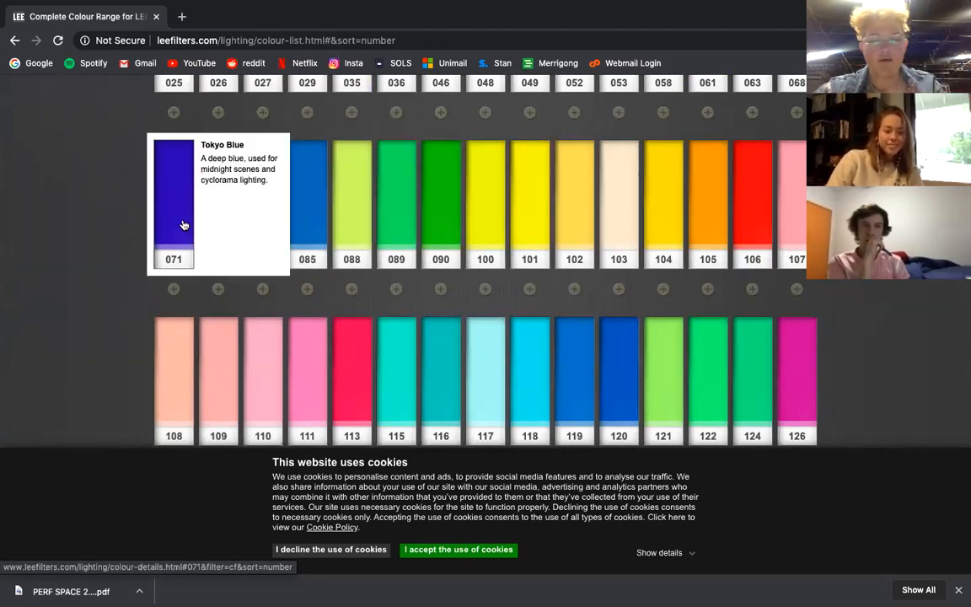
Look through the swatches from 127 to 249, reading the description of Chocolate 156.
scroll(183, 224, "down", 8)
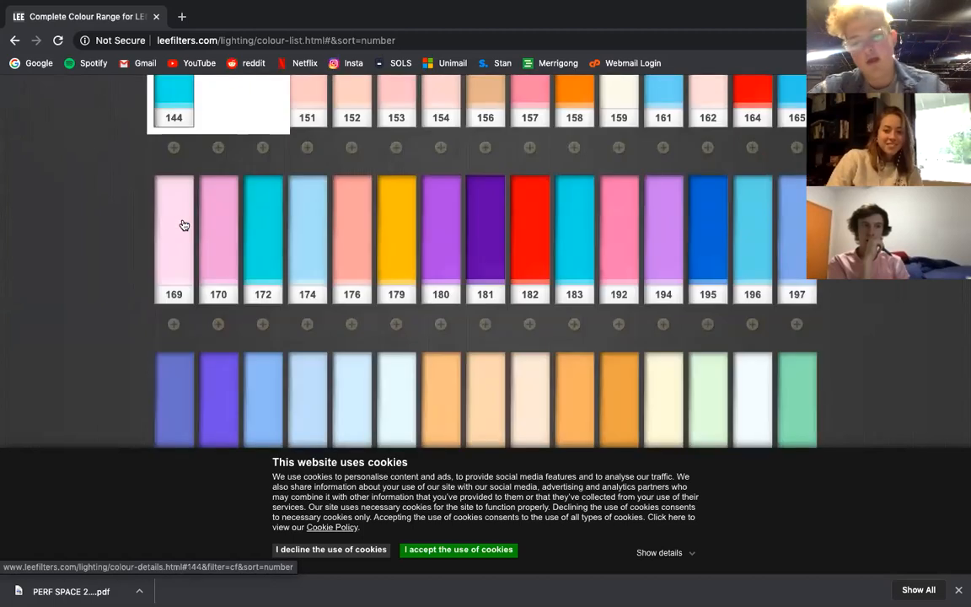
scroll(784, 295, "down", 3)
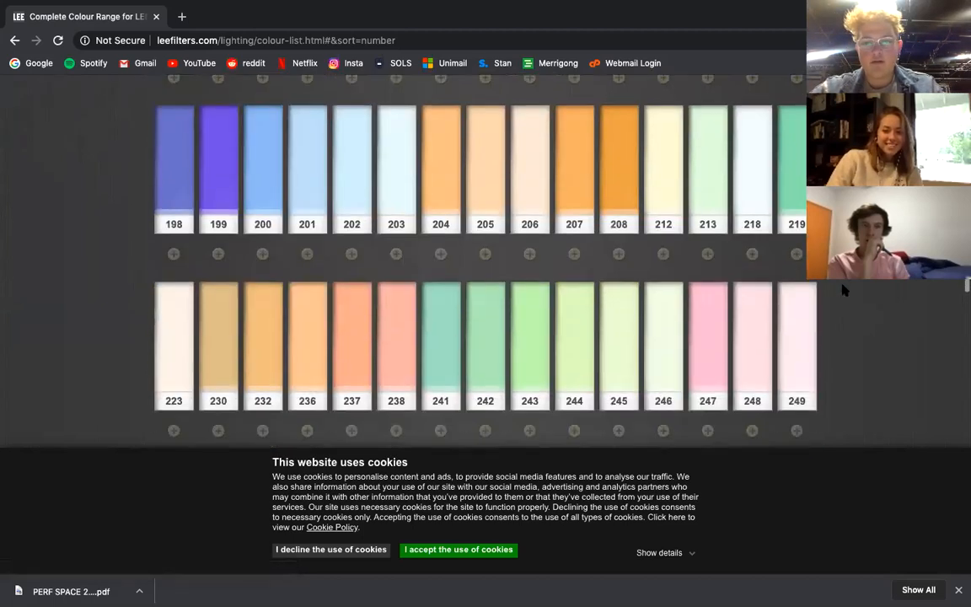
scroll(843, 289, "up", 6)
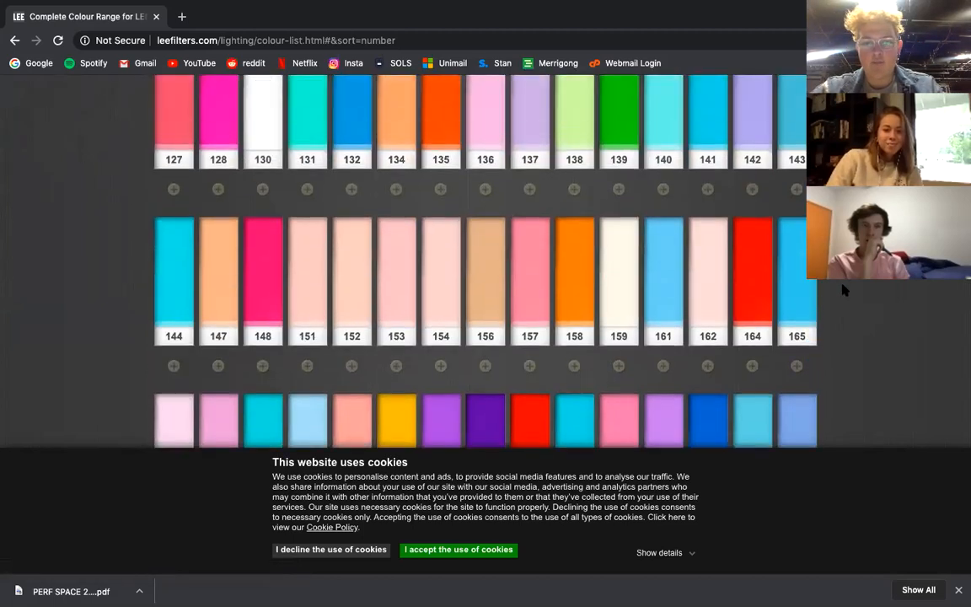
scroll(842, 286, "down", 3)
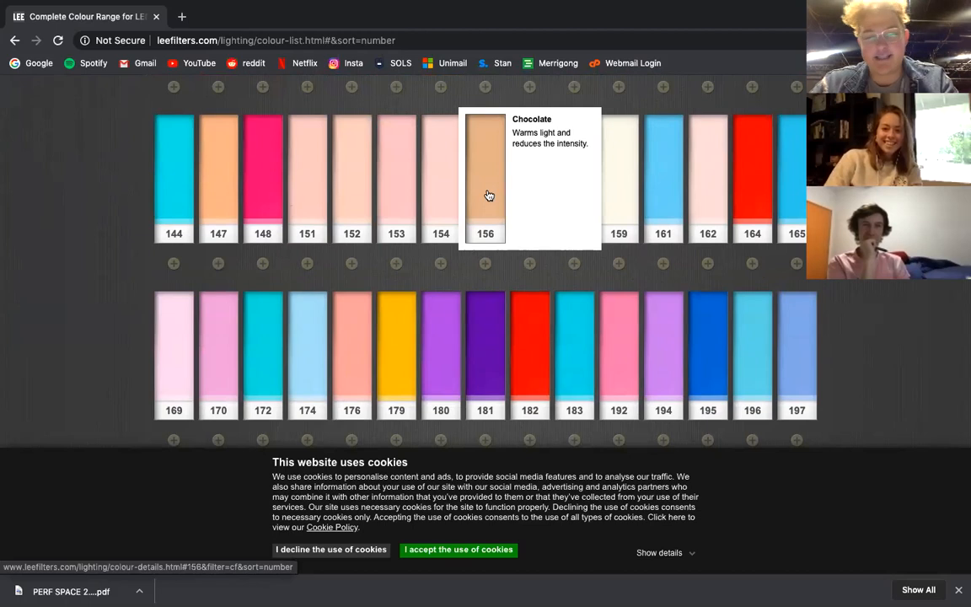
scroll(669, 244, "down", 5)
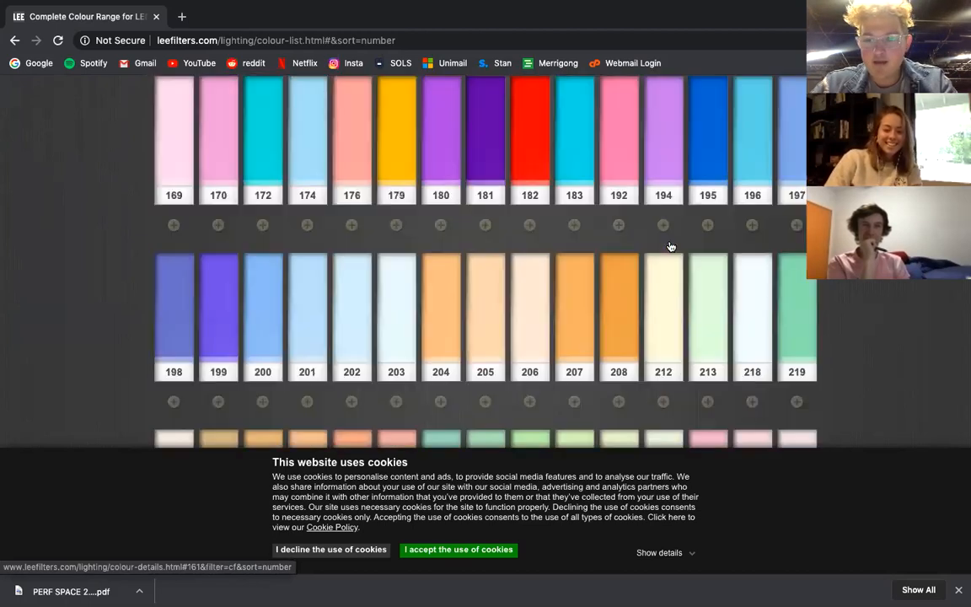
Look through the swatches from 223 to 799, reading the descriptions of Forest Green 327, Urban Sodium 652 and Special KH Lavender 799.
scroll(670, 246, "down", 3)
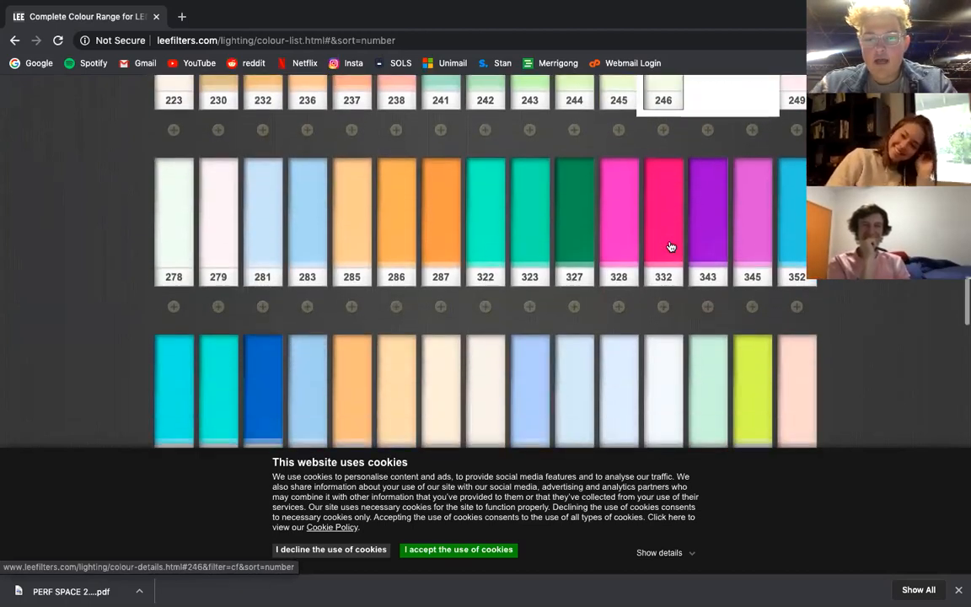
scroll(583, 221, "down", 4)
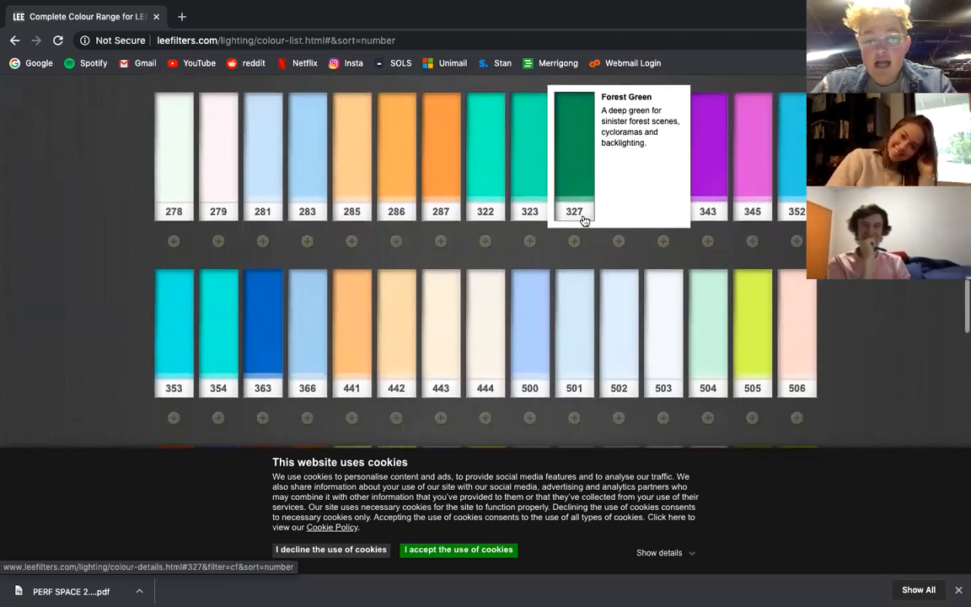
scroll(505, 253, "down", 3)
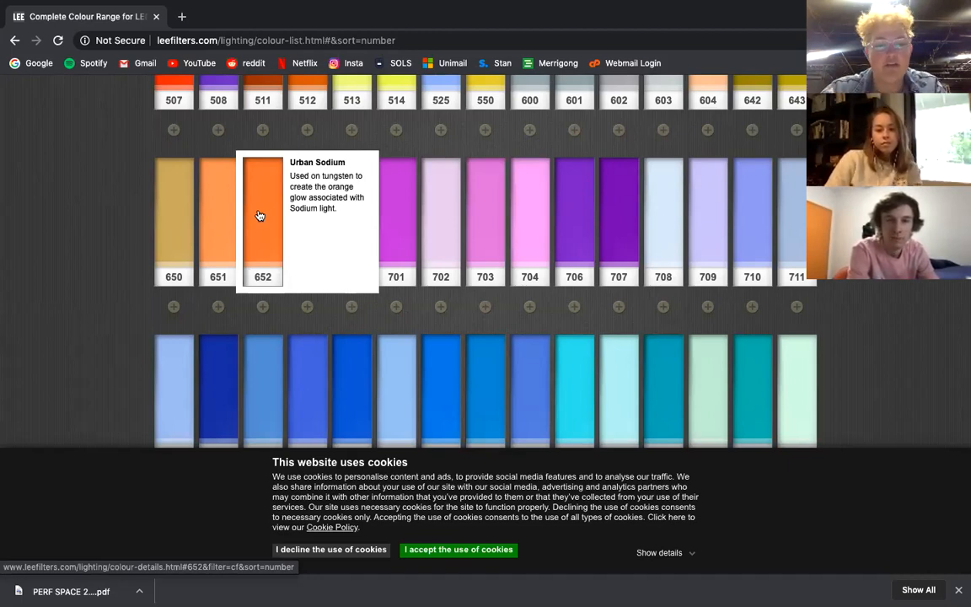
mouse_move(226, 217)
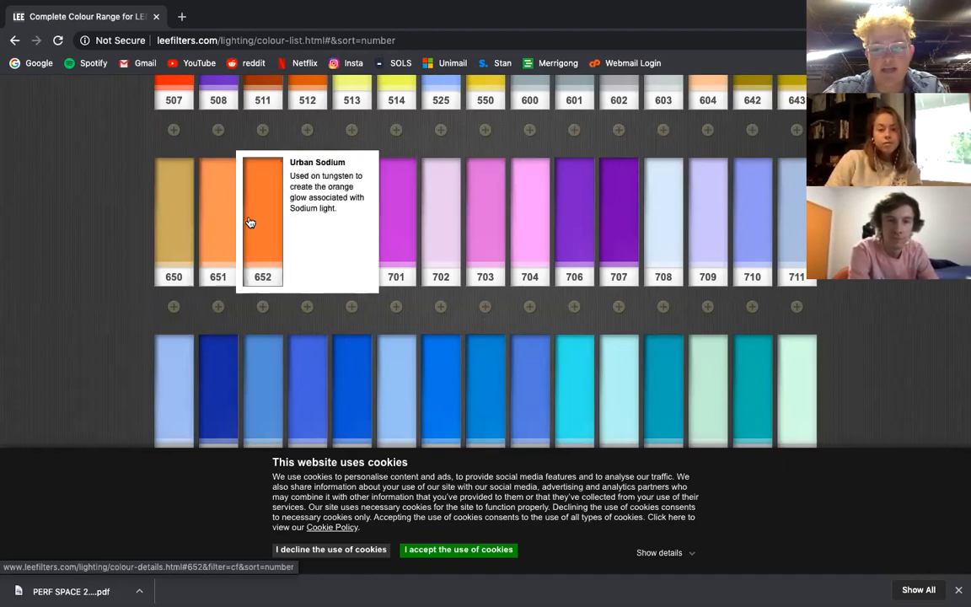
scroll(249, 221, "down", 3)
scroll(250, 221, "down", 4)
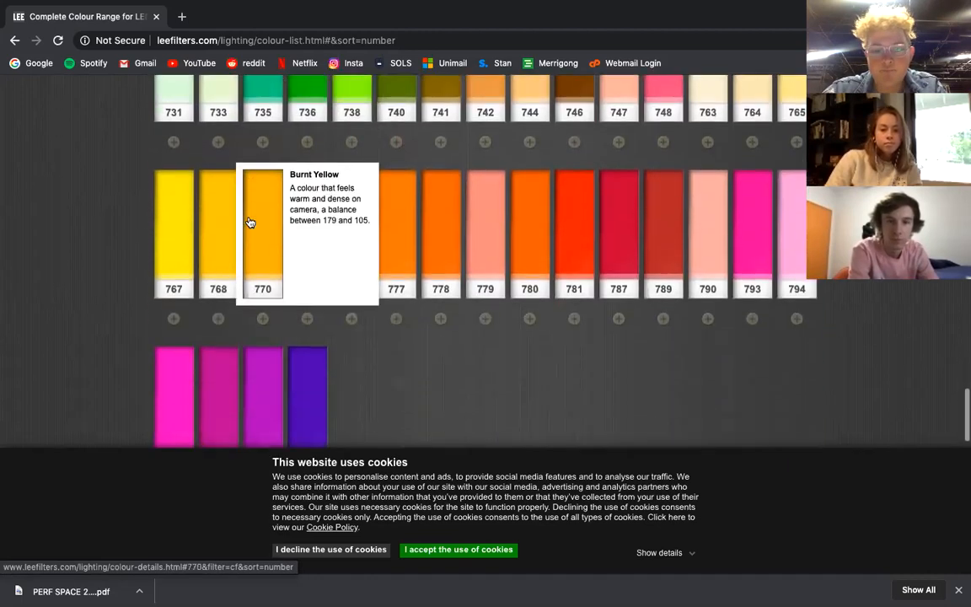
mouse_move(320, 292)
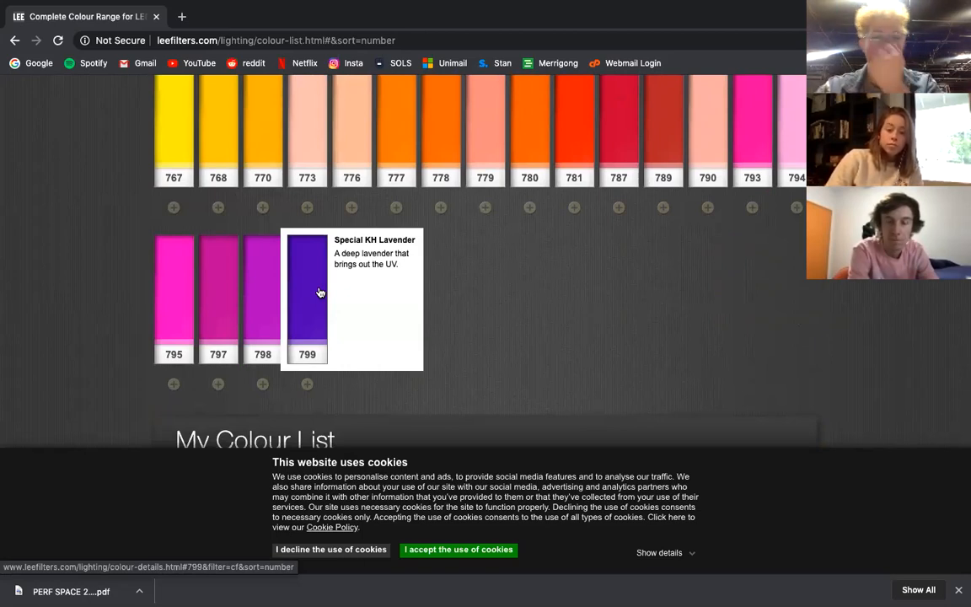
Search the lighting filters for FROST, open 253 Hampshire Frost and examine its description and colour details.
scroll(320, 292, "up", 6)
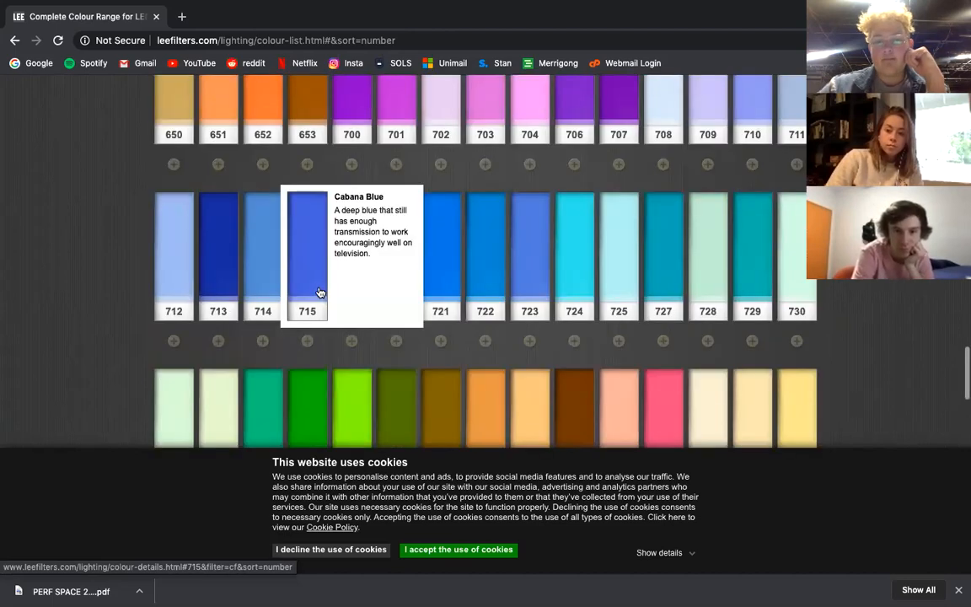
scroll(320, 292, "up", 20)
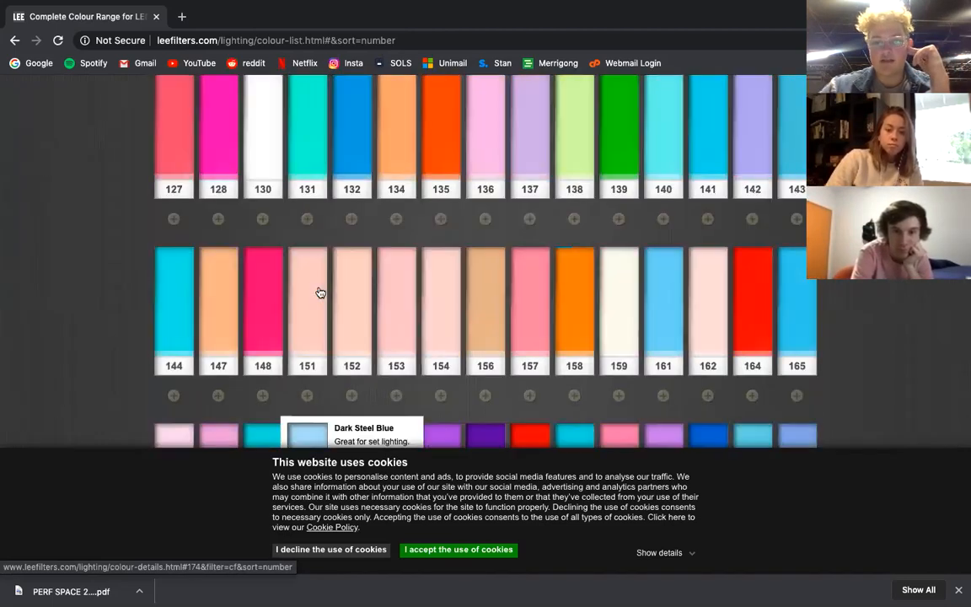
scroll(321, 292, "up", 15)
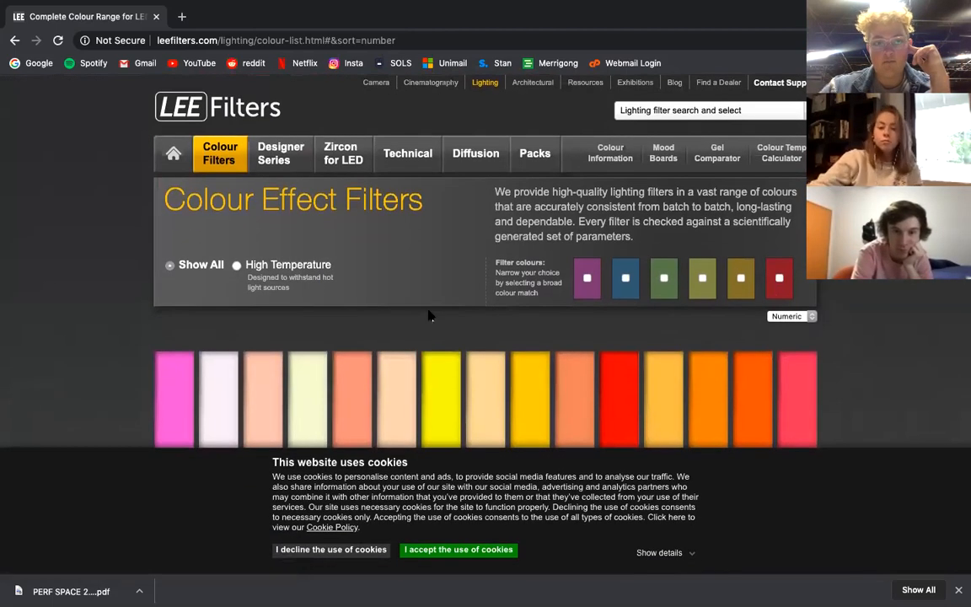
scroll(412, 251, "down", 4)
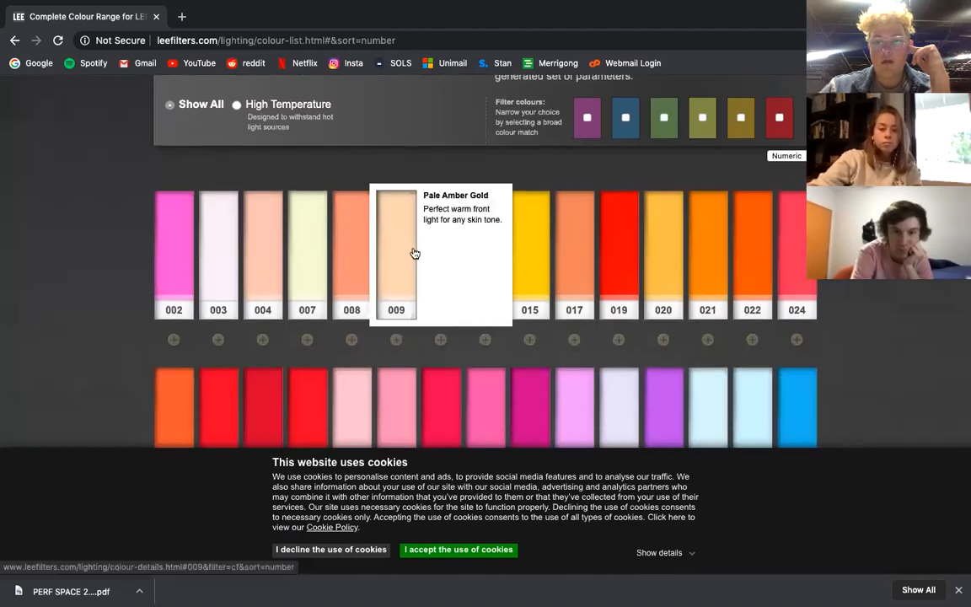
scroll(413, 253, "down", 3)
scroll(781, 289, "up", 5)
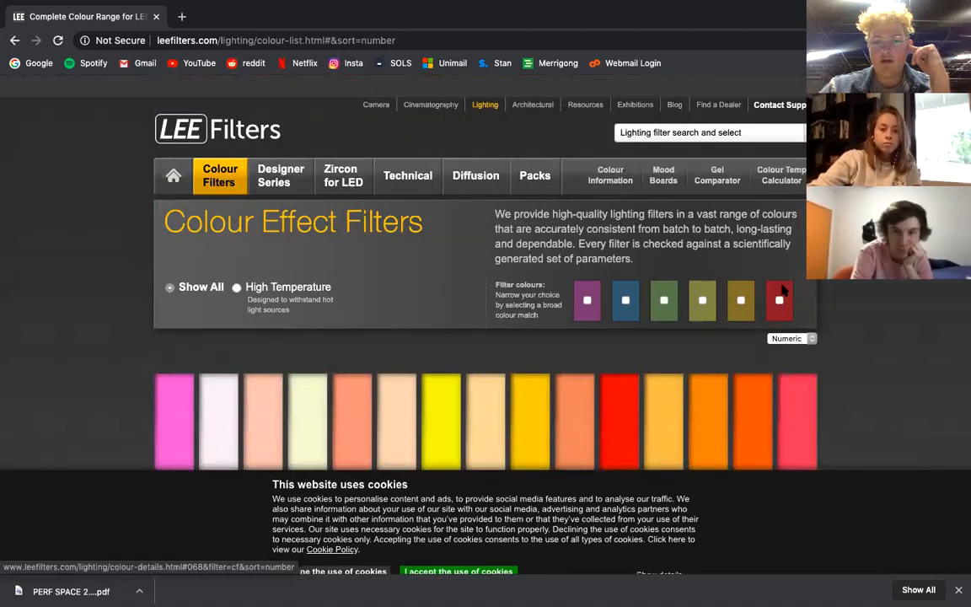
scroll(767, 278, "down", 1)
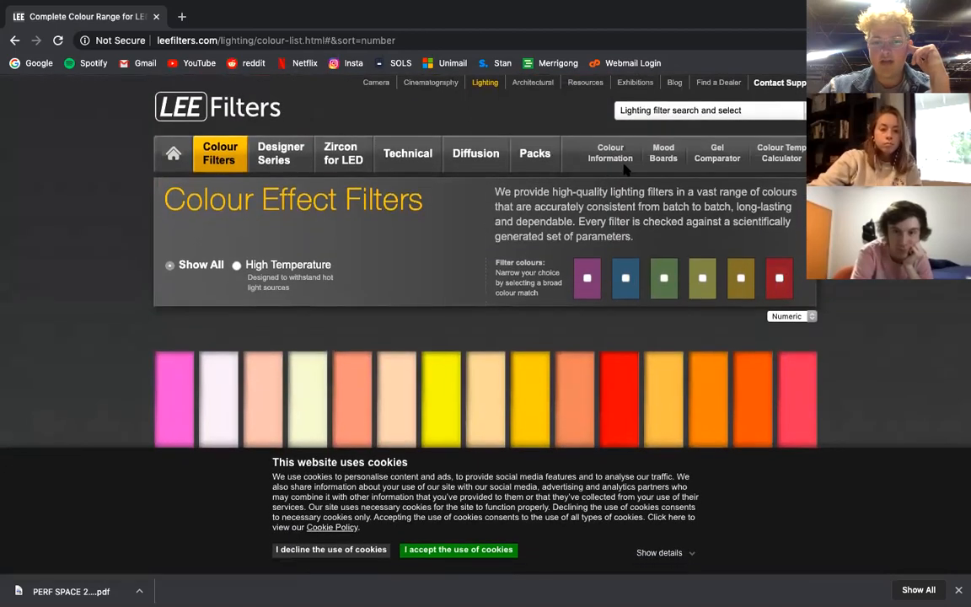
left_click(666, 114)
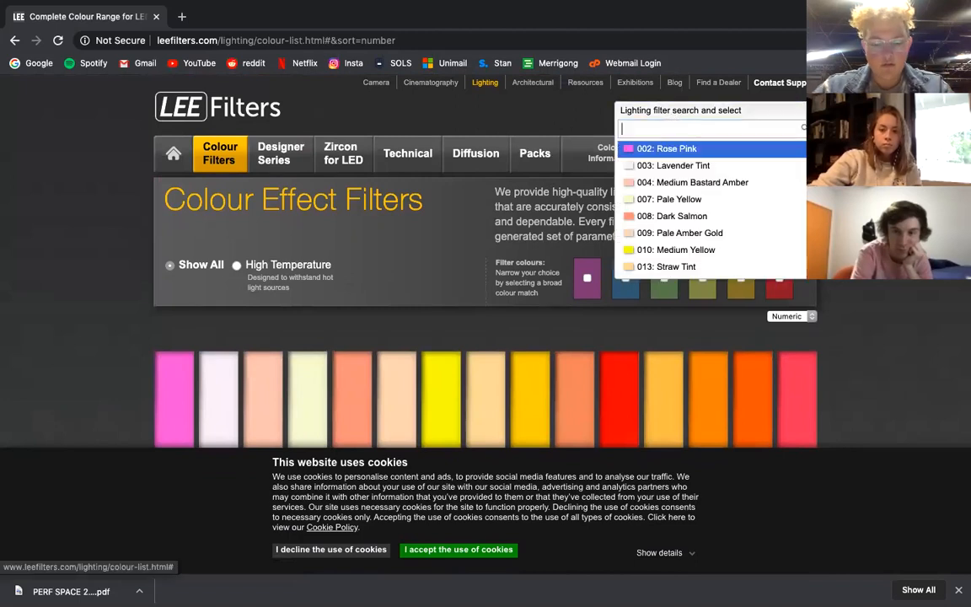
type("FROST")
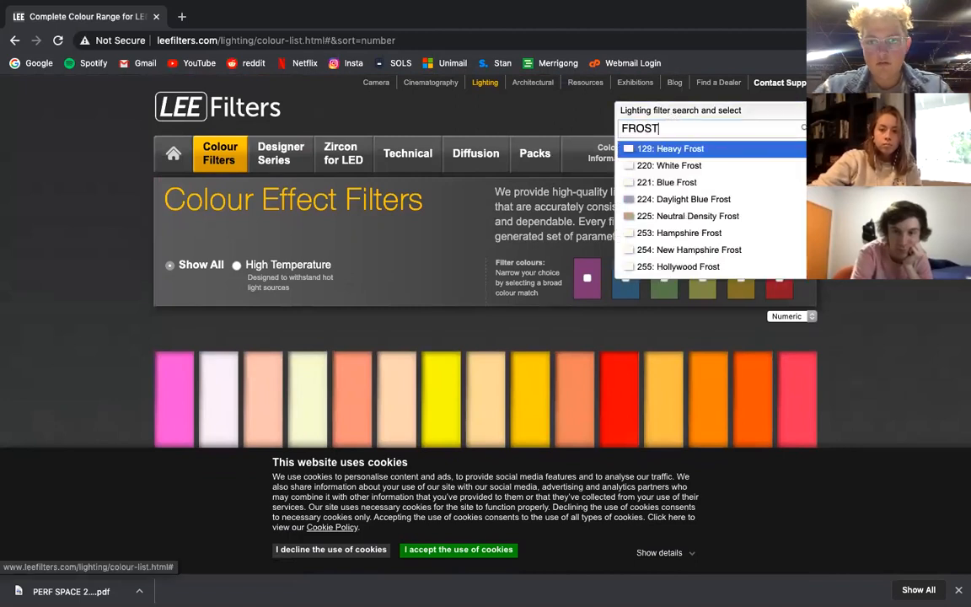
left_click(698, 232)
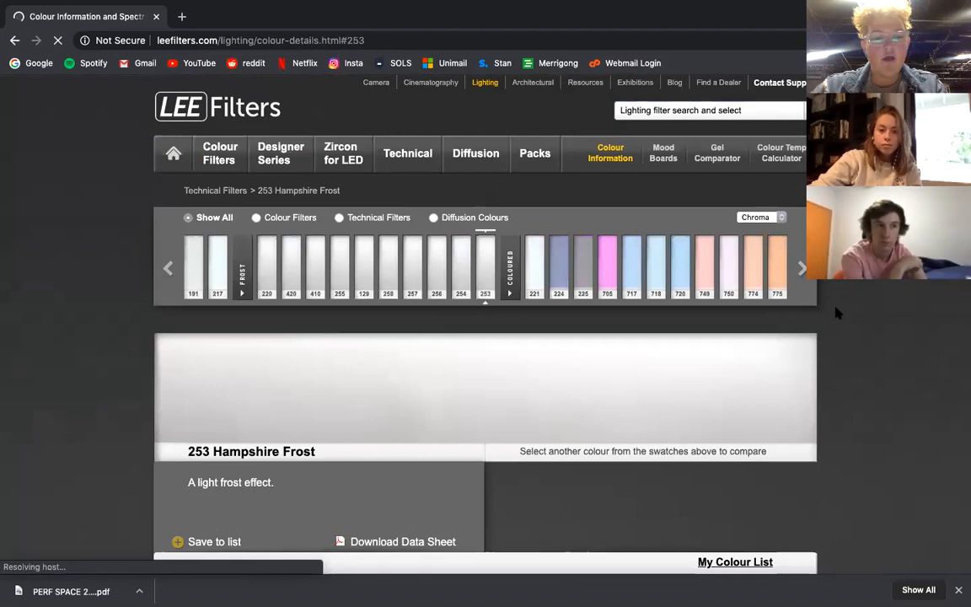
scroll(822, 354, "down", 3)
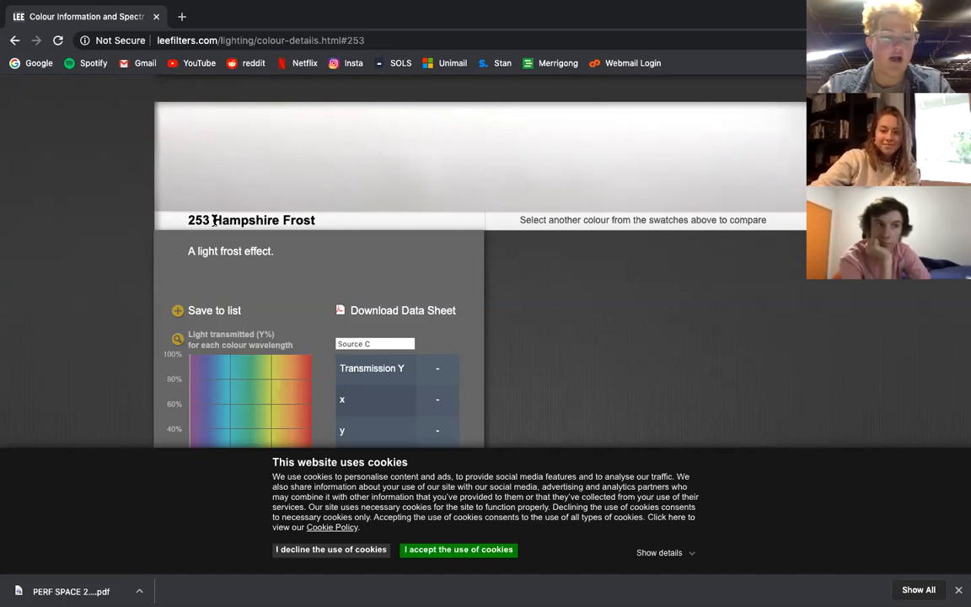
scroll(214, 220, "up", 3)
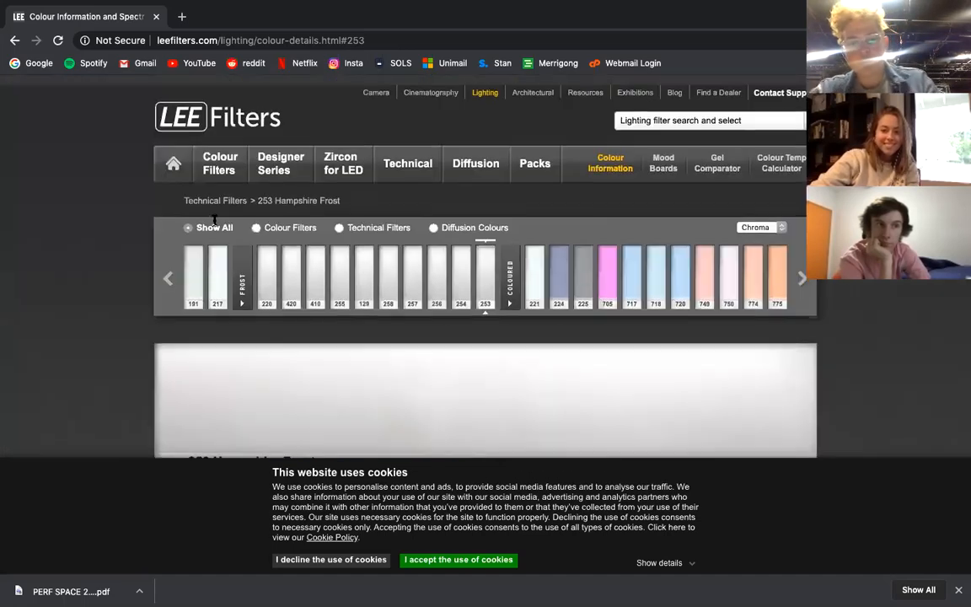